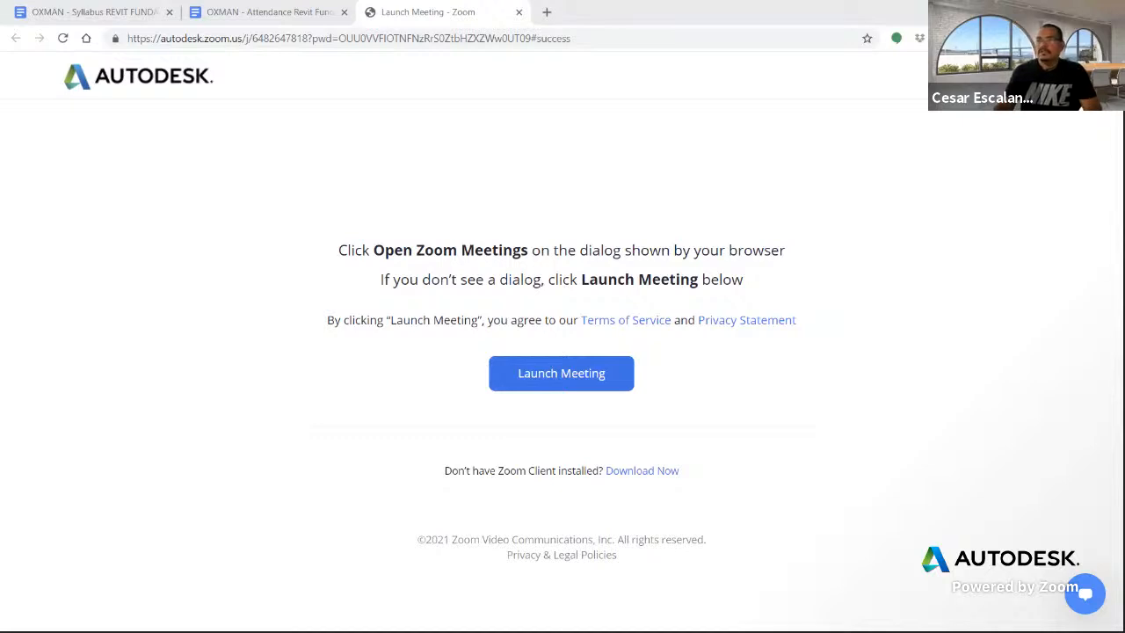
- Maximize the Revit window so the shared screen shows the From Parking Area 3D view
{"action": "left_click", "coordinate": [799, 171]}
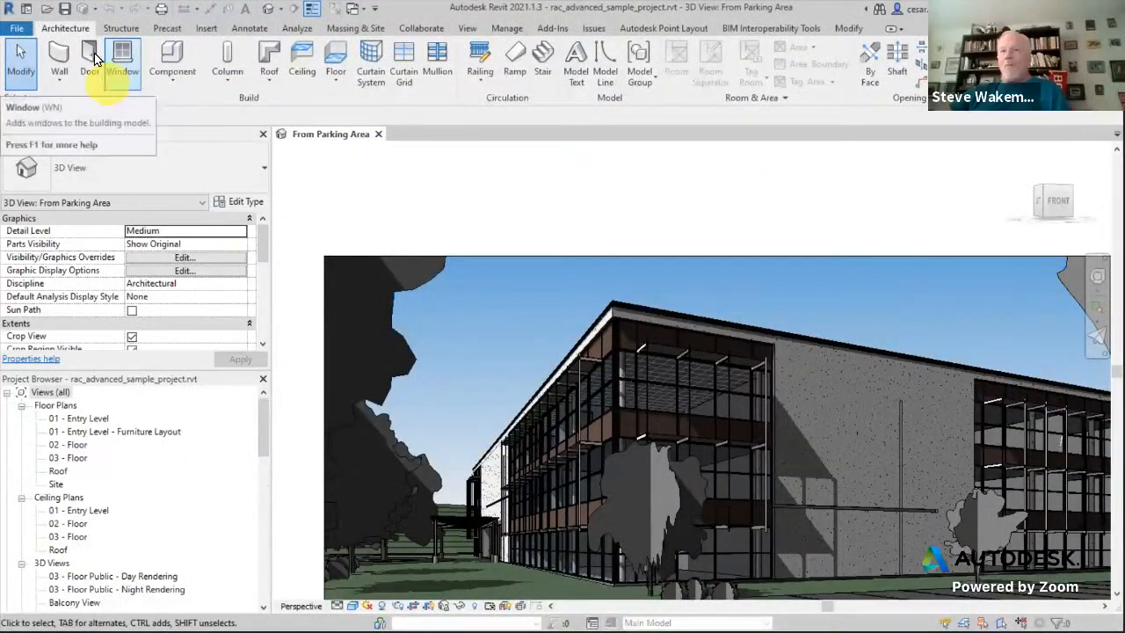
- Create a new project, Project2, from the Imperial-Architectural Template
{"action": "left_click", "coordinate": [21, 30]}
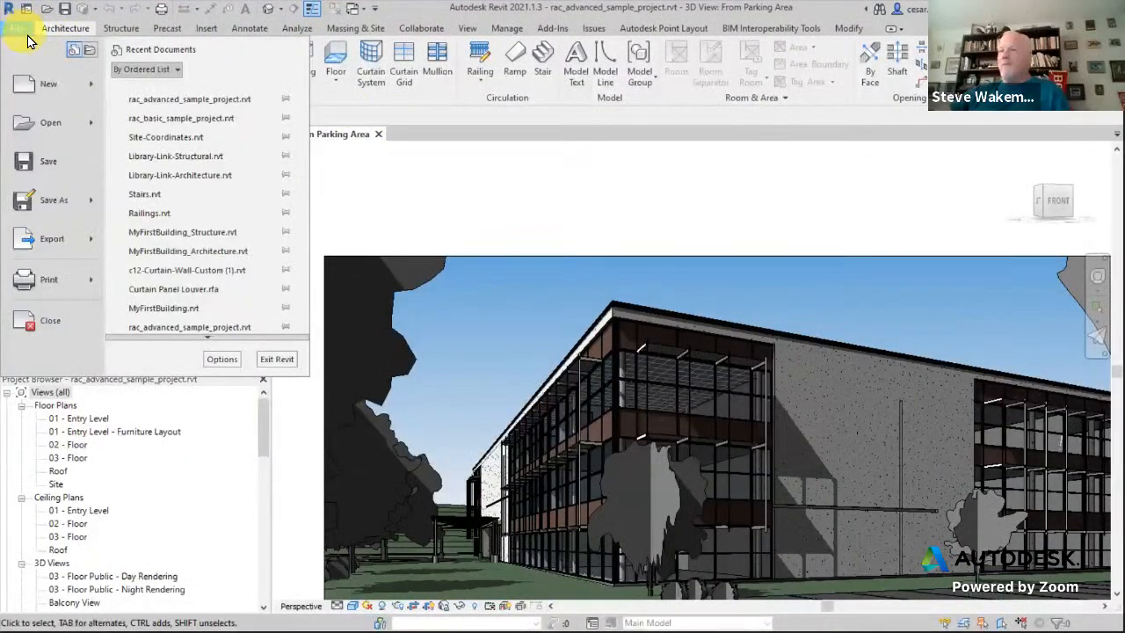
{"action": "mouse_move", "coordinate": [88, 84]}
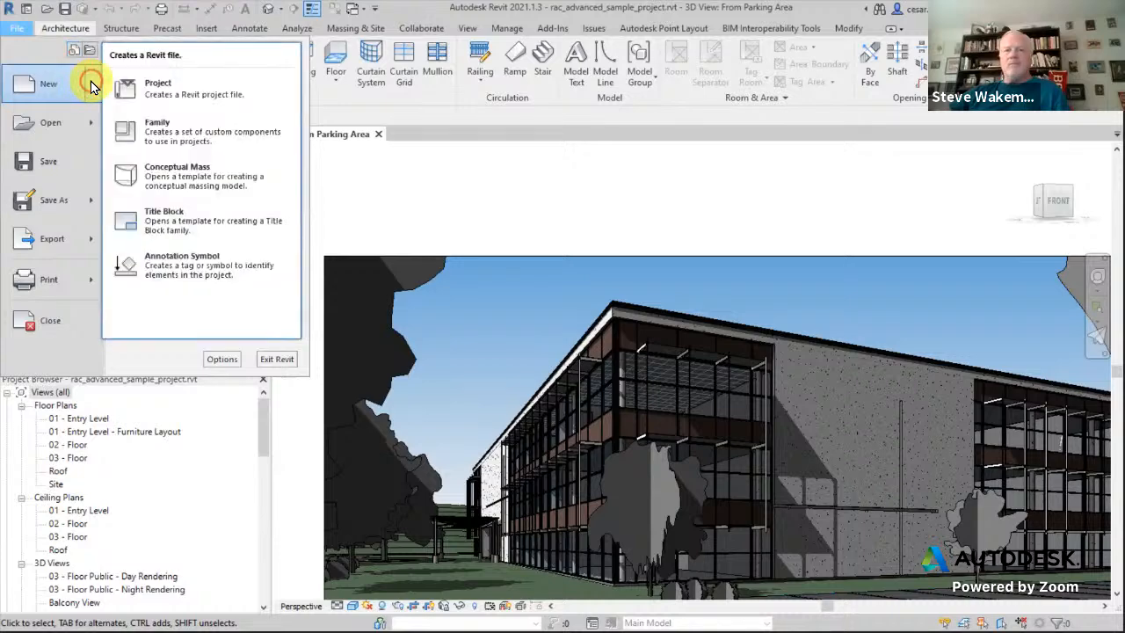
{"action": "left_click", "coordinate": [148, 92]}
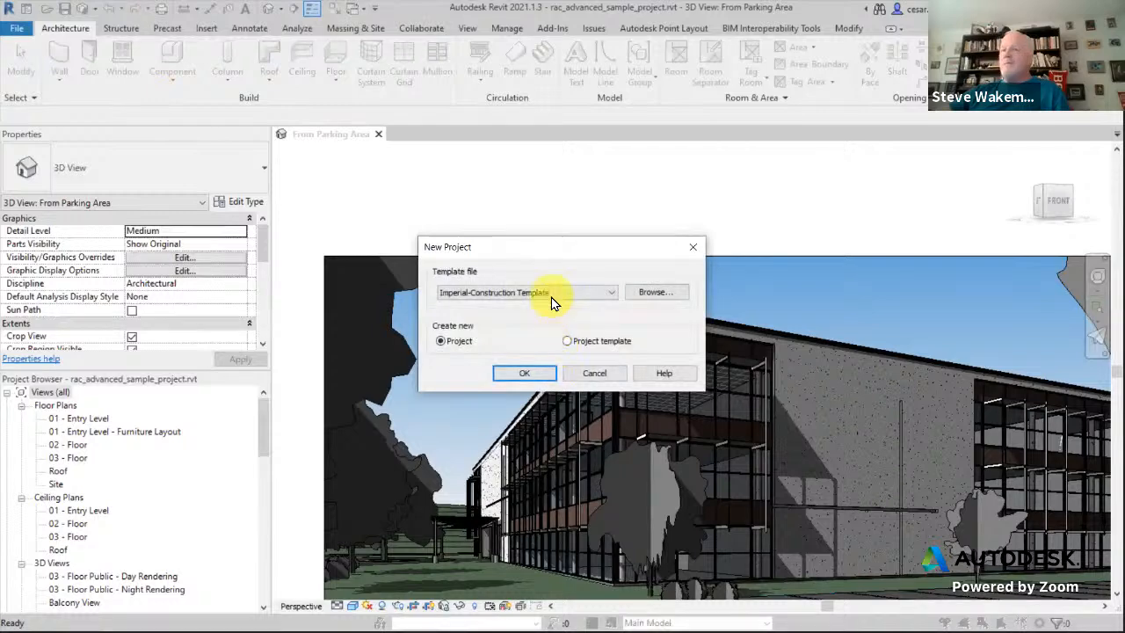
{"action": "left_click", "coordinate": [551, 297]}
{"action": "left_click", "coordinate": [518, 321]}
{"action": "left_click", "coordinate": [525, 373]}
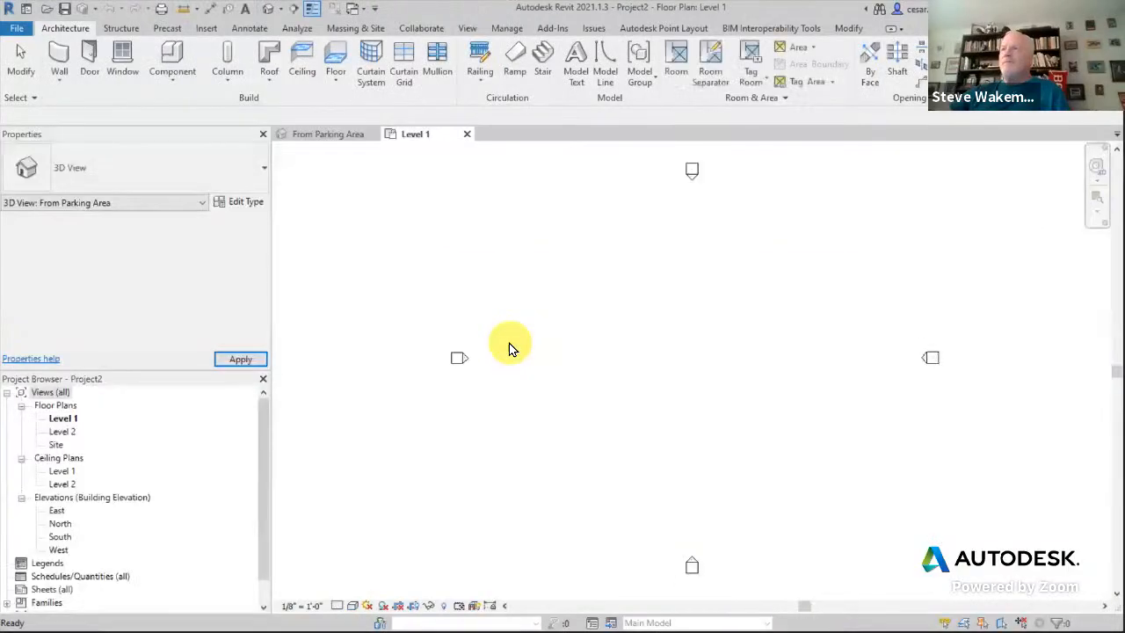
- Open the South elevation and frame the Level 1 (0') and Level 2 (10') heads
{"action": "double_click", "coordinate": [62, 537]}
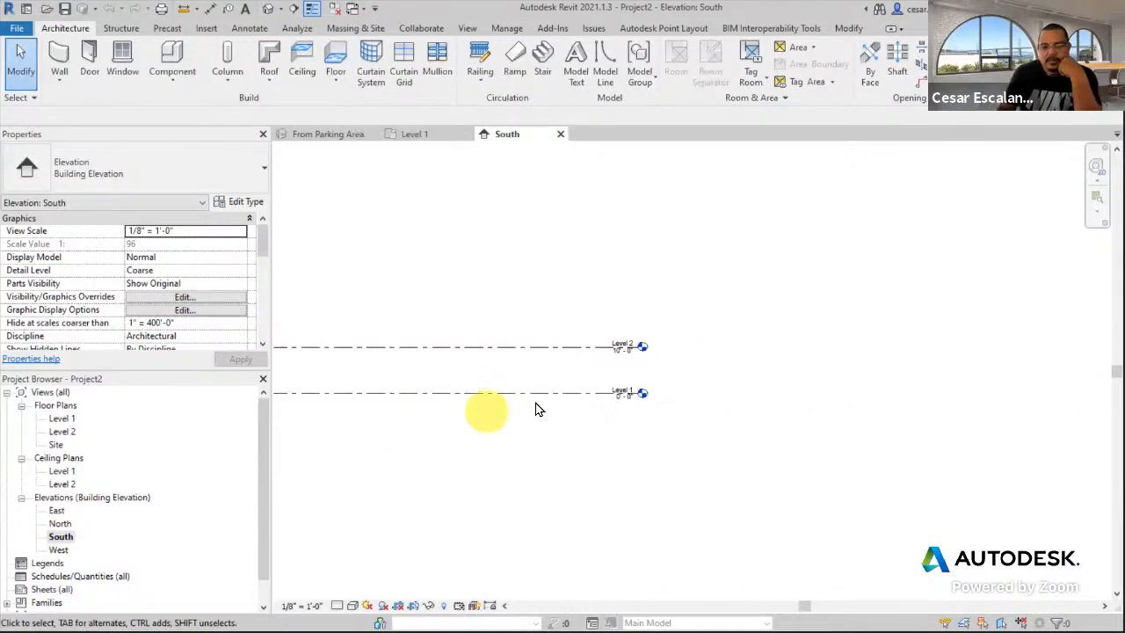
{"action": "scroll", "coordinate": [695, 350], "scroll_direction": "up", "scroll_amount": 2}
{"action": "middle_click_drag", "start_coordinate": [698, 311], "coordinate": [980, 346]}
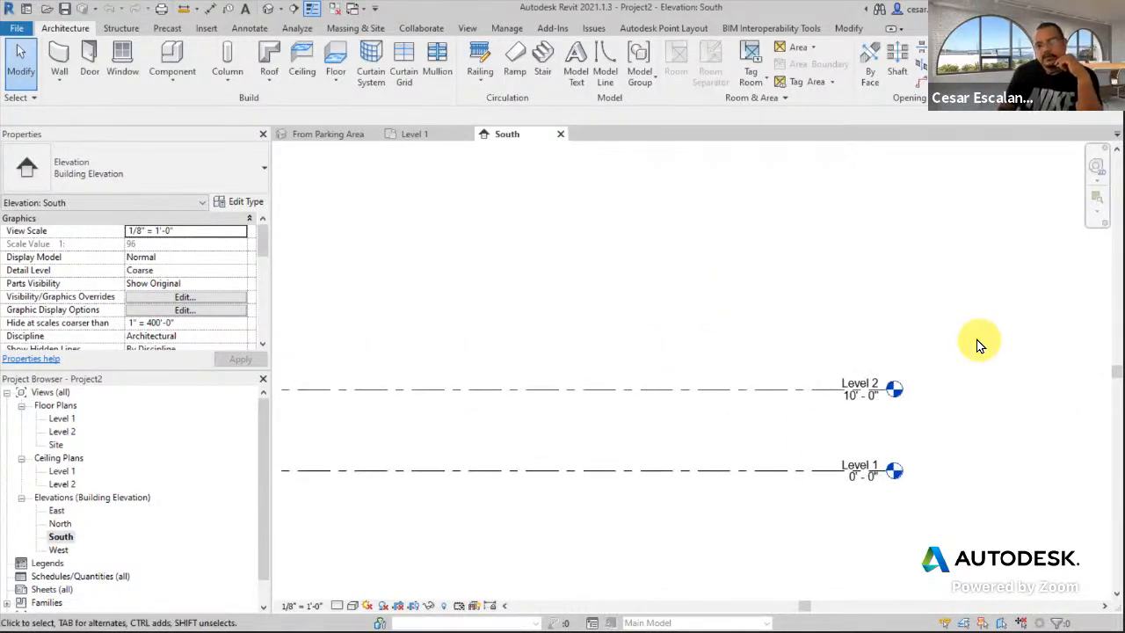
{"action": "scroll", "coordinate": [934, 408], "scroll_direction": "down", "scroll_amount": 2}
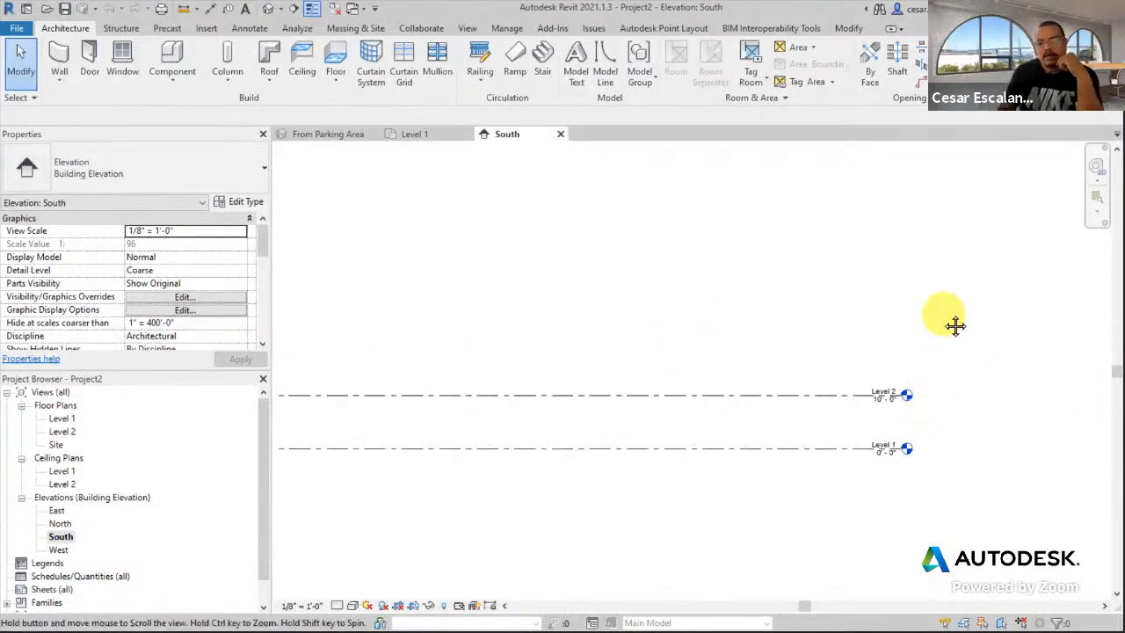
{"action": "middle_click_drag", "start_coordinate": [954, 326], "coordinate": [944, 353]}
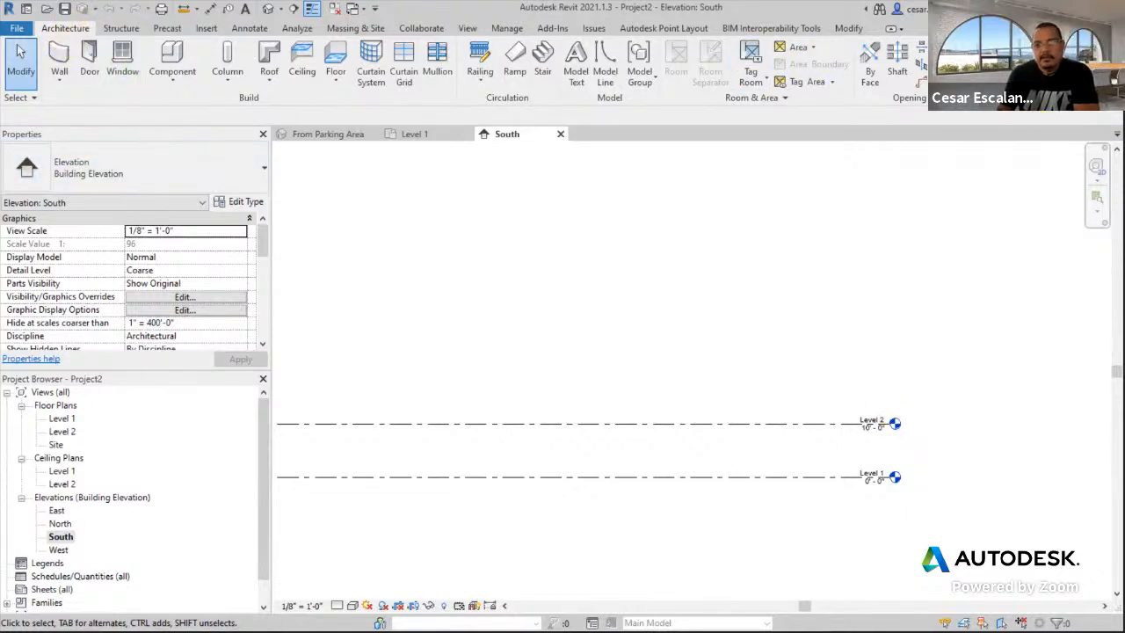
- Start the Level tool (LL) with Pick Lines, then review the new-project template list and cancel
{"action": "key", "text": "l"}
{"action": "key", "text": "l"}
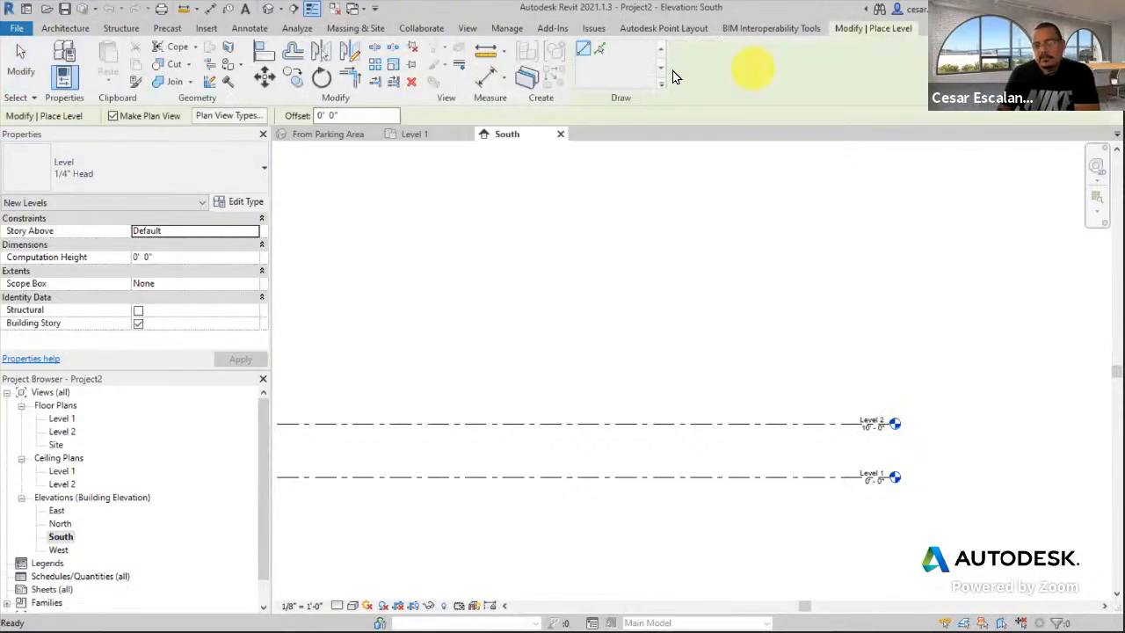
{"action": "left_click", "coordinate": [599, 51]}
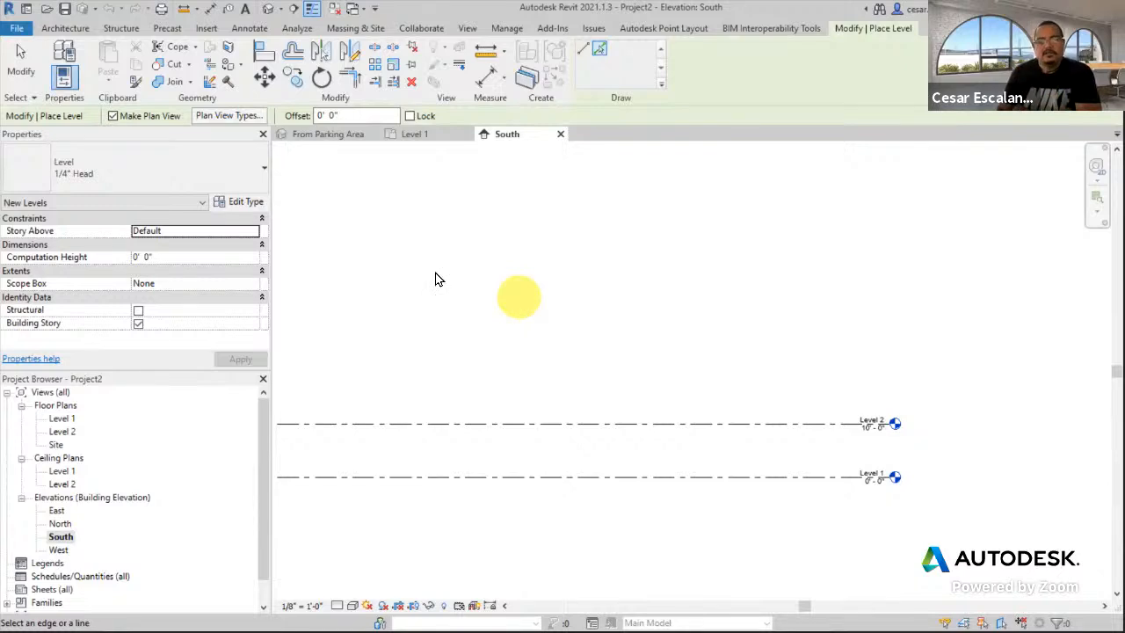
{"action": "left_click", "coordinate": [16, 29]}
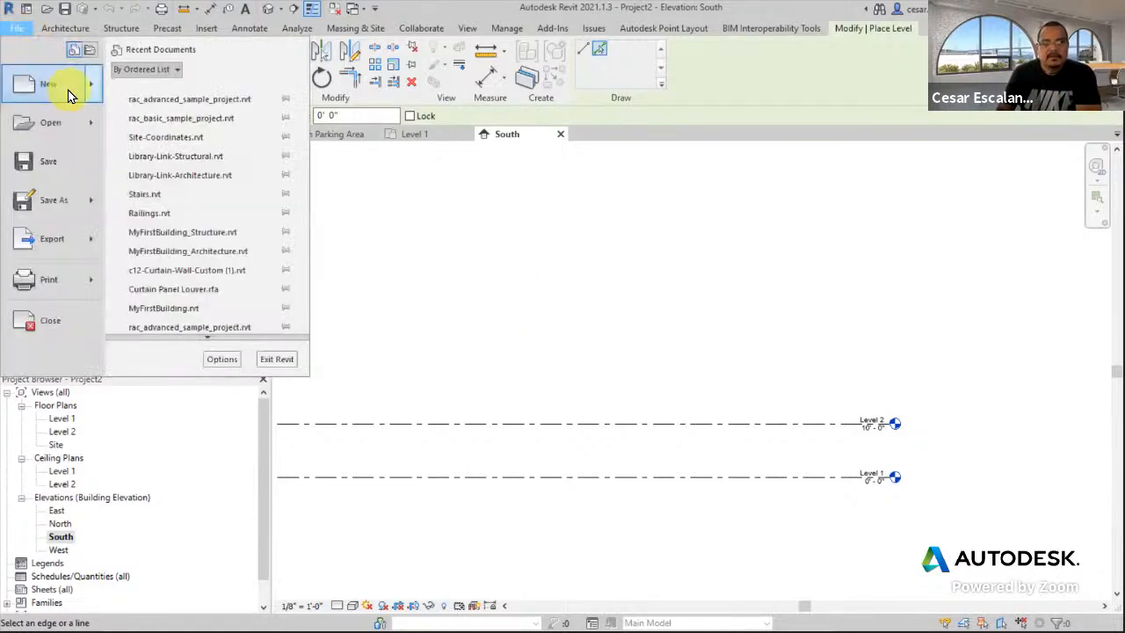
{"action": "mouse_move", "coordinate": [67, 90]}
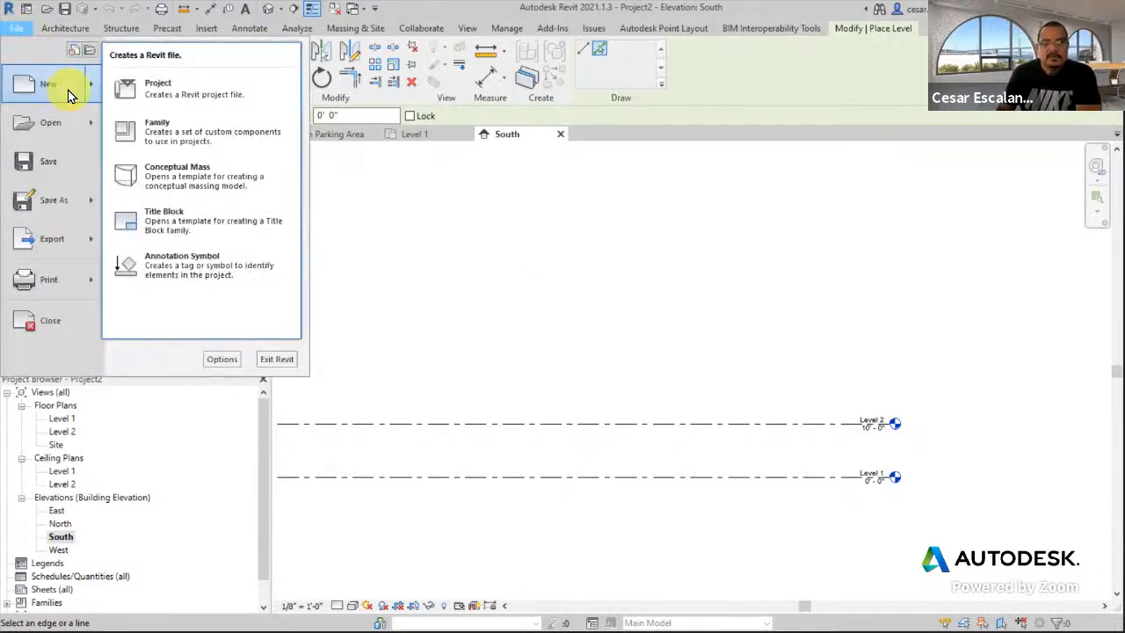
{"action": "left_click", "coordinate": [175, 86]}
{"action": "left_click", "coordinate": [544, 293]}
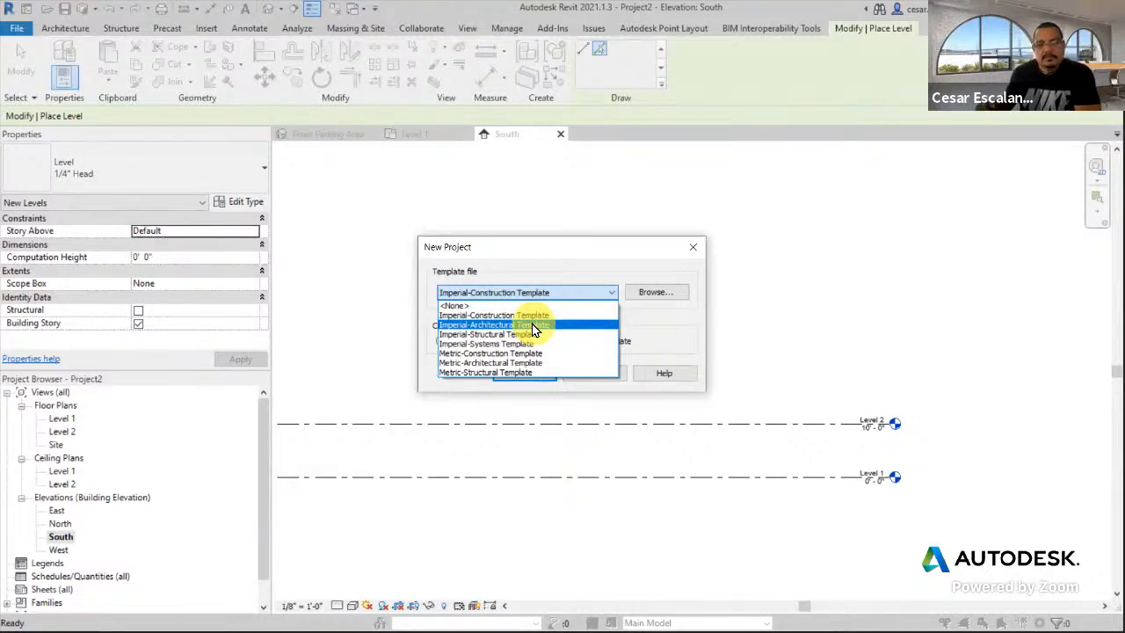
{"action": "left_click", "coordinate": [676, 328]}
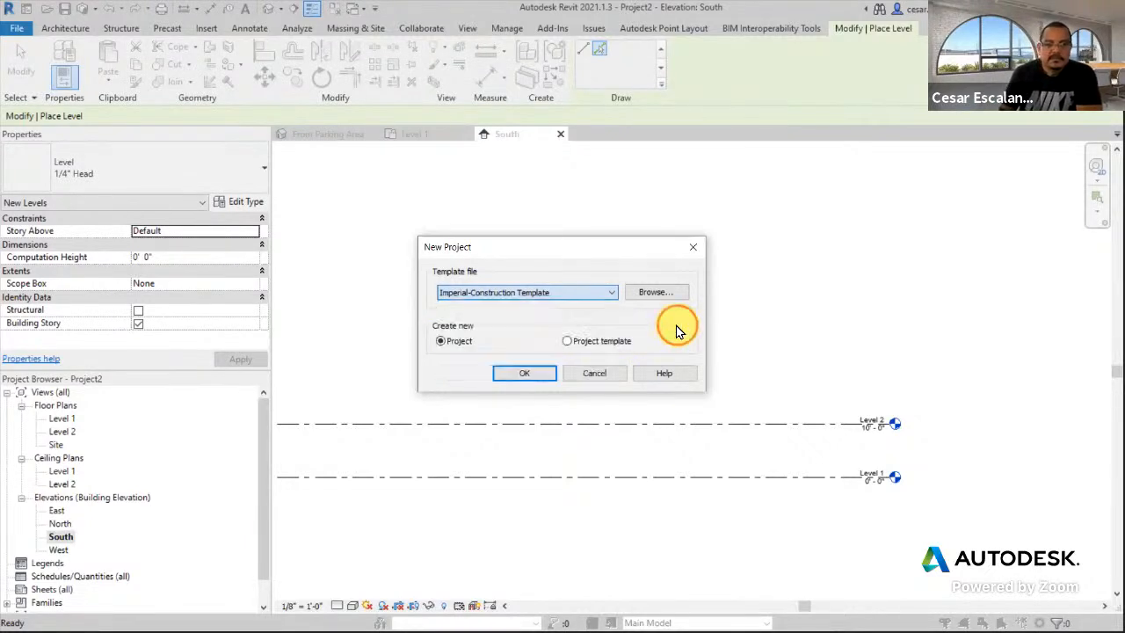
{"action": "left_click", "coordinate": [612, 374]}
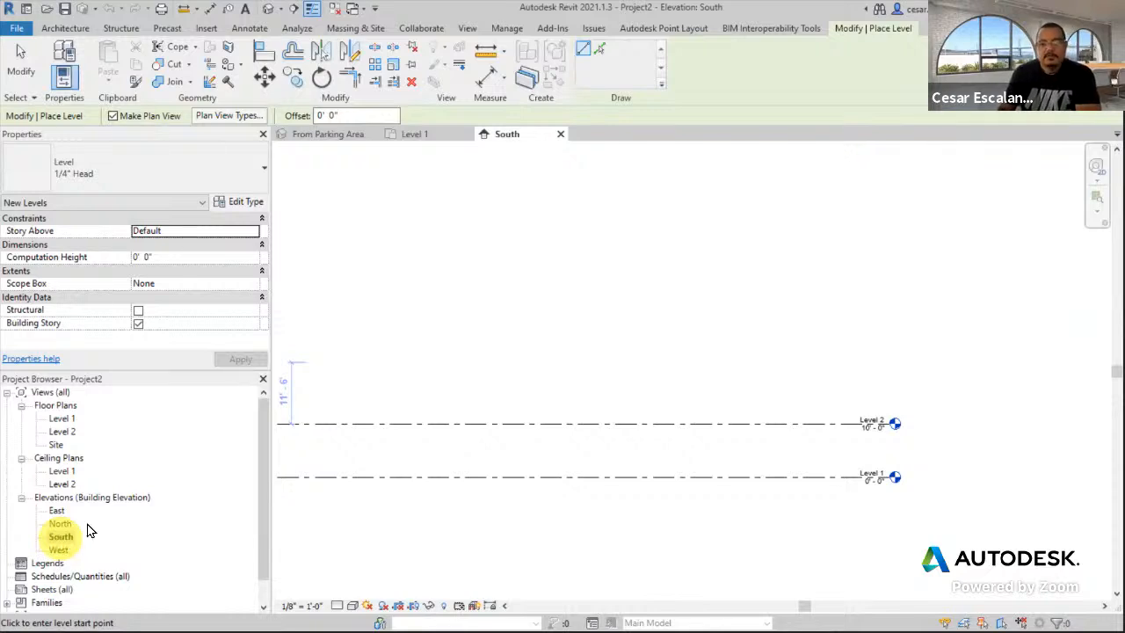
- Use Pick Lines with a 10' offset to add Levels 3, 4 and 5 at 20', 30' and 40'
{"action": "left_click", "coordinate": [74, 27]}
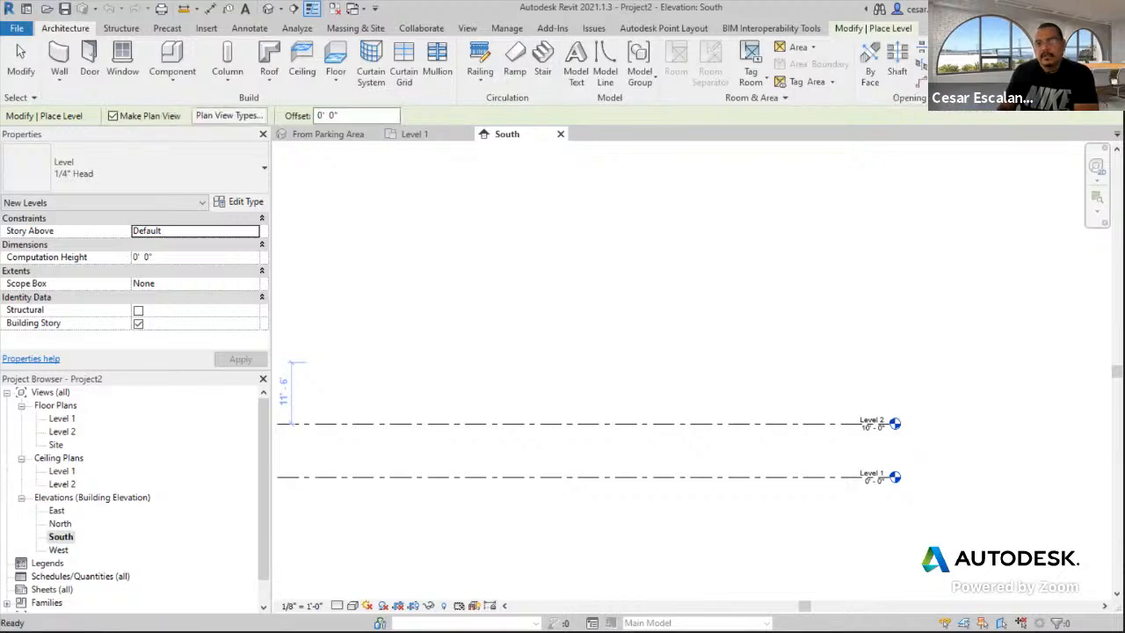
{"action": "left_click", "coordinate": [874, 28]}
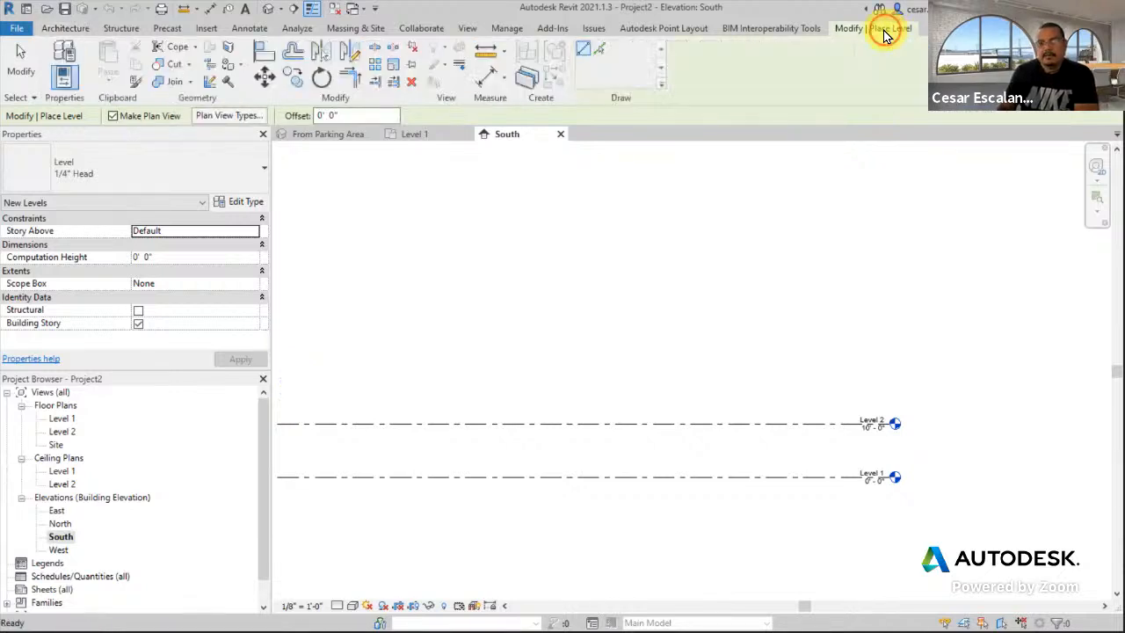
{"action": "left_click", "coordinate": [604, 49]}
{"action": "left_click", "coordinate": [303, 117]}
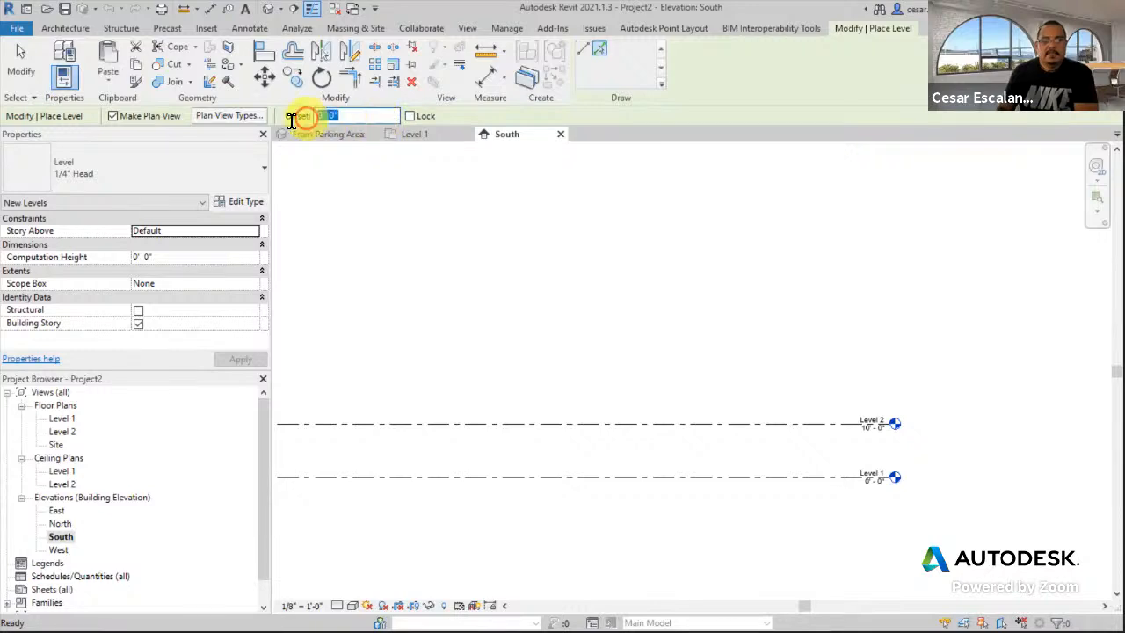
{"action": "type", "text": "10"}
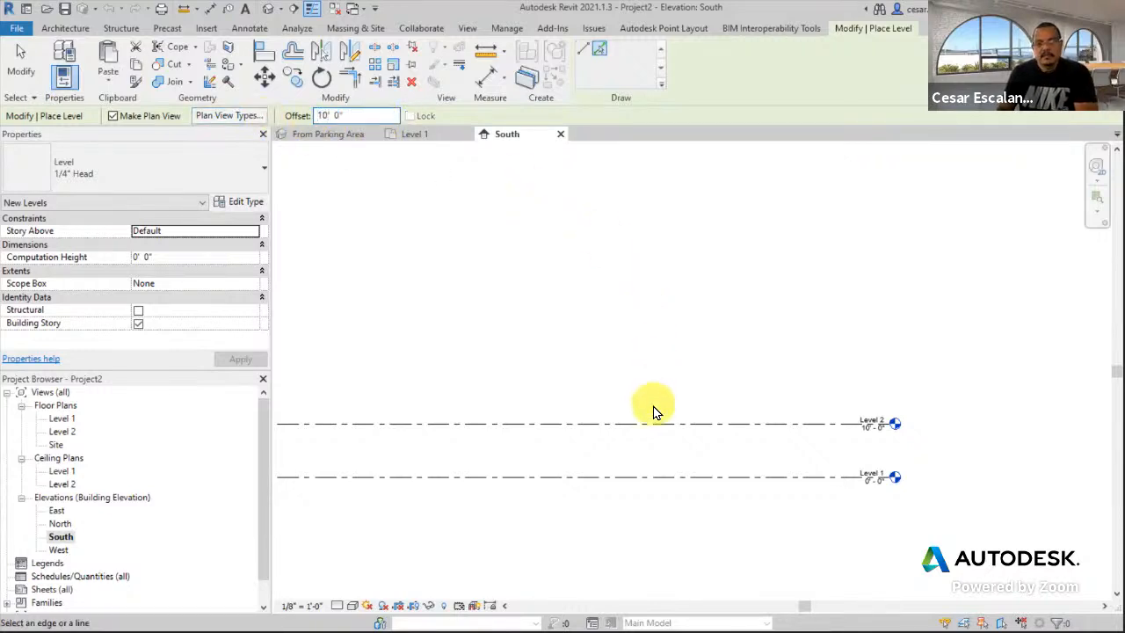
{"action": "left_click", "coordinate": [652, 426]}
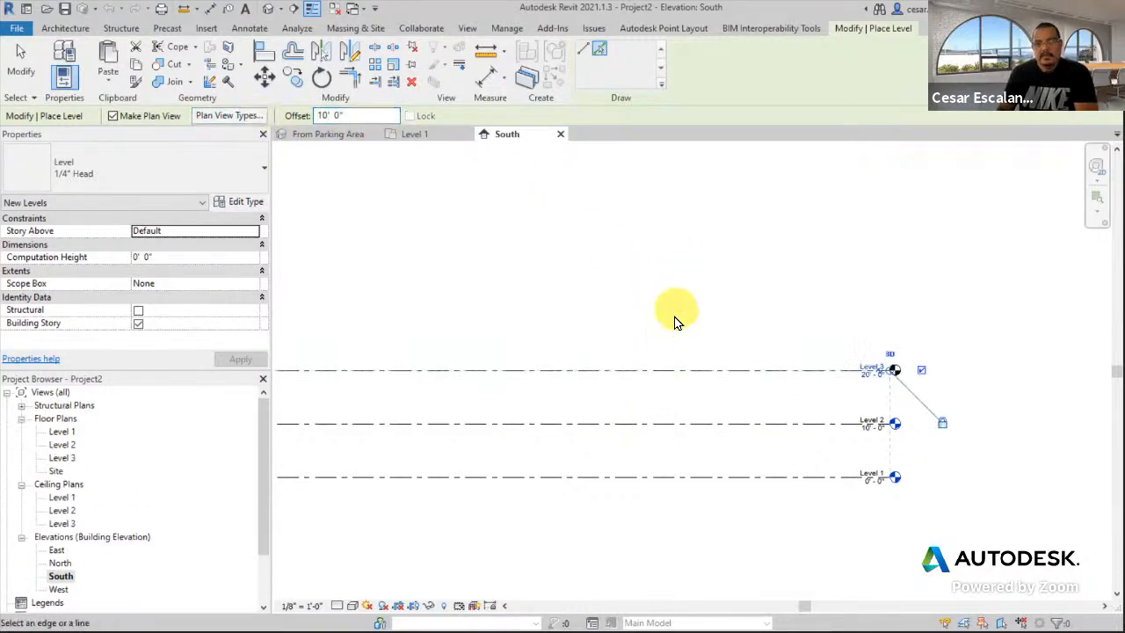
{"action": "left_click", "coordinate": [666, 370]}
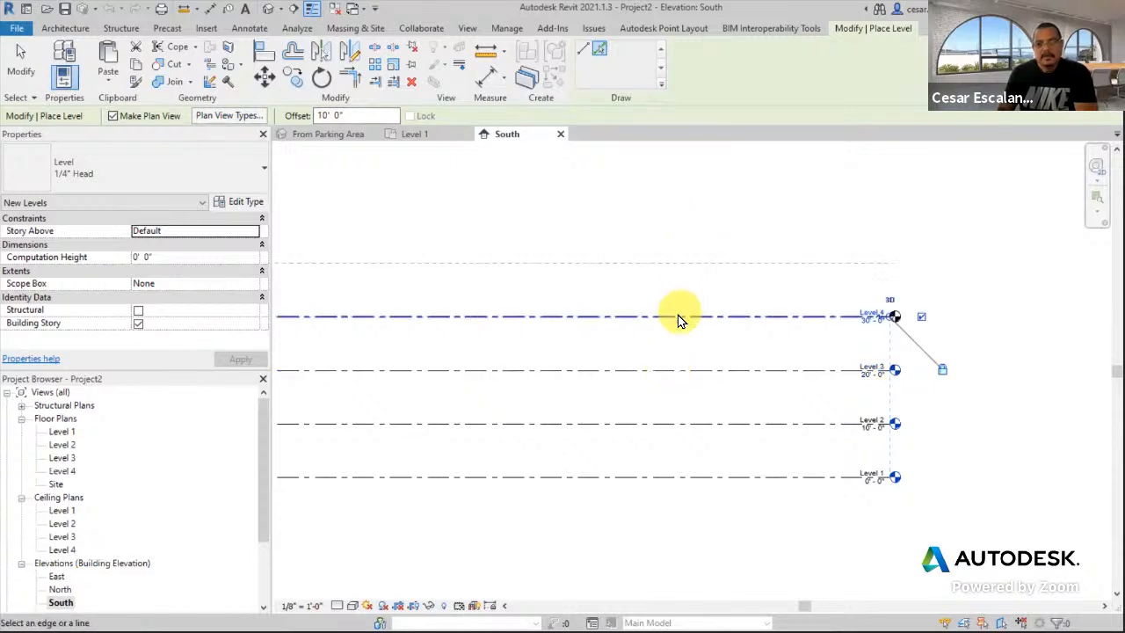
{"action": "left_click", "coordinate": [677, 316]}
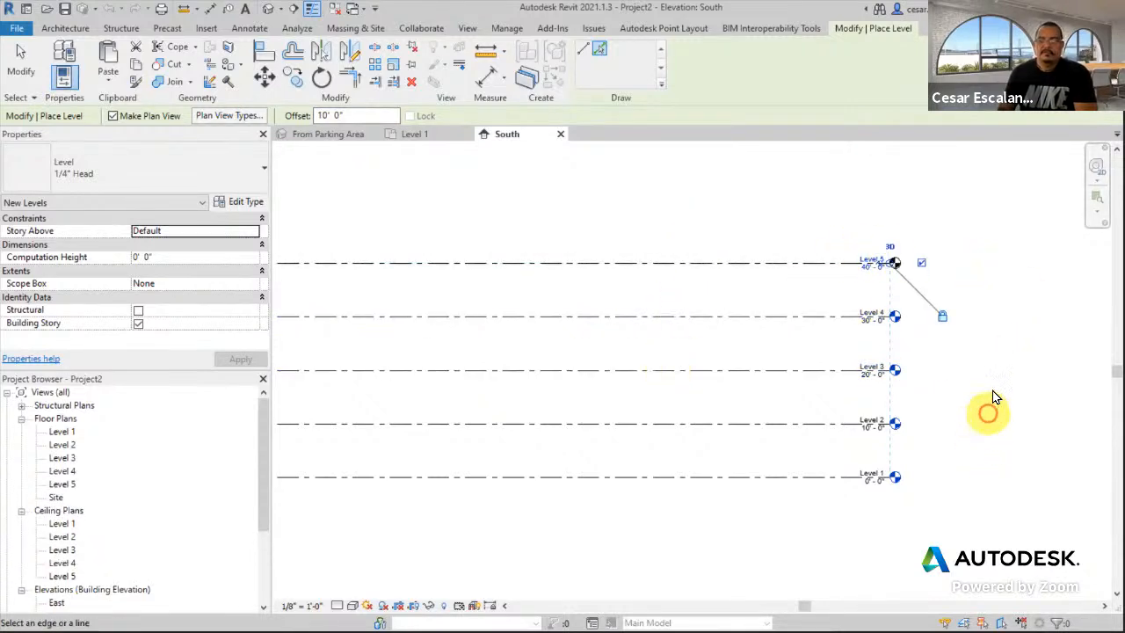
{"action": "key", "text": "Escape"}
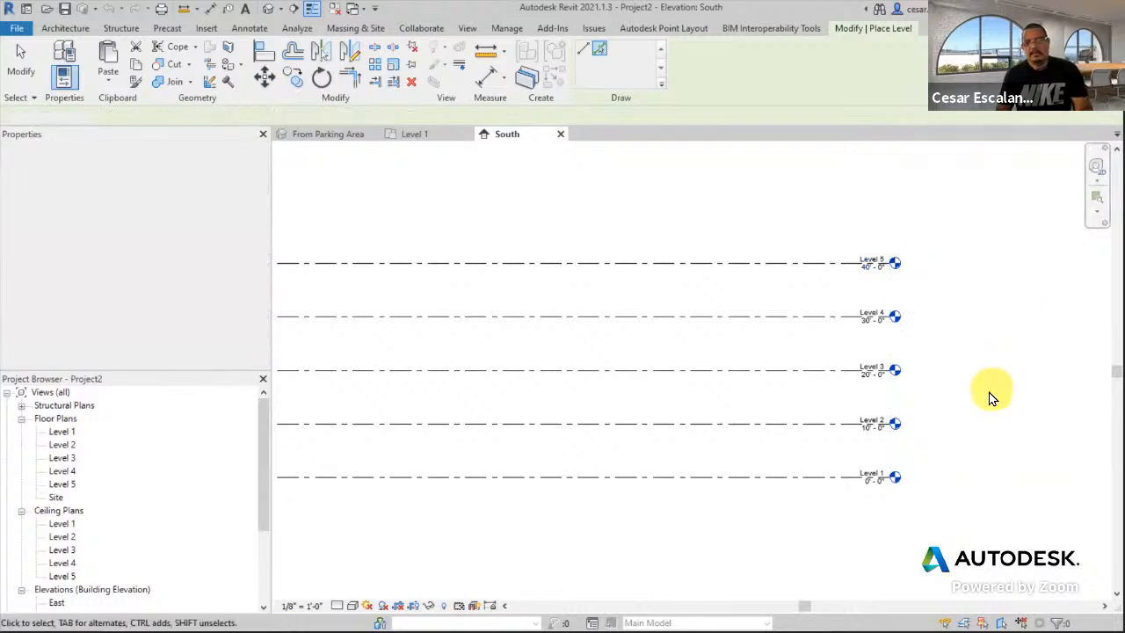
{"action": "key", "text": "Escape"}
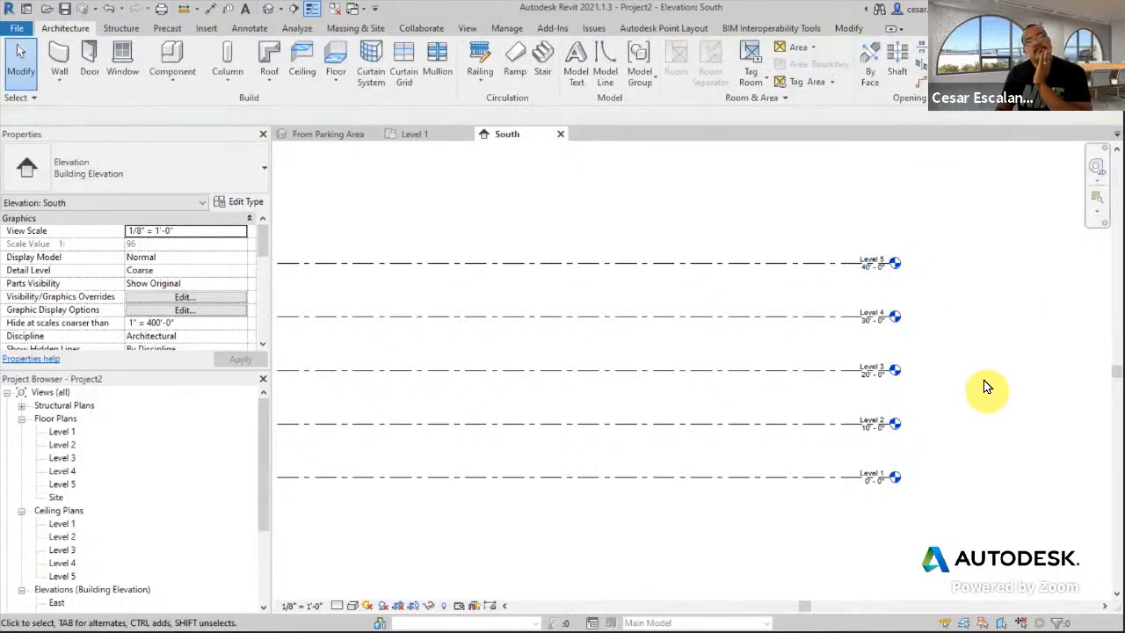
{"action": "scroll", "coordinate": [974, 351], "scroll_direction": "up", "scroll_amount": 2}
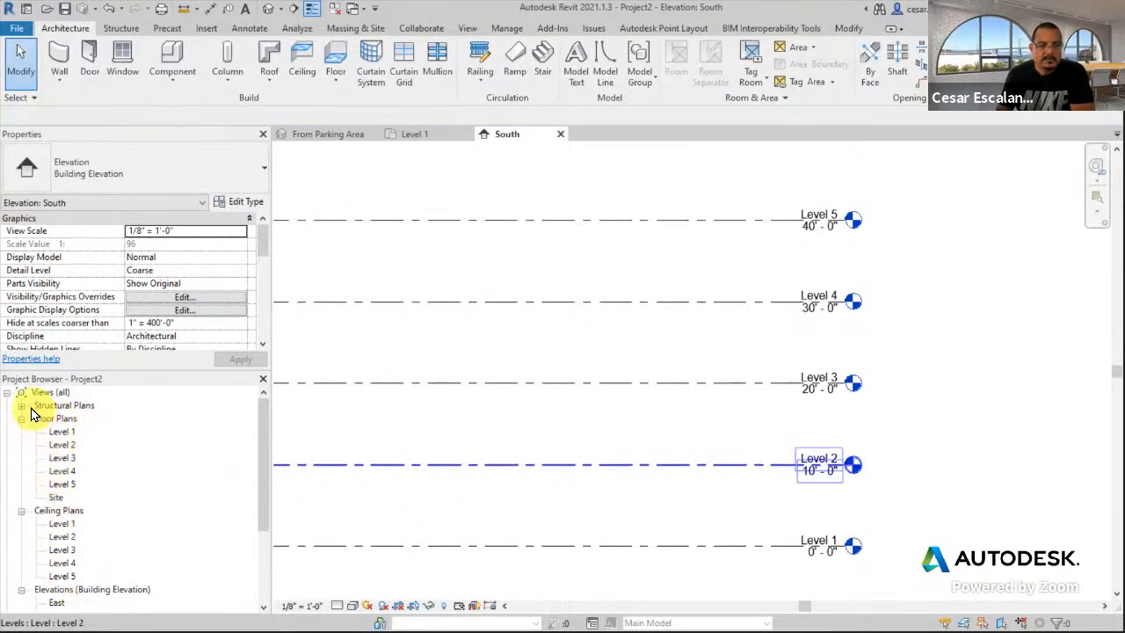
{"action": "scroll", "coordinate": [130, 453], "scroll_direction": "down", "scroll_amount": 2}
{"action": "scroll", "coordinate": [130, 453], "scroll_direction": "up", "scroll_amount": 2}
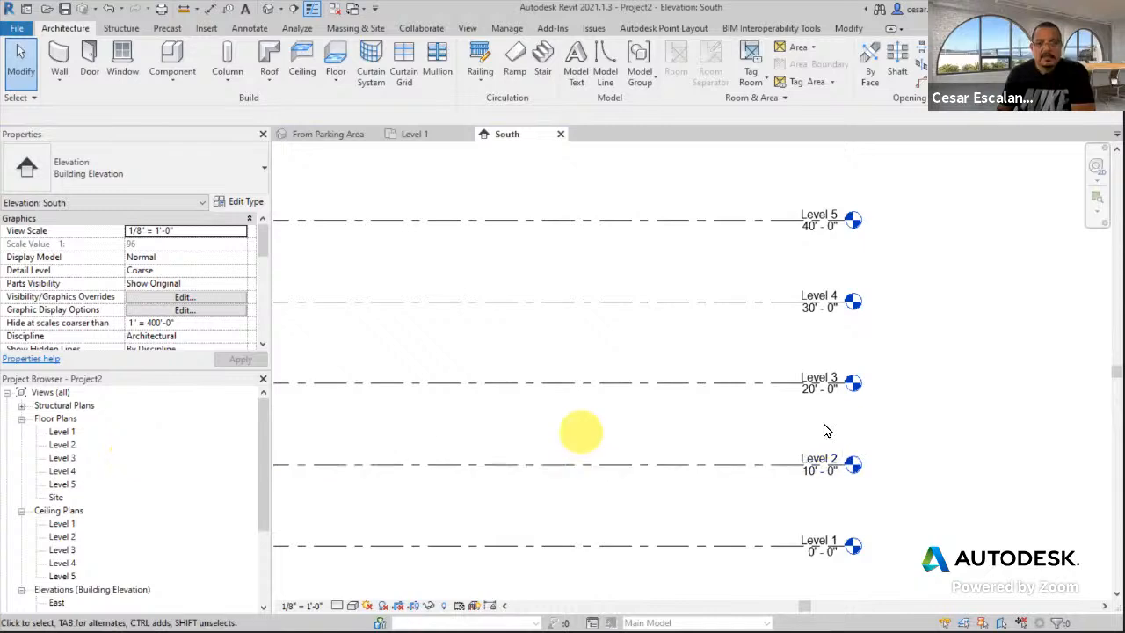
{"action": "scroll", "coordinate": [998, 475], "scroll_direction": "down", "scroll_amount": 2}
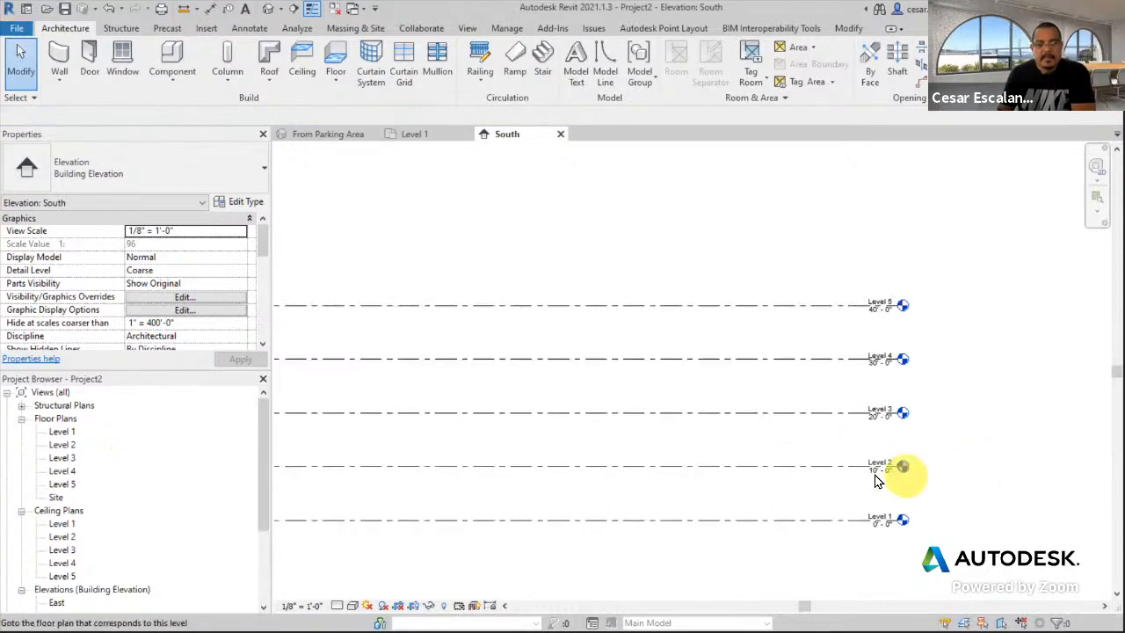
{"action": "left_click", "coordinate": [313, 8]}
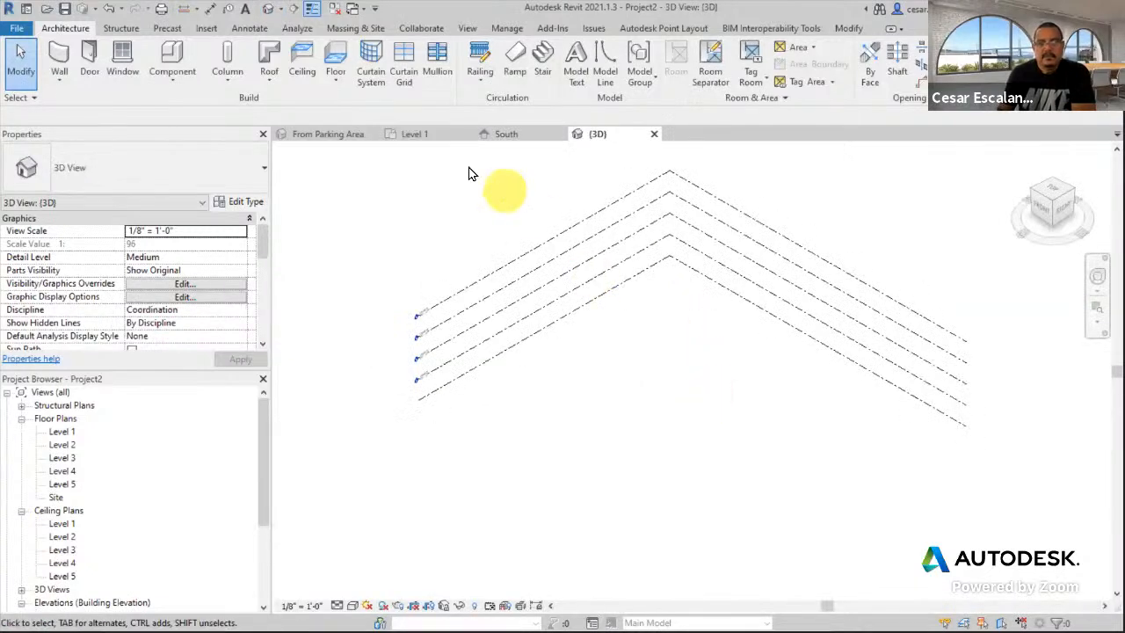
- Close the From Parking Area view and tile the open views with WT
{"action": "left_click", "coordinate": [372, 135]}
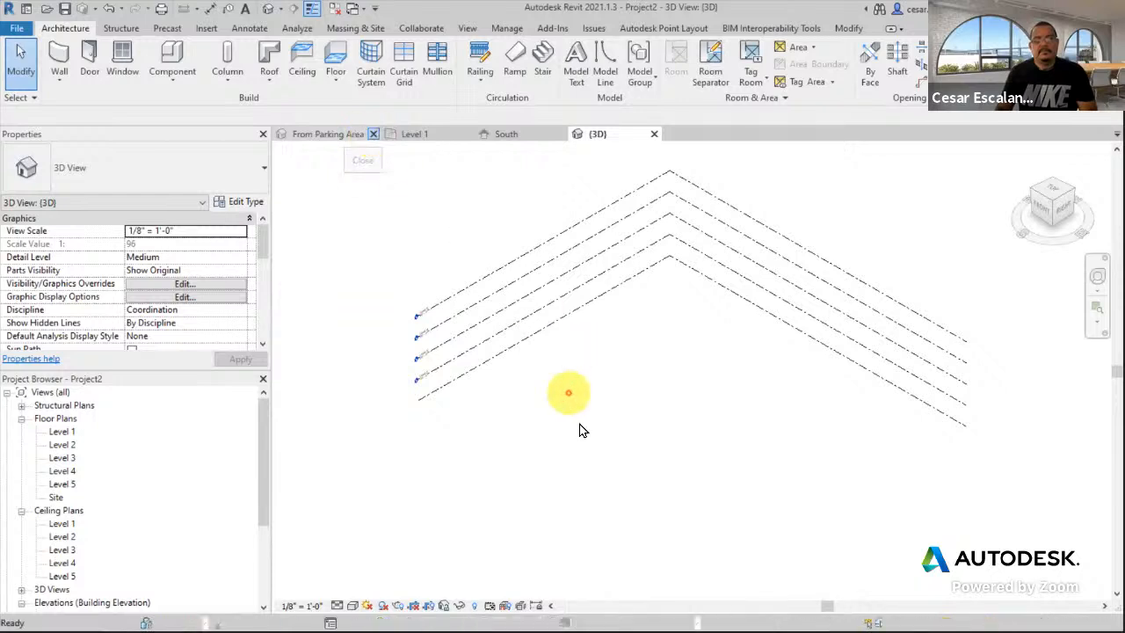
{"action": "key", "text": "w"}
{"action": "key", "text": "t"}
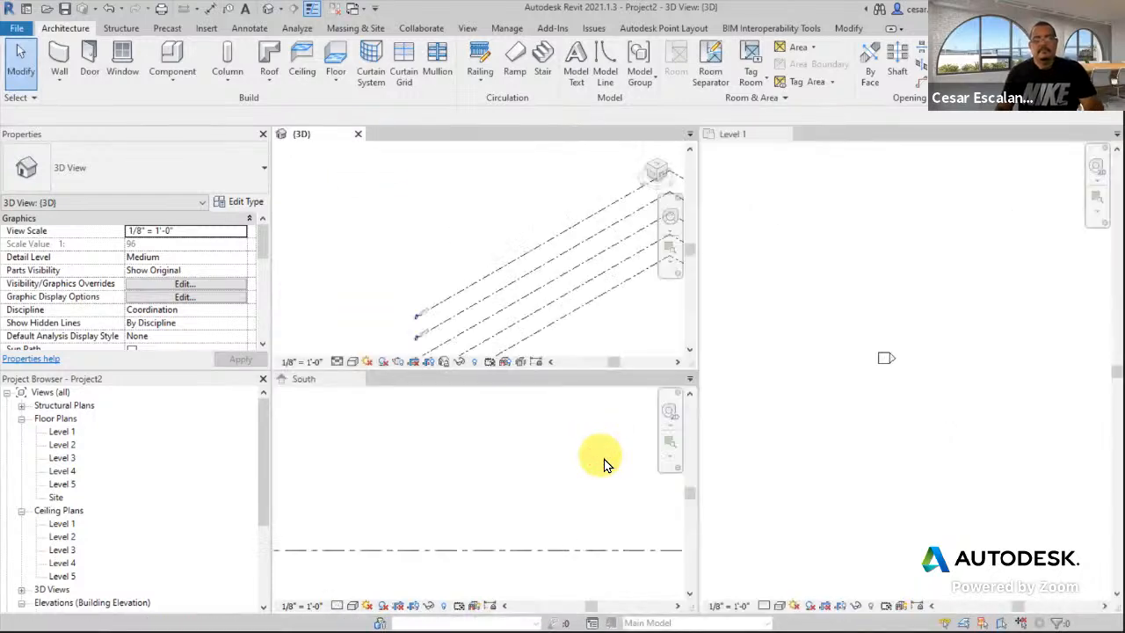
- Orbit the 3D pane and pan the Level 1 plan and South elevation to show all five levels
{"action": "mouse_move", "coordinate": [457, 263]}
{"action": "middle_mouse_down", "text": "shift"}
{"action": "mouse_move", "coordinate": [447, 238]}
{"action": "mouse_move", "coordinate": [428, 238]}
{"action": "mouse_move", "coordinate": [522, 281]}
{"action": "mouse_move", "coordinate": [457, 258]}
{"action": "middle_mouse_up", "text": "shift"}
{"action": "left_click", "coordinate": [794, 427]}
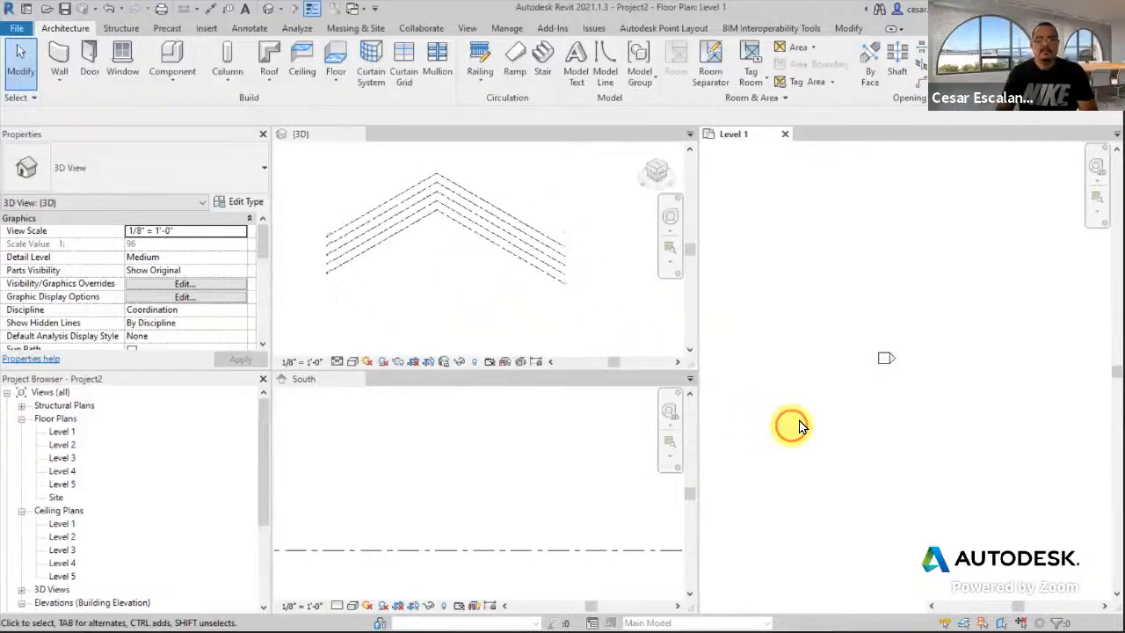
{"action": "middle_click_drag", "start_coordinate": [794, 427], "coordinate": [1004, 434]}
{"action": "scroll", "coordinate": [481, 485], "scroll_direction": "down", "scroll_amount": 3}
{"action": "middle_click_drag", "start_coordinate": [503, 491], "coordinate": [433, 499]}
{"action": "left_click", "coordinate": [791, 427]}
{"action": "middle_click_drag", "start_coordinate": [829, 425], "coordinate": [1033, 376]}
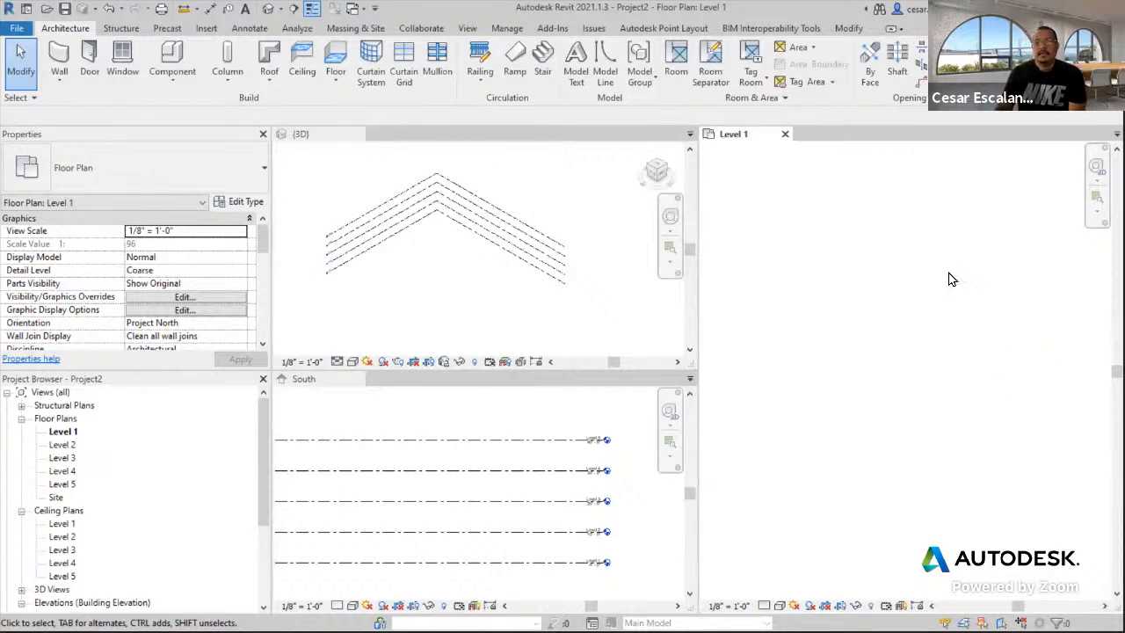
{"action": "left_click", "coordinate": [594, 299]}
{"action": "scroll", "coordinate": [577, 269], "scroll_direction": "up", "scroll_amount": 3}
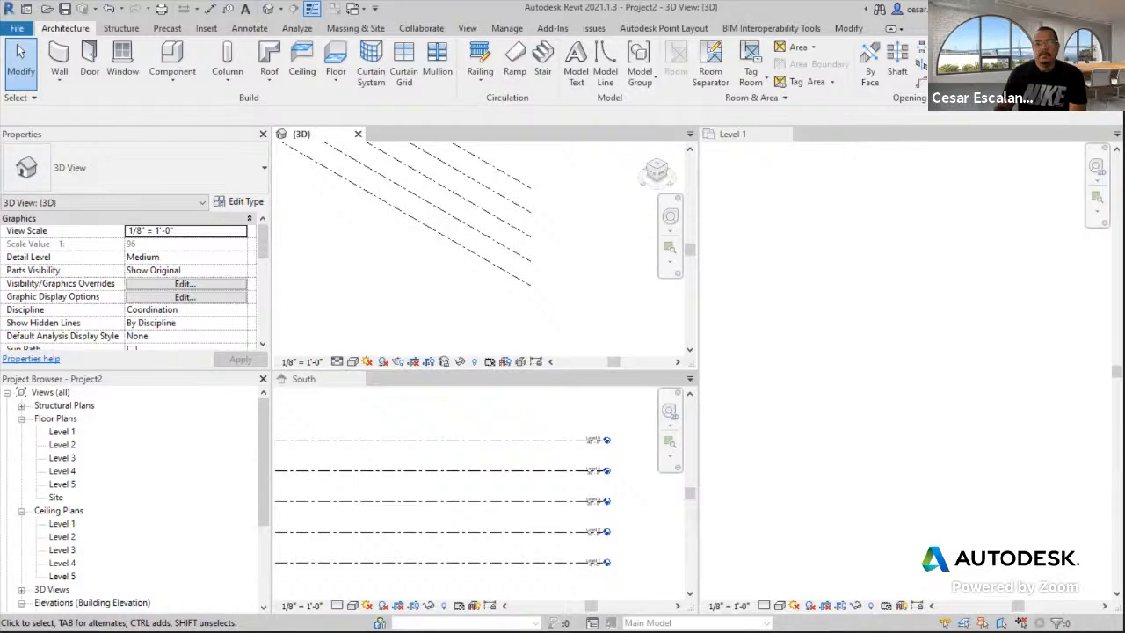
{"action": "key", "text": "super+Right"}
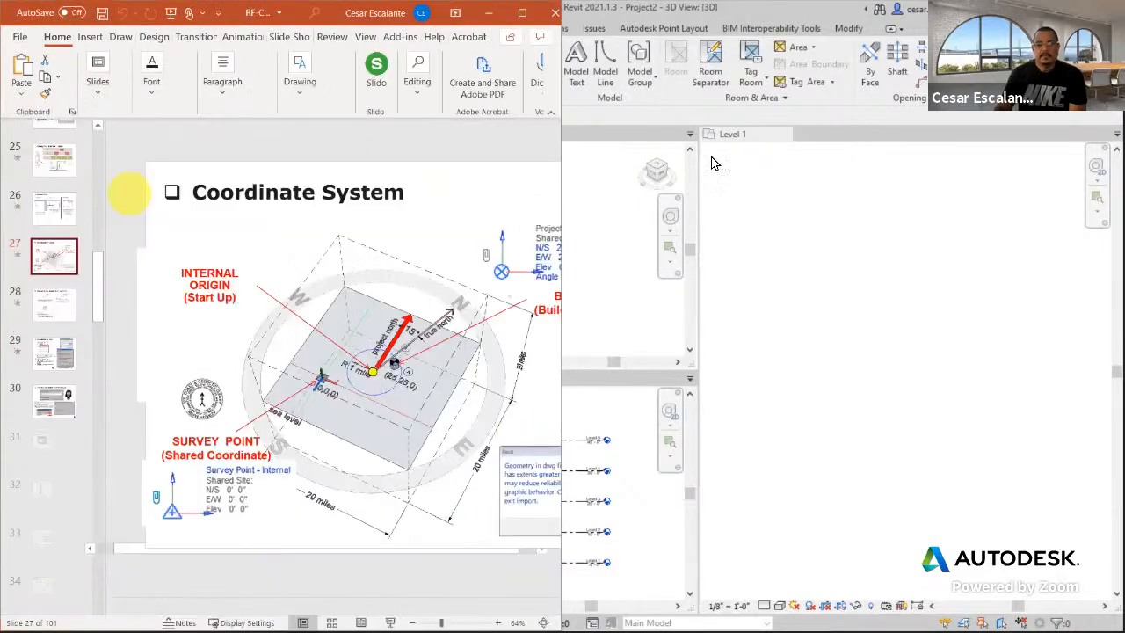
- Maximize PowerPoint, select slide 74 'Stairs' and present it as a full-screen slide show
{"action": "left_click", "coordinate": [522, 18]}
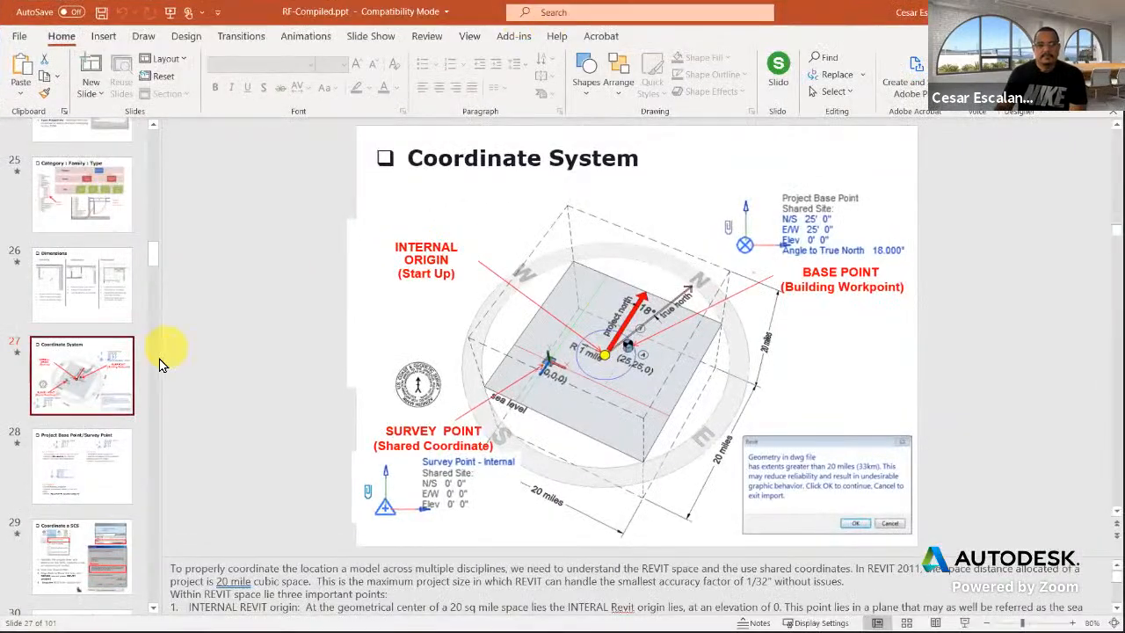
{"action": "scroll", "coordinate": [113, 482], "scroll_direction": "down", "scroll_amount": 10}
{"action": "scroll", "coordinate": [123, 486], "scroll_direction": "down", "scroll_amount": 13}
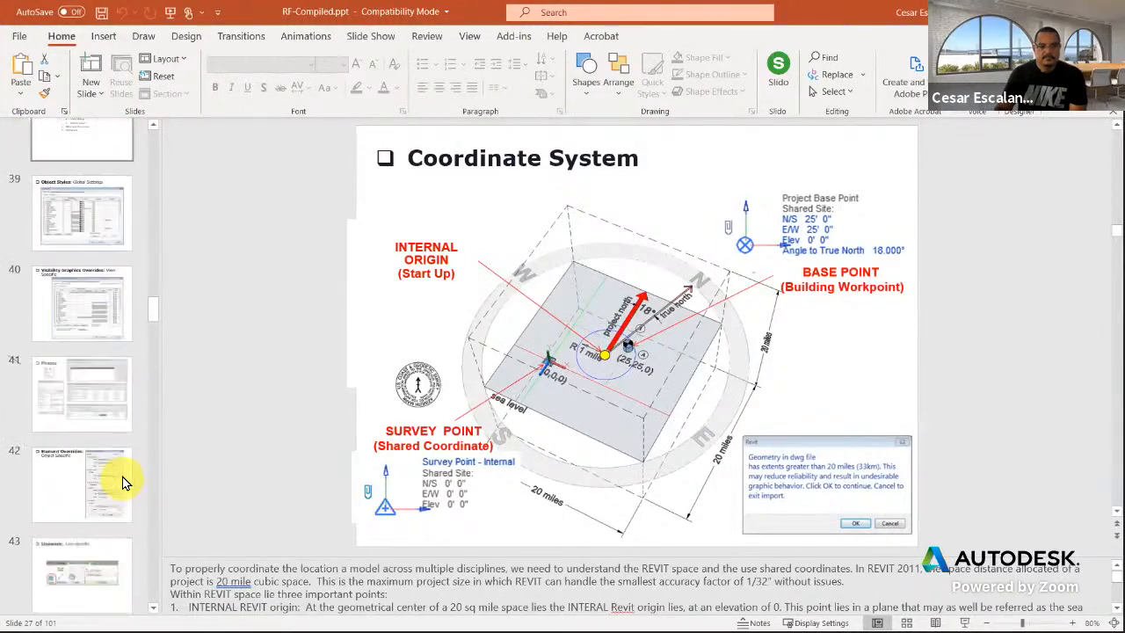
{"action": "scroll", "coordinate": [123, 482], "scroll_direction": "down", "scroll_amount": 10}
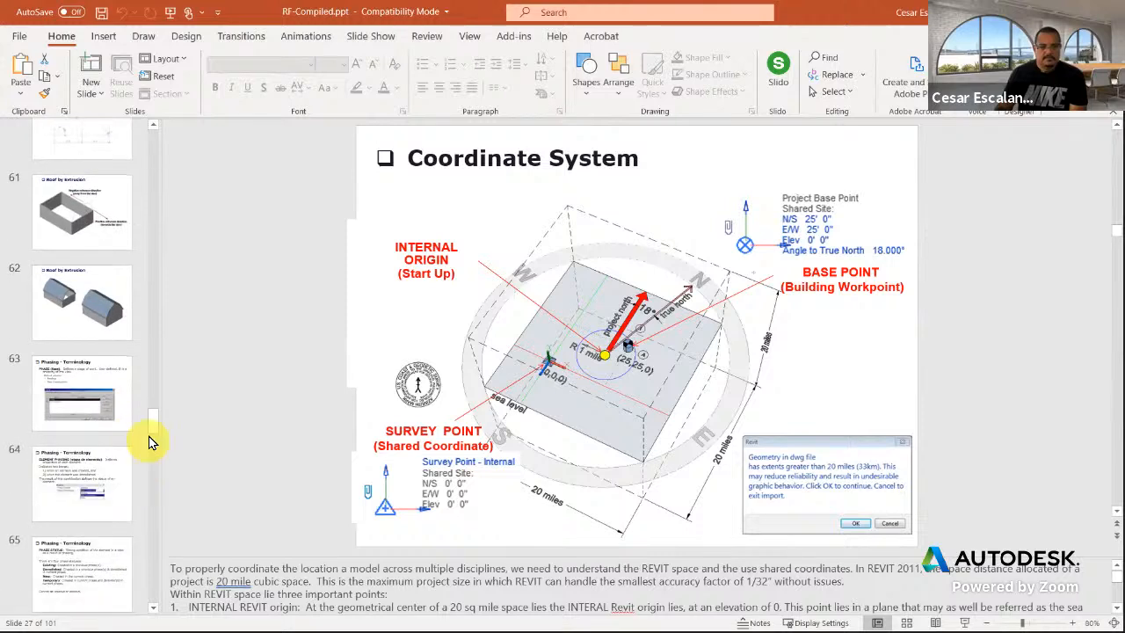
{"action": "left_click_drag", "start_coordinate": [150, 425], "coordinate": [151, 463]}
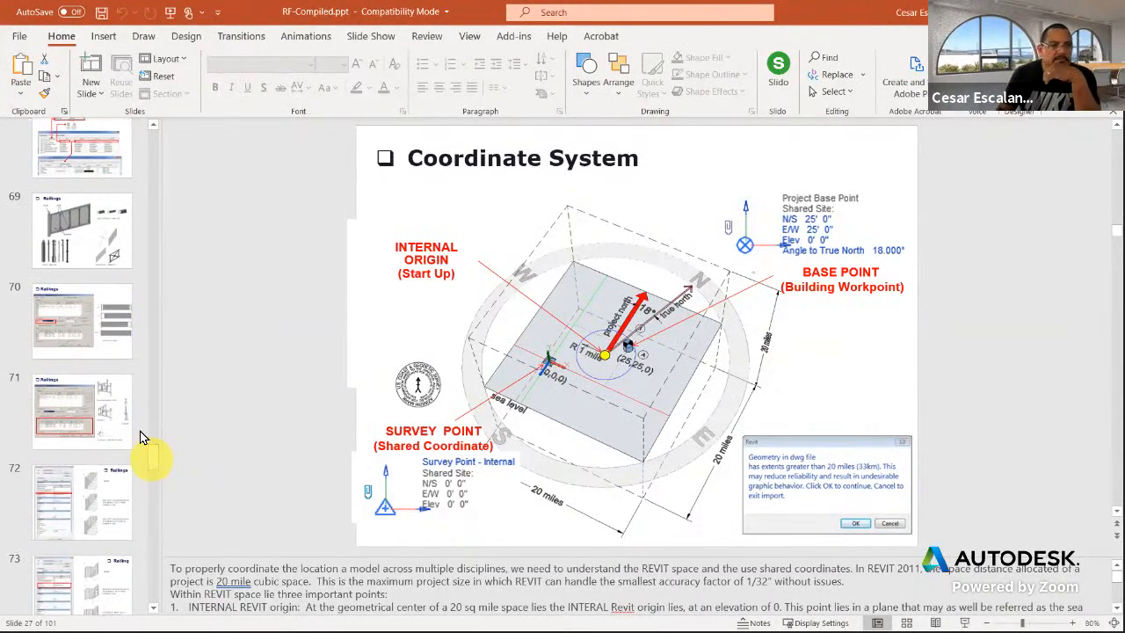
{"action": "left_click", "coordinate": [97, 490]}
{"action": "scroll", "coordinate": [99, 497], "scroll_direction": "down", "scroll_amount": 3}
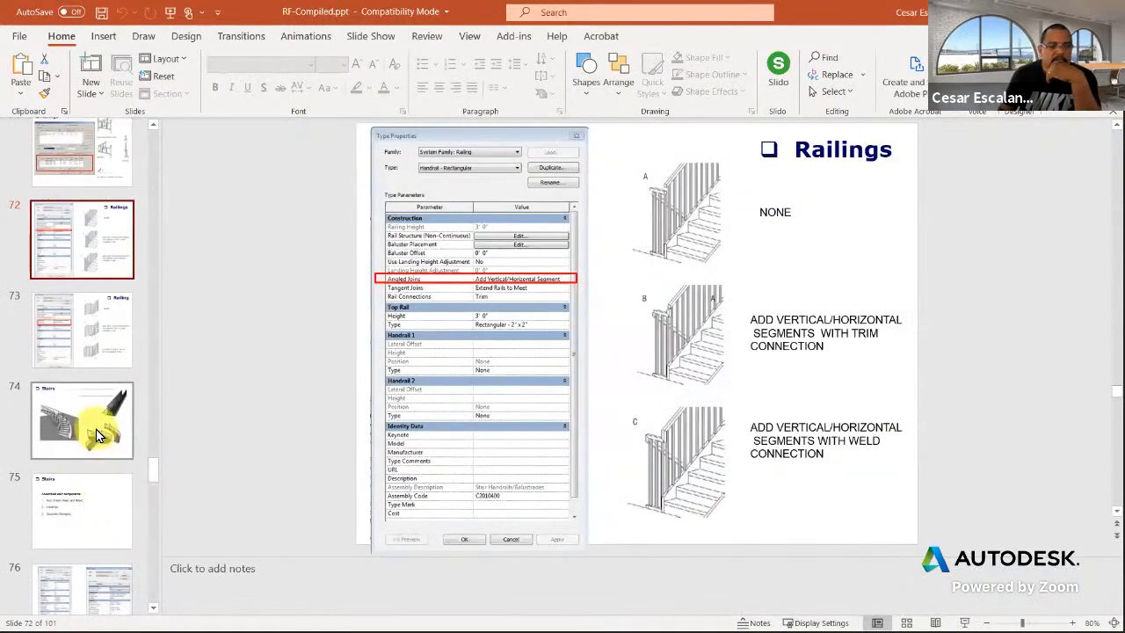
{"action": "left_click", "coordinate": [97, 429]}
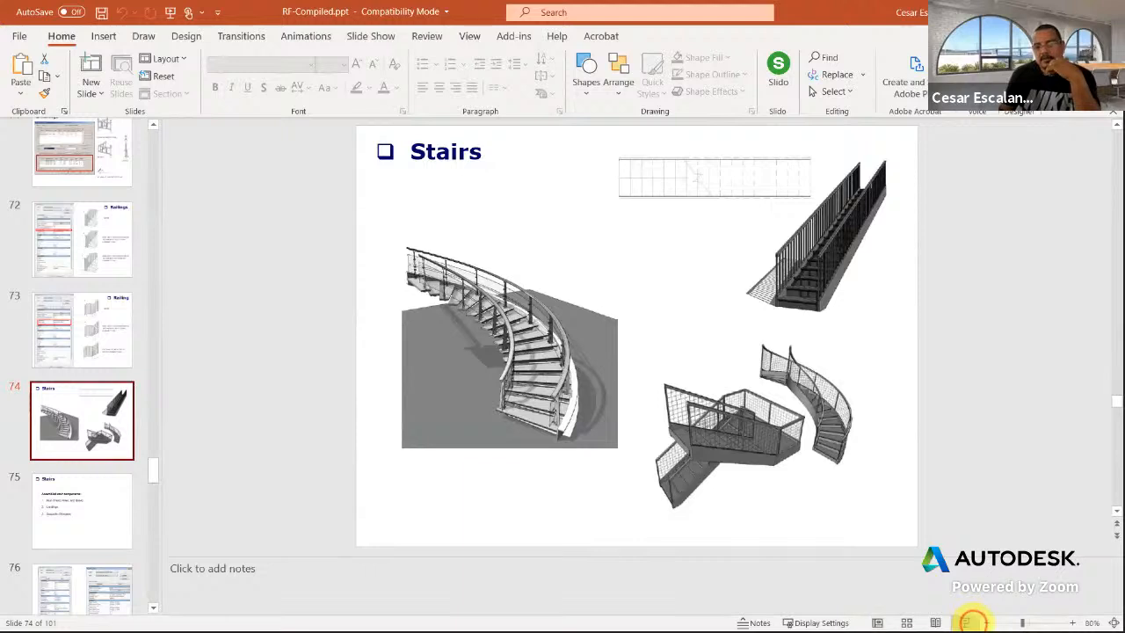
{"action": "left_click", "coordinate": [967, 622]}
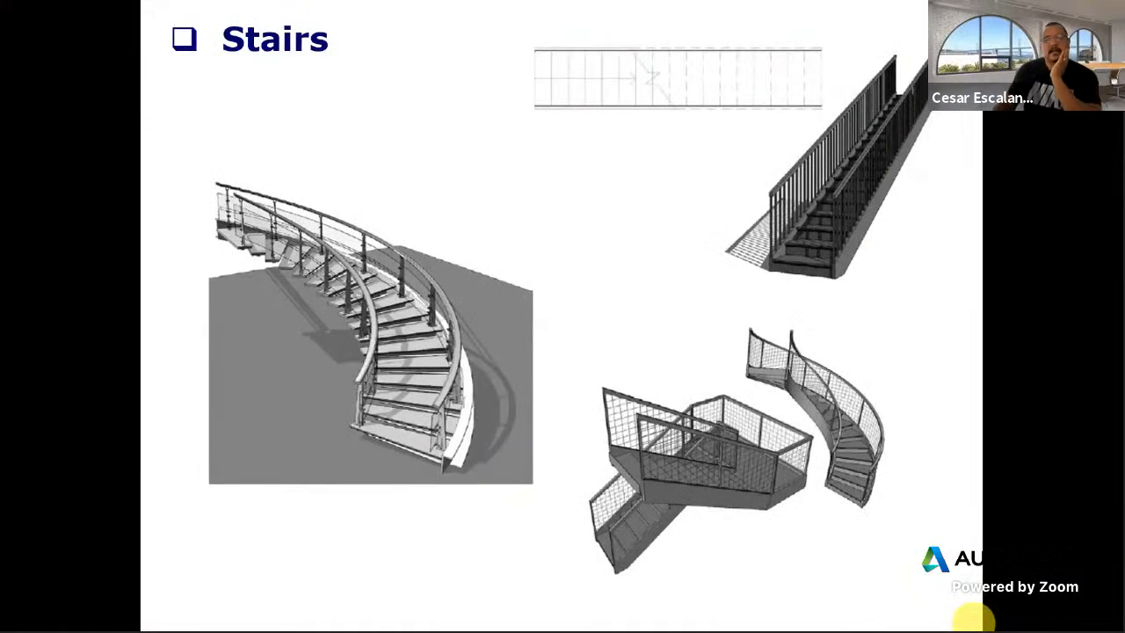
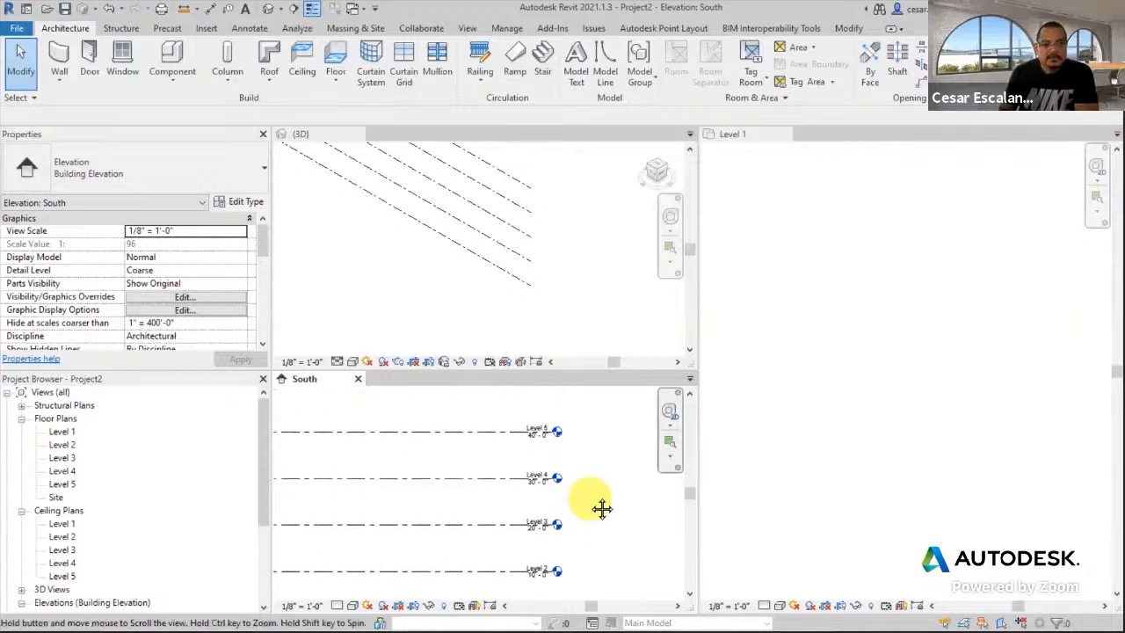
- Activate the Level 1 floor plan and zoom/pan so all four elevation markers sit centred
{"action": "scroll", "coordinate": [561, 450], "scroll_direction": "up", "scroll_amount": 2}
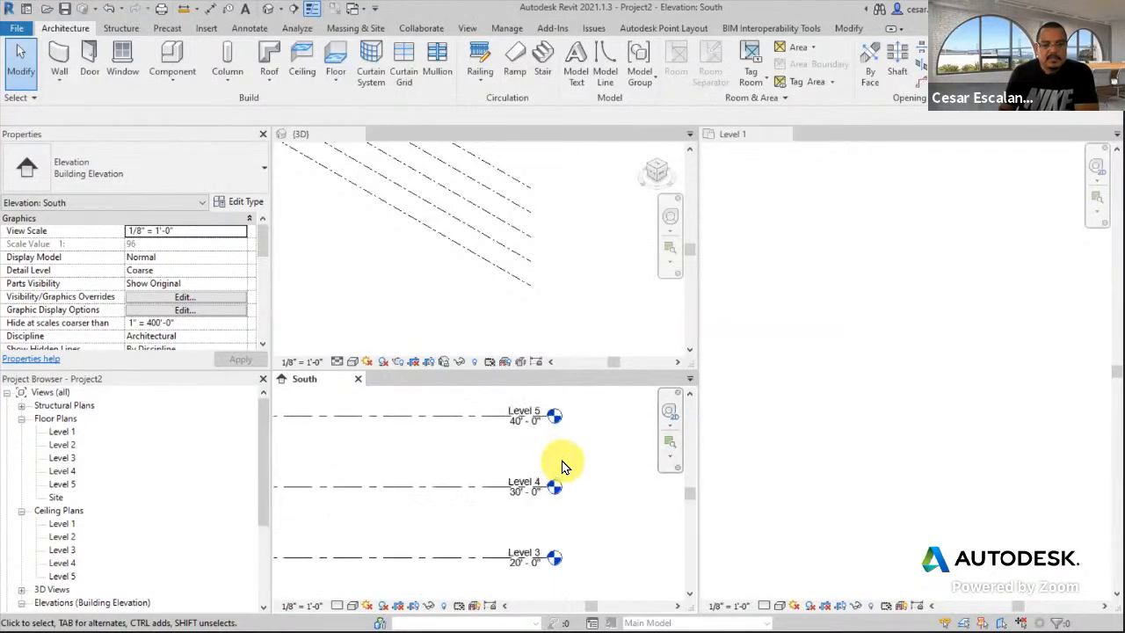
{"action": "left_click", "coordinate": [449, 285]}
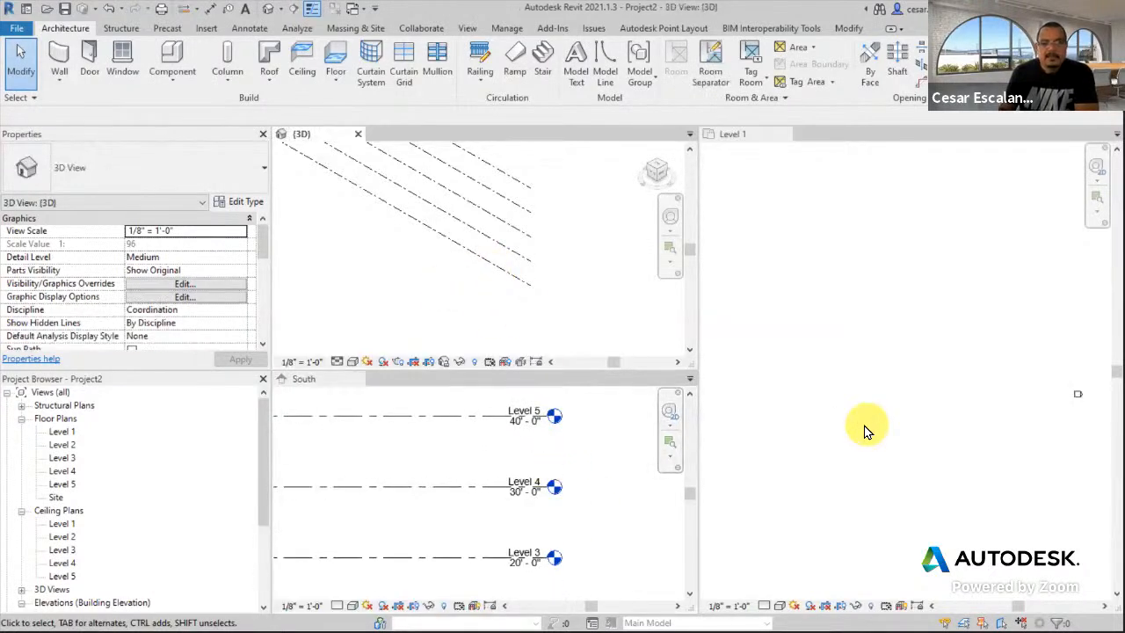
{"action": "left_click", "coordinate": [866, 428]}
{"action": "scroll", "coordinate": [906, 414], "scroll_direction": "down", "scroll_amount": 3}
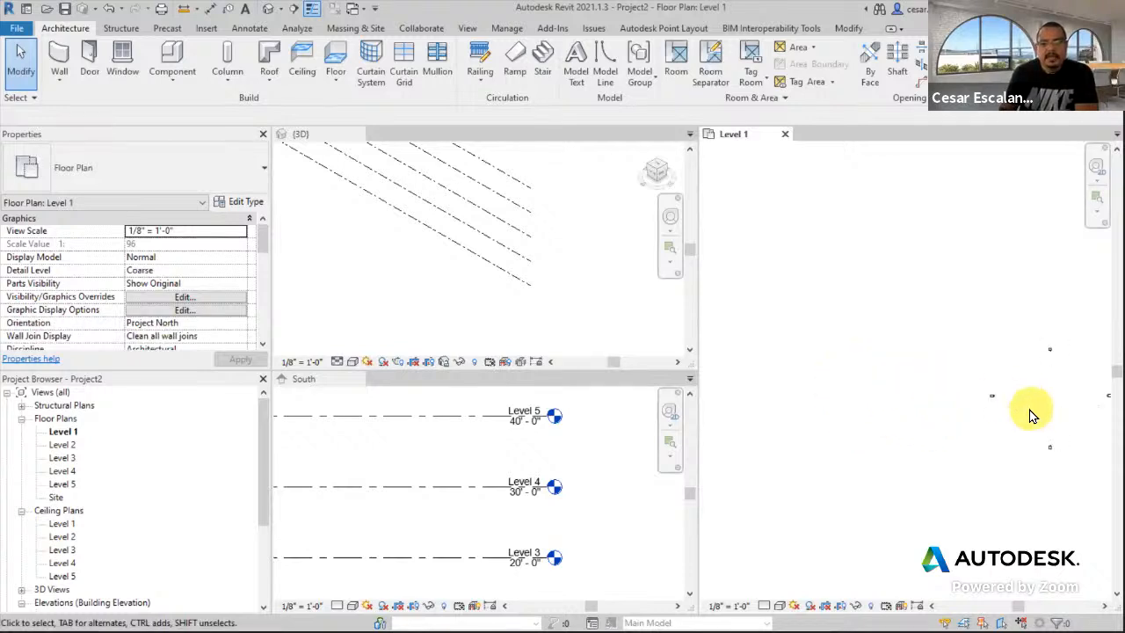
{"action": "scroll", "coordinate": [1047, 396], "scroll_direction": "up", "scroll_amount": 3}
{"action": "middle_click_drag", "start_coordinate": [1019, 401], "coordinate": [914, 365]}
{"action": "scroll", "coordinate": [844, 407], "scroll_direction": "up", "scroll_amount": 2}
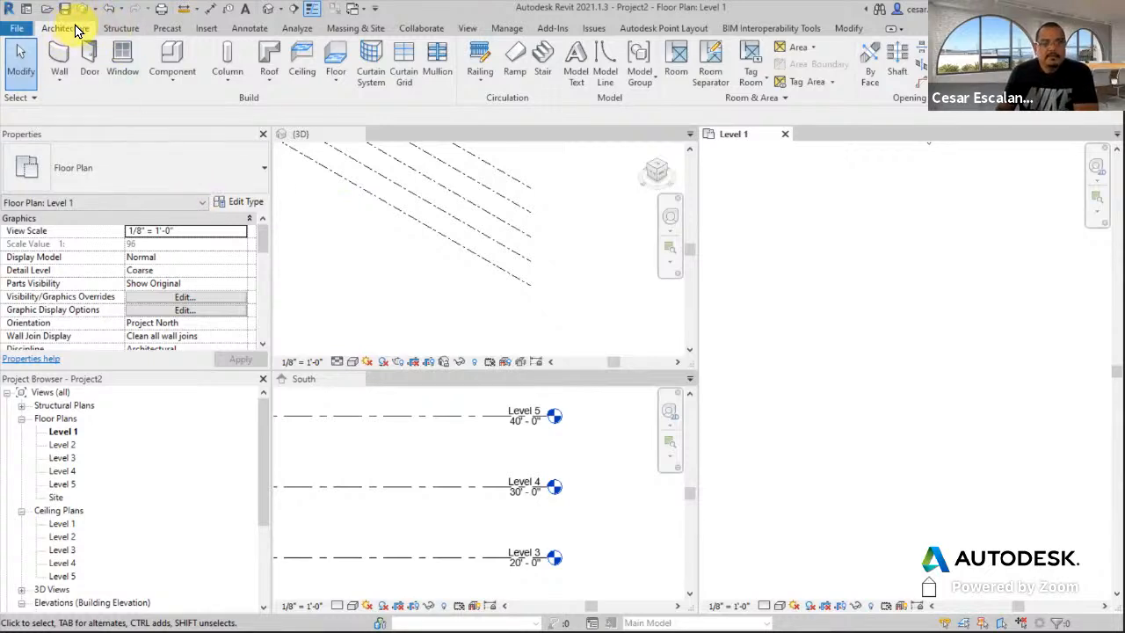
- Begin an Assembled Stair (7" max riser, 11" tread, Level 1 to Level 2), entering 'Typical Type'
{"action": "left_click", "coordinate": [543, 64]}
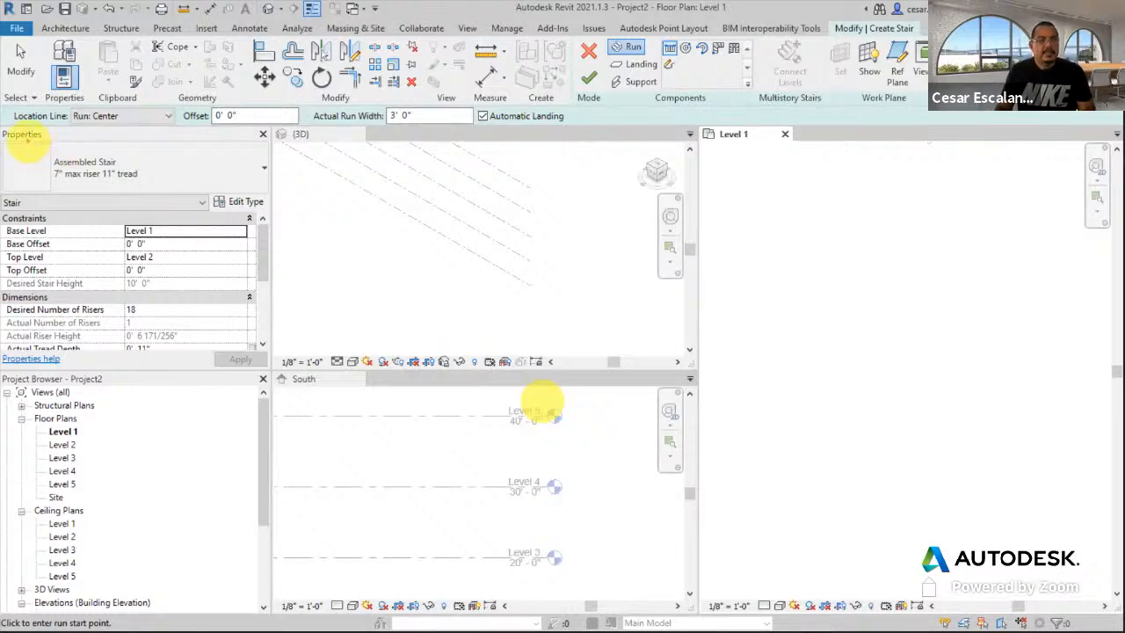
{"action": "left_click_drag", "start_coordinate": [31, 143], "coordinate": [167, 189]}
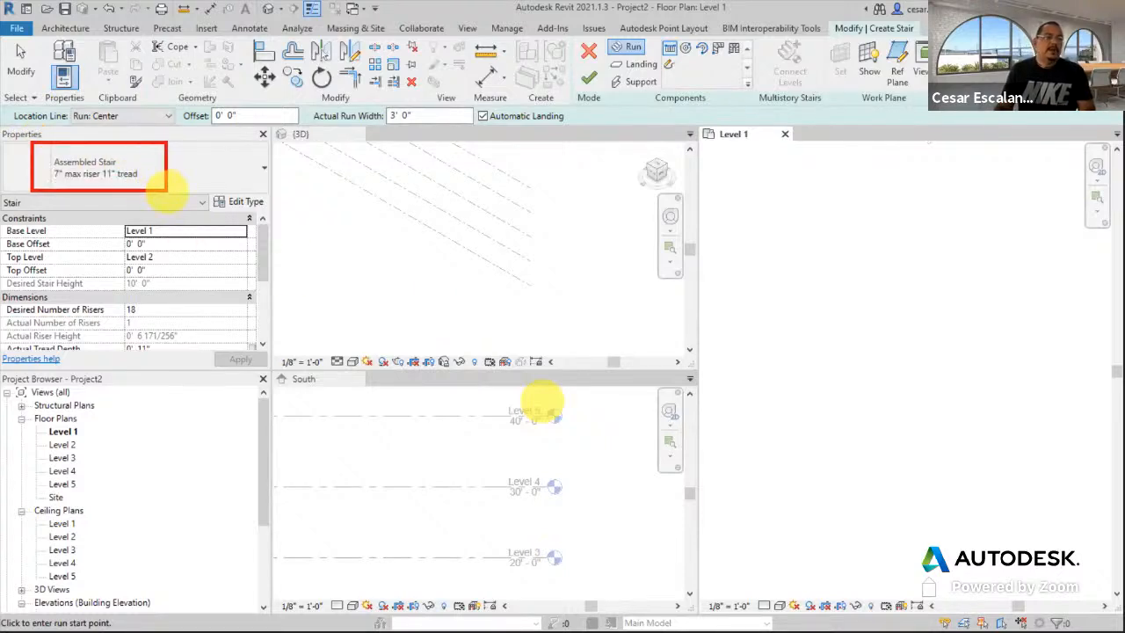
{"action": "key", "text": "t"}
{"action": "left_click", "coordinate": [181, 144]}
{"action": "type", "text": "A"}
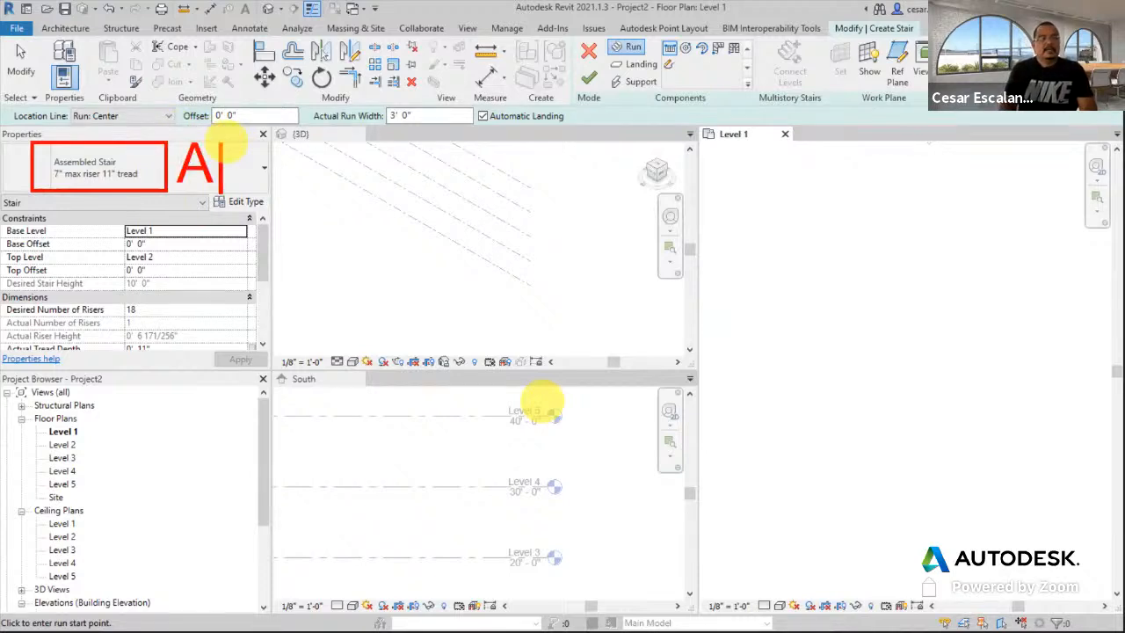
{"action": "type", "text": "s"}
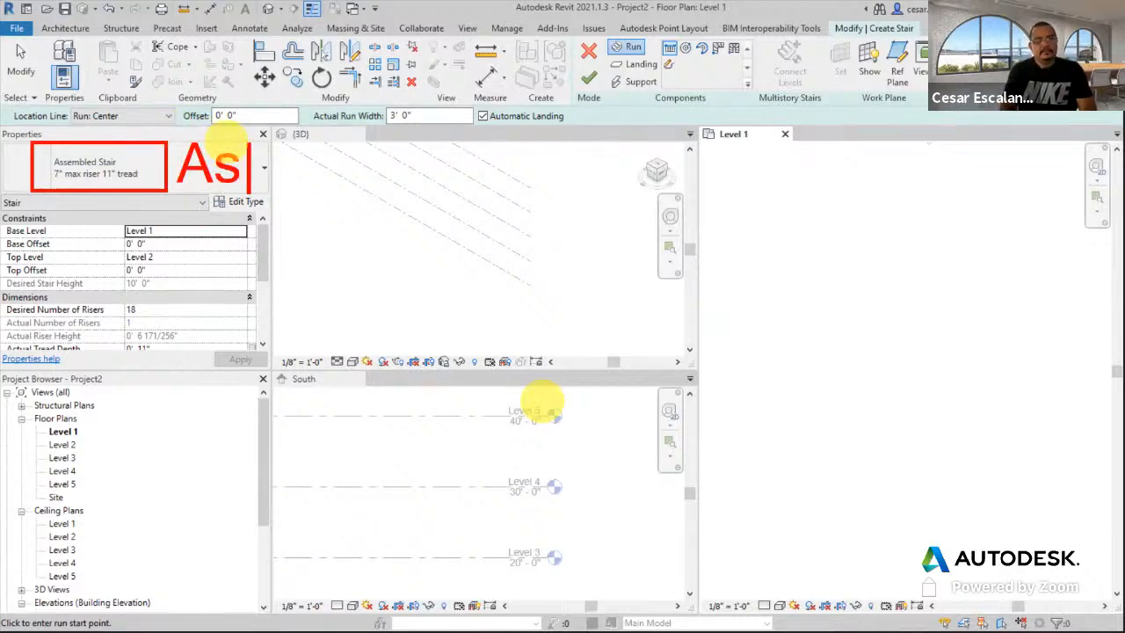
{"action": "type", "text": "e\\\\"}
{"action": "key", "text": "BackSpace"}
{"action": "key", "text": "BackSpace"}
{"action": "key", "text": "BackSpace"}
{"action": "key", "text": "BackSpace"}
{"action": "key", "text": "BackSpace"}
{"action": "type", "text": "T"}
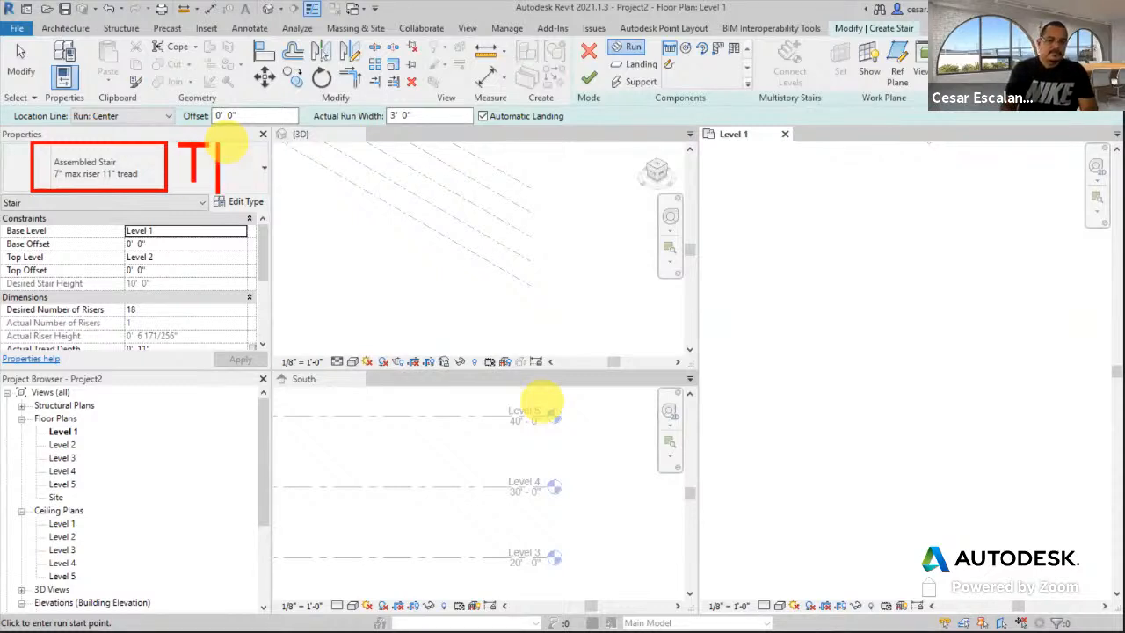
{"action": "type", "text": "ypical Type"}
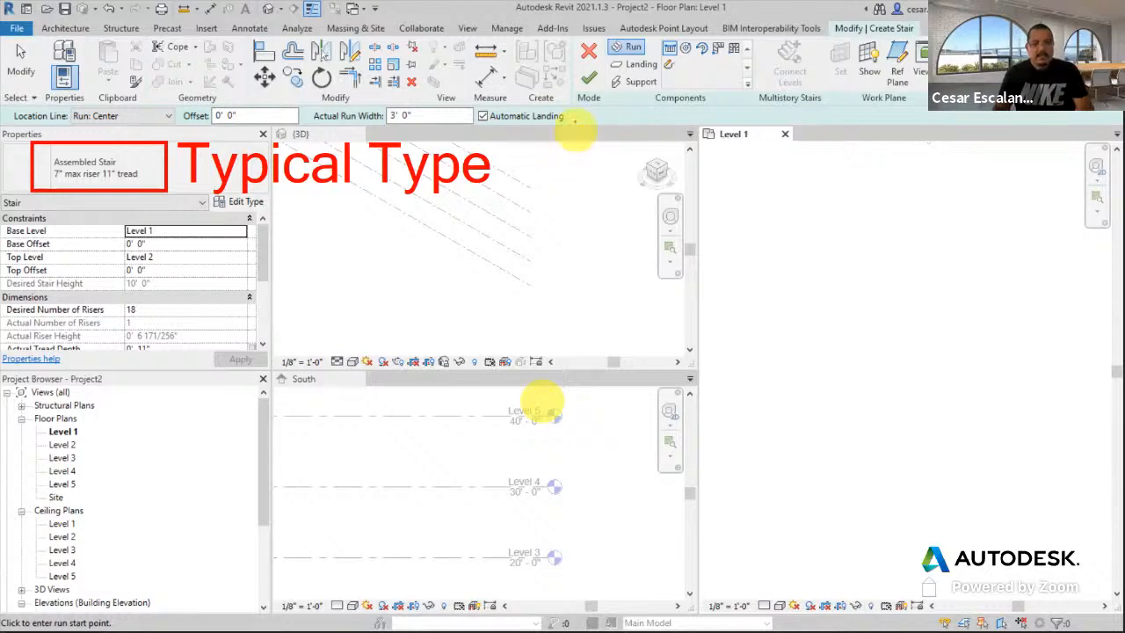
{"action": "left_click_drag", "start_coordinate": [598, 37], "coordinate": [682, 102]}
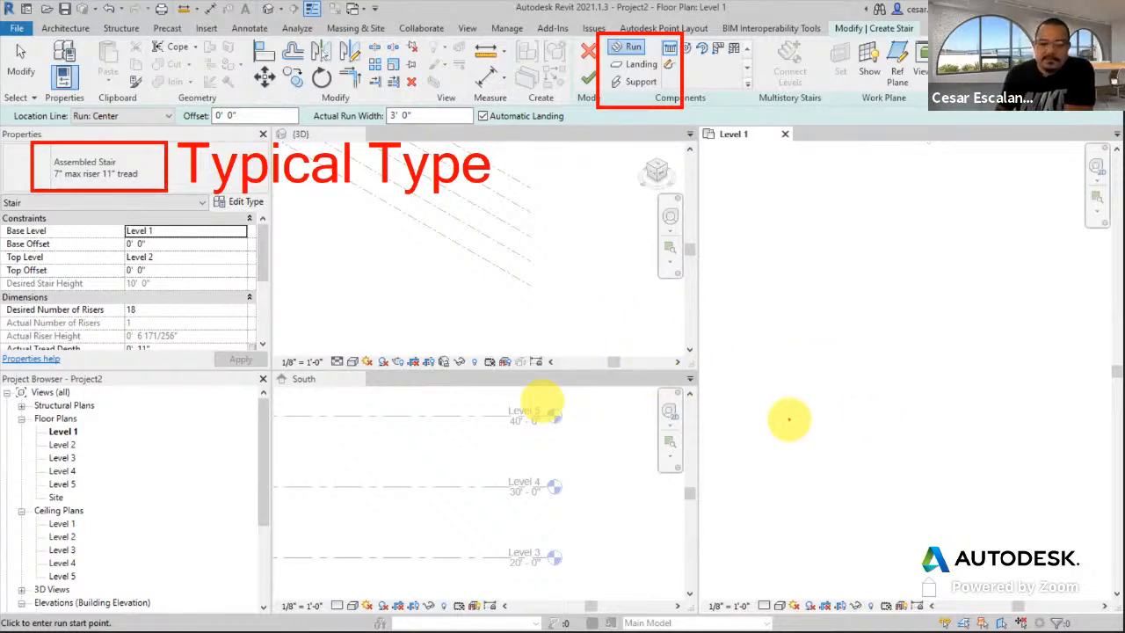
{"action": "left_click", "coordinate": [875, 446]}
{"action": "left_click_drag", "start_coordinate": [873, 446], "coordinate": [938, 431]}
{"action": "mouse_move", "coordinate": [874, 447]}
{"action": "left_mouse_down"}
{"action": "mouse_move", "coordinate": [817, 420]}
{"action": "mouse_move", "coordinate": [804, 433]}
{"action": "left_mouse_up"}
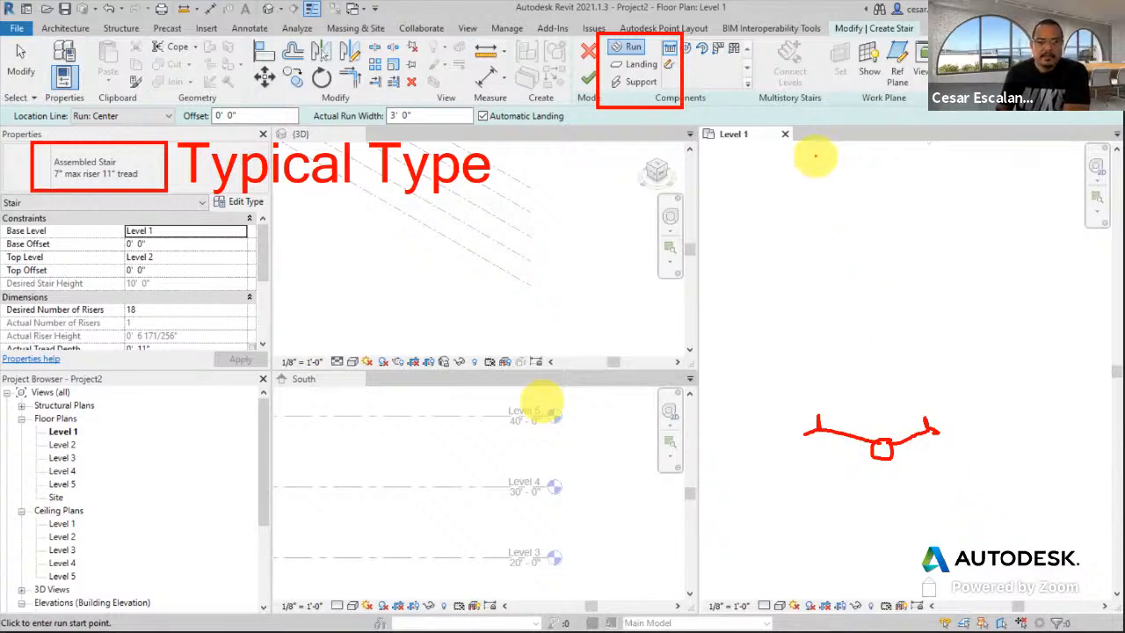
{"action": "mouse_move", "coordinate": [808, 155]}
{"action": "left_mouse_down"}
{"action": "mouse_move", "coordinate": [819, 360]}
{"action": "mouse_move", "coordinate": [932, 360]}
{"action": "mouse_move", "coordinate": [907, 156]}
{"action": "left_mouse_up"}
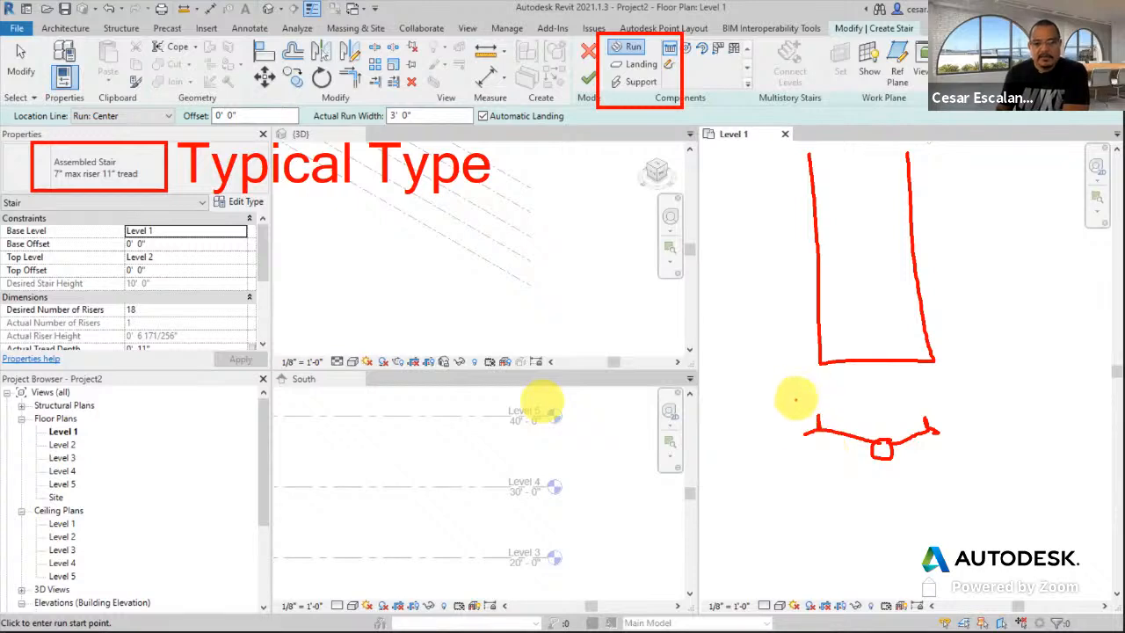
{"action": "mouse_move", "coordinate": [773, 326]}
{"action": "left_mouse_down"}
{"action": "mouse_move", "coordinate": [813, 298]}
{"action": "mouse_move", "coordinate": [812, 311]}
{"action": "left_mouse_up"}
{"action": "mouse_move", "coordinate": [735, 376]}
{"action": "left_mouse_down"}
{"action": "mouse_move", "coordinate": [740, 350]}
{"action": "mouse_move", "coordinate": [762, 383]}
{"action": "left_mouse_up"}
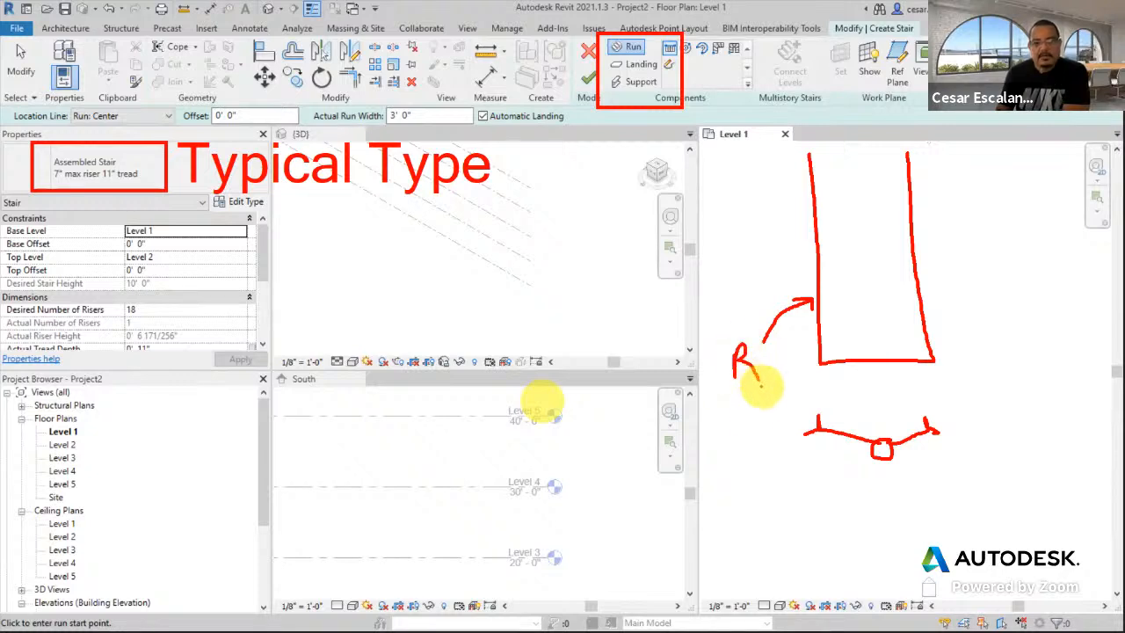
{"action": "mouse_move", "coordinate": [763, 345]}
{"action": "left_mouse_down"}
{"action": "mouse_move", "coordinate": [785, 363]}
{"action": "mouse_move", "coordinate": [791, 355]}
{"action": "left_mouse_up"}
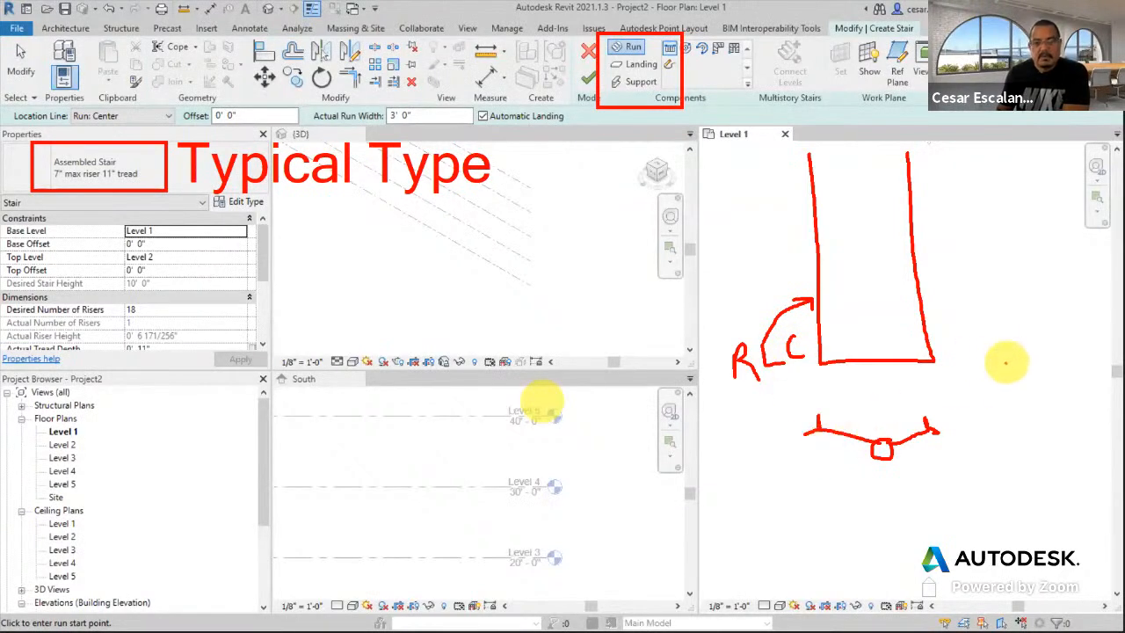
{"action": "left_click_drag", "start_coordinate": [821, 334], "coordinate": [918, 331]}
{"action": "left_click_drag", "start_coordinate": [819, 310], "coordinate": [918, 300]}
{"action": "left_click_drag", "start_coordinate": [817, 266], "coordinate": [921, 260]}
{"action": "left_click_drag", "start_coordinate": [812, 234], "coordinate": [882, 233]}
{"action": "mouse_move", "coordinate": [172, 86]}
{"action": "left_mouse_down"}
{"action": "mouse_move", "coordinate": [151, 77]}
{"action": "mouse_move", "coordinate": [57, 97]}
{"action": "mouse_move", "coordinate": [105, 139]}
{"action": "mouse_move", "coordinate": [172, 92]}
{"action": "left_mouse_up"}
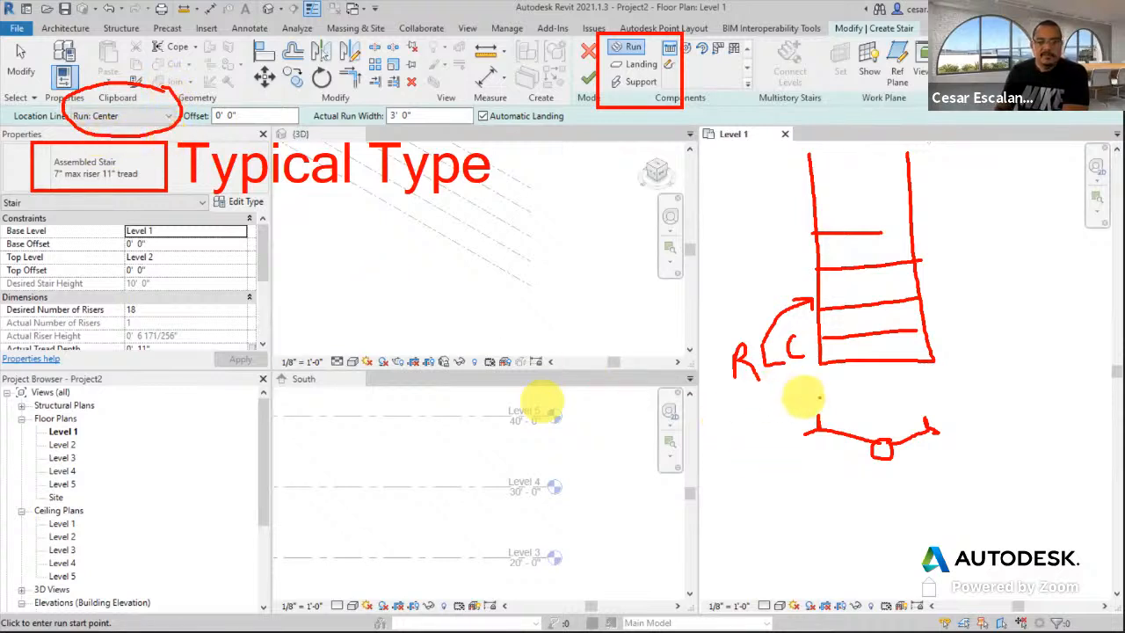
{"action": "left_click_drag", "start_coordinate": [851, 157], "coordinate": [851, 177]}
{"action": "left_click", "coordinate": [851, 202]}
{"action": "left_click_drag", "start_coordinate": [857, 255], "coordinate": [858, 274]}
{"action": "left_click_drag", "start_coordinate": [865, 354], "coordinate": [870, 420]}
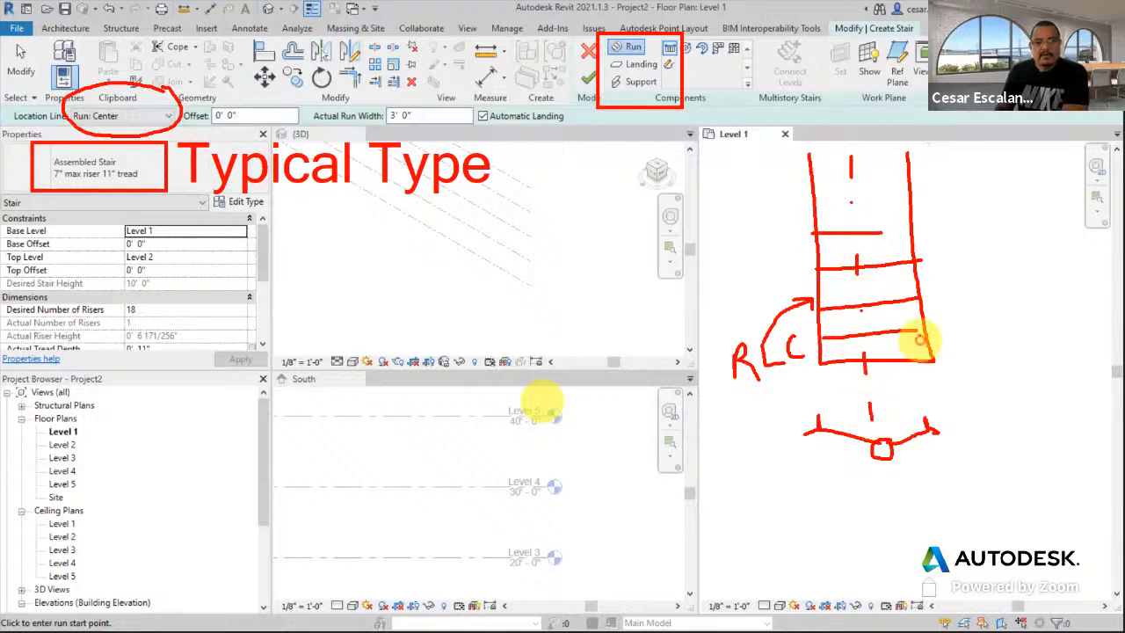
{"action": "mouse_move", "coordinate": [920, 299]}
{"action": "left_mouse_down"}
{"action": "mouse_move", "coordinate": [1013, 340]}
{"action": "mouse_move", "coordinate": [1007, 364]}
{"action": "left_mouse_up"}
{"action": "left_click_drag", "start_coordinate": [995, 410], "coordinate": [1020, 397]}
{"action": "left_click", "coordinate": [1038, 396]}
{"action": "mouse_move", "coordinate": [984, 429]}
{"action": "left_mouse_down"}
{"action": "mouse_move", "coordinate": [1008, 455]}
{"action": "mouse_move", "coordinate": [1072, 457]}
{"action": "left_mouse_up"}
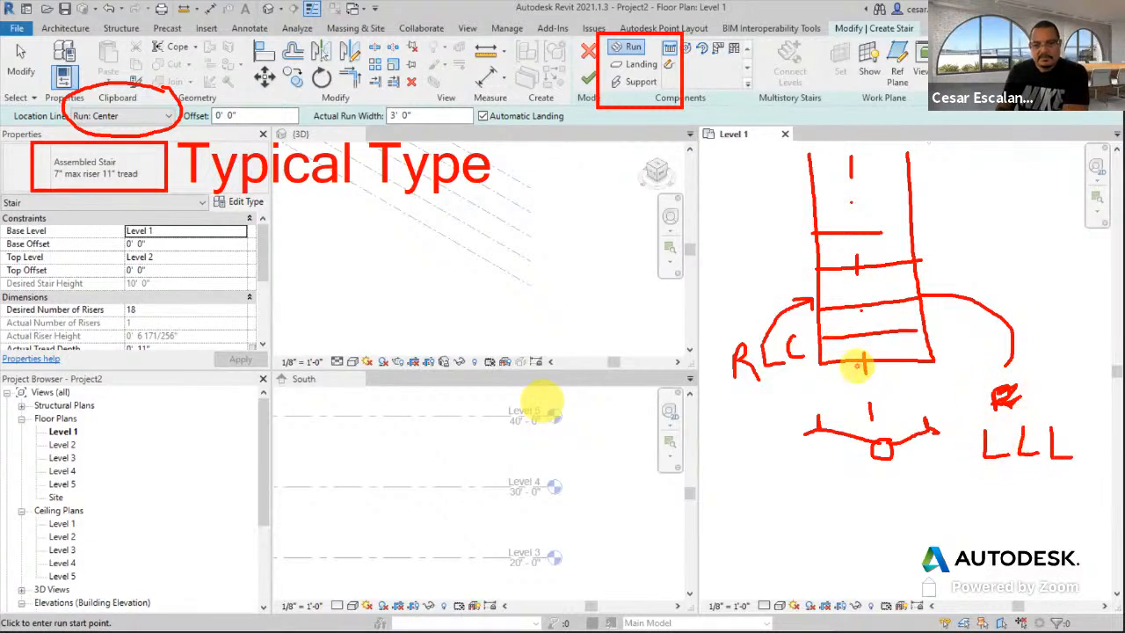
{"action": "mouse_move", "coordinate": [864, 503]}
{"action": "left_mouse_down"}
{"action": "mouse_move", "coordinate": [849, 518]}
{"action": "mouse_move", "coordinate": [863, 528]}
{"action": "mouse_move", "coordinate": [930, 514]}
{"action": "left_mouse_up"}
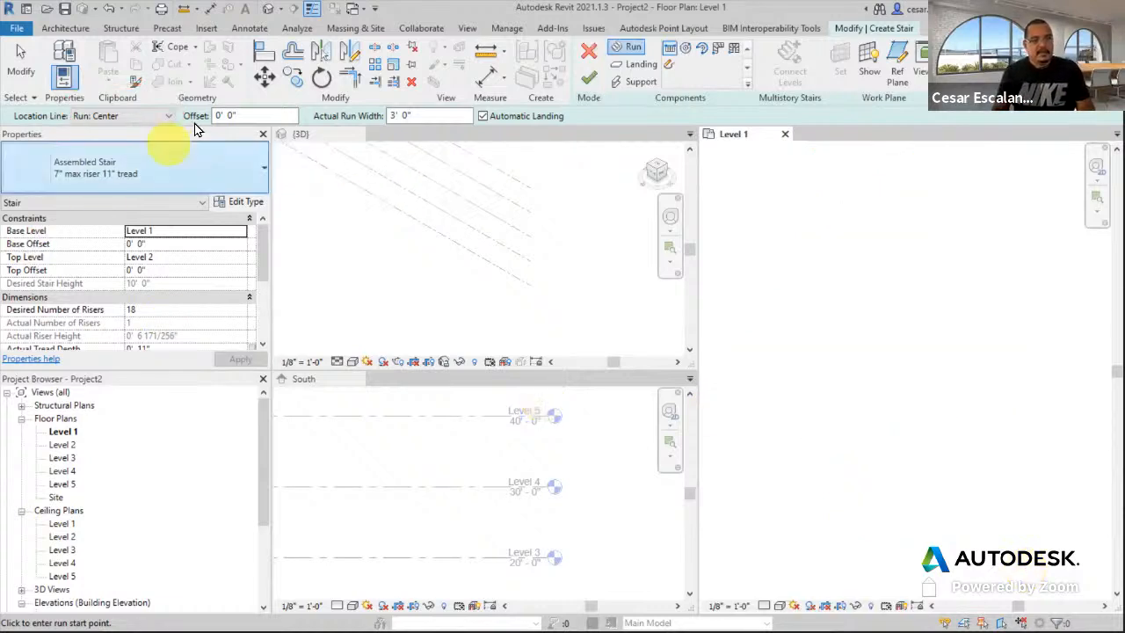
- Set the stair Location Line to Run: Left and the Actual Run Width to 4' 0"
{"action": "left_click", "coordinate": [157, 119]}
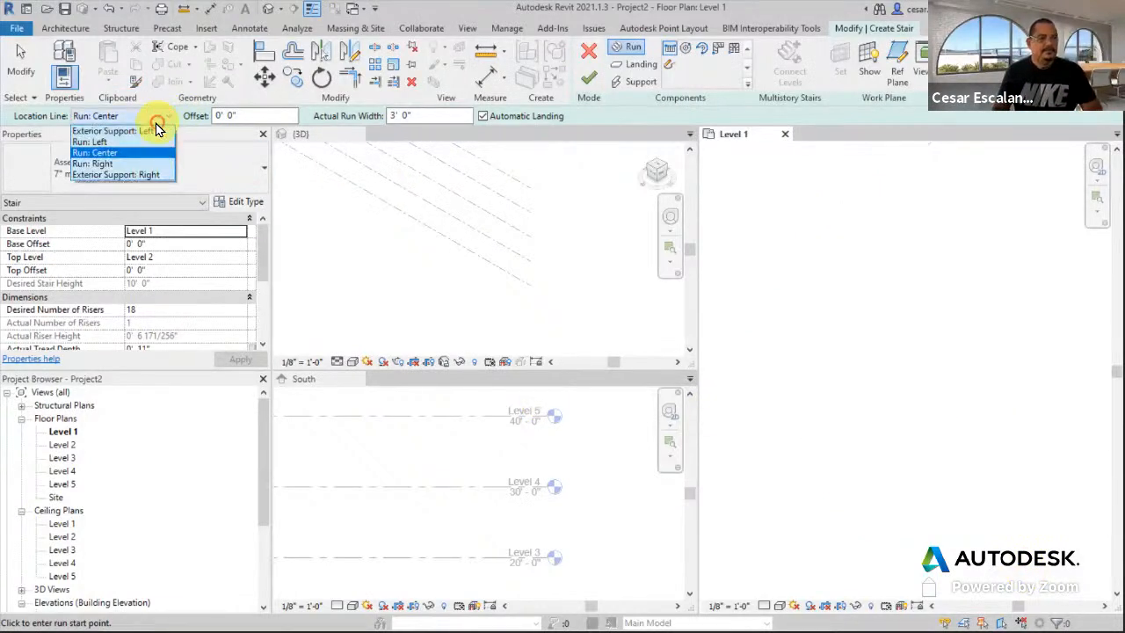
{"action": "left_click", "coordinate": [109, 143]}
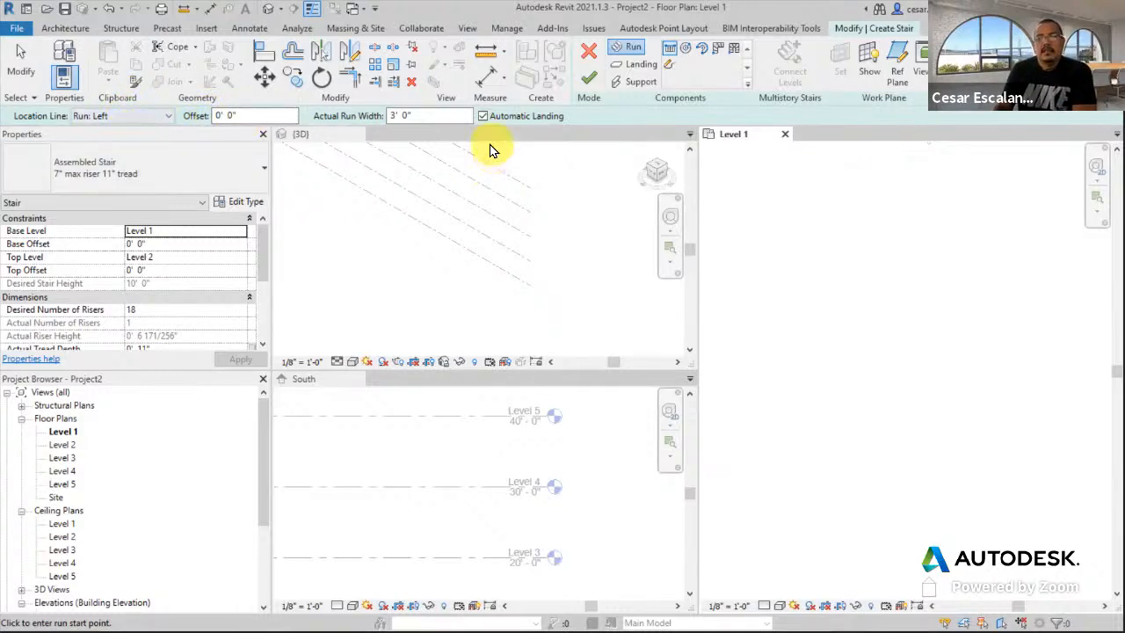
{"action": "left_click", "coordinate": [422, 116]}
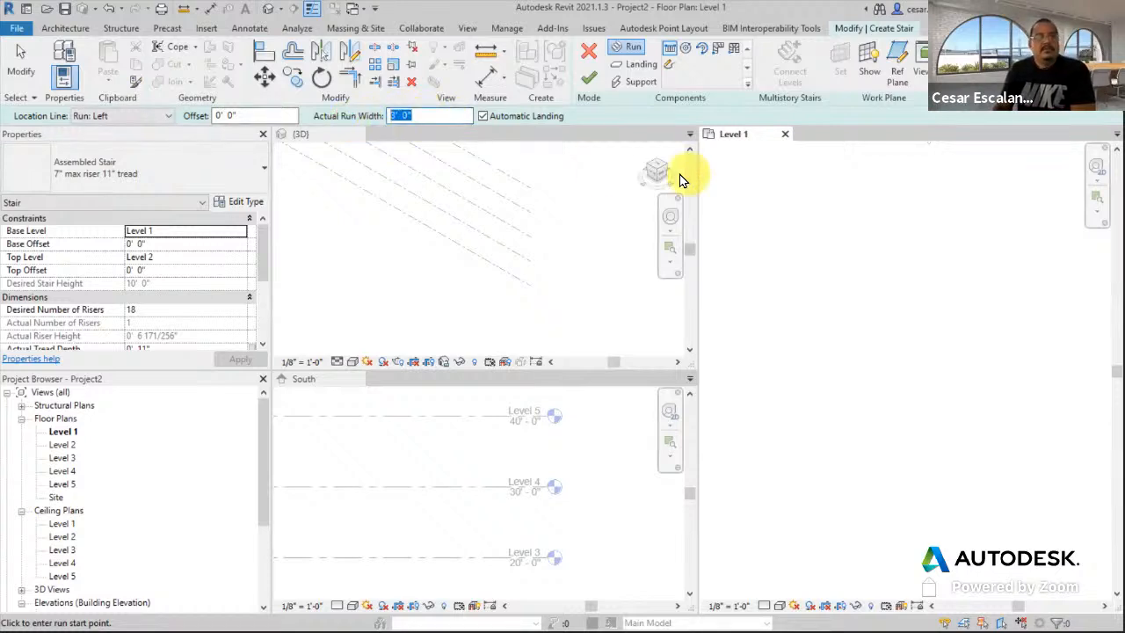
{"action": "type", "text": "4"}
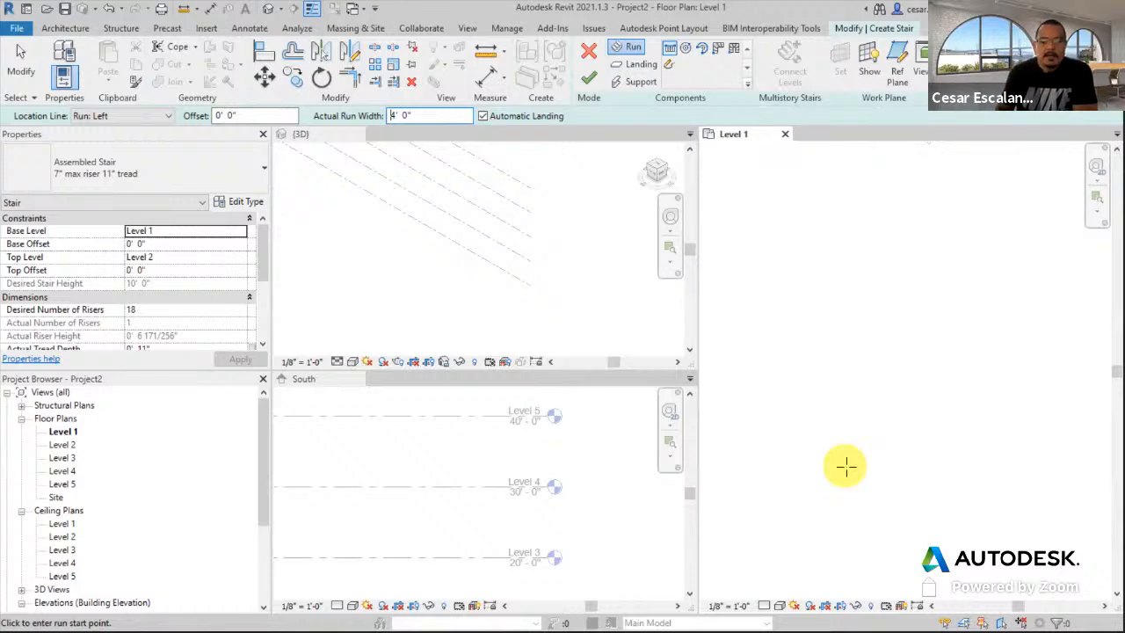
{"action": "left_click", "coordinate": [839, 519]}
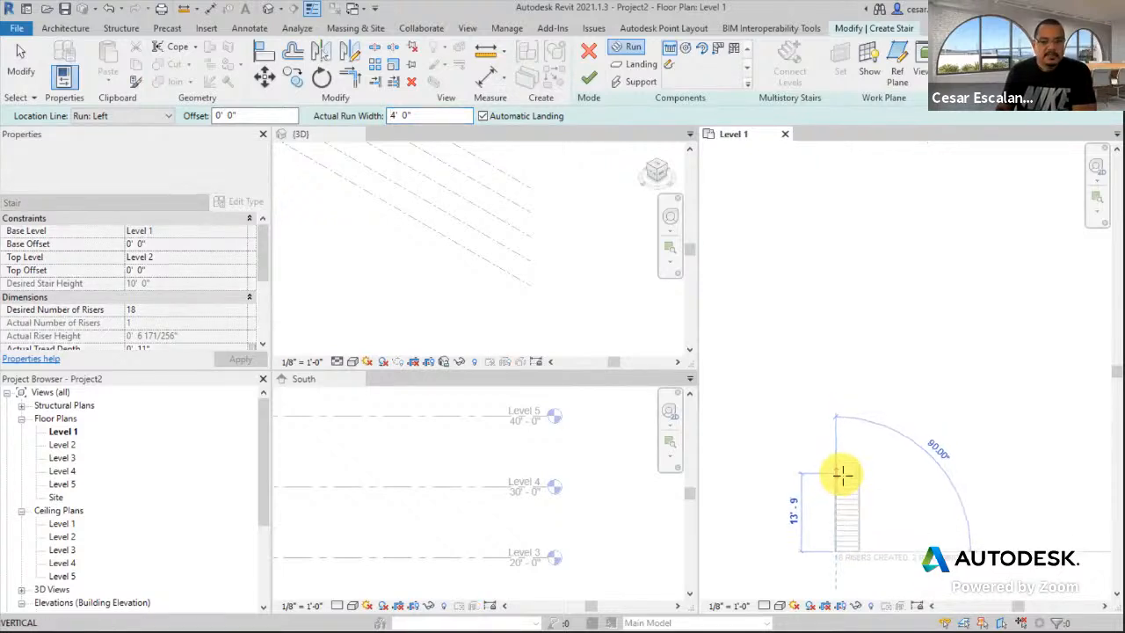
{"action": "middle_click_drag", "start_coordinate": [849, 454], "coordinate": [851, 306]}
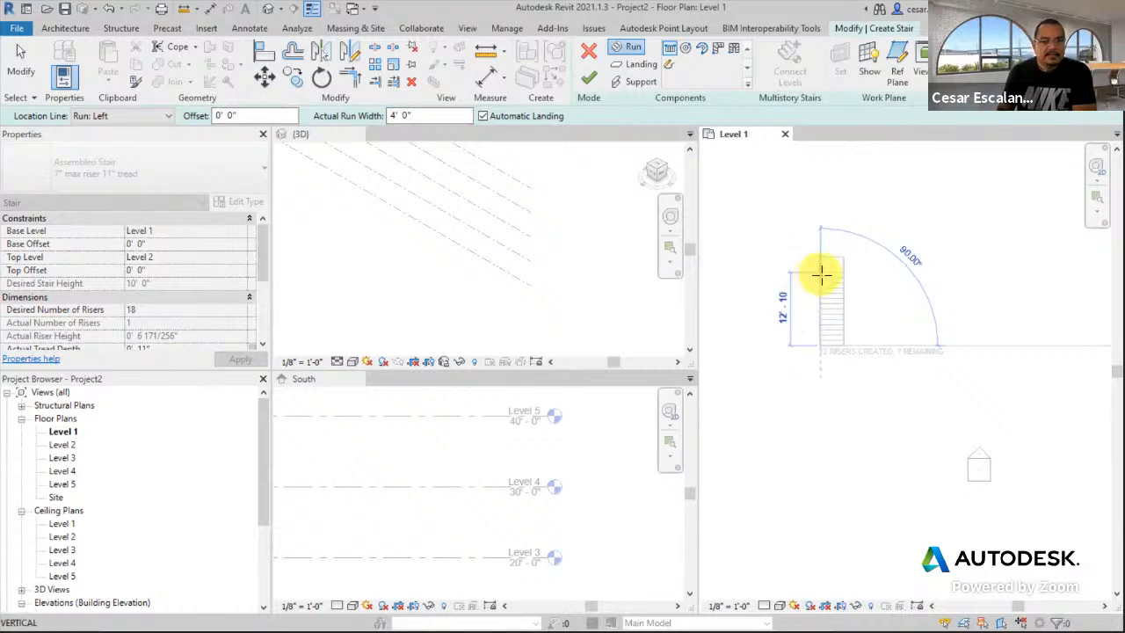
{"action": "scroll", "coordinate": [822, 269], "scroll_direction": "up", "scroll_amount": 2}
{"action": "scroll", "coordinate": [822, 269], "scroll_direction": "up", "scroll_amount": 1}
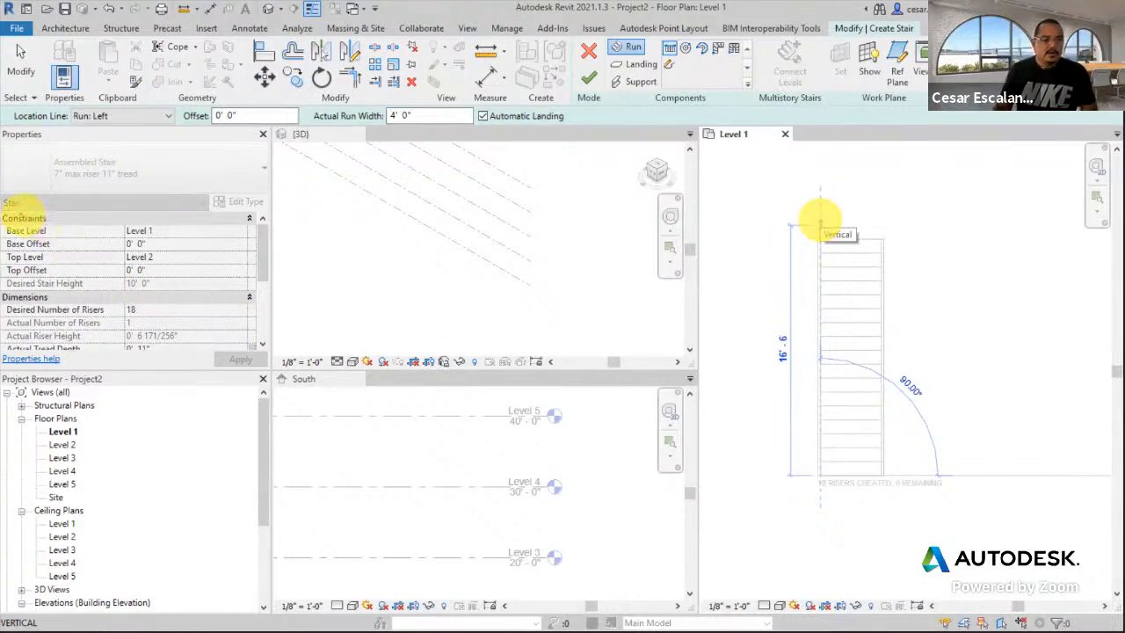
{"action": "mouse_move", "coordinate": [4, 207]}
{"action": "left_mouse_down"}
{"action": "mouse_move", "coordinate": [150, 274]}
{"action": "mouse_move", "coordinate": [218, 291]}
{"action": "mouse_move", "coordinate": [201, 301]}
{"action": "left_mouse_up"}
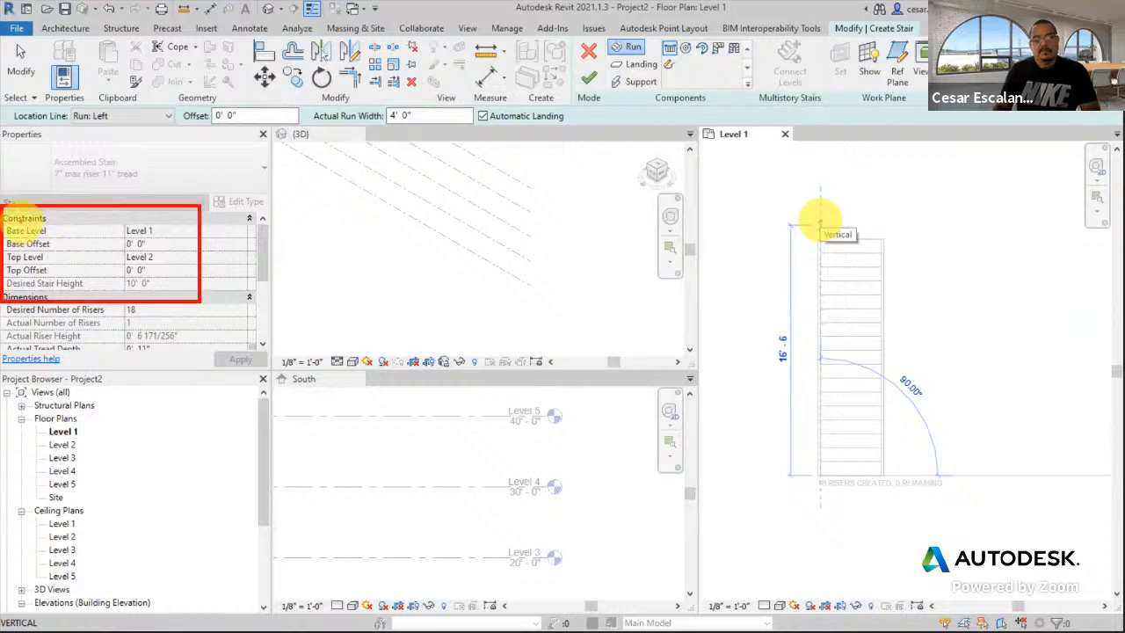
{"action": "left_click_drag", "start_coordinate": [54, 230], "coordinate": [62, 258]}
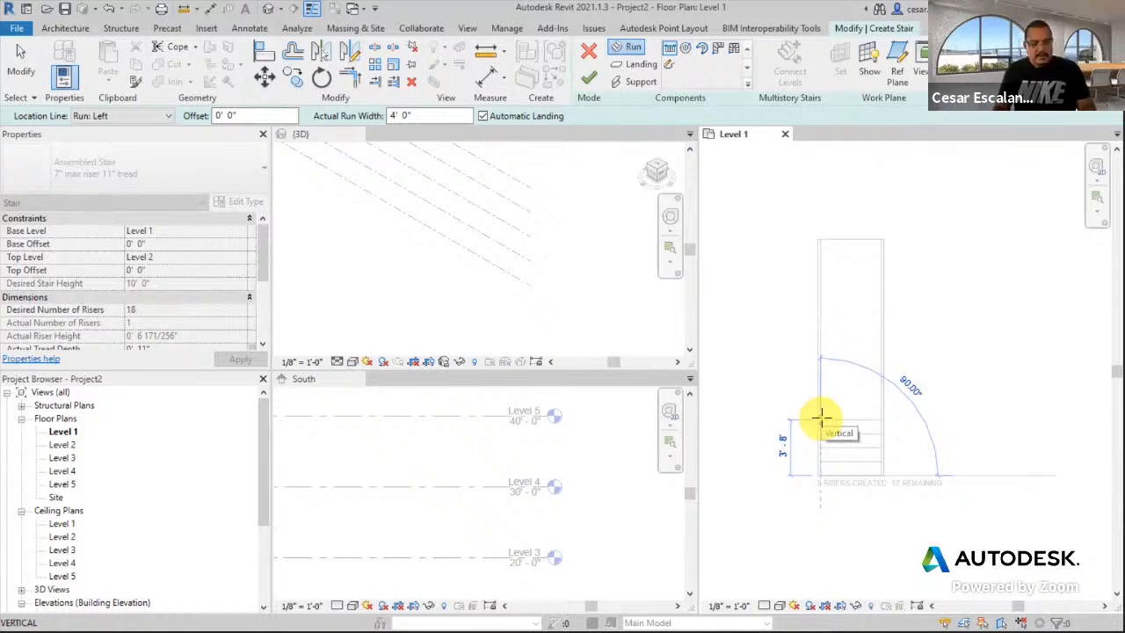
{"action": "key", "text": "Escape"}
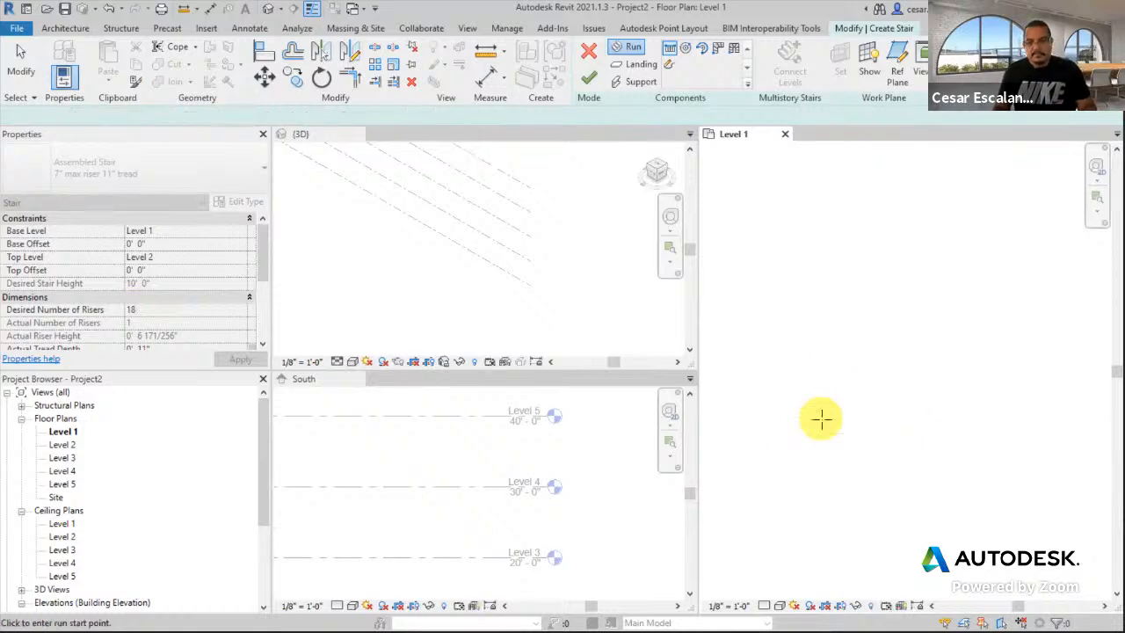
- Pick the run start point in the Level 1 plan and stretch the run straight upward about 18'-4"
{"action": "left_click", "coordinate": [842, 492]}
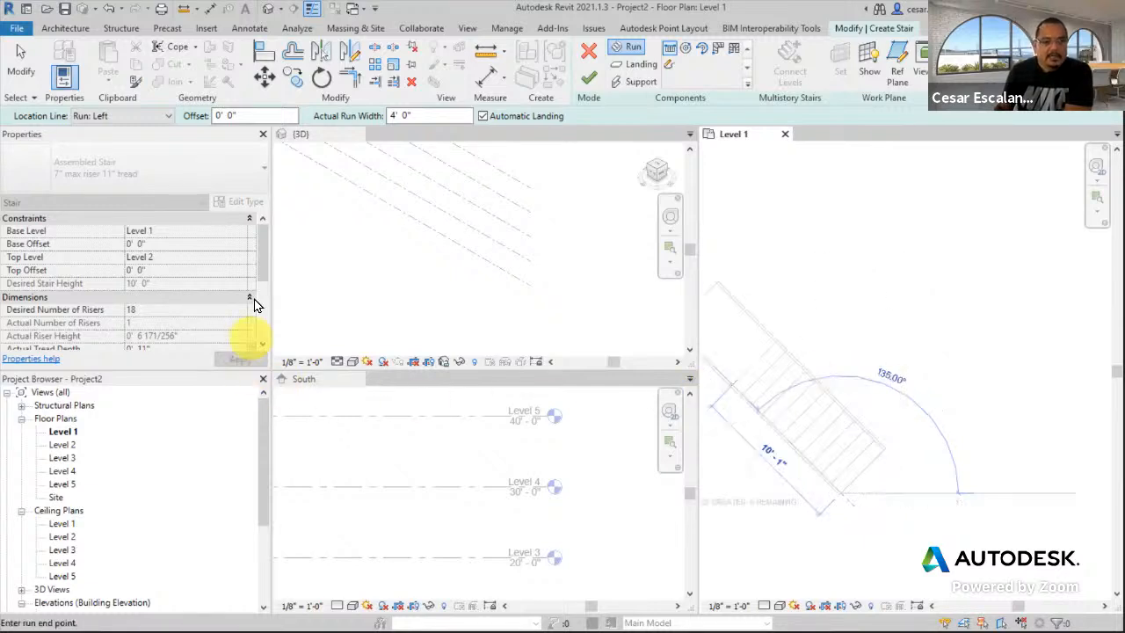
{"action": "mouse_move", "coordinate": [260, 265]}
{"action": "left_mouse_down"}
{"action": "mouse_move", "coordinate": [261, 292]}
{"action": "mouse_move", "coordinate": [255, 273]}
{"action": "left_mouse_up"}
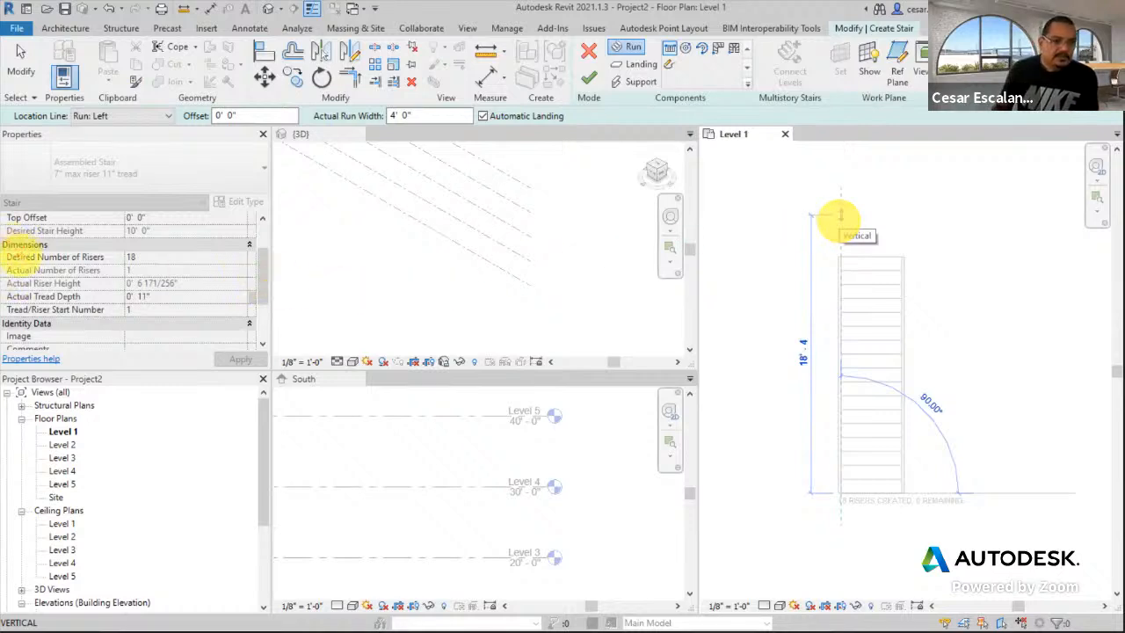
- Place the run end directly above the start so all 18 risers are created, then stop drawing runs
{"action": "left_click_drag", "start_coordinate": [6, 252], "coordinate": [161, 263]}
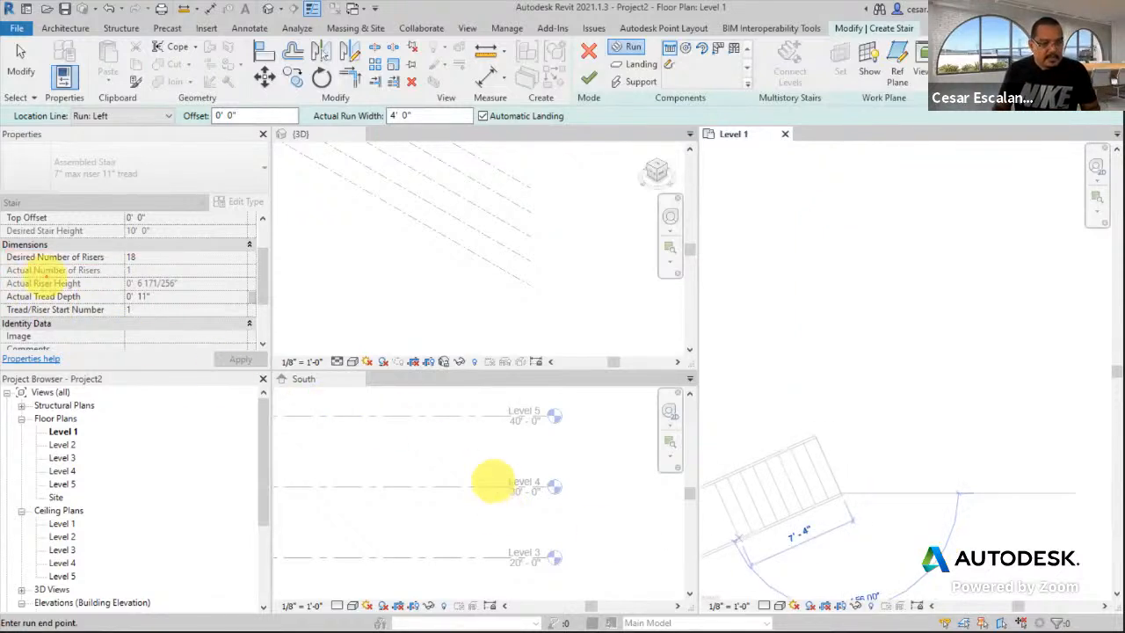
{"action": "left_click_drag", "start_coordinate": [18, 289], "coordinate": [162, 304]}
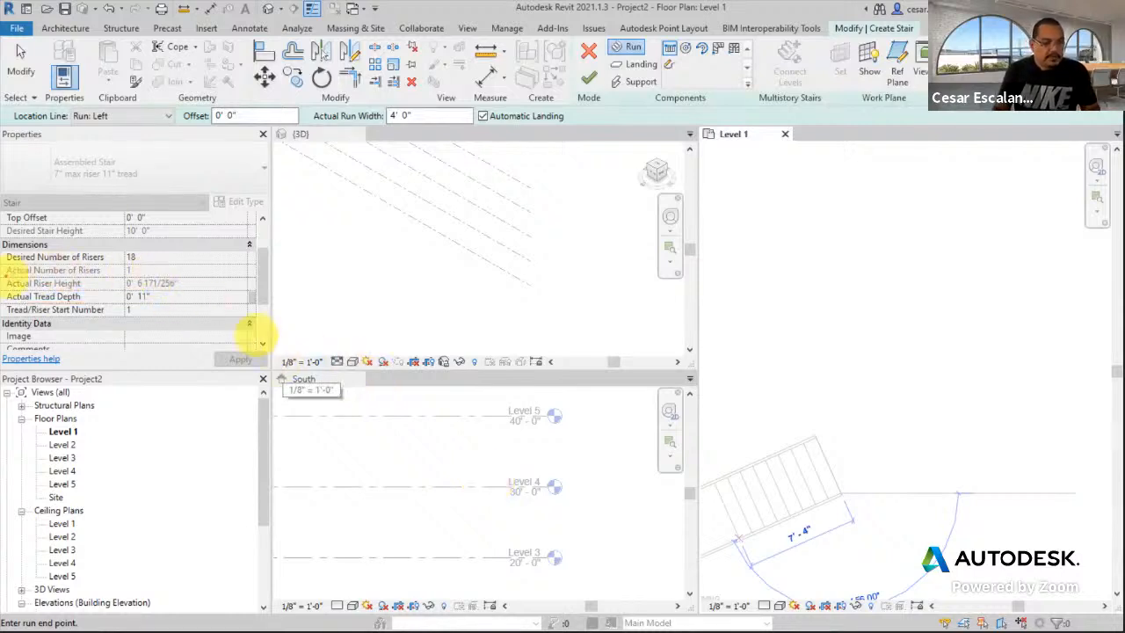
{"action": "left_click_drag", "start_coordinate": [4, 266], "coordinate": [151, 278]}
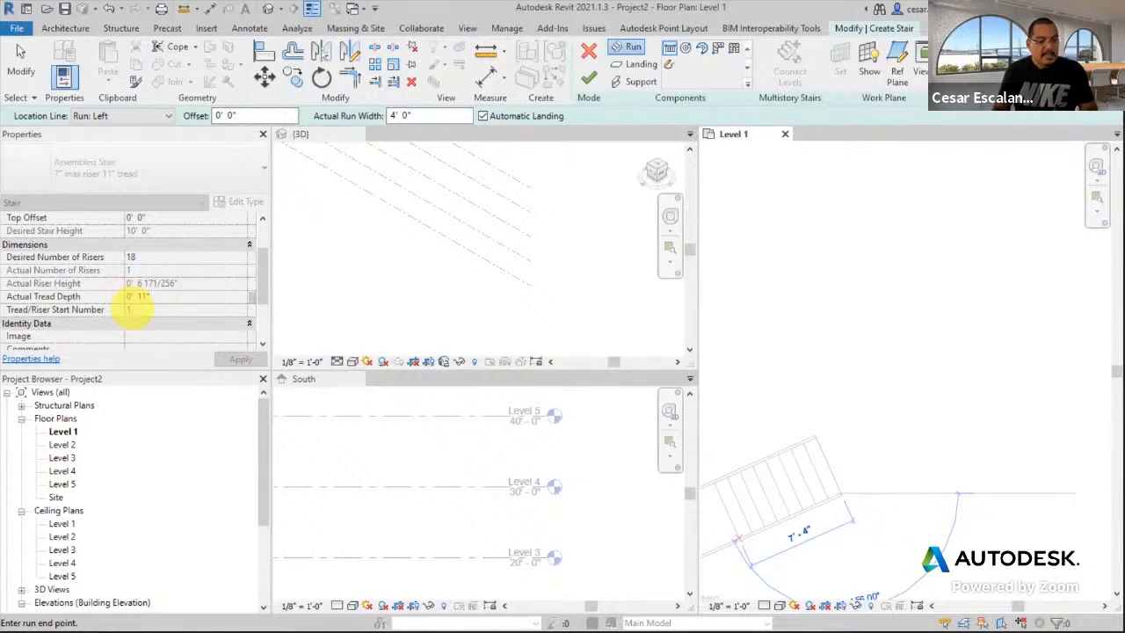
{"action": "left_click_drag", "start_coordinate": [125, 276], "coordinate": [194, 293]}
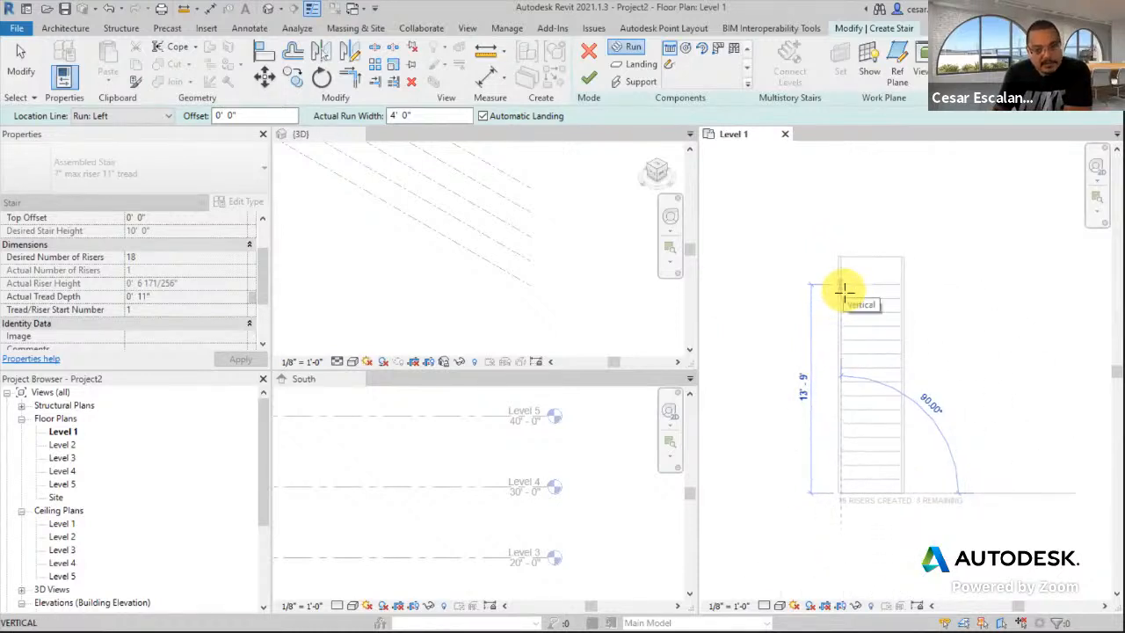
{"action": "left_click", "coordinate": [839, 202]}
{"action": "key", "text": "Escape"}
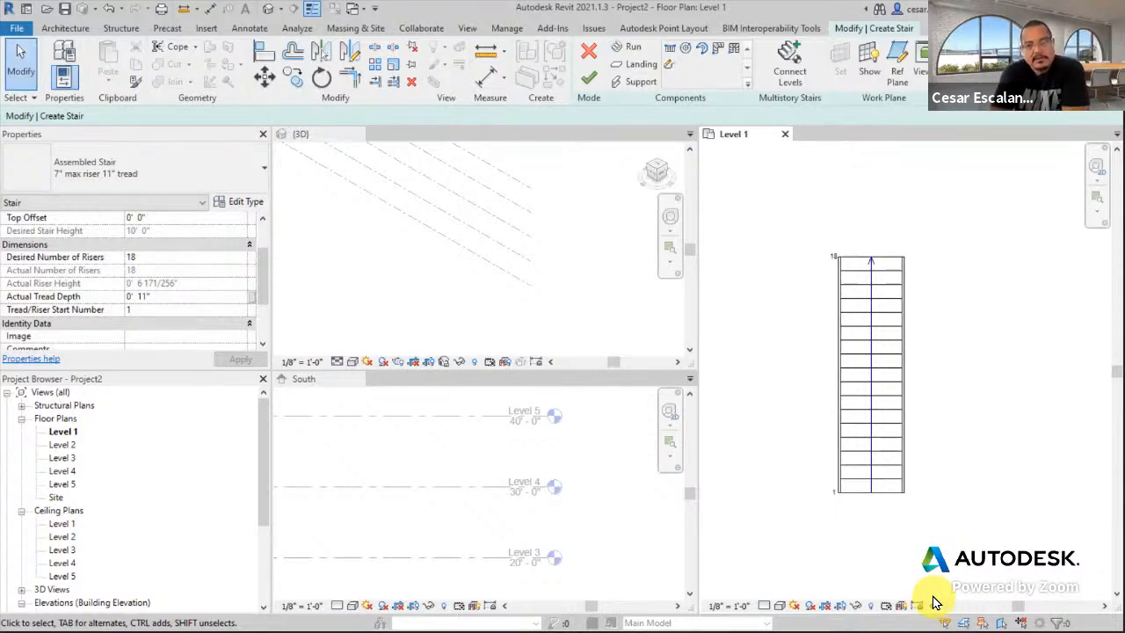
- Inspect the stair's right stringer properties, deselect it, and bring up the stair's Railing settings
{"action": "scroll", "coordinate": [924, 317], "scroll_direction": "up", "scroll_amount": 2}
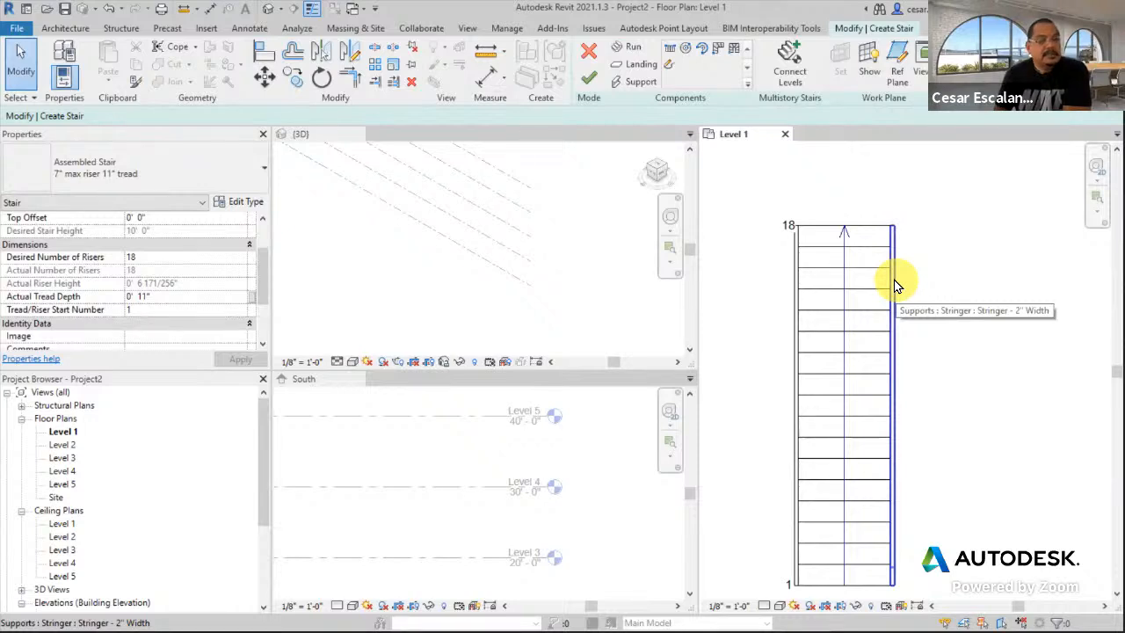
{"action": "left_click", "coordinate": [894, 284]}
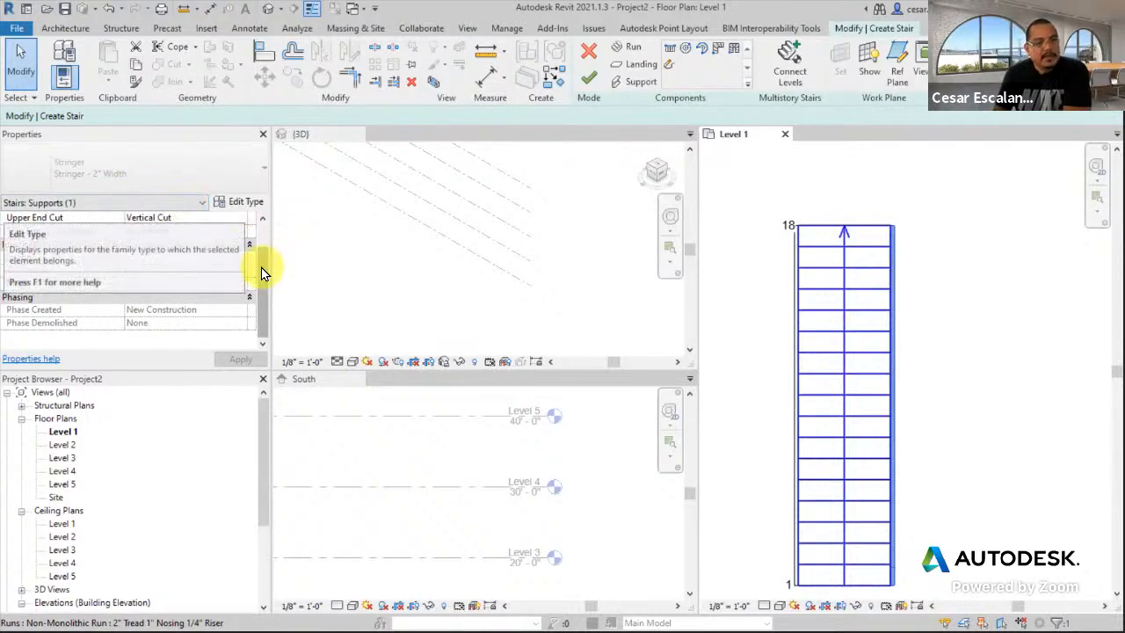
{"action": "left_click", "coordinate": [956, 370]}
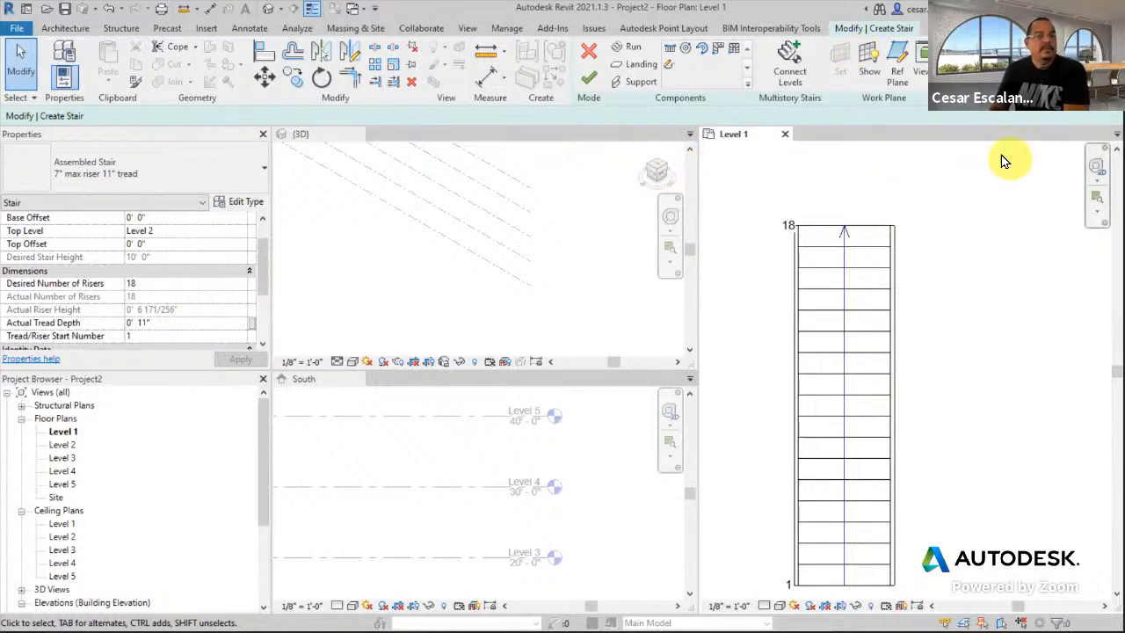
{"action": "left_click", "coordinate": [858, 58]}
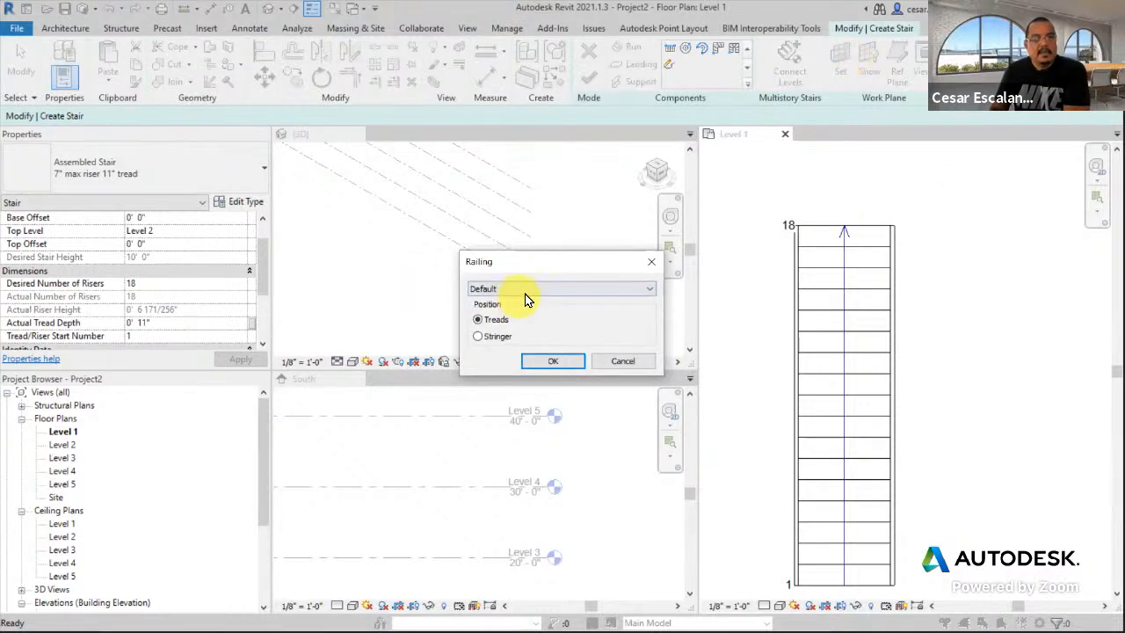
- Choose the Guardrail - Pipe railing type positioned on Stringer and confirm
{"action": "left_click", "coordinate": [565, 291]}
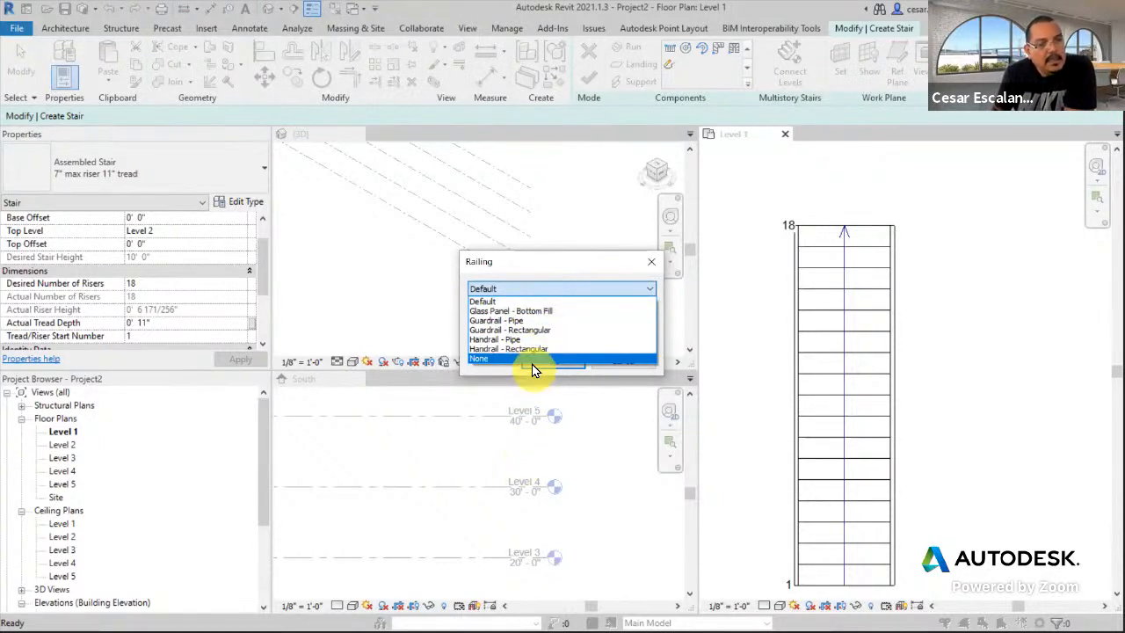
{"action": "left_click", "coordinate": [551, 322]}
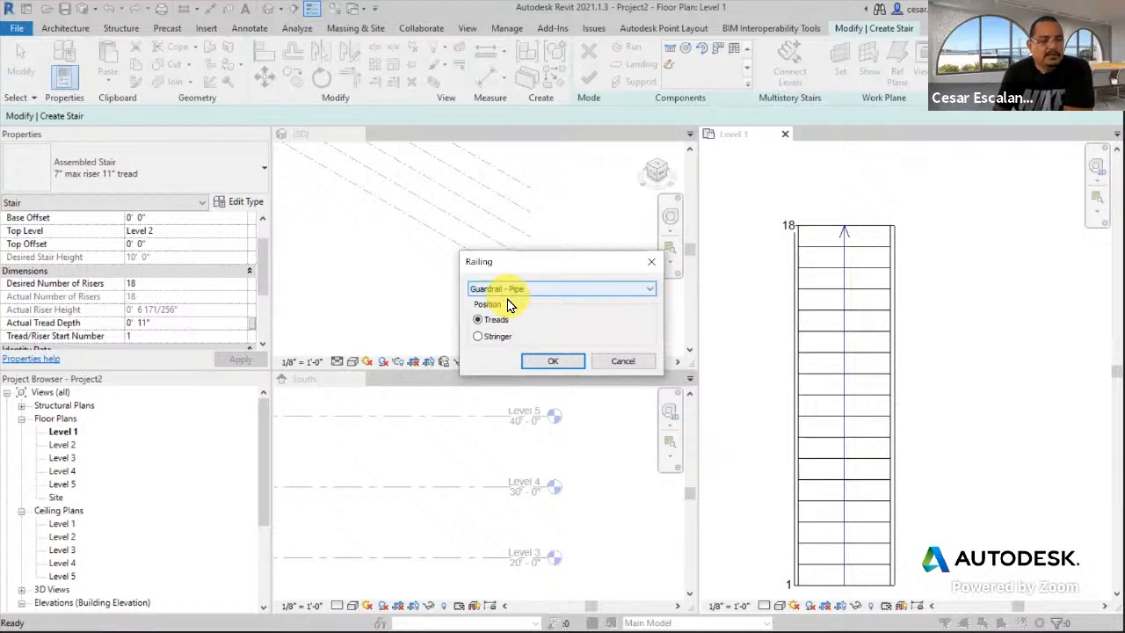
{"action": "left_click", "coordinate": [512, 318]}
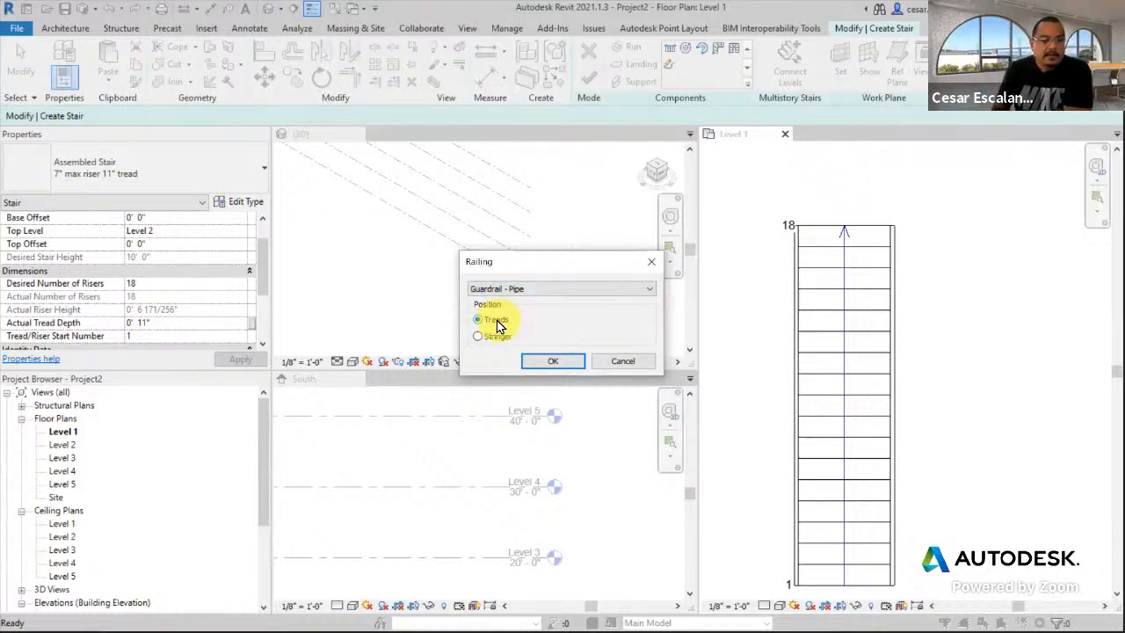
{"action": "left_click", "coordinate": [480, 338]}
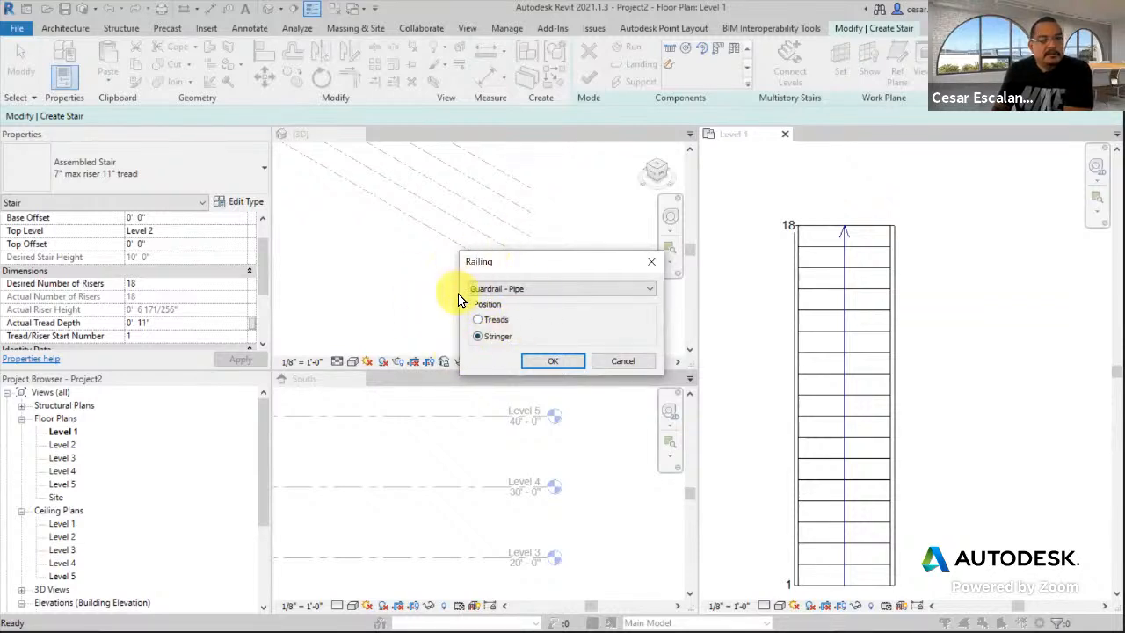
{"action": "left_click", "coordinate": [553, 363]}
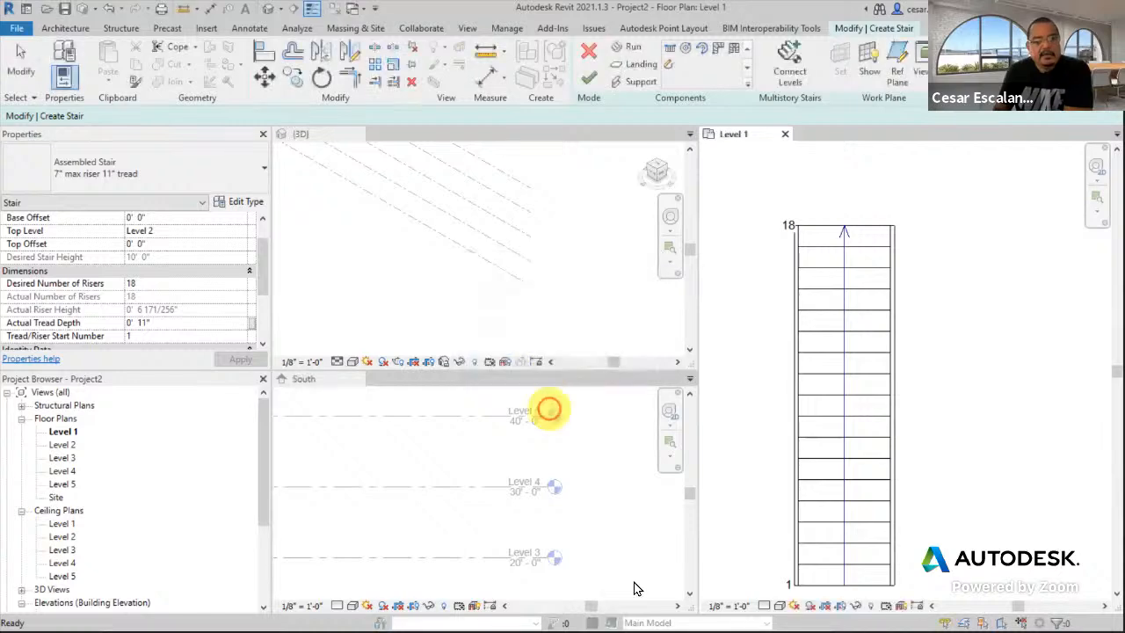
- Finish the stair and frame it in the 3D view
{"action": "left_click", "coordinate": [589, 79]}
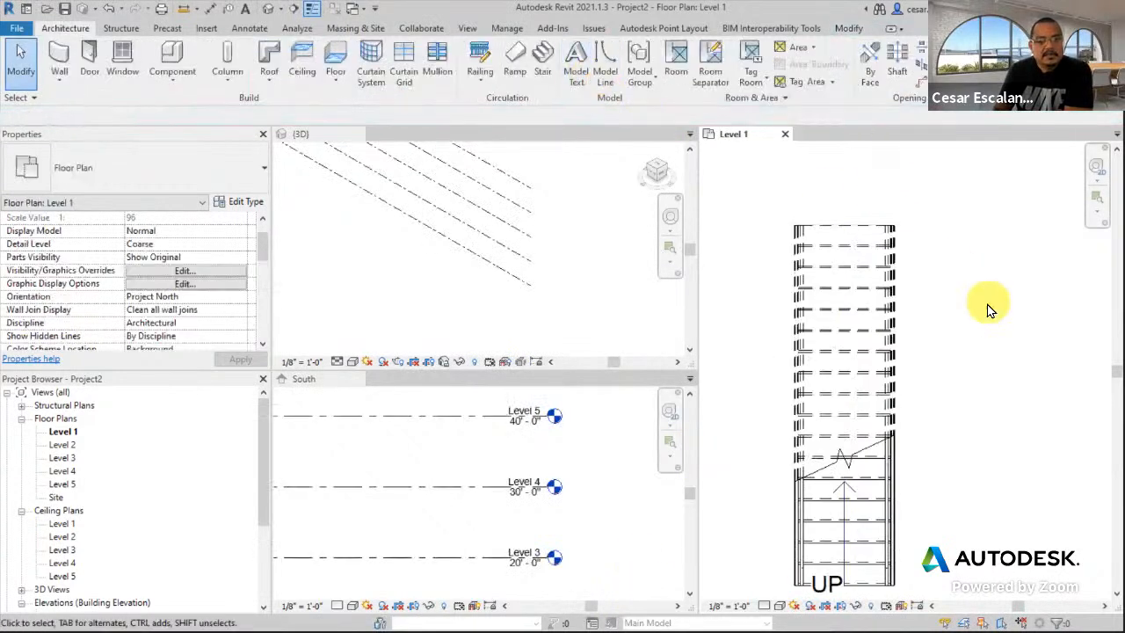
{"action": "scroll", "coordinate": [441, 306], "scroll_direction": "down", "scroll_amount": 2}
{"action": "scroll", "coordinate": [590, 300], "scroll_direction": "down", "scroll_amount": 2}
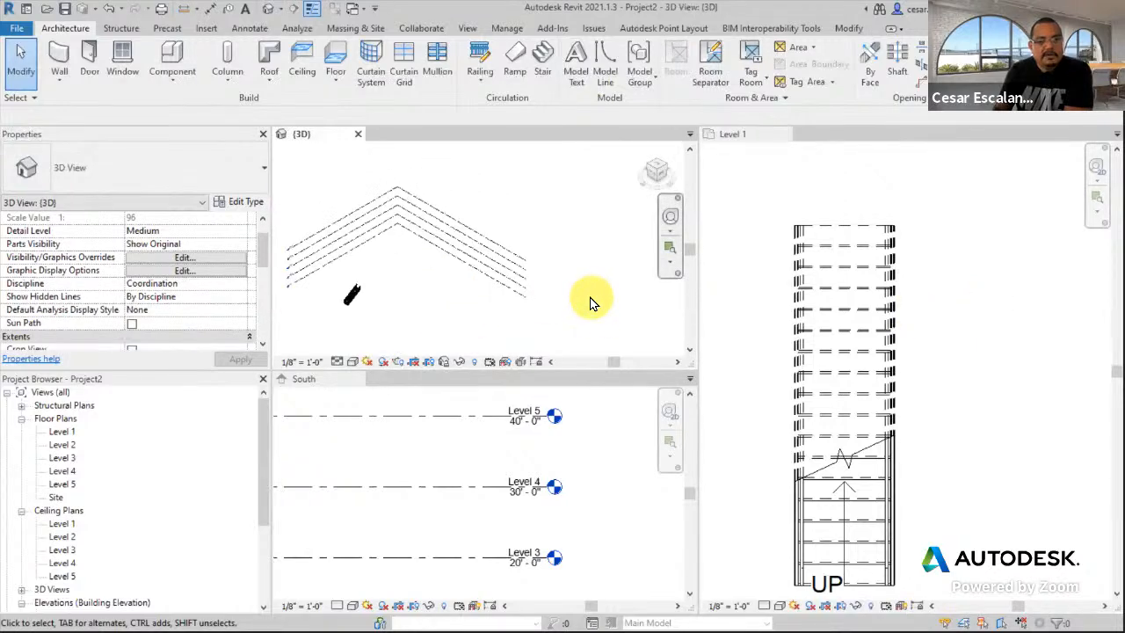
{"action": "scroll", "coordinate": [377, 312], "scroll_direction": "up", "scroll_amount": 1}
{"action": "scroll", "coordinate": [396, 281], "scroll_direction": "up", "scroll_amount": 8}
{"action": "middle_click_drag", "start_coordinate": [398, 282], "coordinate": [546, 198]}
{"action": "mouse_move", "coordinate": [522, 253]}
{"action": "middle_mouse_down"}
{"action": "mouse_move", "coordinate": [487, 297]}
{"action": "mouse_move", "coordinate": [509, 272]}
{"action": "middle_mouse_up"}
{"action": "scroll", "coordinate": [465, 288], "scroll_direction": "up", "scroll_amount": 2}
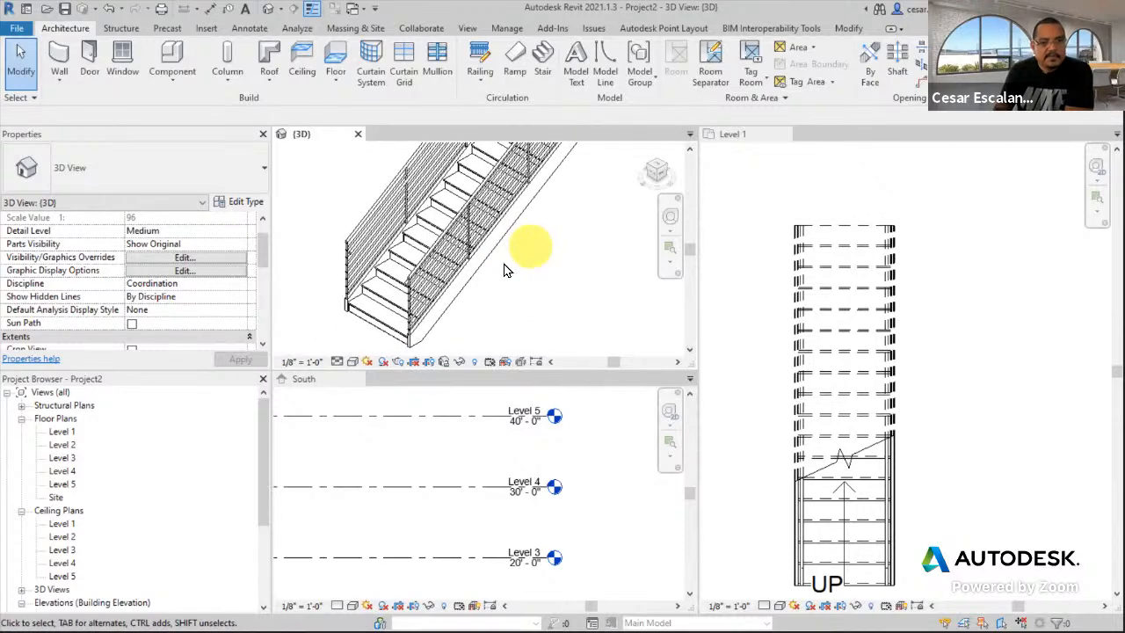
- Set the 3D view's visual style to Shaded, recentre the stair, and activate the Level 1 plan
{"action": "left_click", "coordinate": [353, 362]}
{"action": "left_click", "coordinate": [378, 316]}
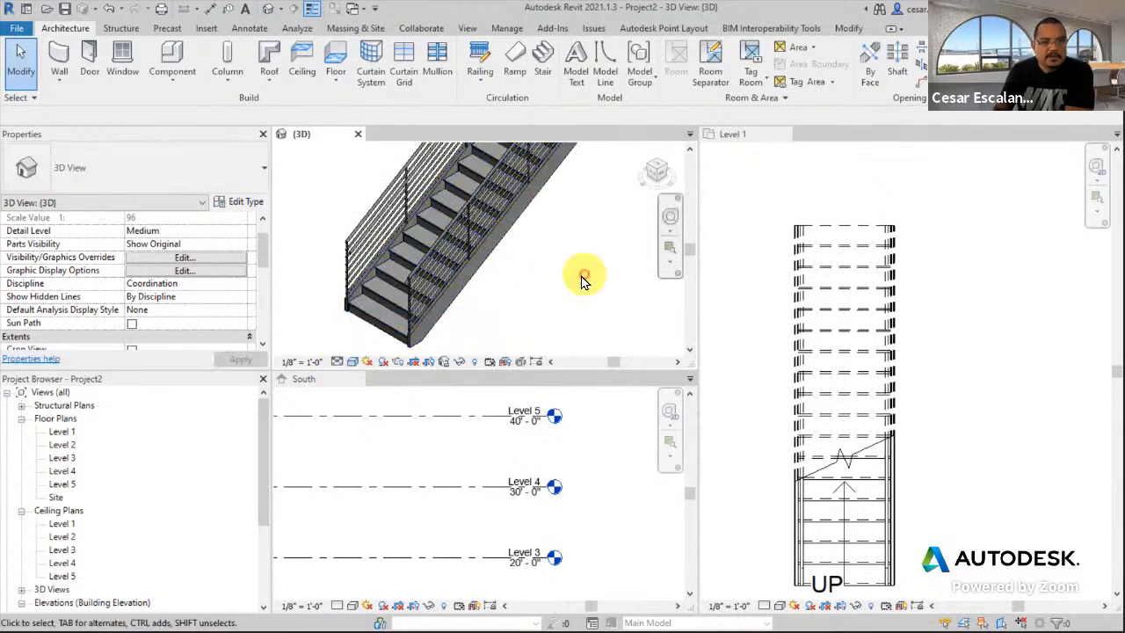
{"action": "middle_click_drag", "start_coordinate": [582, 272], "coordinate": [550, 355]}
{"action": "scroll", "coordinate": [552, 281], "scroll_direction": "down", "scroll_amount": 2}
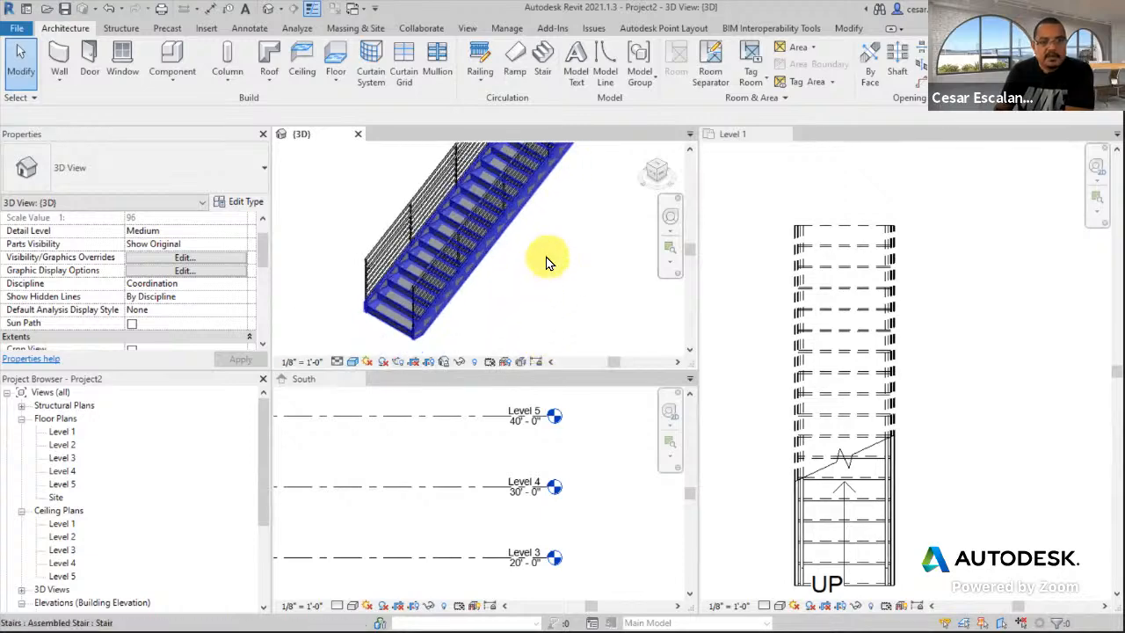
{"action": "middle_click_drag", "start_coordinate": [552, 278], "coordinate": [487, 284]}
{"action": "scroll", "coordinate": [479, 281], "scroll_direction": "down", "scroll_amount": 2}
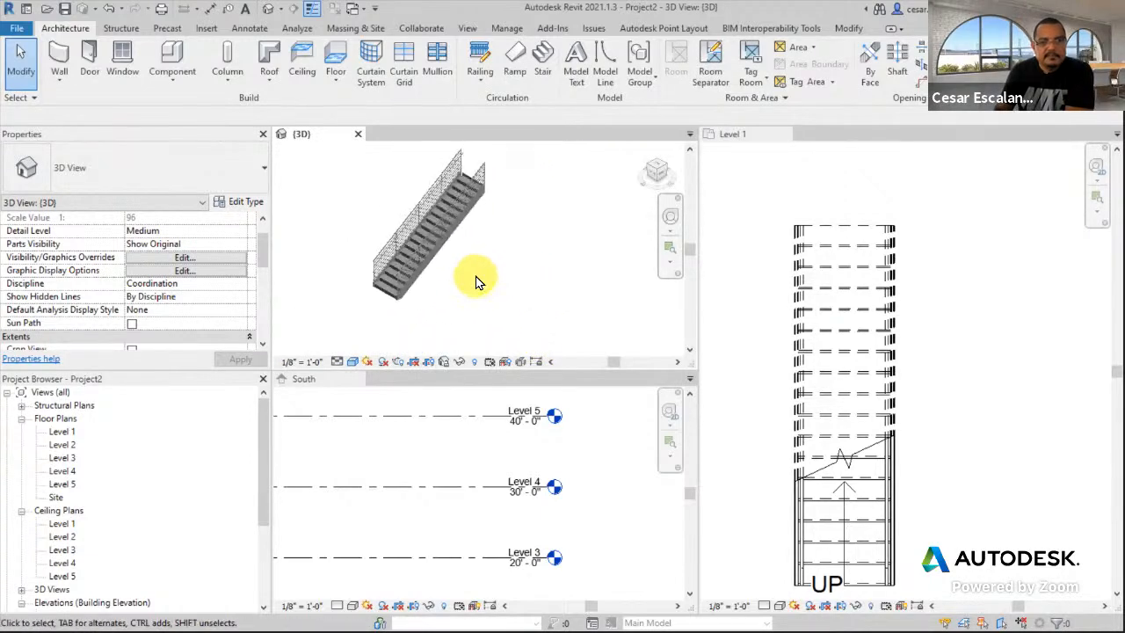
{"action": "left_click", "coordinate": [962, 464]}
{"action": "scroll", "coordinate": [936, 432], "scroll_direction": "down", "scroll_amount": 2}
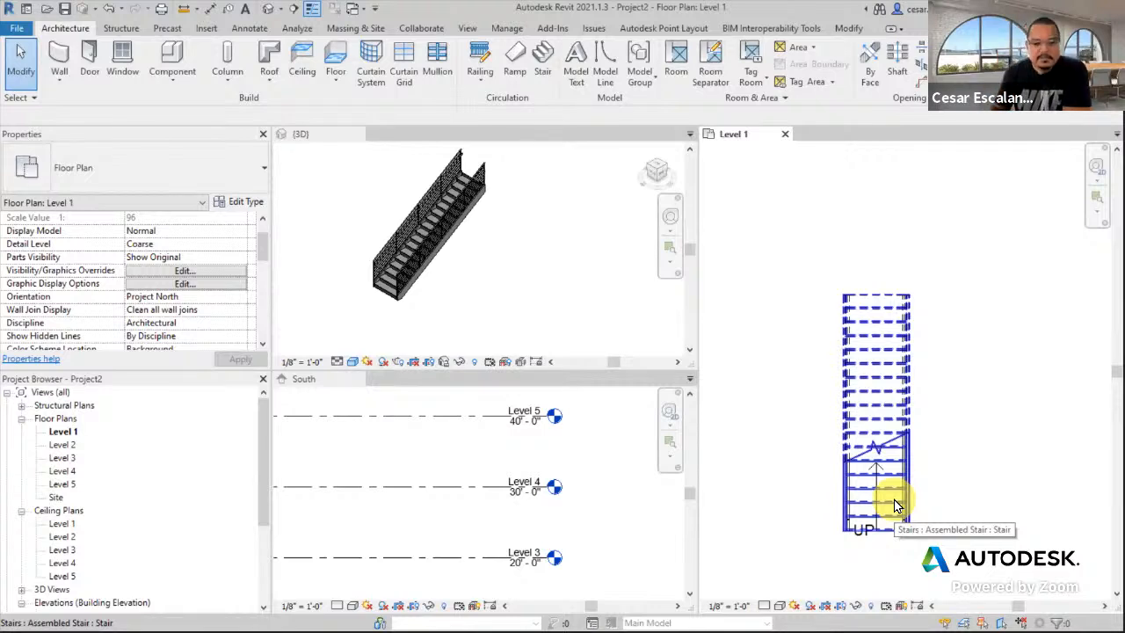
- Pan the finished stair aside in the Level 1 plan and begin a second Assembled Stair
{"action": "middle_click_drag", "start_coordinate": [884, 504], "coordinate": [806, 519]}
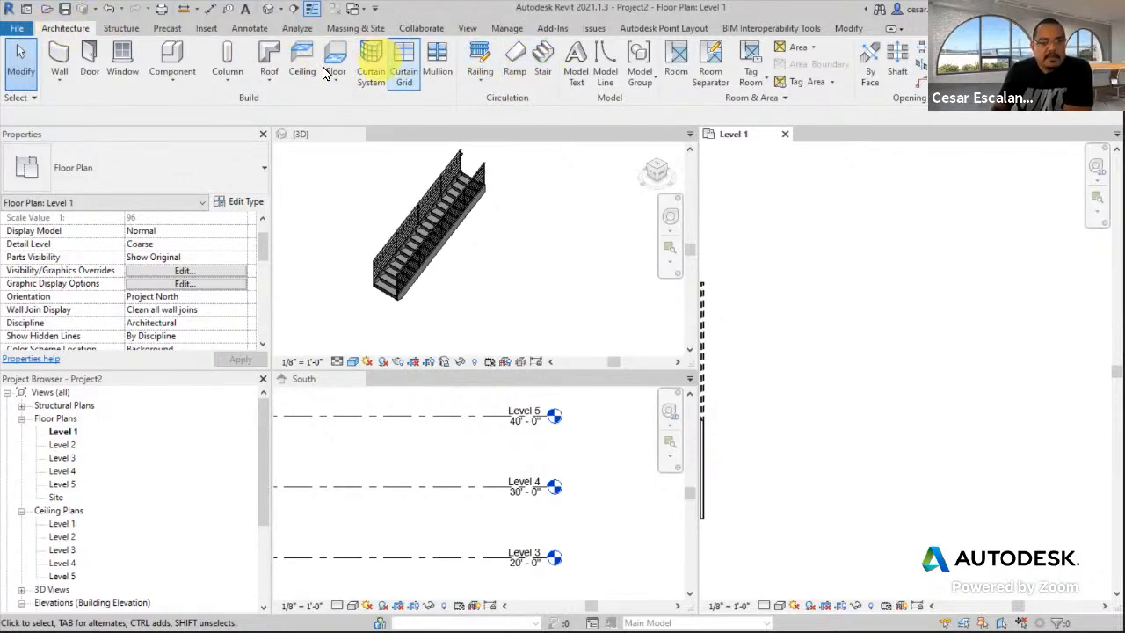
{"action": "left_click", "coordinate": [539, 75]}
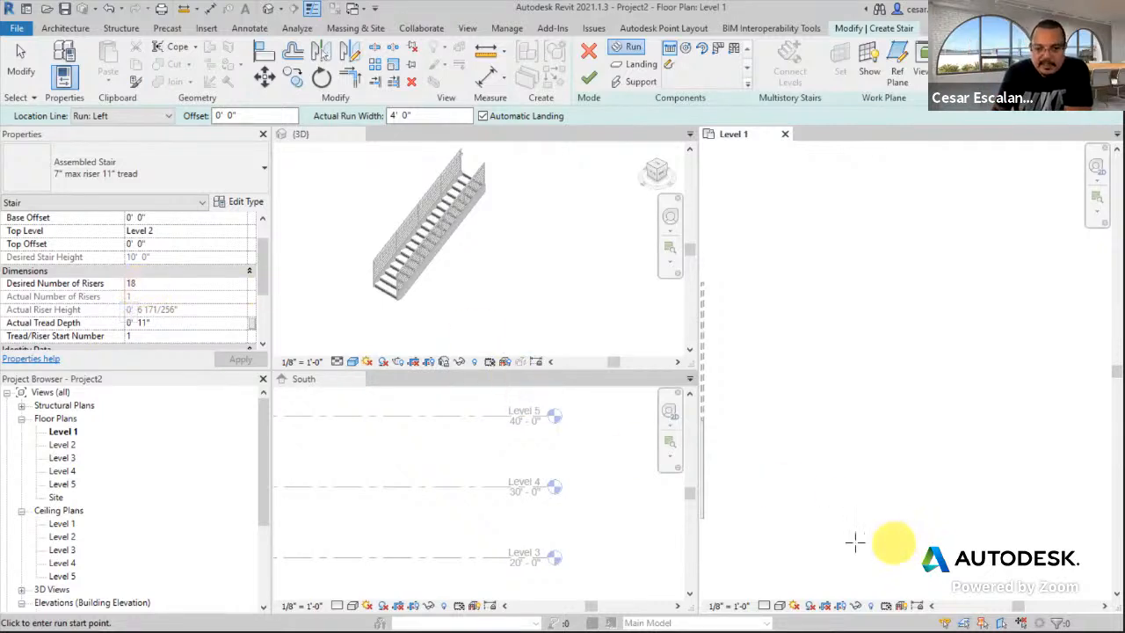
- Lay out two parallel 9-riser runs 12' apart, joined by a landing, totalling 18 risers
{"action": "left_click", "coordinate": [838, 522]}
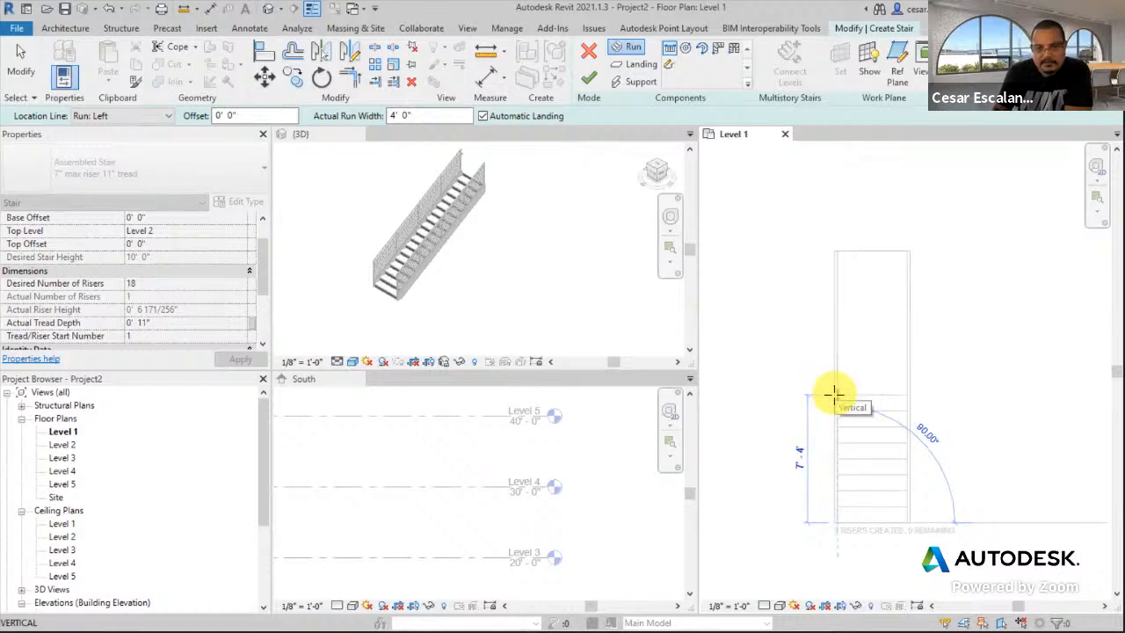
{"action": "left_click", "coordinate": [836, 395]}
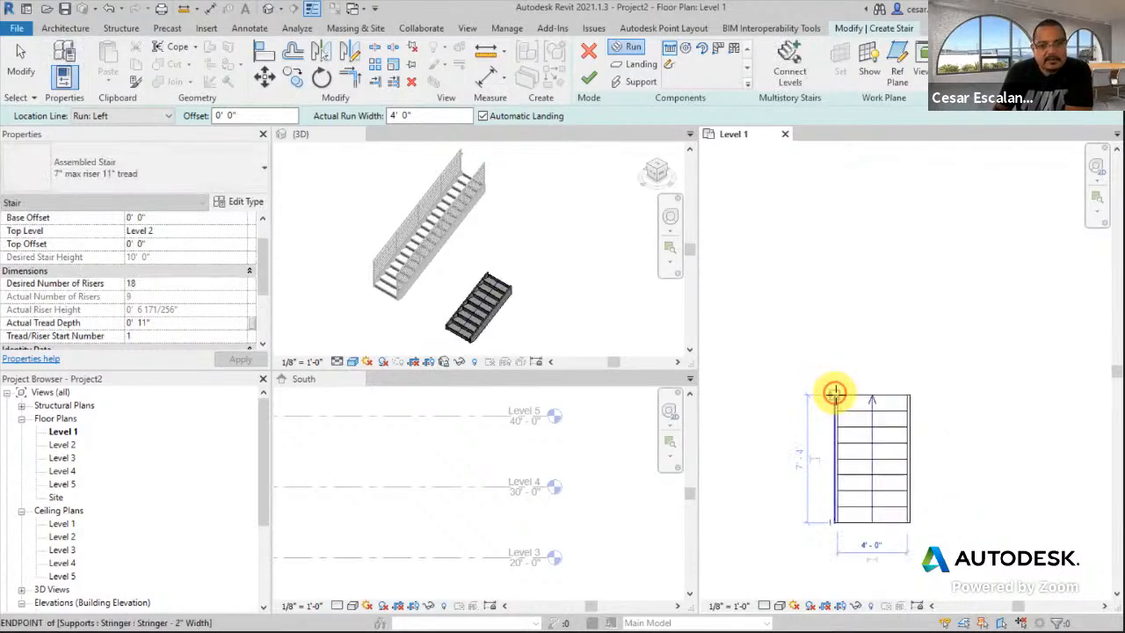
{"action": "left_click", "coordinate": [835, 395]}
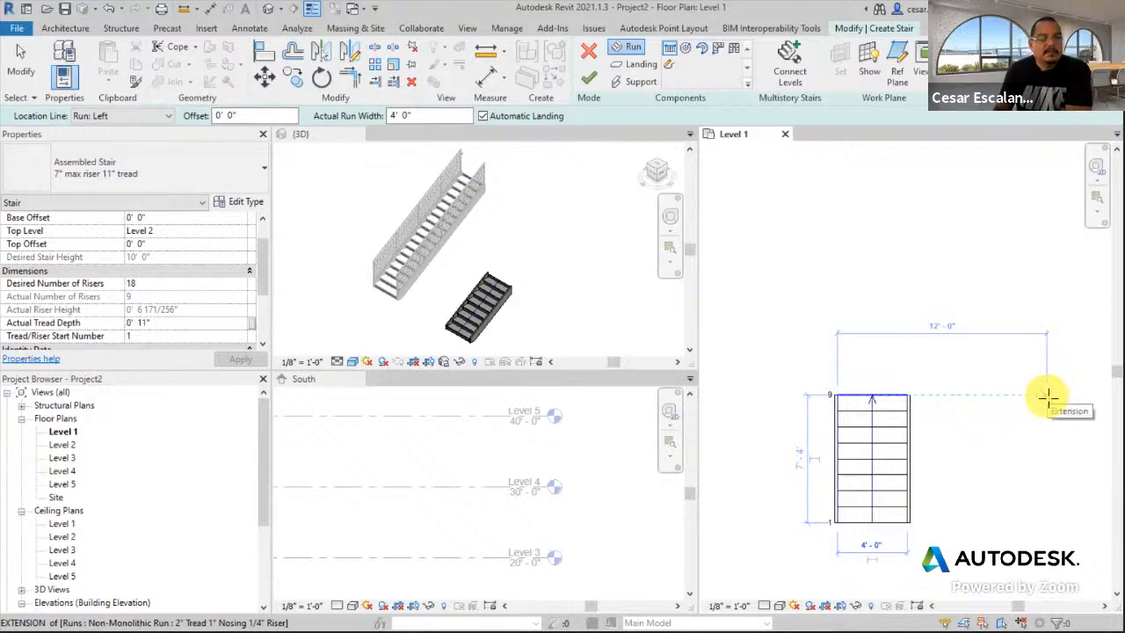
{"action": "left_click", "coordinate": [1048, 398]}
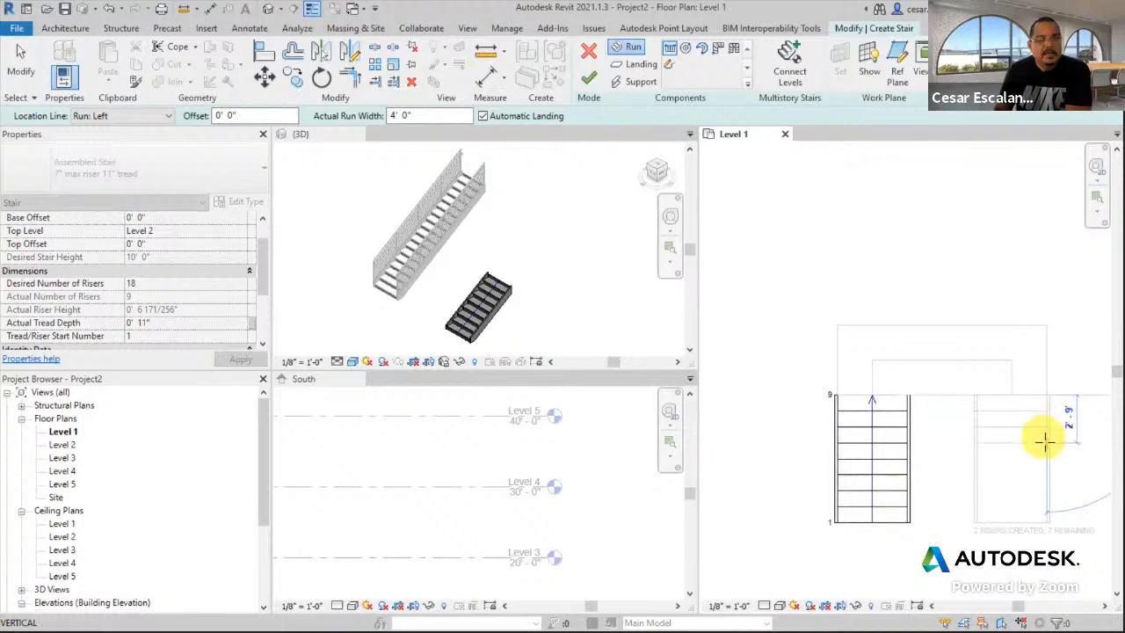
{"action": "left_click", "coordinate": [1048, 540]}
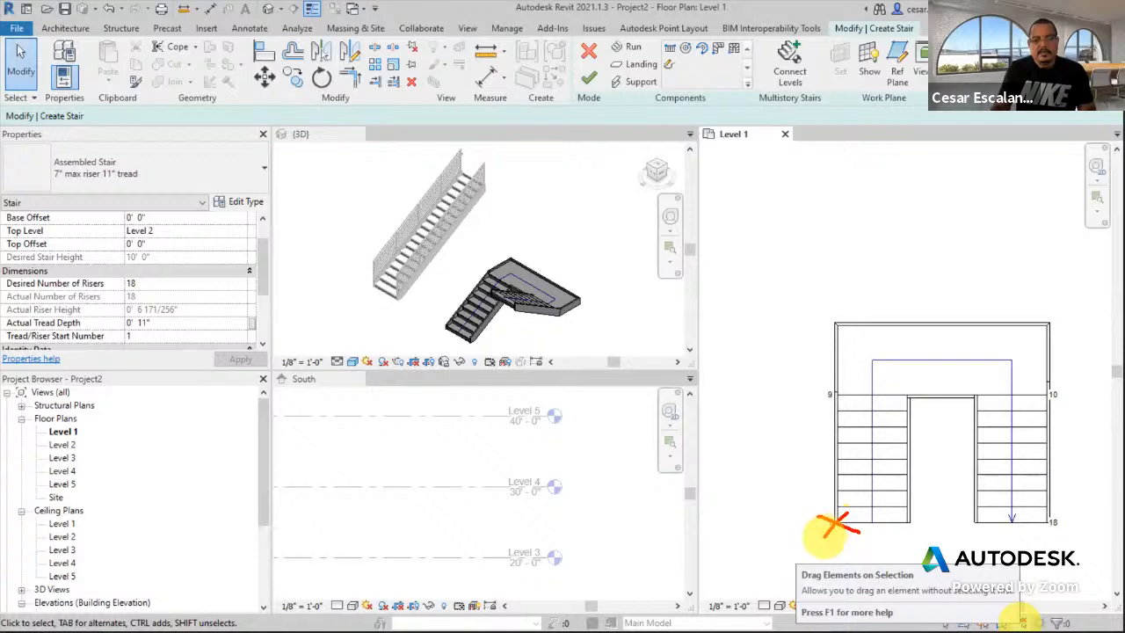
- Assign Guardrail - Pipe railings on the stringers and finish the U-shaped second stair
{"action": "left_click_drag", "start_coordinate": [798, 517], "coordinate": [798, 533]}
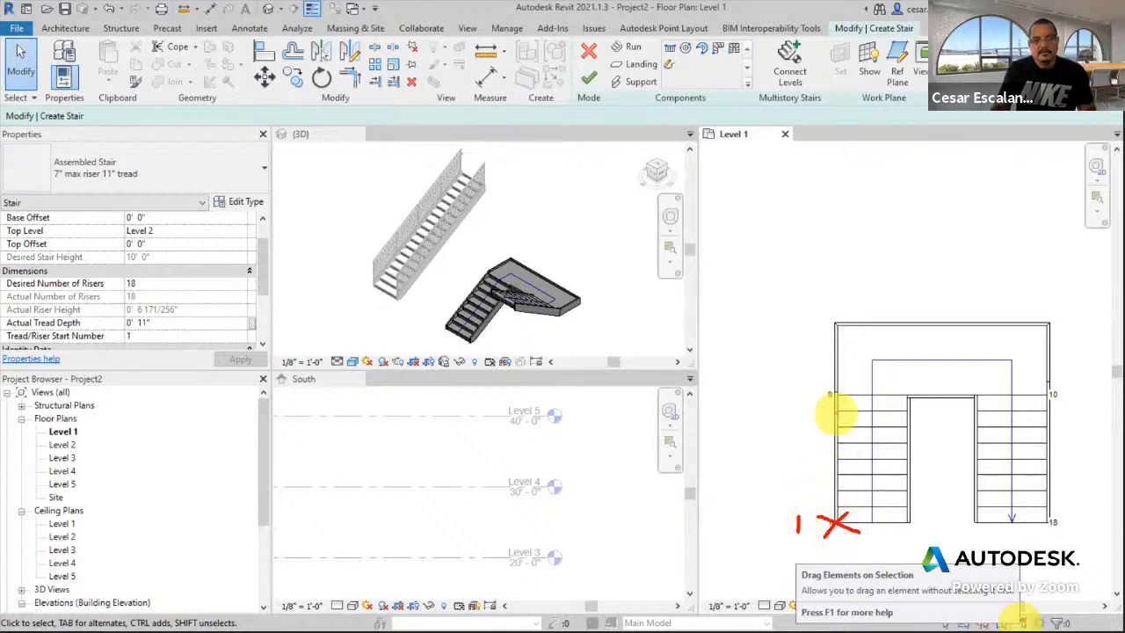
{"action": "mouse_move", "coordinate": [827, 387]}
{"action": "left_mouse_down"}
{"action": "mouse_move", "coordinate": [846, 404]}
{"action": "mouse_move", "coordinate": [802, 400]}
{"action": "mouse_move", "coordinate": [807, 409]}
{"action": "left_mouse_up"}
{"action": "left_click_drag", "start_coordinate": [1037, 385], "coordinate": [1065, 404]}
{"action": "left_click_drag", "start_coordinate": [1064, 383], "coordinate": [1039, 410]}
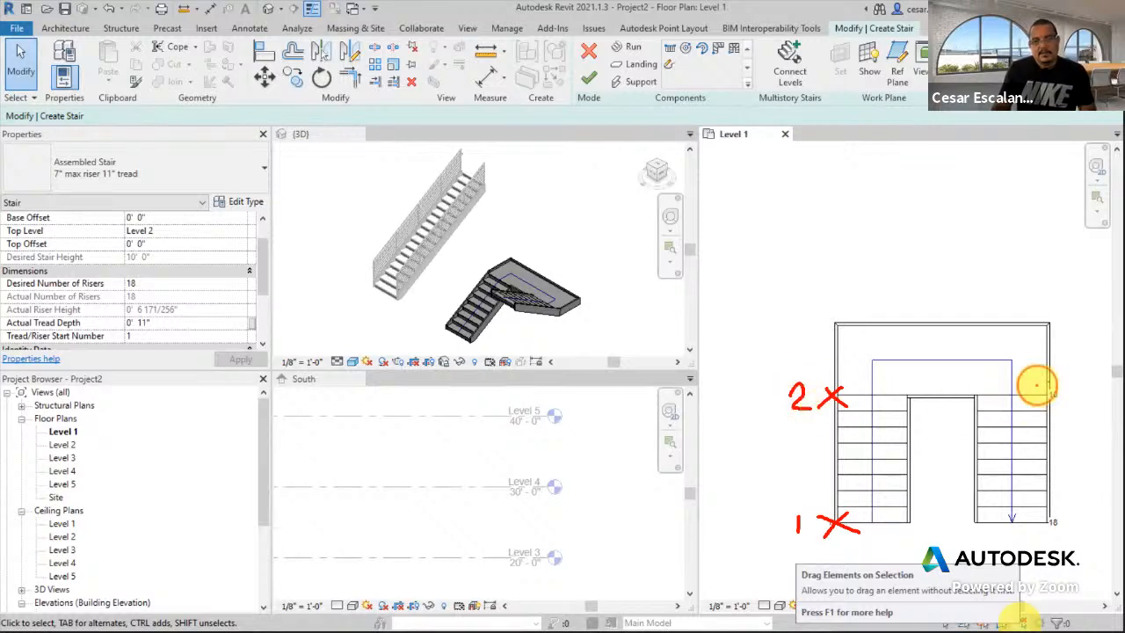
{"action": "left_click_drag", "start_coordinate": [1083, 376], "coordinate": [1079, 412]}
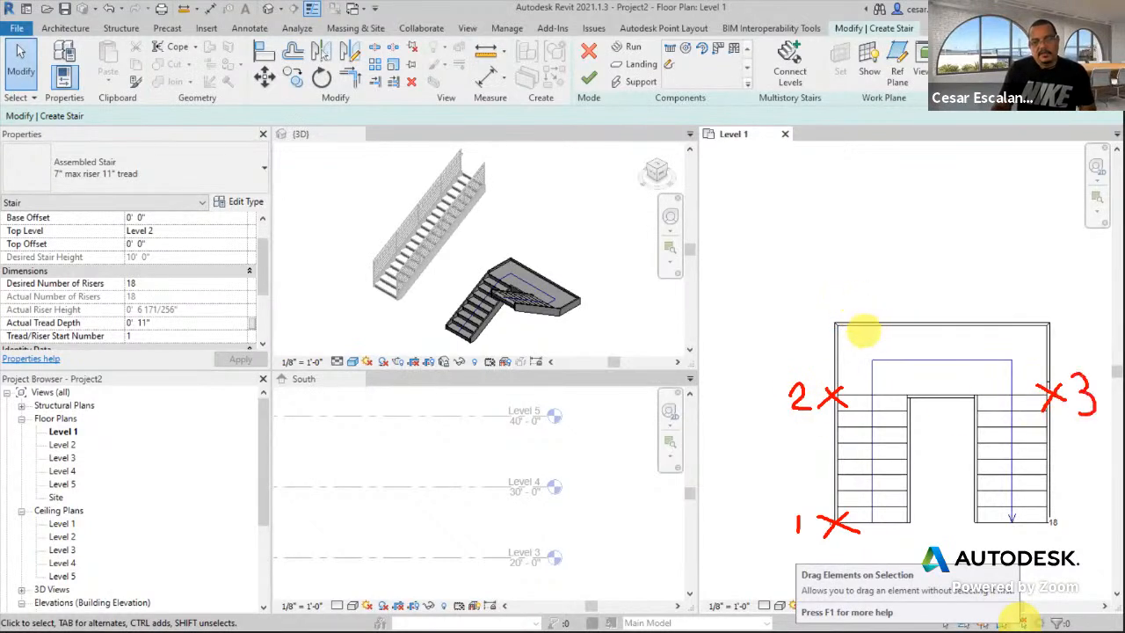
{"action": "mouse_move", "coordinate": [1039, 518]}
{"action": "left_mouse_down"}
{"action": "mouse_move", "coordinate": [1061, 529]}
{"action": "mouse_move", "coordinate": [1045, 533]}
{"action": "mouse_move", "coordinate": [1079, 513]}
{"action": "mouse_move", "coordinate": [1099, 526]}
{"action": "mouse_move", "coordinate": [1085, 542]}
{"action": "left_mouse_up"}
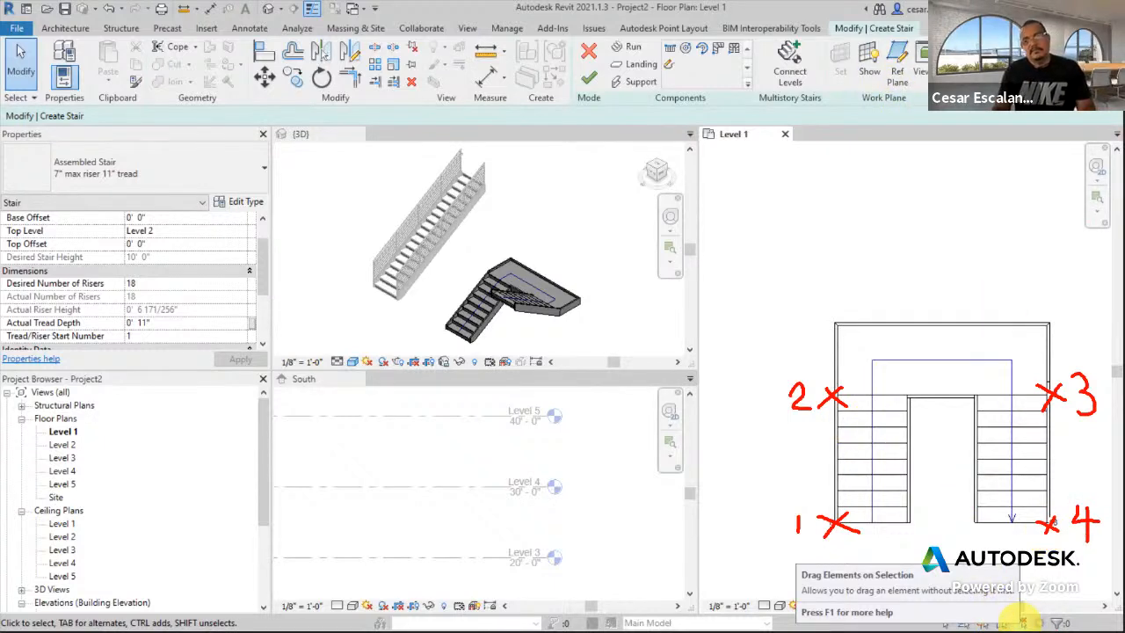
{"action": "key", "text": "Escape"}
{"action": "left_click", "coordinate": [857, 55]}
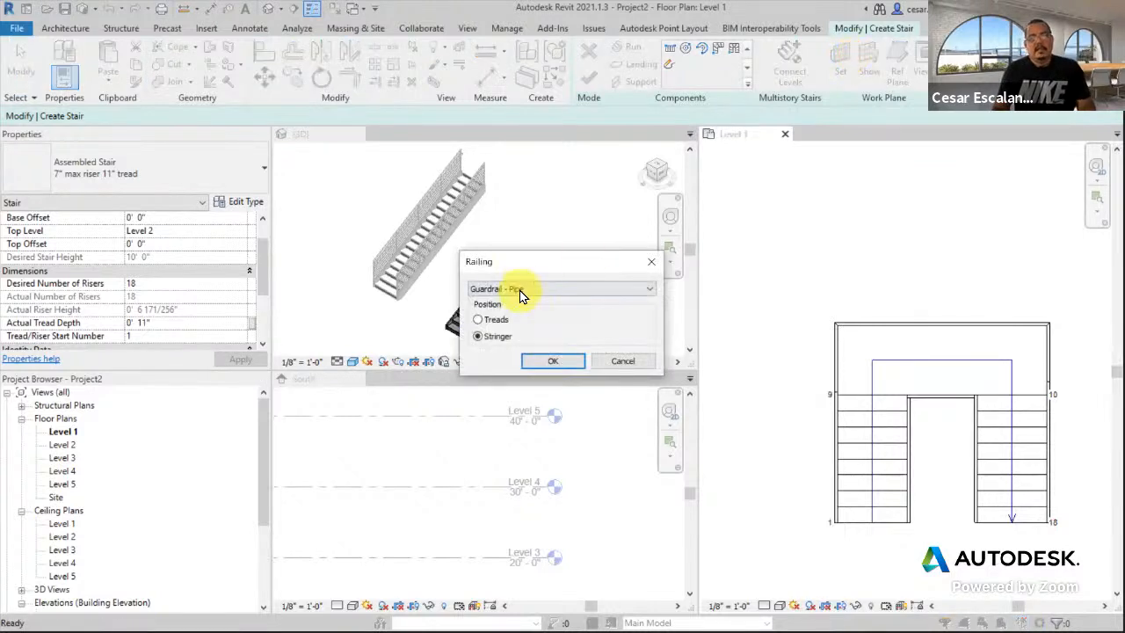
{"action": "left_click", "coordinate": [554, 361]}
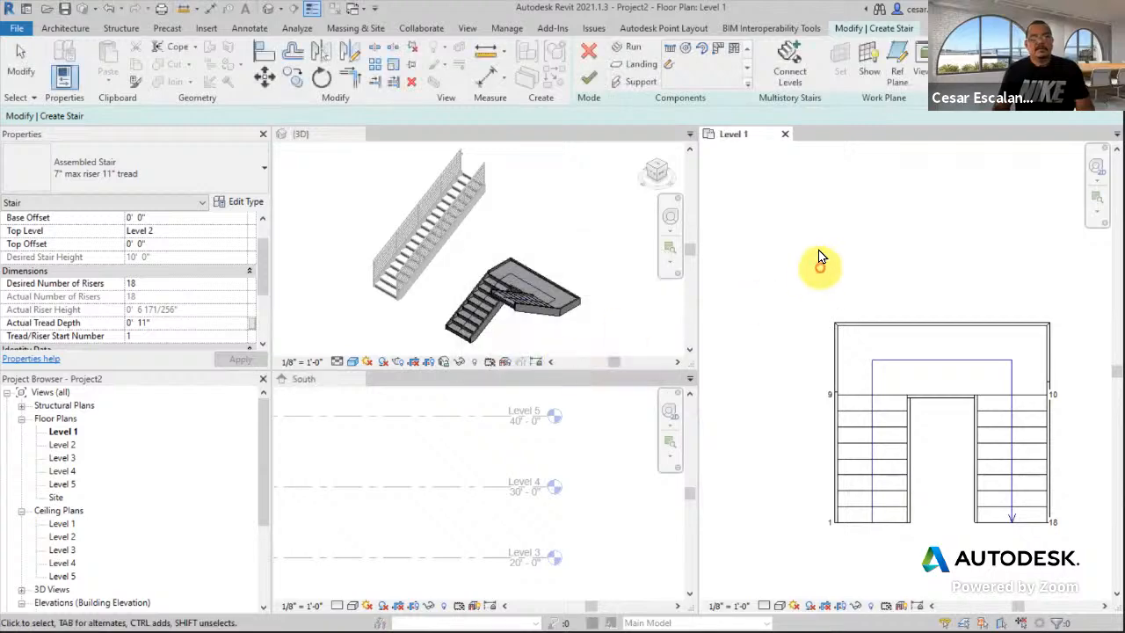
{"action": "left_click", "coordinate": [596, 85]}
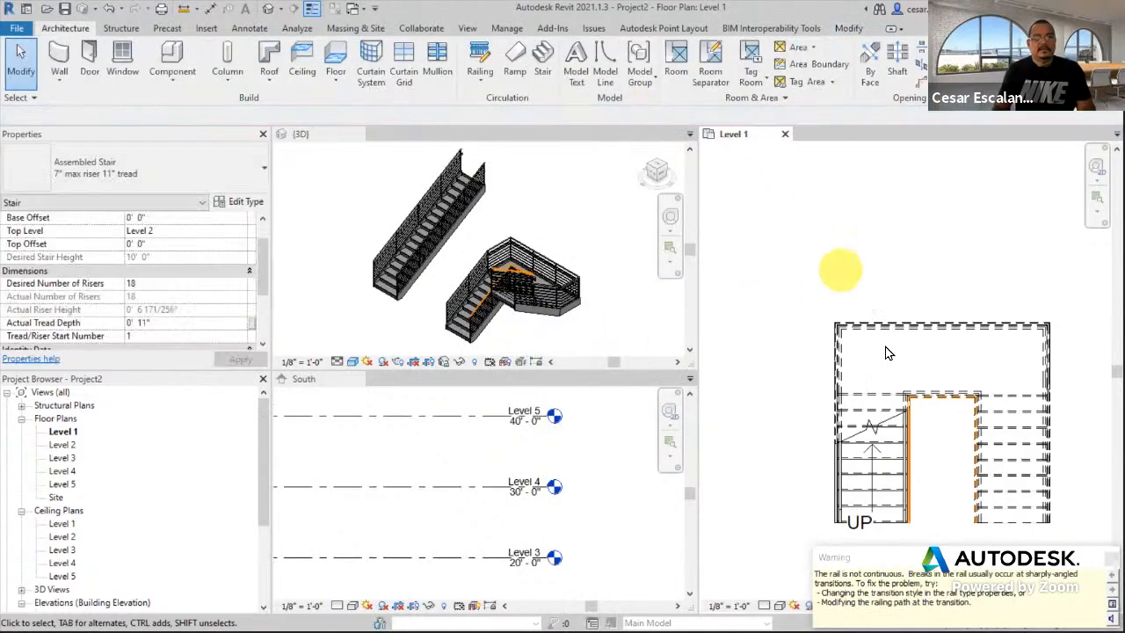
{"action": "scroll", "coordinate": [548, 326], "scroll_direction": "up", "scroll_amount": 2}
{"action": "left_click", "coordinate": [551, 307]}
{"action": "scroll", "coordinate": [531, 337], "scroll_direction": "down", "scroll_amount": 3}
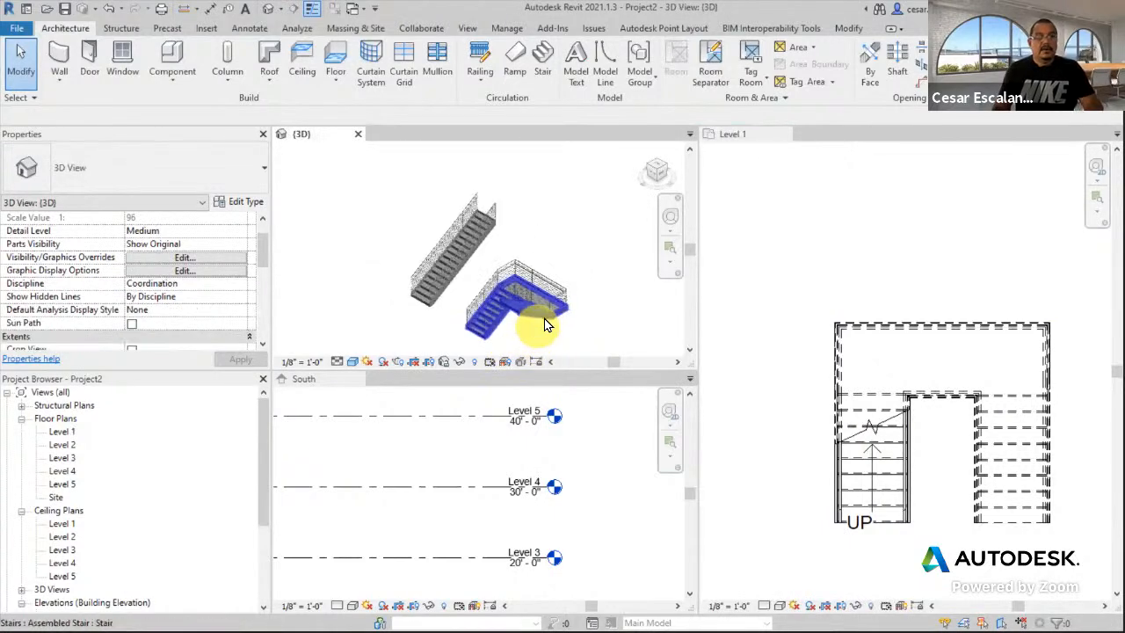
{"action": "left_click", "coordinate": [563, 297]}
{"action": "middle_click_drag", "start_coordinate": [562, 297], "coordinate": [448, 220], "text": "shift"}
{"action": "scroll", "coordinate": [535, 324], "scroll_direction": "up", "scroll_amount": 5}
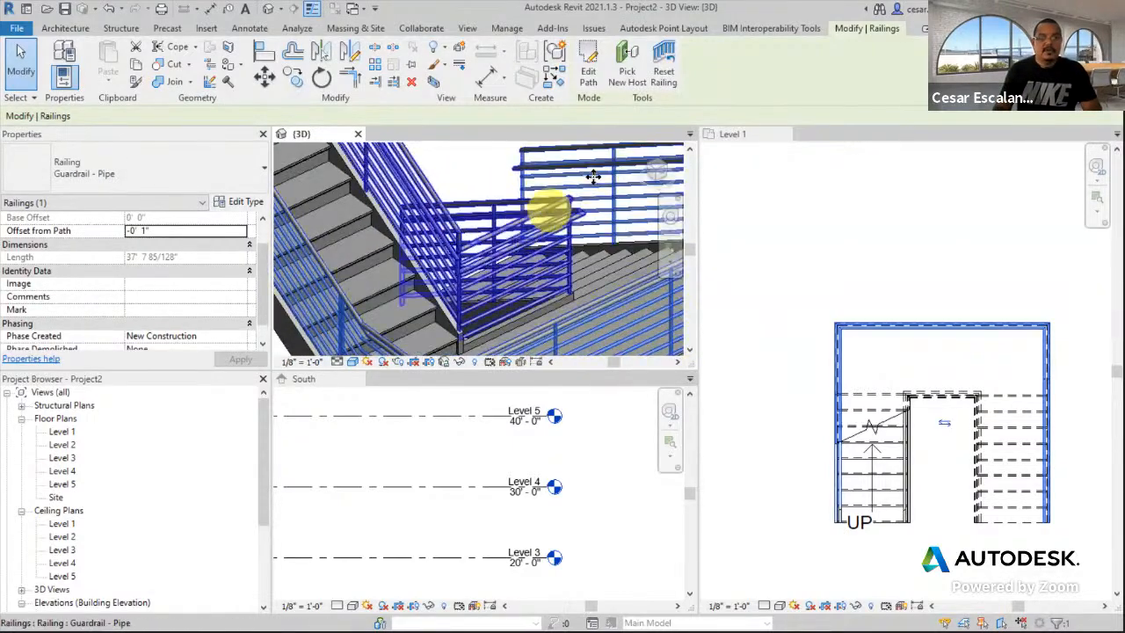
{"action": "scroll", "coordinate": [475, 258], "scroll_direction": "up", "scroll_amount": 4}
{"action": "middle_click_drag", "start_coordinate": [449, 296], "coordinate": [541, 294], "text": "shift"}
{"action": "left_click", "coordinate": [749, 273]}
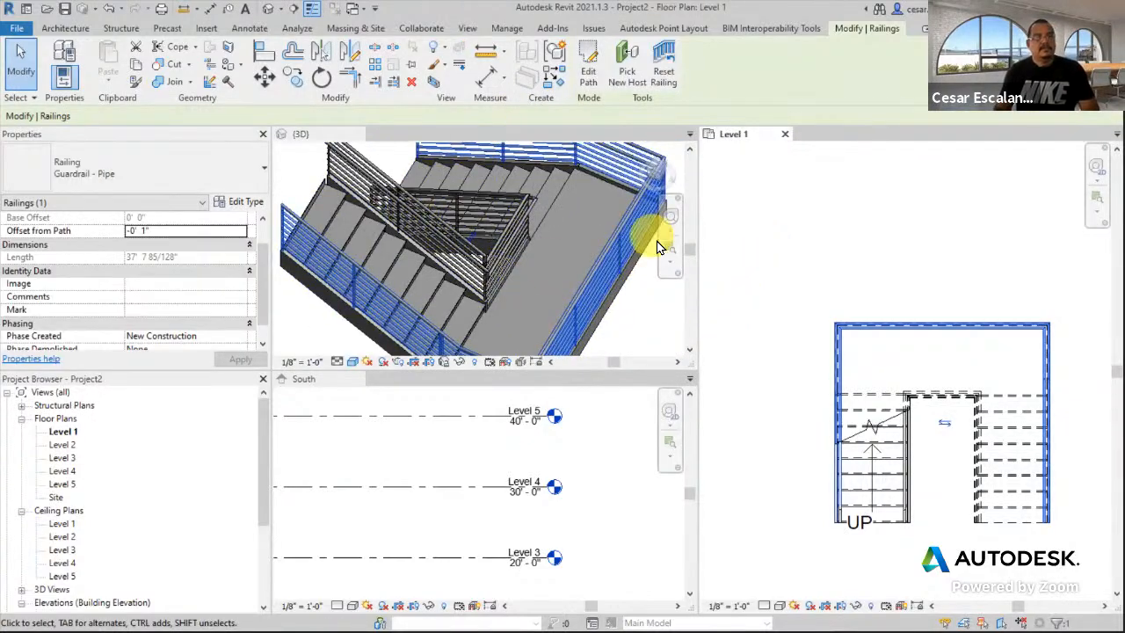
{"action": "middle_click_drag", "start_coordinate": [923, 428], "coordinate": [896, 374]}
{"action": "left_click", "coordinate": [899, 449]}
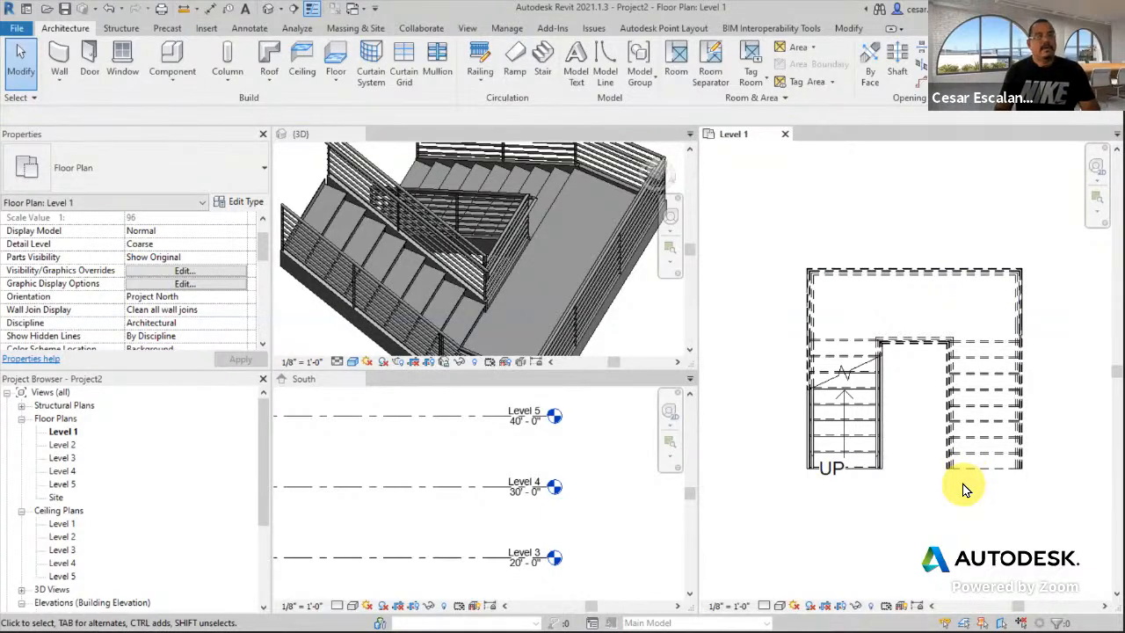
- Select the U-shaped stair and enter its stair edit mode
{"action": "left_click", "coordinate": [971, 415]}
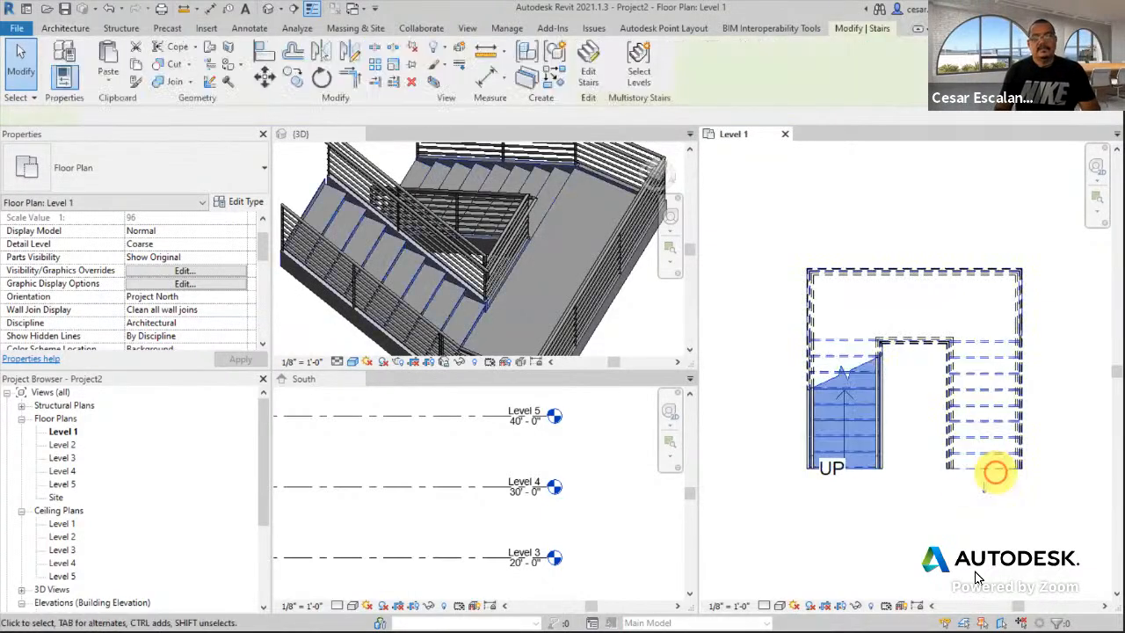
{"action": "left_click", "coordinate": [975, 572]}
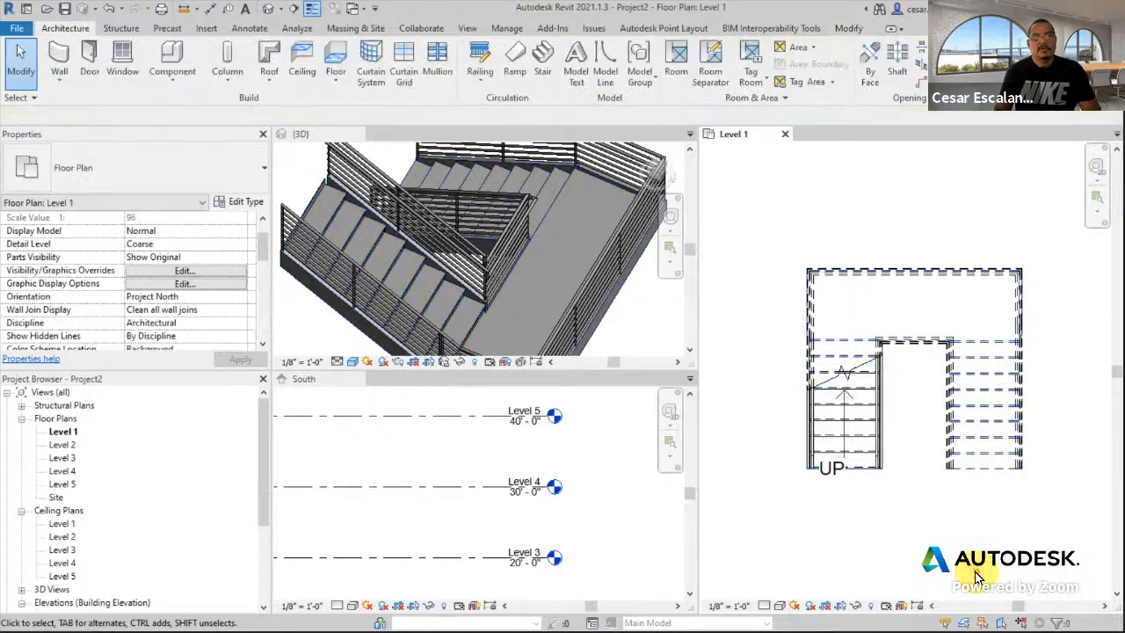
{"action": "left_click", "coordinate": [995, 532]}
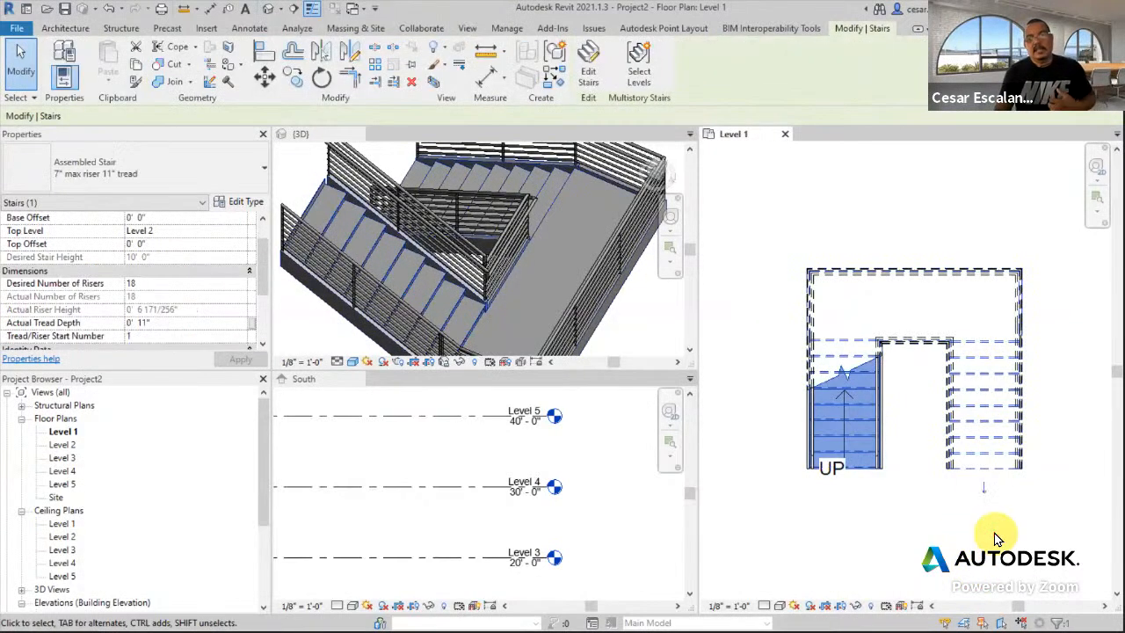
{"action": "left_click", "coordinate": [582, 58]}
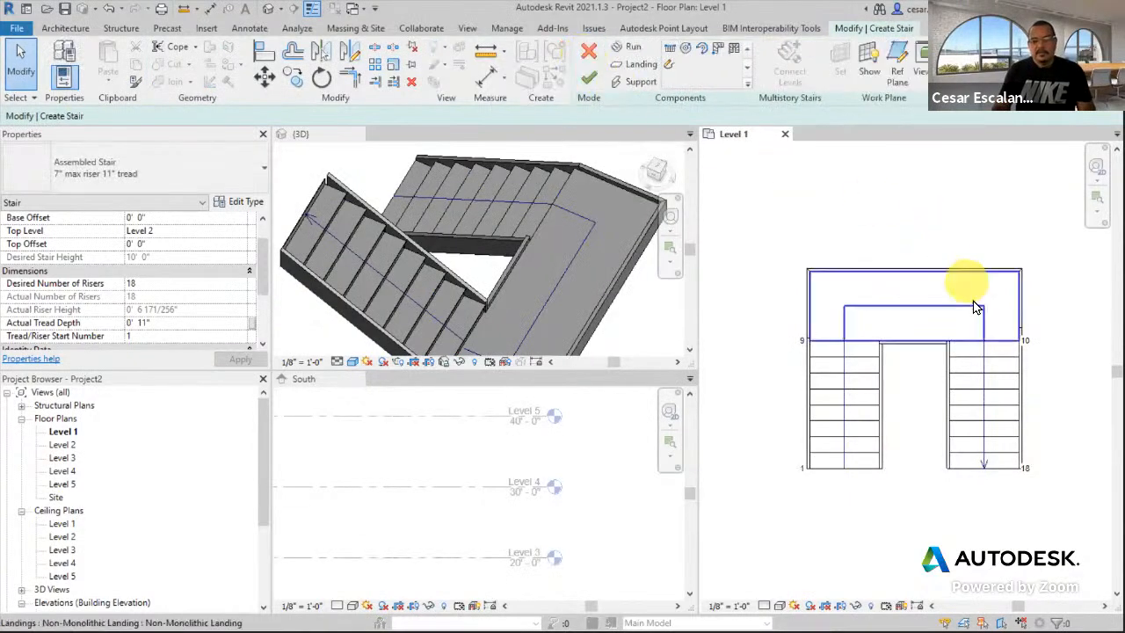
- Move the right 9-riser run slightly down from the landing and finish the stair edit
{"action": "left_click", "coordinate": [985, 380]}
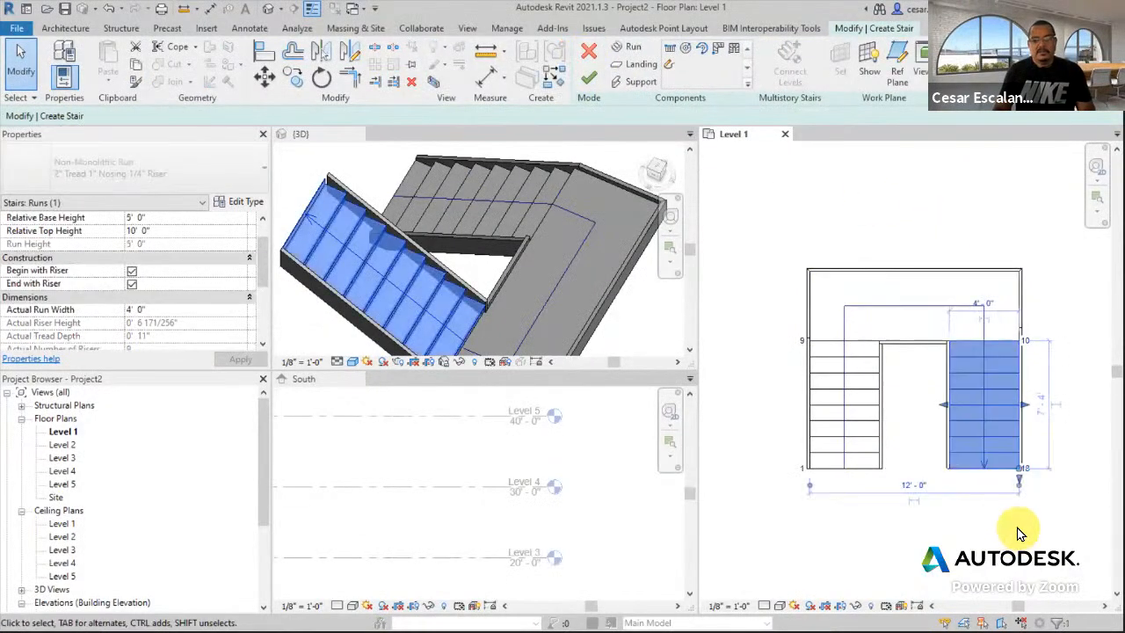
{"action": "middle_click_drag", "start_coordinate": [1014, 533], "coordinate": [973, 545]}
{"action": "scroll", "coordinate": [973, 540], "scroll_direction": "up", "scroll_amount": 2}
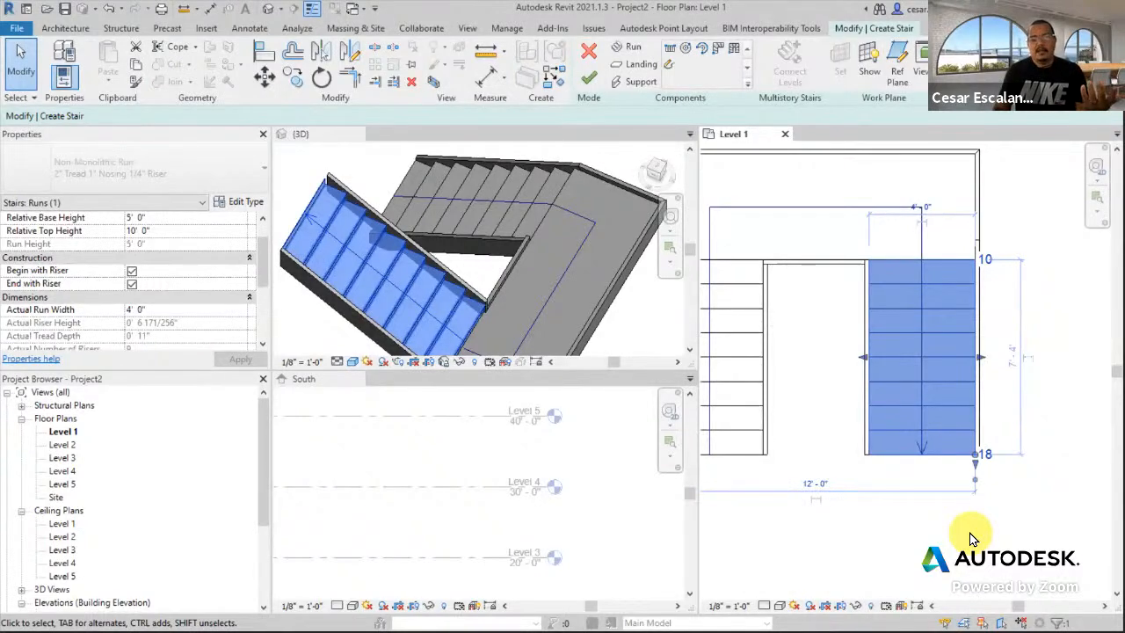
{"action": "left_click", "coordinate": [264, 78]}
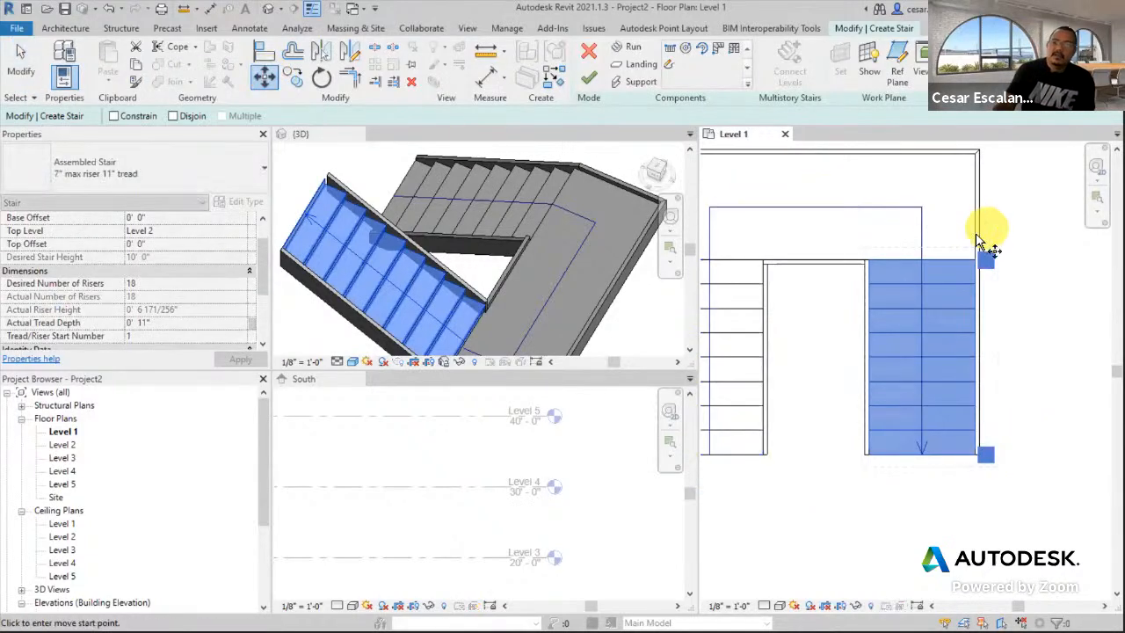
{"action": "left_click", "coordinate": [939, 263]}
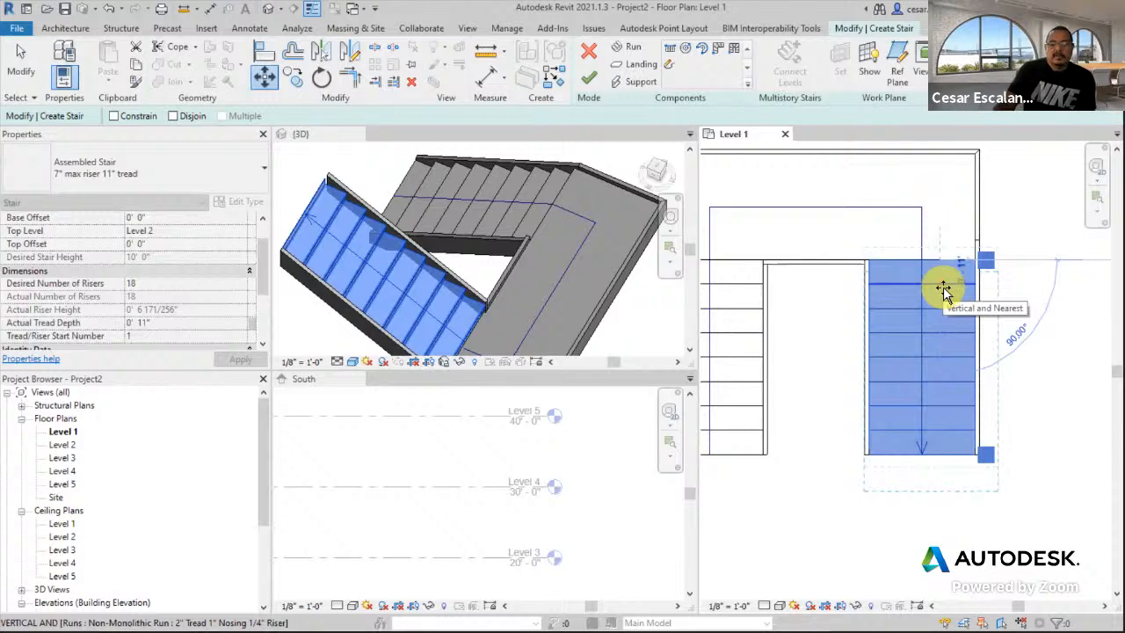
{"action": "left_click", "coordinate": [943, 286]}
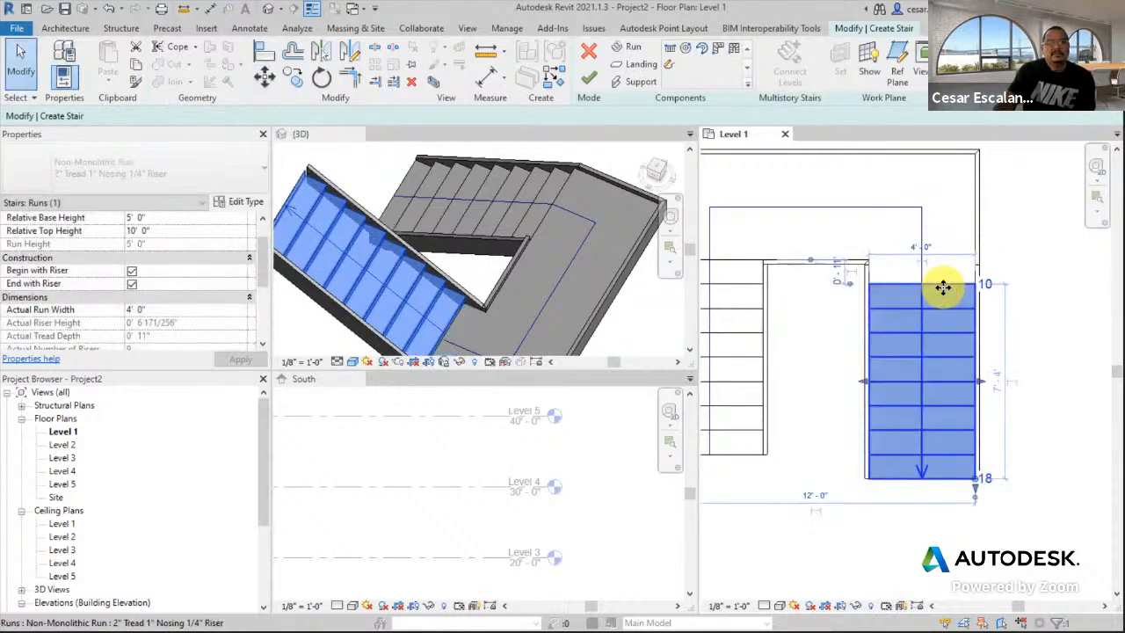
{"action": "left_click", "coordinate": [786, 206]}
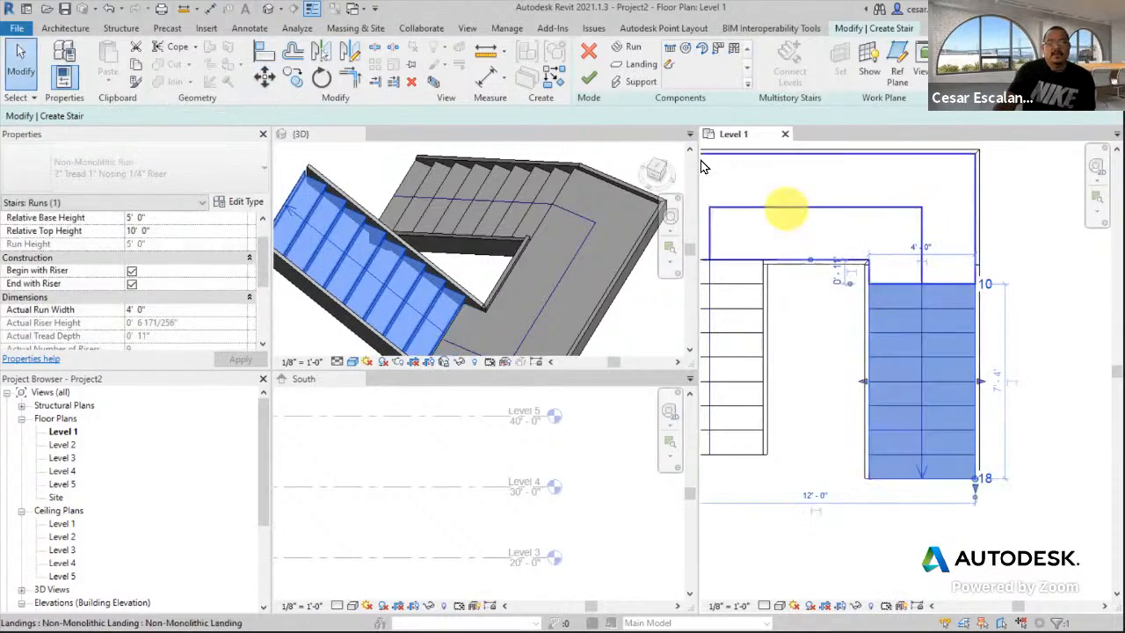
{"action": "left_click", "coordinate": [587, 84]}
{"action": "scroll", "coordinate": [503, 265], "scroll_direction": "up", "scroll_amount": 5}
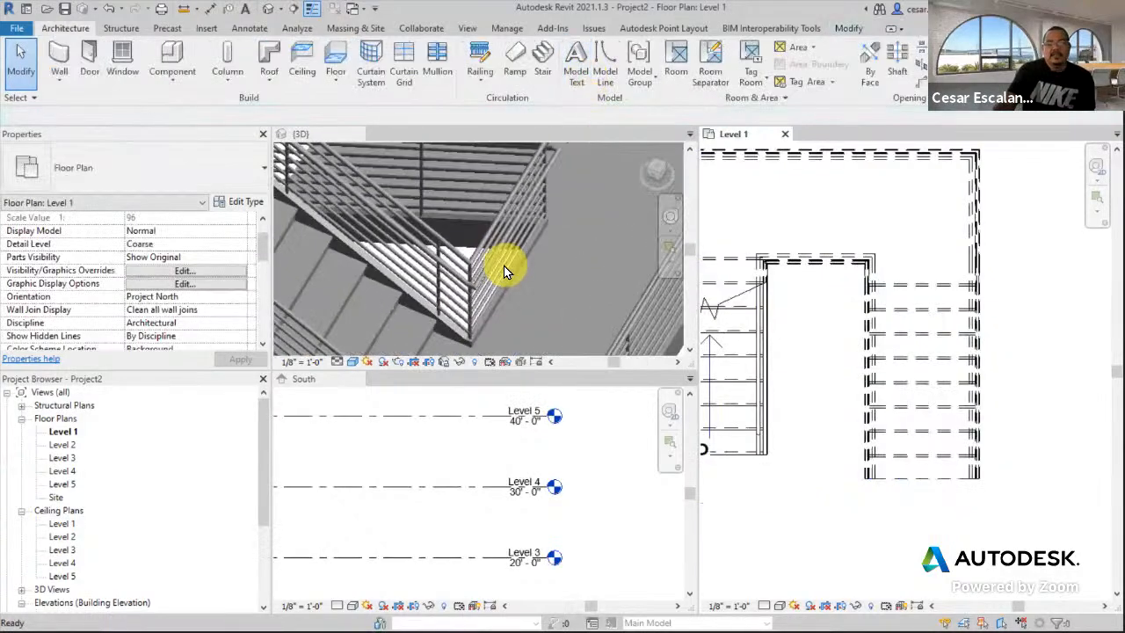
{"action": "scroll", "coordinate": [518, 292], "scroll_direction": "down", "scroll_amount": 1}
{"action": "left_click", "coordinate": [525, 301]}
{"action": "scroll", "coordinate": [523, 303], "scroll_direction": "down", "scroll_amount": 1}
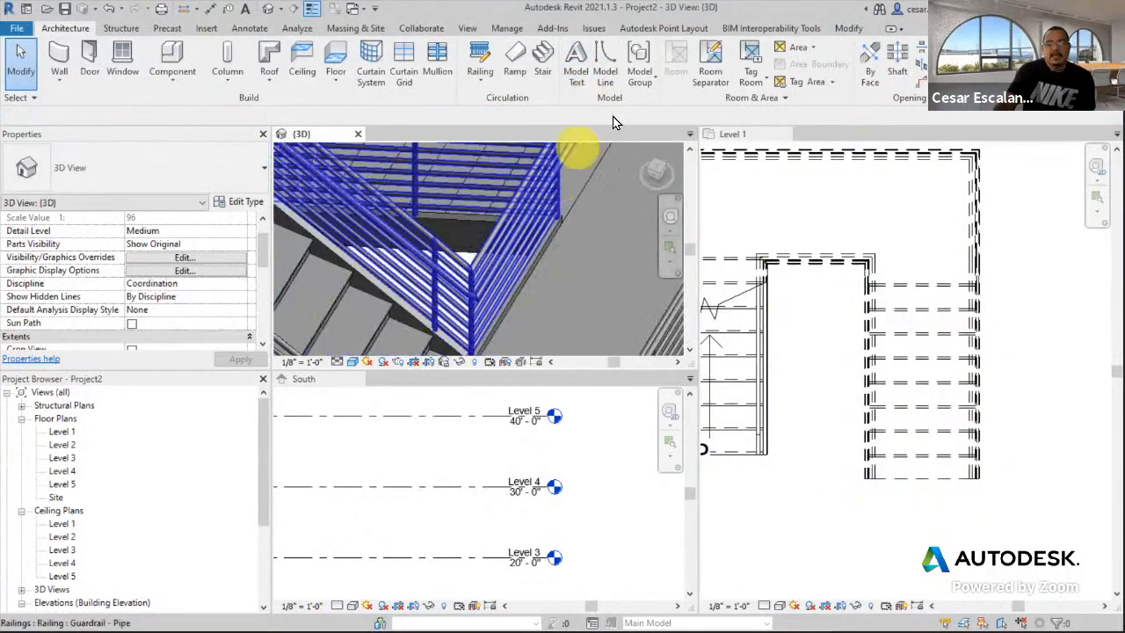
{"action": "scroll", "coordinate": [501, 309], "scroll_direction": "down", "scroll_amount": 1}
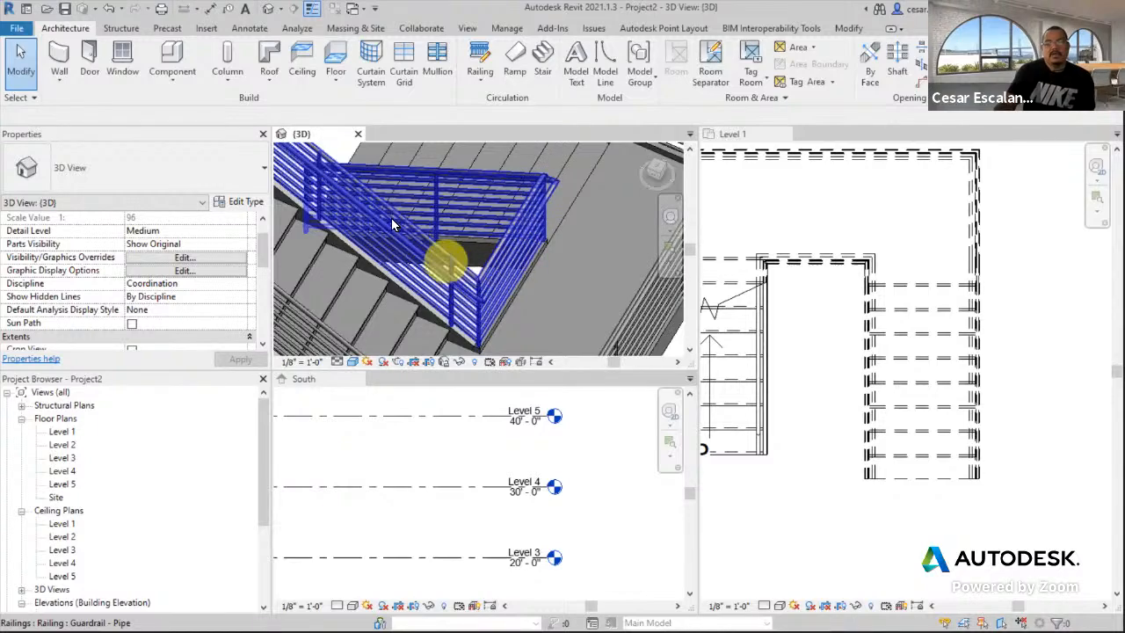
{"action": "middle_click_drag", "start_coordinate": [555, 263], "coordinate": [536, 218], "text": "shift"}
{"action": "scroll", "coordinate": [579, 306], "scroll_direction": "up", "scroll_amount": 1}
{"action": "scroll", "coordinate": [557, 252], "scroll_direction": "up", "scroll_amount": 1}
{"action": "scroll", "coordinate": [593, 184], "scroll_direction": "down", "scroll_amount": 2}
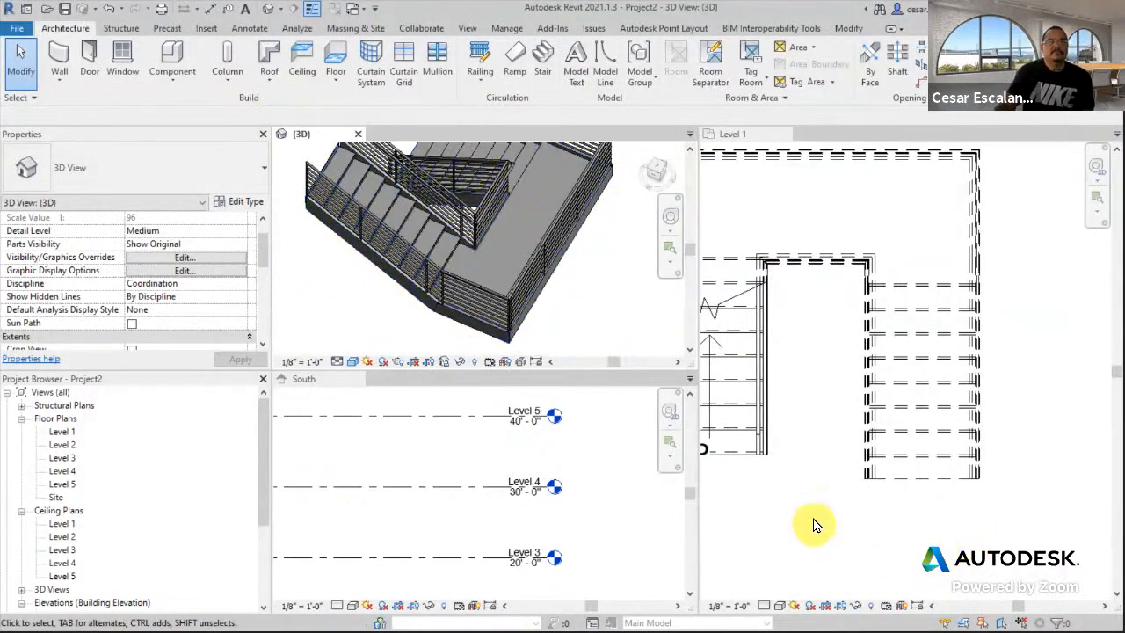
{"action": "left_click", "coordinate": [853, 494]}
{"action": "scroll", "coordinate": [854, 493], "scroll_direction": "down", "scroll_amount": 1}
{"action": "middle_click_drag", "start_coordinate": [858, 420], "coordinate": [966, 348]}
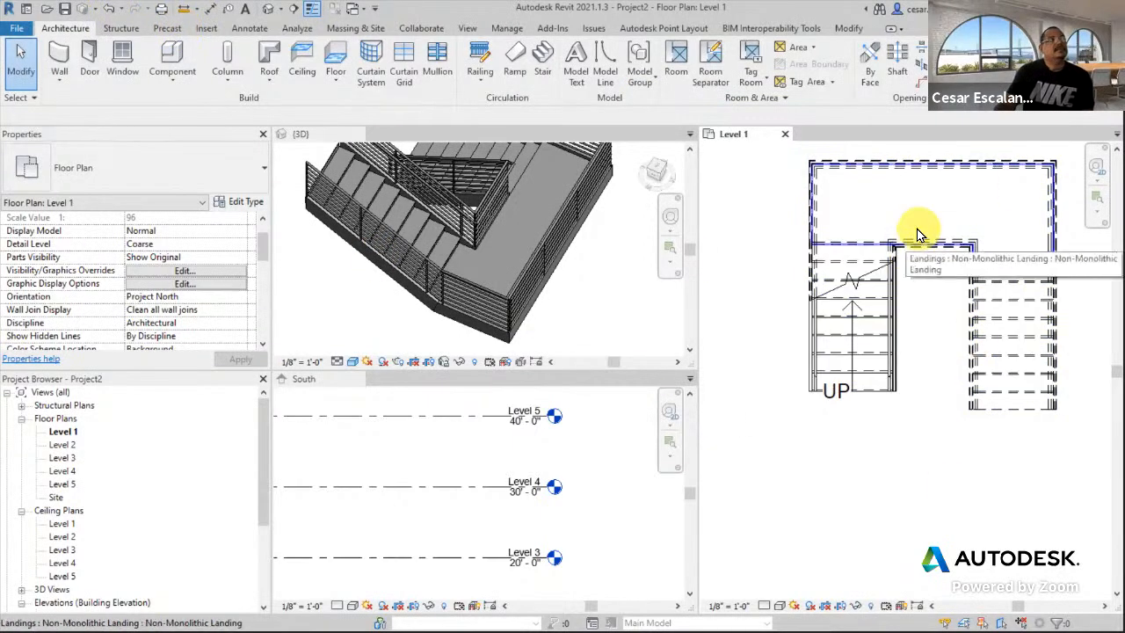
- Undo back to the finished stair with railings and re-enter stair edit mode
{"action": "left_click", "coordinate": [113, 15]}
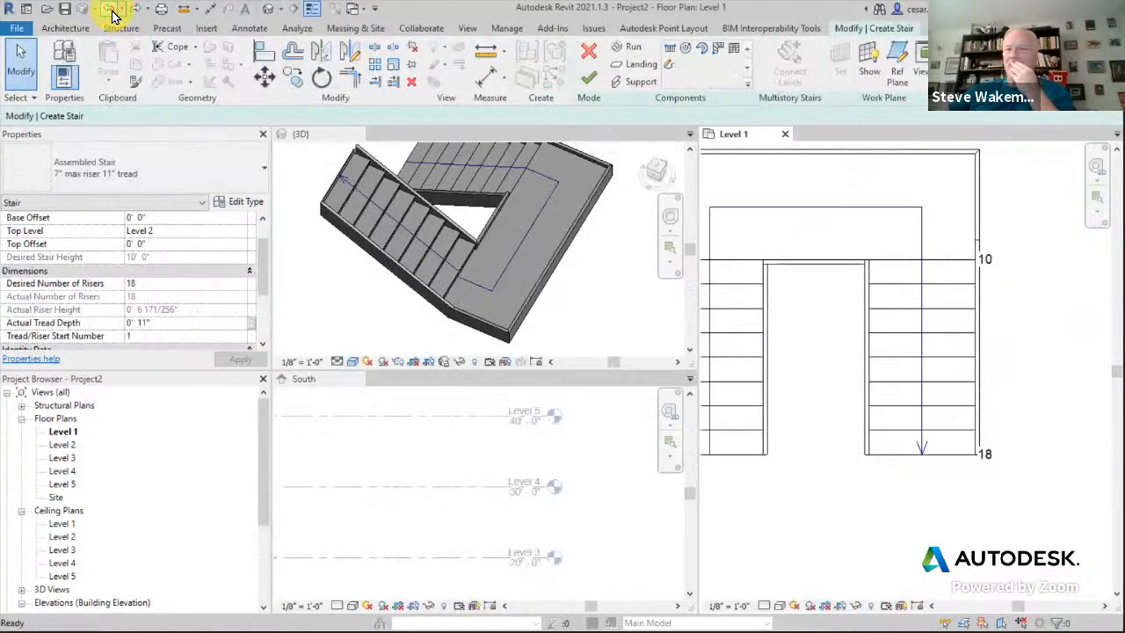
{"action": "left_click", "coordinate": [103, 8]}
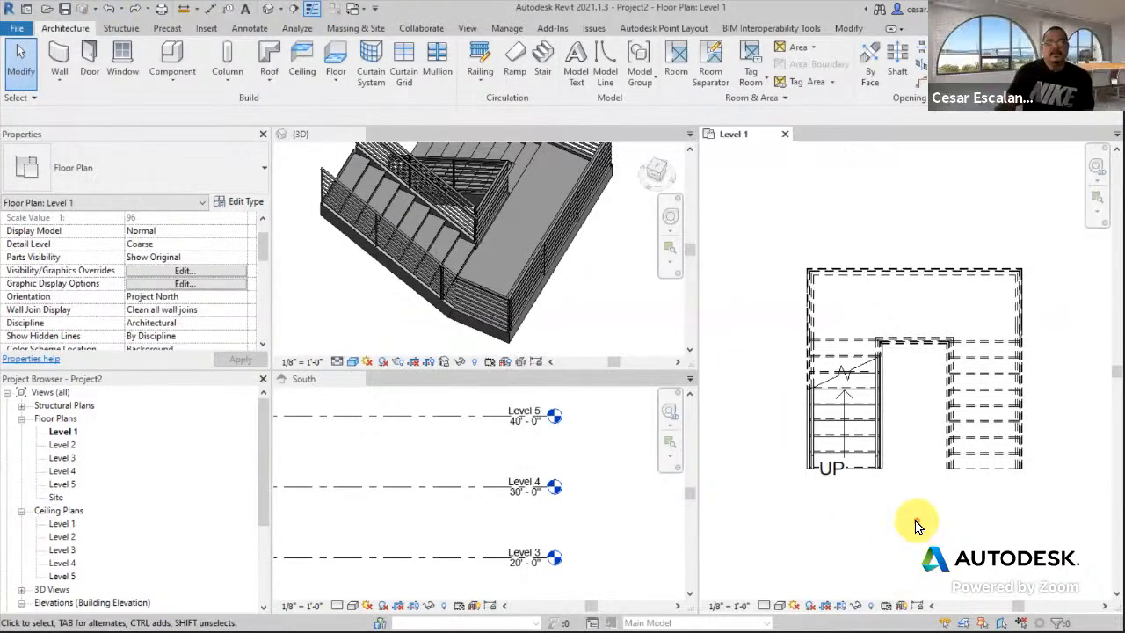
{"action": "left_click", "coordinate": [984, 356]}
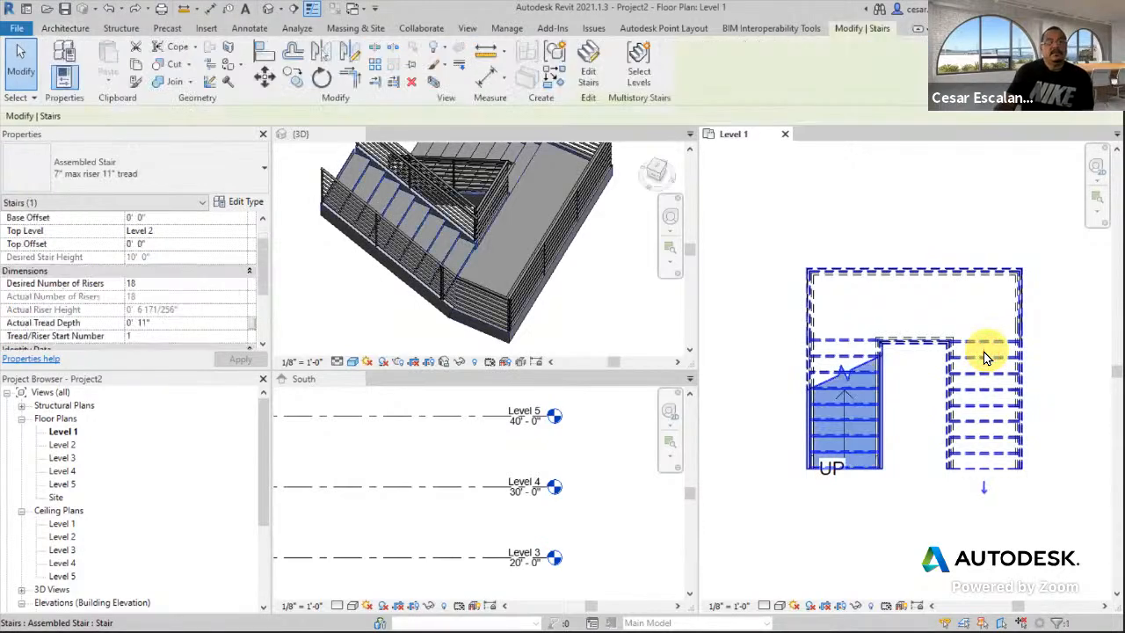
{"action": "left_click", "coordinate": [589, 62]}
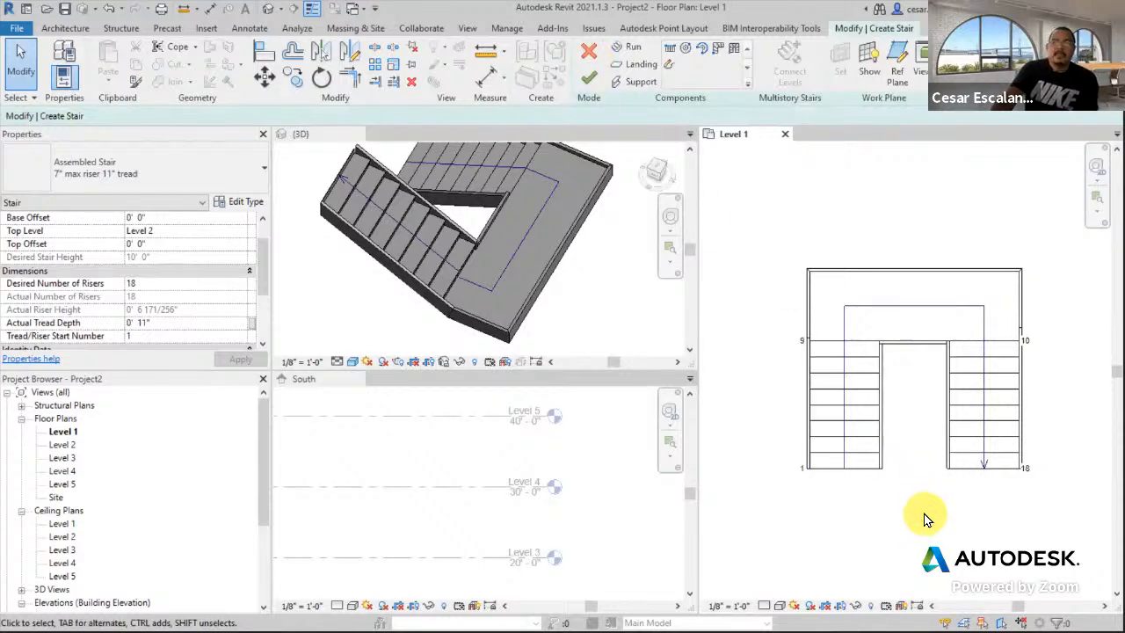
- Move the right run farther down from its top endpoint and finish the stair edit
{"action": "left_click", "coordinate": [993, 416]}
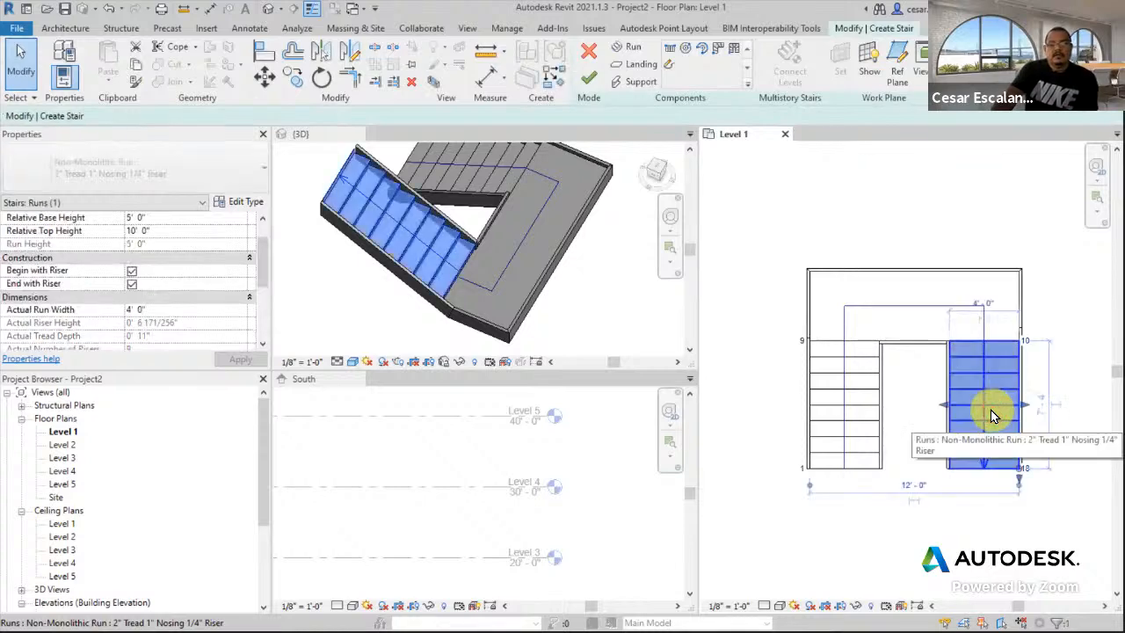
{"action": "key", "text": "Escape"}
{"action": "left_click", "coordinate": [261, 84]}
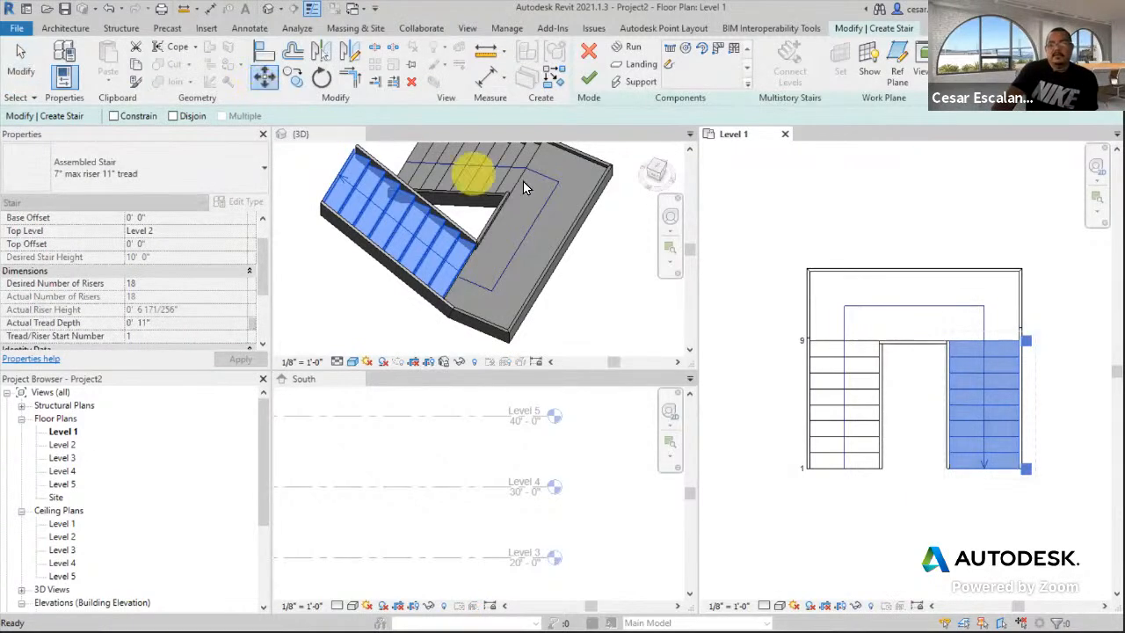
{"action": "scroll", "coordinate": [1005, 356], "scroll_direction": "up", "scroll_amount": 2}
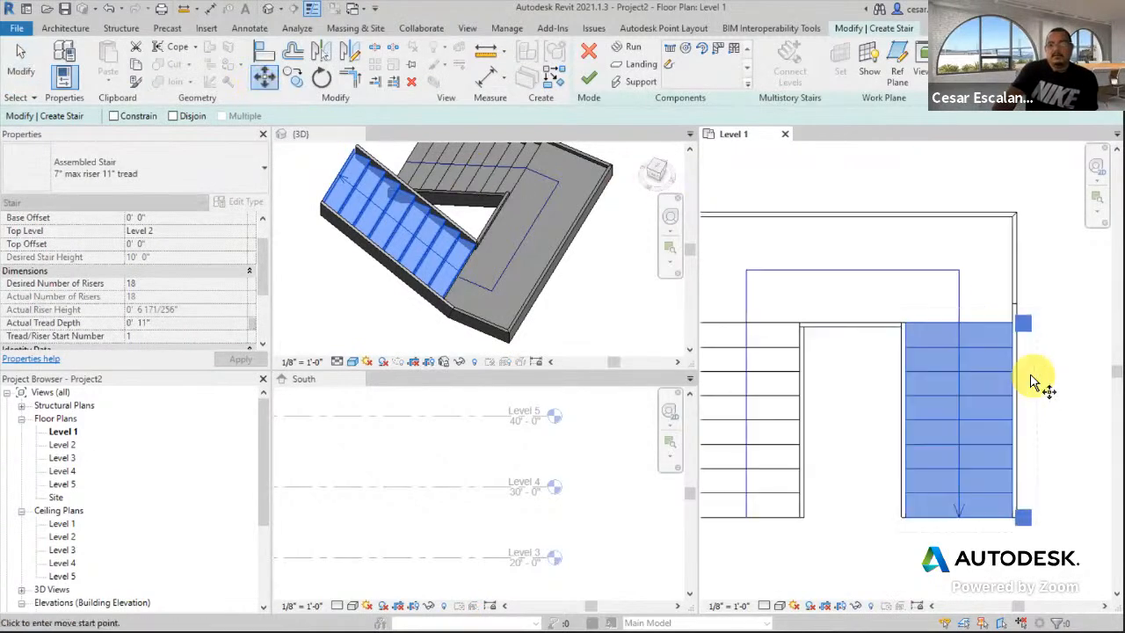
{"action": "left_click", "coordinate": [946, 315]}
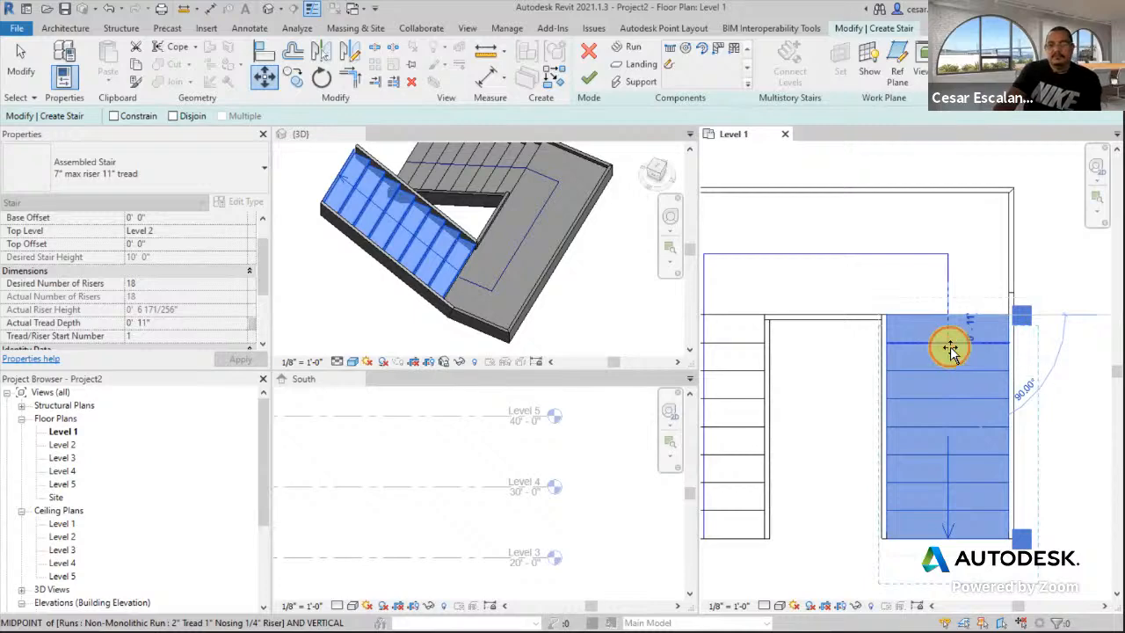
{"action": "left_click", "coordinate": [950, 347]}
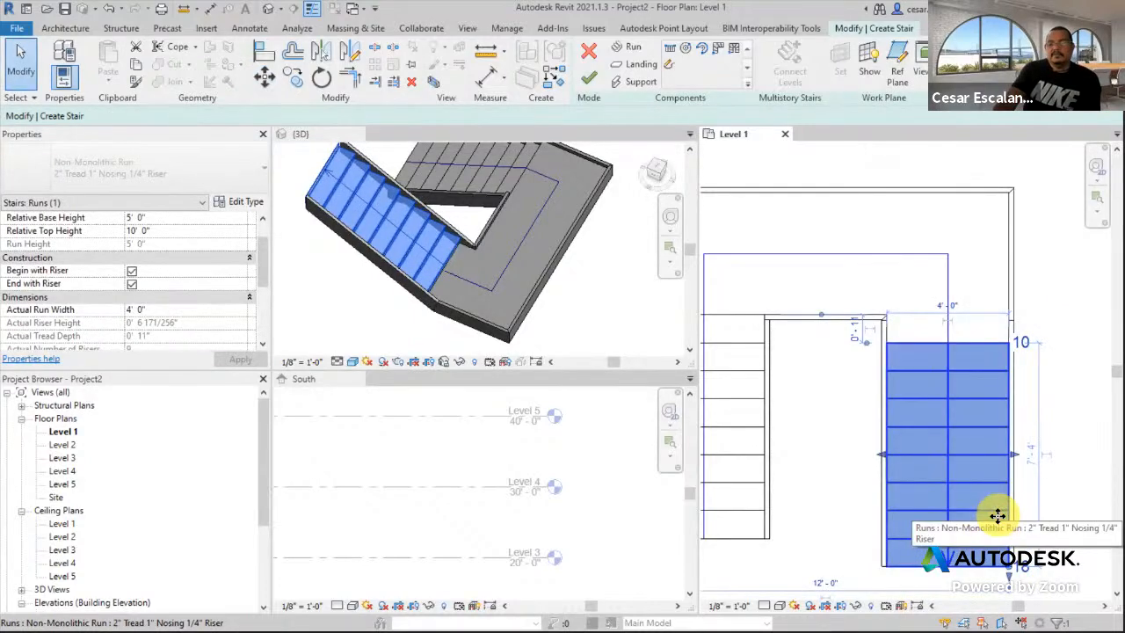
{"action": "left_click", "coordinate": [589, 79]}
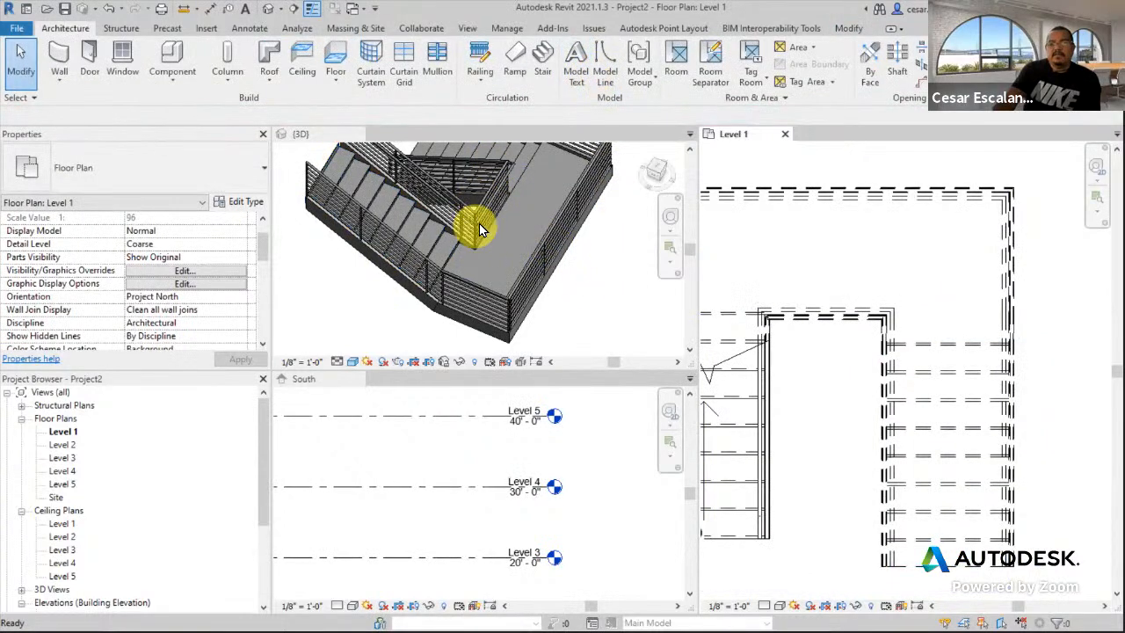
{"action": "scroll", "coordinate": [497, 245], "scroll_direction": "down", "scroll_amount": 4}
- Switch from the 3D view to the Level 1 plan and pan past the U-shaped stair to empty space
{"action": "left_click", "coordinate": [501, 325]}
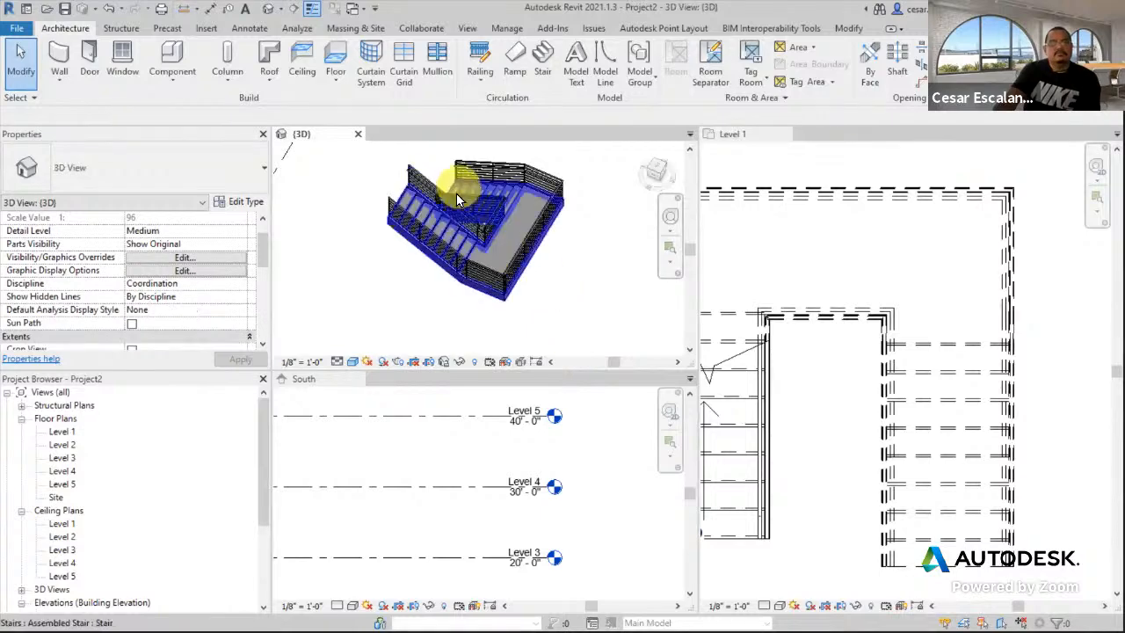
{"action": "scroll", "coordinate": [927, 302], "scroll_direction": "down", "scroll_amount": 3}
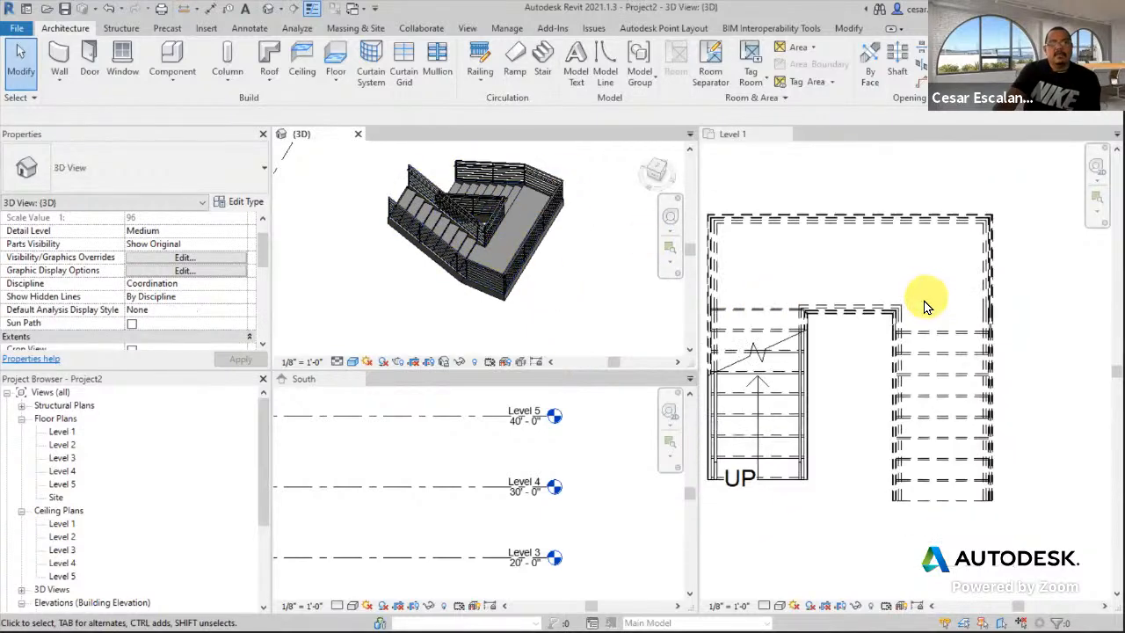
{"action": "left_click", "coordinate": [1011, 370]}
{"action": "scroll", "coordinate": [1010, 370], "scroll_direction": "down", "scroll_amount": 2}
{"action": "middle_click_drag", "start_coordinate": [1011, 370], "coordinate": [975, 409]}
{"action": "scroll", "coordinate": [882, 374], "scroll_direction": "down", "scroll_amount": 2}
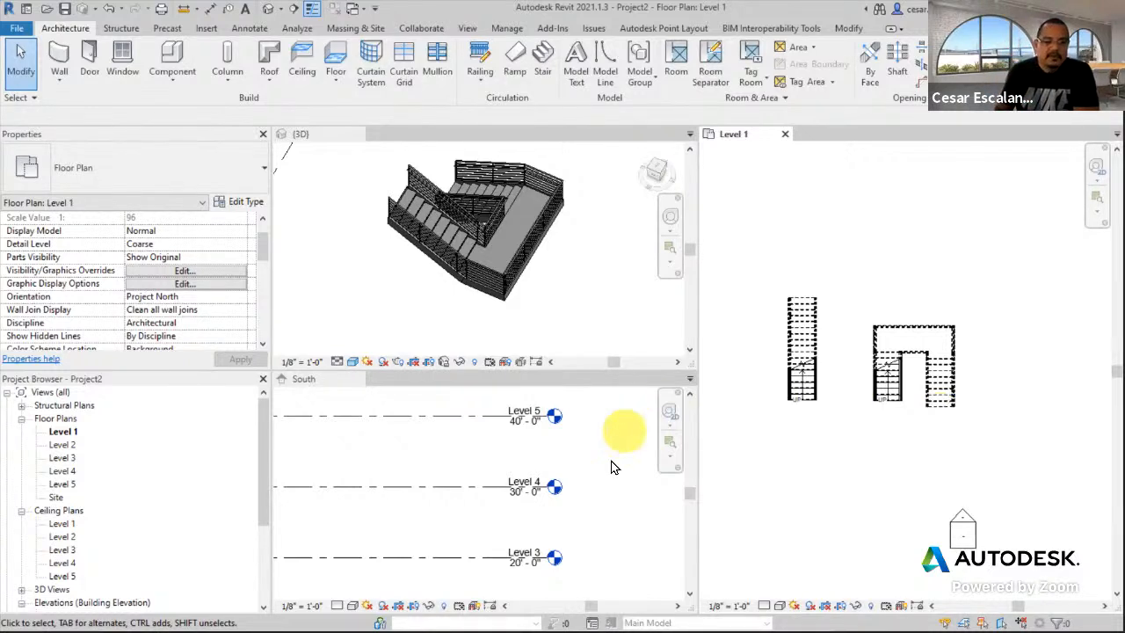
{"action": "scroll", "coordinate": [620, 475], "scroll_direction": "down", "scroll_amount": 2}
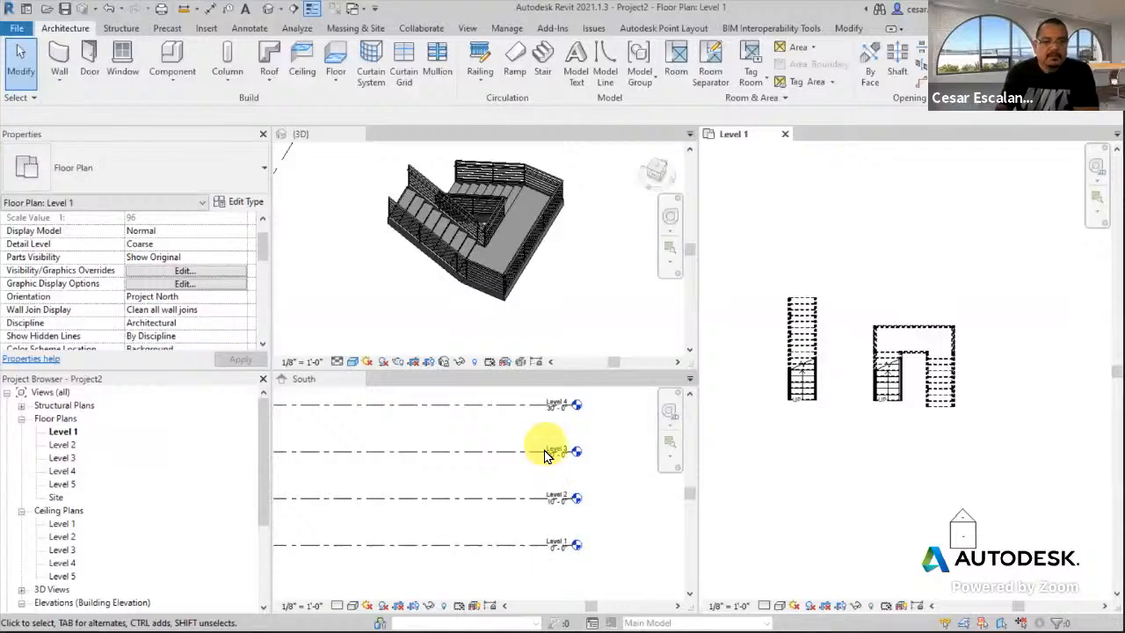
{"action": "middle_click_drag", "start_coordinate": [985, 442], "coordinate": [873, 463]}
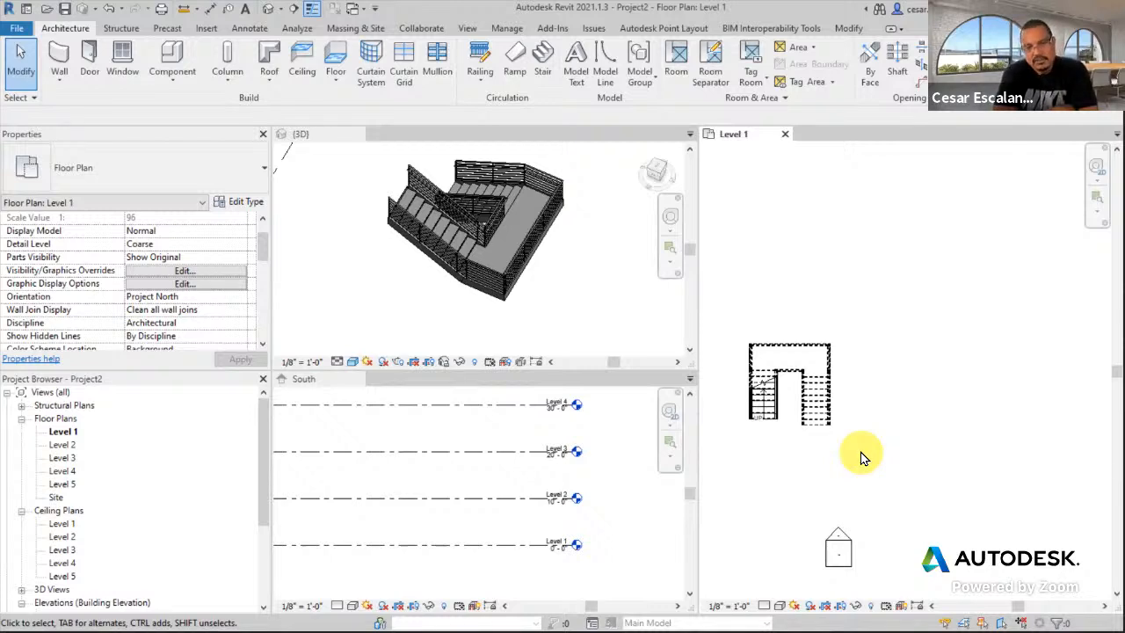
{"action": "scroll", "coordinate": [967, 387], "scroll_direction": "up", "scroll_amount": 2}
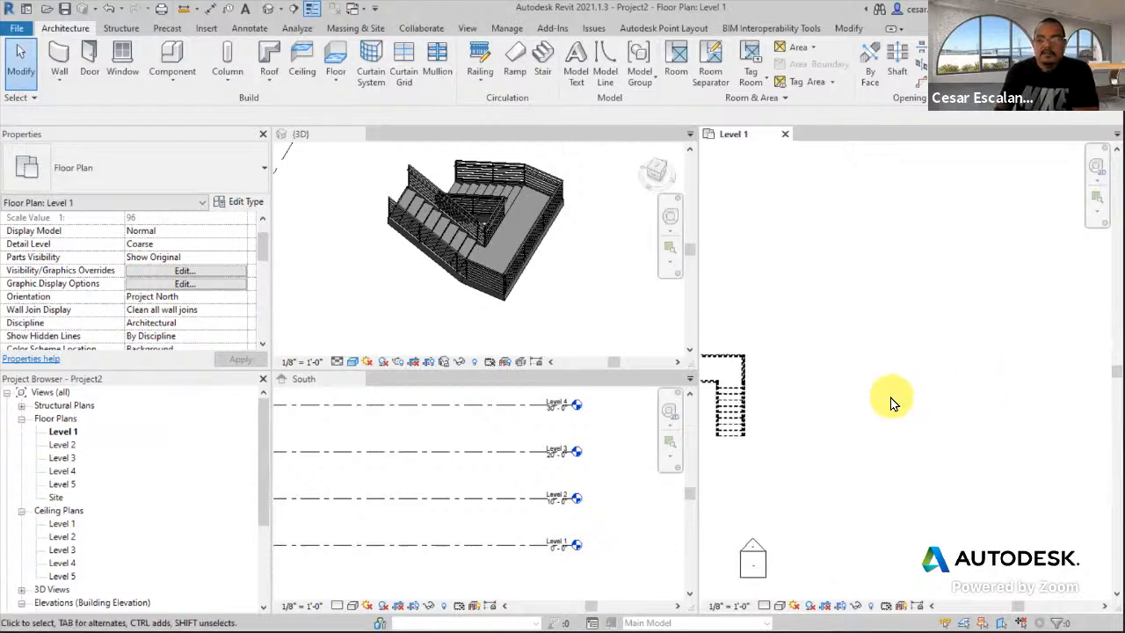
{"action": "scroll", "coordinate": [855, 440], "scroll_direction": "up", "scroll_amount": 2}
{"action": "middle_click_drag", "start_coordinate": [845, 457], "coordinate": [866, 481]}
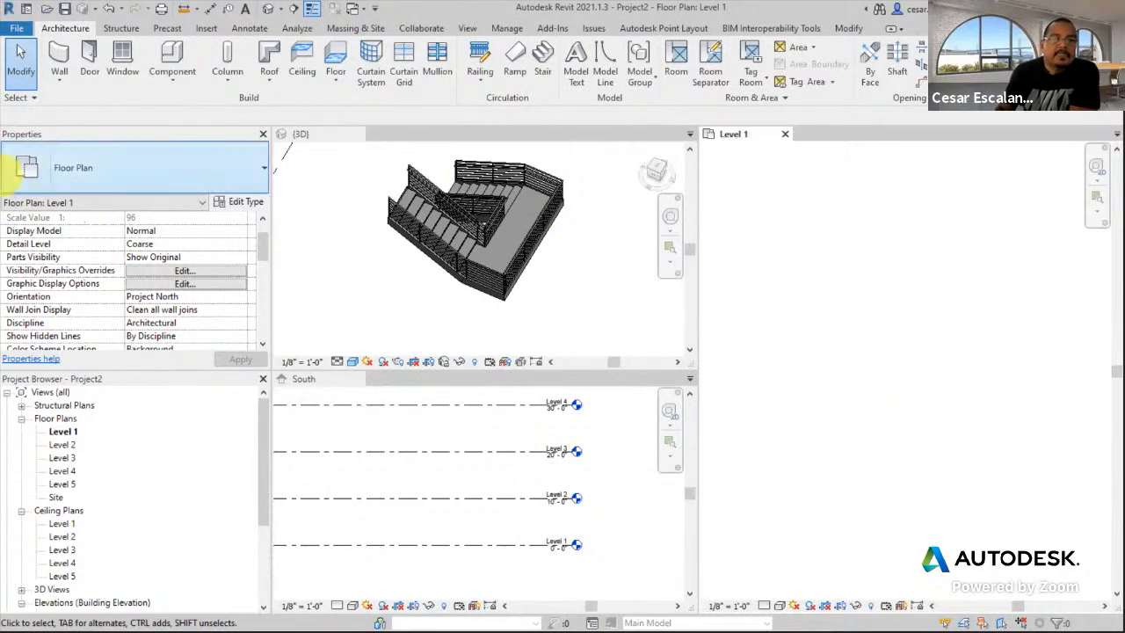
- Start a new stair and draw its first run of 9 risers
{"action": "left_click", "coordinate": [546, 58]}
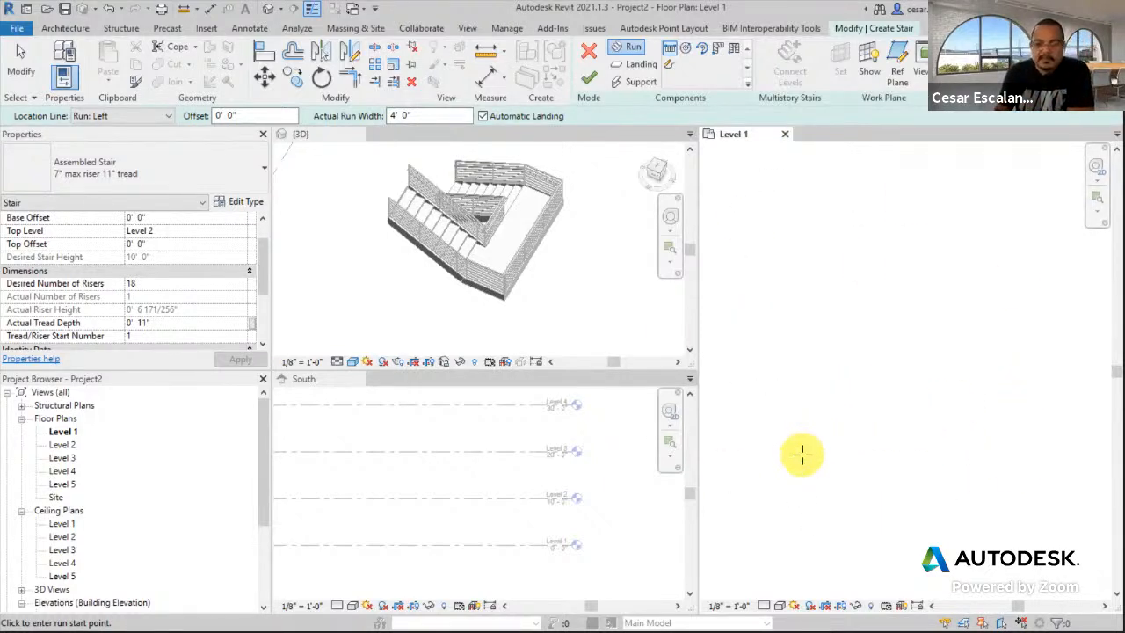
{"action": "left_click", "coordinate": [813, 481]}
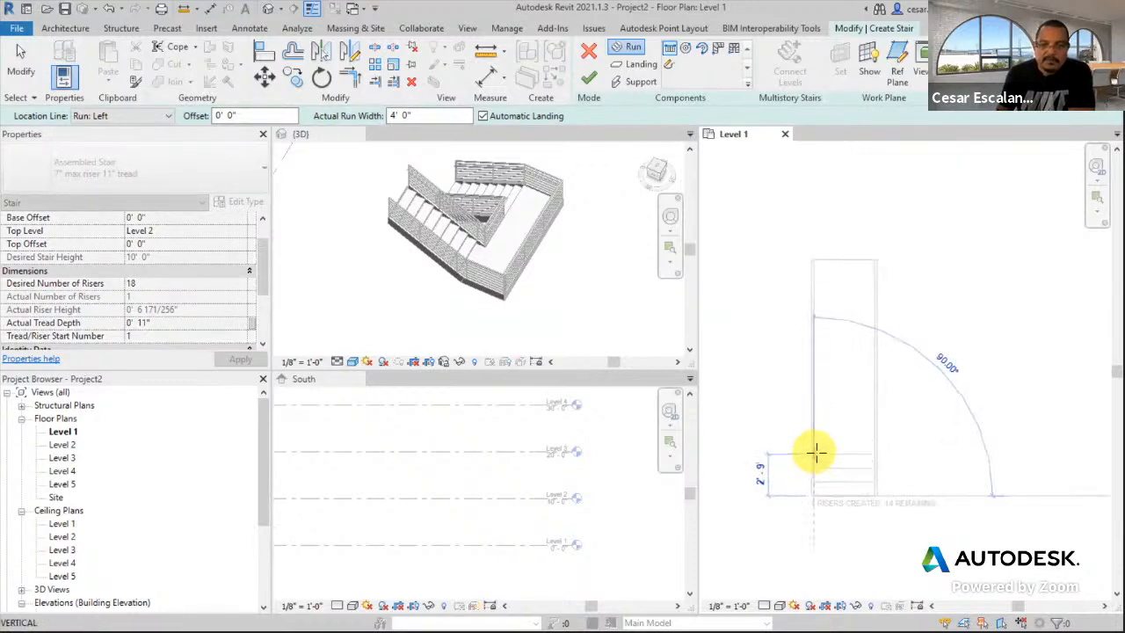
{"action": "scroll", "coordinate": [815, 452], "scroll_direction": "up", "scroll_amount": 2}
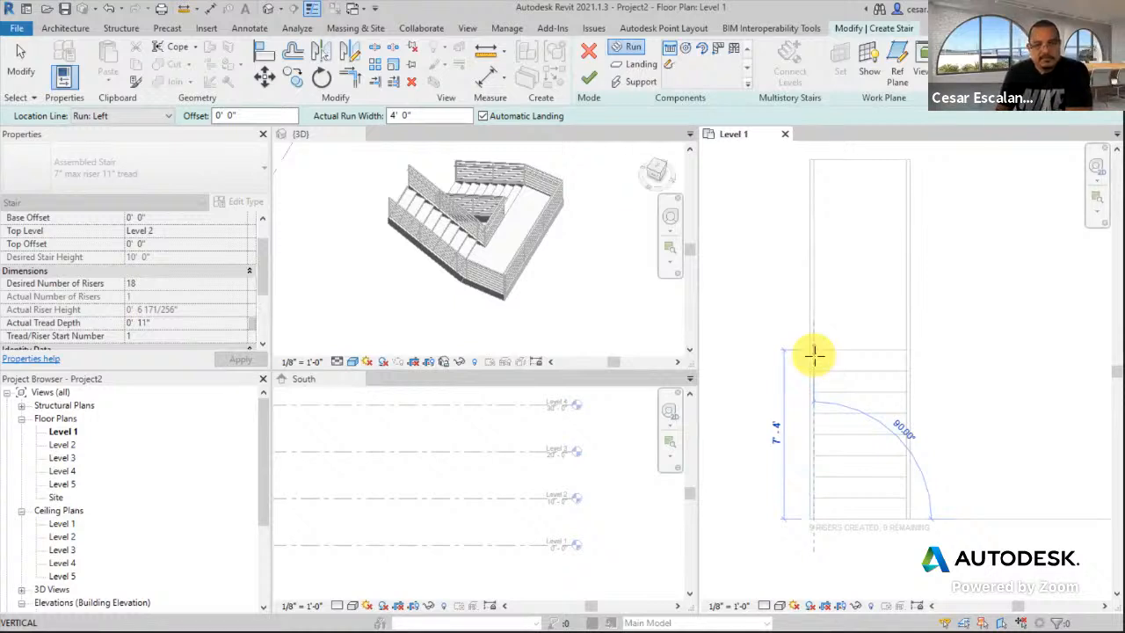
{"action": "left_click", "coordinate": [814, 354]}
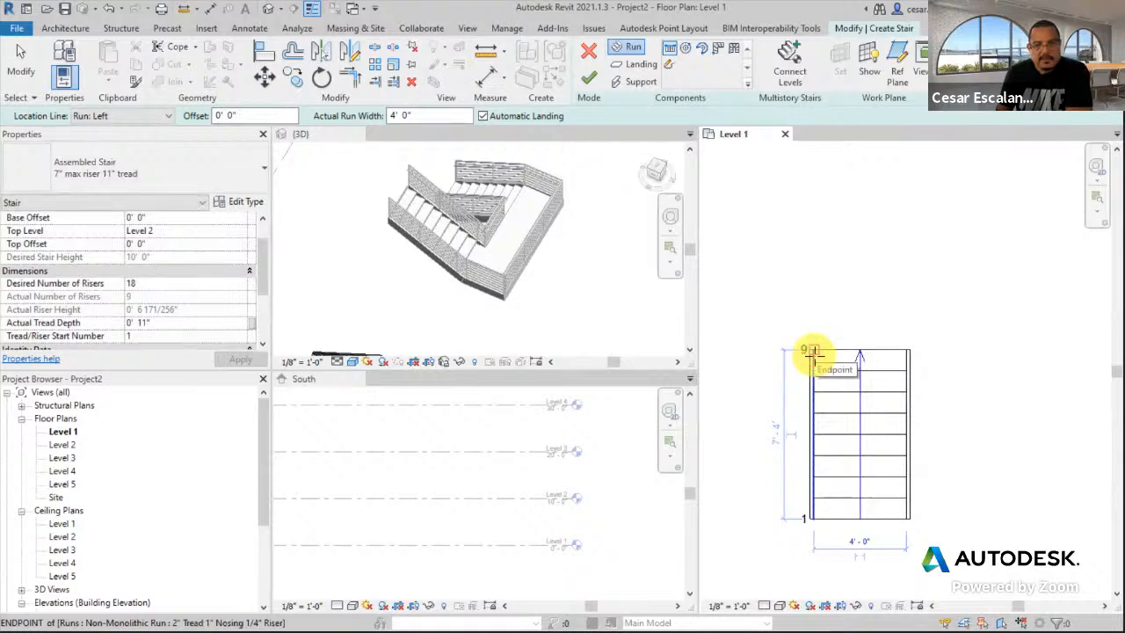
- Draw the second 9-riser run beside the first with a landing, and finish the stair
{"action": "middle_click_drag", "start_coordinate": [959, 361], "coordinate": [870, 357]}
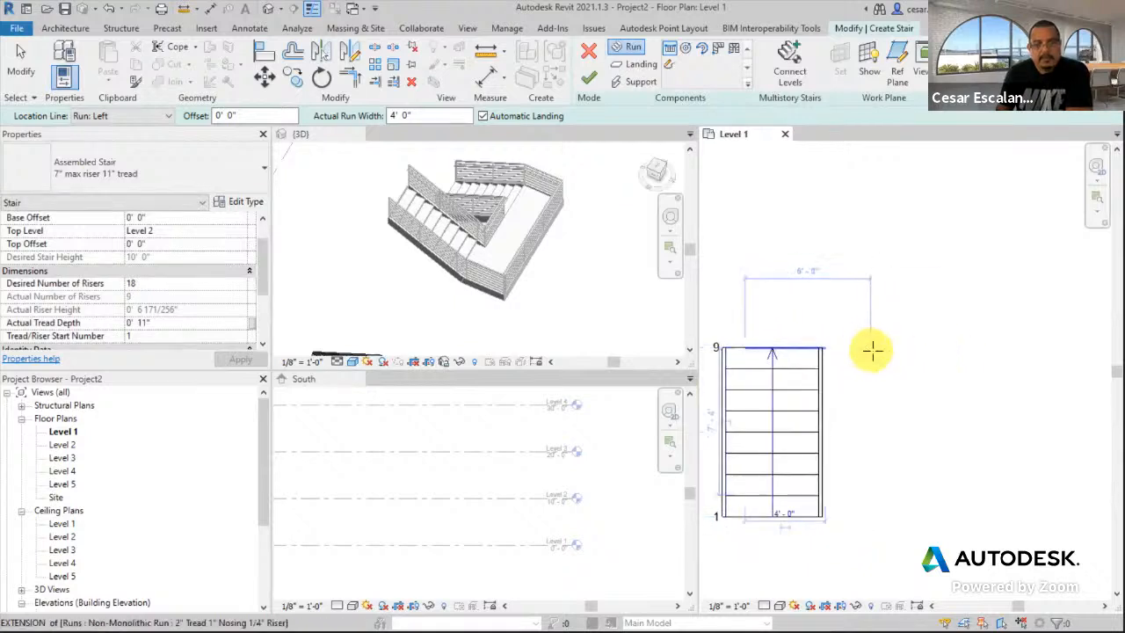
{"action": "scroll", "coordinate": [870, 350], "scroll_direction": "down", "scroll_amount": 1}
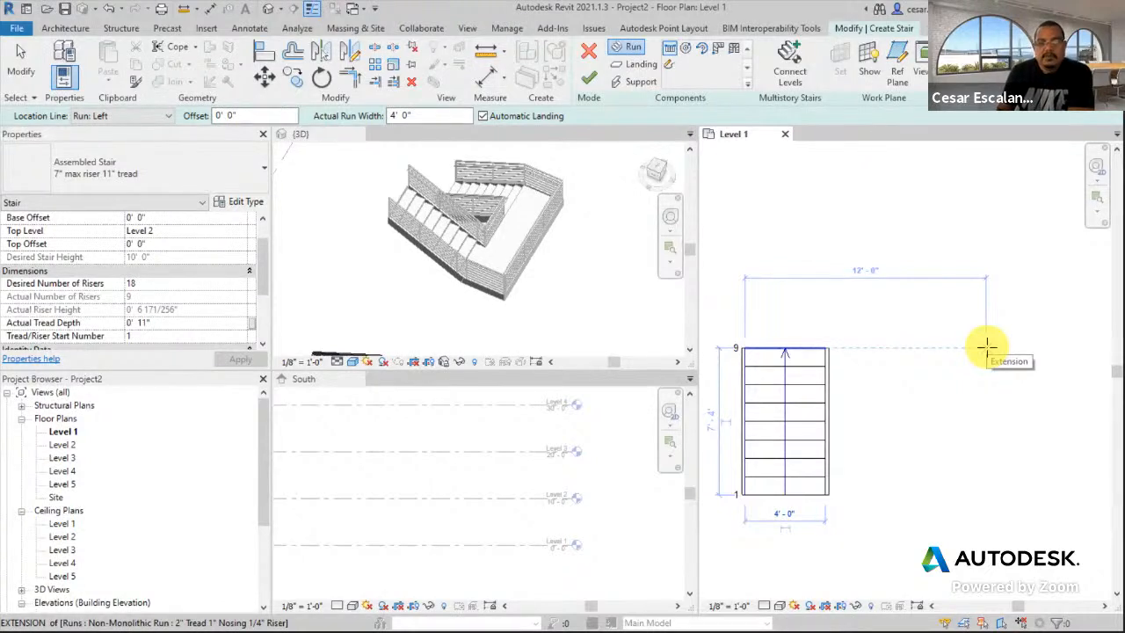
{"action": "left_click", "coordinate": [986, 346]}
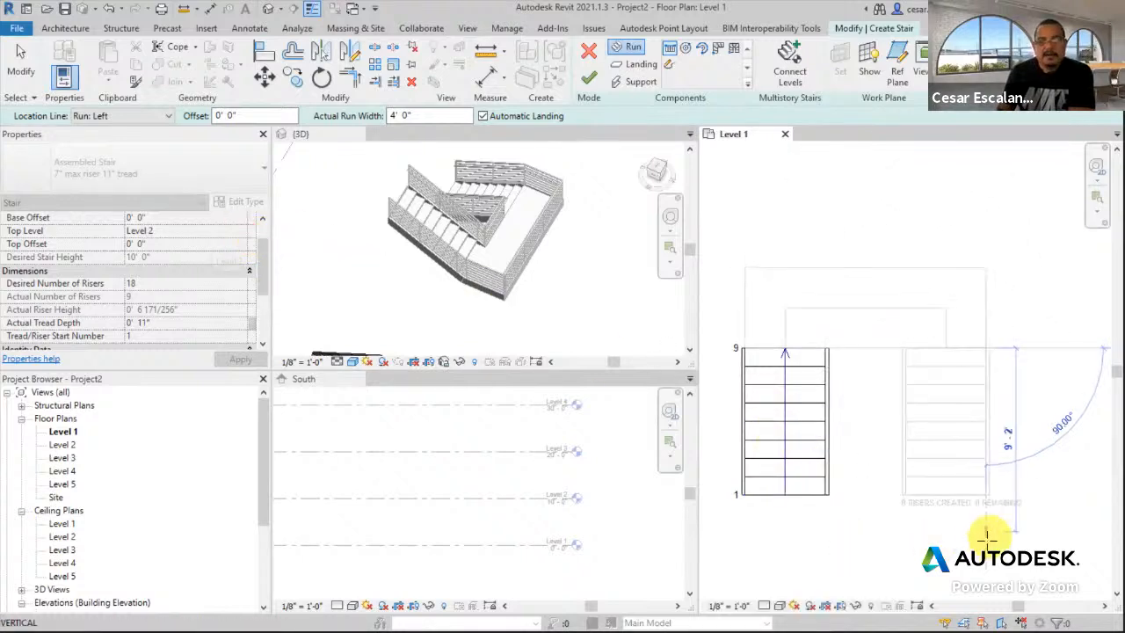
{"action": "left_click", "coordinate": [984, 523]}
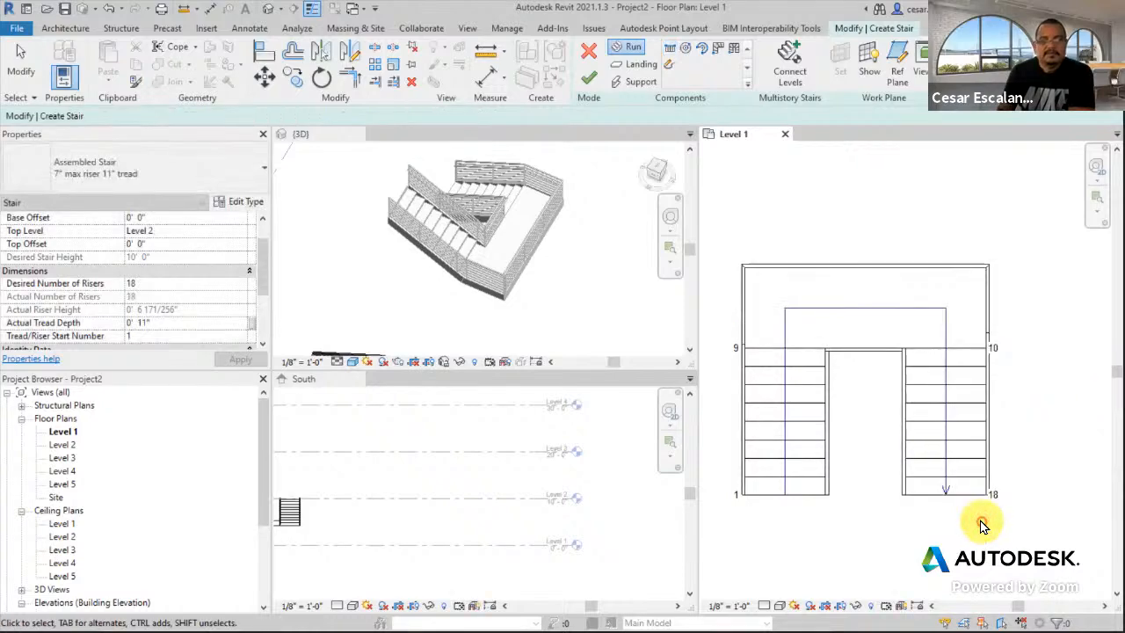
{"action": "left_click", "coordinate": [589, 85]}
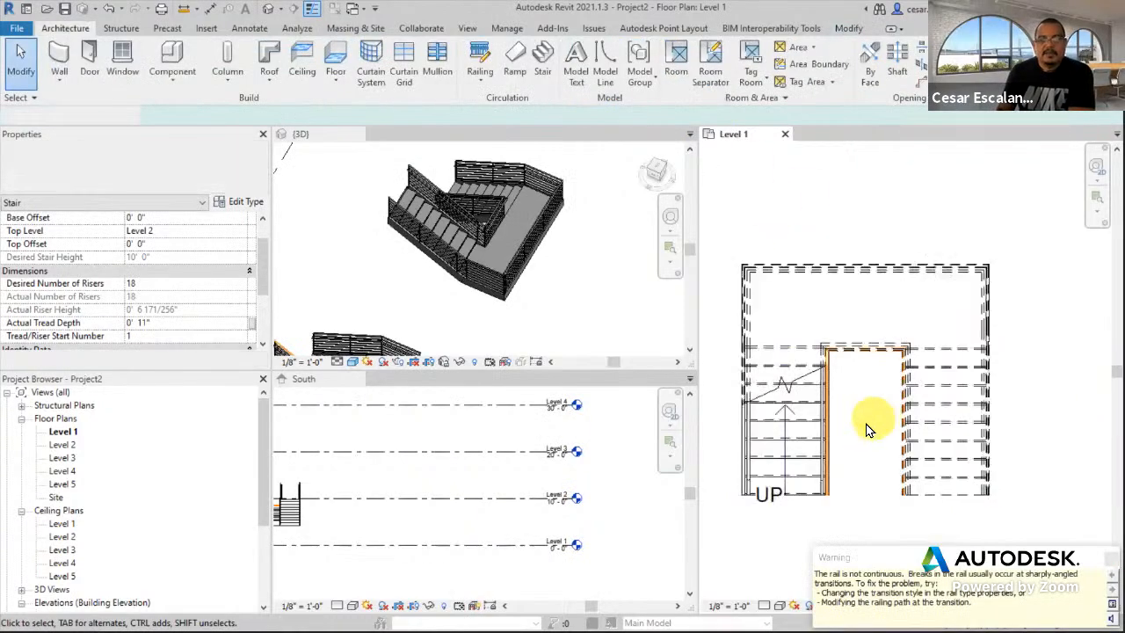
{"action": "scroll", "coordinate": [854, 502], "scroll_direction": "down", "scroll_amount": 2}
- Start a stair in empty space with Top Level set to Level 3 and 36 desired risers
{"action": "middle_click_drag", "start_coordinate": [931, 421], "coordinate": [724, 360]}
{"action": "middle_click_drag", "start_coordinate": [859, 406], "coordinate": [866, 469]}
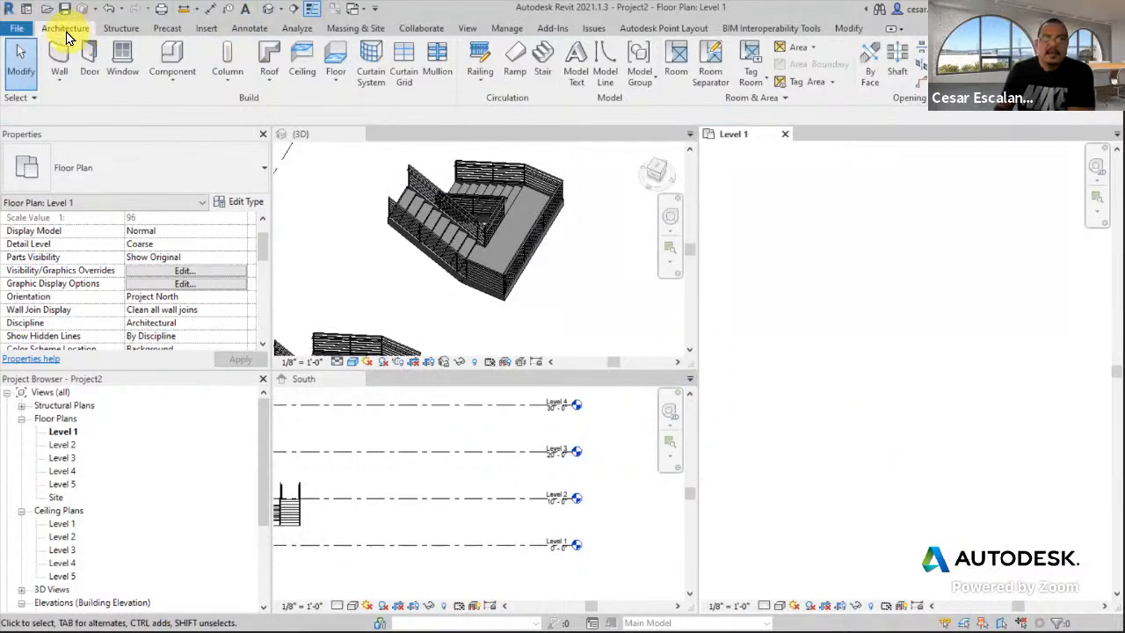
{"action": "left_click", "coordinate": [542, 60]}
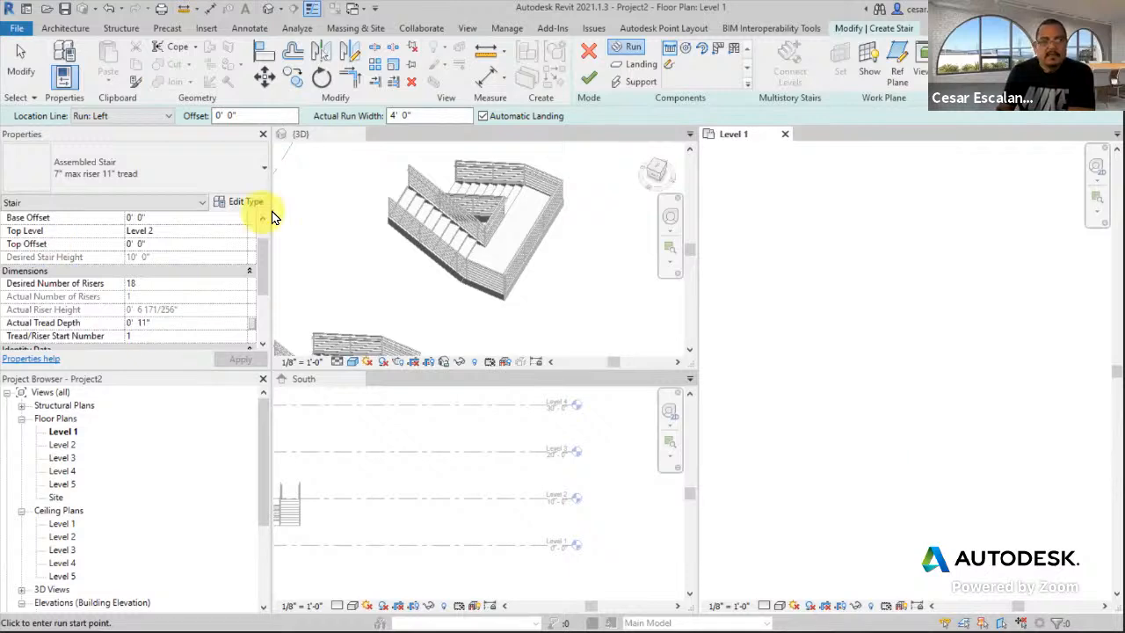
{"action": "scroll", "coordinate": [264, 252], "scroll_direction": "up", "scroll_amount": 2}
{"action": "left_click", "coordinate": [239, 256]}
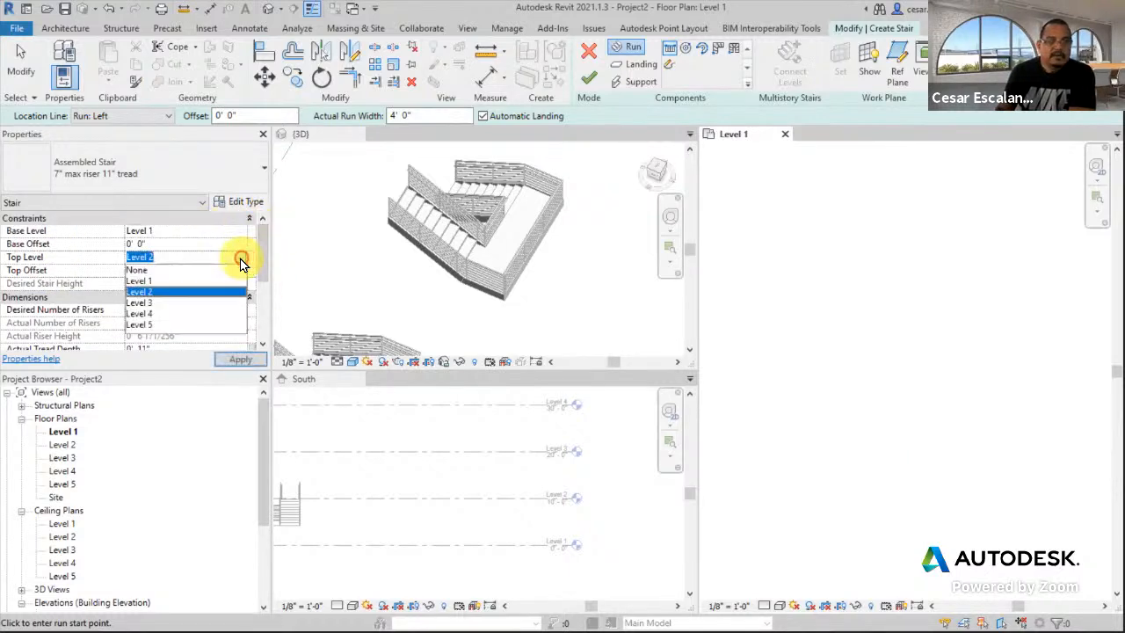
{"action": "left_click", "coordinate": [149, 303]}
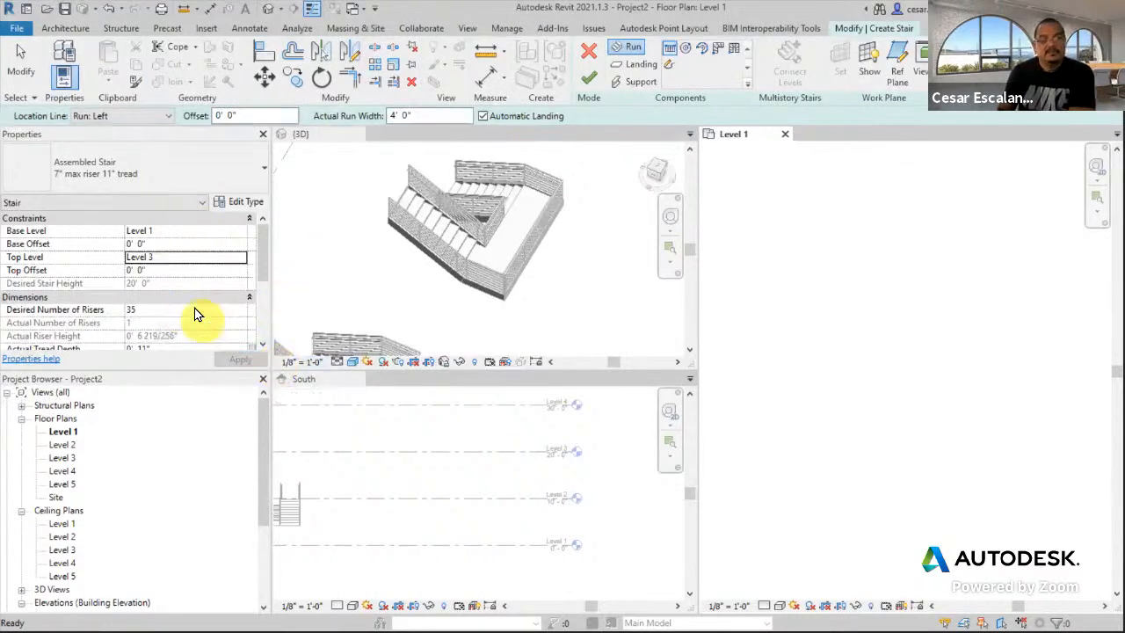
{"action": "left_click", "coordinate": [157, 310]}
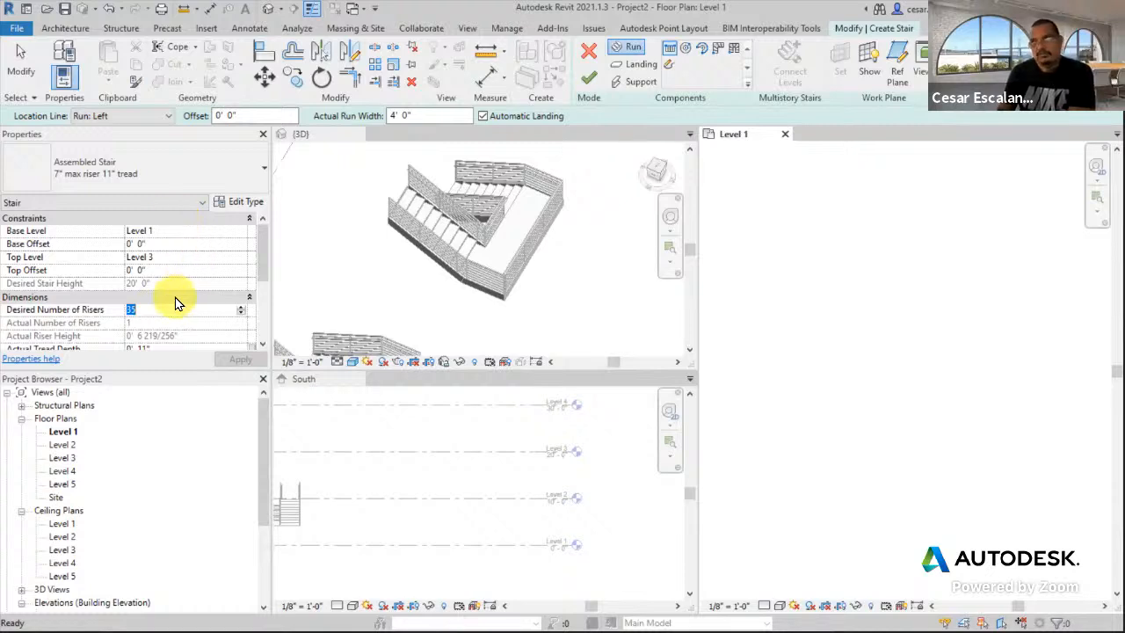
{"action": "left_click", "coordinate": [187, 271]}
{"action": "left_click", "coordinate": [159, 310]}
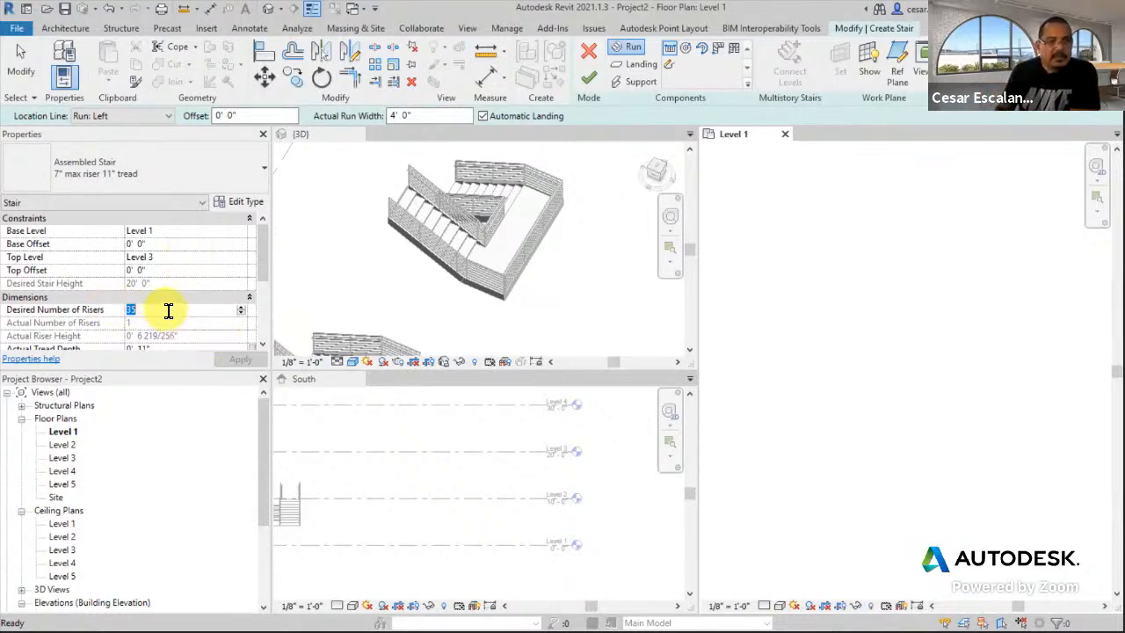
{"action": "type", "text": "36"}
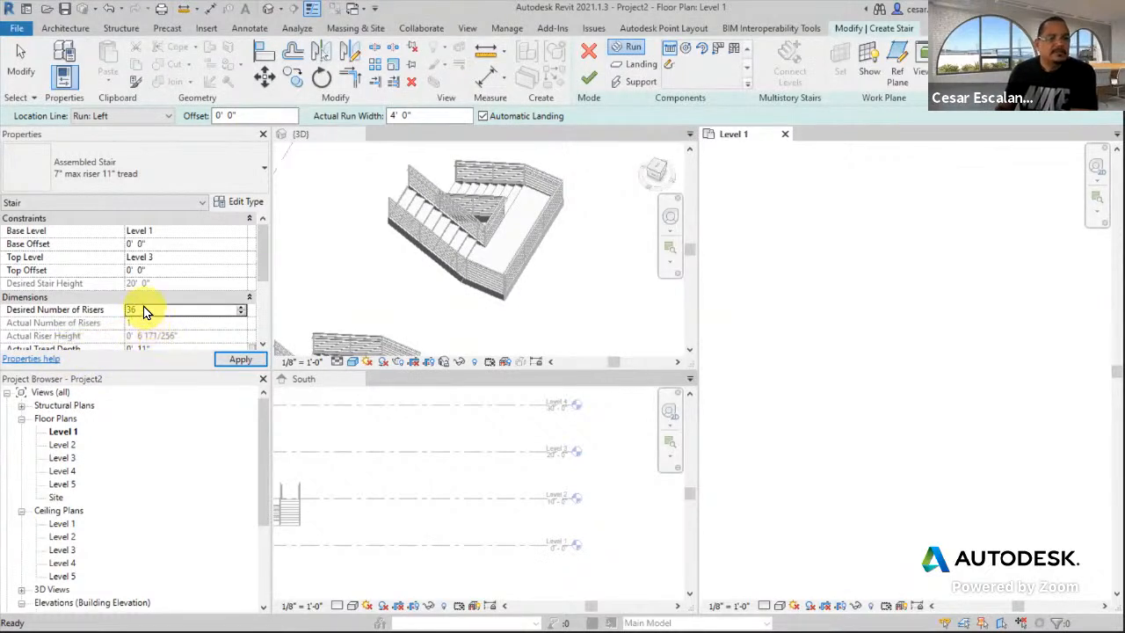
{"action": "left_click", "coordinate": [161, 312]}
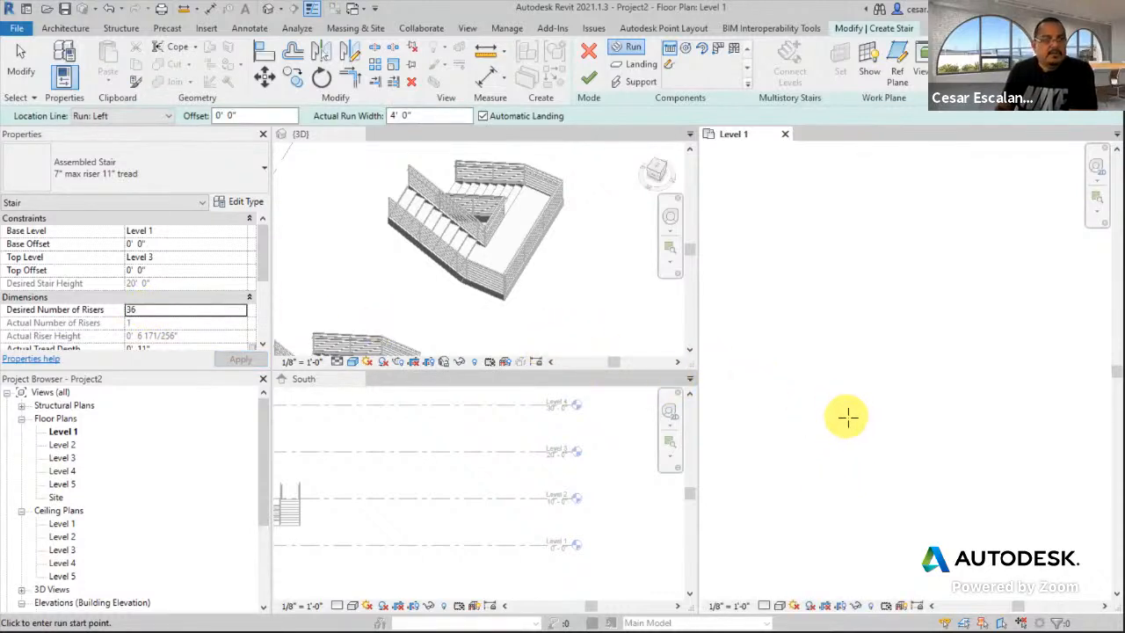
- Draw the first 9-riser run and a second run to the right with a landing
{"action": "left_click", "coordinate": [824, 490]}
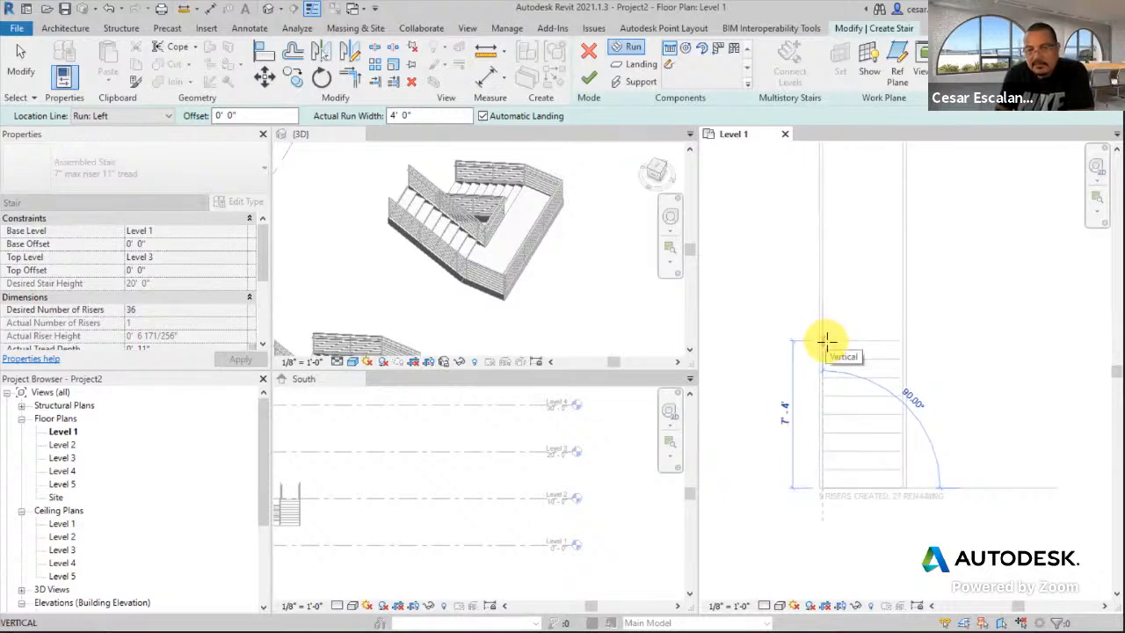
{"action": "left_click", "coordinate": [826, 341]}
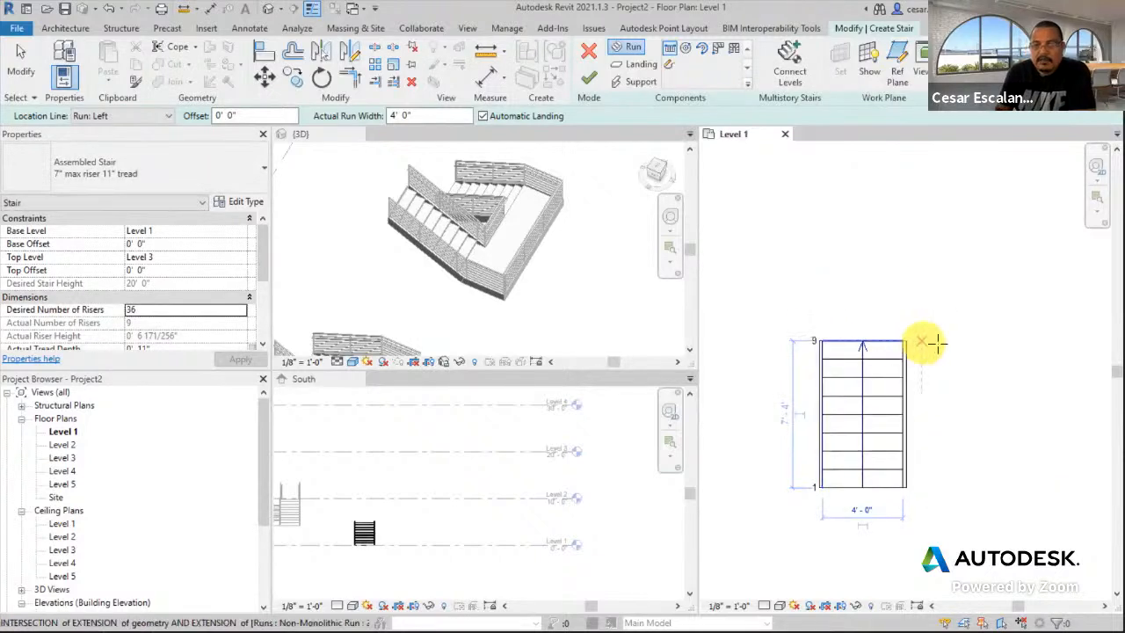
{"action": "left_click", "coordinate": [1063, 342]}
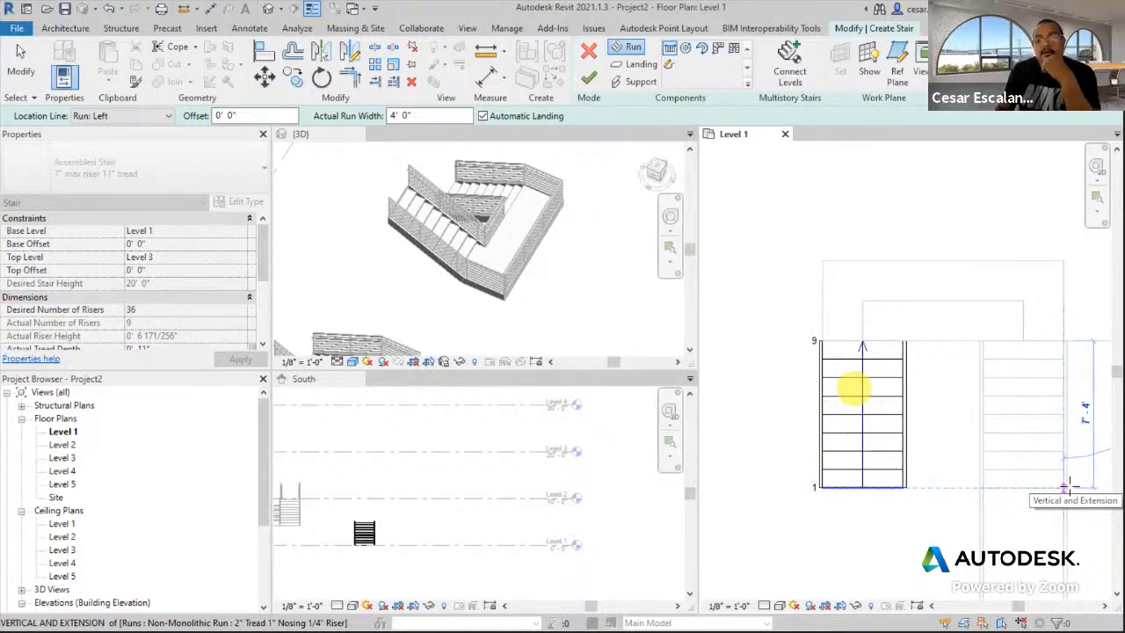
{"action": "left_click", "coordinate": [1067, 485]}
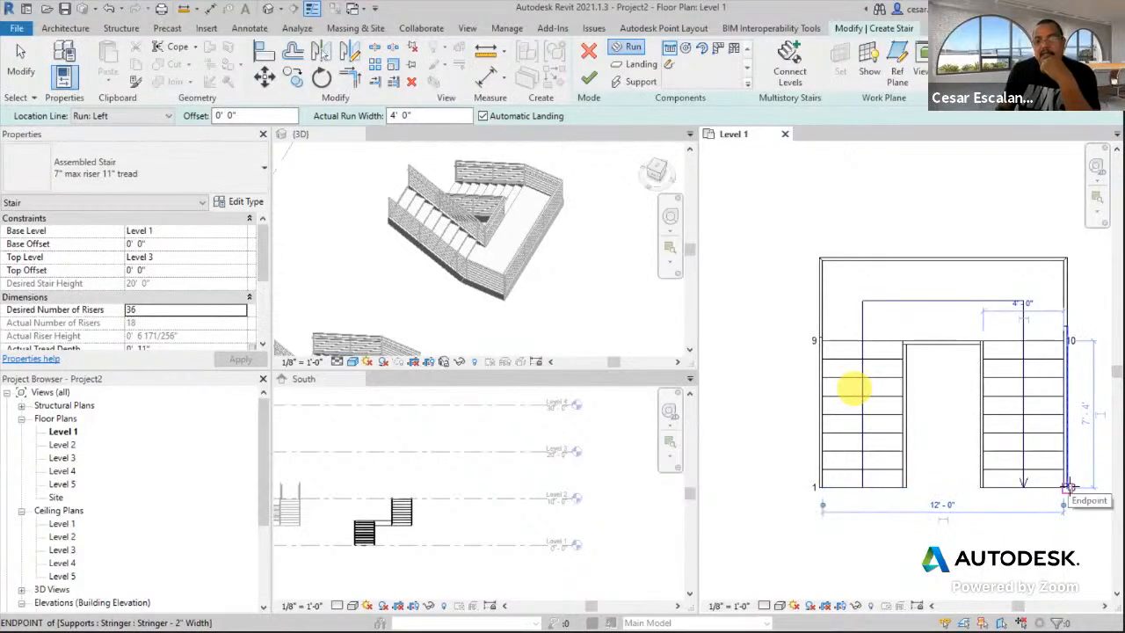
- Add the third and fourth runs to reach all 36 risers, then finish the stair
{"action": "left_click", "coordinate": [822, 488]}
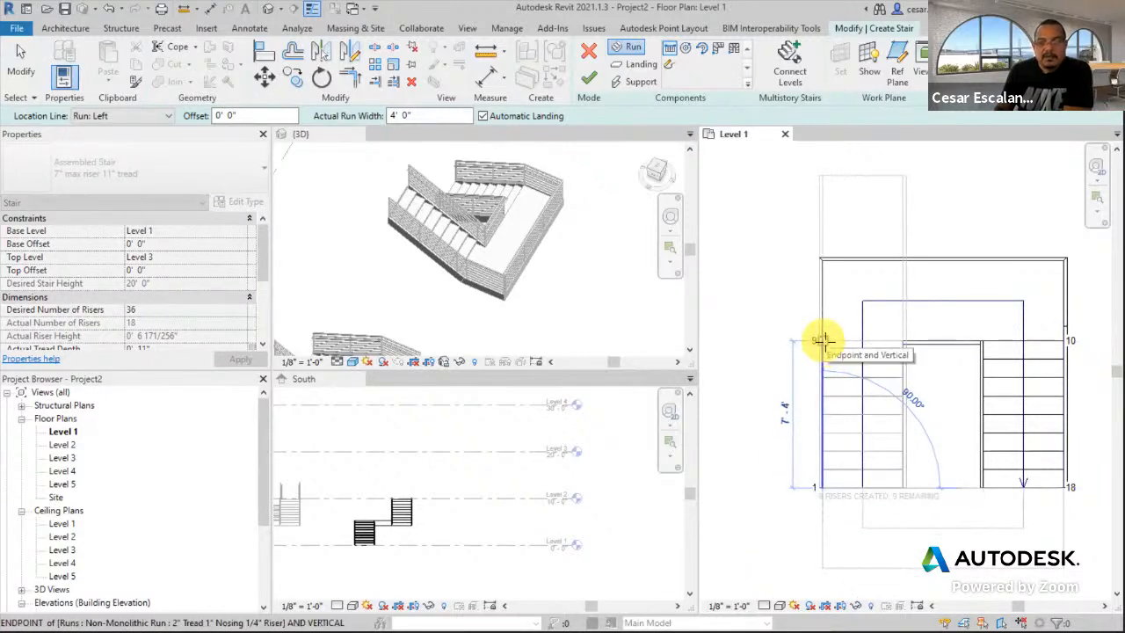
{"action": "left_click", "coordinate": [822, 340]}
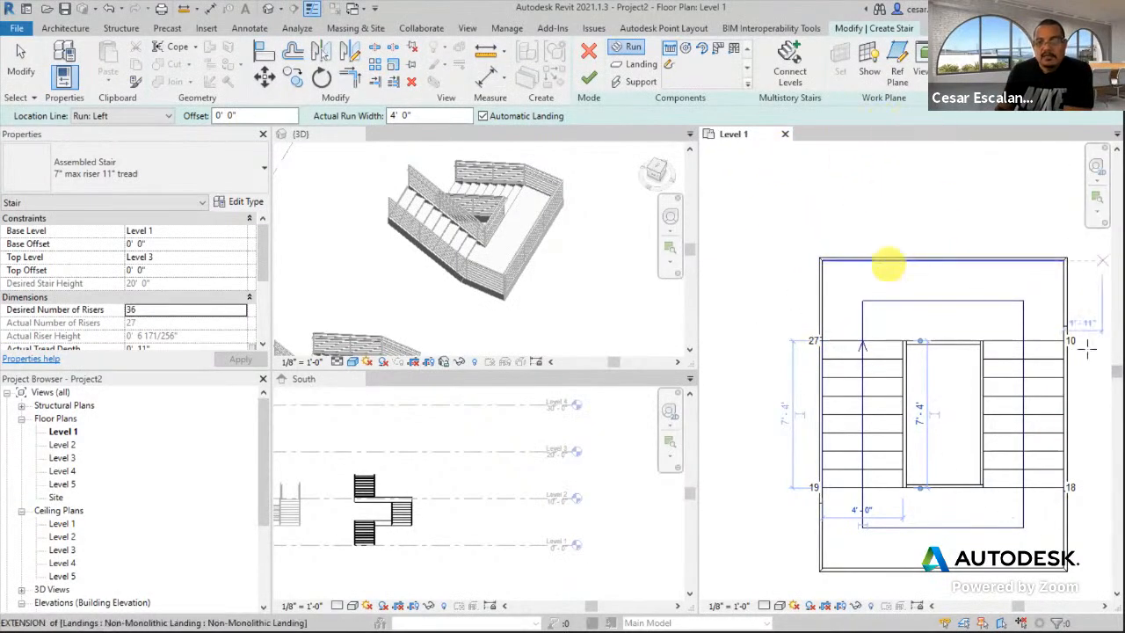
{"action": "scroll", "coordinate": [858, 420], "scroll_direction": "down", "scroll_amount": 1}
{"action": "scroll", "coordinate": [863, 405], "scroll_direction": "up", "scroll_amount": 1}
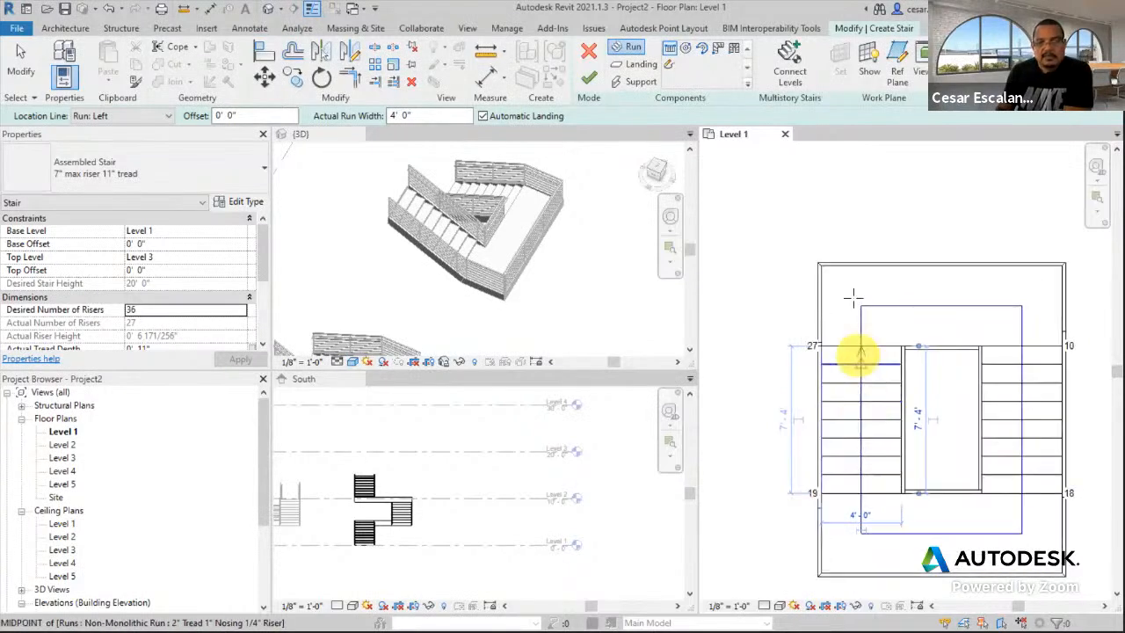
{"action": "left_click", "coordinate": [1070, 341]}
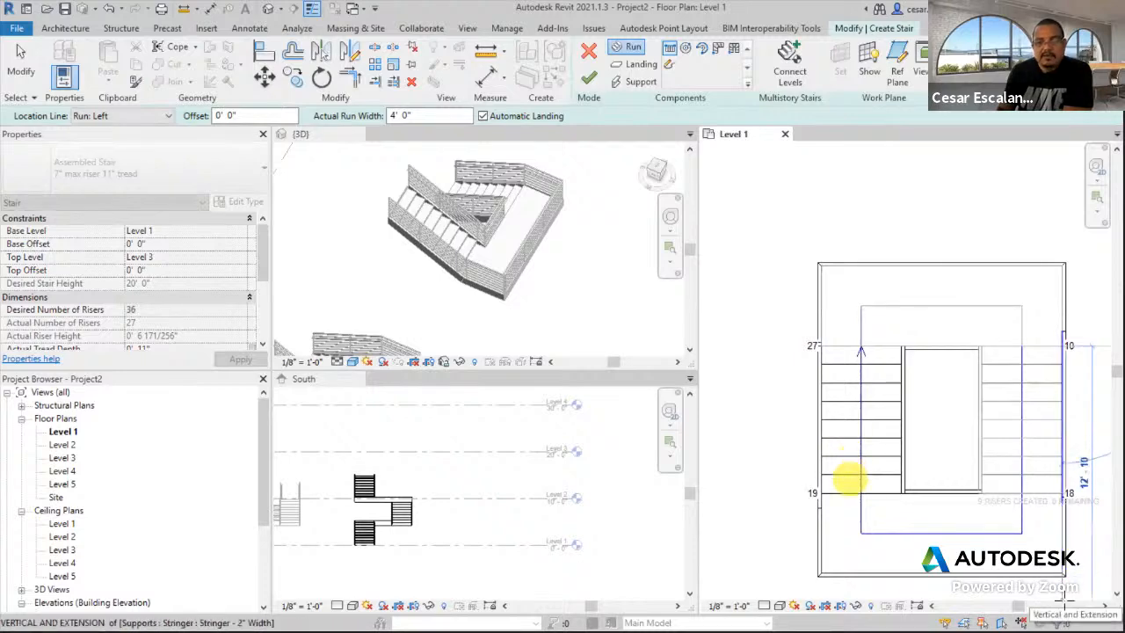
{"action": "left_click", "coordinate": [848, 479]}
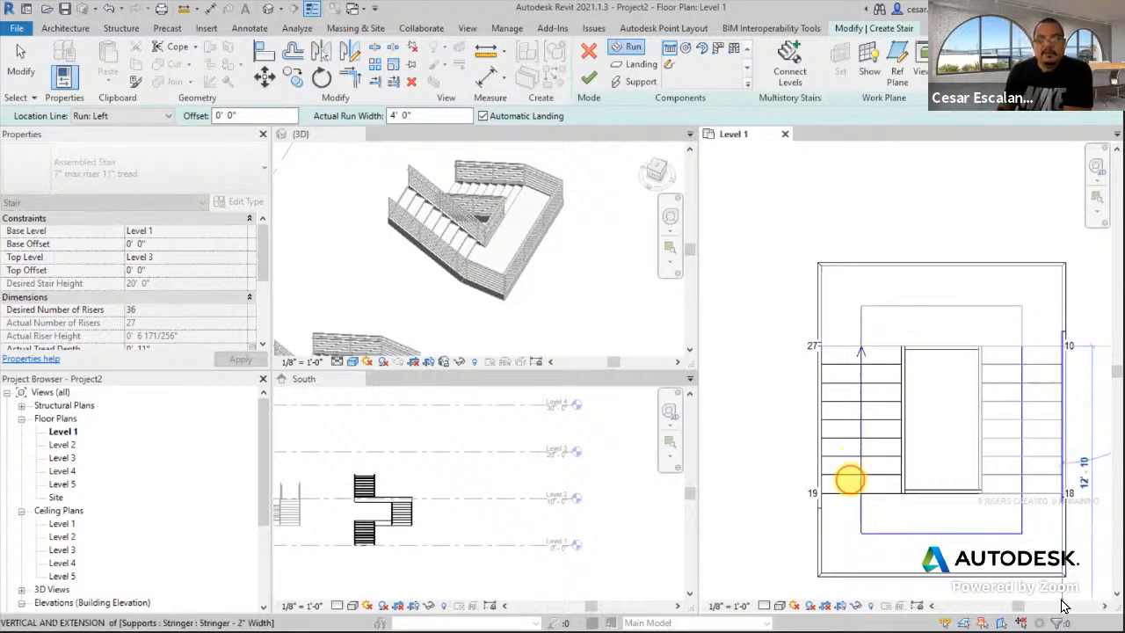
{"action": "left_click", "coordinate": [590, 79]}
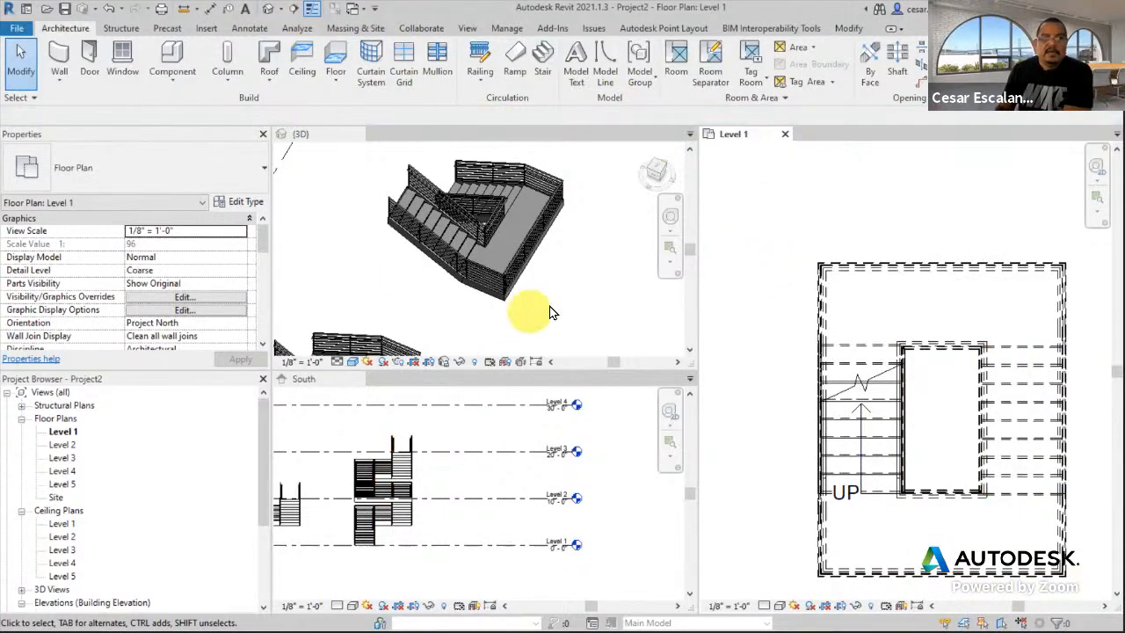
- Orbit the 3D view and select the railing to confirm it is Guardrail - Pipe
{"action": "scroll", "coordinate": [547, 303], "scroll_direction": "down", "scroll_amount": 4}
{"action": "middle_click_drag", "start_coordinate": [548, 266], "coordinate": [553, 312], "text": "shift"}
{"action": "left_click", "coordinate": [445, 337]}
{"action": "scroll", "coordinate": [445, 344], "scroll_direction": "up", "scroll_amount": 3}
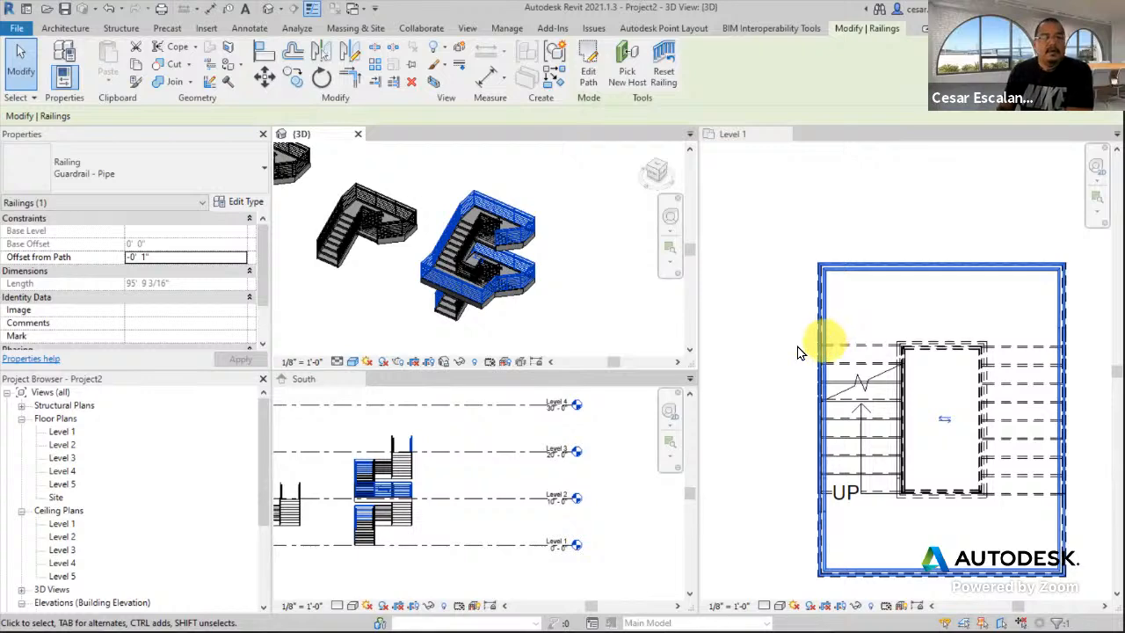
{"action": "scroll", "coordinate": [809, 350], "scroll_direction": "down", "scroll_amount": 2}
{"action": "scroll", "coordinate": [1020, 420], "scroll_direction": "down", "scroll_amount": 1}
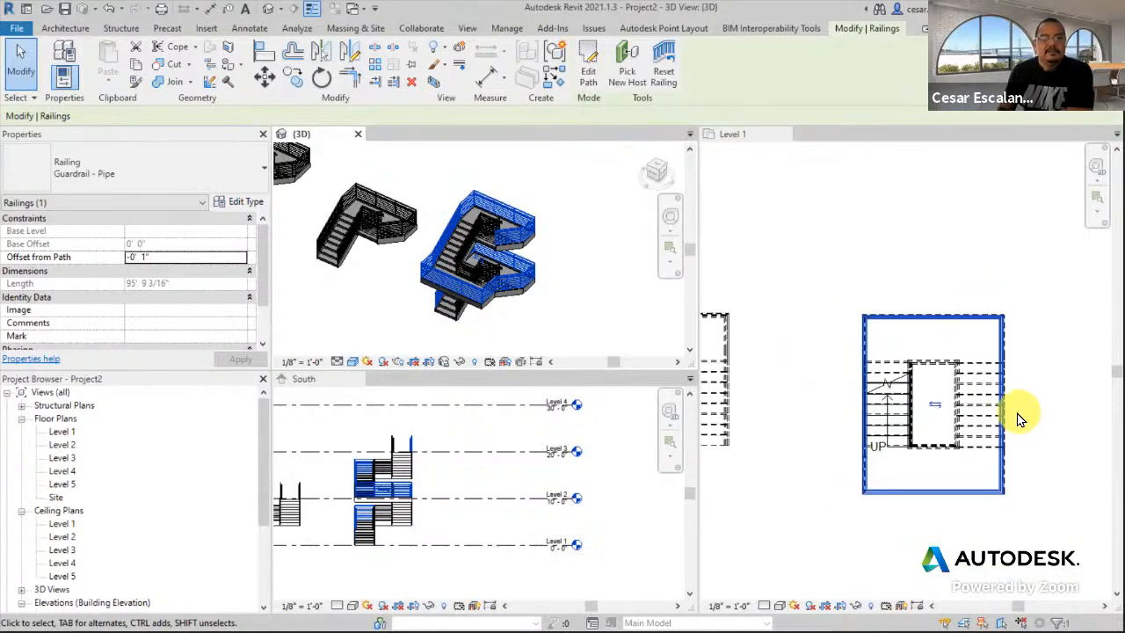
{"action": "left_click", "coordinate": [578, 311]}
- Pan the Level 1 plan to empty space and start a new stair
{"action": "left_click", "coordinate": [835, 494]}
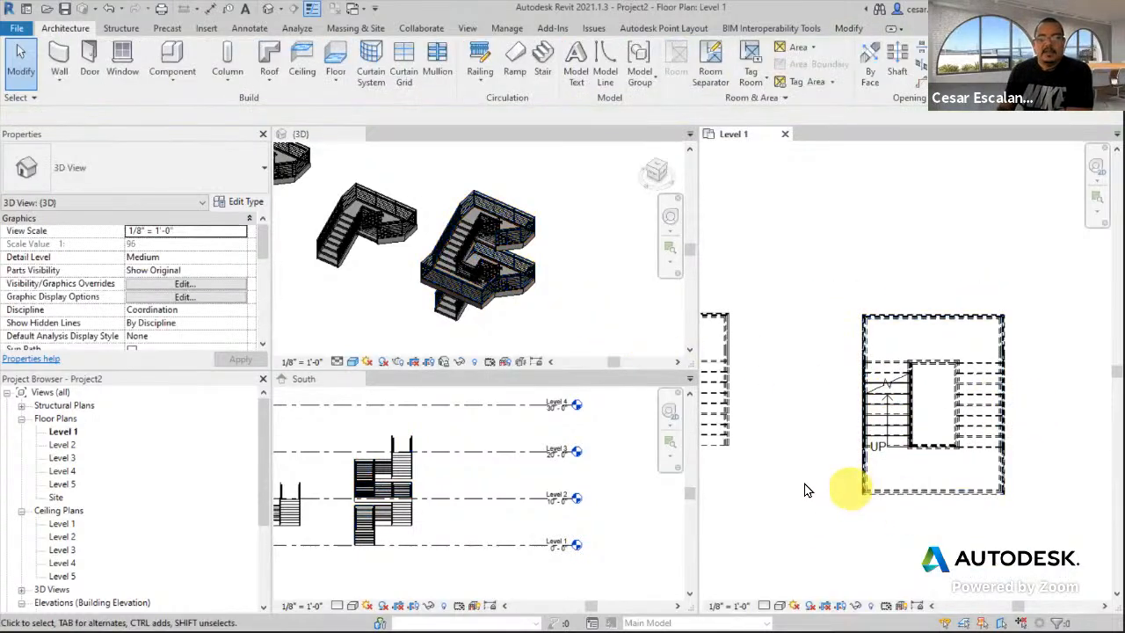
{"action": "scroll", "coordinate": [797, 491], "scroll_direction": "down", "scroll_amount": 2}
{"action": "middle_click_drag", "start_coordinate": [934, 453], "coordinate": [783, 412]}
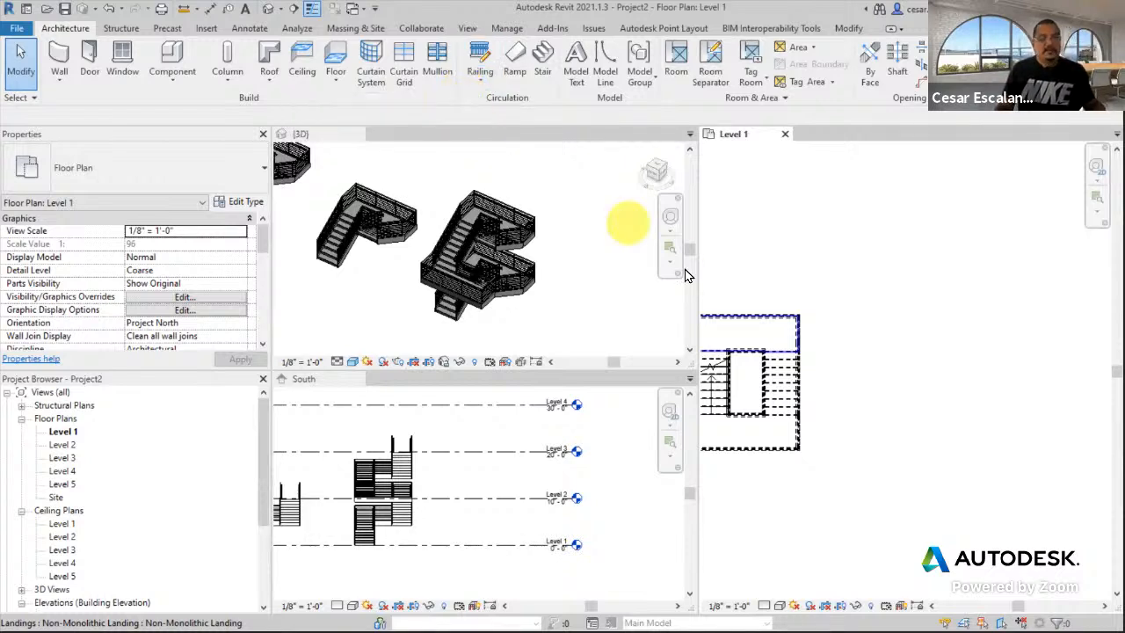
{"action": "scroll", "coordinate": [918, 407], "scroll_direction": "up", "scroll_amount": 2}
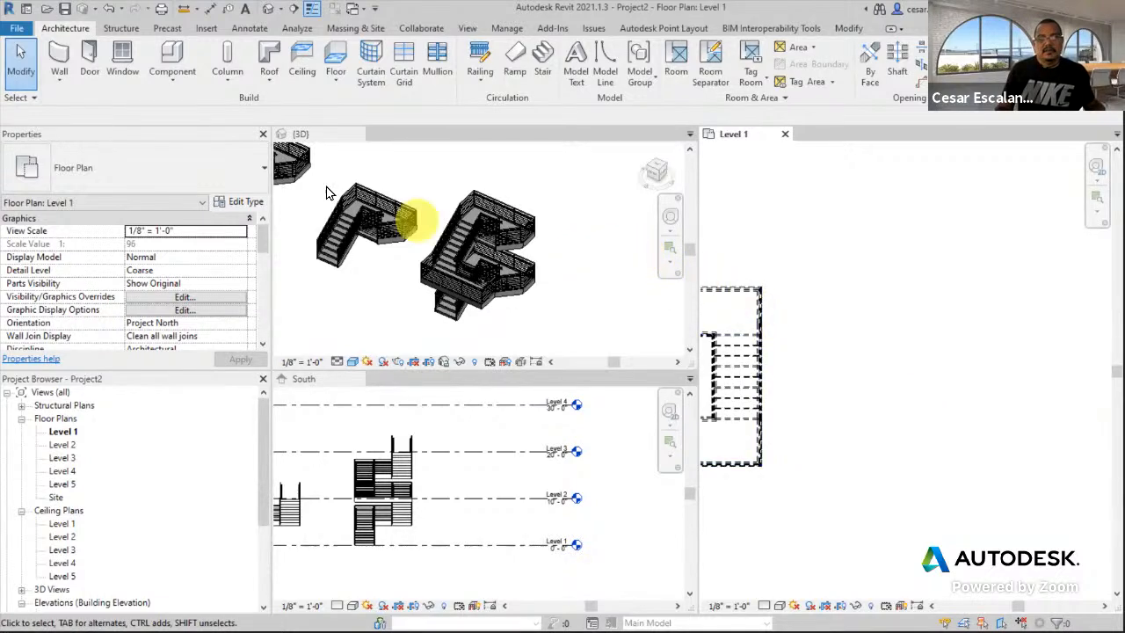
{"action": "scroll", "coordinate": [841, 374], "scroll_direction": "up", "scroll_amount": 1}
{"action": "middle_click_drag", "start_coordinate": [861, 379], "coordinate": [707, 352]}
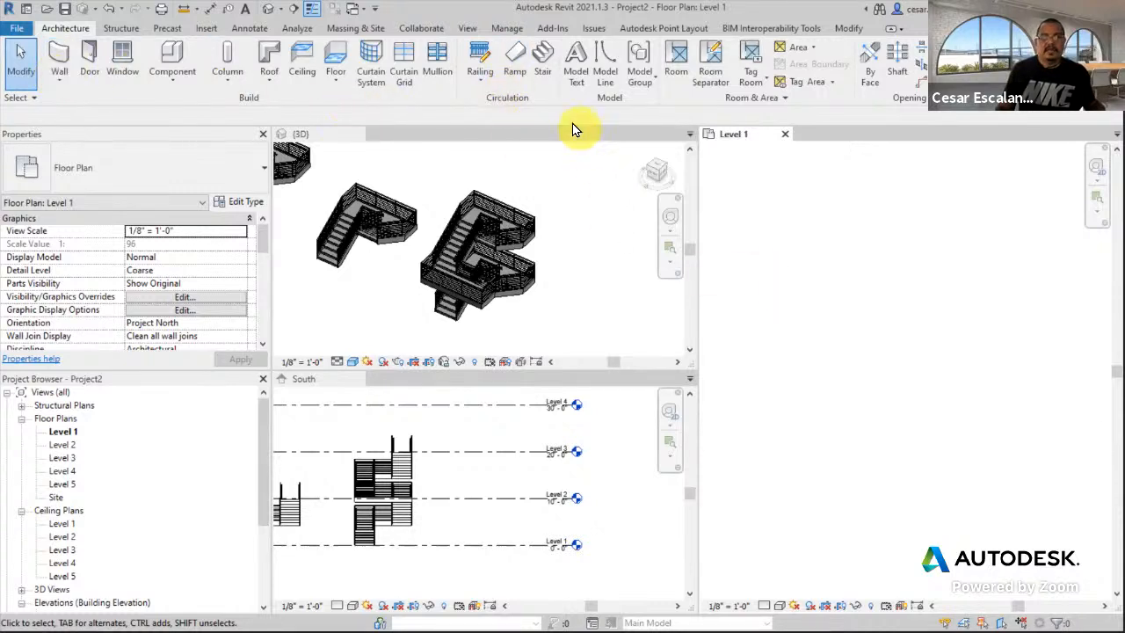
{"action": "left_click", "coordinate": [542, 66]}
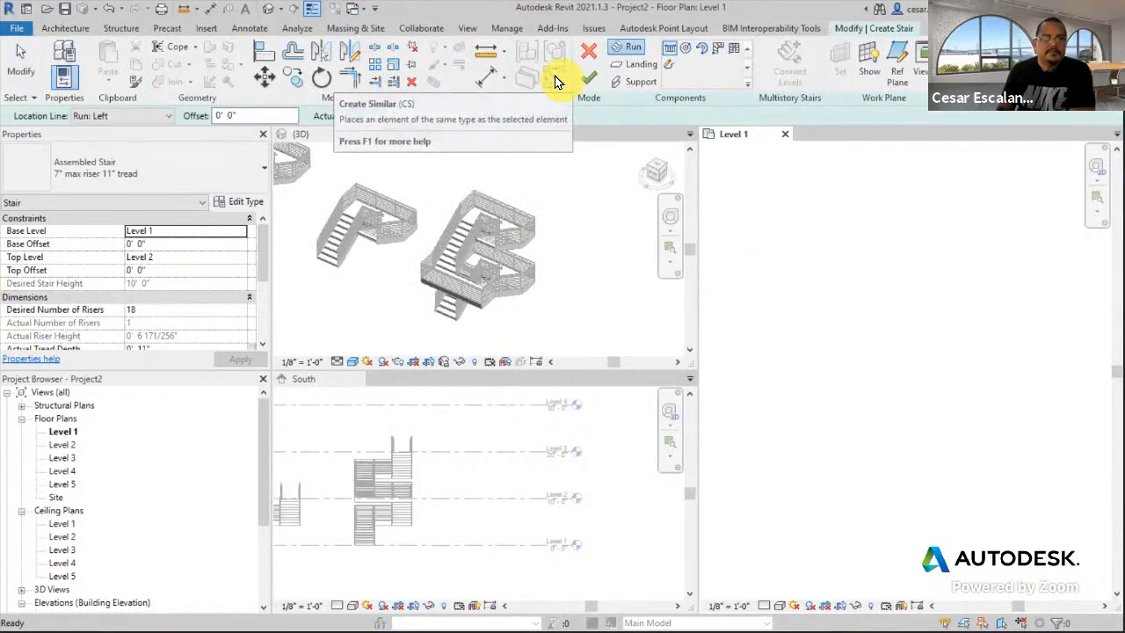
- Set the stair's Top Level to Level 3 and place the first run's start point
{"action": "left_click", "coordinate": [187, 258]}
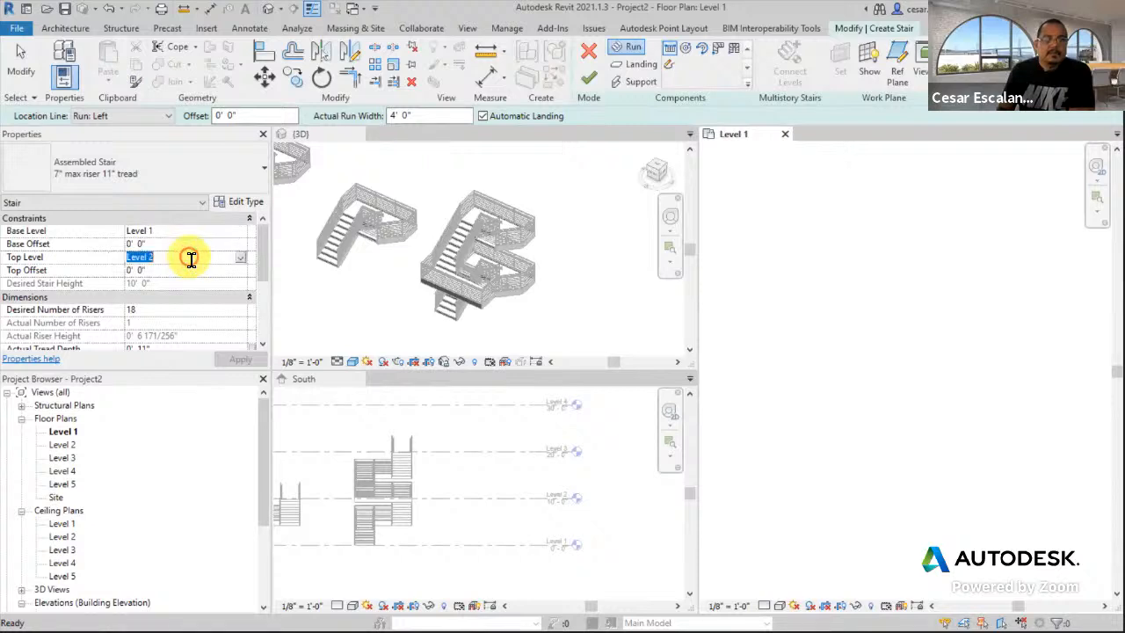
{"action": "left_click", "coordinate": [241, 257]}
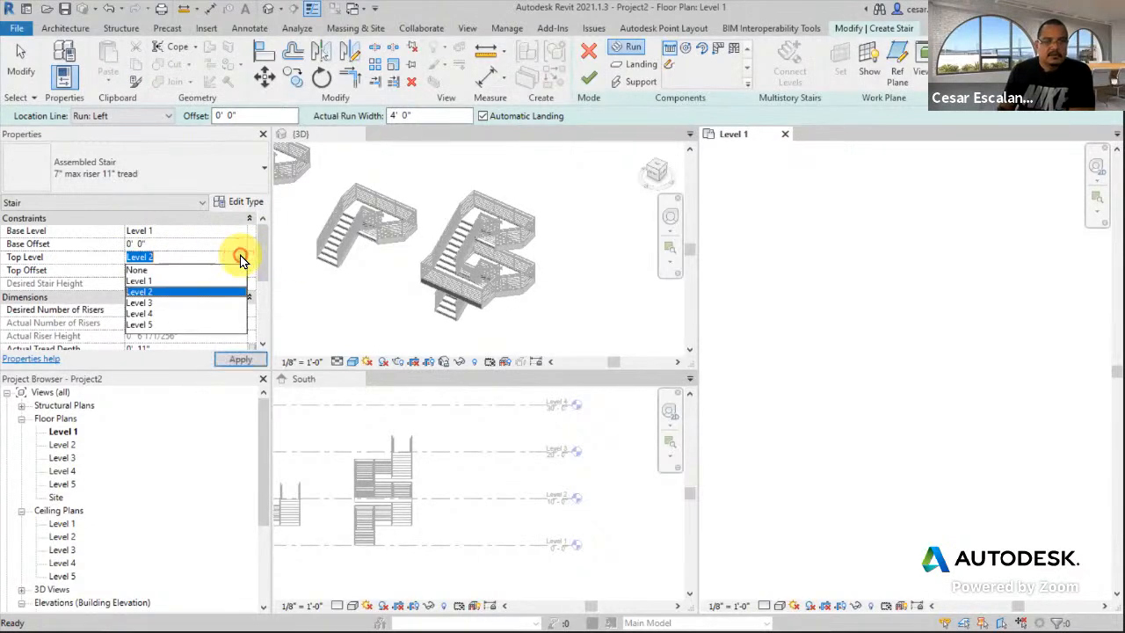
{"action": "left_click", "coordinate": [153, 303]}
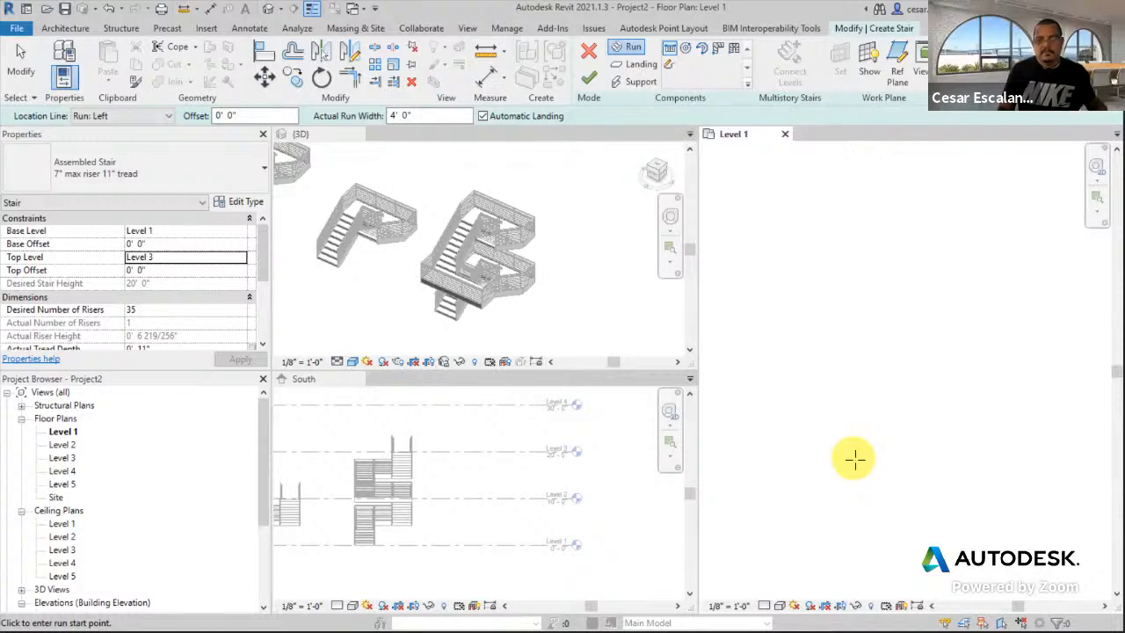
{"action": "left_click", "coordinate": [842, 450]}
- Draw three runs around a central opening: 12 risers first, totalling 35 risers
{"action": "middle_click_drag", "start_coordinate": [846, 368], "coordinate": [825, 444]}
{"action": "scroll", "coordinate": [821, 431], "scroll_direction": "down", "scroll_amount": 1}
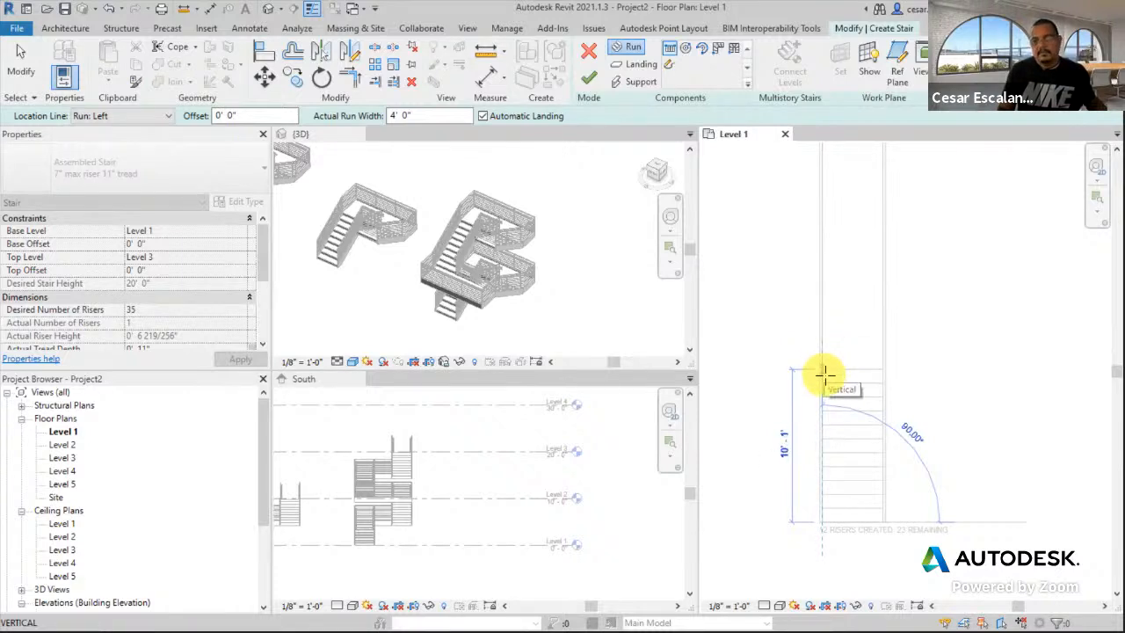
{"action": "left_click", "coordinate": [825, 375]}
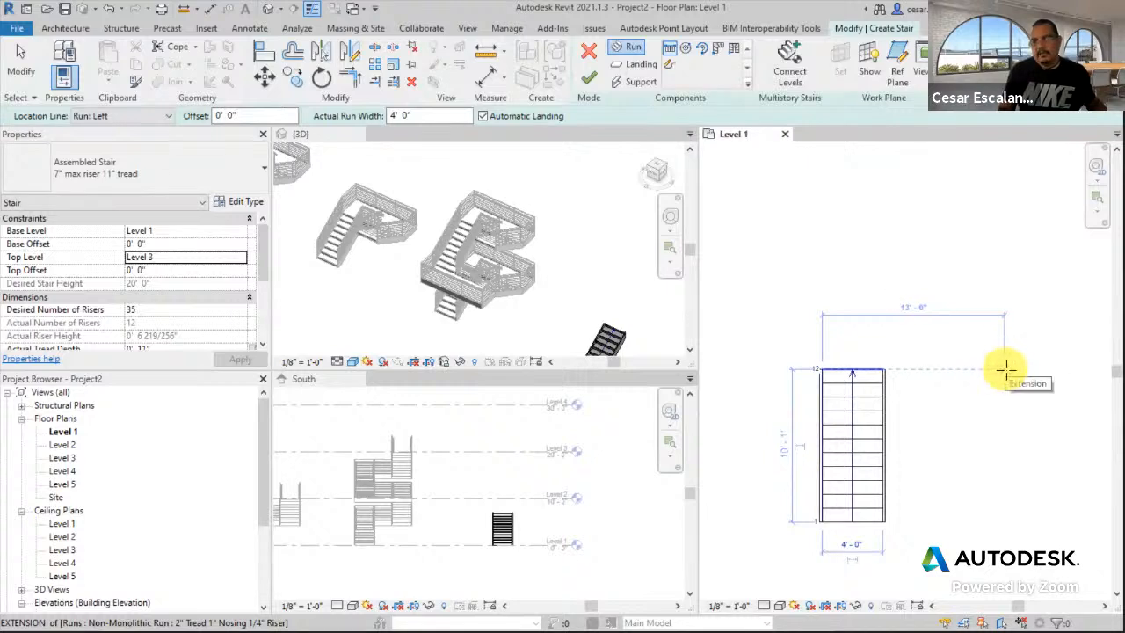
{"action": "left_click", "coordinate": [1005, 369]}
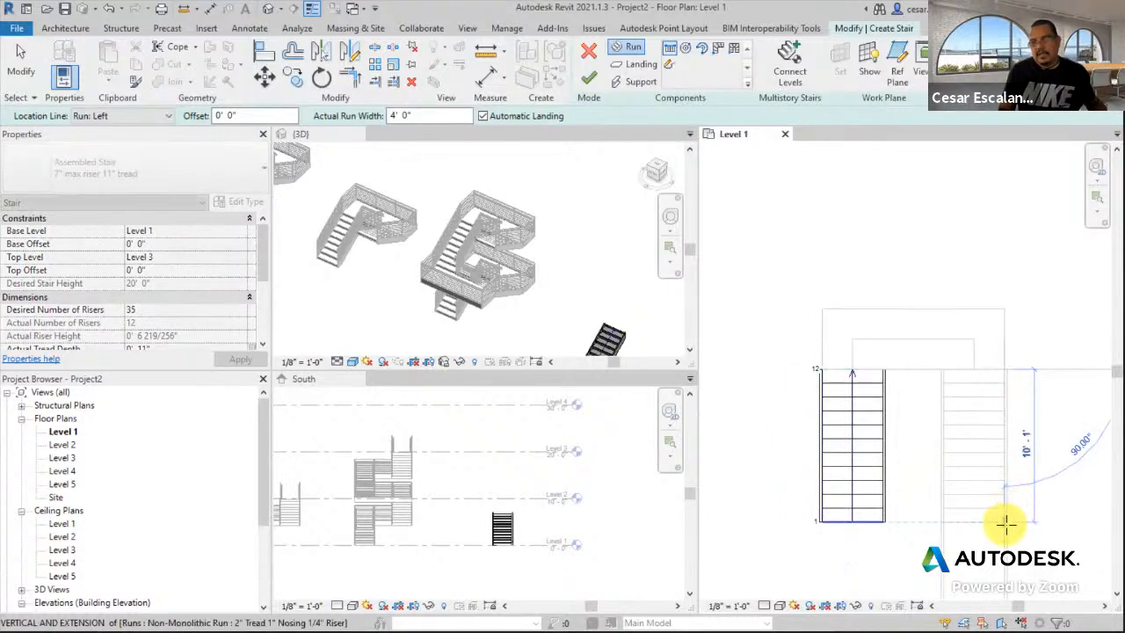
{"action": "left_click", "coordinate": [1006, 523]}
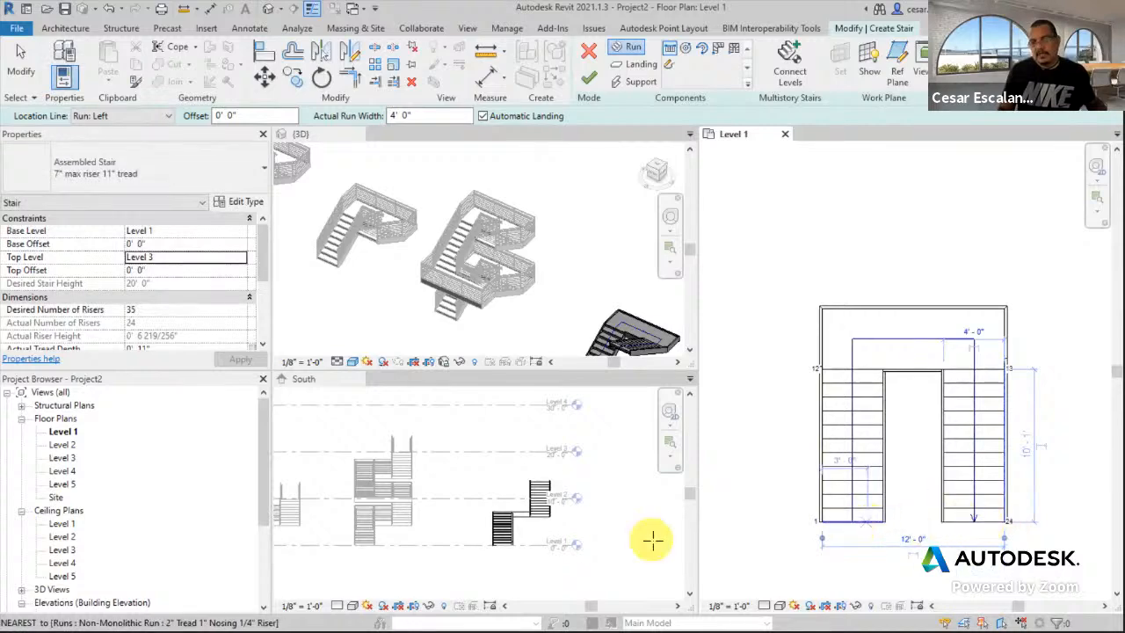
{"action": "left_click", "coordinate": [821, 526]}
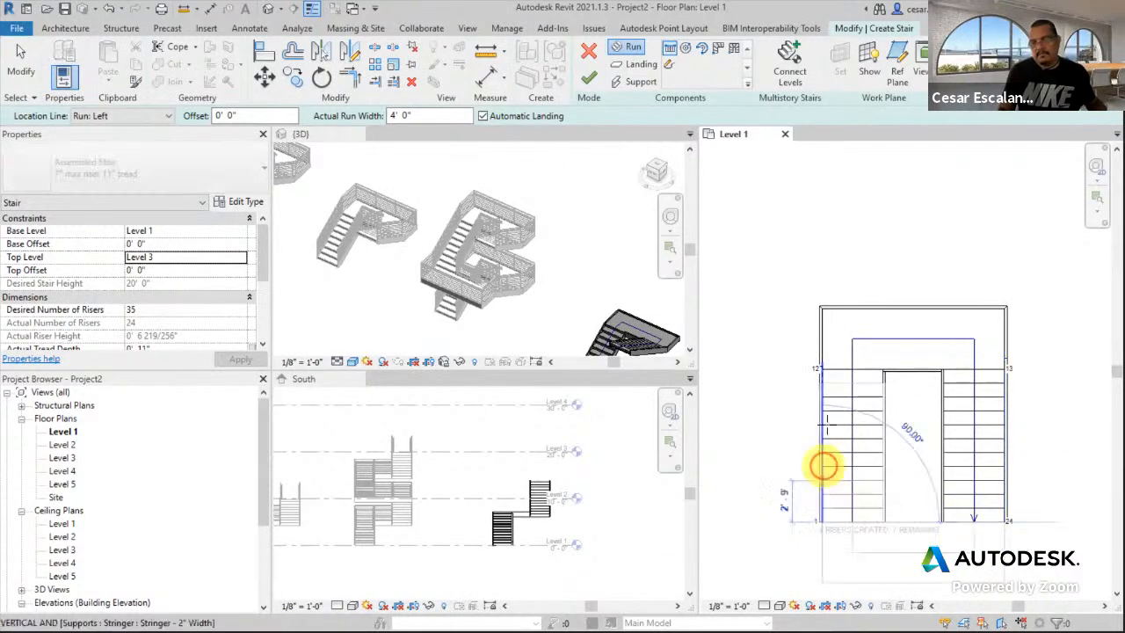
{"action": "left_click", "coordinate": [829, 264]}
{"action": "key", "text": "Escape"}
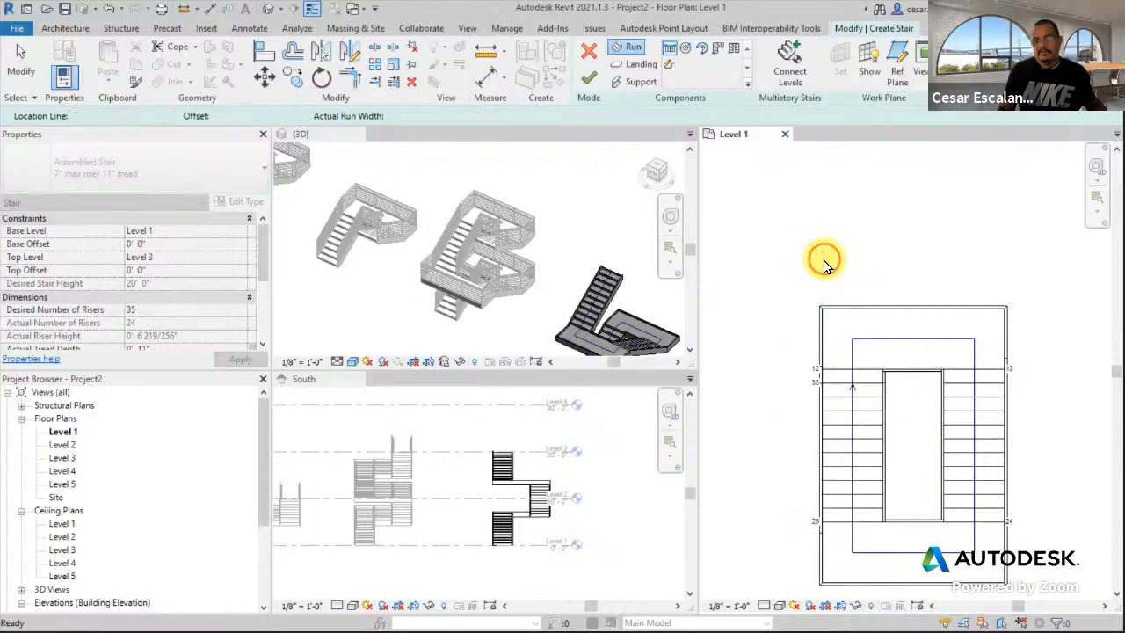
- Preview the new stair in the 3D view and finish edit mode
{"action": "scroll", "coordinate": [510, 264], "scroll_direction": "down", "scroll_amount": 2}
{"action": "left_click", "coordinate": [536, 262]}
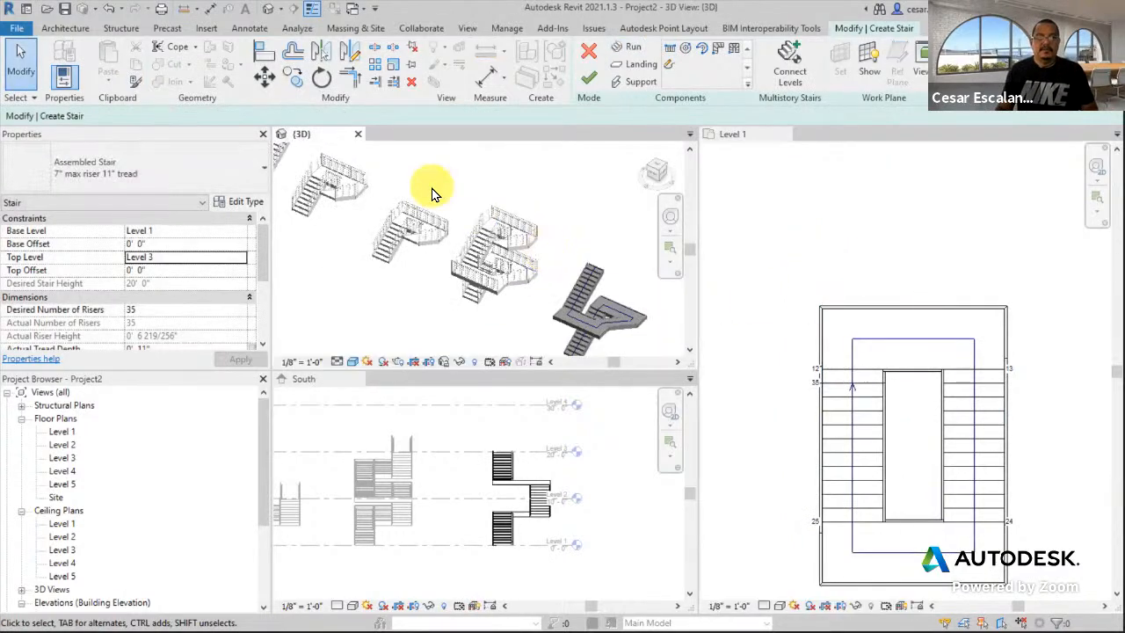
{"action": "middle_click_drag", "start_coordinate": [529, 284], "coordinate": [425, 256]}
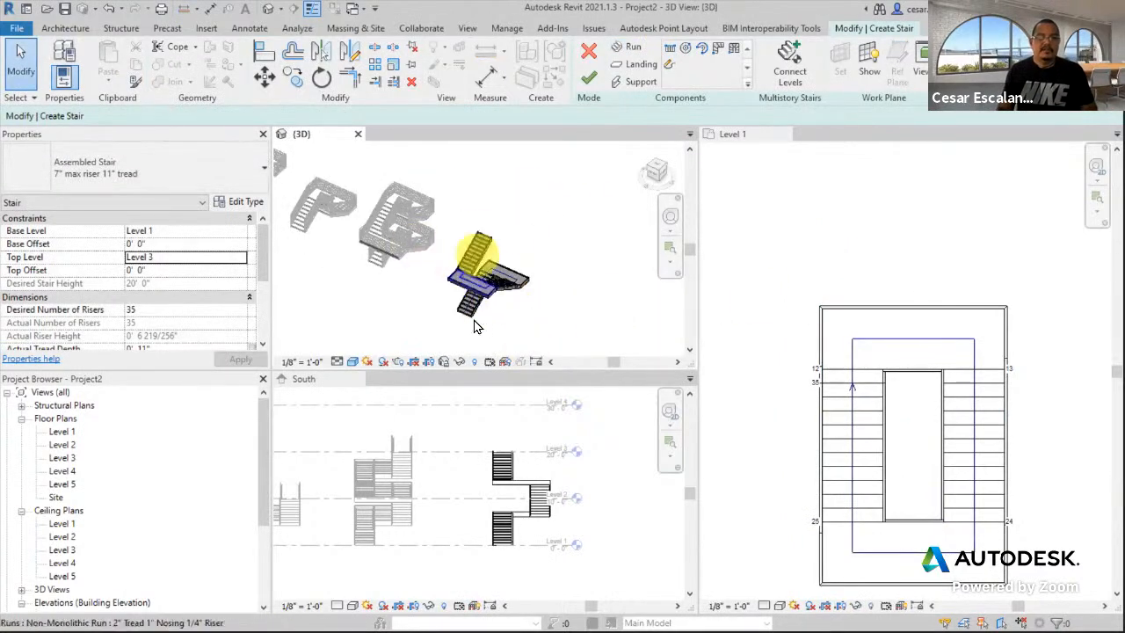
{"action": "scroll", "coordinate": [465, 330], "scroll_direction": "up", "scroll_amount": 2}
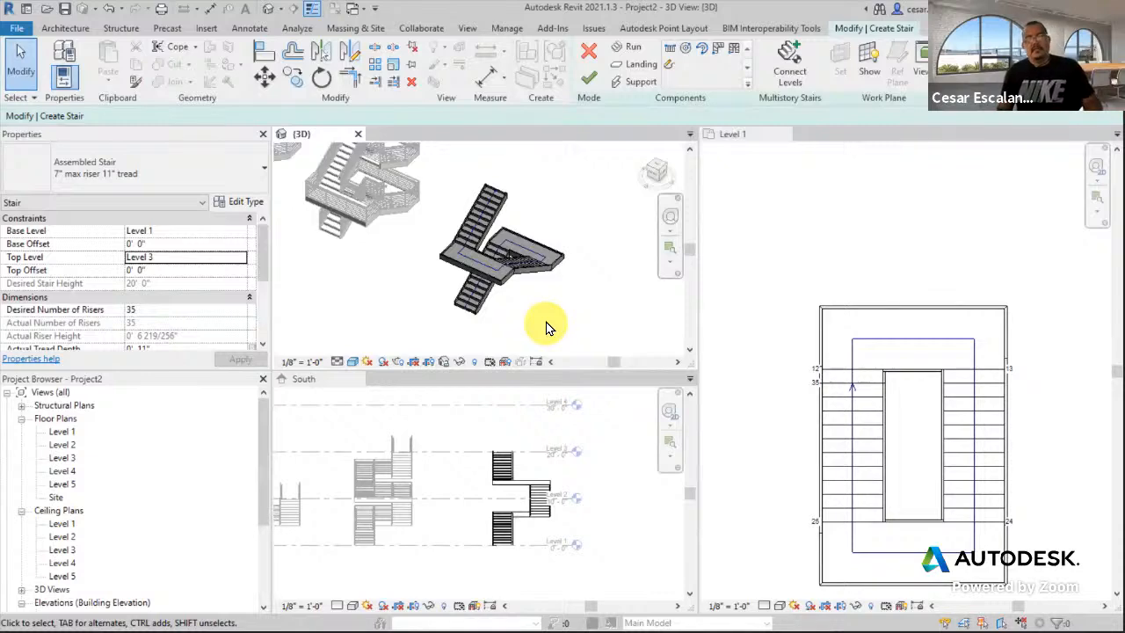
{"action": "left_click", "coordinate": [589, 79]}
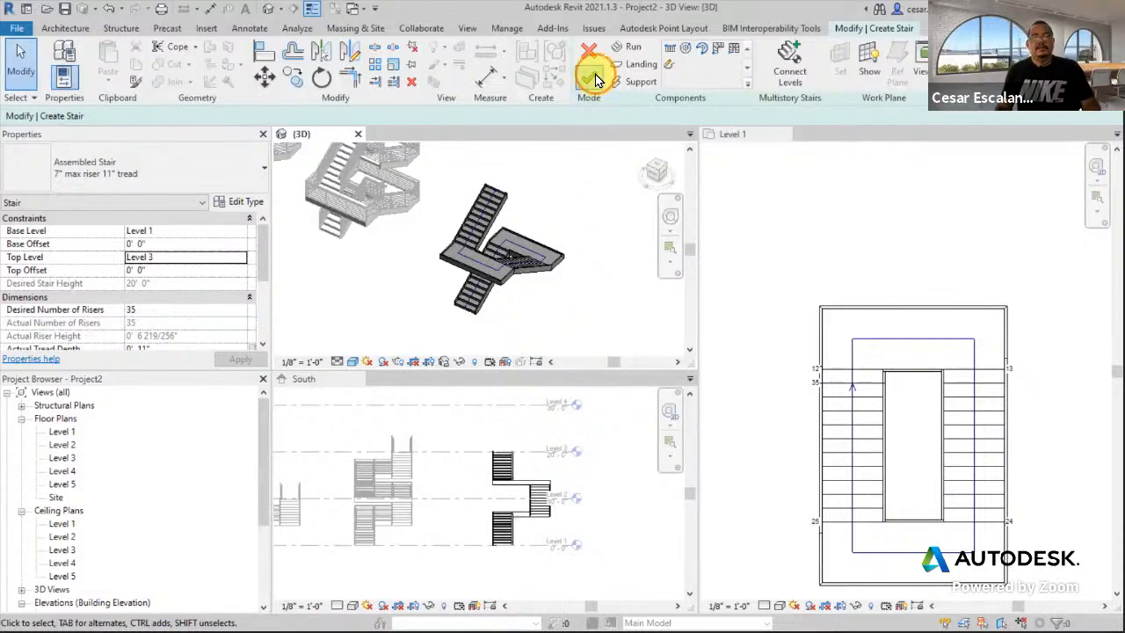
- Dismiss the overlap warning, review the finished 35-riser stair and railings in 3D, then activate Level 1
{"action": "left_click", "coordinate": [571, 322]}
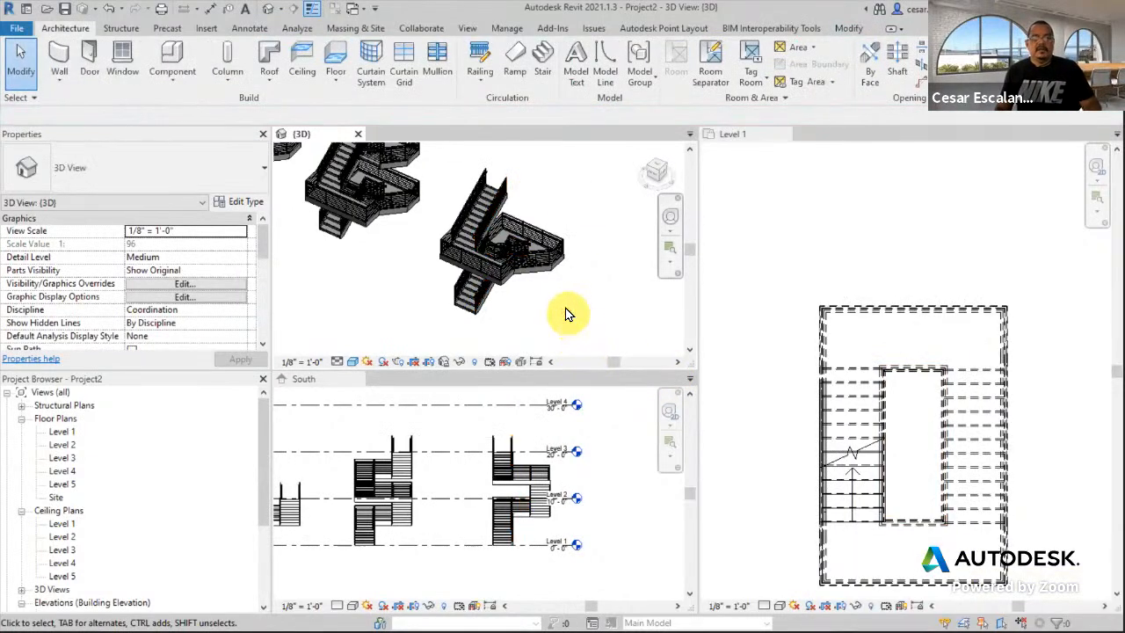
{"action": "middle_click_drag", "start_coordinate": [572, 289], "coordinate": [518, 322], "text": "shift"}
{"action": "scroll", "coordinate": [464, 284], "scroll_direction": "up", "scroll_amount": 8}
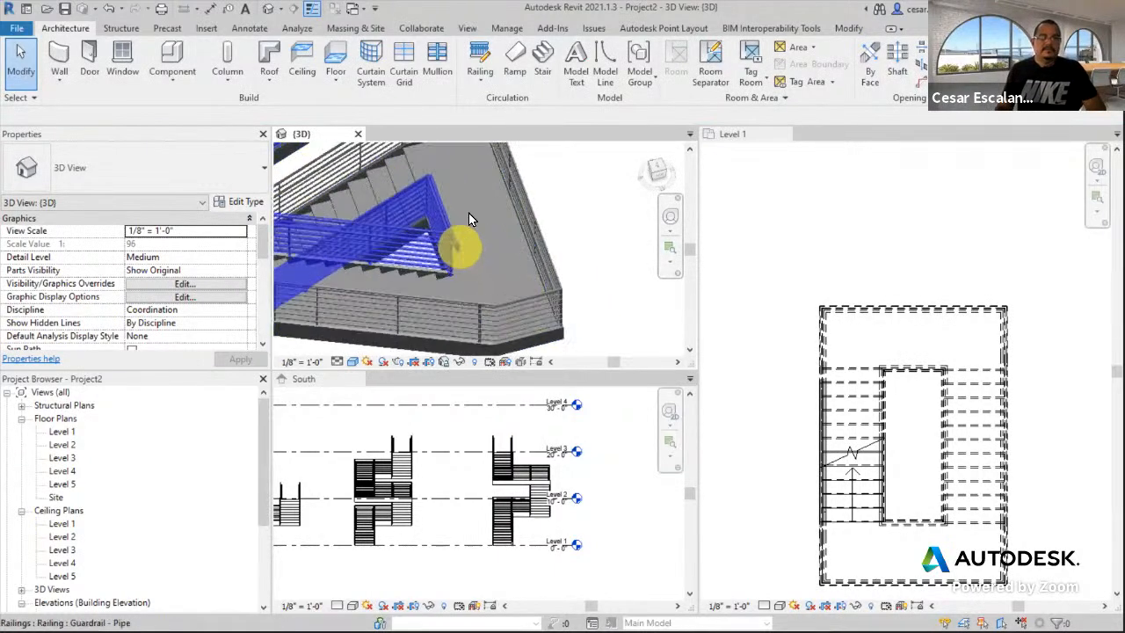
{"action": "scroll", "coordinate": [467, 314], "scroll_direction": "down", "scroll_amount": 8}
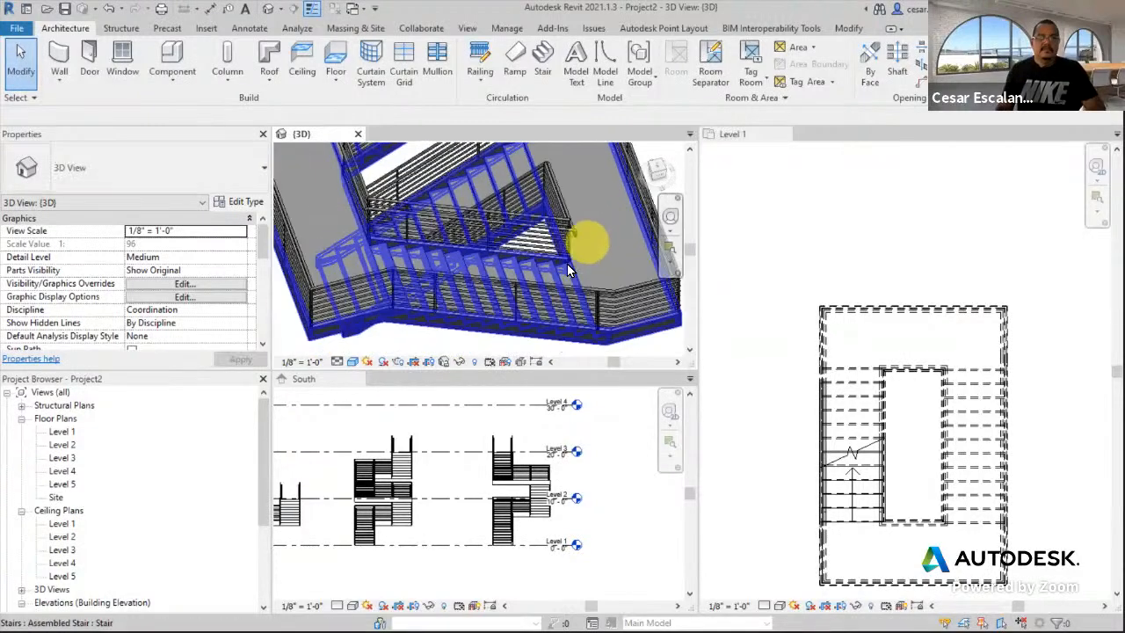
{"action": "scroll", "coordinate": [527, 327], "scroll_direction": "down", "scroll_amount": 4}
{"action": "middle_click_drag", "start_coordinate": [528, 329], "coordinate": [537, 299], "text": "shift"}
{"action": "scroll", "coordinate": [517, 334], "scroll_direction": "down", "scroll_amount": 2}
{"action": "middle_click_drag", "start_coordinate": [587, 267], "coordinate": [577, 204]}
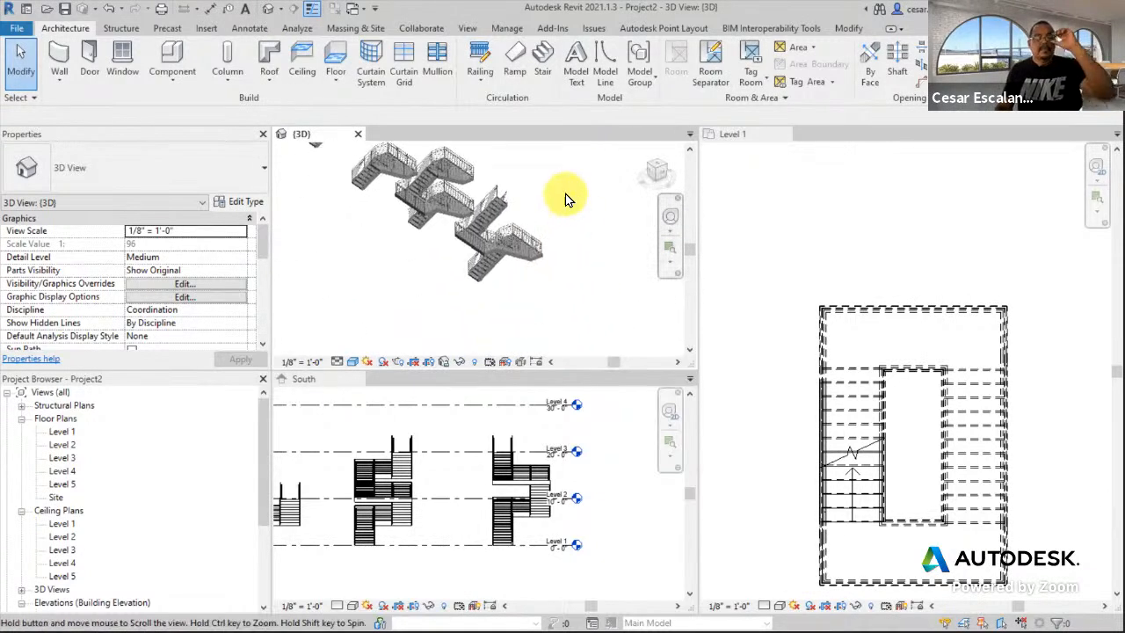
{"action": "scroll", "coordinate": [798, 264], "scroll_direction": "down", "scroll_amount": 2}
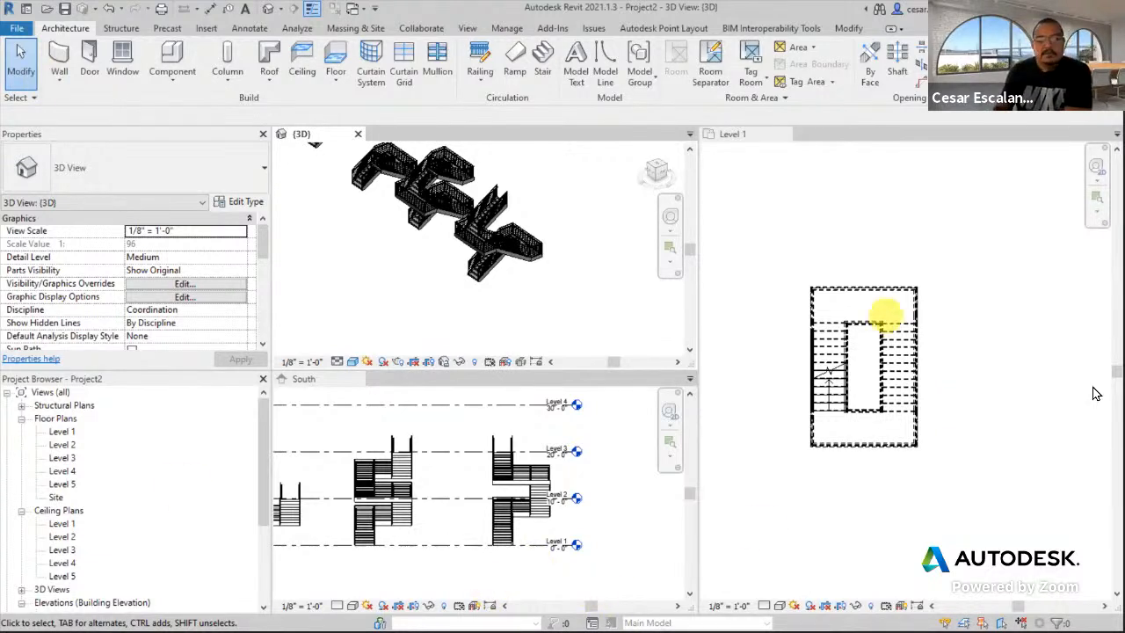
{"action": "left_click", "coordinate": [908, 475]}
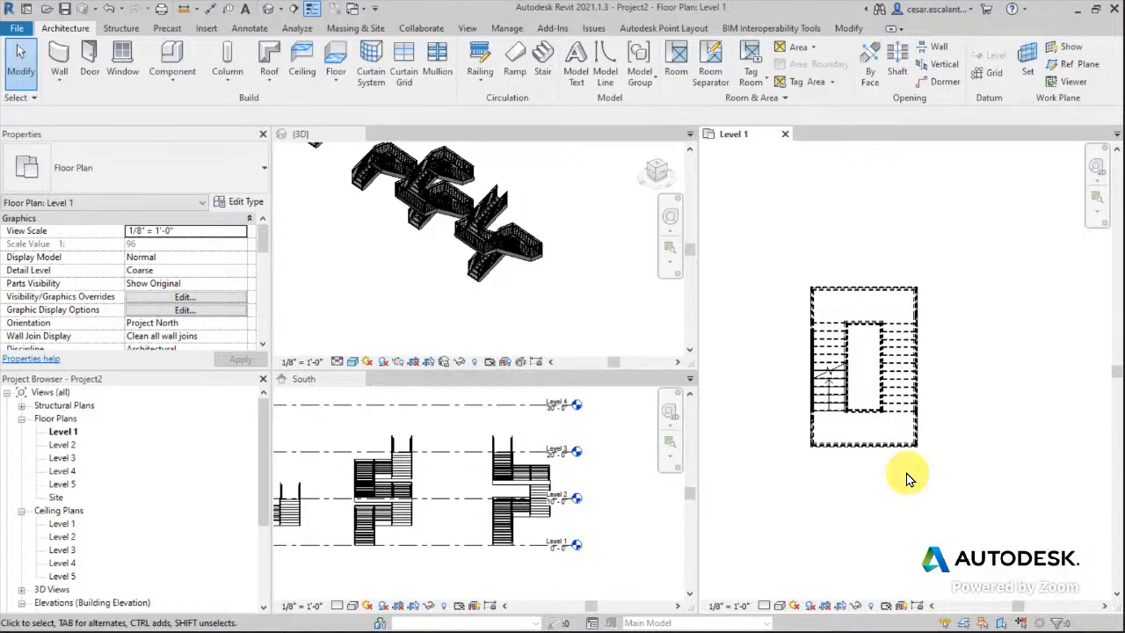
{"action": "scroll", "coordinate": [522, 302], "scroll_direction": "up", "scroll_amount": 4}
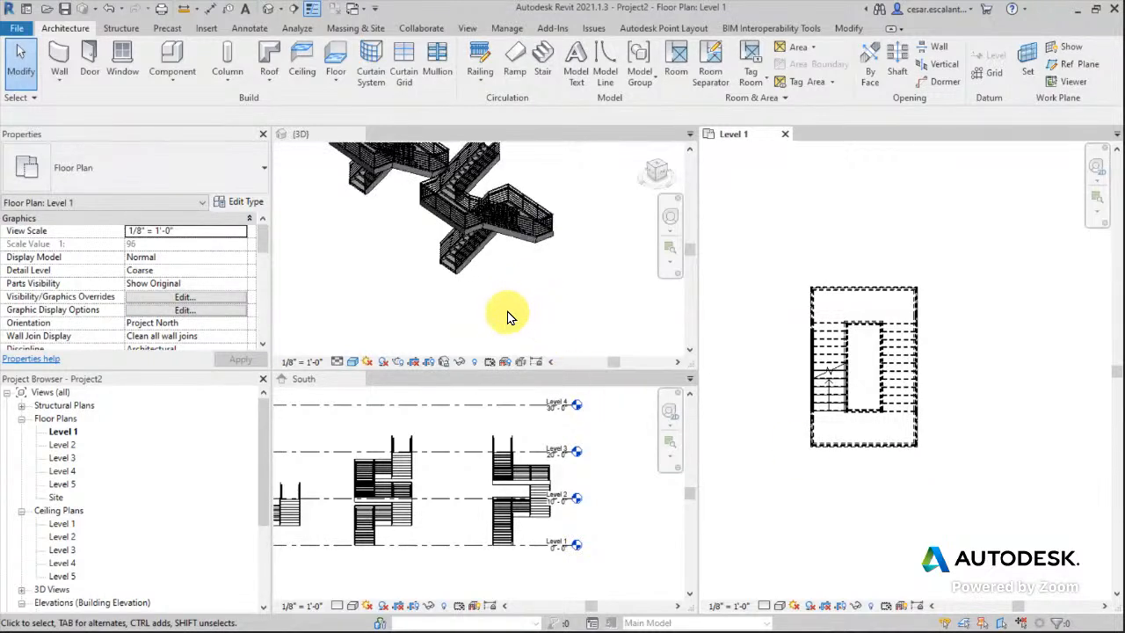
- Inspect the lower flight's guardrail in 3D and pan the Level 1 plan to the stairs
{"action": "left_click", "coordinate": [508, 321]}
{"action": "scroll", "coordinate": [463, 281], "scroll_direction": "up", "scroll_amount": 5}
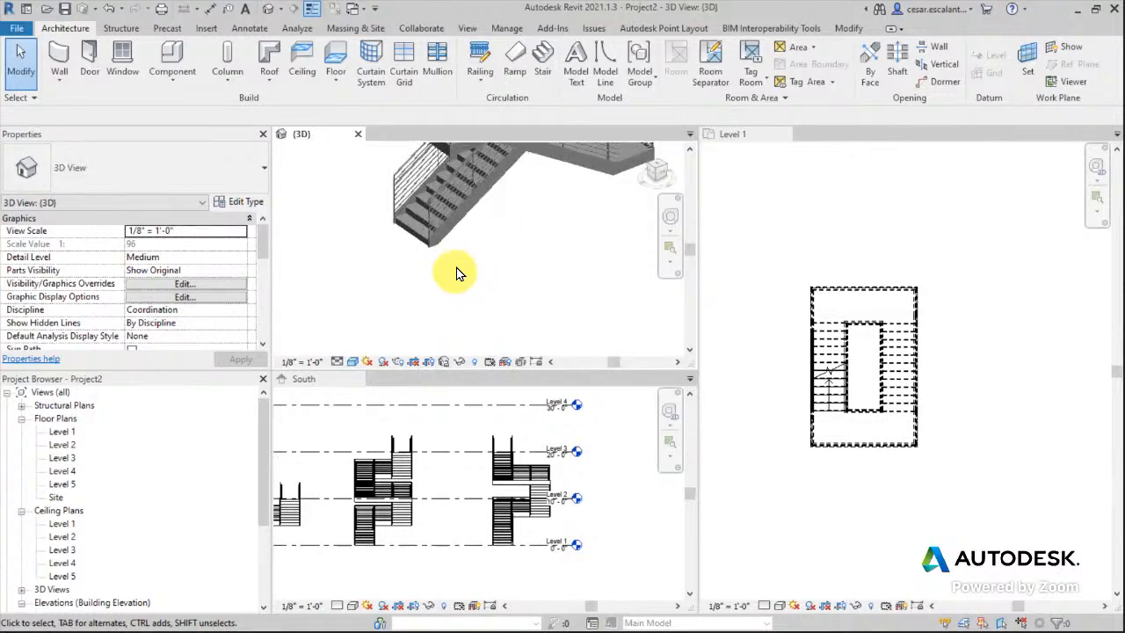
{"action": "middle_click_drag", "start_coordinate": [495, 319], "coordinate": [582, 339]}
{"action": "left_click", "coordinate": [466, 285]}
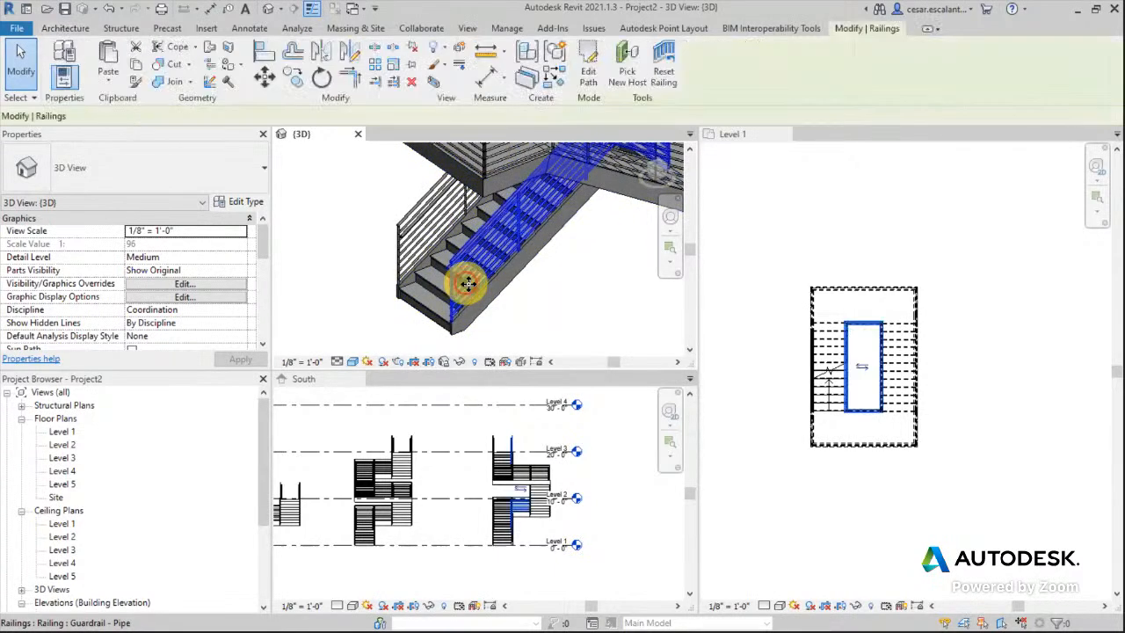
{"action": "scroll", "coordinate": [593, 334], "scroll_direction": "down", "scroll_amount": 3}
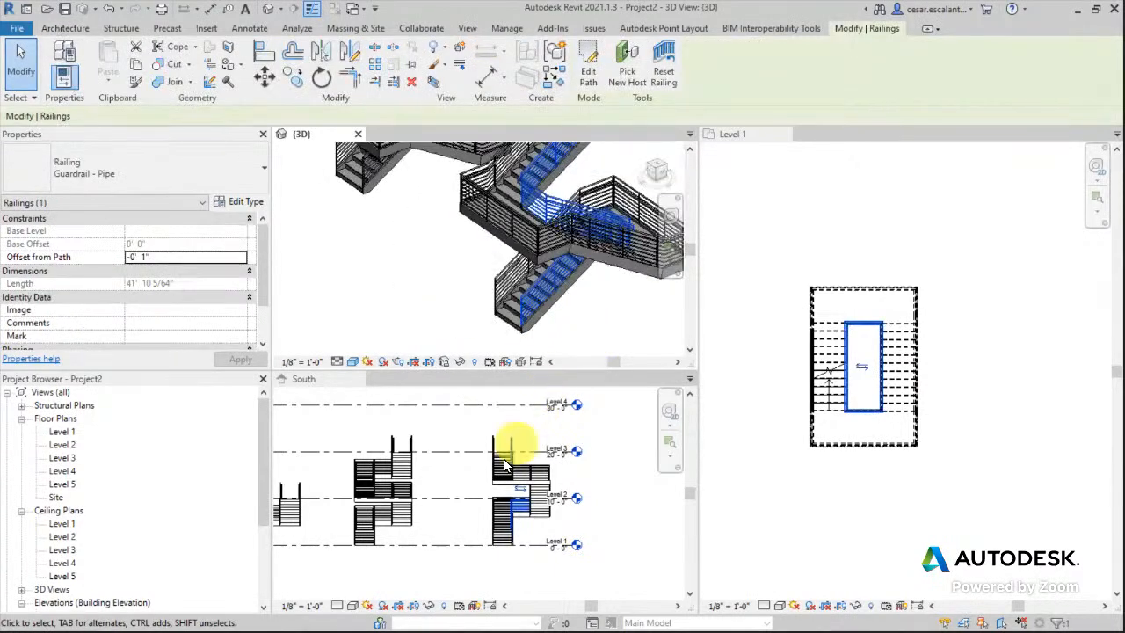
{"action": "scroll", "coordinate": [448, 315], "scroll_direction": "down", "scroll_amount": 3}
{"action": "middle_click_drag", "start_coordinate": [446, 315], "coordinate": [683, 381]}
{"action": "middle_click_drag", "start_coordinate": [455, 271], "coordinate": [416, 378]}
{"action": "scroll", "coordinate": [466, 303], "scroll_direction": "up", "scroll_amount": 4}
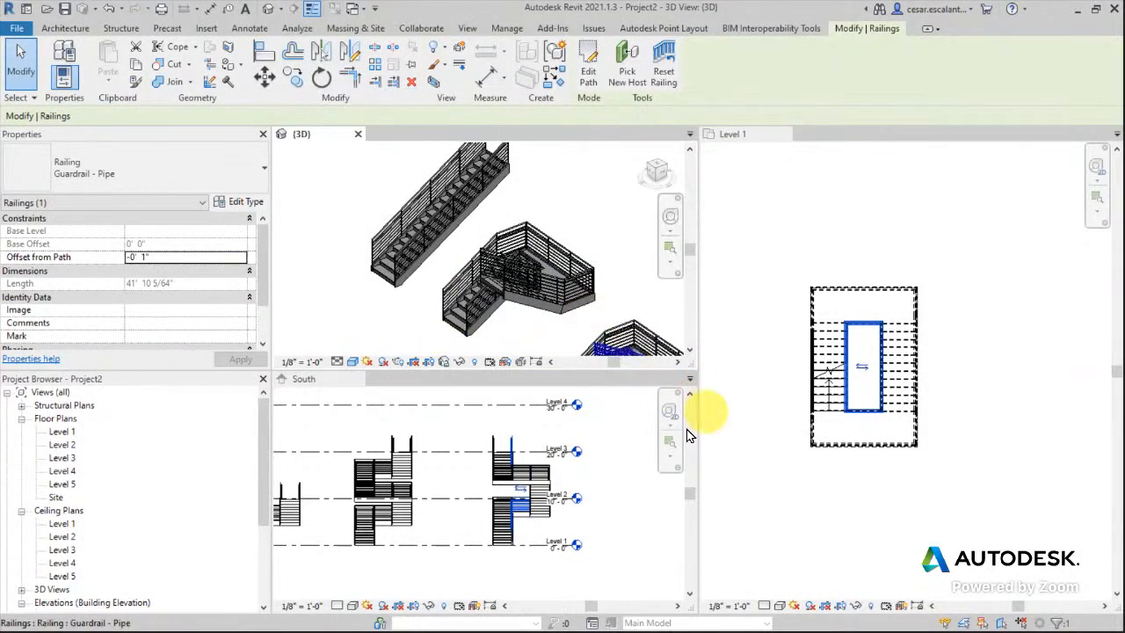
{"action": "scroll", "coordinate": [867, 508], "scroll_direction": "down", "scroll_amount": 3}
{"action": "middle_click_drag", "start_coordinate": [798, 504], "coordinate": [1016, 453]}
{"action": "scroll", "coordinate": [1011, 448], "scroll_direction": "down", "scroll_amount": 1}
{"action": "scroll", "coordinate": [917, 396], "scroll_direction": "up", "scroll_amount": 5}
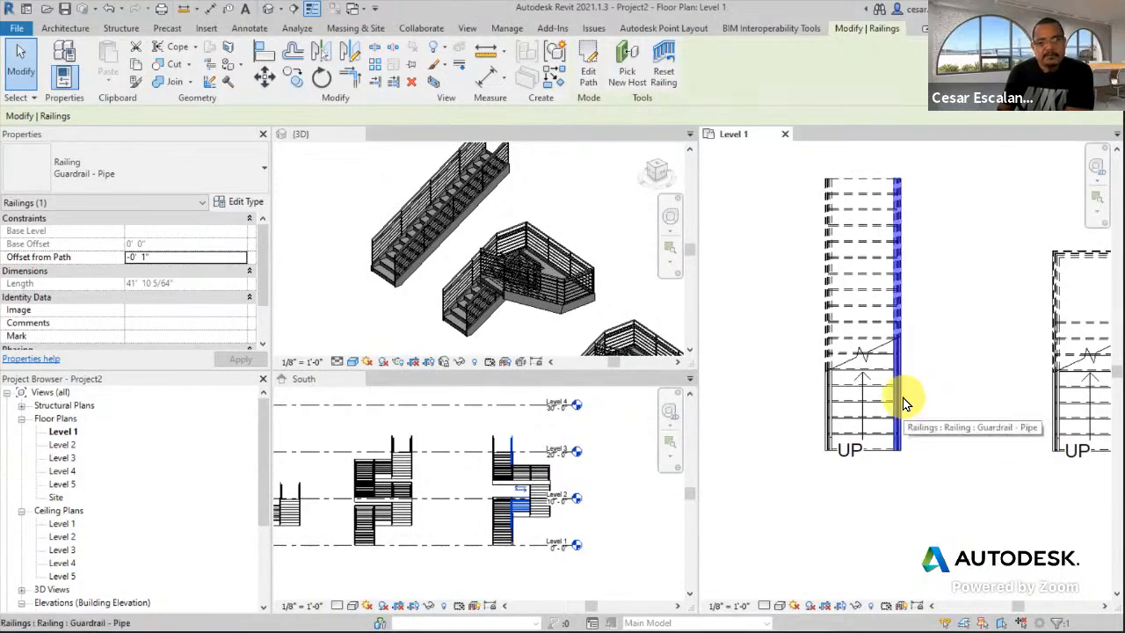
- Zoom to the straight stair's base and select its right Guardrail - Pipe railing
{"action": "left_click", "coordinate": [904, 400]}
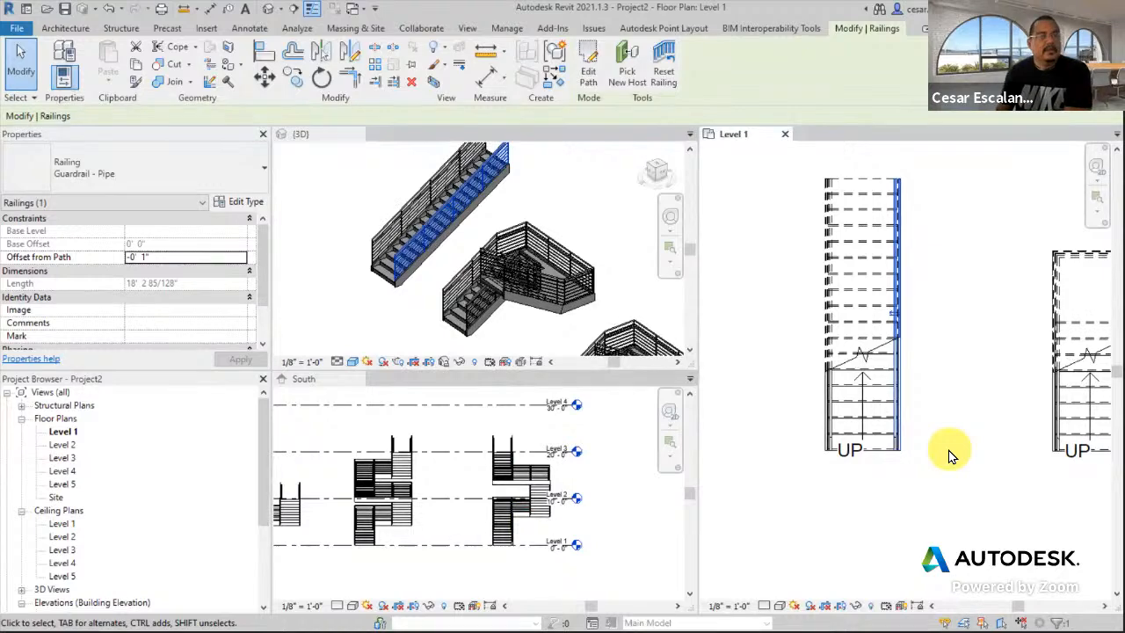
{"action": "left_click", "coordinate": [935, 432]}
{"action": "scroll", "coordinate": [915, 448], "scroll_direction": "up", "scroll_amount": 3}
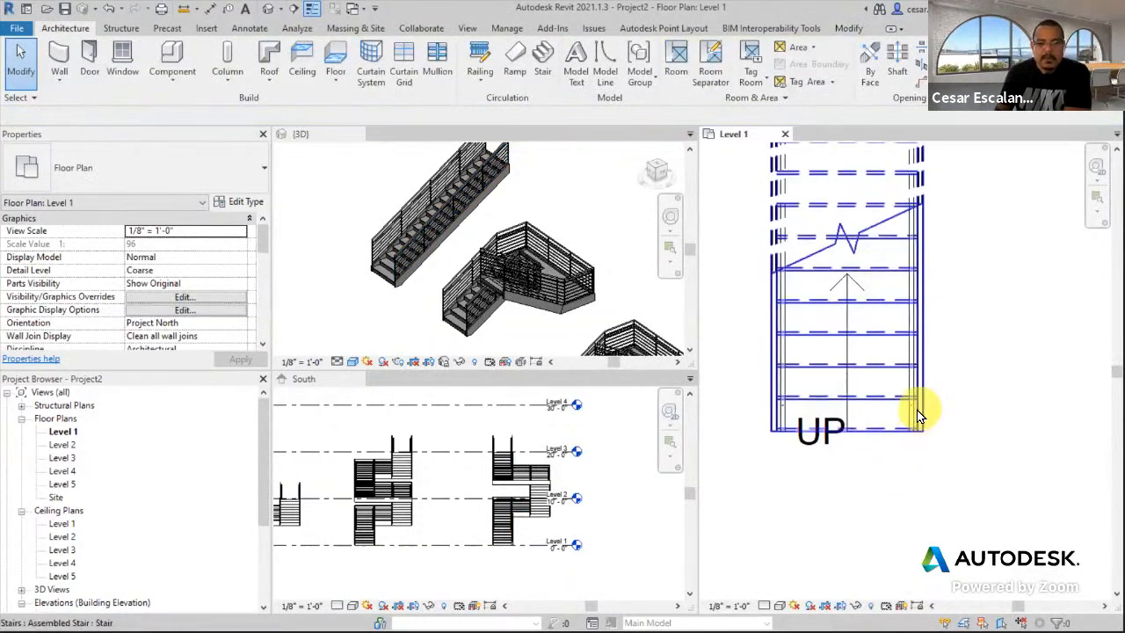
{"action": "scroll", "coordinate": [921, 419], "scroll_direction": "down", "scroll_amount": 3}
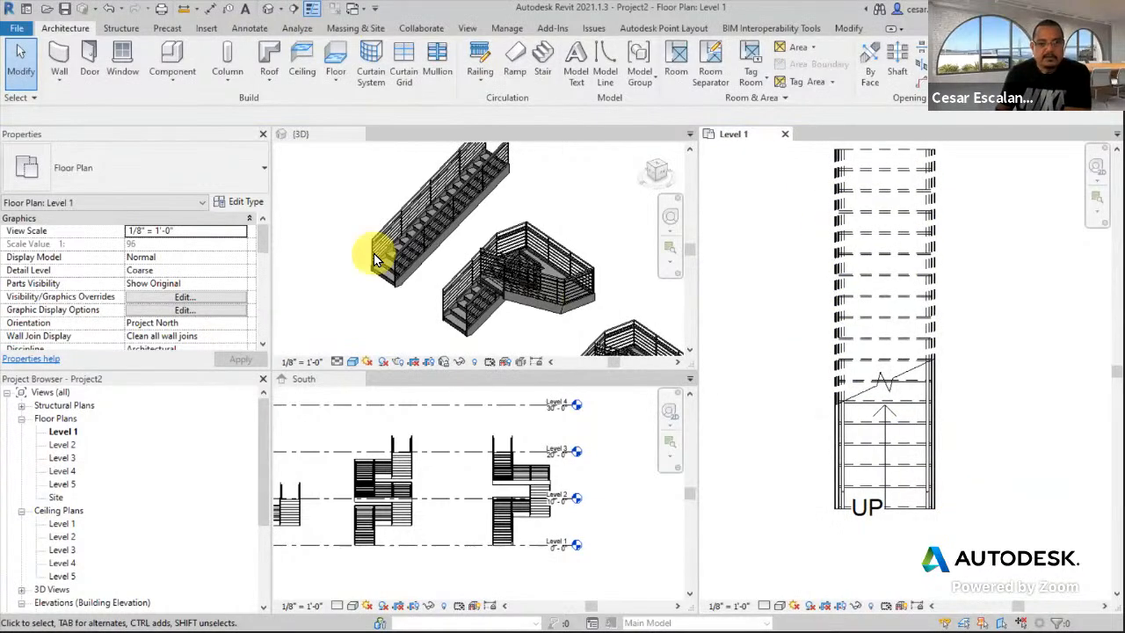
{"action": "scroll", "coordinate": [386, 260], "scroll_direction": "down", "scroll_amount": 3}
{"action": "scroll", "coordinate": [370, 293], "scroll_direction": "up", "scroll_amount": 3}
{"action": "scroll", "coordinate": [464, 284], "scroll_direction": "down", "scroll_amount": 1}
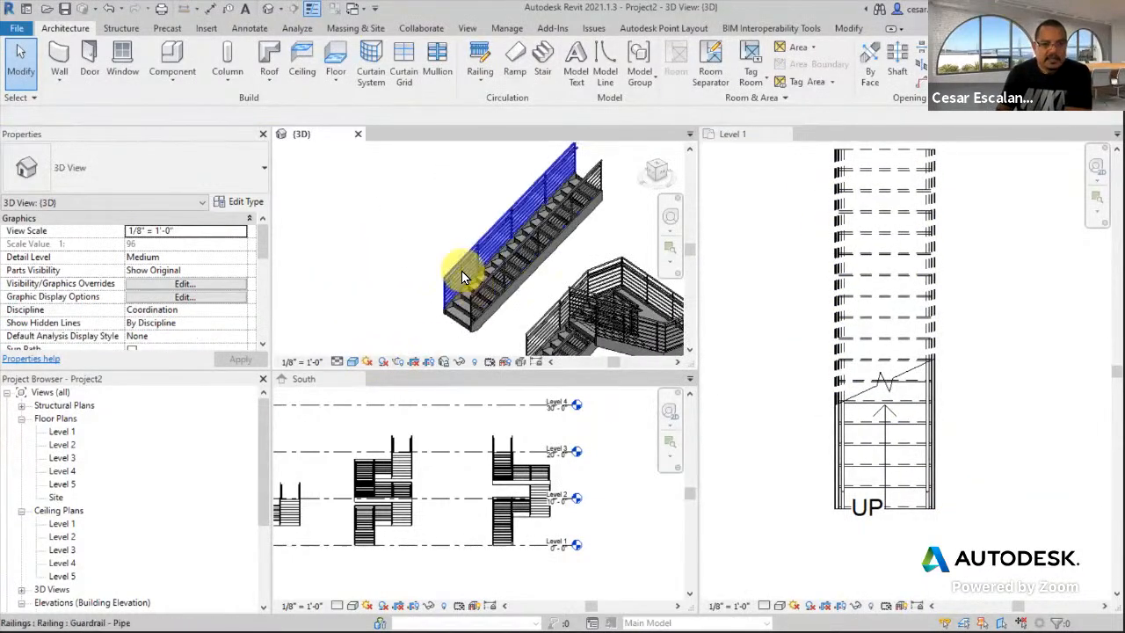
{"action": "scroll", "coordinate": [912, 479], "scroll_direction": "up", "scroll_amount": 2}
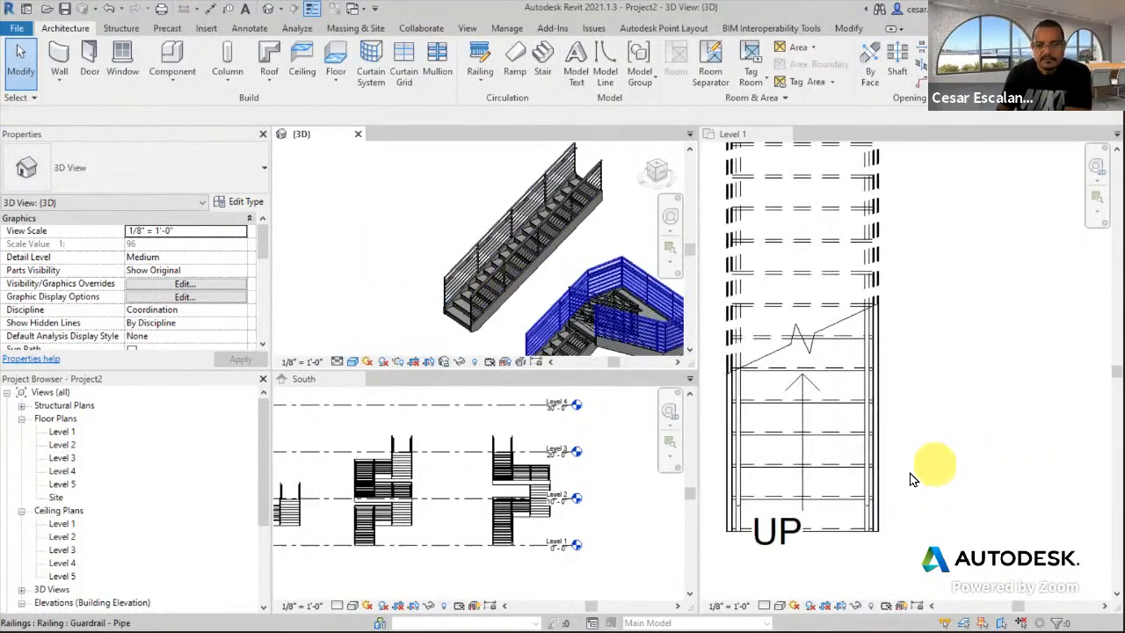
{"action": "left_click", "coordinate": [869, 500]}
{"action": "left_click", "coordinate": [861, 485]}
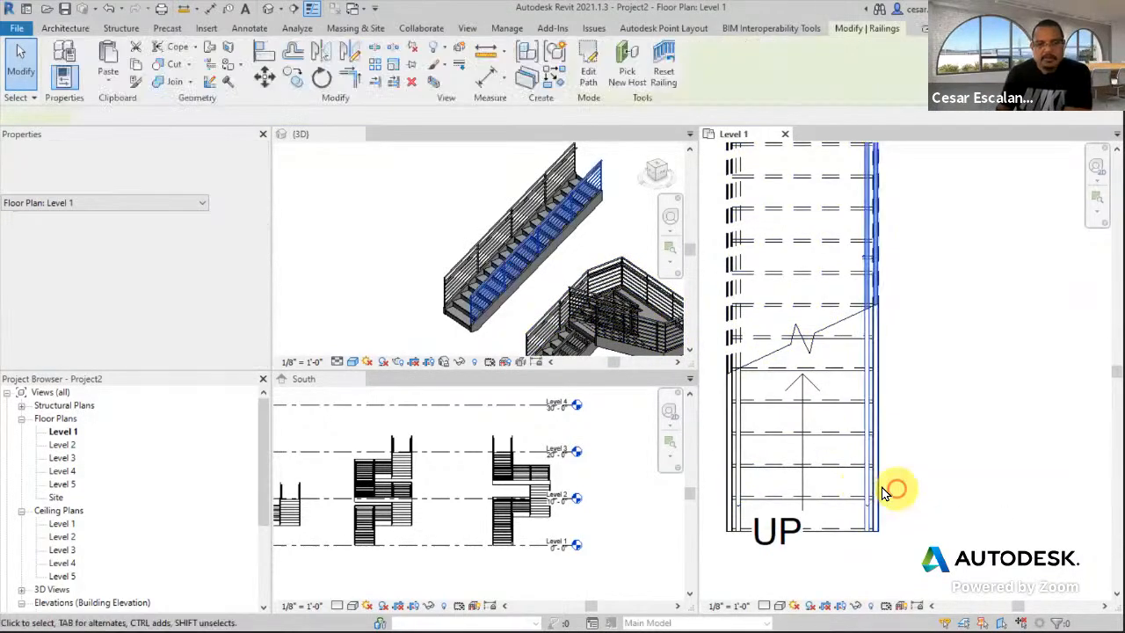
{"action": "middle_click_drag", "start_coordinate": [942, 452], "coordinate": [976, 400]}
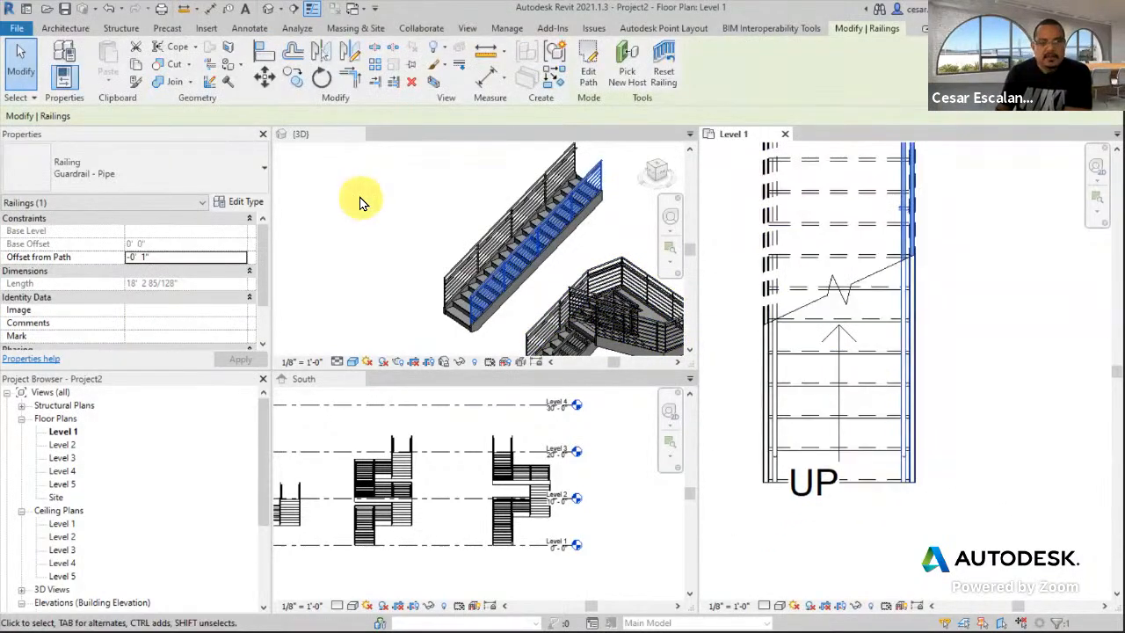
{"action": "left_click", "coordinate": [65, 28]}
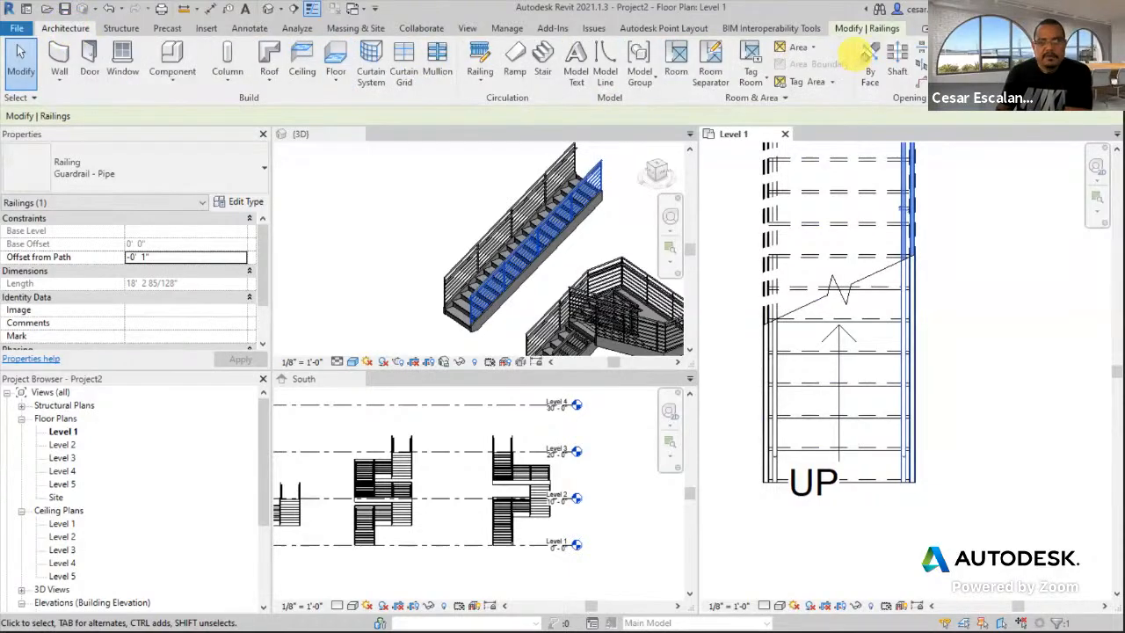
- Draw a reference plane along the straight stair's bottom edge with RP
{"action": "key", "text": "r"}
{"action": "key", "text": "p"}
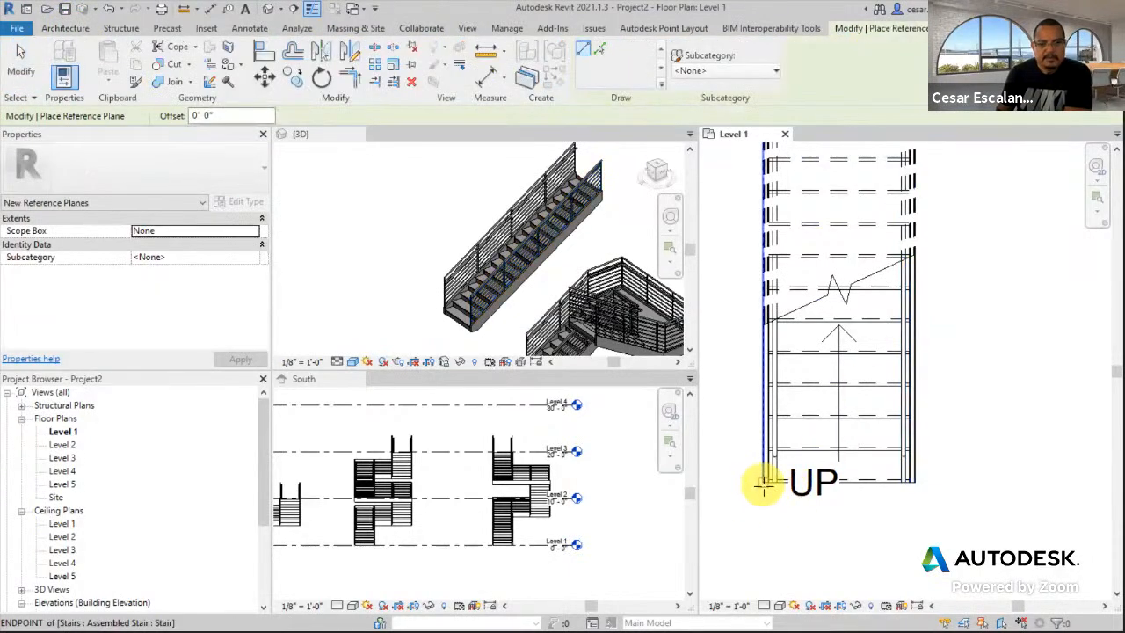
{"action": "left_click", "coordinate": [763, 483]}
{"action": "left_click", "coordinate": [1011, 482]}
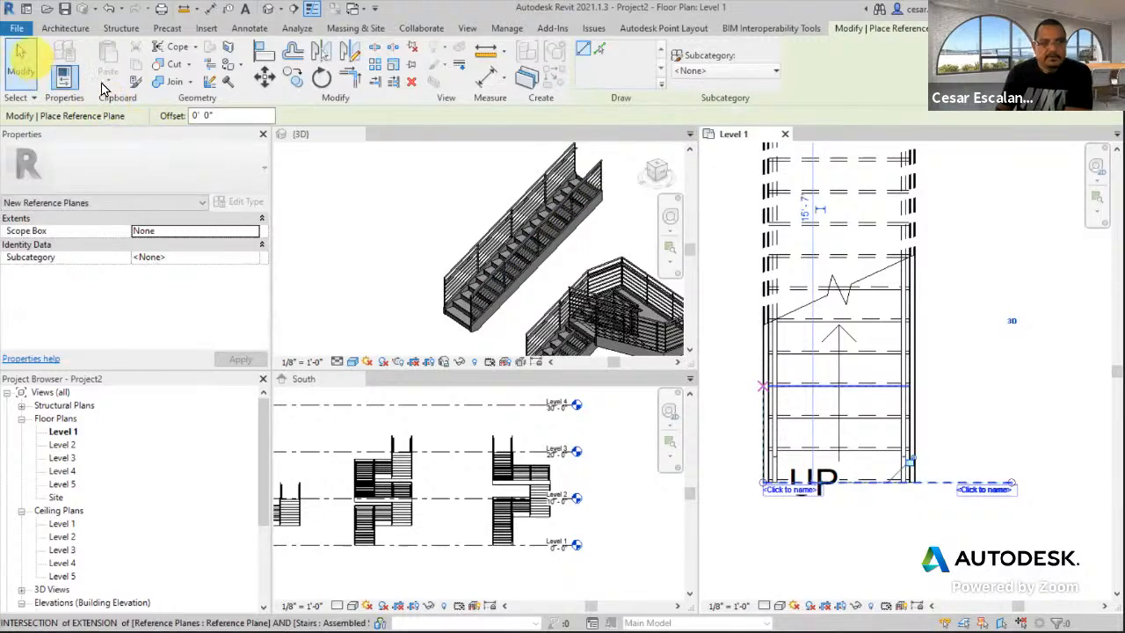
{"action": "left_click", "coordinate": [37, 66]}
{"action": "left_click", "coordinate": [939, 484]}
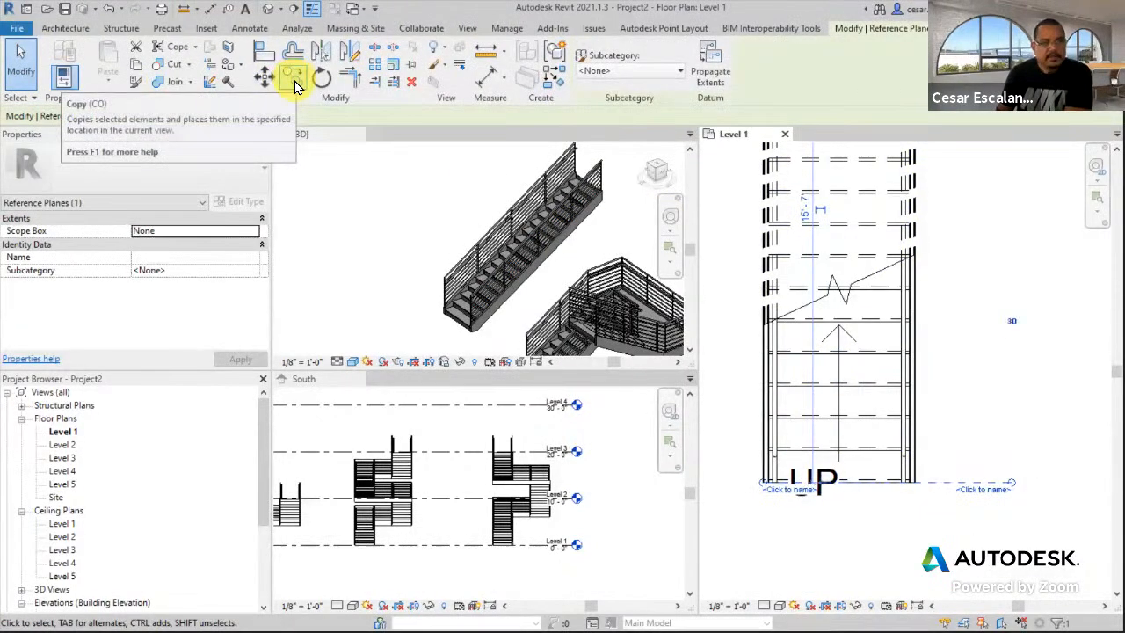
- Copy the reference plane twice, placing two parallel planes below the stair base
{"action": "left_click", "coordinate": [294, 80]}
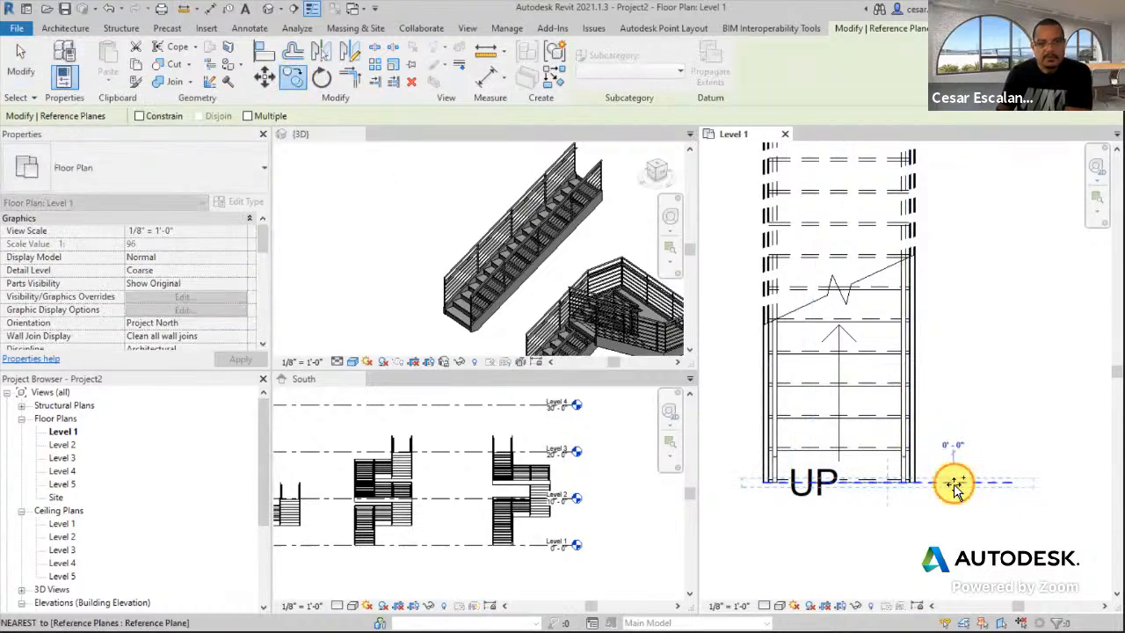
{"action": "left_click", "coordinate": [951, 483]}
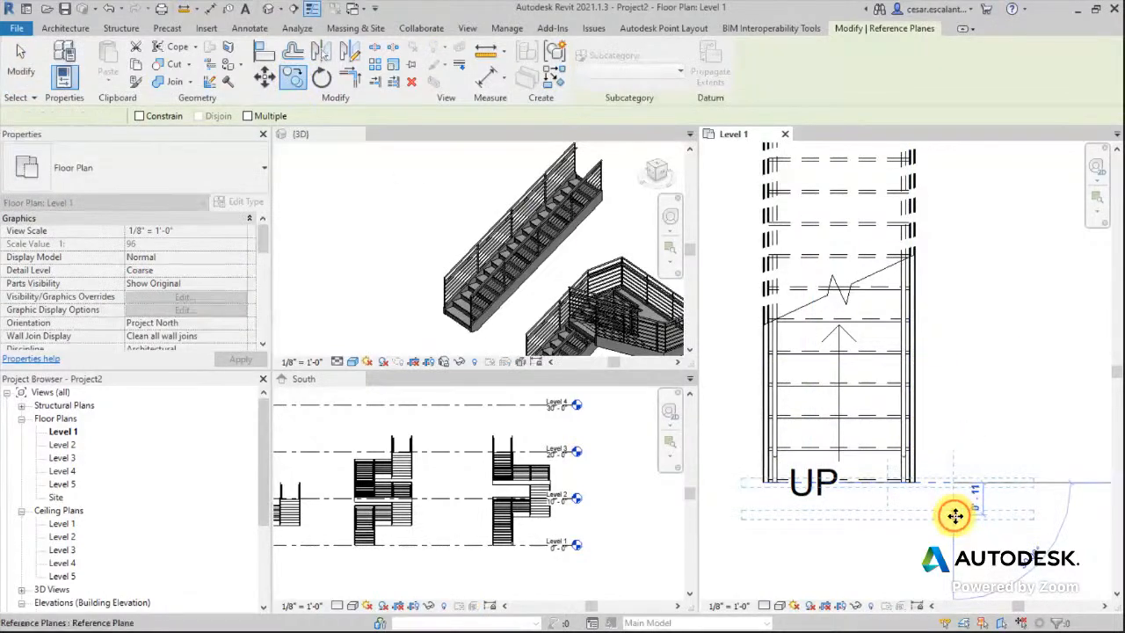
{"action": "left_click", "coordinate": [955, 515]}
{"action": "left_click", "coordinate": [295, 79]}
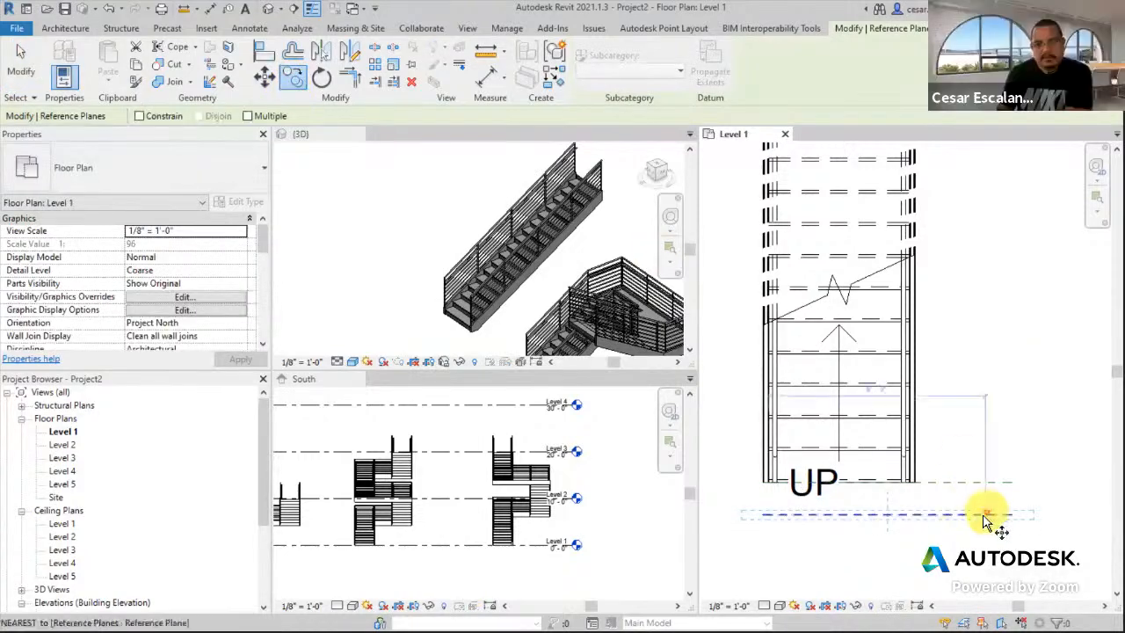
{"action": "left_click", "coordinate": [958, 517]}
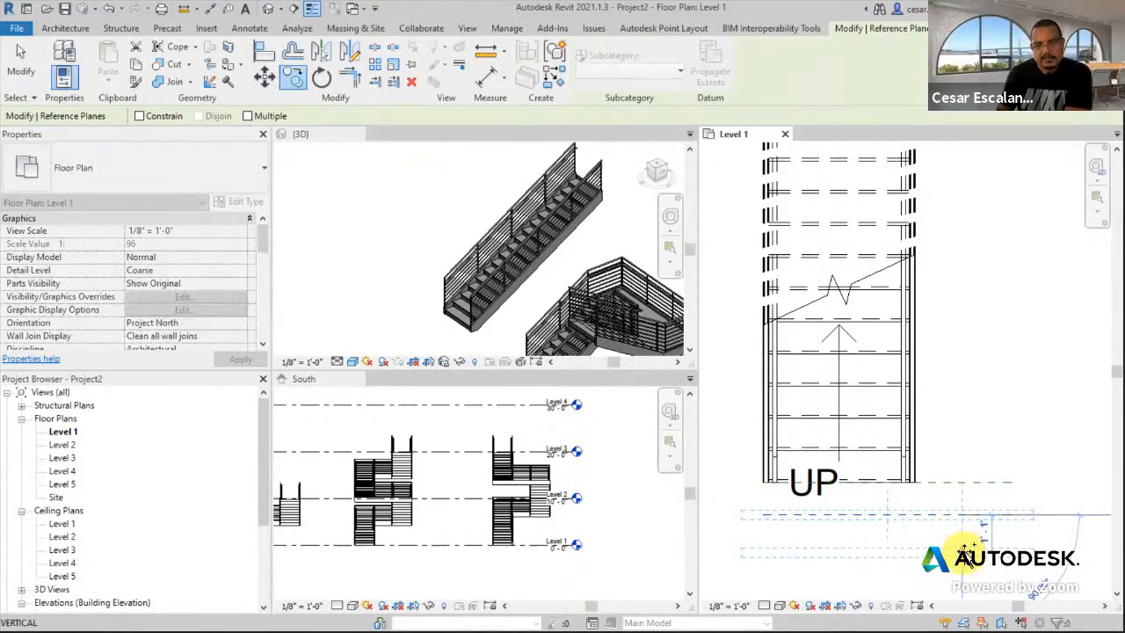
{"action": "left_click", "coordinate": [967, 549]}
{"action": "key", "text": "Escape"}
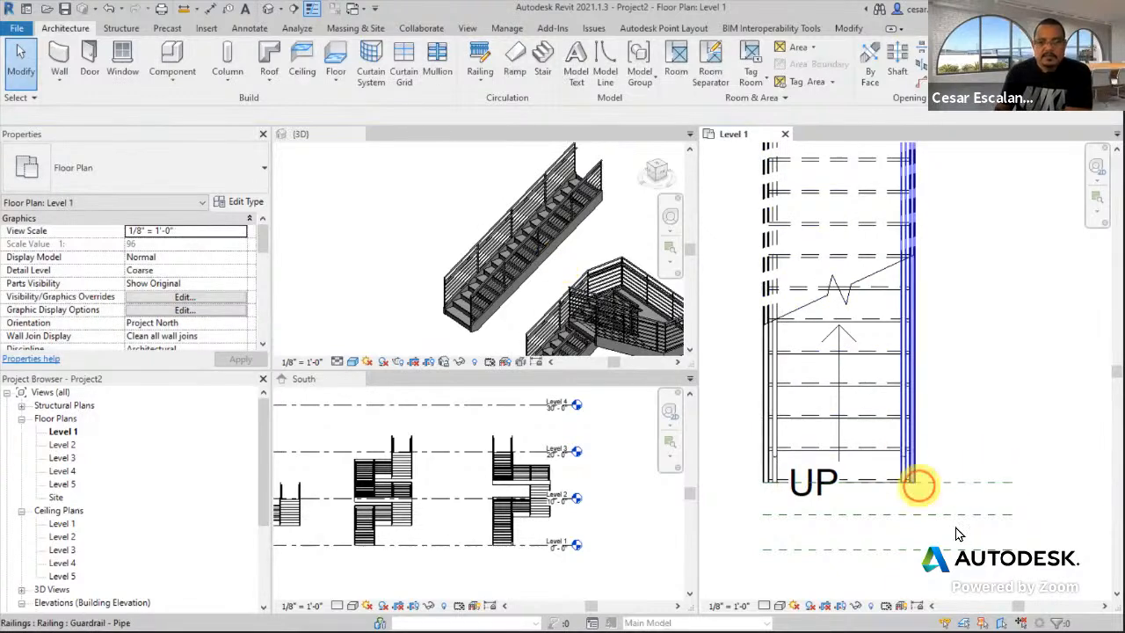
- Edit the right railing's path and stretch its vertical line down to the first reference plane
{"action": "left_click", "coordinate": [908, 463]}
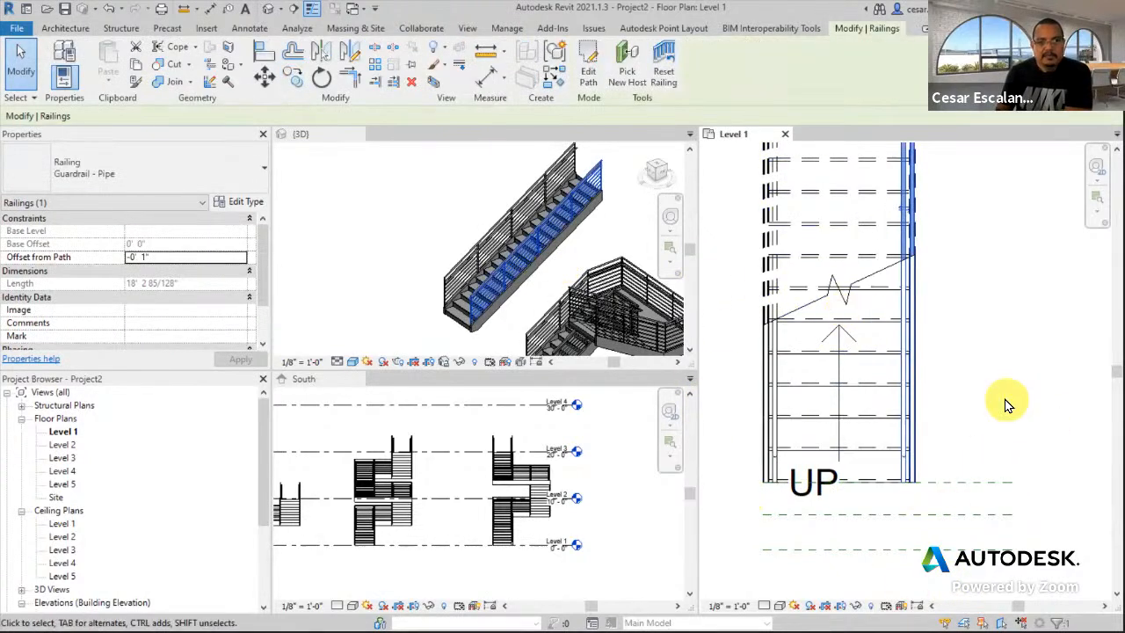
{"action": "left_click", "coordinate": [587, 75]}
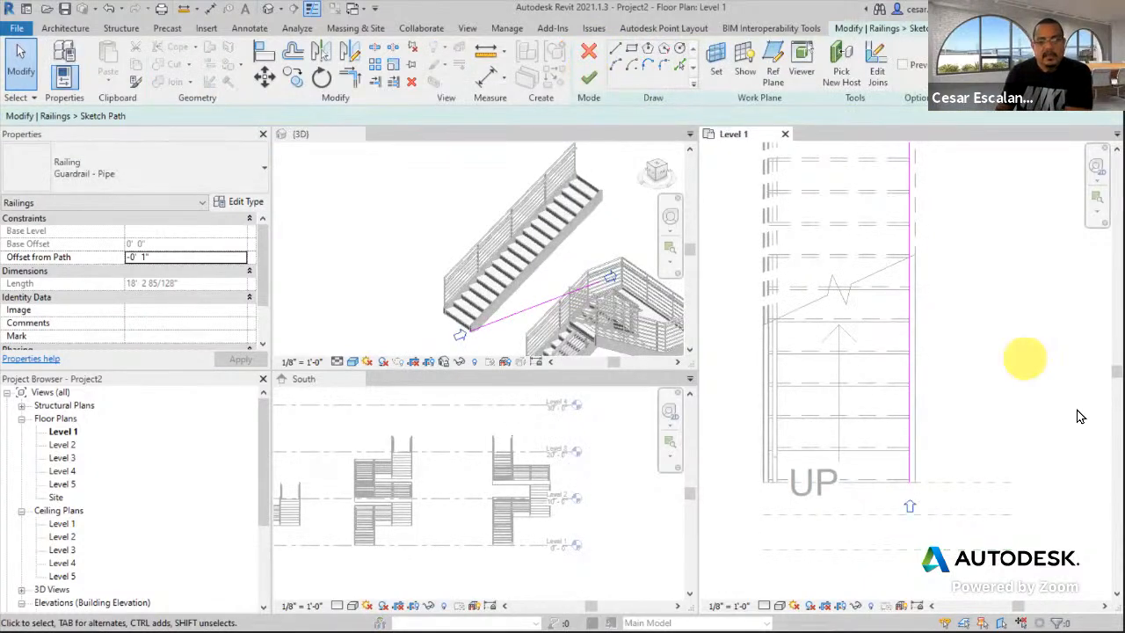
{"action": "left_click", "coordinate": [909, 479]}
{"action": "left_click_drag", "start_coordinate": [910, 488], "coordinate": [910, 515]}
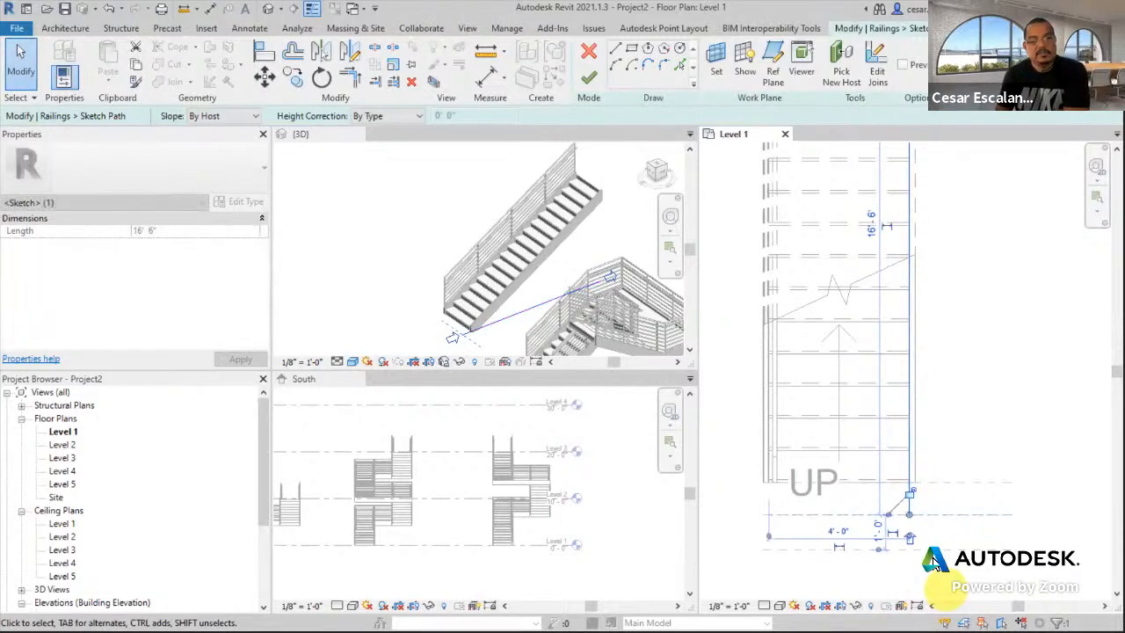
- Add and delete a trial 2'-6" path segment, check the 1'-0" segment, and finish the path
{"action": "left_click", "coordinate": [626, 58]}
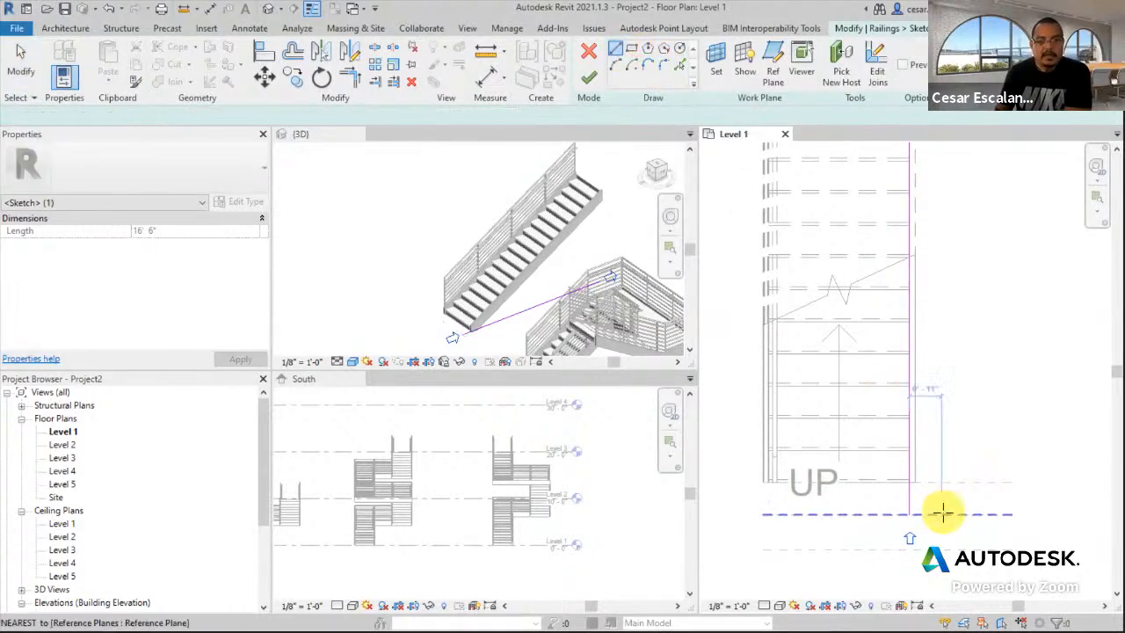
{"action": "left_click", "coordinate": [911, 551]}
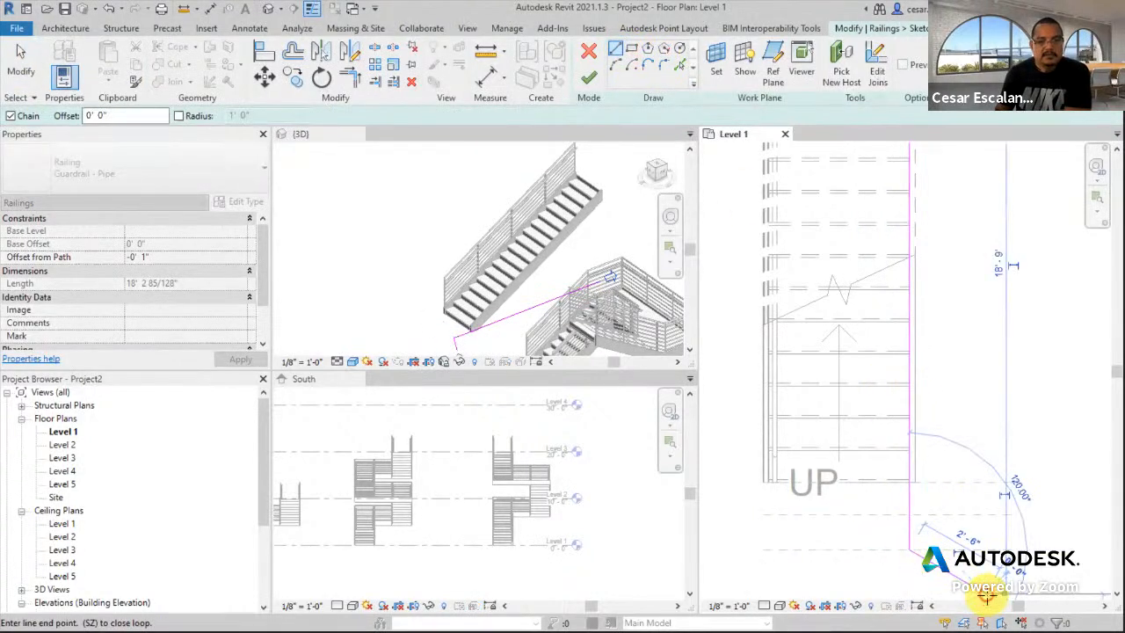
{"action": "left_click", "coordinate": [985, 598]}
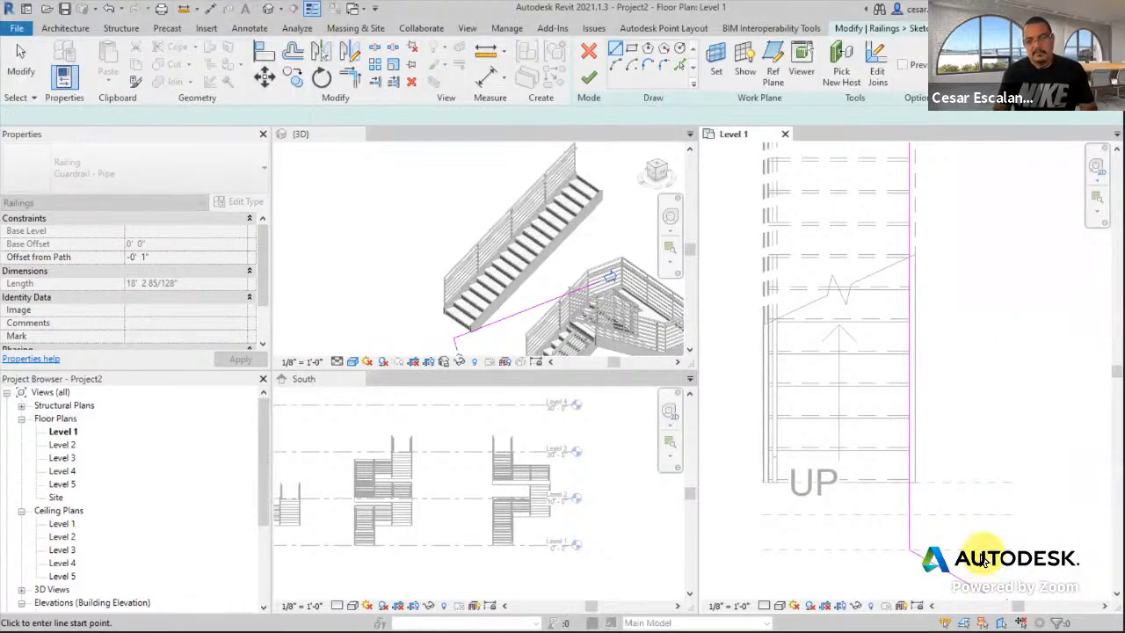
{"action": "key", "text": "Escape"}
{"action": "key", "text": "Escape"}
{"action": "key", "text": "Delete"}
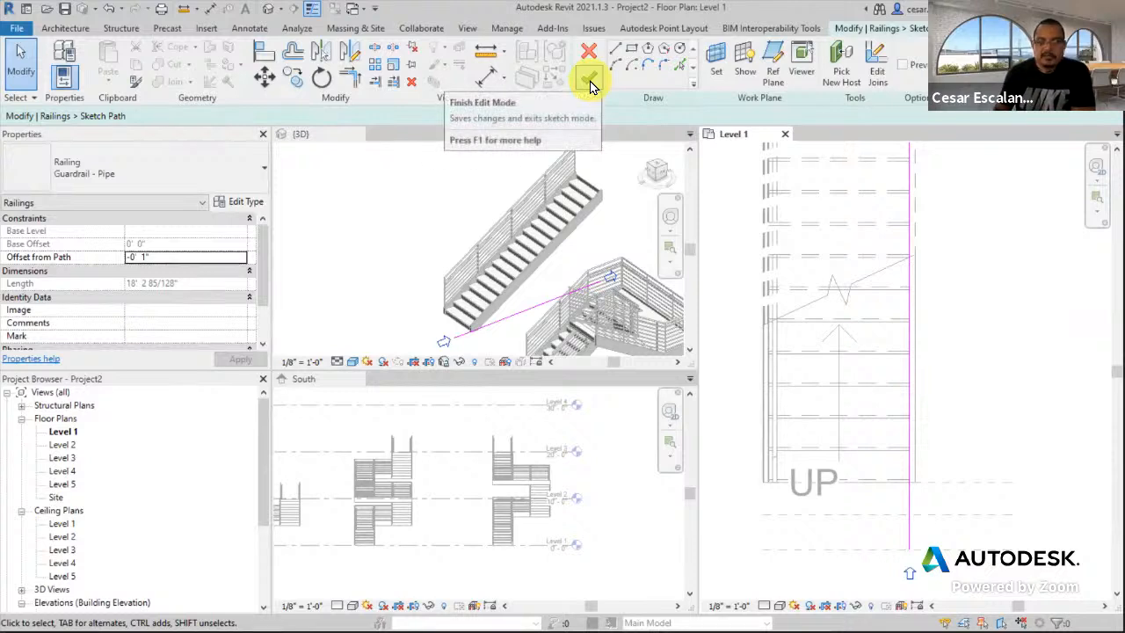
{"action": "left_click", "coordinate": [910, 533]}
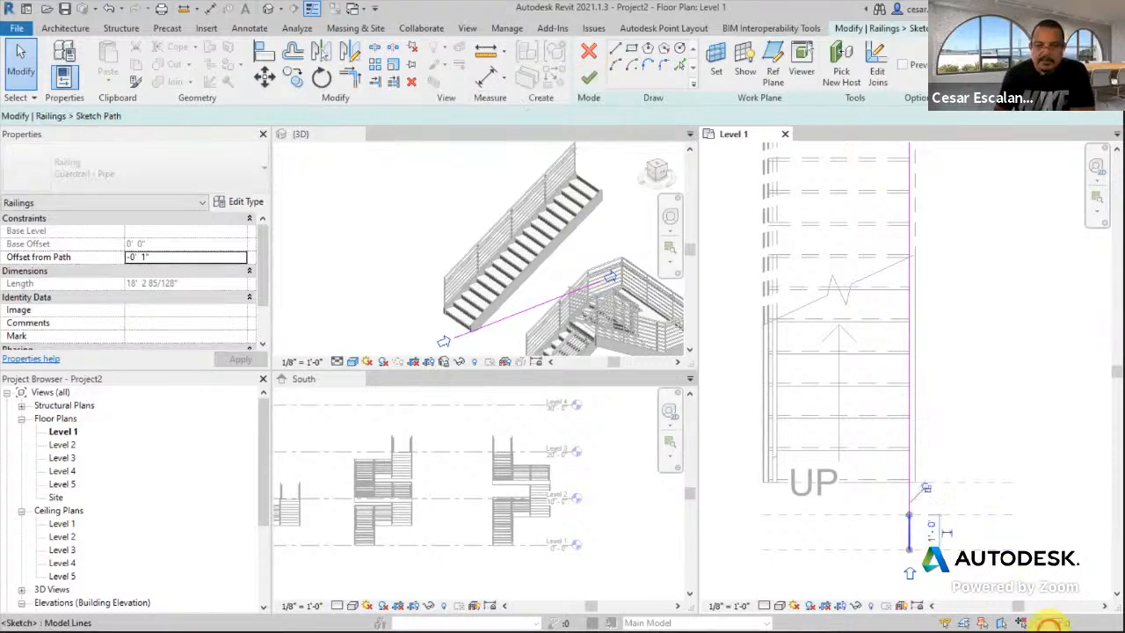
{"action": "left_click", "coordinate": [967, 500]}
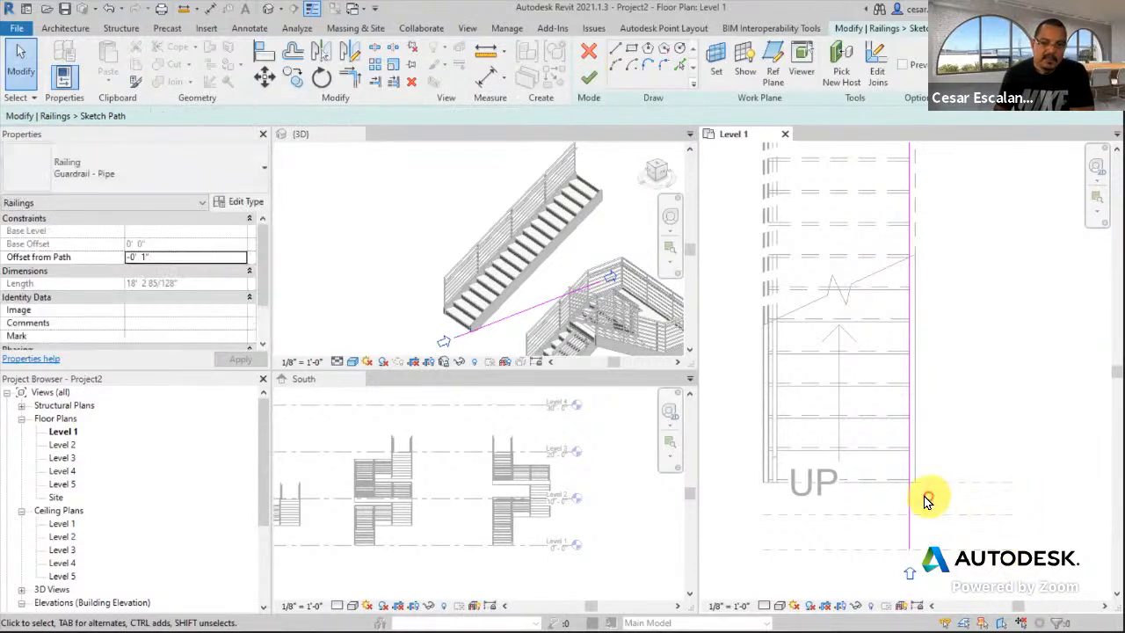
{"action": "left_click", "coordinate": [909, 496]}
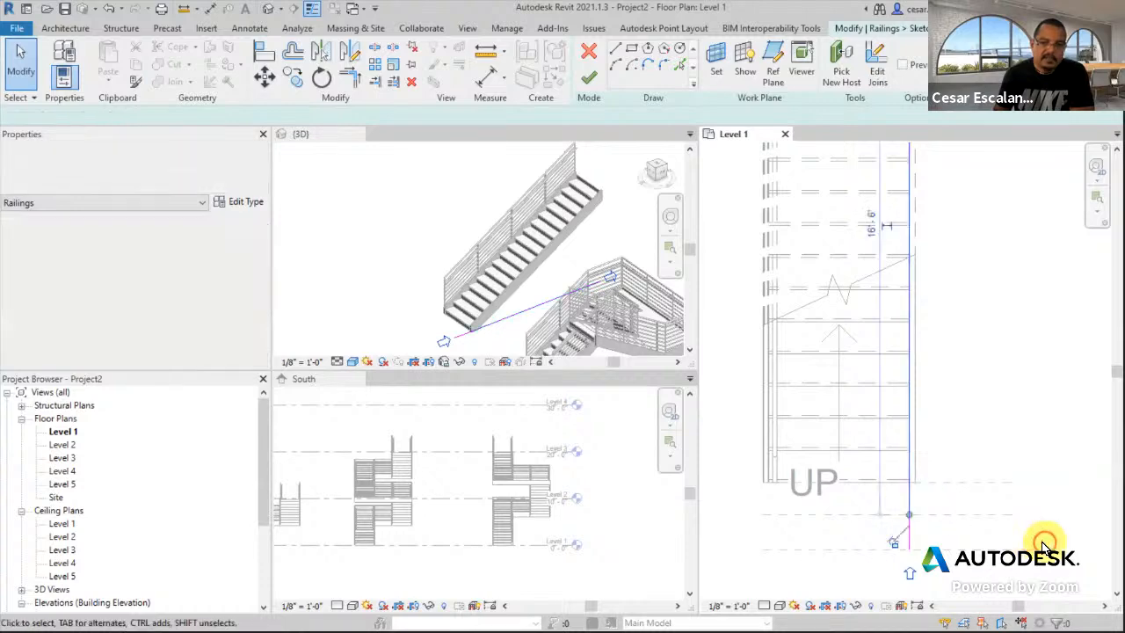
{"action": "left_click", "coordinate": [589, 81]}
{"action": "scroll", "coordinate": [471, 333], "scroll_direction": "up", "scroll_amount": 3}
- Review the guardrail extending past the bottom step in 3D, then show Recent Documents
{"action": "scroll", "coordinate": [472, 334], "scroll_direction": "up", "scroll_amount": 3}
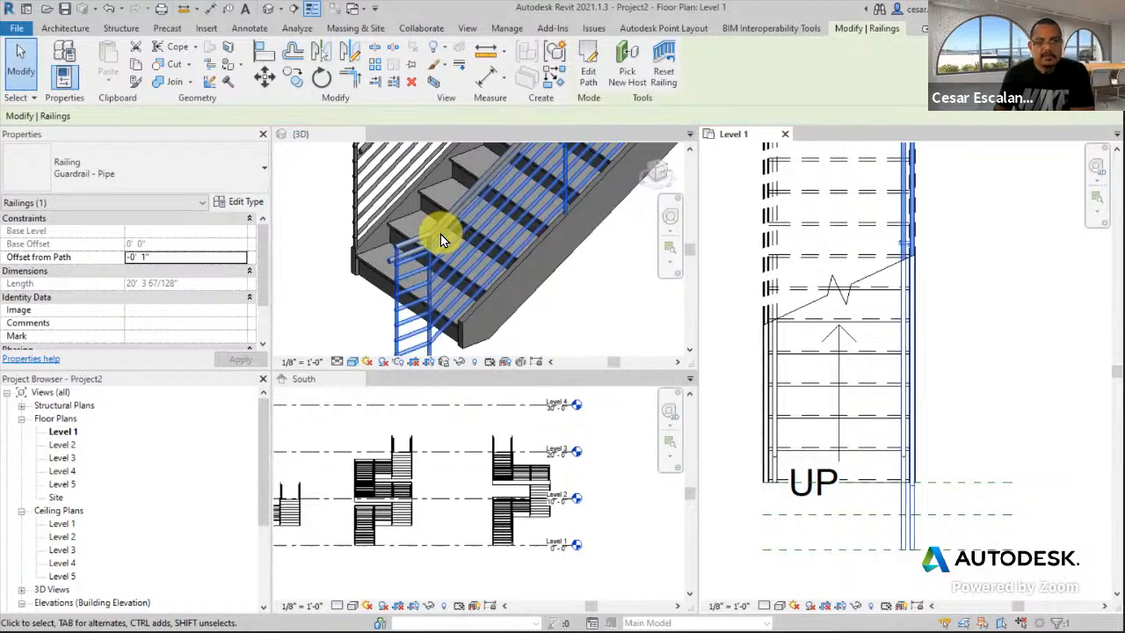
{"action": "scroll", "coordinate": [545, 324], "scroll_direction": "down", "scroll_amount": 2}
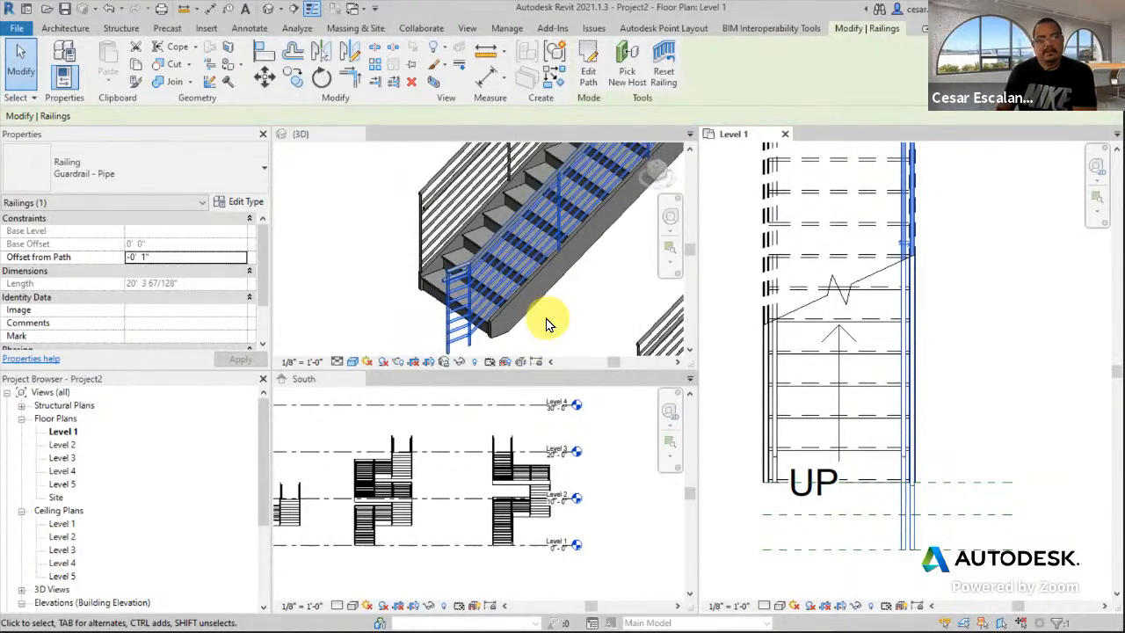
{"action": "middle_click_drag", "start_coordinate": [540, 332], "coordinate": [566, 303], "text": "shift"}
{"action": "scroll", "coordinate": [562, 290], "scroll_direction": "up", "scroll_amount": 1}
{"action": "scroll", "coordinate": [417, 250], "scroll_direction": "up", "scroll_amount": 2}
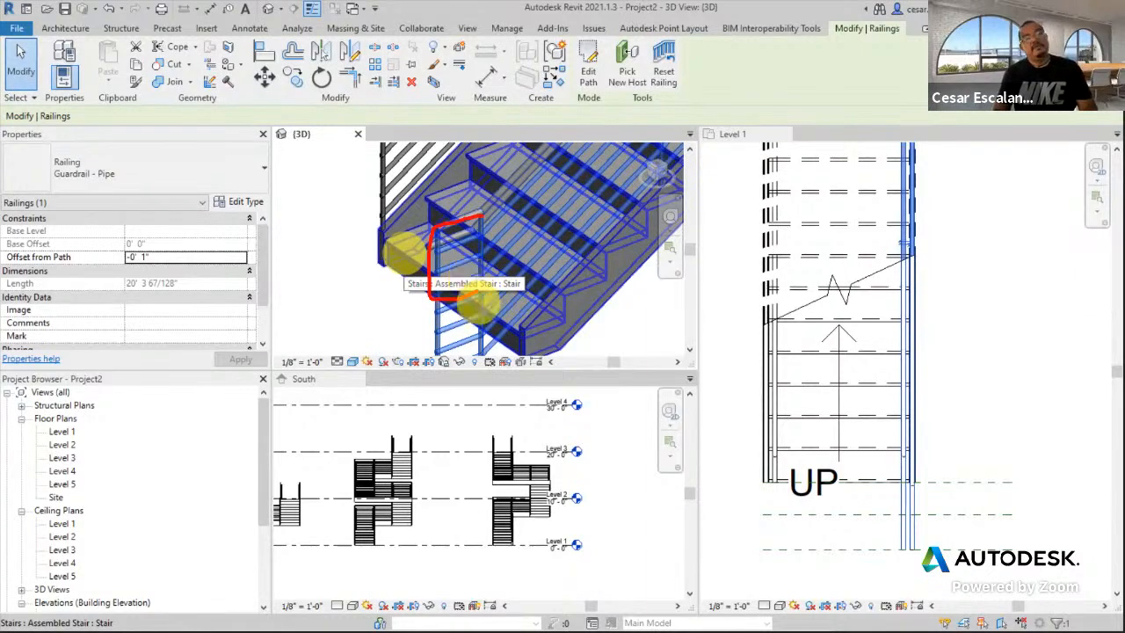
{"action": "scroll", "coordinate": [475, 304], "scroll_direction": "down", "scroll_amount": 4}
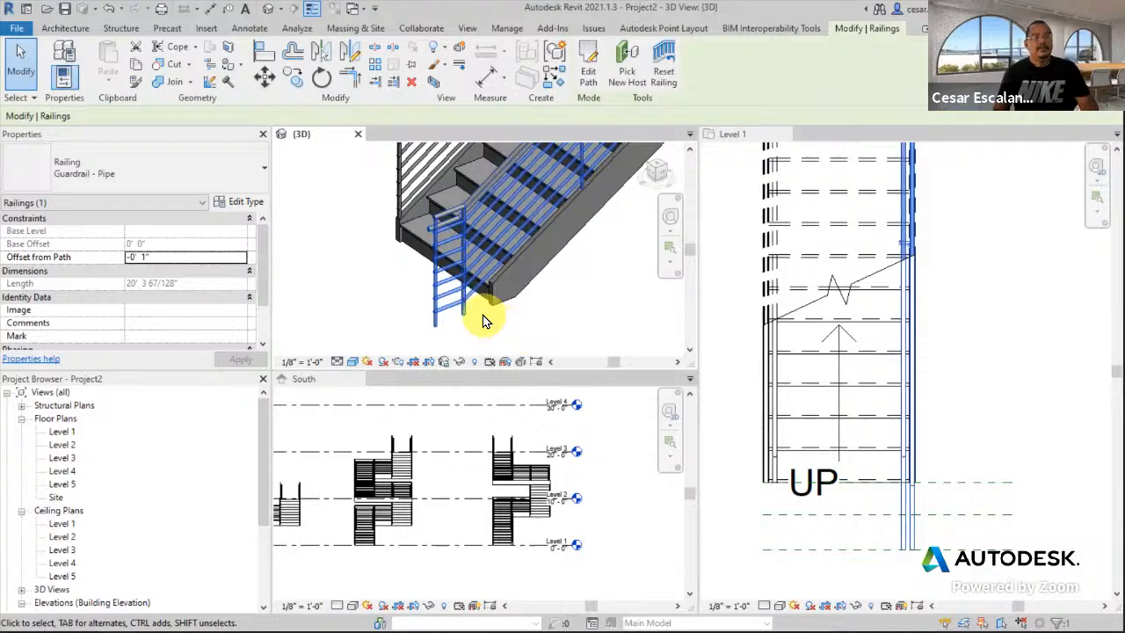
{"action": "scroll", "coordinate": [483, 313], "scroll_direction": "down", "scroll_amount": 1}
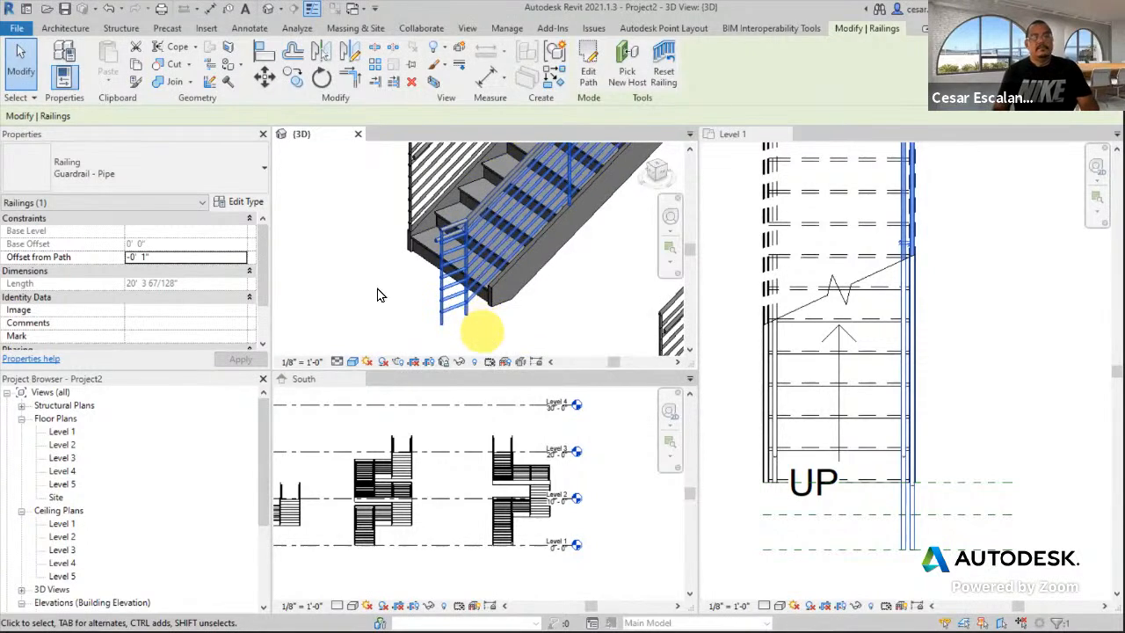
{"action": "left_click", "coordinate": [21, 32]}
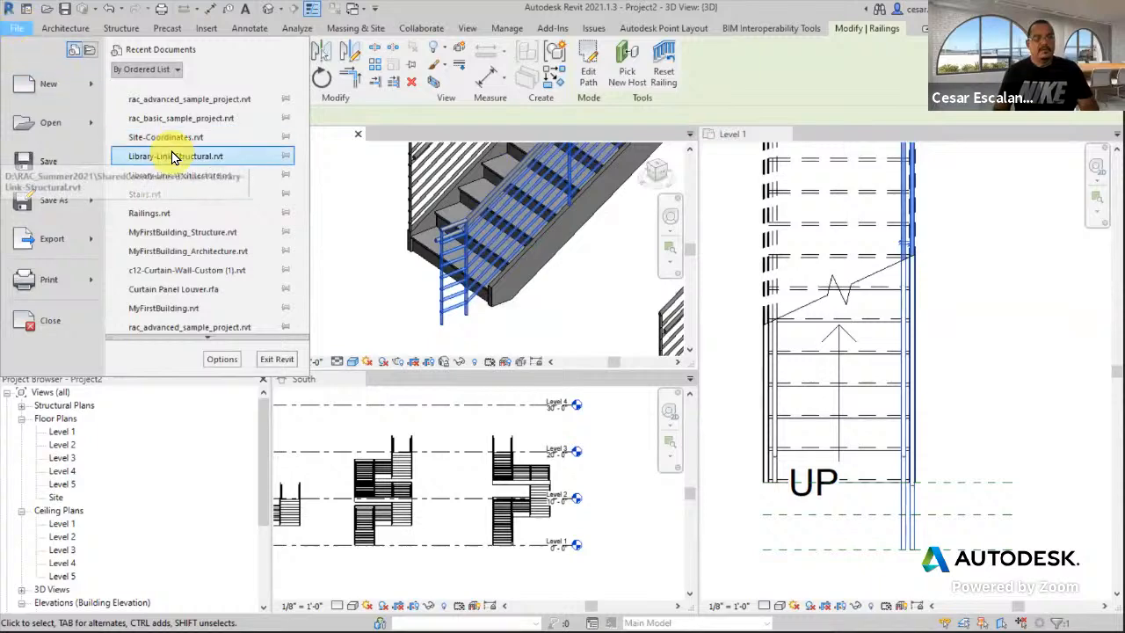
- Open Stairs.rvt from Recent Documents, then open Railings.rvt the same way
{"action": "left_click", "coordinate": [154, 199]}
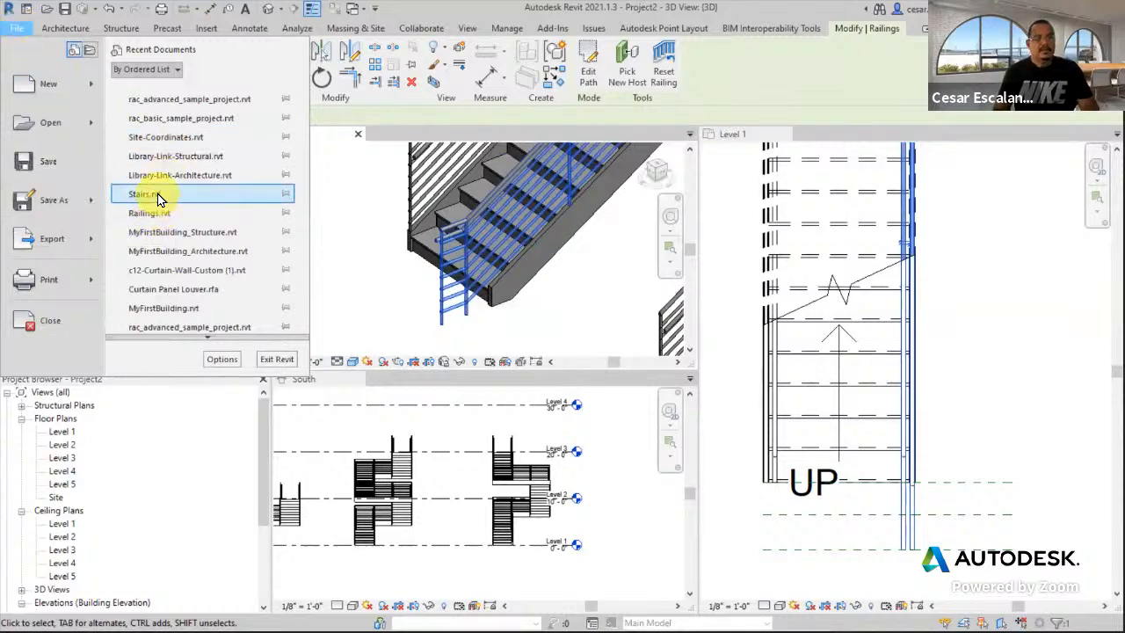
{"action": "left_click", "coordinate": [155, 196]}
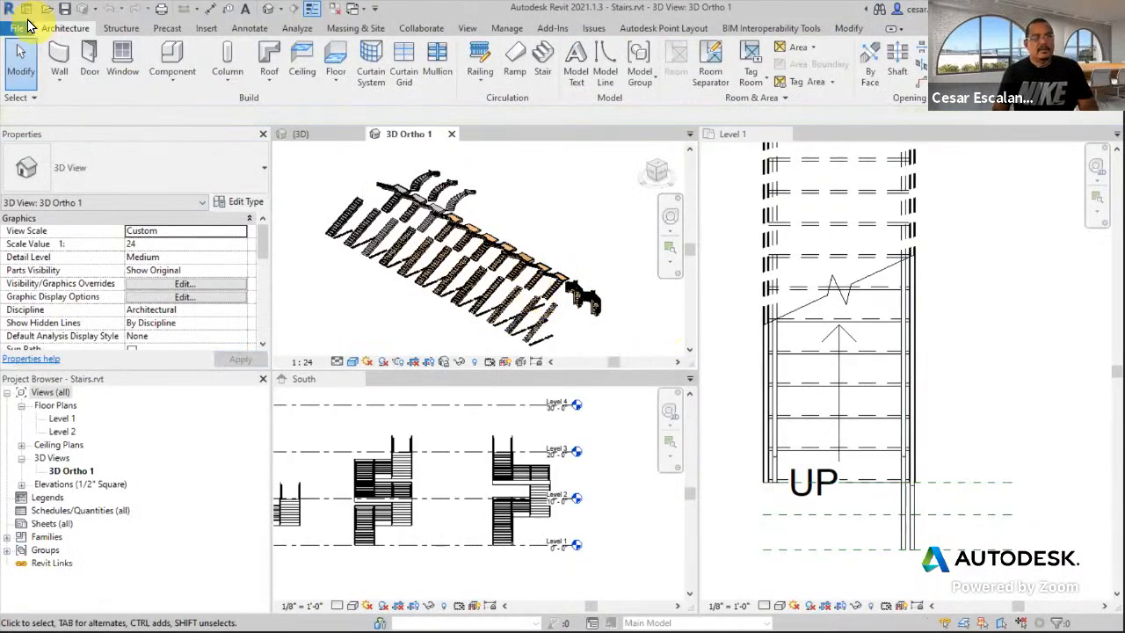
{"action": "left_click", "coordinate": [15, 29]}
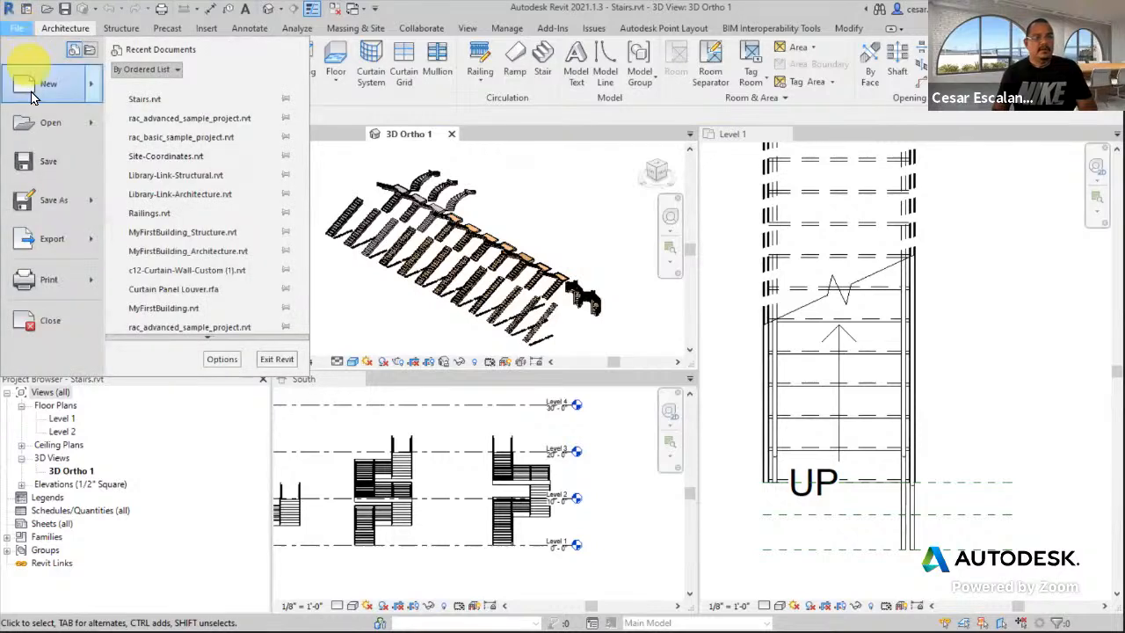
{"action": "left_click", "coordinate": [178, 220]}
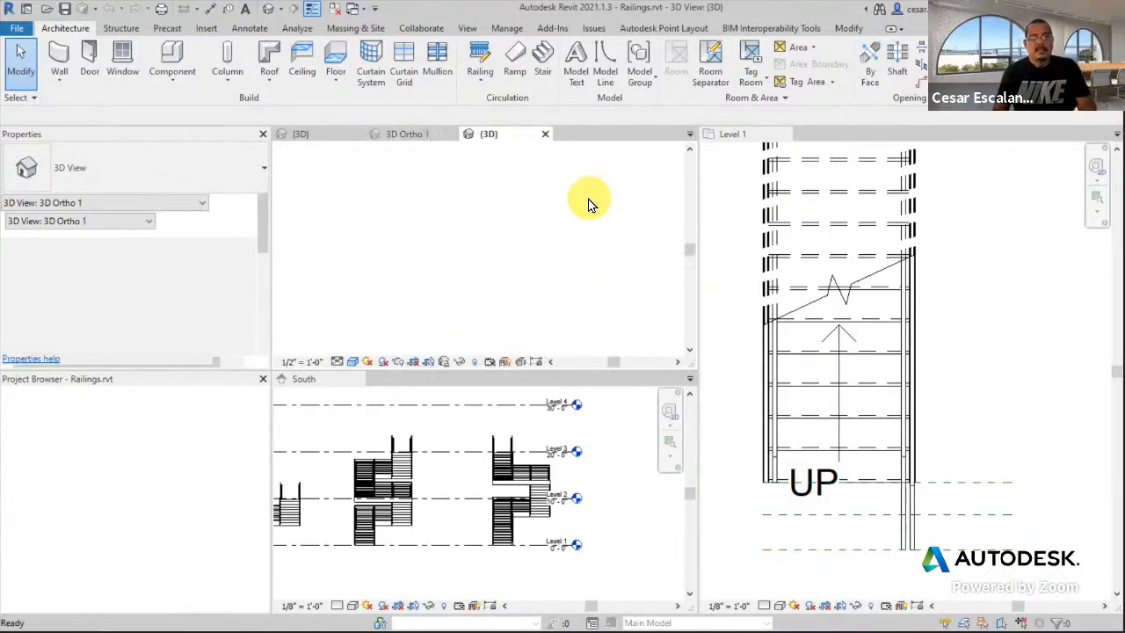
- Inspect the Stair Handrail - Pipe w Extensions path sketch unchanged, then open its type properties
{"action": "scroll", "coordinate": [584, 227], "scroll_direction": "up", "scroll_amount": 8}
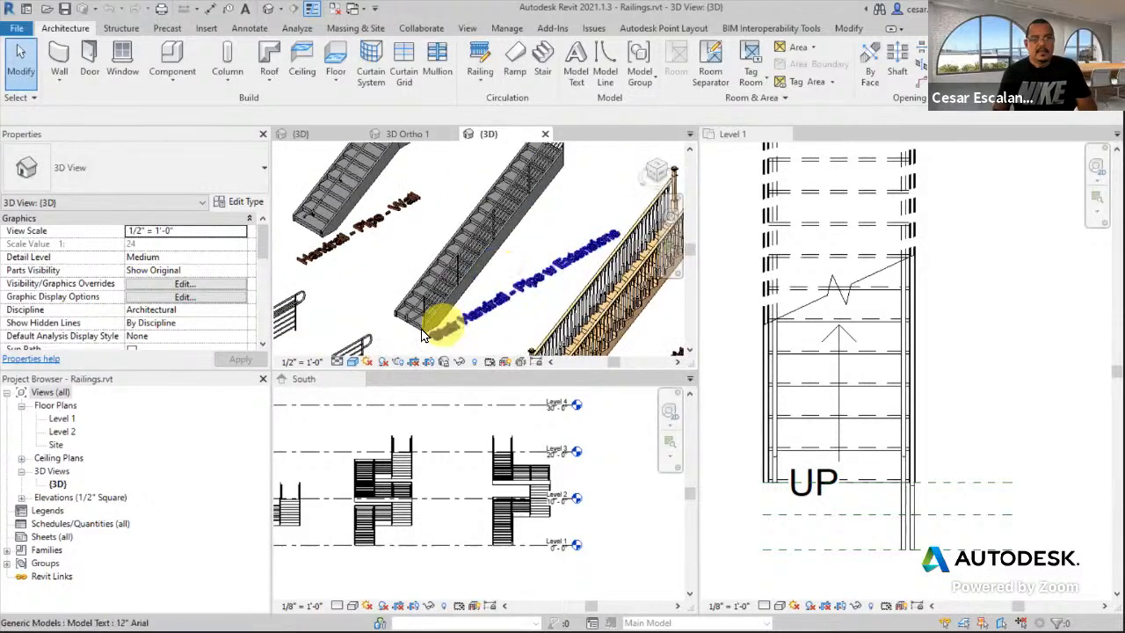
{"action": "scroll", "coordinate": [431, 334], "scroll_direction": "up", "scroll_amount": 5}
{"action": "scroll", "coordinate": [418, 355], "scroll_direction": "up", "scroll_amount": 5}
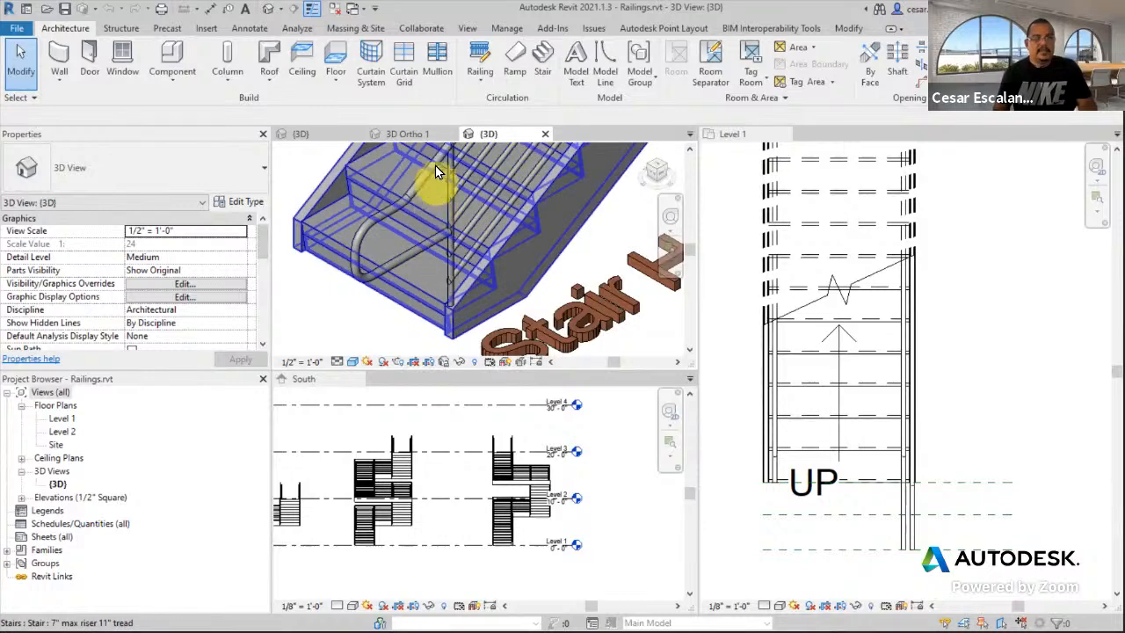
{"action": "scroll", "coordinate": [364, 284], "scroll_direction": "up", "scroll_amount": 3}
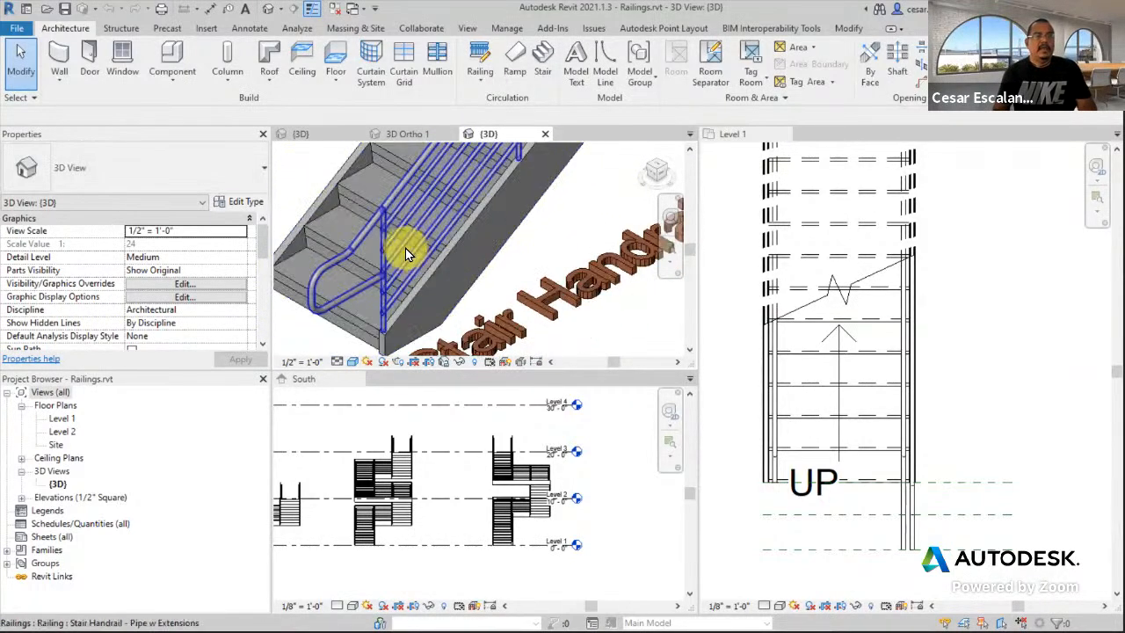
{"action": "left_click", "coordinate": [405, 248]}
{"action": "left_click", "coordinate": [592, 81]}
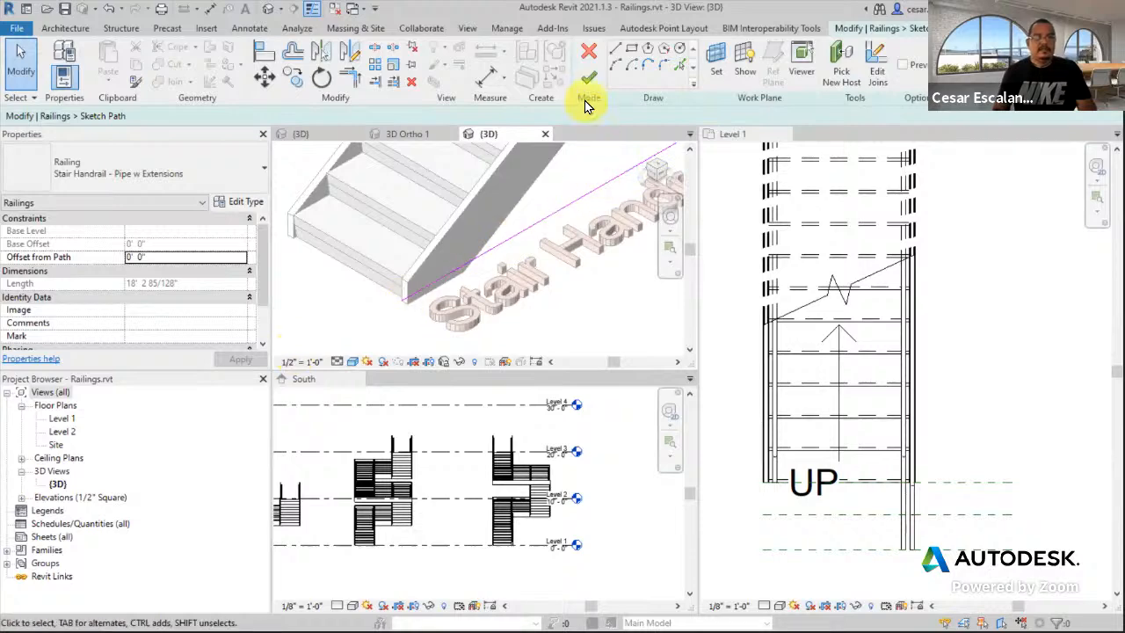
{"action": "left_click", "coordinate": [591, 57]}
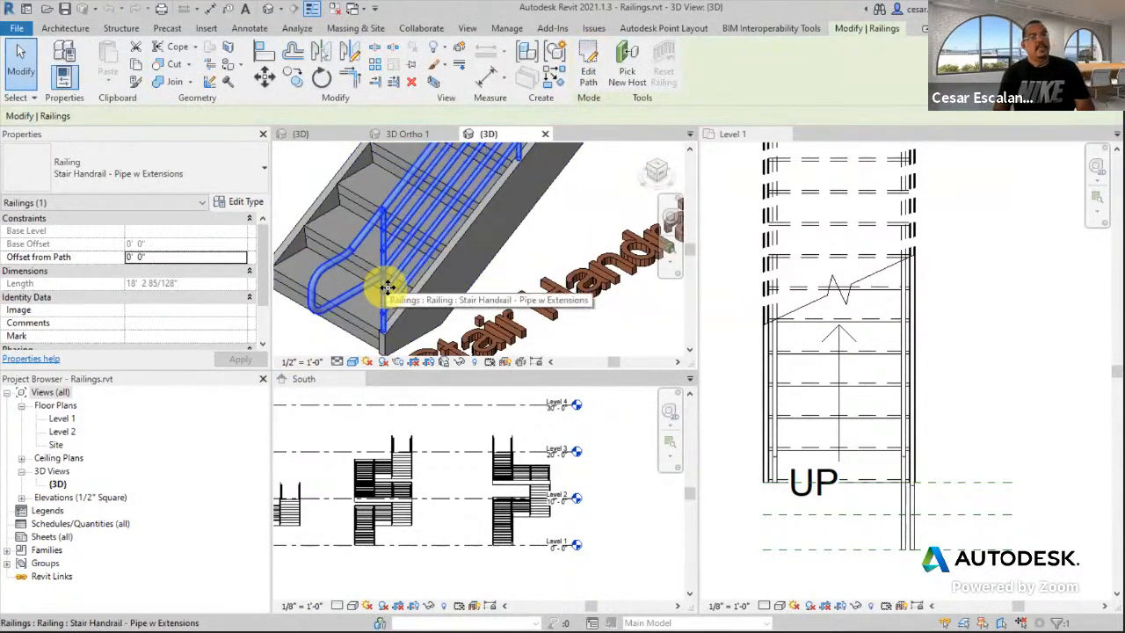
{"action": "scroll", "coordinate": [387, 288], "scroll_direction": "down", "scroll_amount": 3}
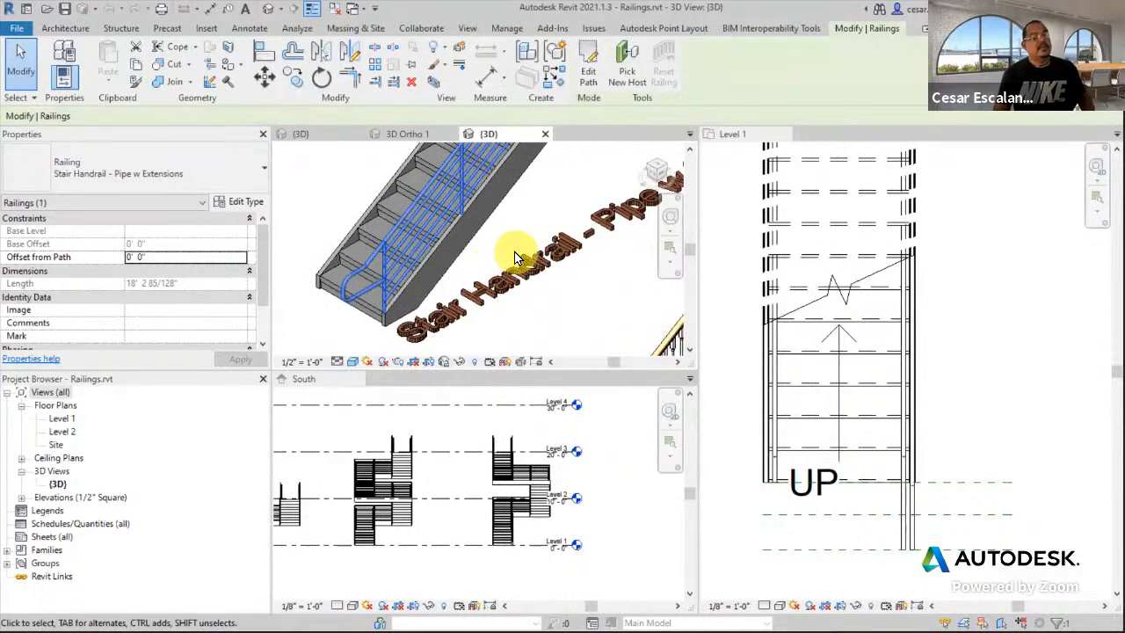
{"action": "left_click", "coordinate": [230, 203]}
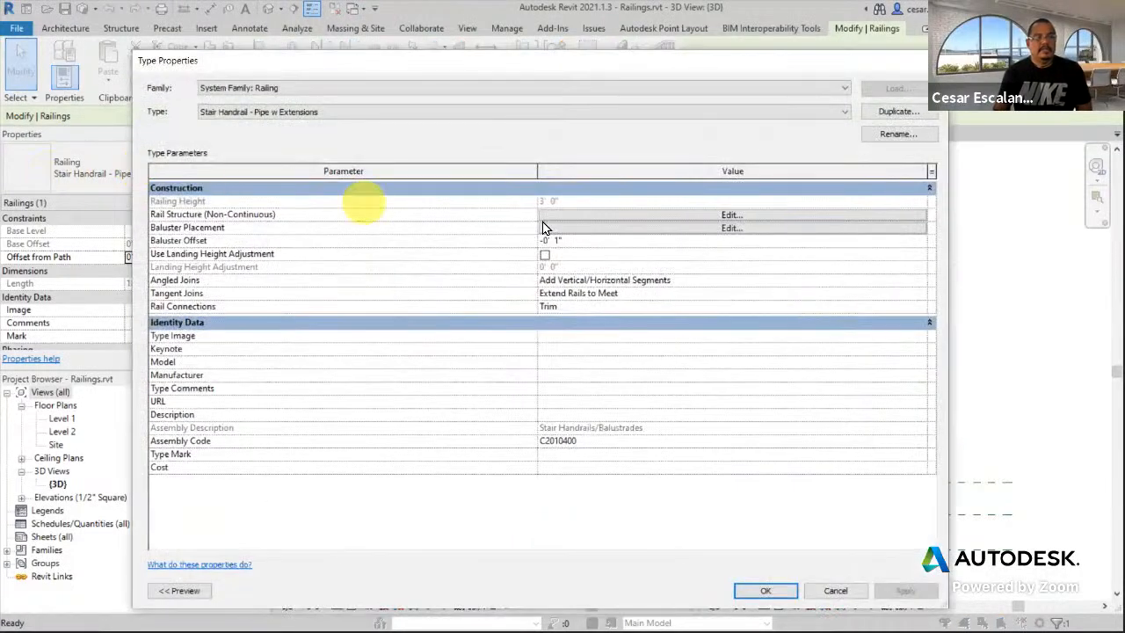
- Review the type's baluster post placement, cancel both dialogs, and expand Families in the Project Browser
{"action": "left_click", "coordinate": [715, 229]}
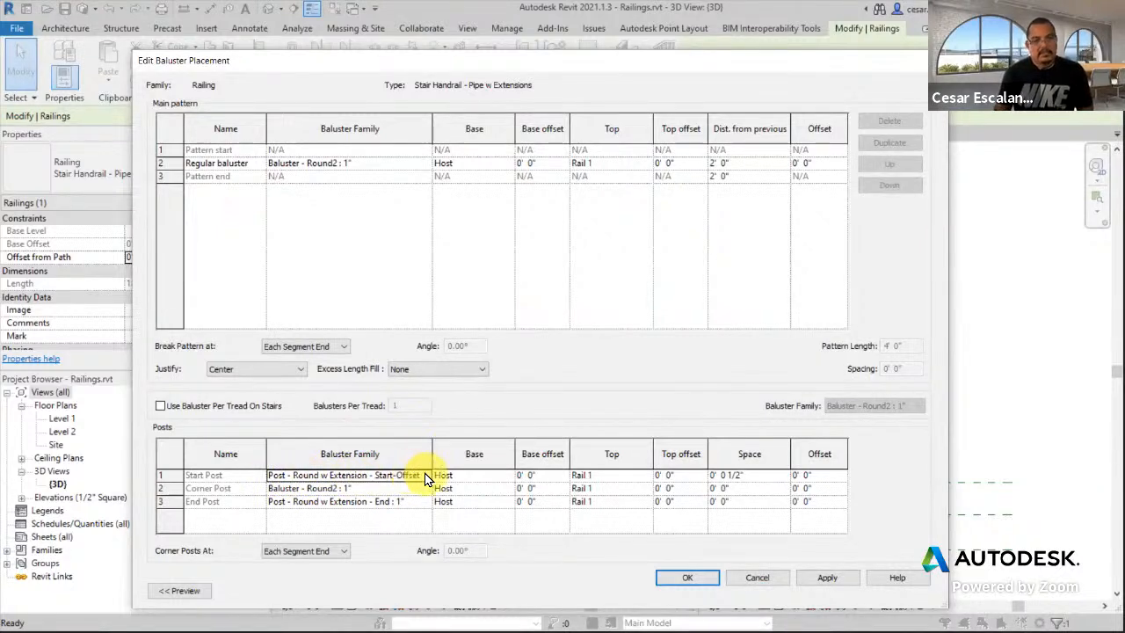
{"action": "left_click", "coordinate": [758, 576]}
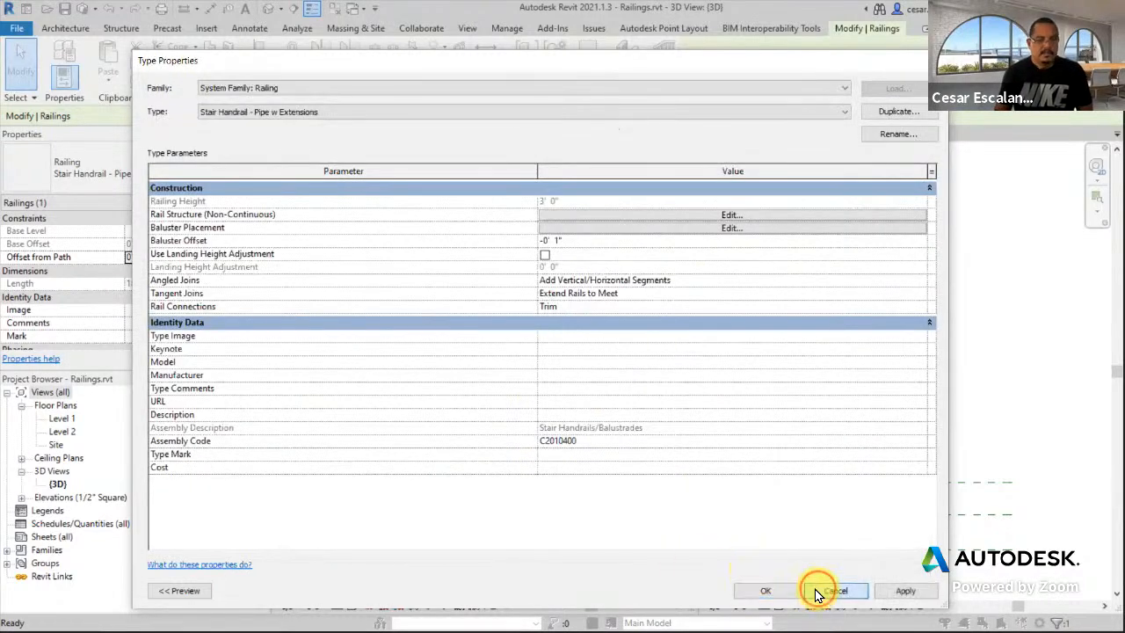
{"action": "left_click", "coordinate": [816, 593]}
{"action": "left_click", "coordinate": [20, 550]}
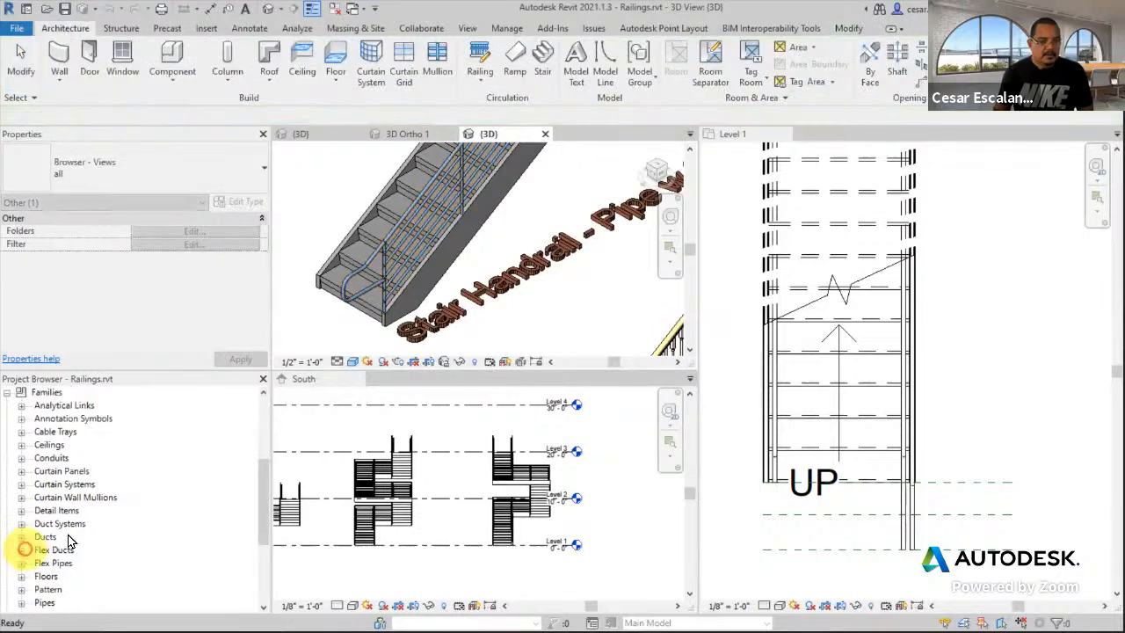
- Open the Post - Round w Extension - Start-Offset family for editing, then close it without saving
{"action": "scroll", "coordinate": [68, 464], "scroll_direction": "down", "scroll_amount": 3}
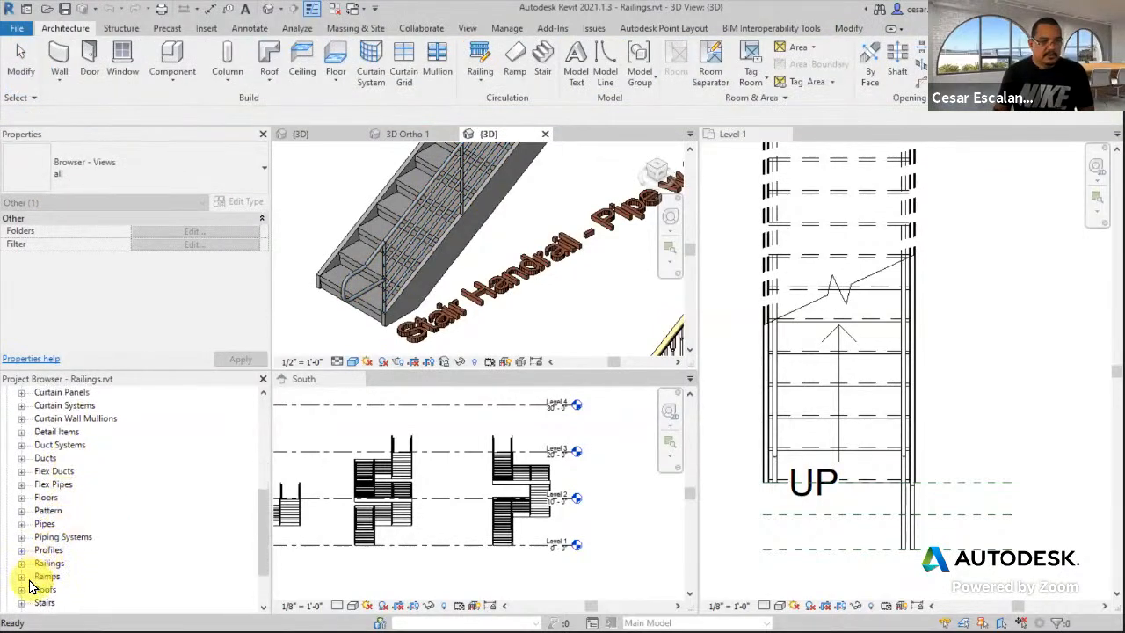
{"action": "left_click", "coordinate": [21, 563]}
{"action": "scroll", "coordinate": [138, 525], "scroll_direction": "down", "scroll_amount": 2}
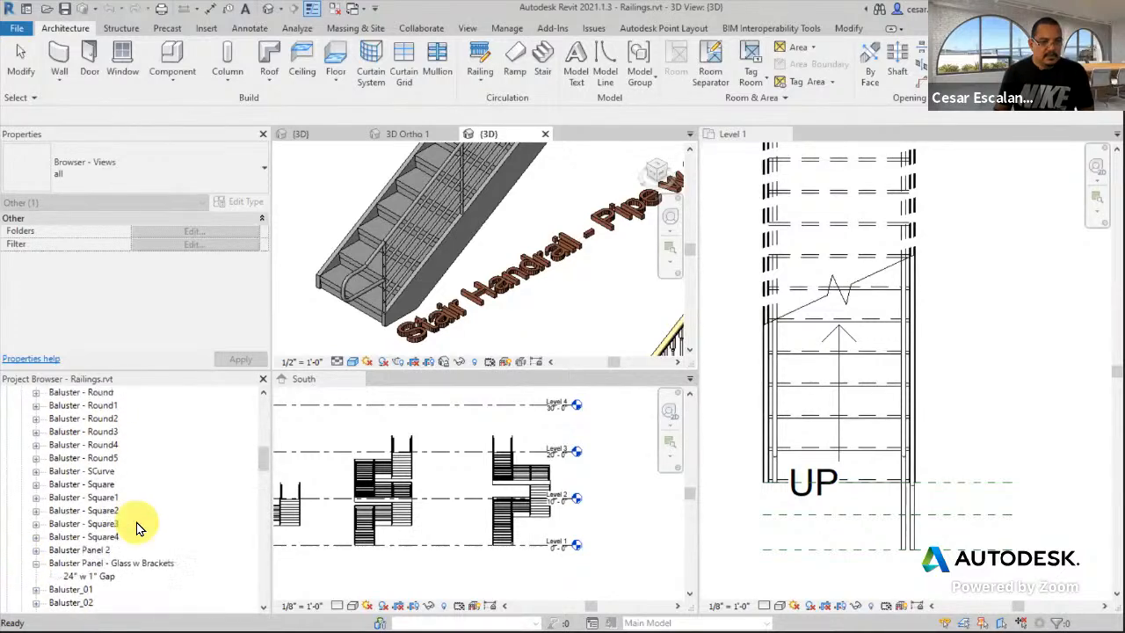
{"action": "scroll", "coordinate": [138, 524], "scroll_direction": "up", "scroll_amount": 3}
{"action": "scroll", "coordinate": [141, 520], "scroll_direction": "down", "scroll_amount": 7}
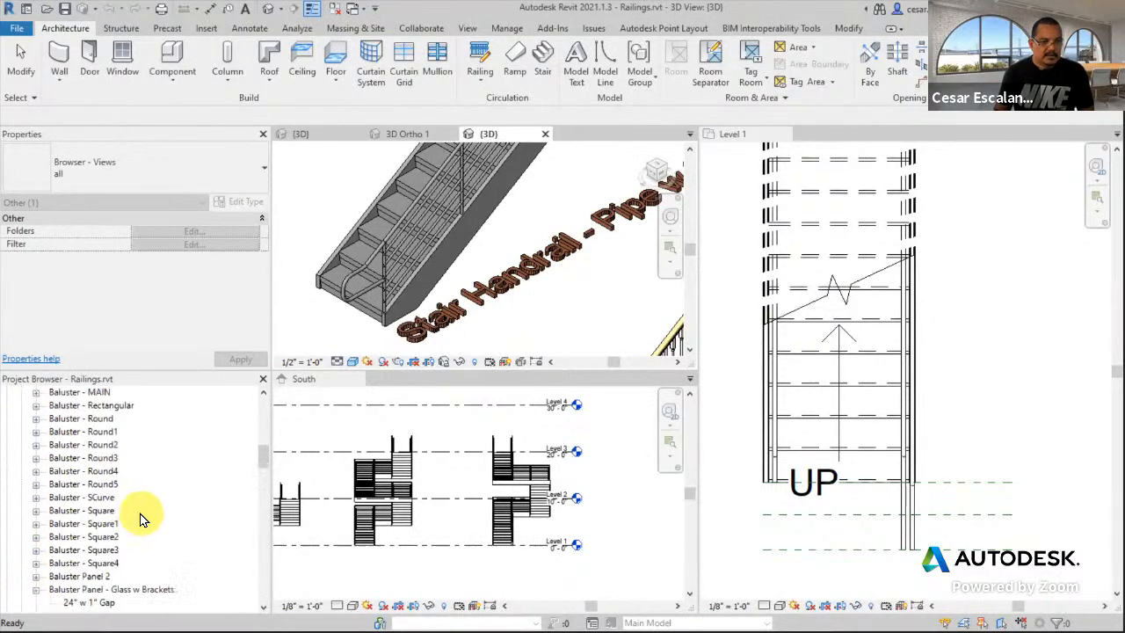
{"action": "left_click_drag", "start_coordinate": [258, 493], "coordinate": [253, 514]}
{"action": "scroll", "coordinate": [249, 517], "scroll_direction": "down", "scroll_amount": 1}
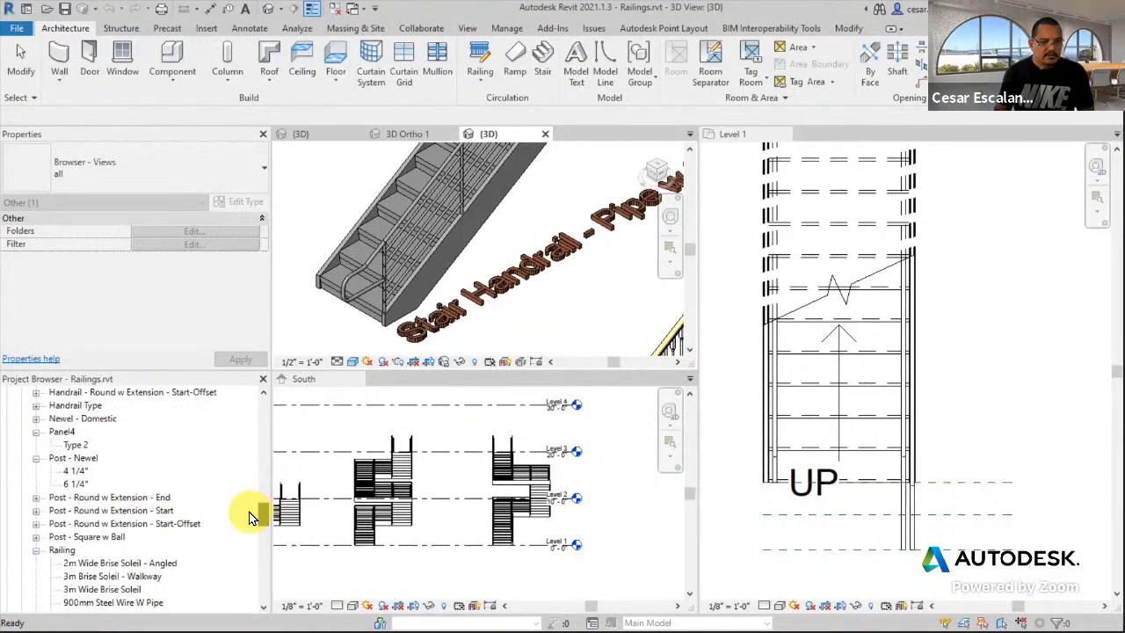
{"action": "left_click", "coordinate": [180, 524]}
{"action": "right_click", "coordinate": [66, 528]}
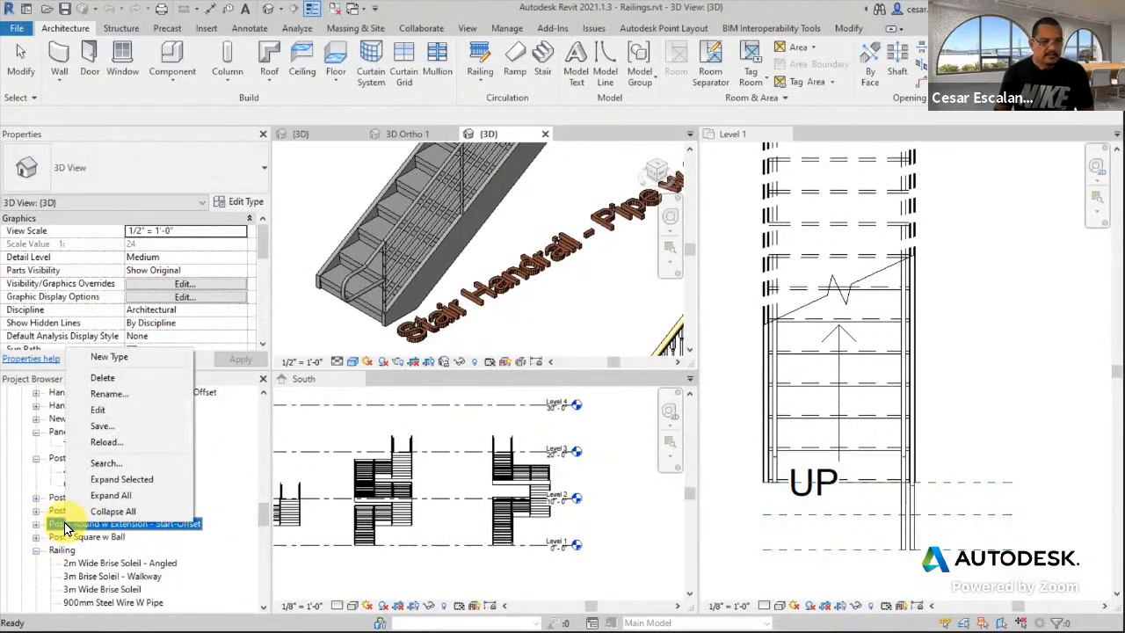
{"action": "left_click", "coordinate": [111, 419]}
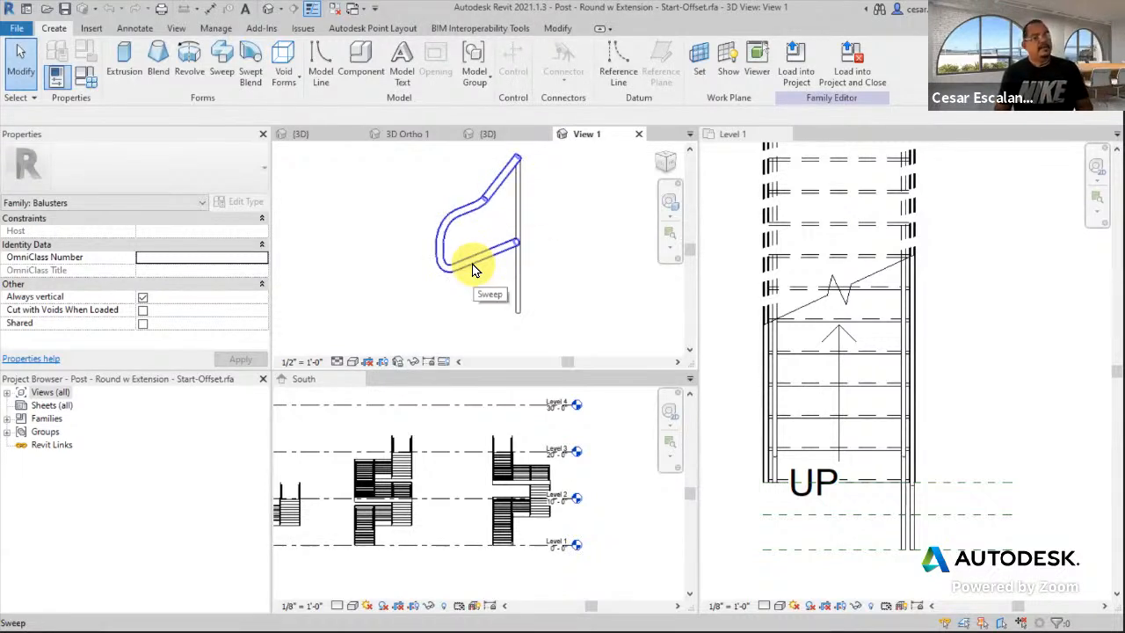
{"action": "left_click", "coordinate": [641, 134]}
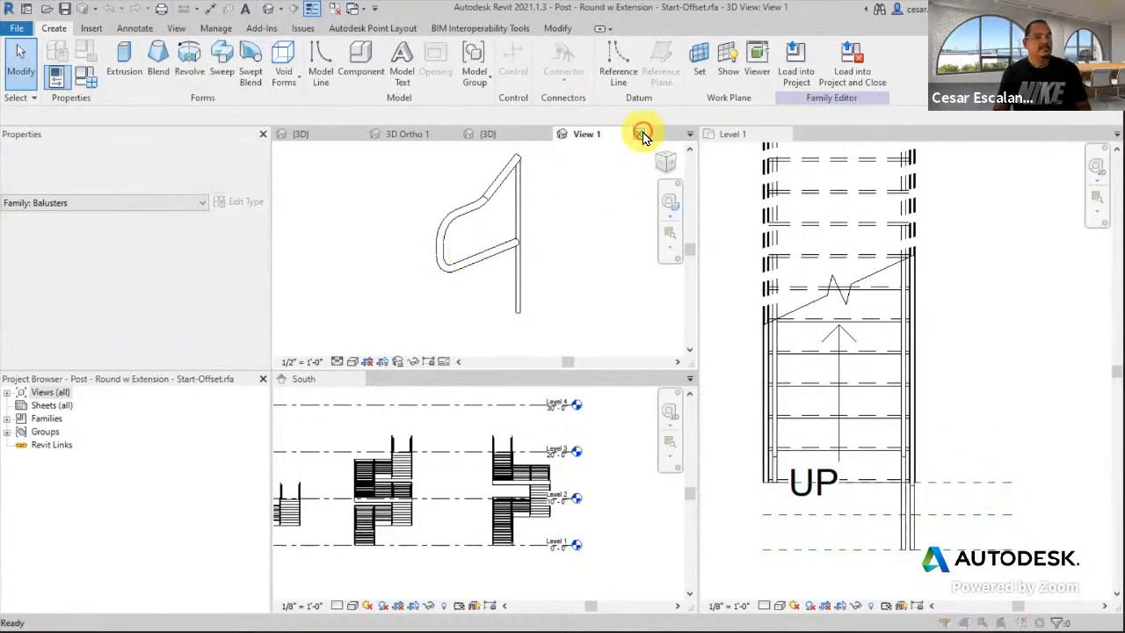
{"action": "left_click", "coordinate": [594, 332]}
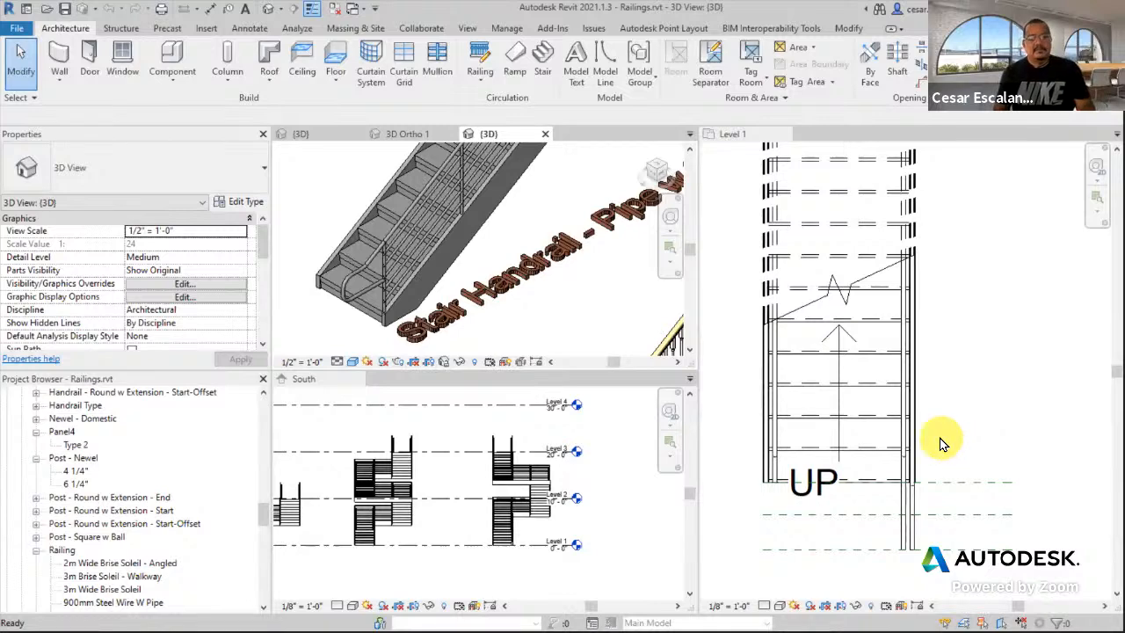
- Check the Project2 Level 1 guardrail, then return to the Railings.rvt 3D example stairs
{"action": "scroll", "coordinate": [940, 444], "scroll_direction": "down", "scroll_amount": 2}
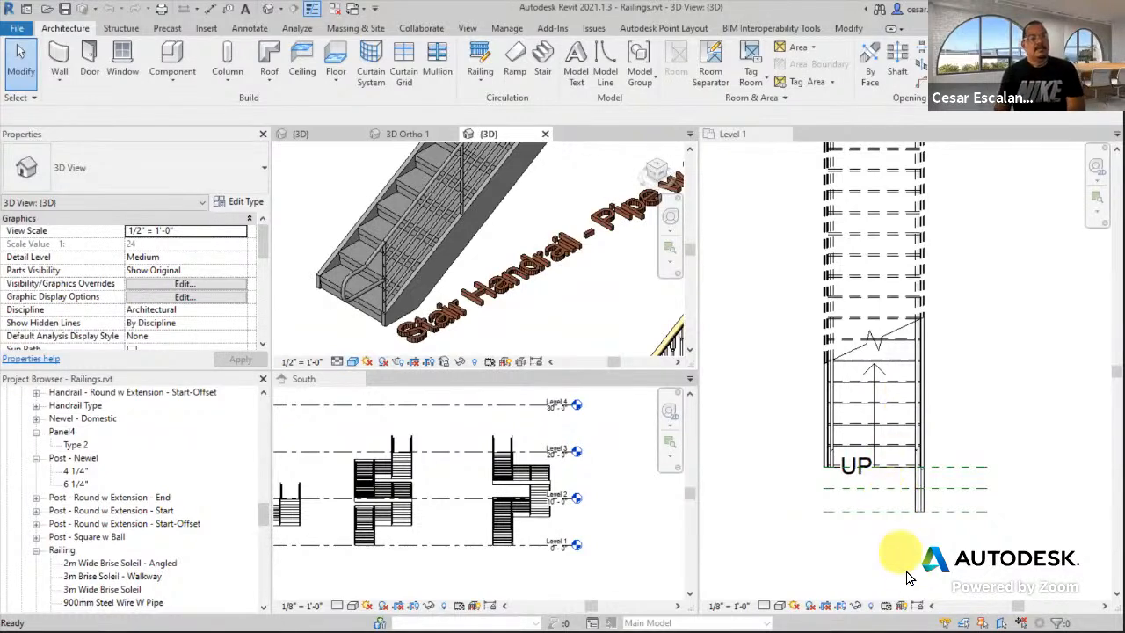
{"action": "scroll", "coordinate": [919, 484], "scroll_direction": "up", "scroll_amount": 3}
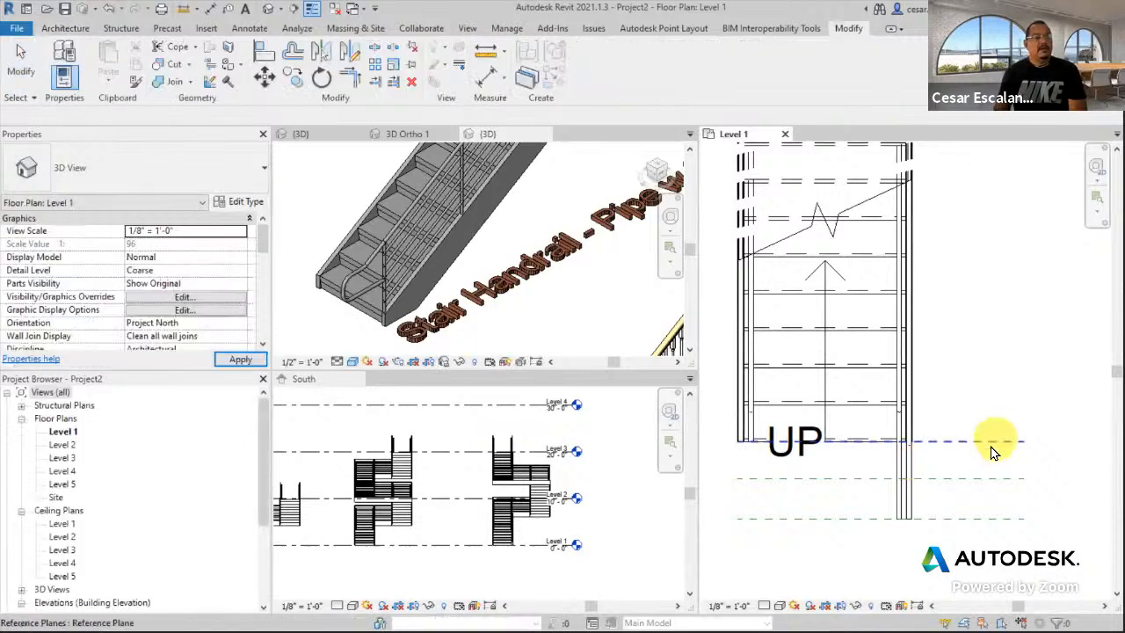
{"action": "left_click", "coordinate": [912, 455]}
{"action": "scroll", "coordinate": [1035, 469], "scroll_direction": "down", "scroll_amount": 2}
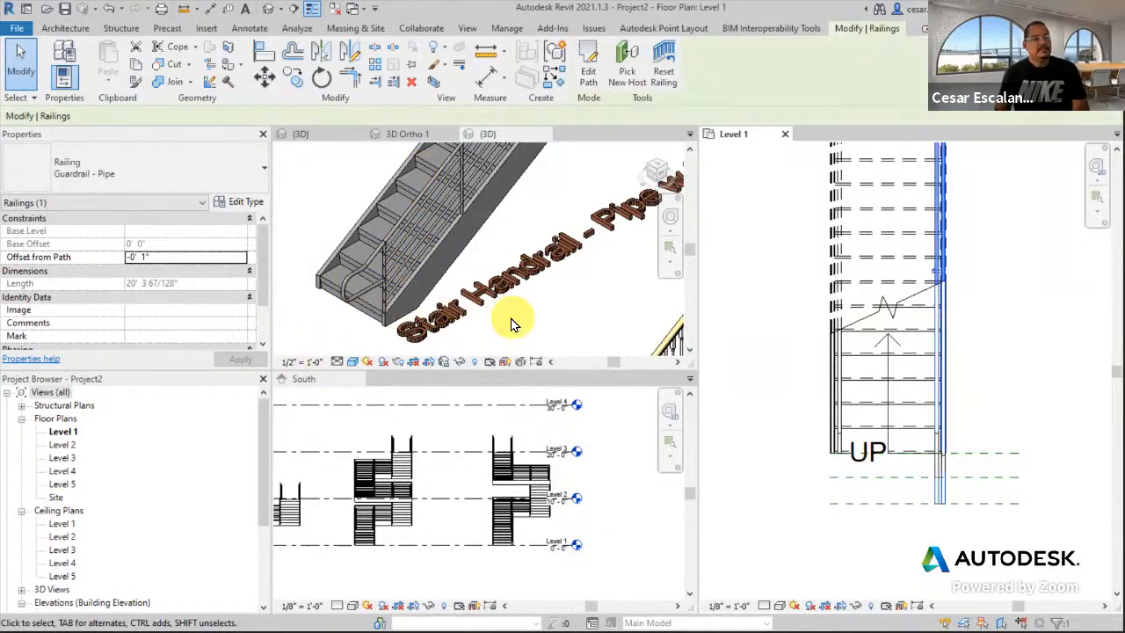
{"action": "scroll", "coordinate": [514, 323], "scroll_direction": "down", "scroll_amount": 2}
{"action": "scroll", "coordinate": [962, 534], "scroll_direction": "down", "scroll_amount": 1}
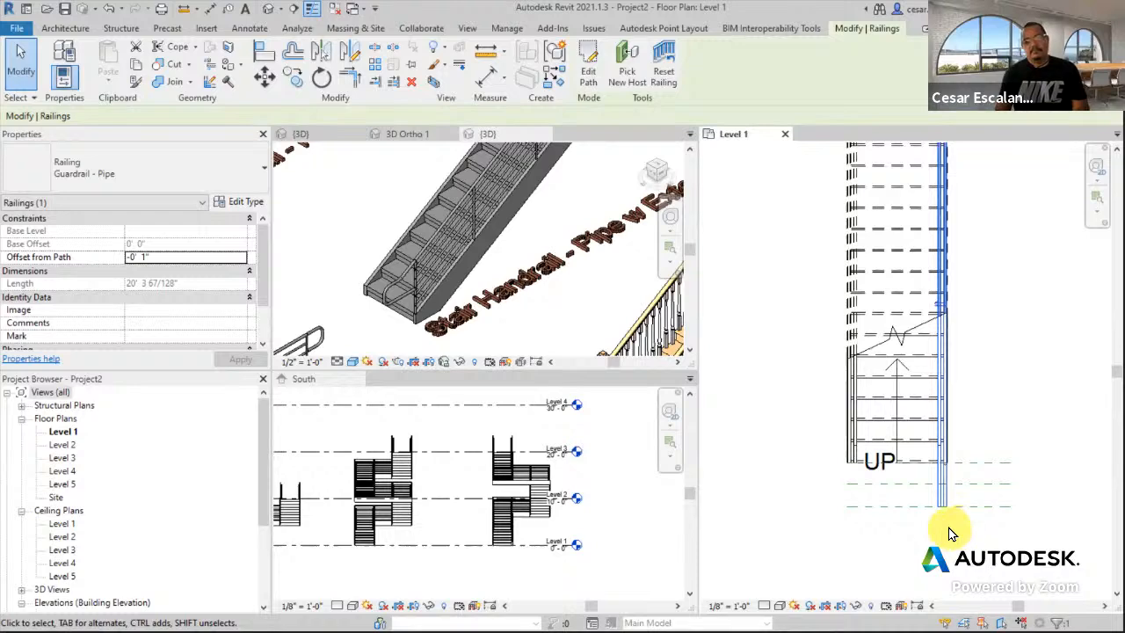
{"action": "left_click", "coordinate": [949, 533]}
{"action": "scroll", "coordinate": [506, 312], "scroll_direction": "down", "scroll_amount": 2}
{"action": "left_click", "coordinate": [506, 309]}
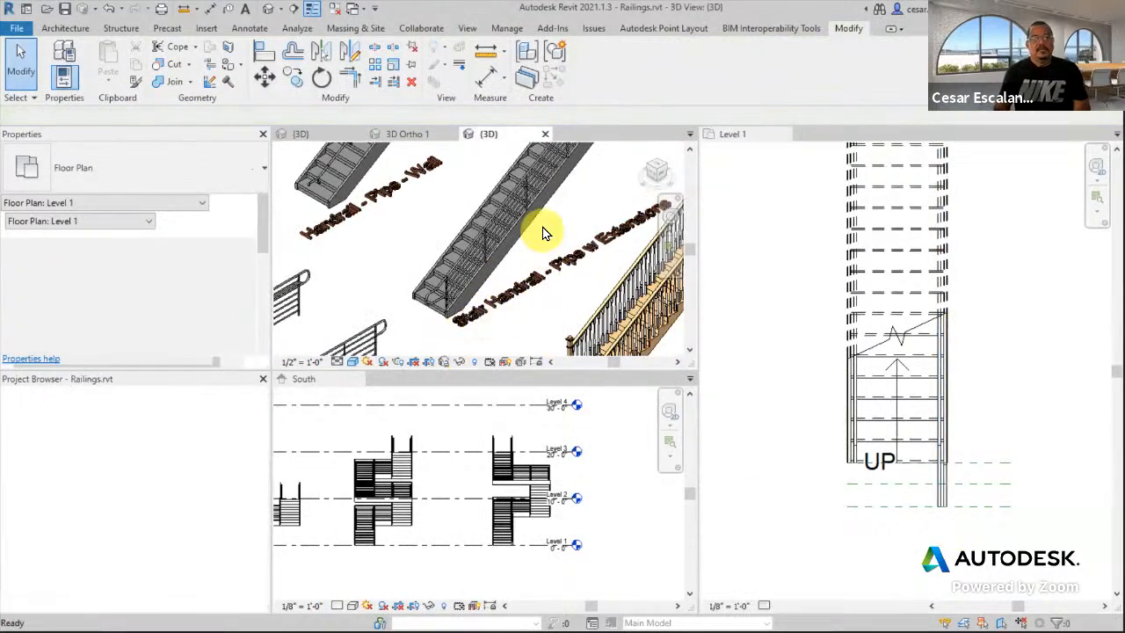
- In the Level 1 plan, select the guardrail on the stair's right side
{"action": "left_click", "coordinate": [990, 290]}
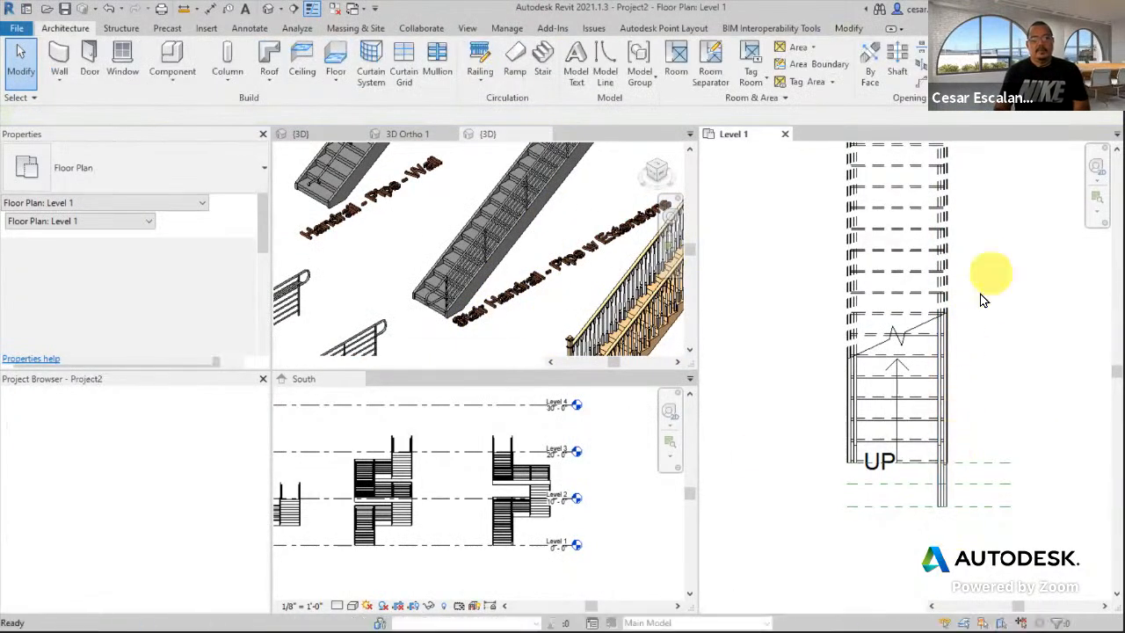
{"action": "scroll", "coordinate": [984, 290], "scroll_direction": "down", "scroll_amount": 3}
{"action": "middle_click_drag", "start_coordinate": [984, 273], "coordinate": [954, 368]}
{"action": "scroll", "coordinate": [905, 350], "scroll_direction": "up", "scroll_amount": 5}
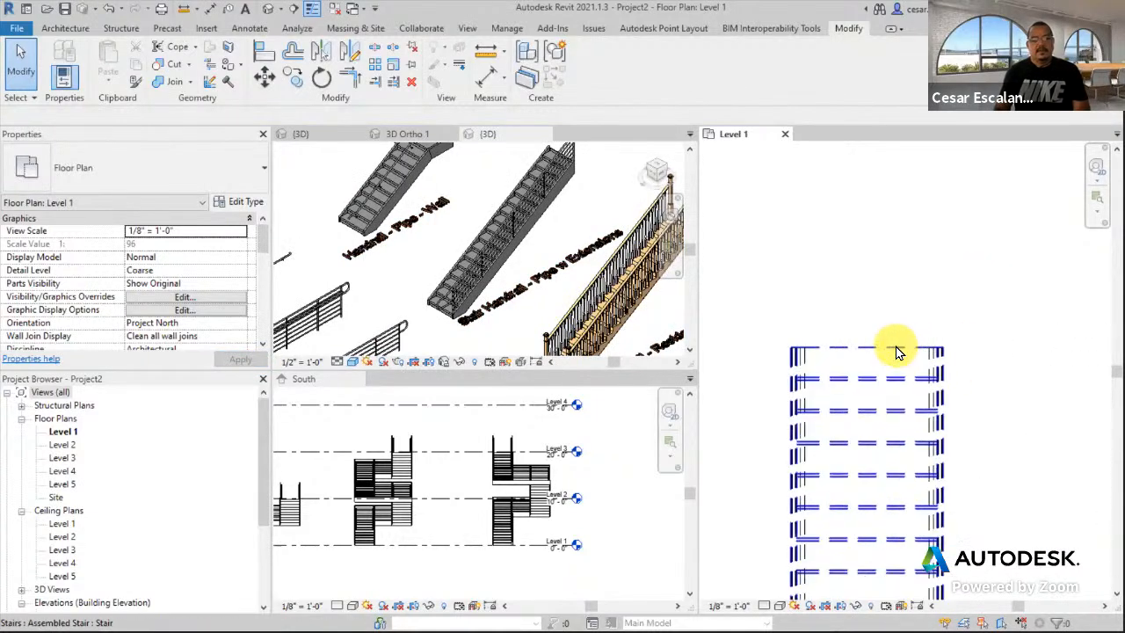
{"action": "left_click", "coordinate": [934, 356]}
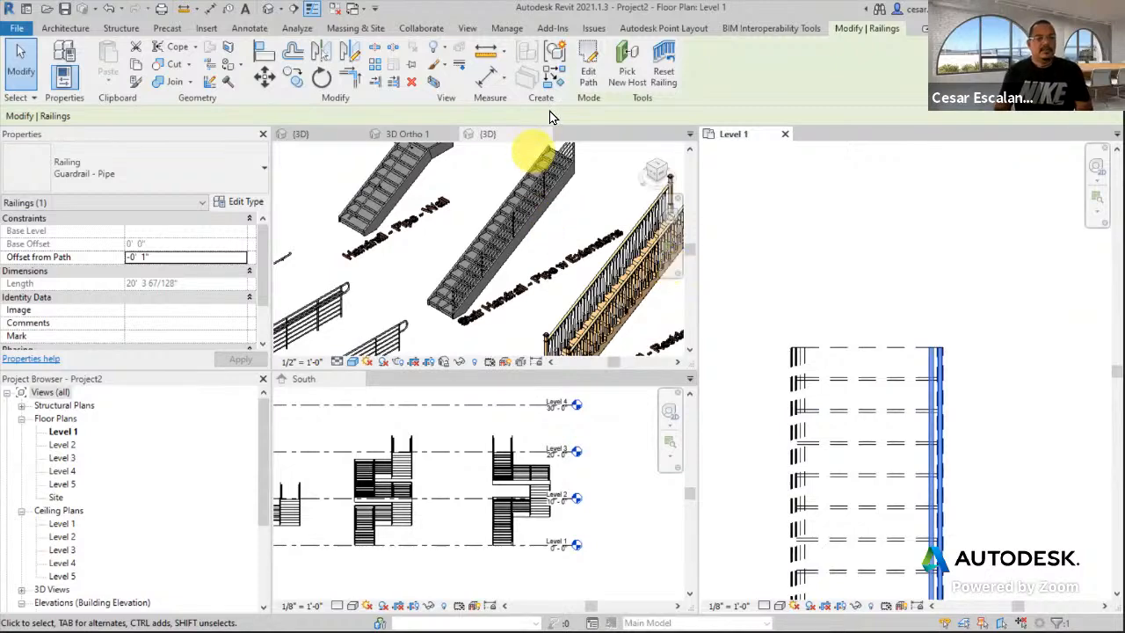
- Sketch an 11-inch straight line up from the guardrail path's end and finish the path edit
{"action": "left_click", "coordinate": [587, 79]}
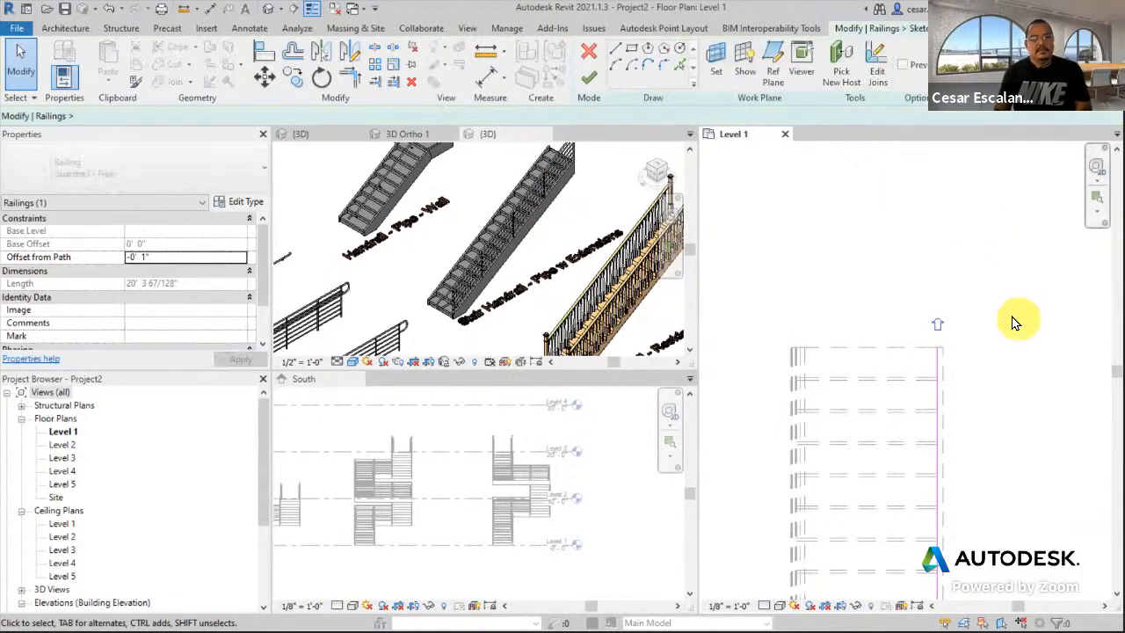
{"action": "left_click", "coordinate": [617, 51]}
{"action": "left_click", "coordinate": [937, 348]}
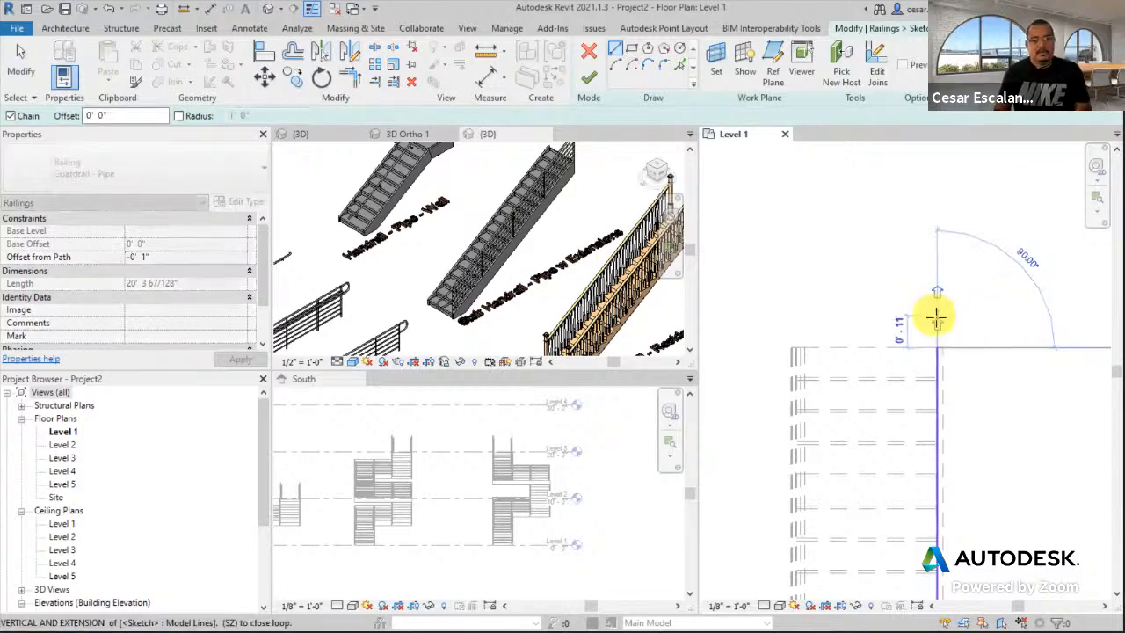
{"action": "left_click", "coordinate": [937, 314]}
{"action": "left_click", "coordinate": [739, 236]}
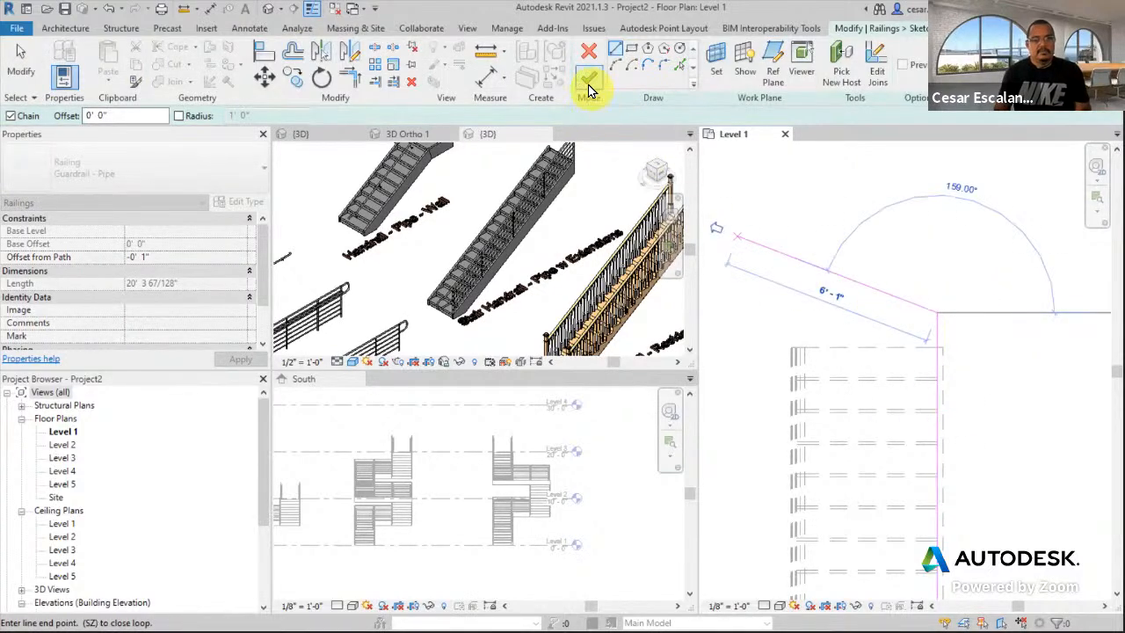
{"action": "left_click", "coordinate": [589, 78]}
{"action": "left_click", "coordinate": [594, 219]}
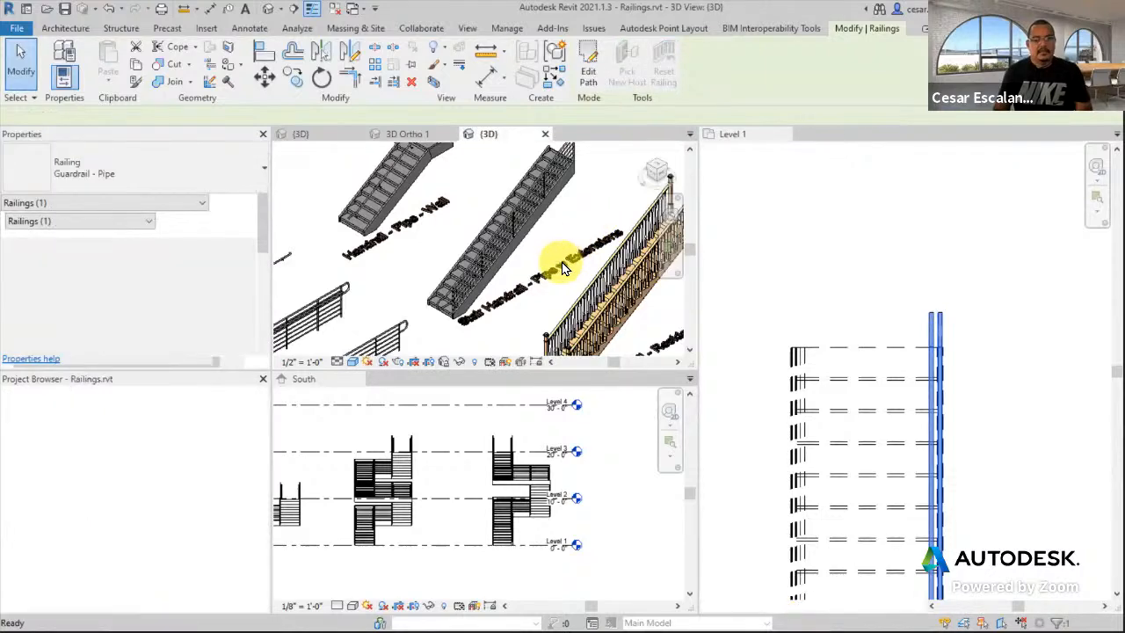
- Close the Railings.rvt 3D view and return to Project2's {3D} view
{"action": "scroll", "coordinate": [594, 230], "scroll_direction": "down", "scroll_amount": 2}
{"action": "middle_click_drag", "start_coordinate": [592, 227], "coordinate": [572, 273]}
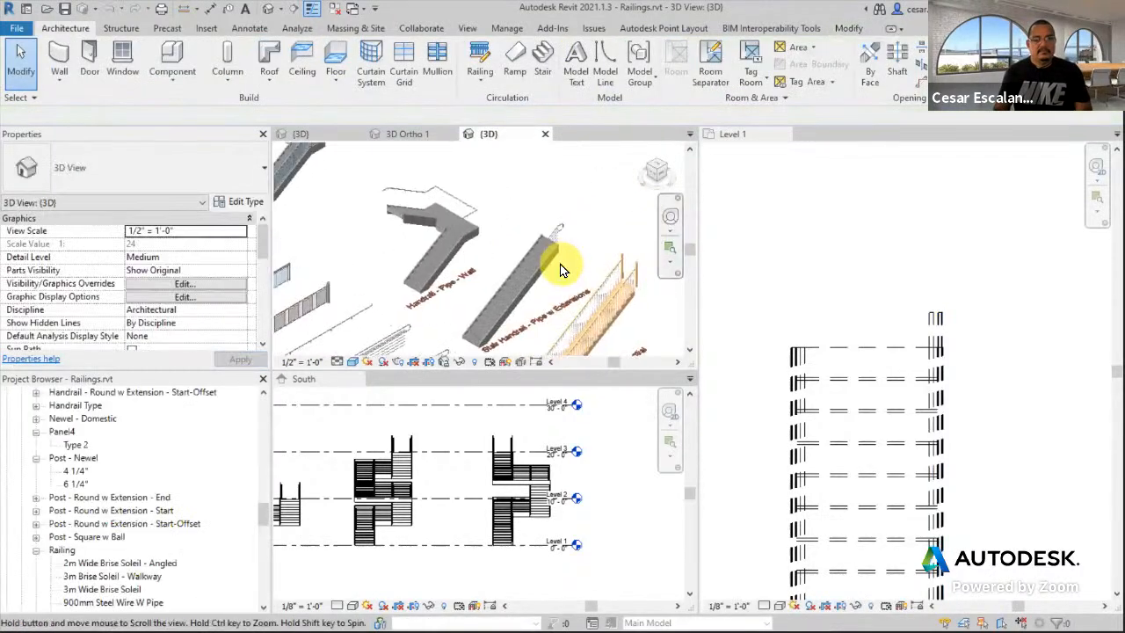
{"action": "left_click", "coordinate": [543, 135]}
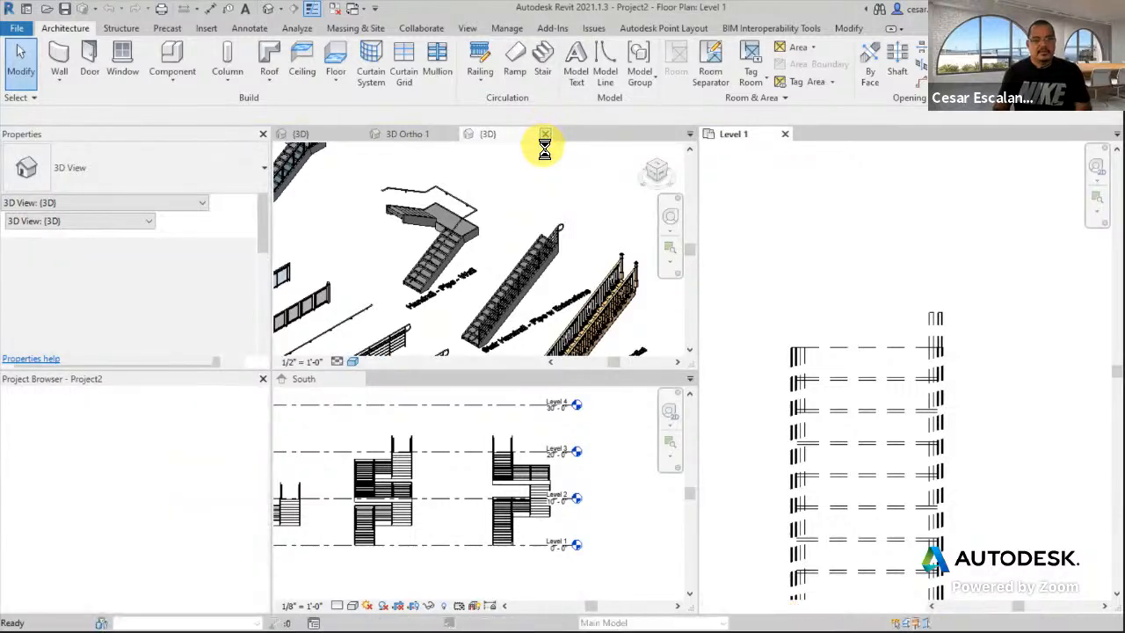
{"action": "left_click", "coordinate": [454, 139]}
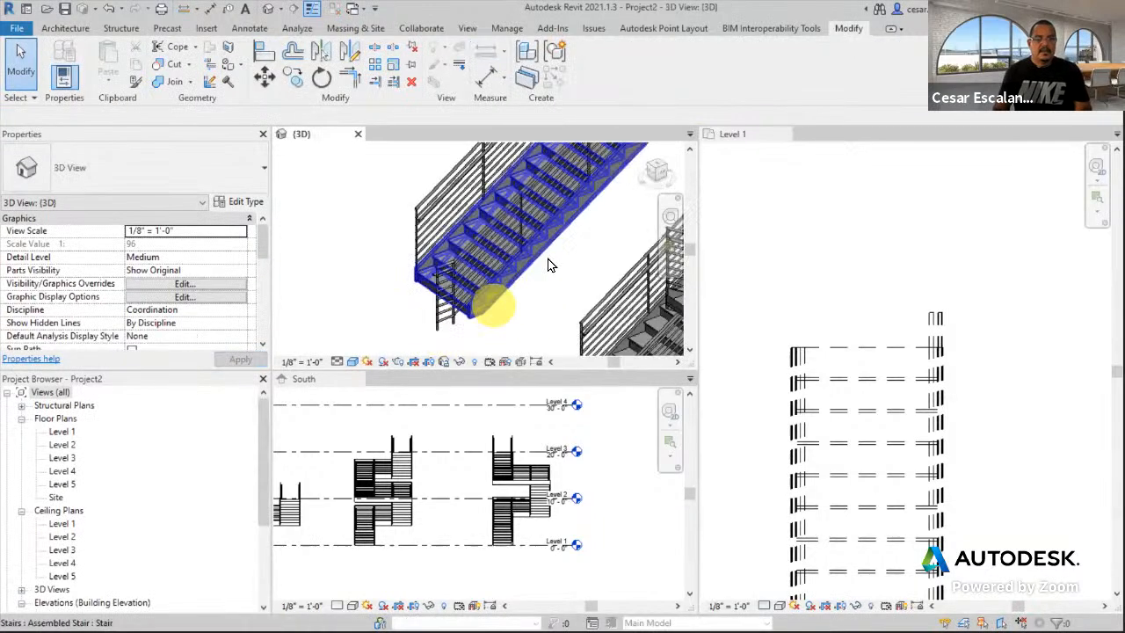
- Orbit to see the treads from above and select the stair's guardrail
{"action": "scroll", "coordinate": [308, 428], "scroll_direction": "down", "scroll_amount": 2}
{"action": "middle_click_drag", "start_coordinate": [452, 201], "coordinate": [472, 221], "text": "shift"}
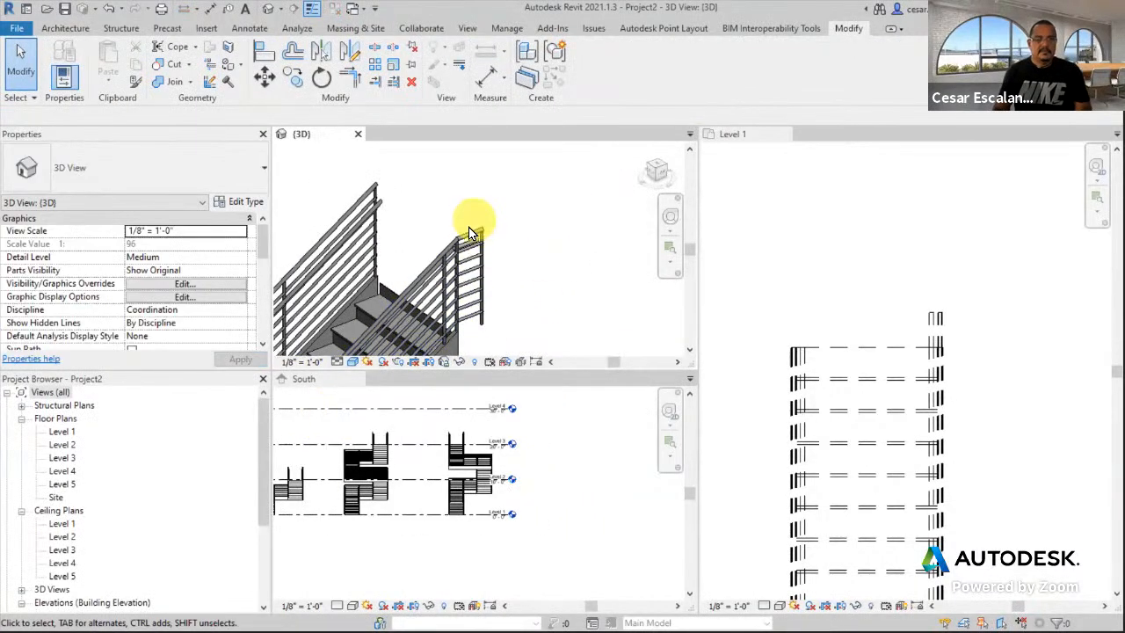
{"action": "scroll", "coordinate": [515, 326], "scroll_direction": "up", "scroll_amount": 5}
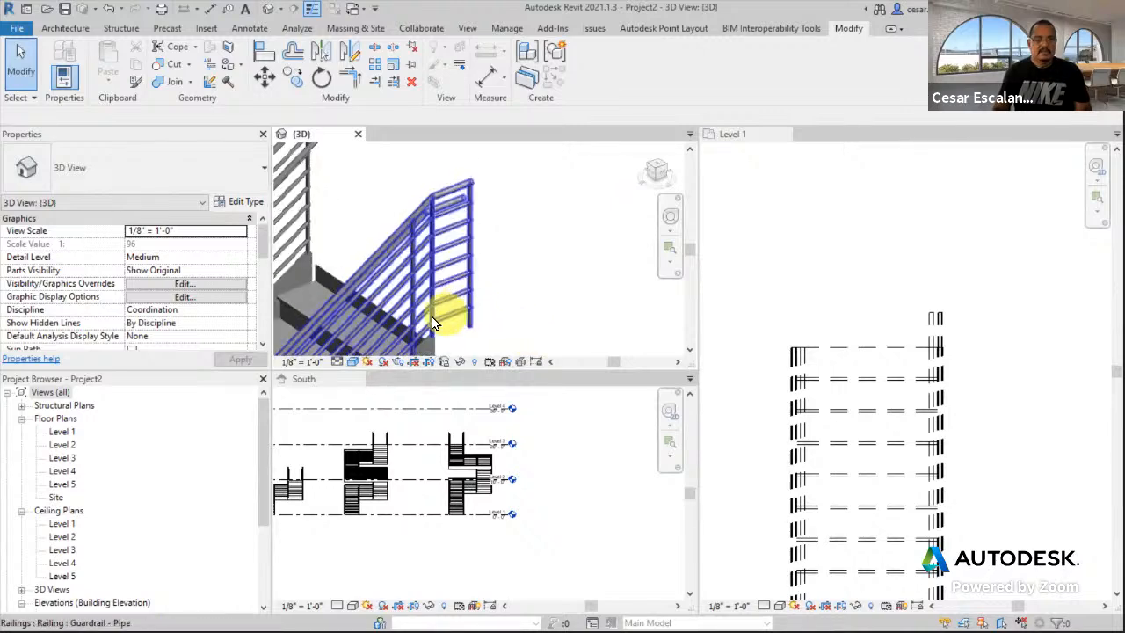
{"action": "middle_click_drag", "start_coordinate": [441, 302], "coordinate": [442, 233], "text": "shift"}
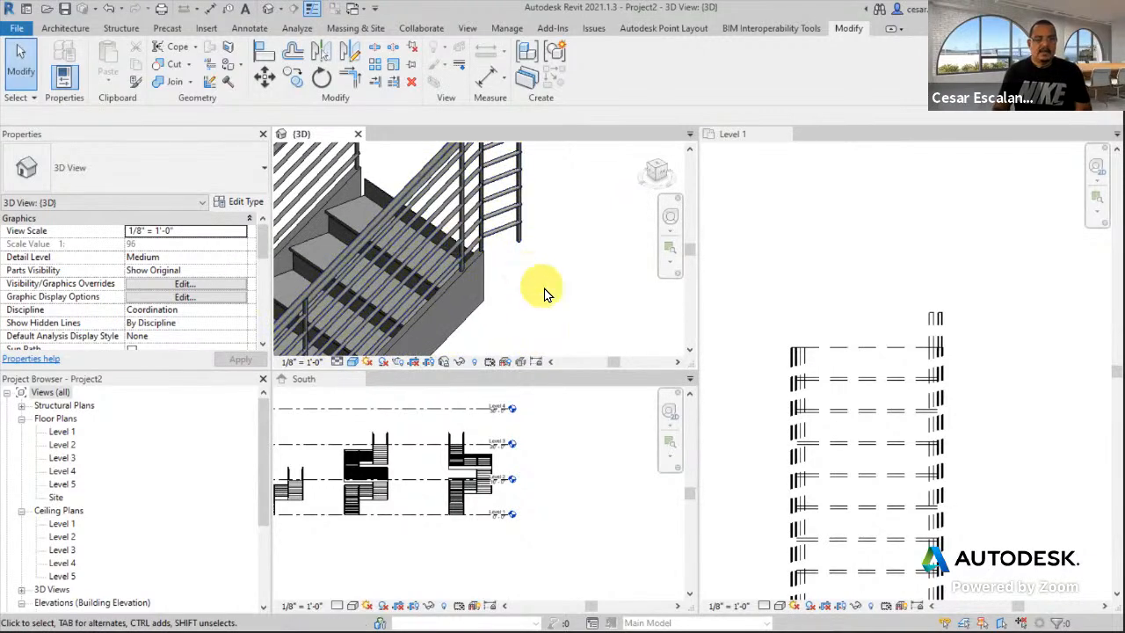
{"action": "left_click", "coordinate": [473, 241]}
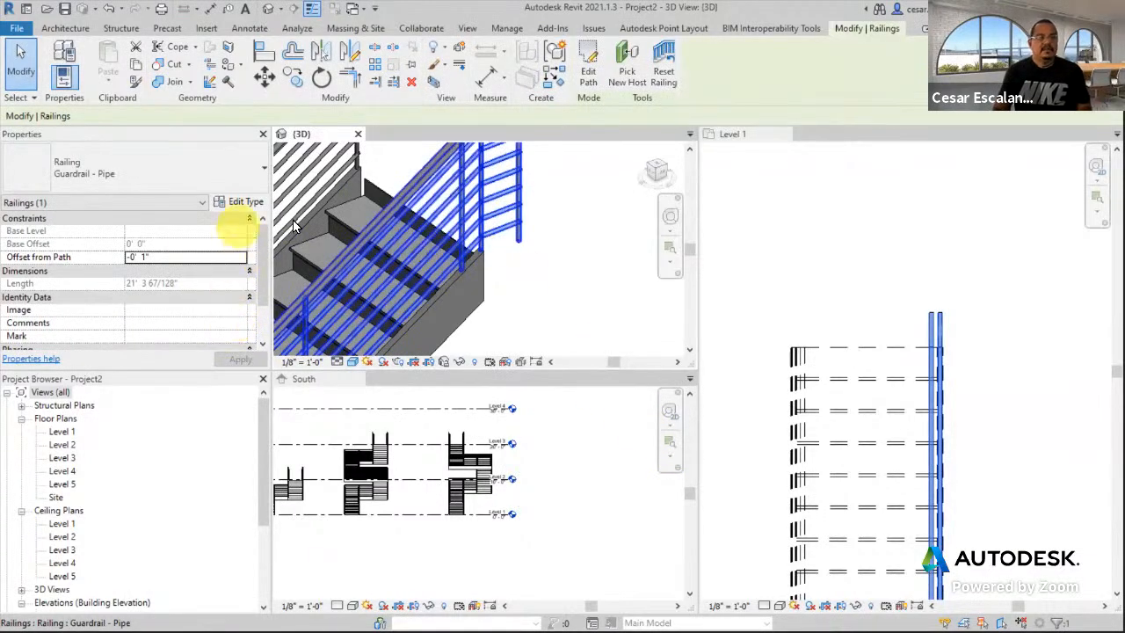
- Set the Guardrail - Pipe baluster placement Justify to Spread Pattern To Fit and accept it
{"action": "left_click", "coordinate": [241, 202]}
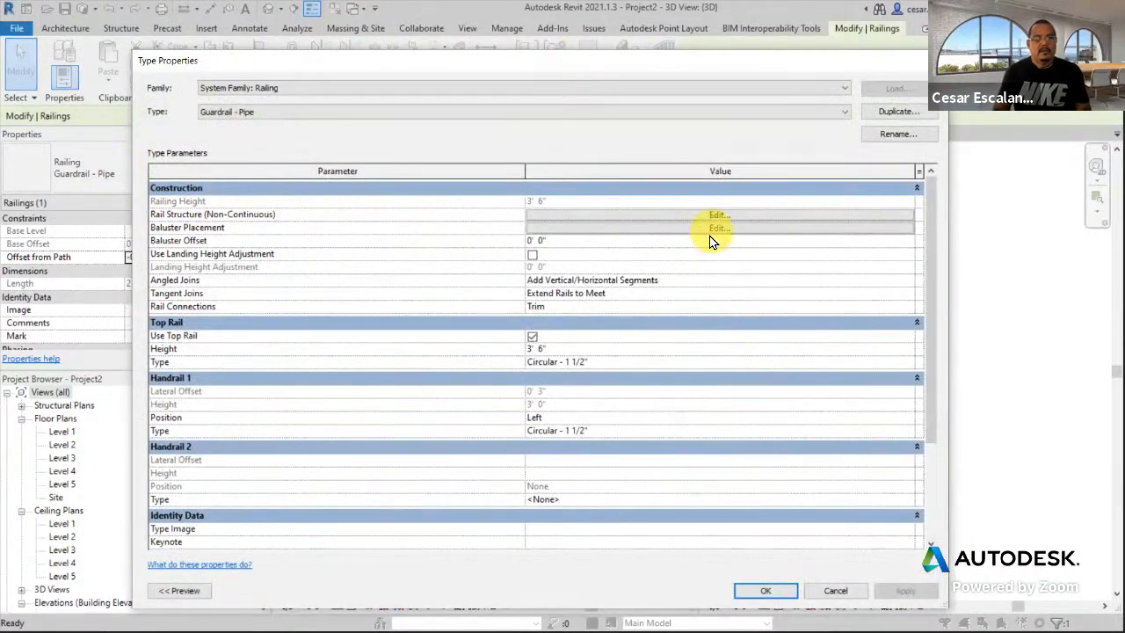
{"action": "left_click", "coordinate": [714, 229]}
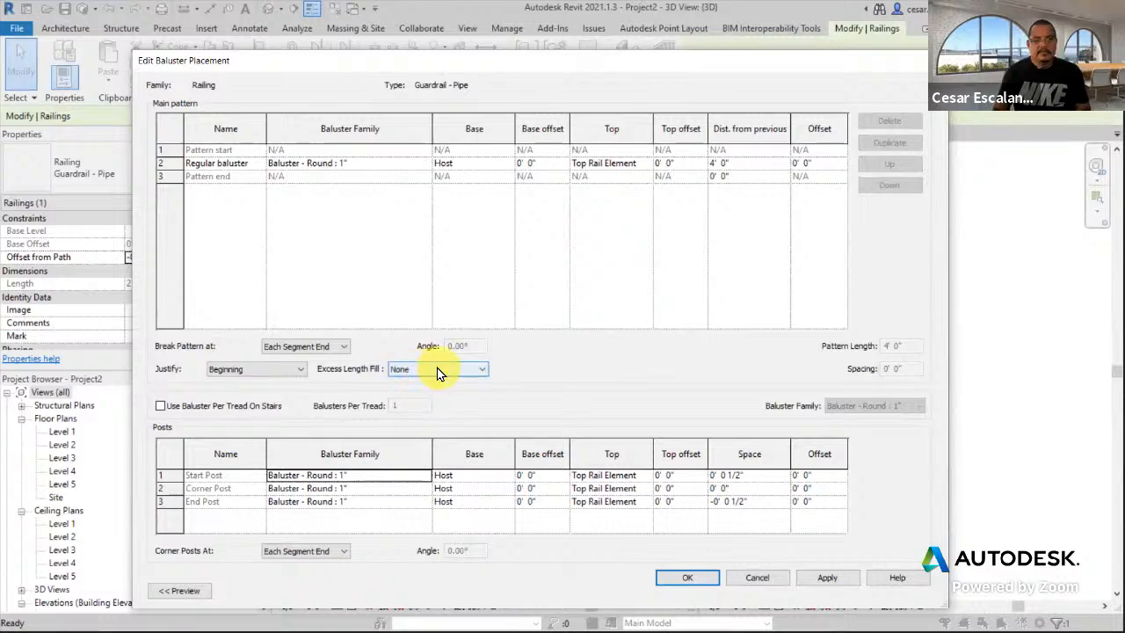
{"action": "left_click", "coordinate": [292, 369]}
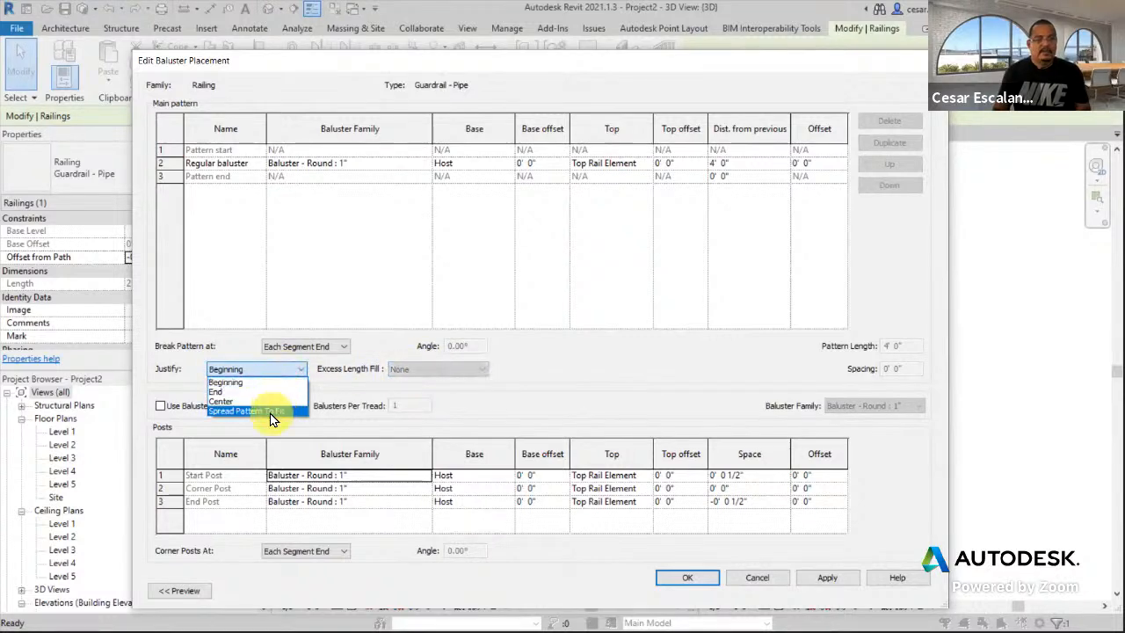
{"action": "left_click", "coordinate": [270, 412]}
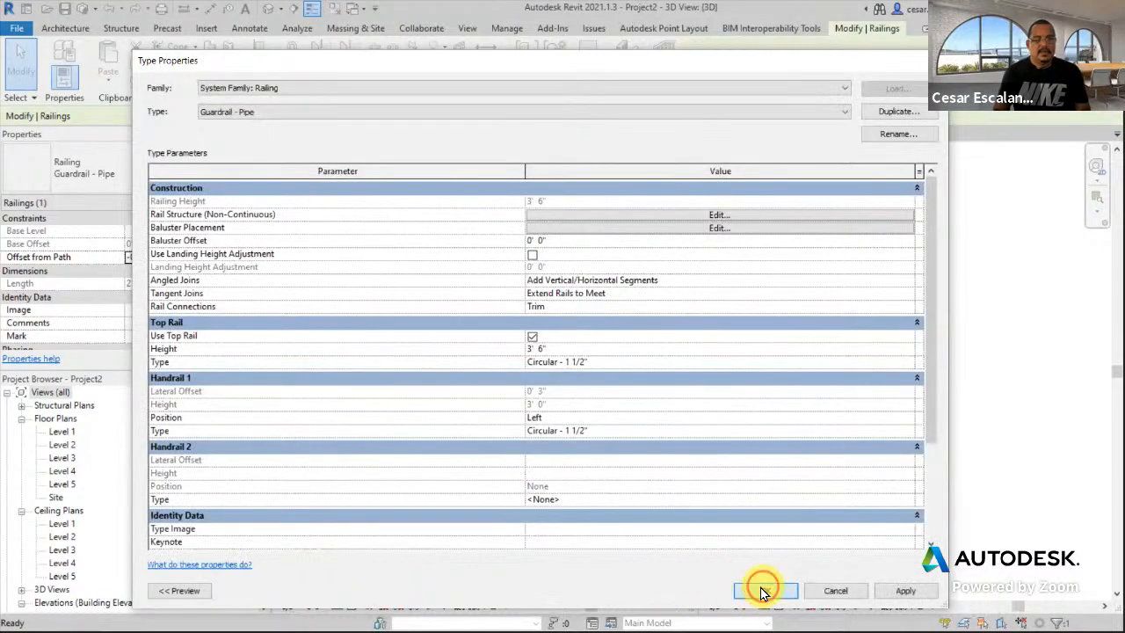
{"action": "left_click", "coordinate": [763, 592]}
- Pan and zoom the 3D view and Level 1 plan to frame the stair's lower end
{"action": "scroll", "coordinate": [568, 214], "scroll_direction": "down", "scroll_amount": 2}
{"action": "middle_click_drag", "start_coordinate": [510, 297], "coordinate": [570, 194]}
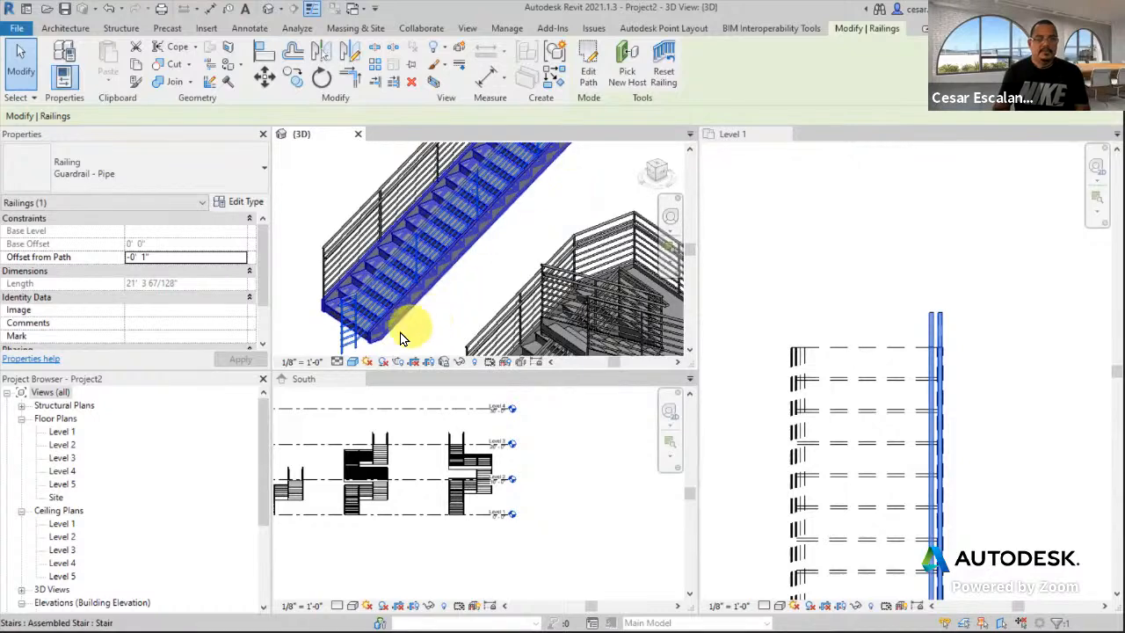
{"action": "middle_click_drag", "start_coordinate": [502, 296], "coordinate": [380, 372]}
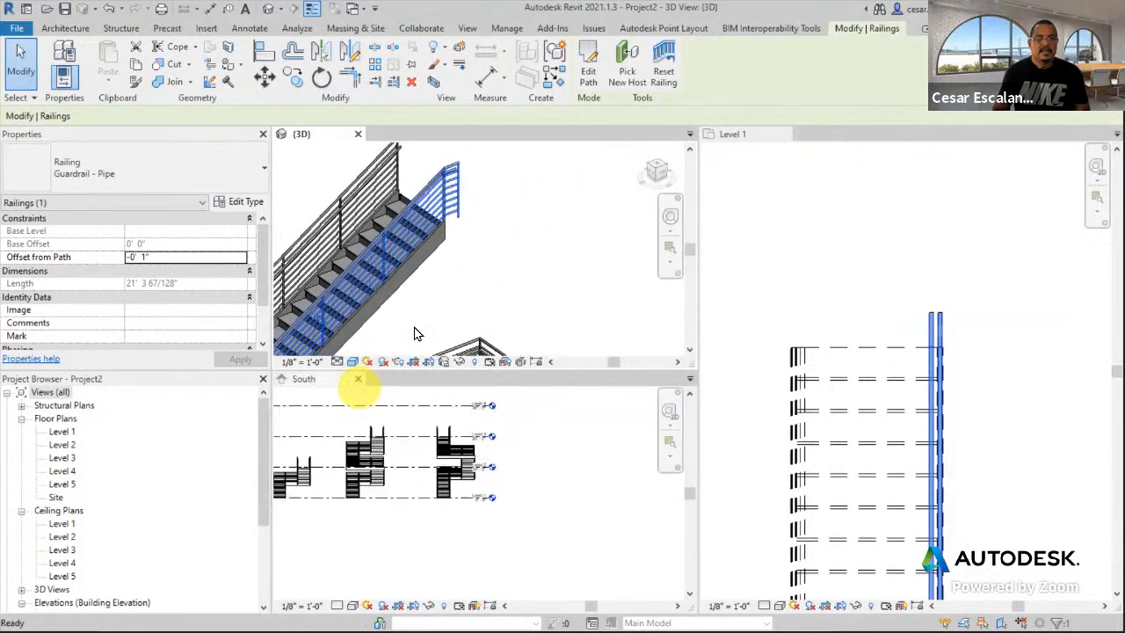
{"action": "scroll", "coordinate": [519, 268], "scroll_direction": "down", "scroll_amount": 2}
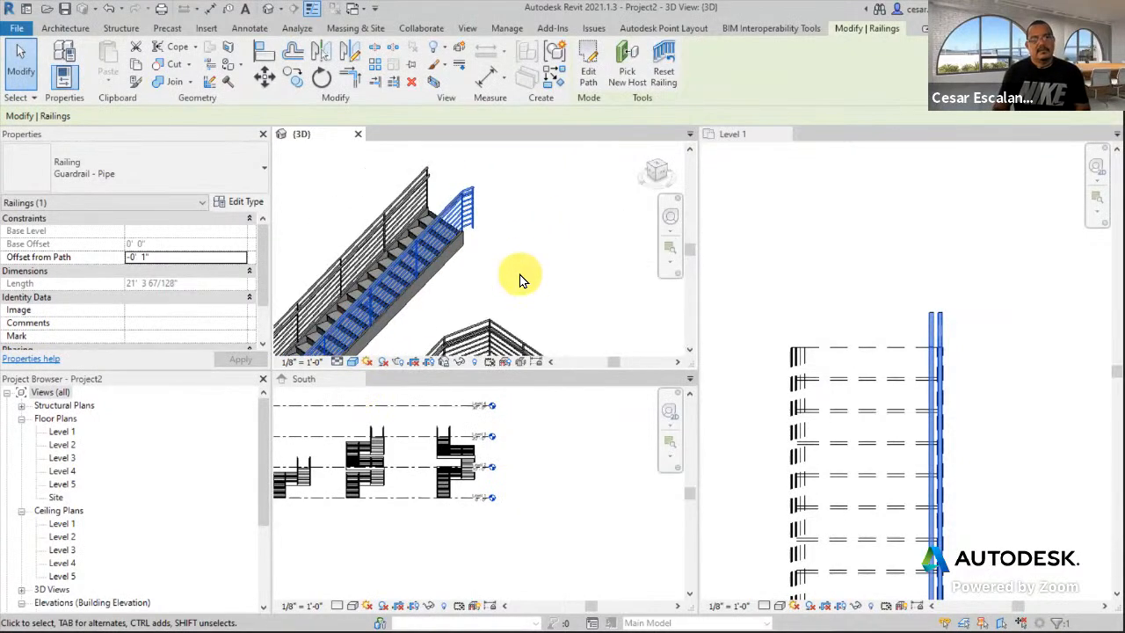
{"action": "middle_click_drag", "start_coordinate": [472, 292], "coordinate": [492, 280]}
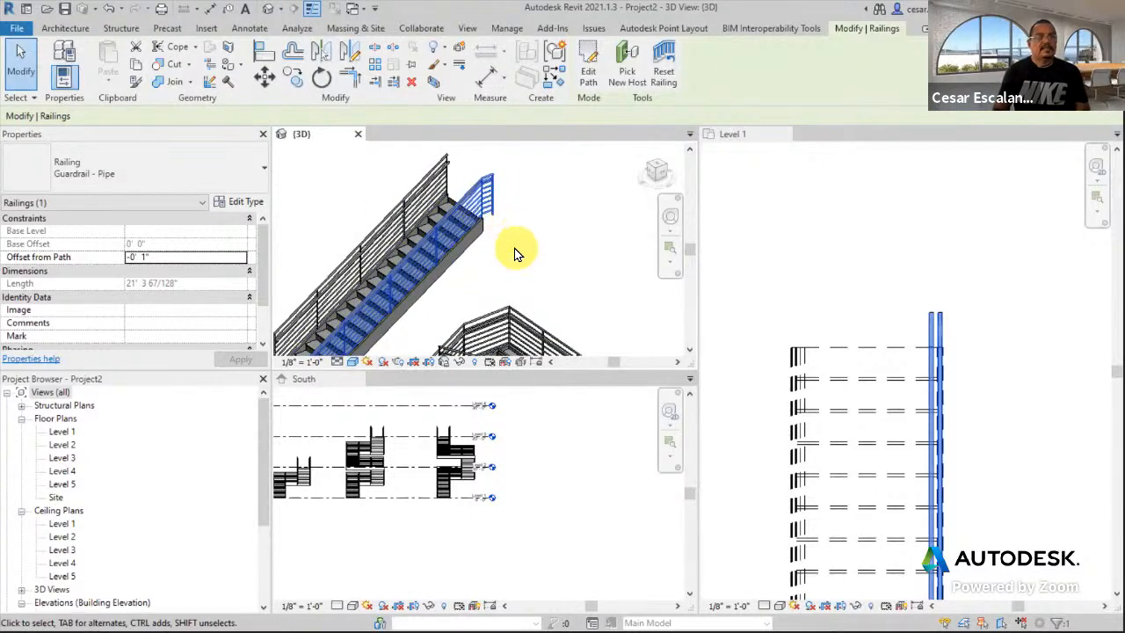
{"action": "scroll", "coordinate": [510, 257], "scroll_direction": "down", "scroll_amount": 2}
{"action": "middle_click_drag", "start_coordinate": [525, 276], "coordinate": [527, 229]}
{"action": "scroll", "coordinate": [862, 269], "scroll_direction": "down", "scroll_amount": 2}
{"action": "middle_click_drag", "start_coordinate": [861, 275], "coordinate": [796, 215]}
{"action": "scroll", "coordinate": [867, 344], "scroll_direction": "down", "scroll_amount": 4}
{"action": "middle_click_drag", "start_coordinate": [898, 415], "coordinate": [786, 375]}
{"action": "scroll", "coordinate": [786, 375], "scroll_direction": "down", "scroll_amount": 2}
{"action": "middle_click_drag", "start_coordinate": [821, 409], "coordinate": [846, 256]}
{"action": "middle_click_drag", "start_coordinate": [975, 324], "coordinate": [924, 425]}
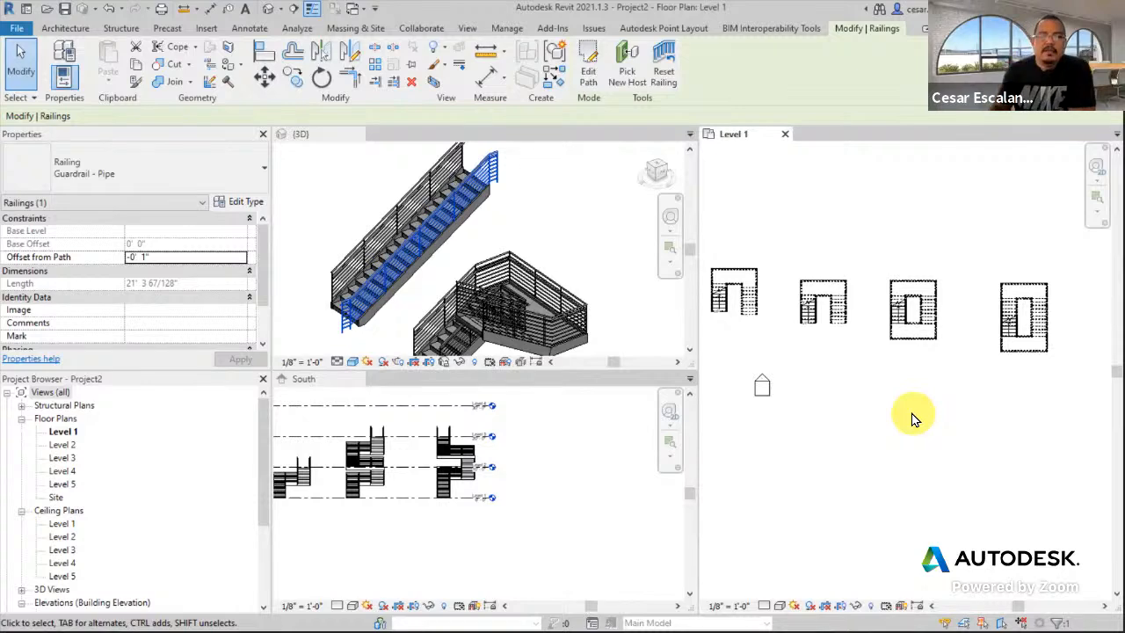
{"action": "scroll", "coordinate": [352, 343], "scroll_direction": "up", "scroll_amount": 3}
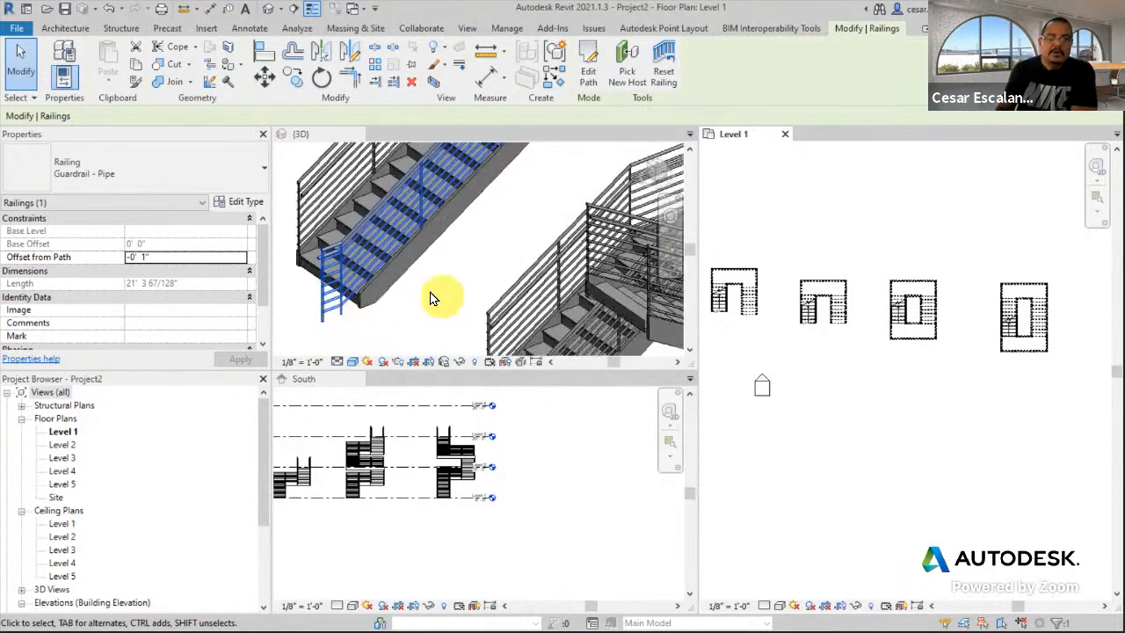
{"action": "scroll", "coordinate": [336, 281], "scroll_direction": "up", "scroll_amount": 2}
{"action": "scroll", "coordinate": [386, 296], "scroll_direction": "down", "scroll_amount": 1}
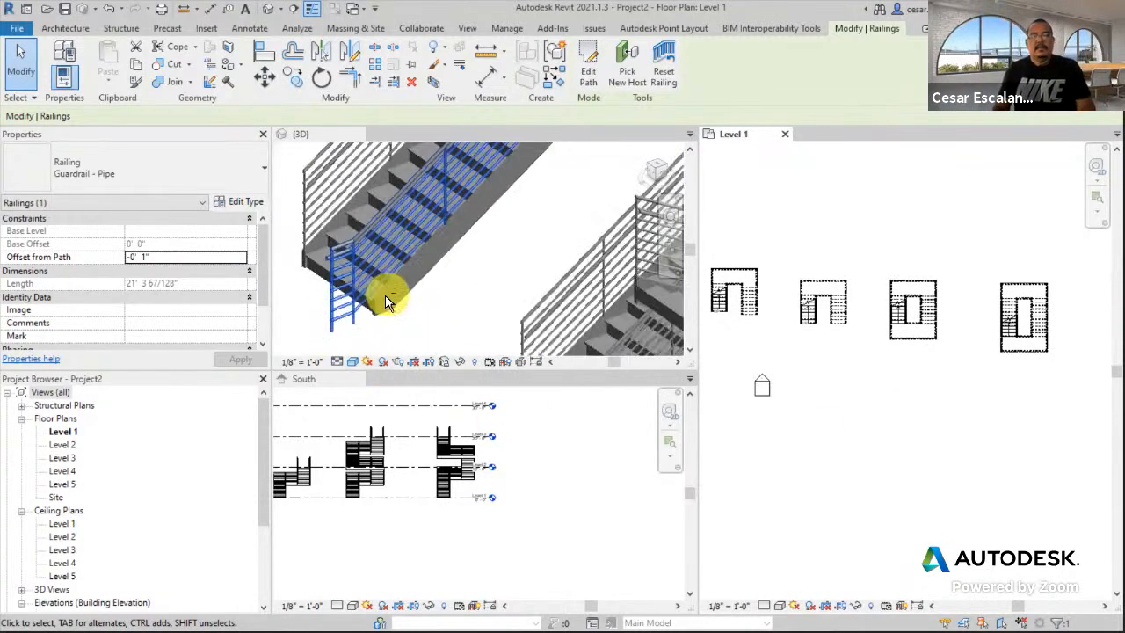
{"action": "scroll", "coordinate": [391, 302], "scroll_direction": "down", "scroll_amount": 1}
- Select the guardrail at the stair bottom and leave the 3D view active
{"action": "left_click", "coordinate": [478, 317]}
{"action": "scroll", "coordinate": [437, 322], "scroll_direction": "down", "scroll_amount": 1}
{"action": "left_click", "coordinate": [434, 323]}
{"action": "scroll", "coordinate": [404, 267], "scroll_direction": "down", "scroll_amount": 2}
{"action": "scroll", "coordinate": [374, 286], "scroll_direction": "up", "scroll_amount": 5}
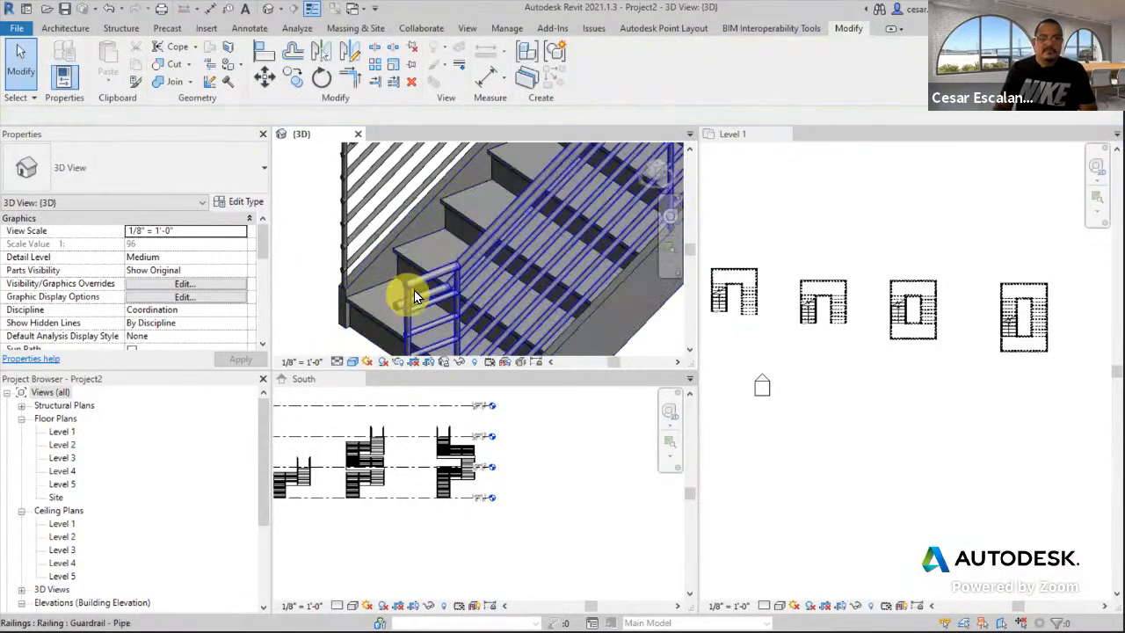
{"action": "left_click", "coordinate": [430, 281]}
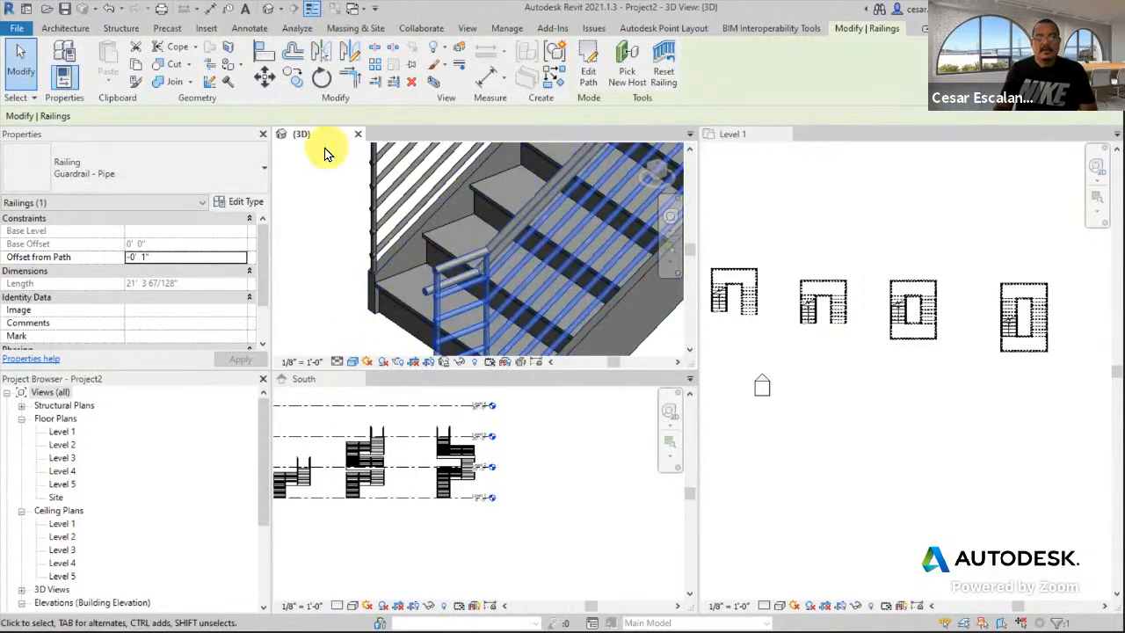
{"action": "left_click", "coordinate": [859, 196]}
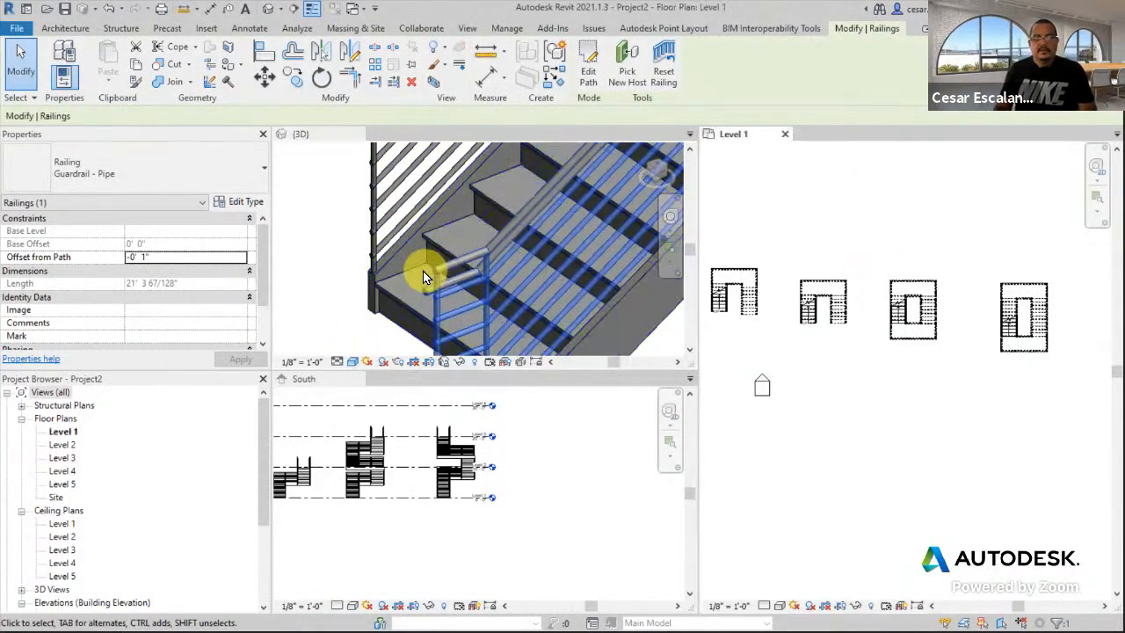
{"action": "left_click", "coordinate": [345, 315]}
- Tab the views with TW, orbit to face the stair, and pre-highlight the handrail
{"action": "key", "text": "t"}
{"action": "key", "text": "w"}
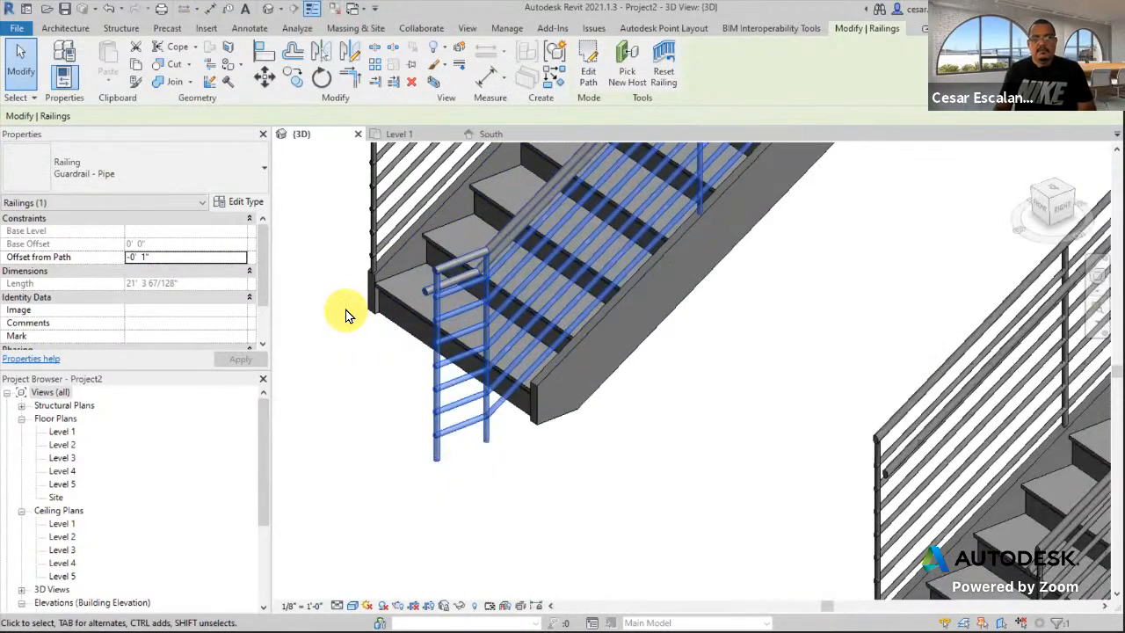
{"action": "middle_click_drag", "start_coordinate": [707, 385], "coordinate": [828, 398]}
{"action": "middle_click_drag", "start_coordinate": [591, 362], "coordinate": [744, 402], "text": "shift"}
{"action": "scroll", "coordinate": [823, 357], "scroll_direction": "up", "scroll_amount": 5}
{"action": "scroll", "coordinate": [791, 347], "scroll_direction": "up", "scroll_amount": 3}
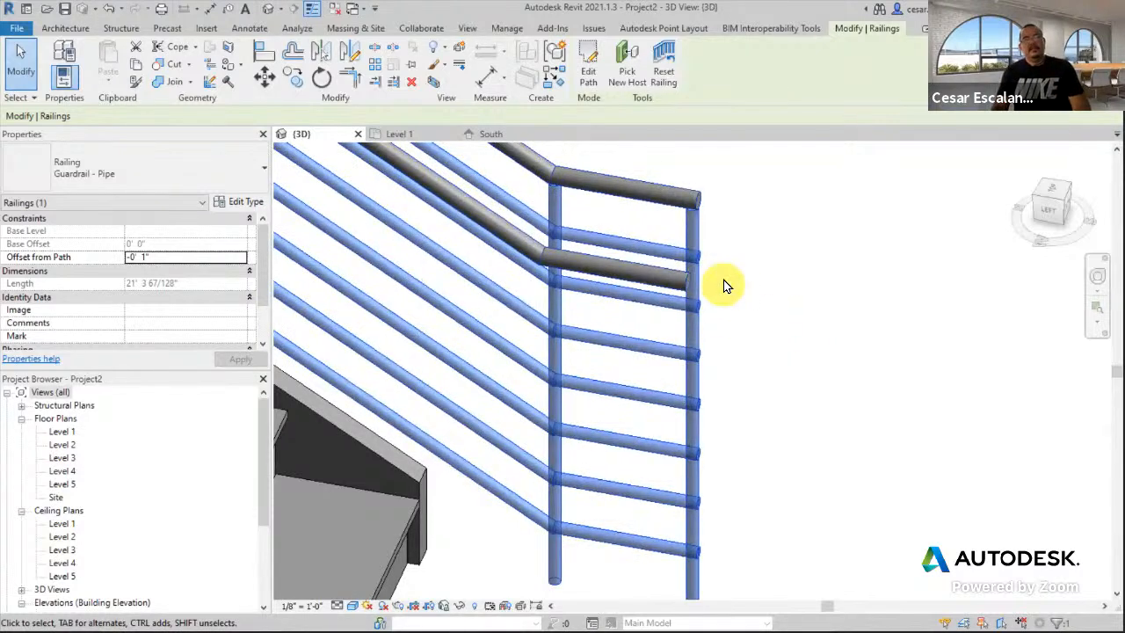
{"action": "scroll", "coordinate": [736, 358], "scroll_direction": "down", "scroll_amount": 3}
{"action": "left_click", "coordinate": [742, 352]}
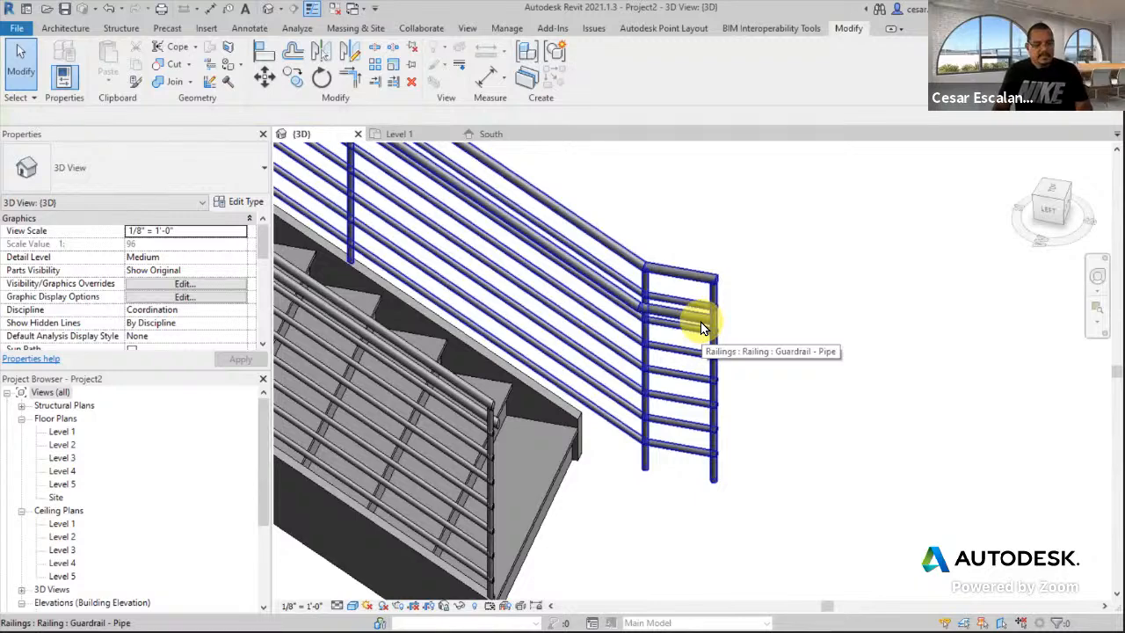
{"action": "key", "text": "Tab"}
{"action": "key", "text": "Tab"}
{"action": "key", "text": "Tab"}
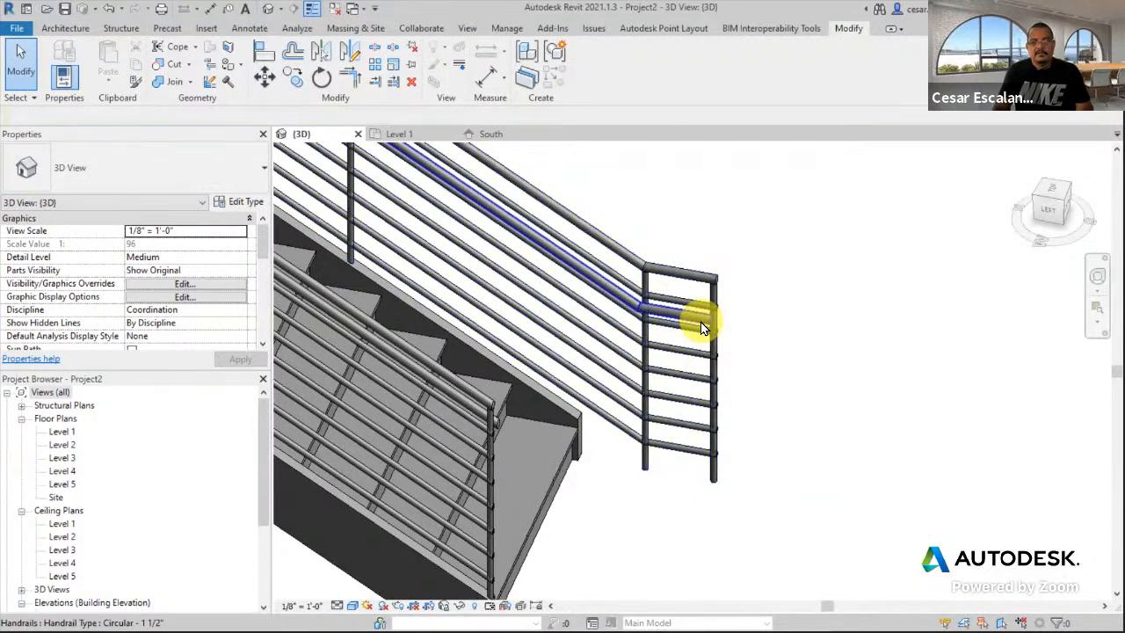
- Select the handrail and enter Edit Continuous Rail, framing its end
{"action": "left_click", "coordinate": [700, 322]}
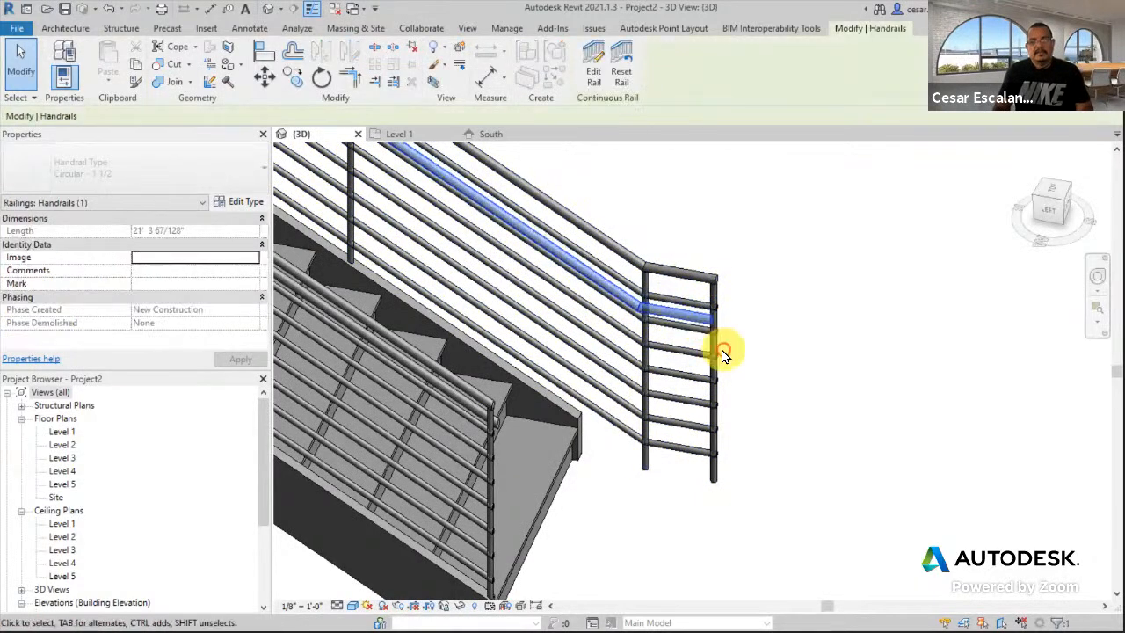
{"action": "scroll", "coordinate": [763, 406], "scroll_direction": "up", "scroll_amount": 2}
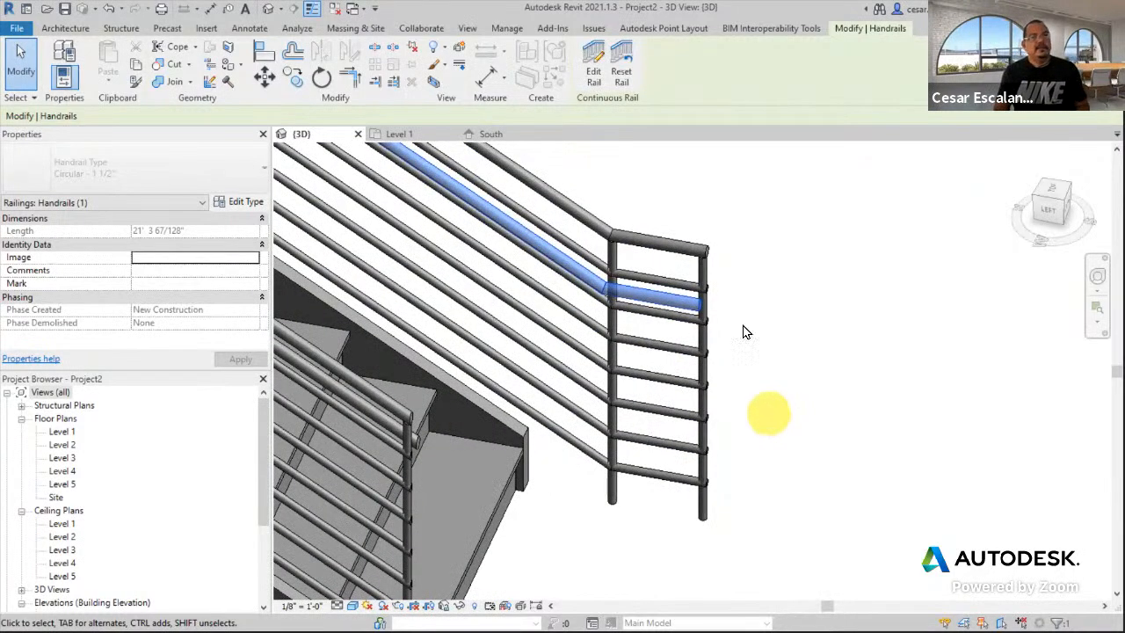
{"action": "left_click", "coordinate": [595, 74]}
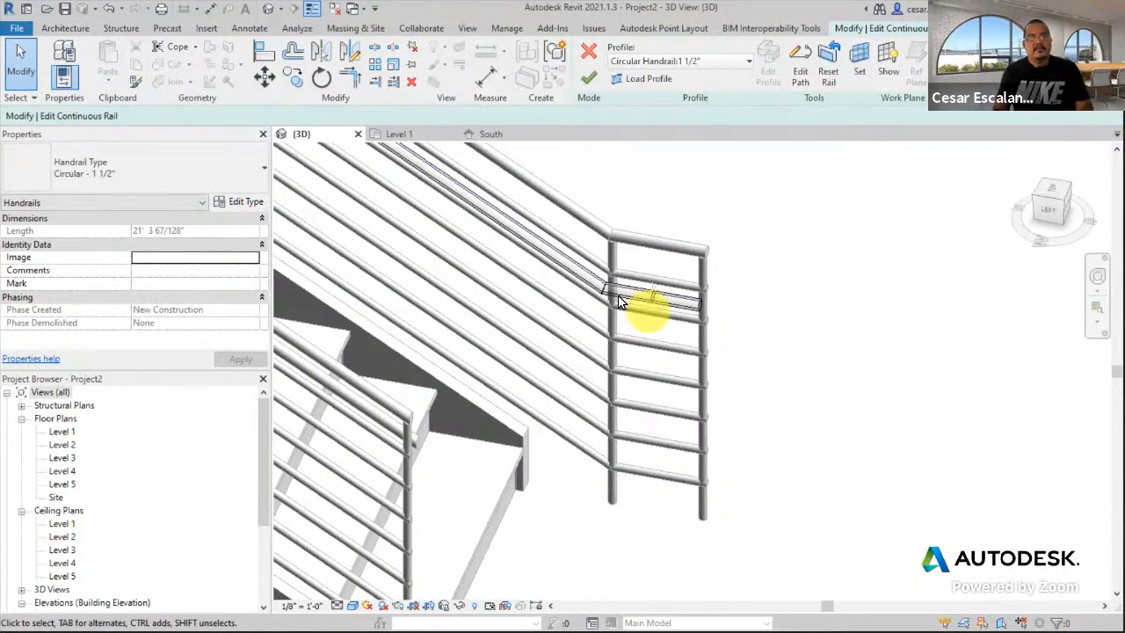
{"action": "scroll", "coordinate": [593, 294], "scroll_direction": "up", "scroll_amount": 4}
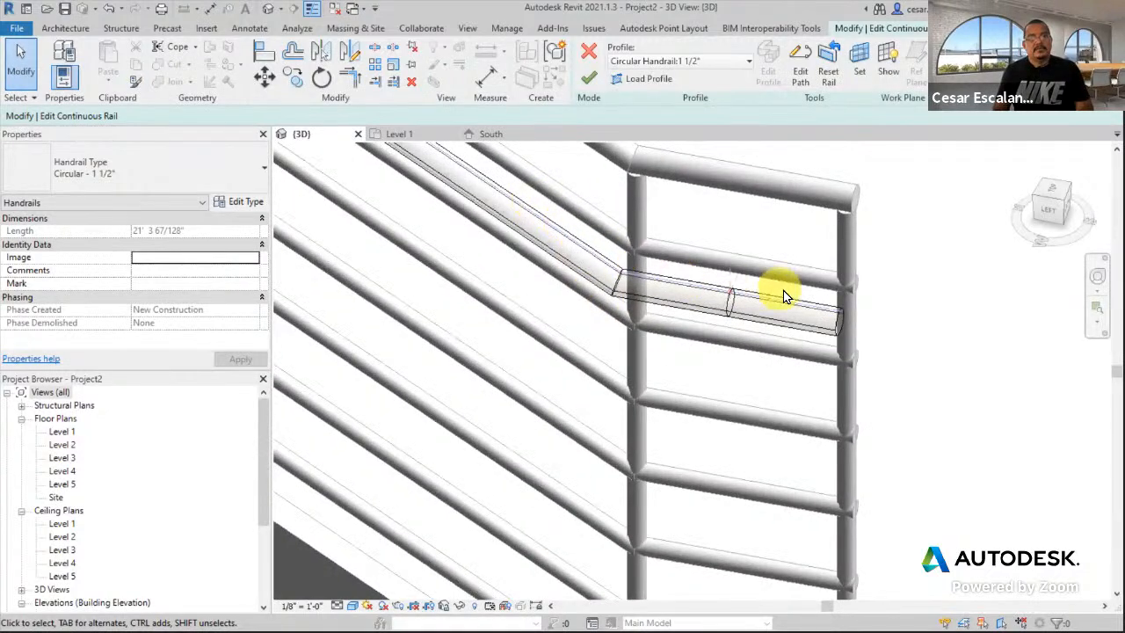
{"action": "scroll", "coordinate": [888, 377], "scroll_direction": "down", "scroll_amount": 3}
{"action": "middle_click_drag", "start_coordinate": [889, 377], "coordinate": [805, 381]}
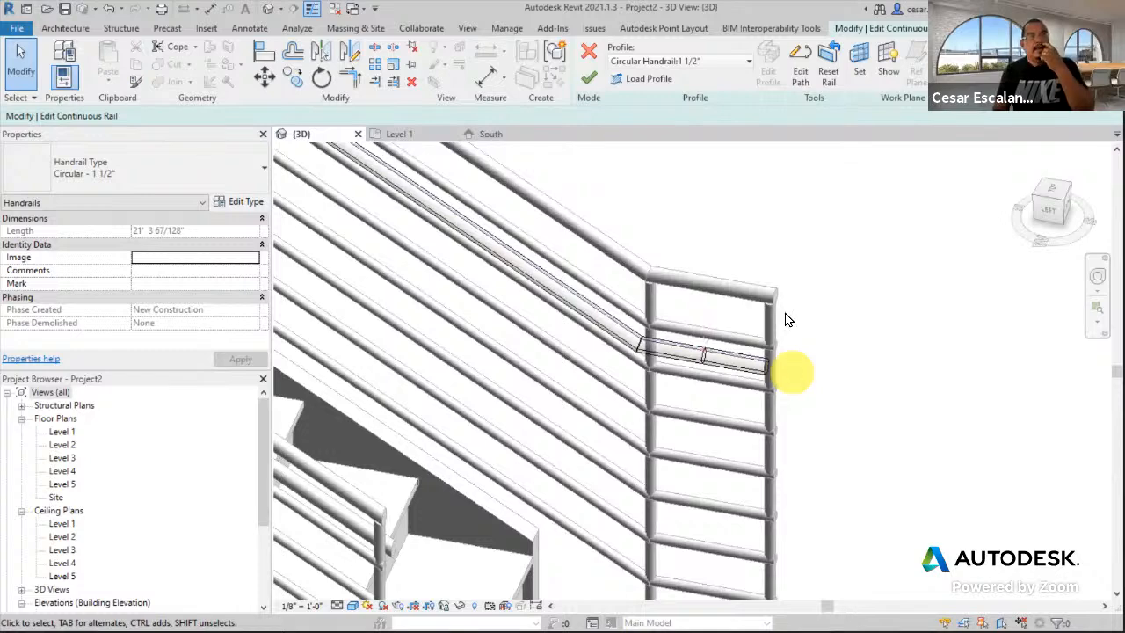
- Sketch a path dropping down from the rail end and returning toward the guardrail, then finish both edits
{"action": "left_click", "coordinate": [799, 54]}
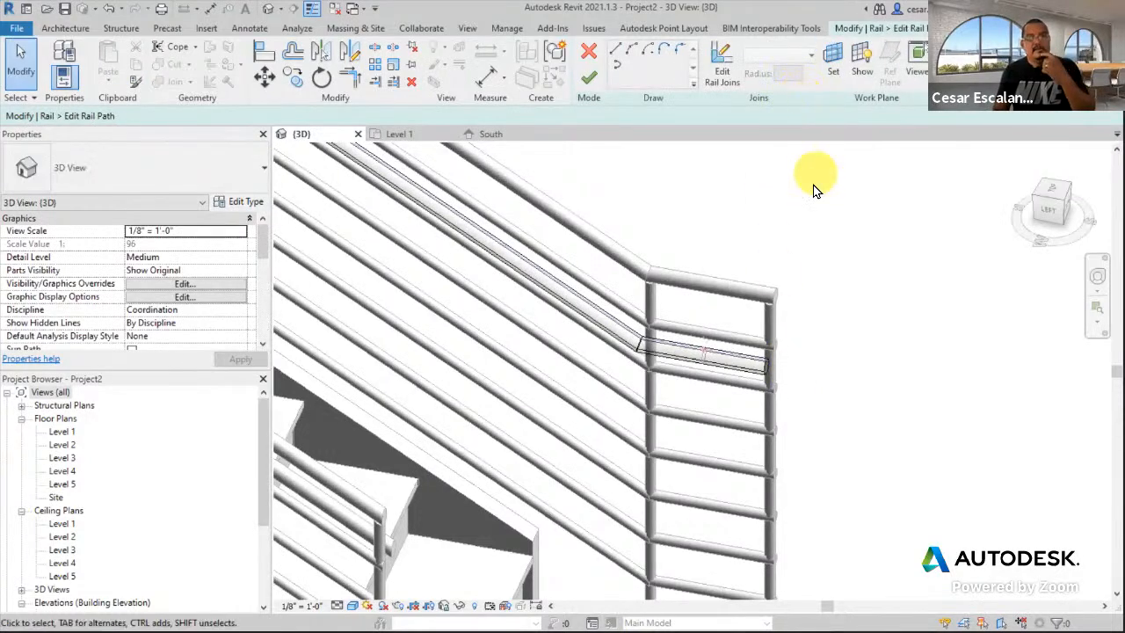
{"action": "left_click", "coordinate": [619, 51]}
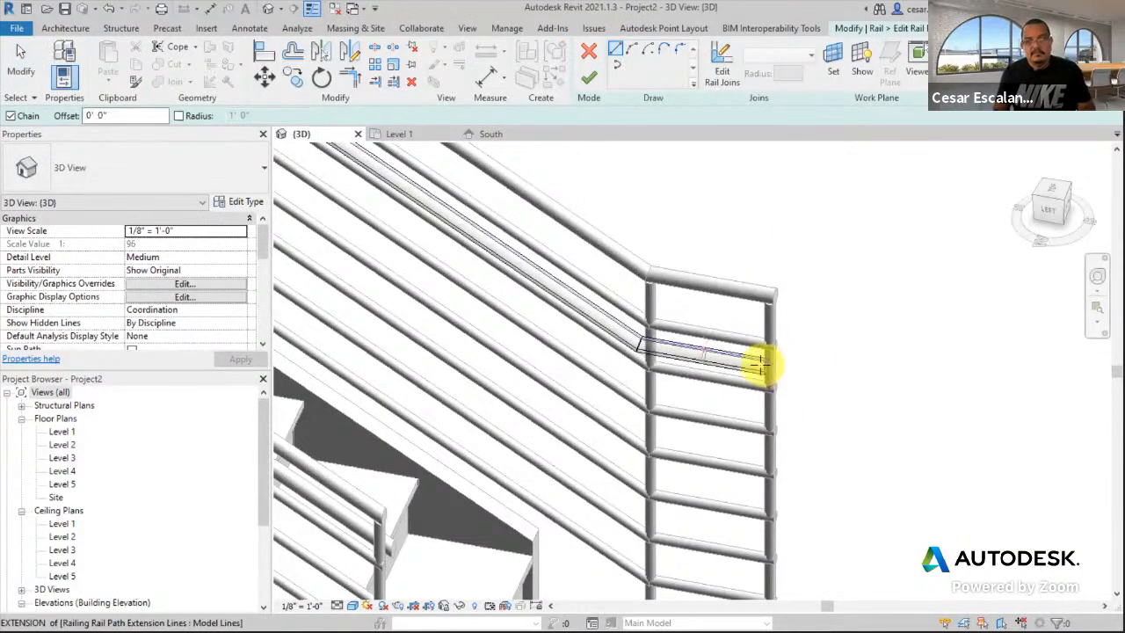
{"action": "left_click", "coordinate": [767, 362]}
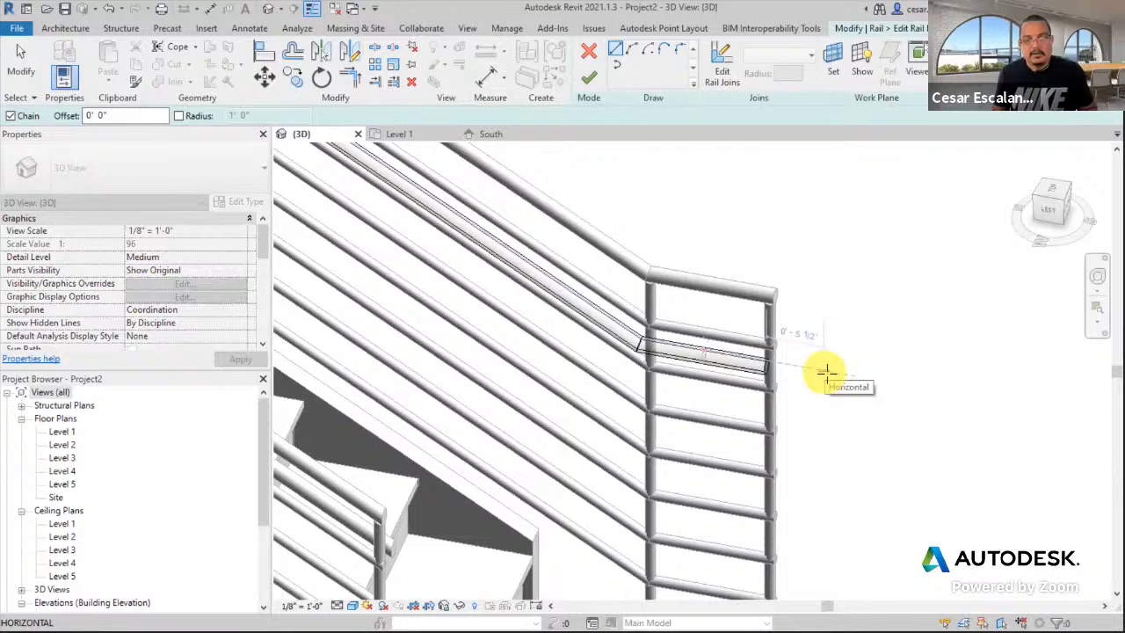
{"action": "middle_click_drag", "start_coordinate": [852, 420], "coordinate": [842, 309]}
{"action": "scroll", "coordinate": [842, 309], "scroll_direction": "down", "scroll_amount": 1}
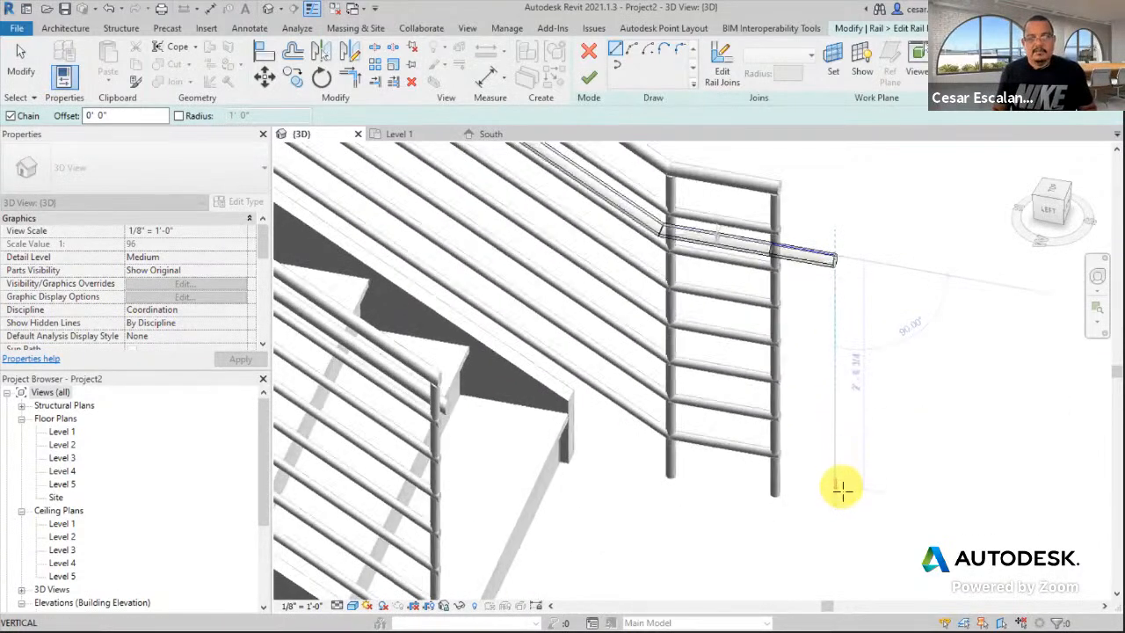
{"action": "left_click", "coordinate": [831, 319]}
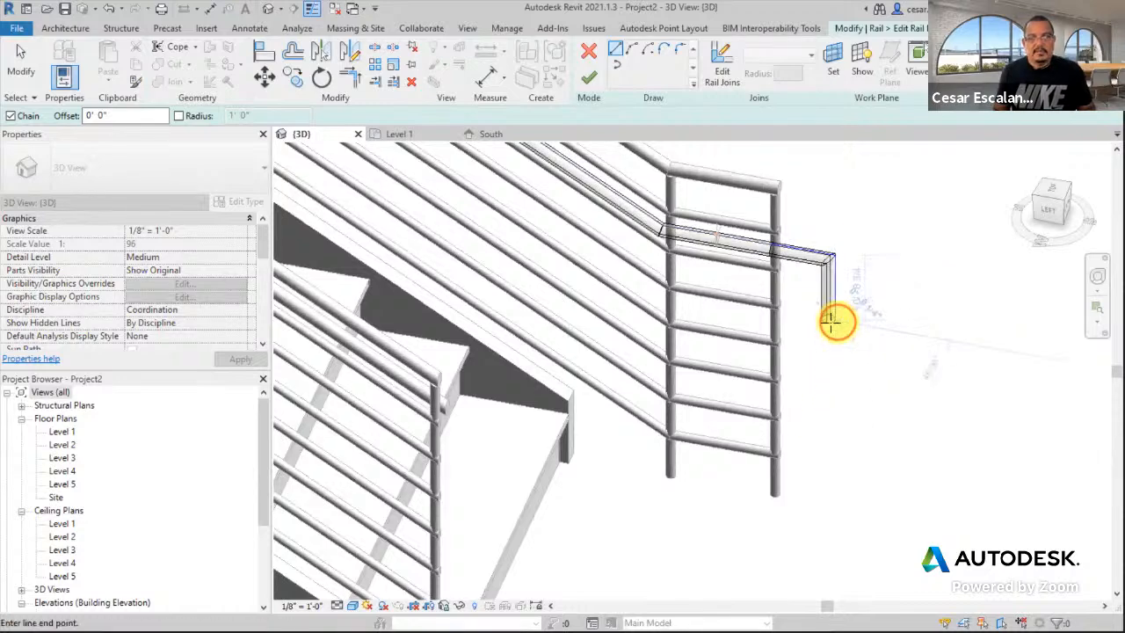
{"action": "left_click", "coordinate": [742, 304]}
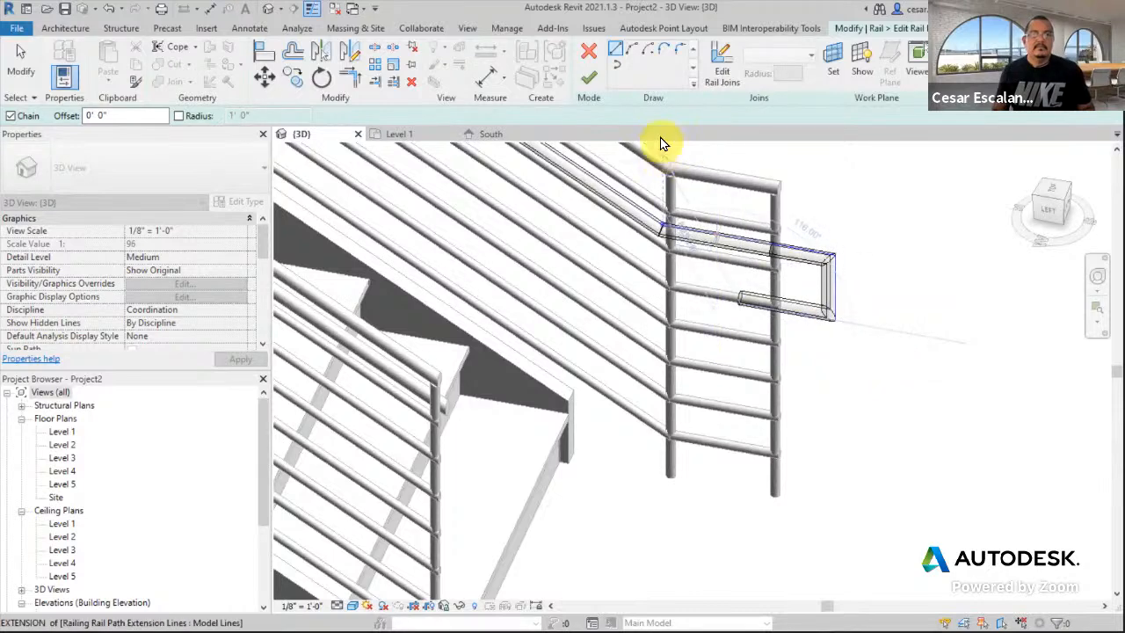
{"action": "left_click", "coordinate": [590, 81]}
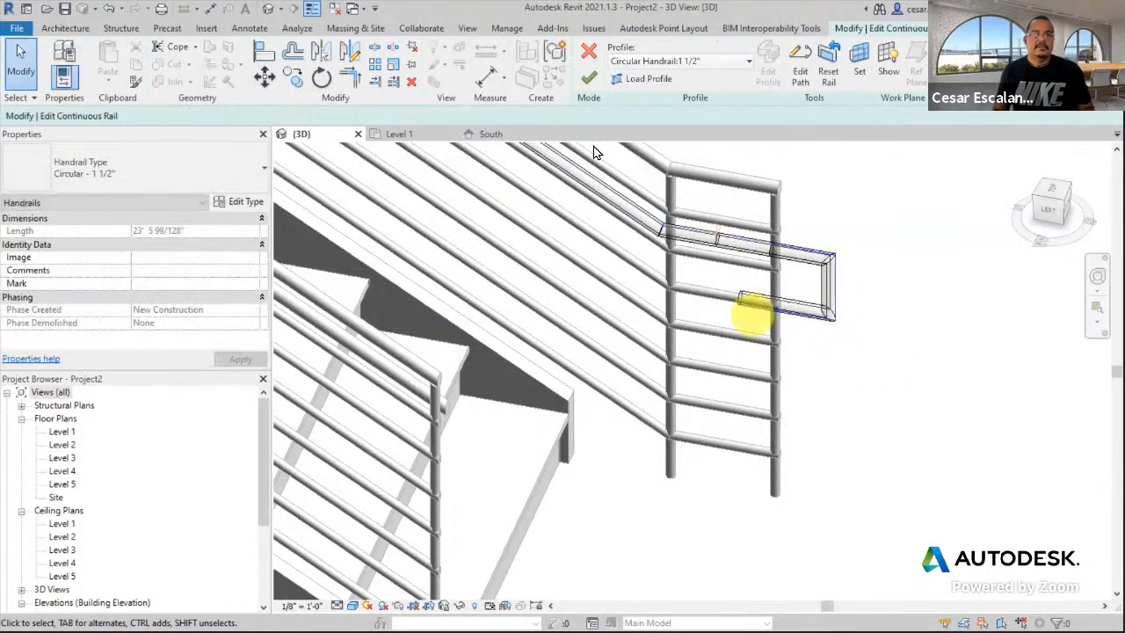
{"action": "left_click", "coordinate": [588, 84]}
{"action": "left_click", "coordinate": [860, 445]}
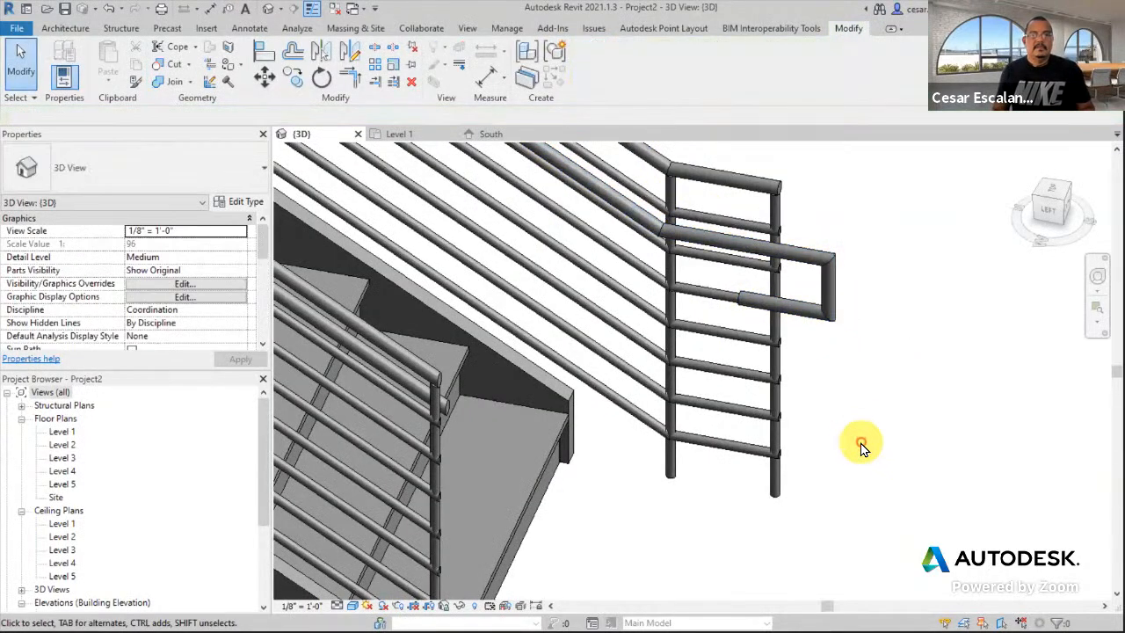
{"action": "scroll", "coordinate": [859, 435], "scroll_direction": "down", "scroll_amount": 1}
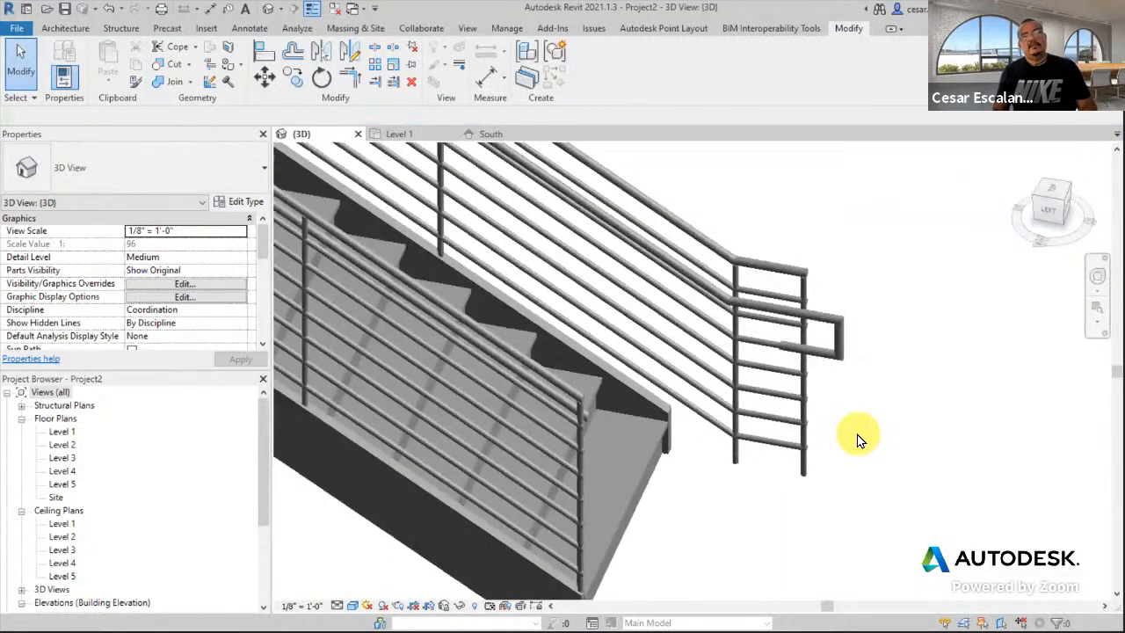
{"action": "scroll", "coordinate": [868, 428], "scroll_direction": "down", "scroll_amount": 1}
- Tab-select the guardrail's top rail and enter rail editing
{"action": "middle_click_drag", "start_coordinate": [895, 411], "coordinate": [829, 485], "text": "shift"}
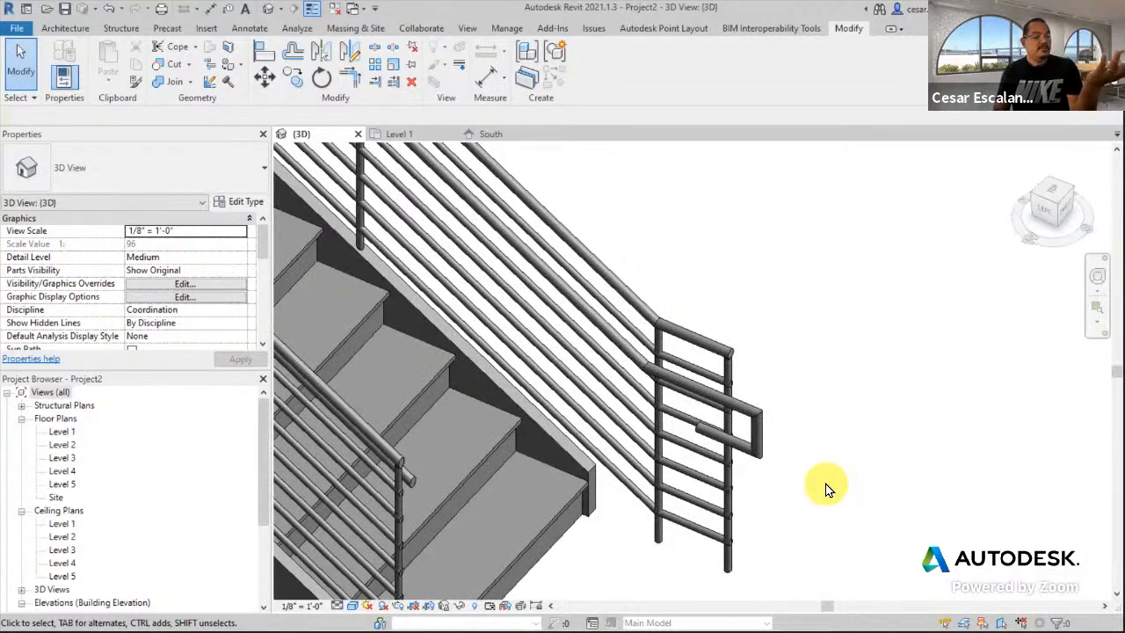
{"action": "key", "text": "Tab"}
{"action": "left_click", "coordinate": [711, 345]}
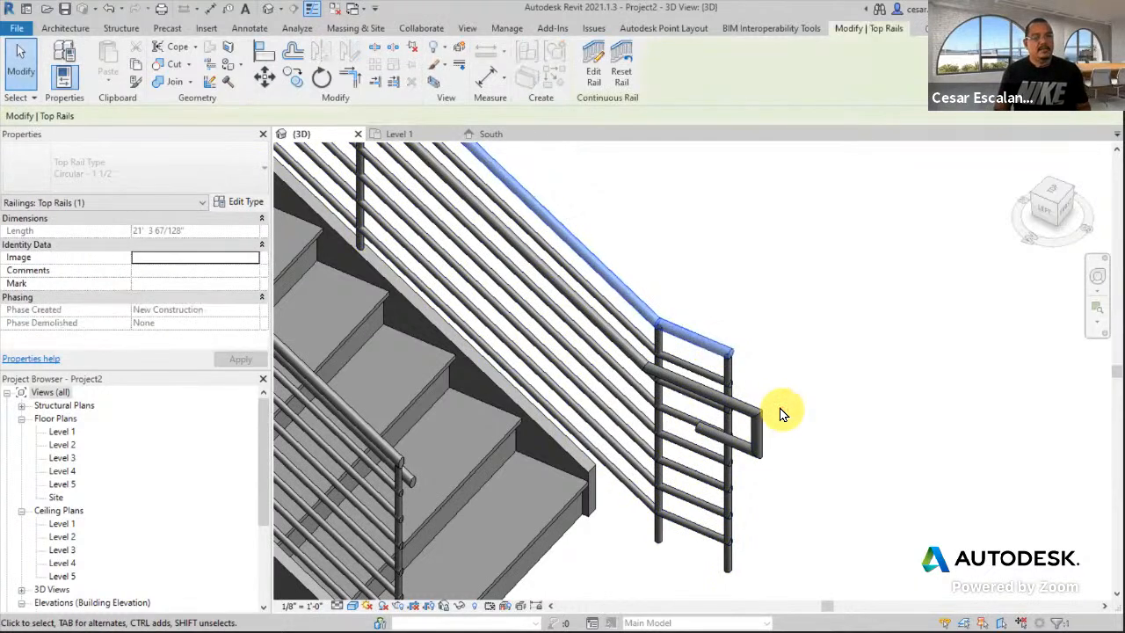
{"action": "left_click", "coordinate": [603, 77]}
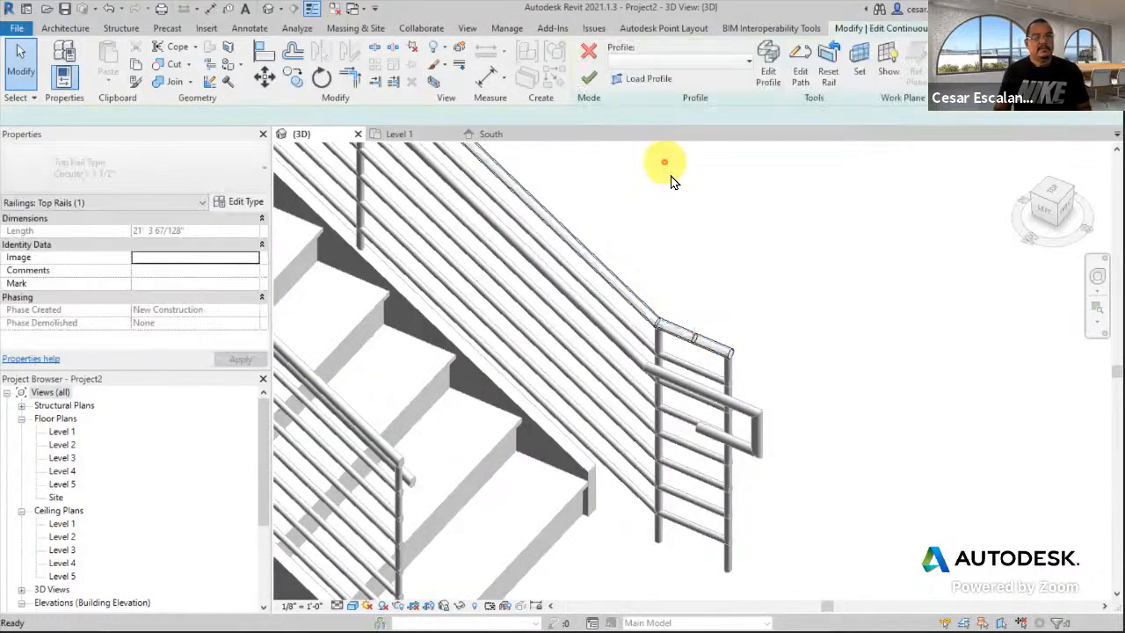
- Sketch a short horizontal extension and angled return at the top rail's end, then finish both edits
{"action": "left_click", "coordinate": [804, 66]}
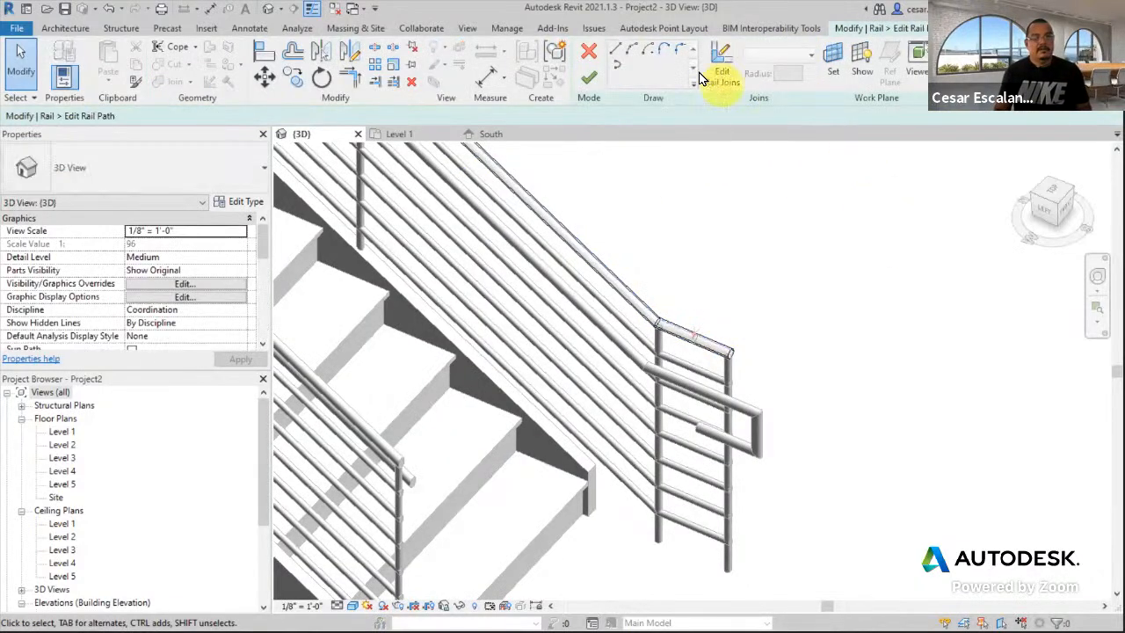
{"action": "left_click", "coordinate": [618, 51]}
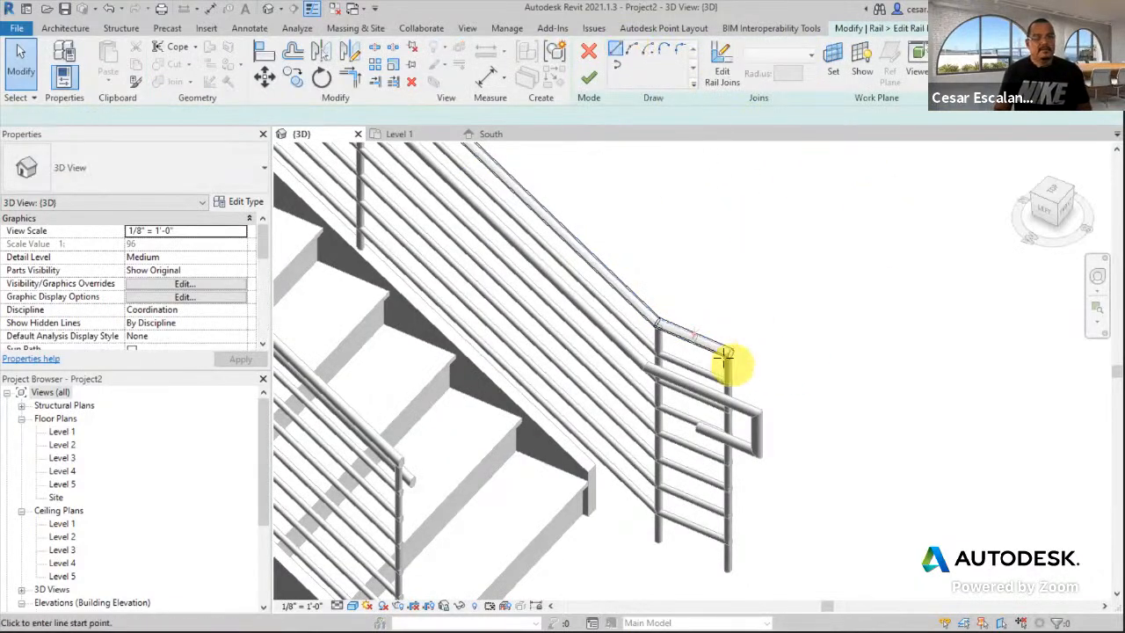
{"action": "left_click", "coordinate": [732, 352]}
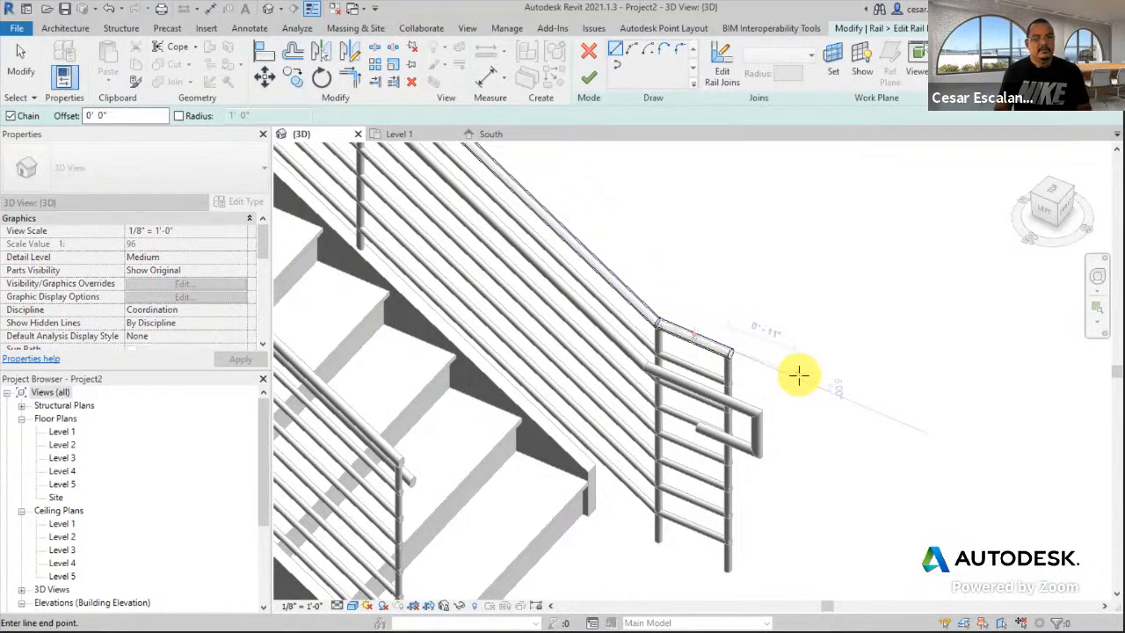
{"action": "left_click", "coordinate": [792, 377]}
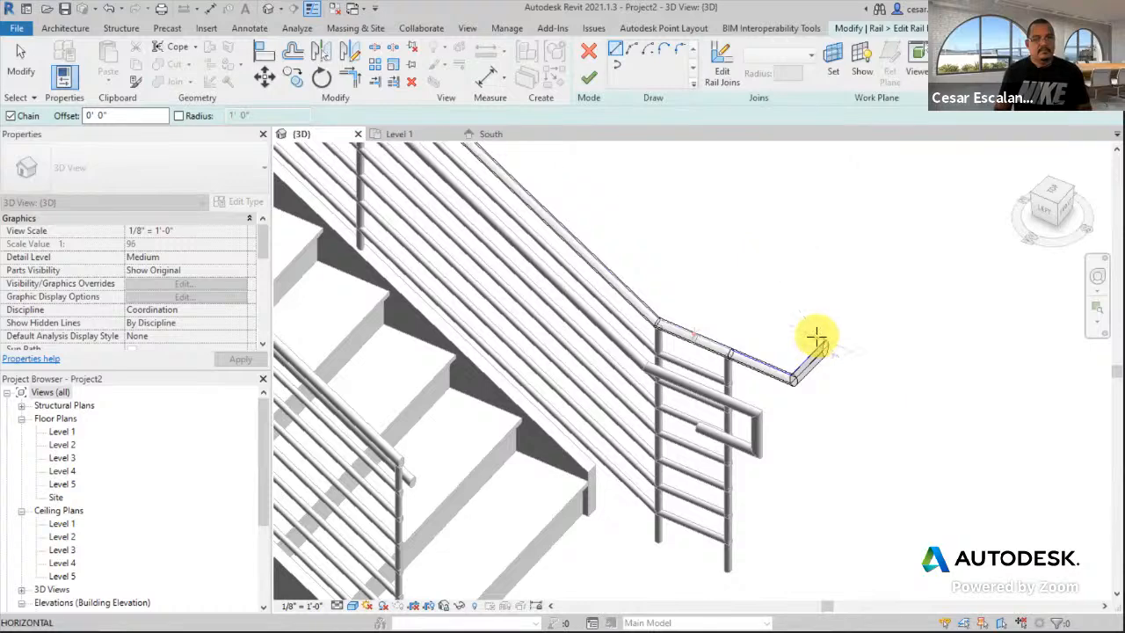
{"action": "left_click", "coordinate": [784, 323]}
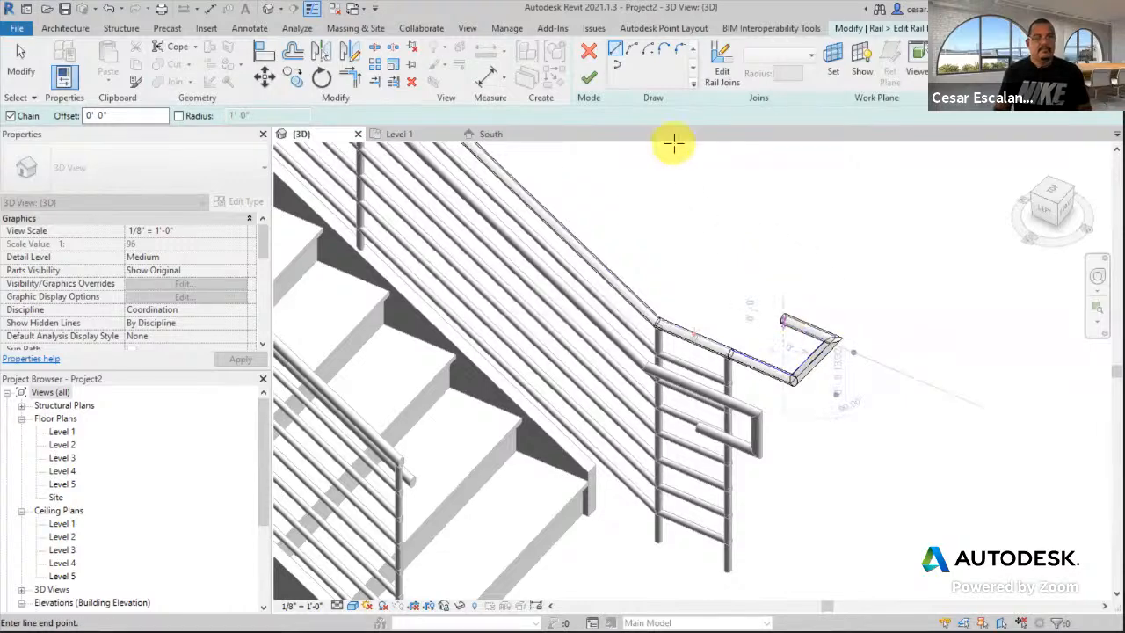
{"action": "left_click", "coordinate": [589, 78]}
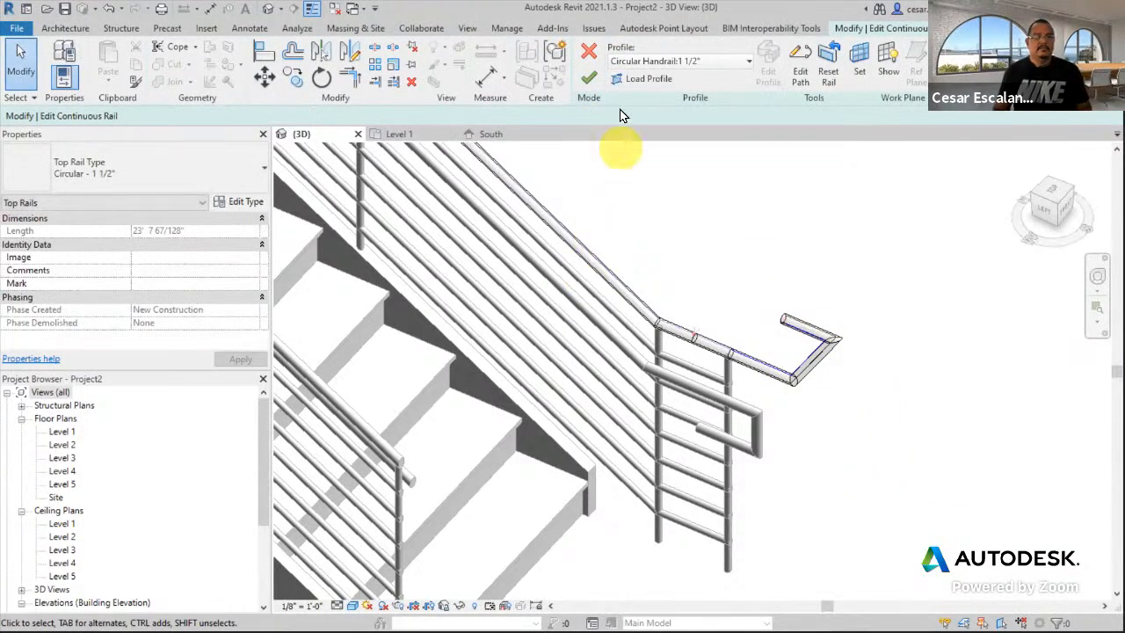
{"action": "left_click", "coordinate": [589, 78]}
{"action": "scroll", "coordinate": [824, 439], "scroll_direction": "down", "scroll_amount": 2}
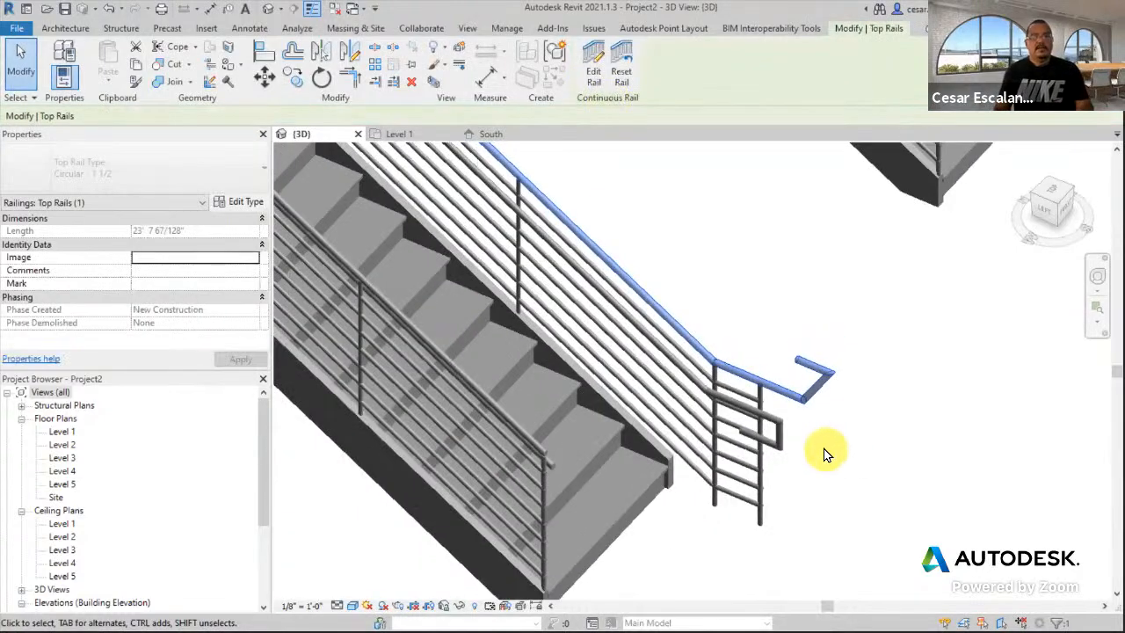
- Reselect the whole guardrail and orbit to look down the stairs
{"action": "left_click", "coordinate": [823, 443]}
{"action": "left_click", "coordinate": [802, 410]}
{"action": "middle_click_drag", "start_coordinate": [828, 470], "coordinate": [847, 458], "text": "shift"}
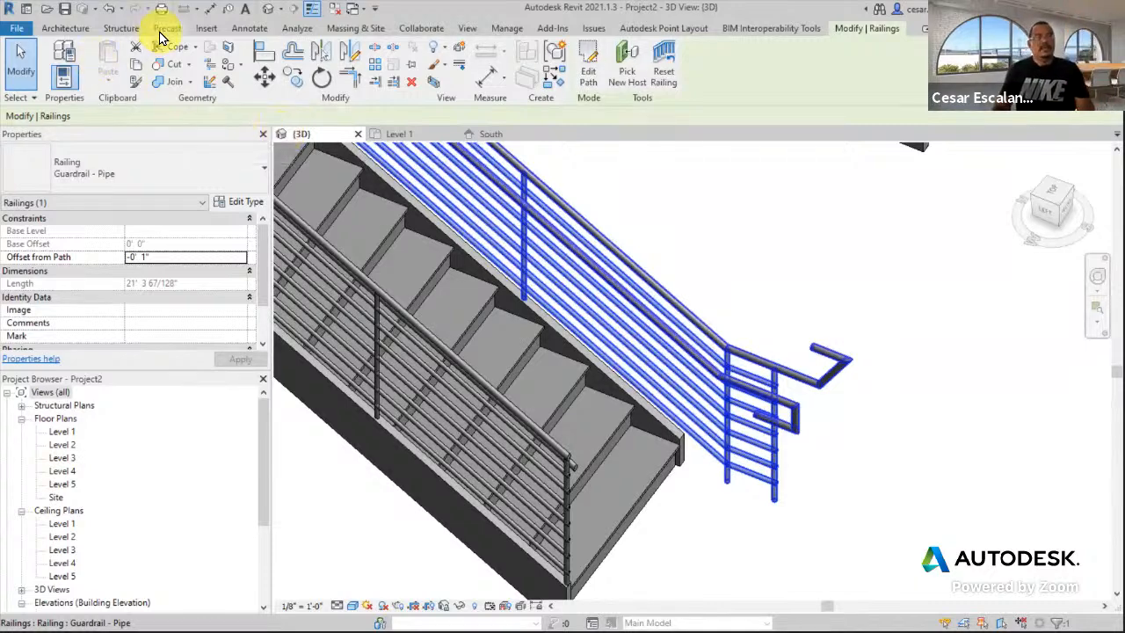
- Undo five times to remove the top rail extension, then finish the rail edit
{"action": "left_click", "coordinate": [116, 14]}
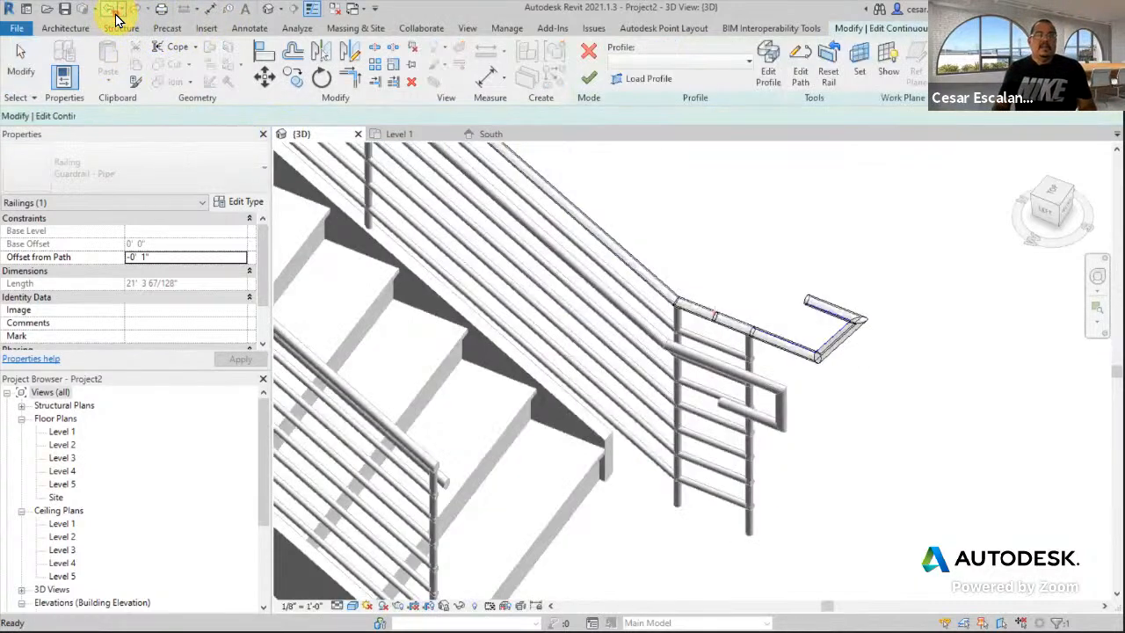
{"action": "left_click", "coordinate": [116, 15]}
{"action": "left_click", "coordinate": [116, 15]}
{"action": "left_click", "coordinate": [116, 15]}
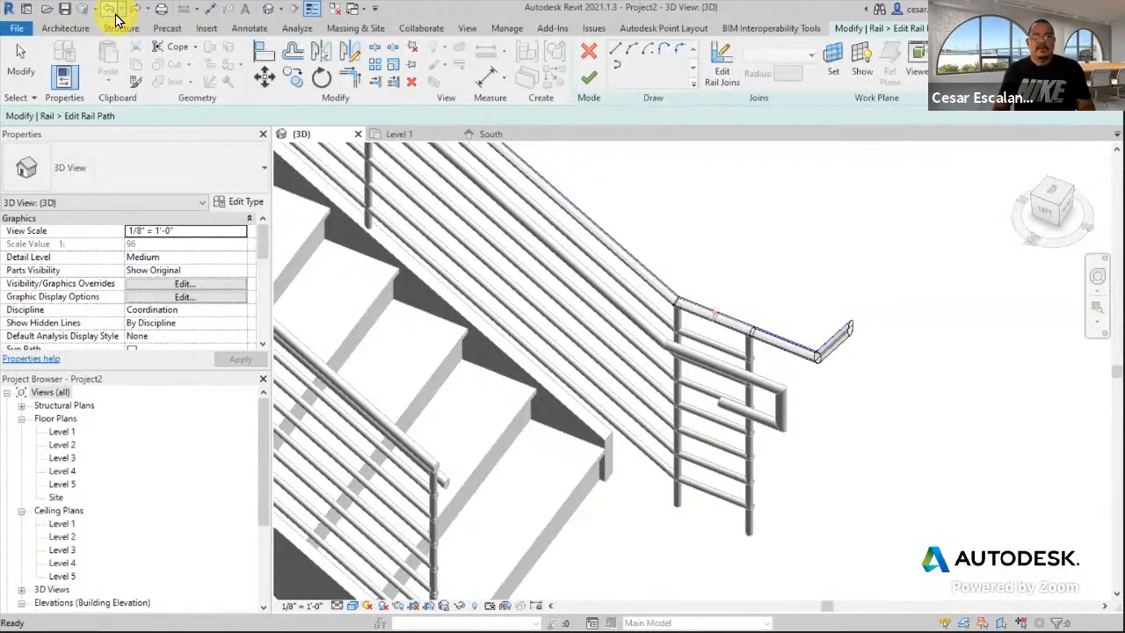
{"action": "left_click", "coordinate": [116, 15]}
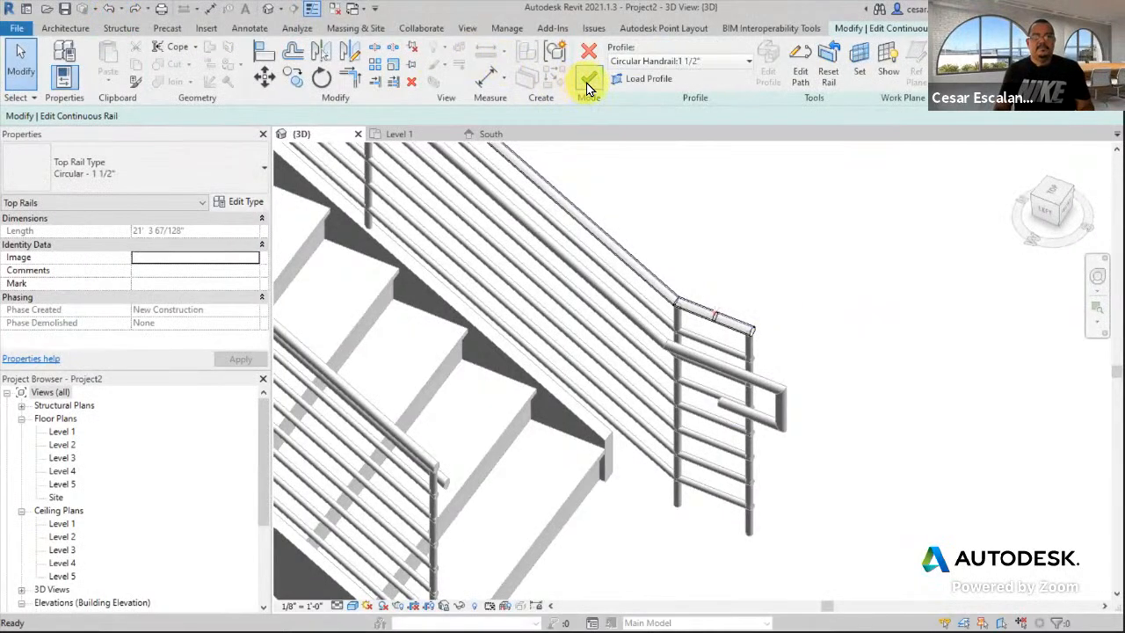
{"action": "left_click", "coordinate": [587, 79]}
{"action": "scroll", "coordinate": [885, 376], "scroll_direction": "down", "scroll_amount": 2}
{"action": "middle_click_drag", "start_coordinate": [885, 377], "coordinate": [789, 401]}
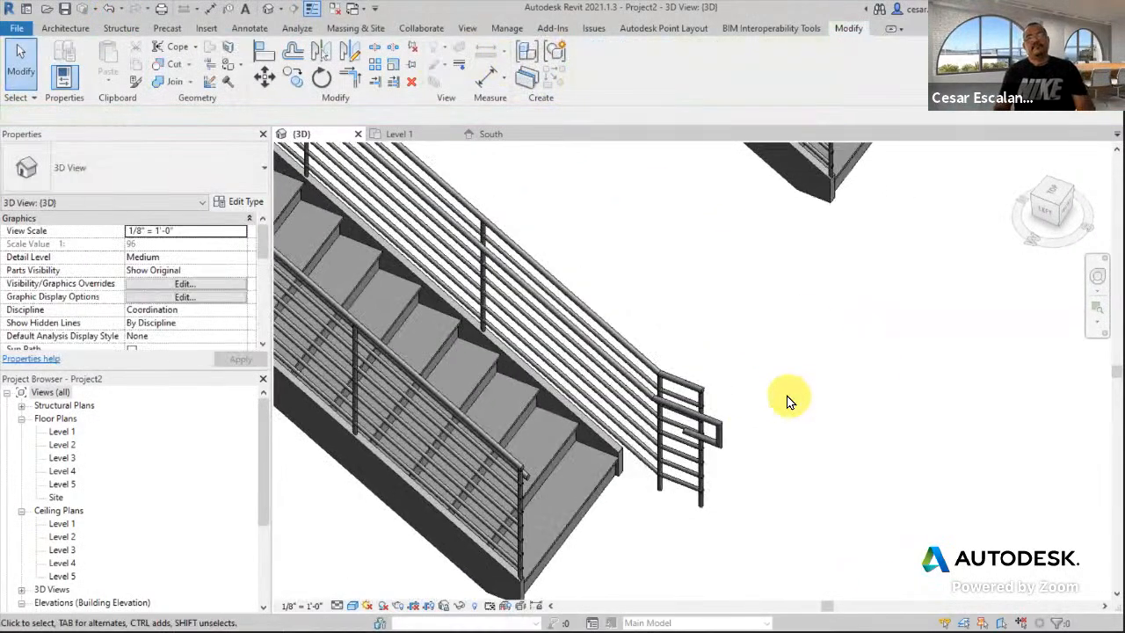
{"action": "scroll", "coordinate": [788, 402], "scroll_direction": "down", "scroll_amount": 1}
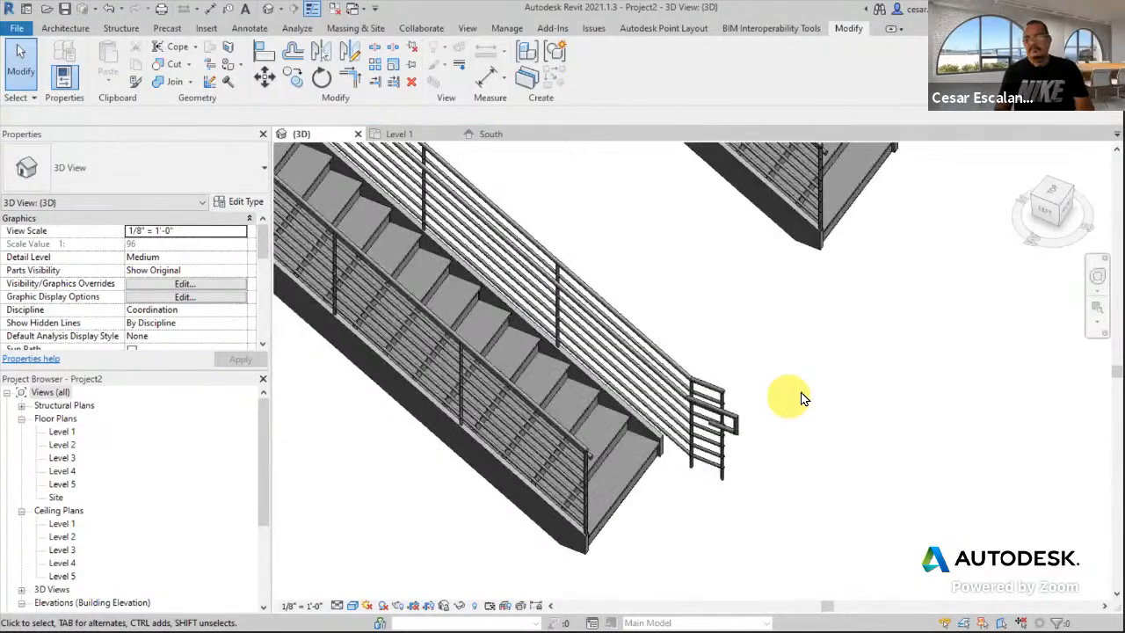
{"action": "scroll", "coordinate": [810, 392], "scroll_direction": "down", "scroll_amount": 1}
{"action": "middle_click_drag", "start_coordinate": [834, 381], "coordinate": [766, 484]}
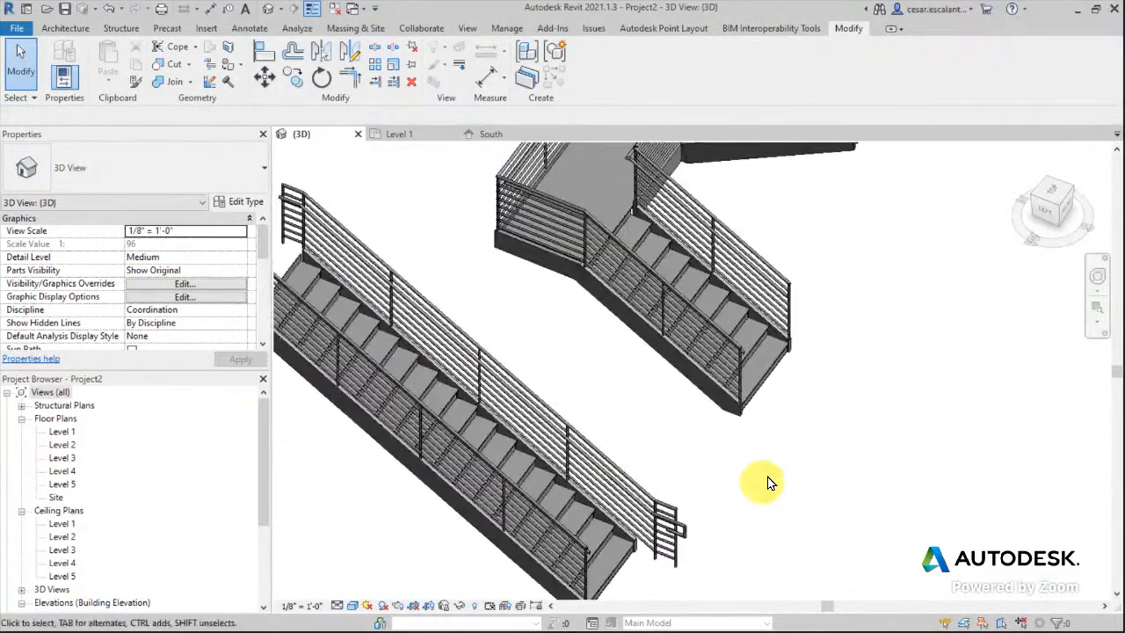
{"action": "scroll", "coordinate": [765, 484], "scroll_direction": "down", "scroll_amount": 1}
{"action": "middle_click_drag", "start_coordinate": [864, 422], "coordinate": [731, 434]}
{"action": "middle_click_drag", "start_coordinate": [780, 375], "coordinate": [665, 465]}
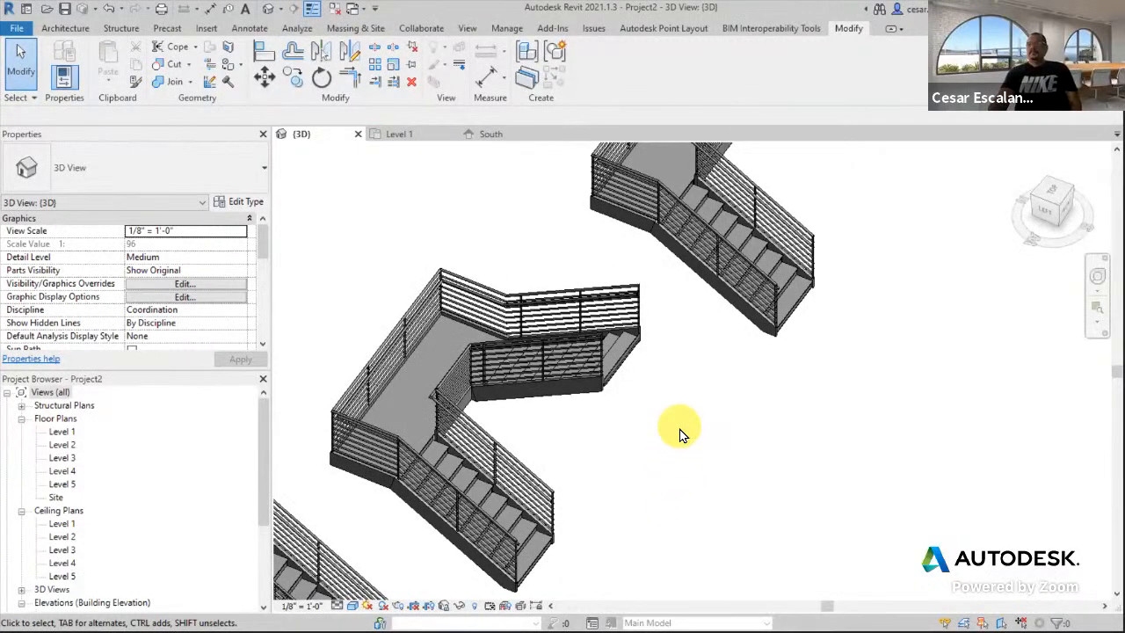
{"action": "scroll", "coordinate": [682, 433], "scroll_direction": "down", "scroll_amount": 2}
{"action": "middle_click_drag", "start_coordinate": [750, 385], "coordinate": [701, 352]}
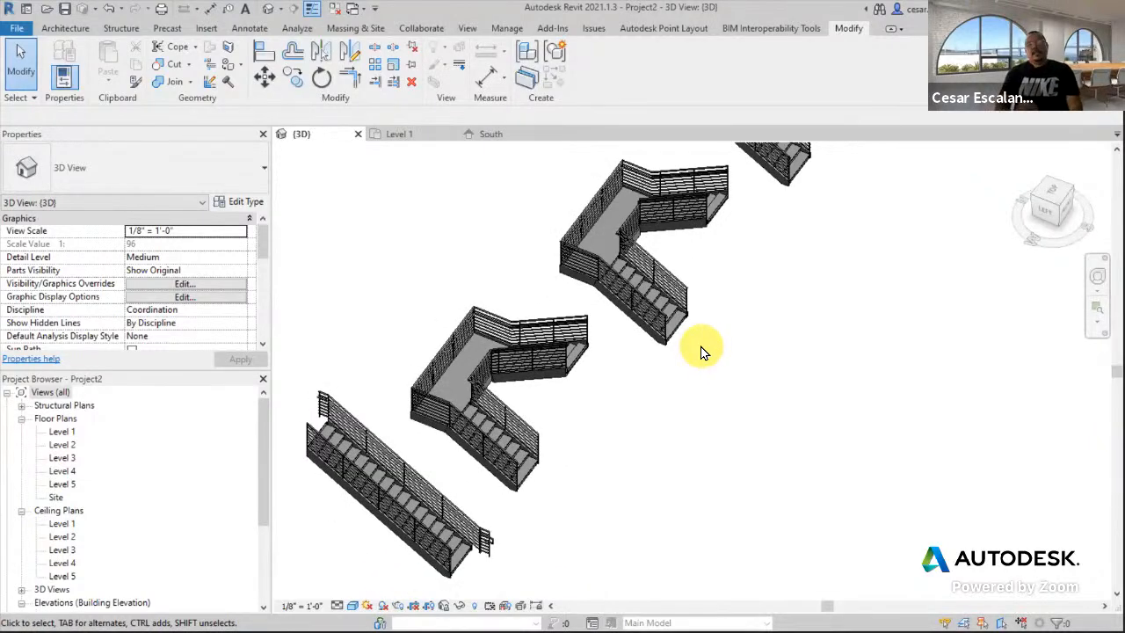
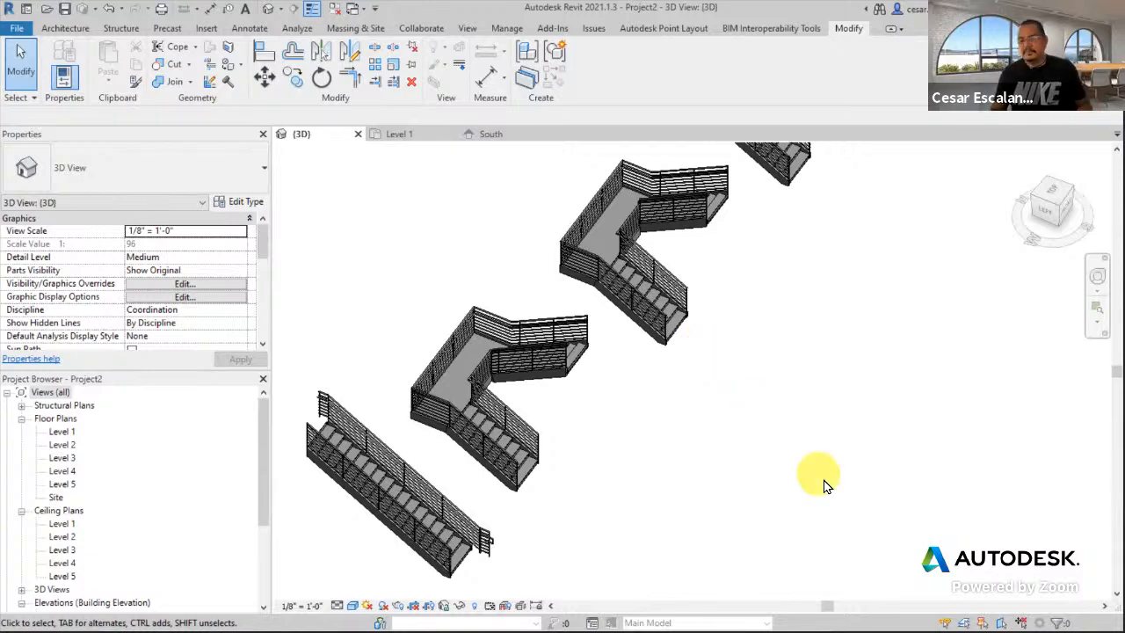
- After panning across the multi-level stair runs in 3D, open the Level 1 floor plan
{"action": "scroll", "coordinate": [733, 472], "scroll_direction": "down", "scroll_amount": 3}
{"action": "middle_click_drag", "start_coordinate": [734, 465], "coordinate": [683, 480]}
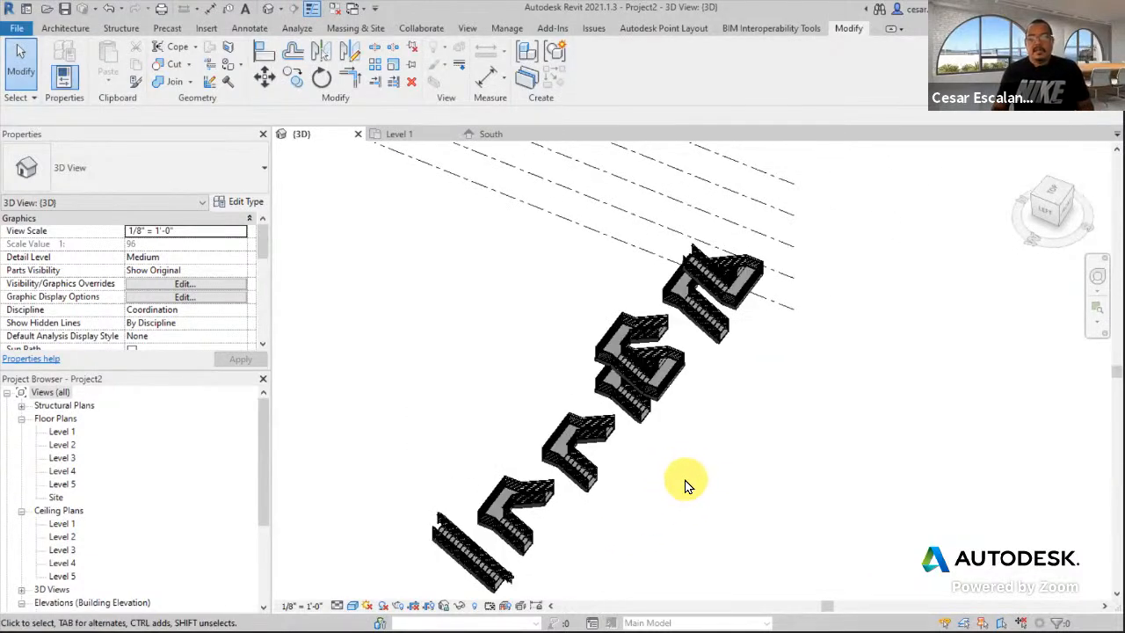
{"action": "scroll", "coordinate": [683, 480], "scroll_direction": "up", "scroll_amount": 4}
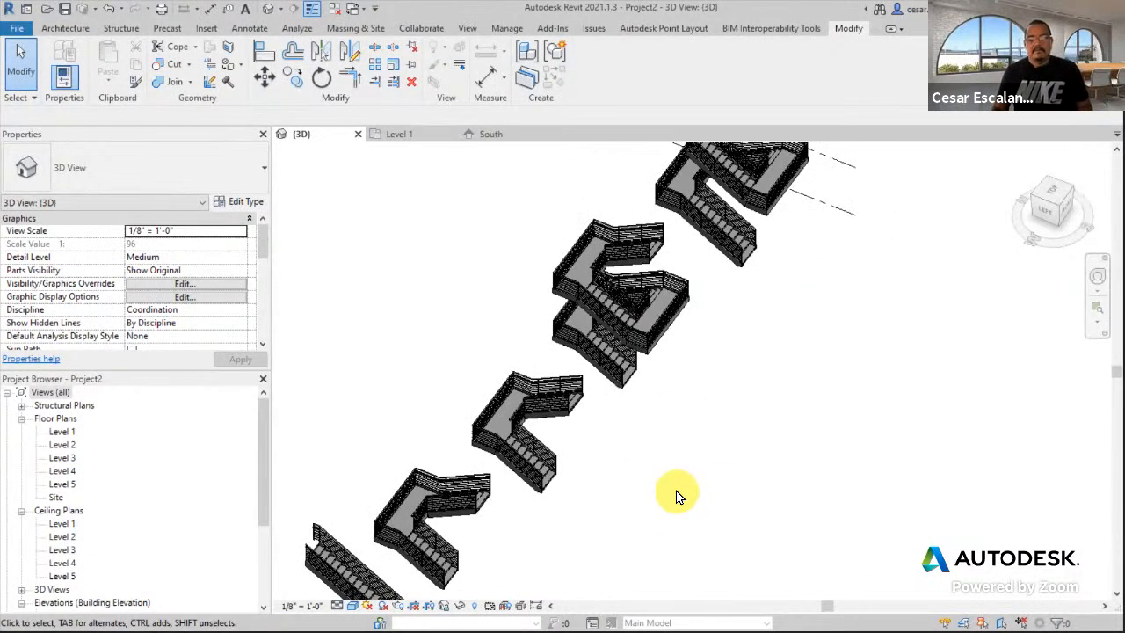
{"action": "scroll", "coordinate": [677, 495], "scroll_direction": "down", "scroll_amount": 3}
{"action": "middle_click_drag", "start_coordinate": [678, 492], "coordinate": [999, 493]}
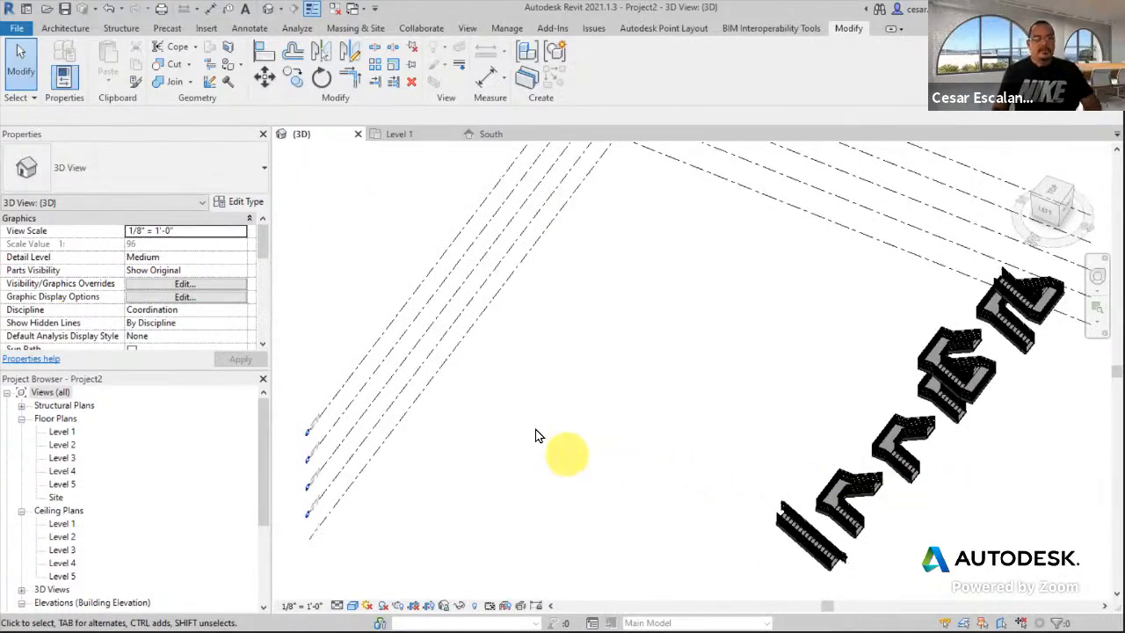
{"action": "double_click", "coordinate": [64, 432]}
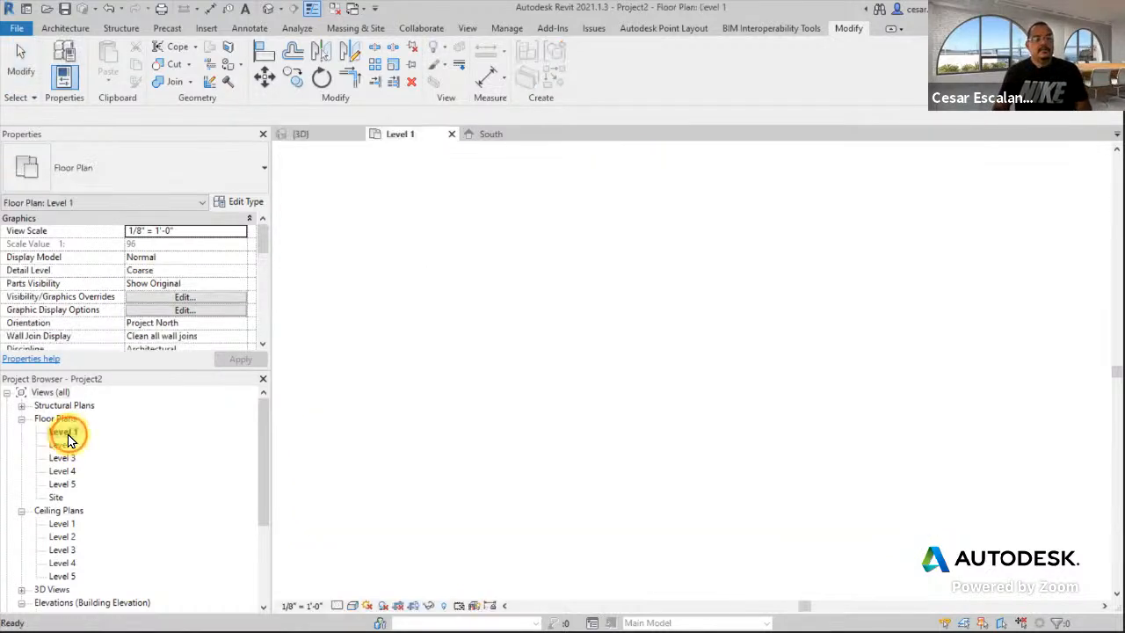
- Start a new Architecture Stair on Level 1 with Location Line set to Run: Right
{"action": "middle_click_drag", "start_coordinate": [590, 437], "coordinate": [397, 518]}
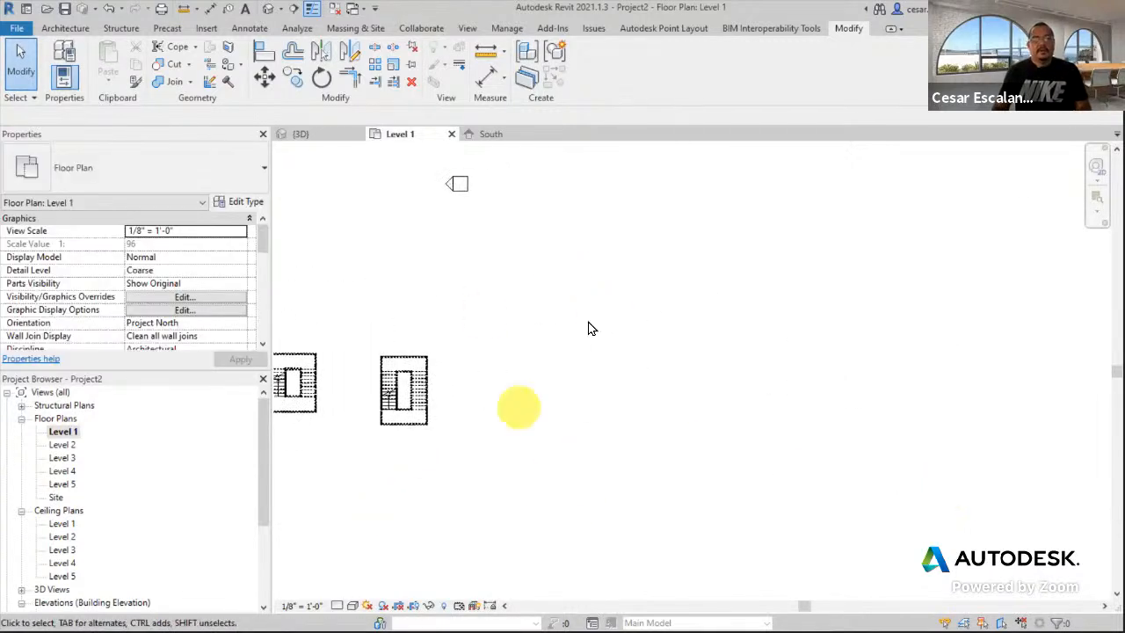
{"action": "scroll", "coordinate": [498, 426], "scroll_direction": "up", "scroll_amount": 1}
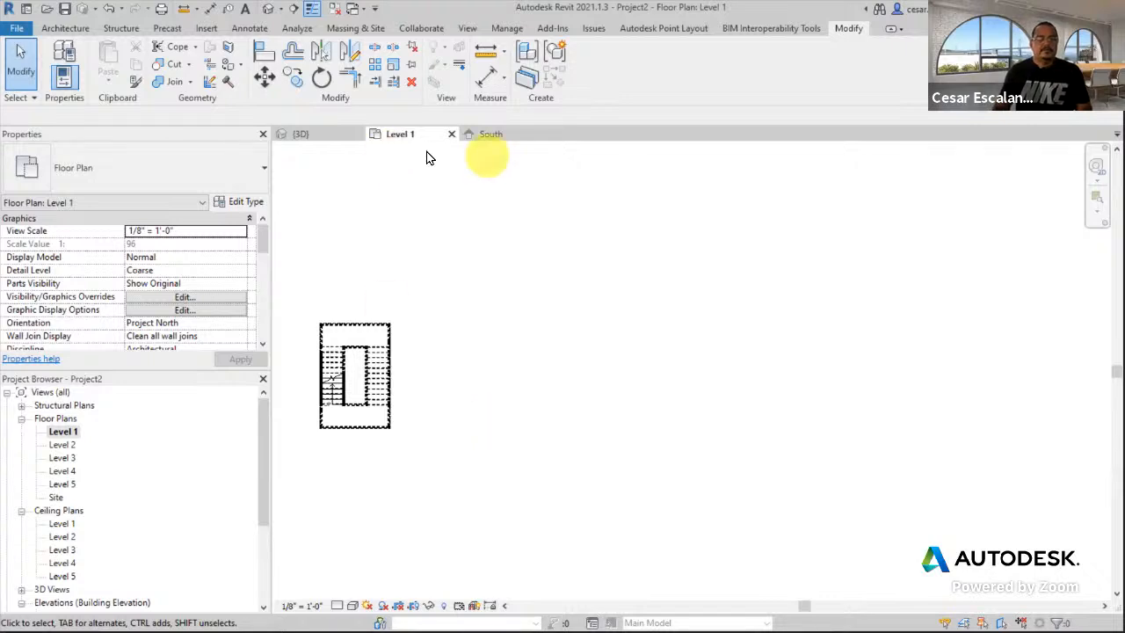
{"action": "left_click", "coordinate": [65, 30]}
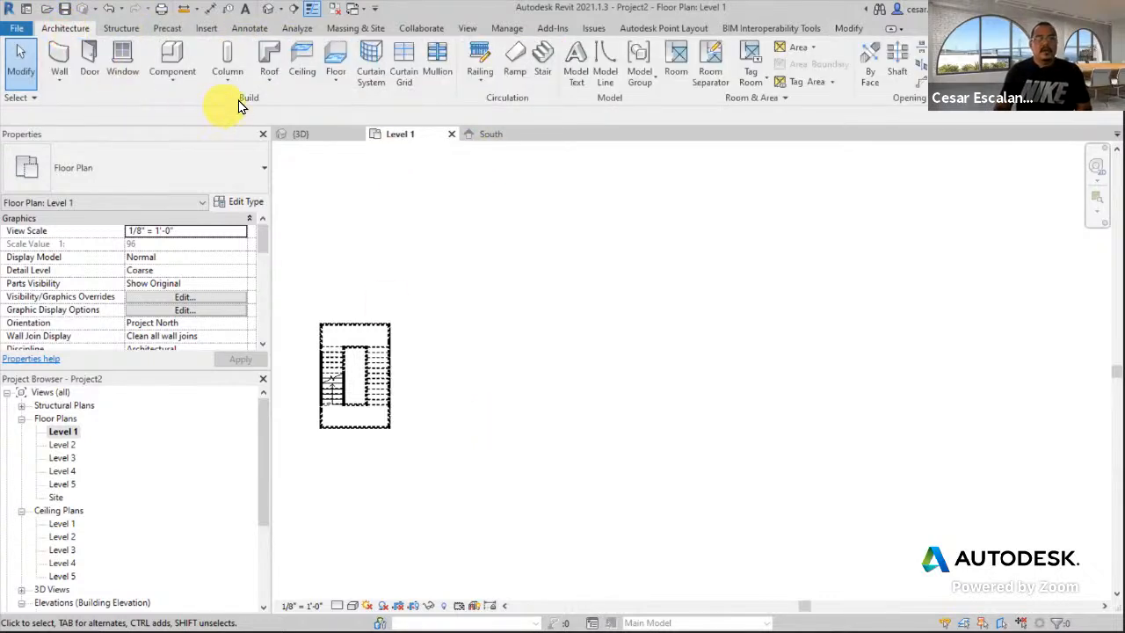
{"action": "left_click", "coordinate": [543, 64]}
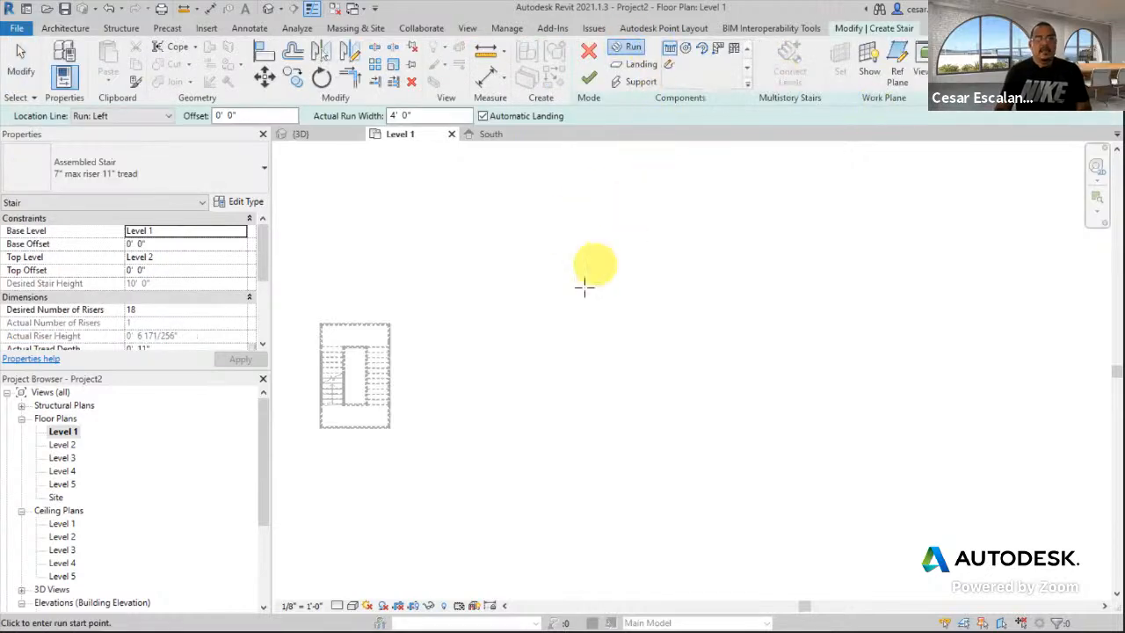
{"action": "left_click", "coordinate": [140, 117]}
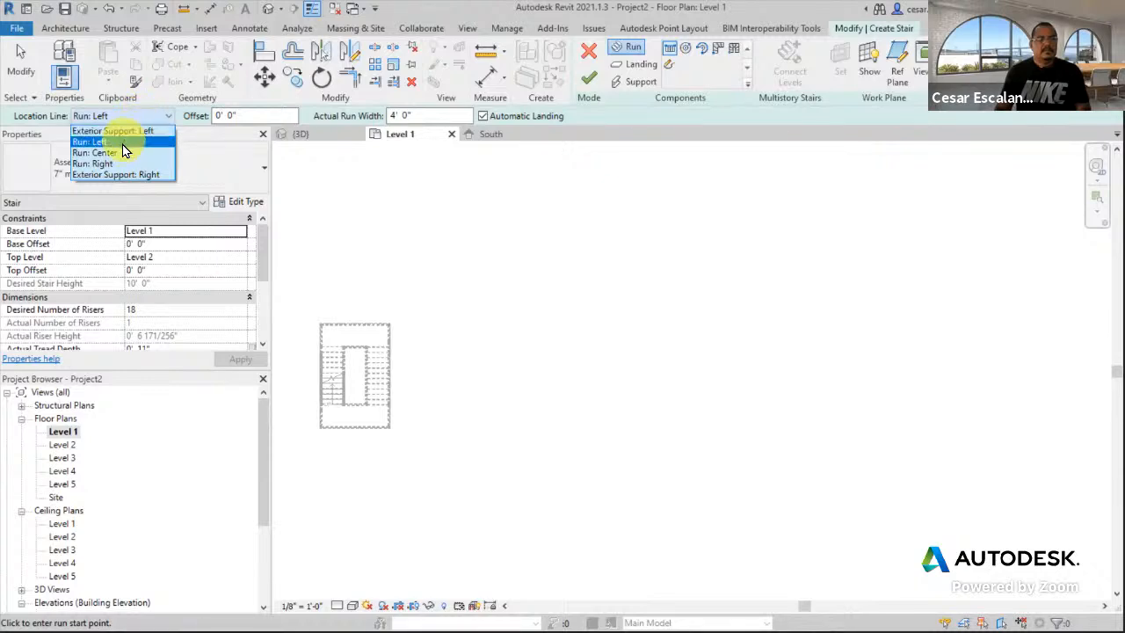
{"action": "left_click", "coordinate": [105, 164]}
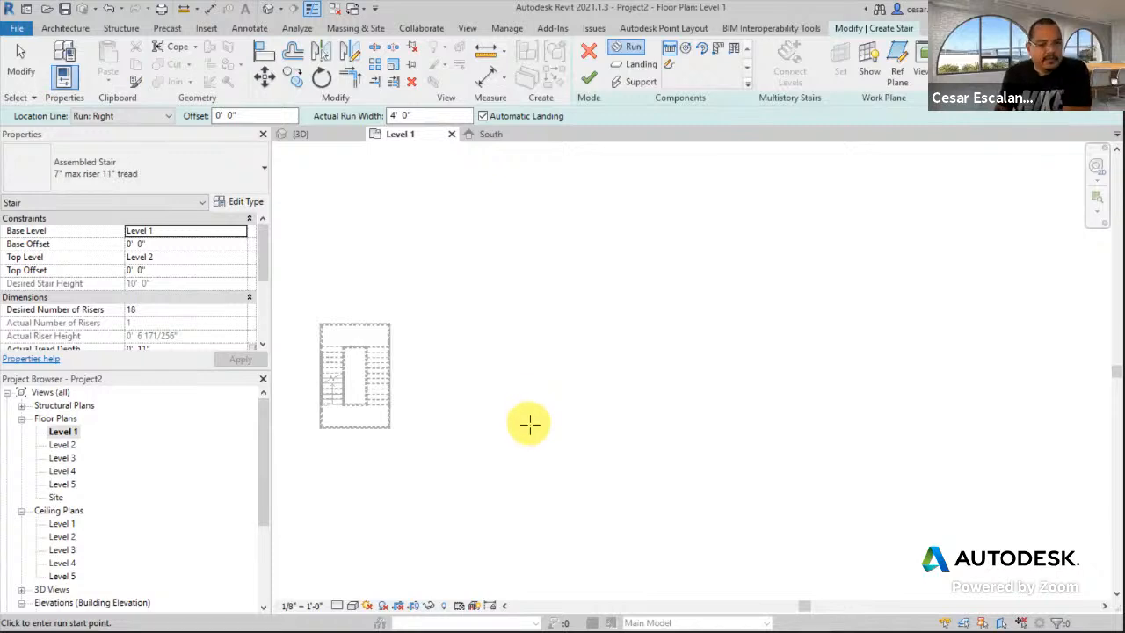
{"action": "scroll", "coordinate": [530, 420], "scroll_direction": "up", "scroll_amount": 2}
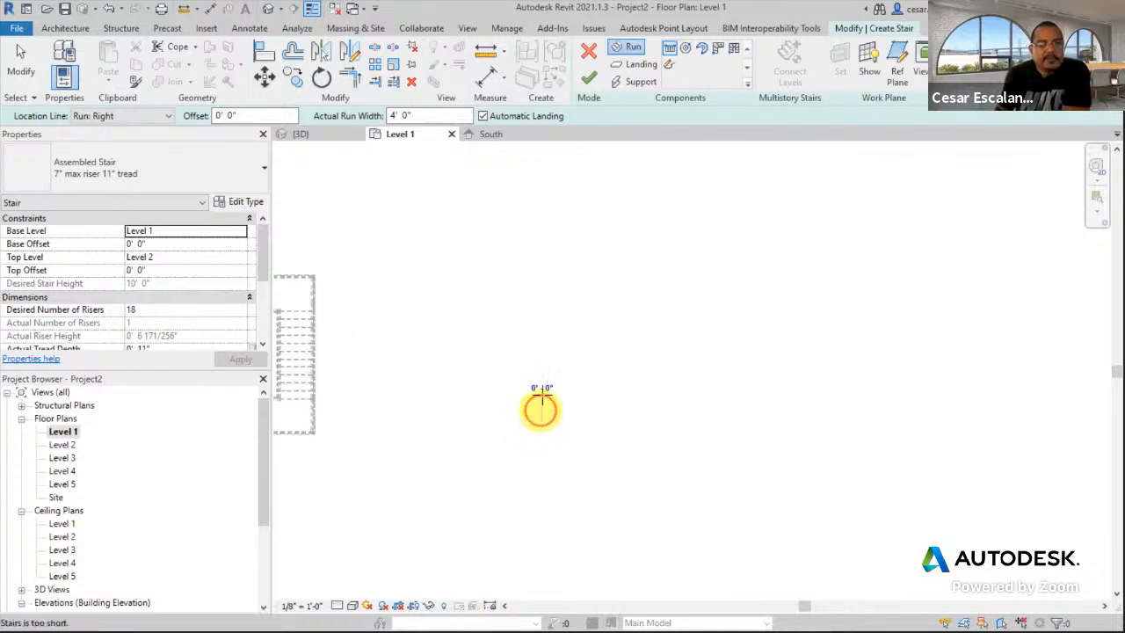
- Sketch two side-by-side 9-riser runs joined by a landing to form a U-shaped stair
{"action": "left_click", "coordinate": [550, 448]}
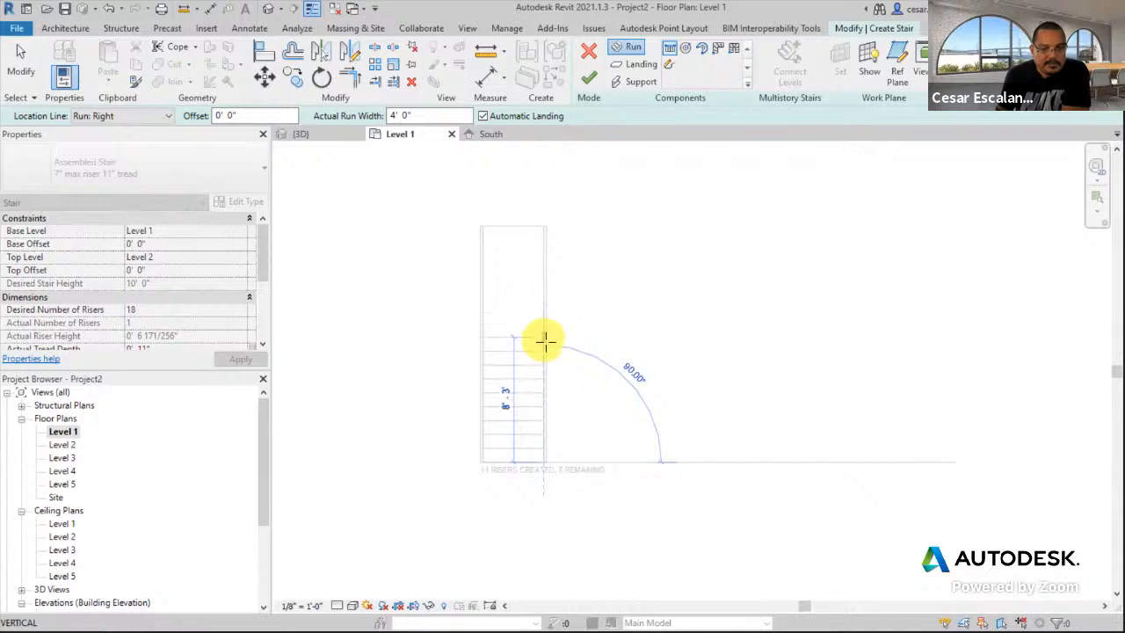
{"action": "left_click", "coordinate": [543, 350]}
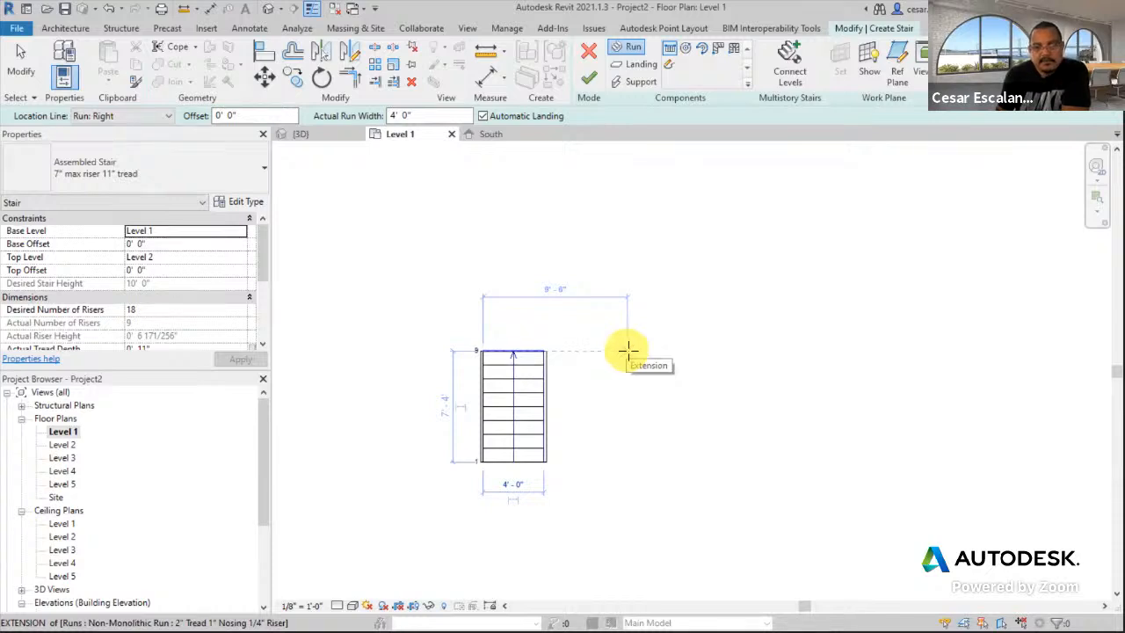
{"action": "left_click", "coordinate": [627, 351]}
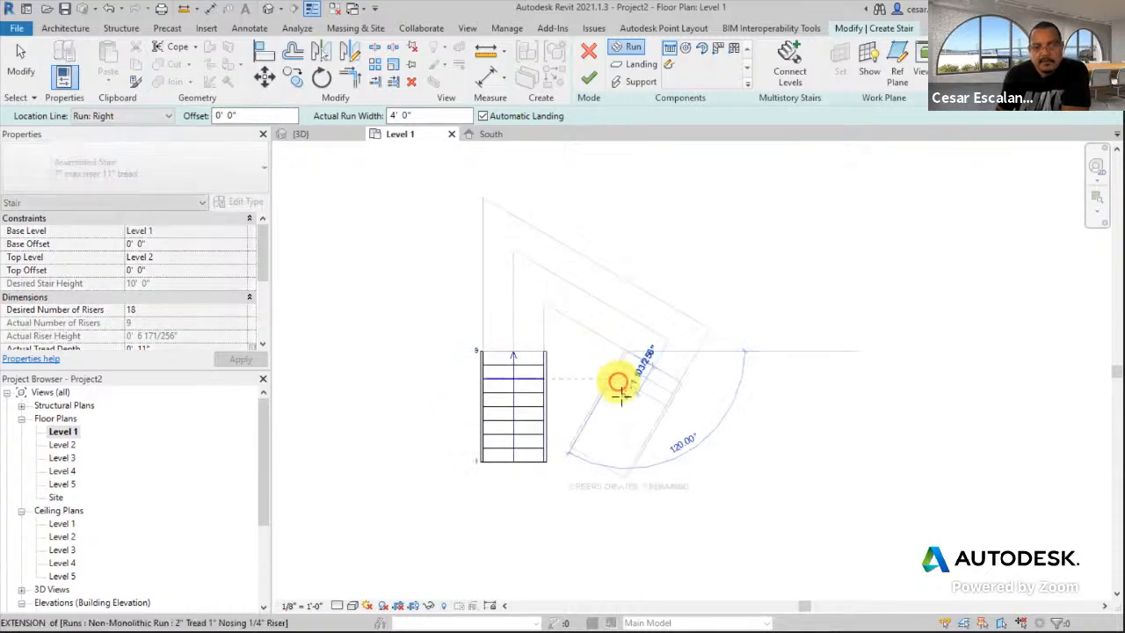
{"action": "left_click", "coordinate": [628, 478]}
{"action": "key", "text": "Escape"}
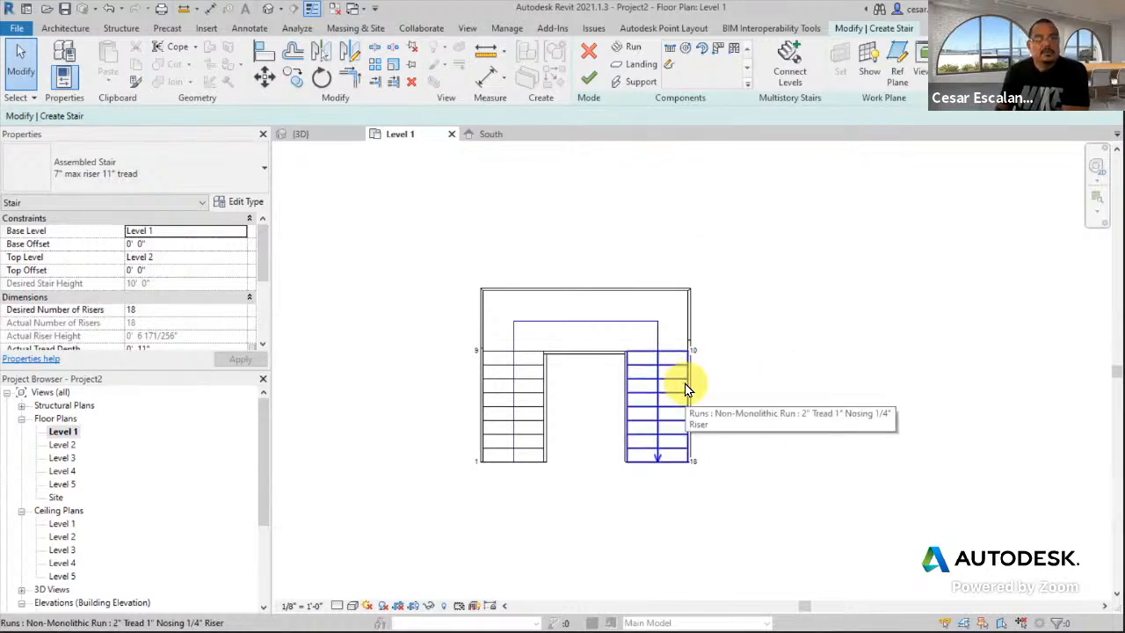
- Switch to the South elevation and pan toward the stairs
{"action": "left_click", "coordinate": [492, 139]}
{"action": "middle_click_drag", "start_coordinate": [555, 297], "coordinate": [845, 462]}
{"action": "middle_click_drag", "start_coordinate": [687, 473], "coordinate": [652, 491]}
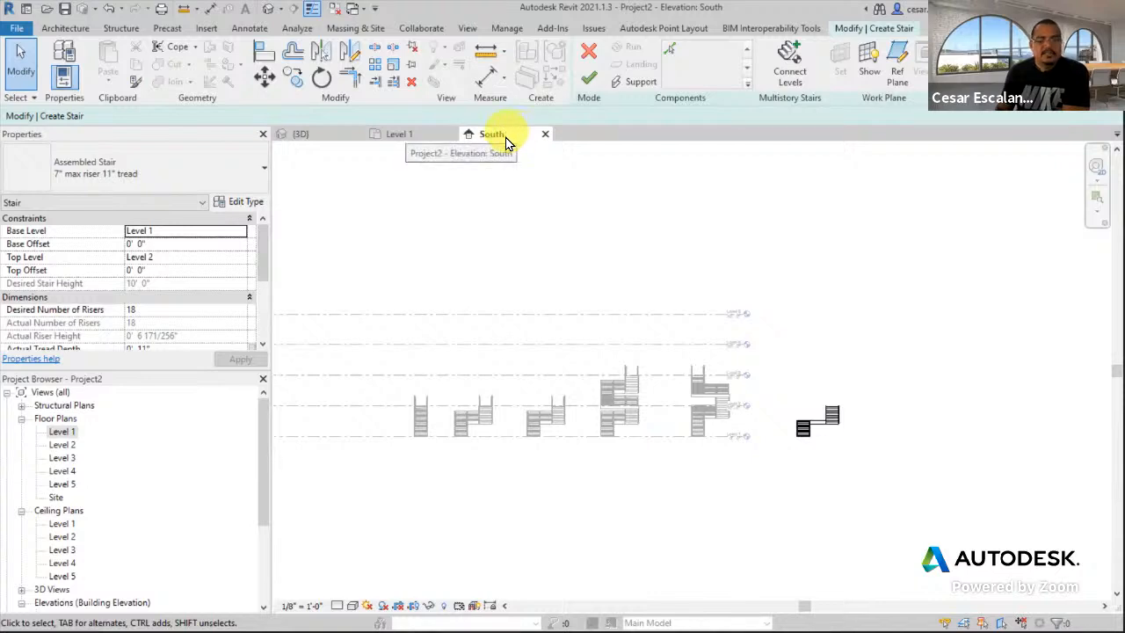
- Connect the stair to Levels 3 through 5 and finish the multistory stair
{"action": "scroll", "coordinate": [616, 439], "scroll_direction": "up", "scroll_amount": 3}
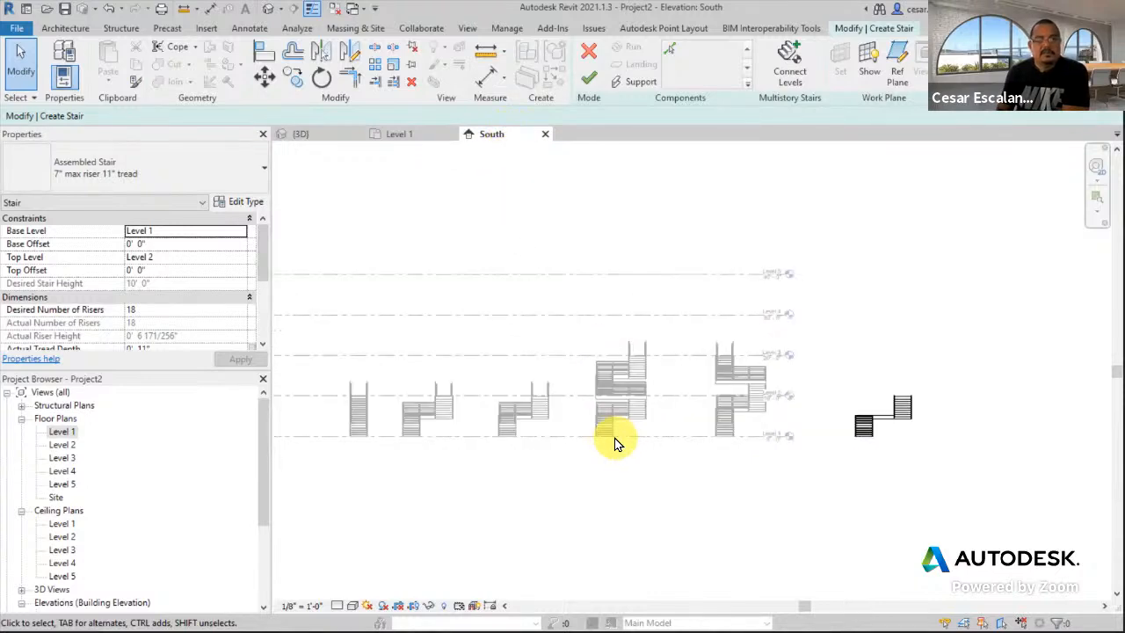
{"action": "left_click", "coordinate": [800, 62]}
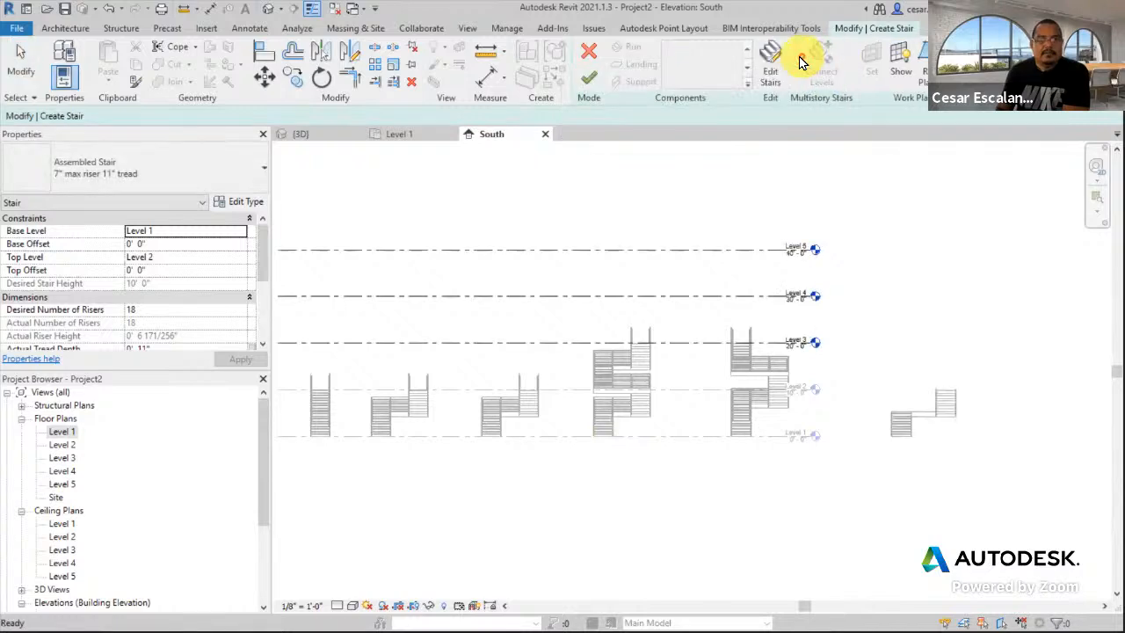
{"action": "left_click_drag", "start_coordinate": [710, 193], "coordinate": [678, 370]}
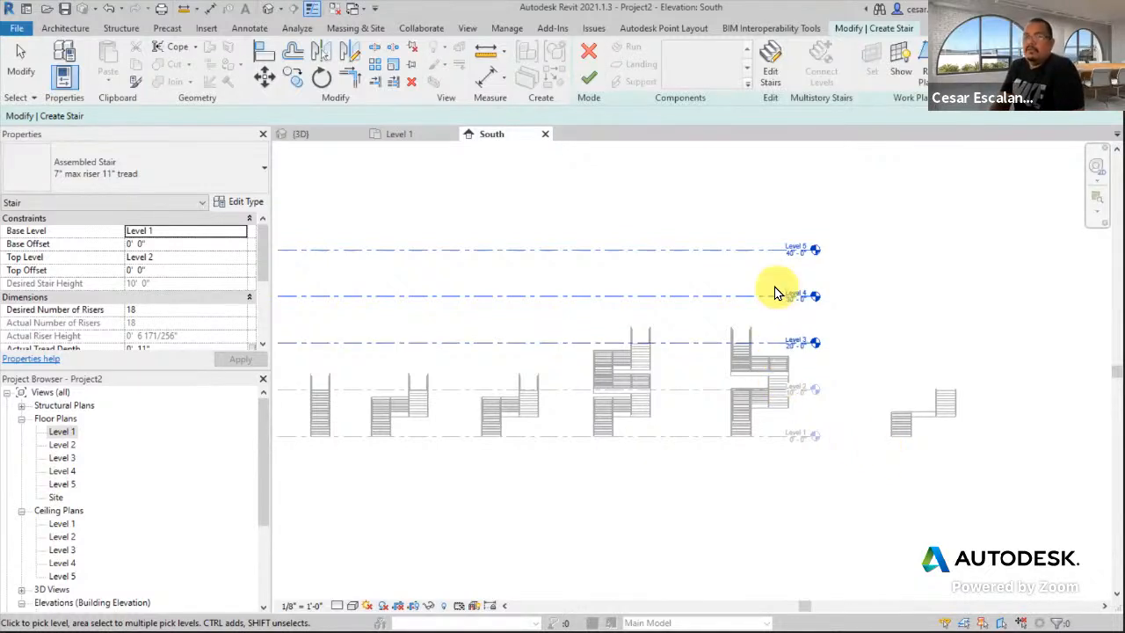
{"action": "left_click", "coordinate": [585, 80]}
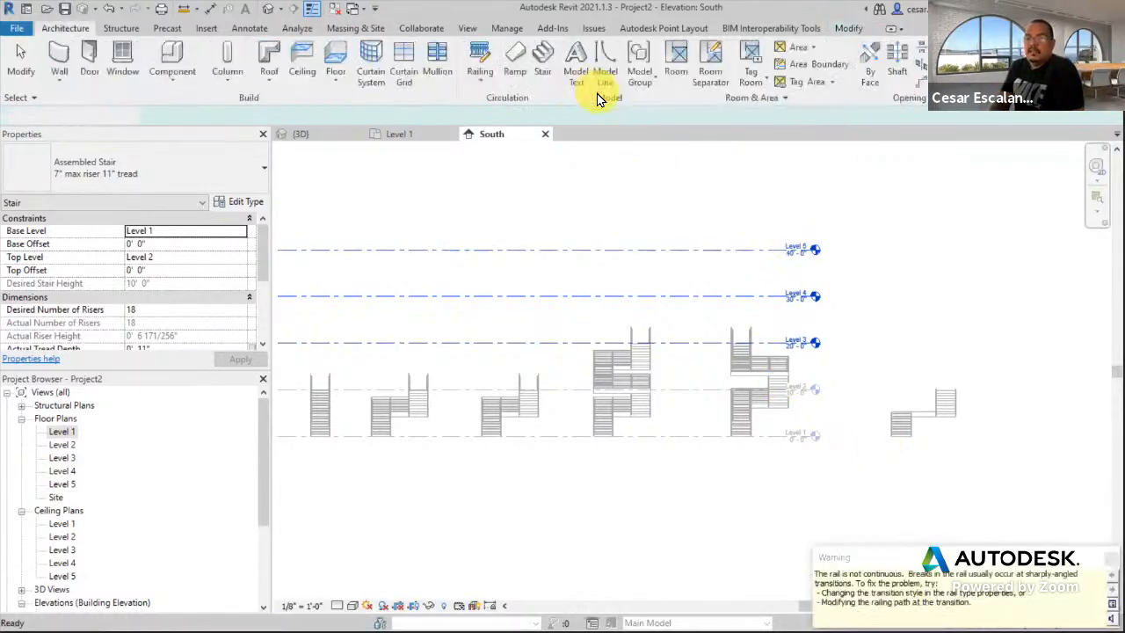
- Open the default 3D view and pan to the new stair tower
{"action": "left_click", "coordinate": [266, 12]}
{"action": "scroll", "coordinate": [825, 359], "scroll_direction": "down", "scroll_amount": 2}
{"action": "middle_click_drag", "start_coordinate": [825, 359], "coordinate": [753, 332]}
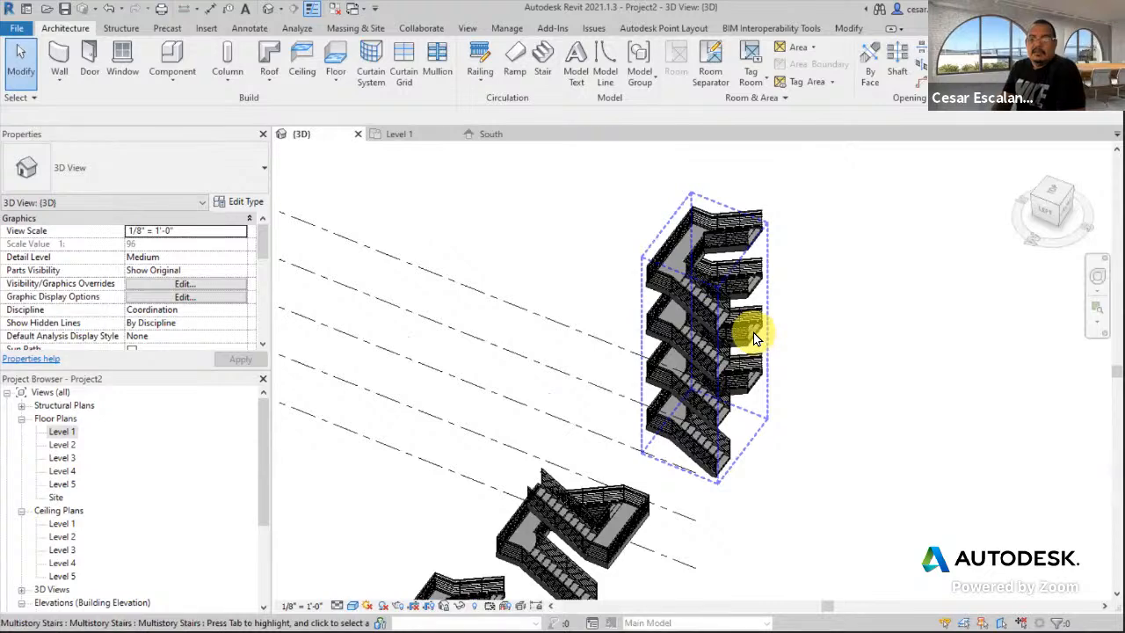
{"action": "left_click", "coordinate": [753, 332]}
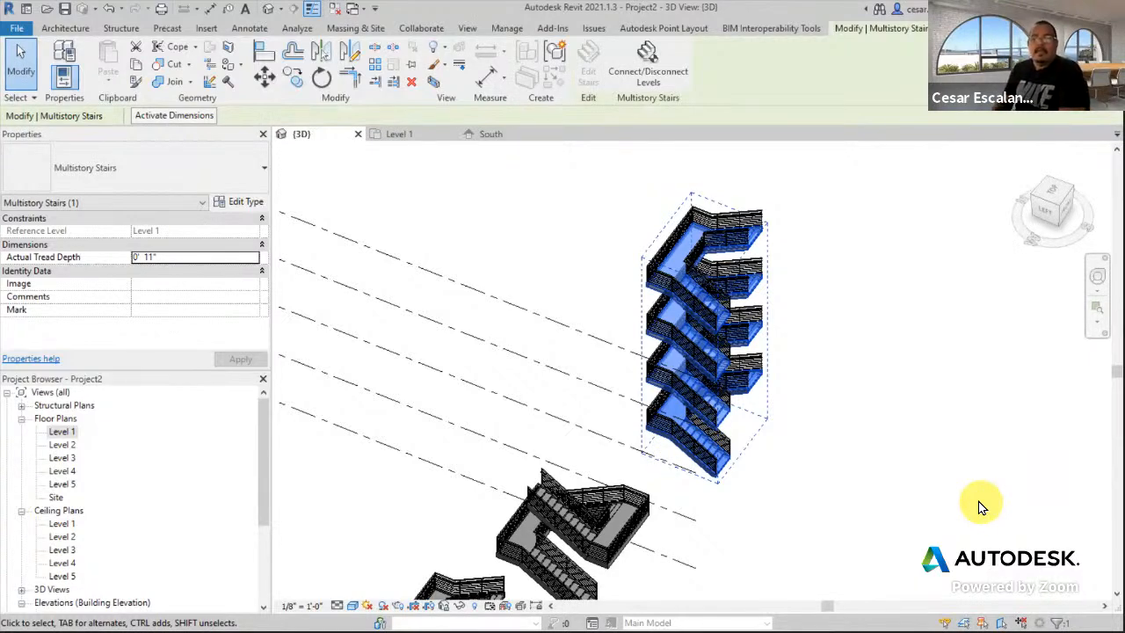
{"action": "left_click", "coordinate": [982, 507]}
{"action": "scroll", "coordinate": [821, 495], "scroll_direction": "up", "scroll_amount": 6}
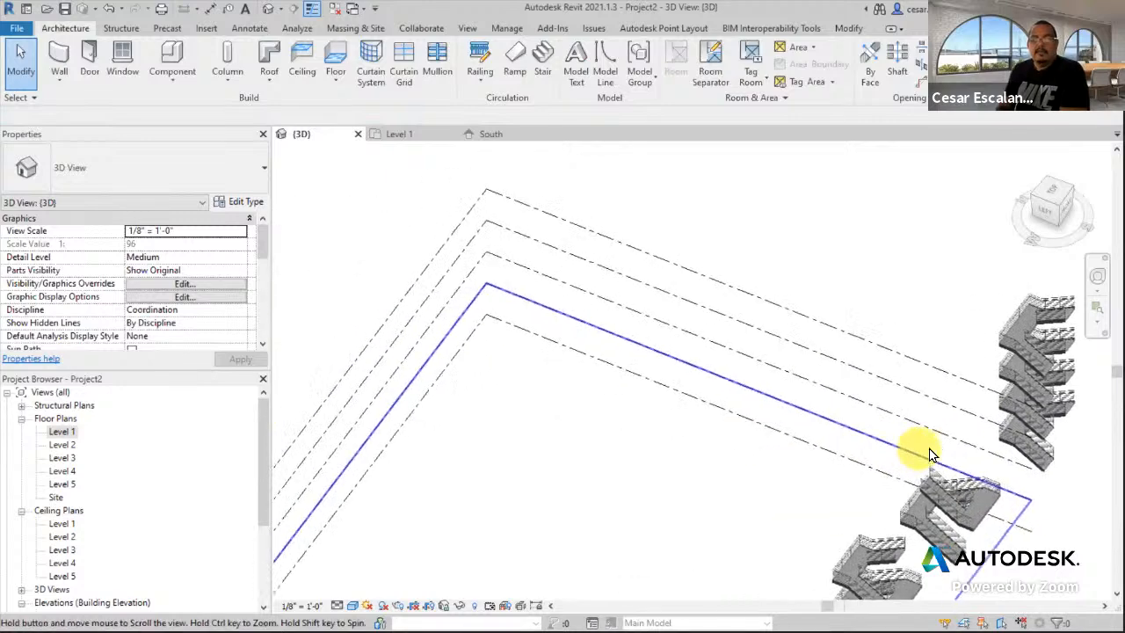
{"action": "scroll", "coordinate": [849, 326], "scroll_direction": "down", "scroll_amount": 6}
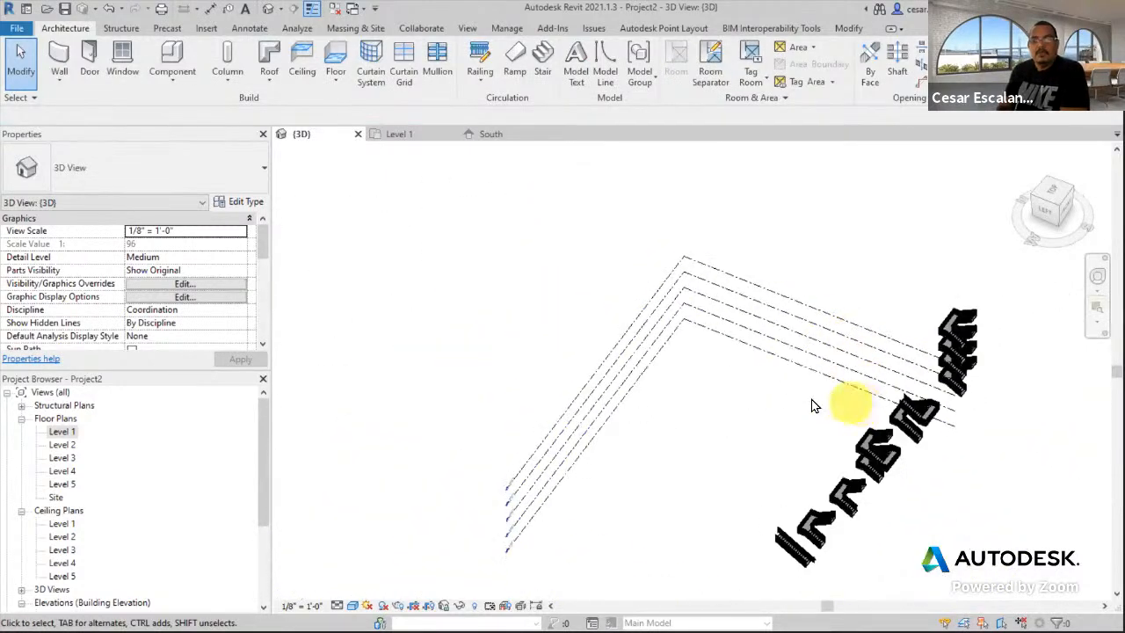
{"action": "scroll", "coordinate": [791, 392], "scroll_direction": "up", "scroll_amount": 3}
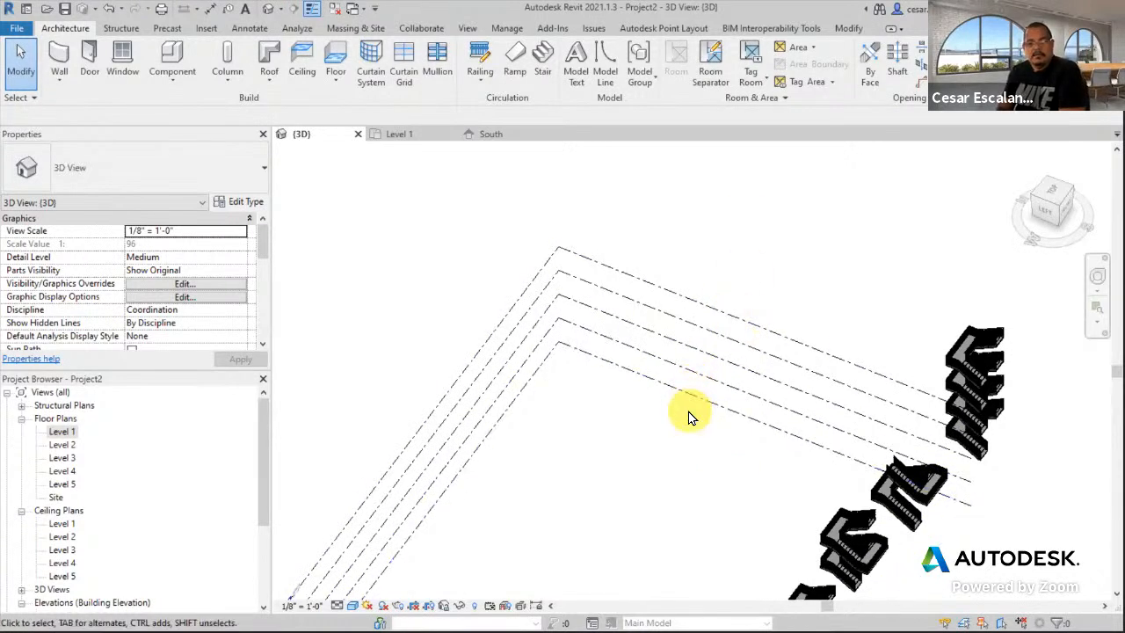
{"action": "scroll", "coordinate": [108, 486], "scroll_direction": "down", "scroll_amount": 5}
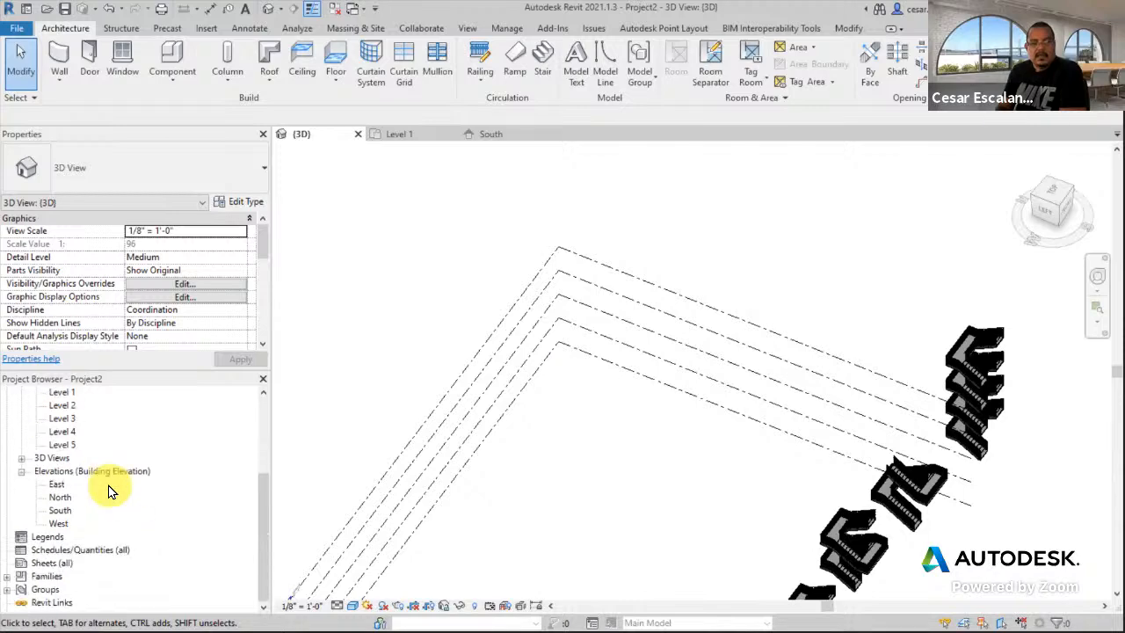
- In the South elevation, pick the Level 5 line with a 15' offset to create Level 6
{"action": "double_click", "coordinate": [57, 510]}
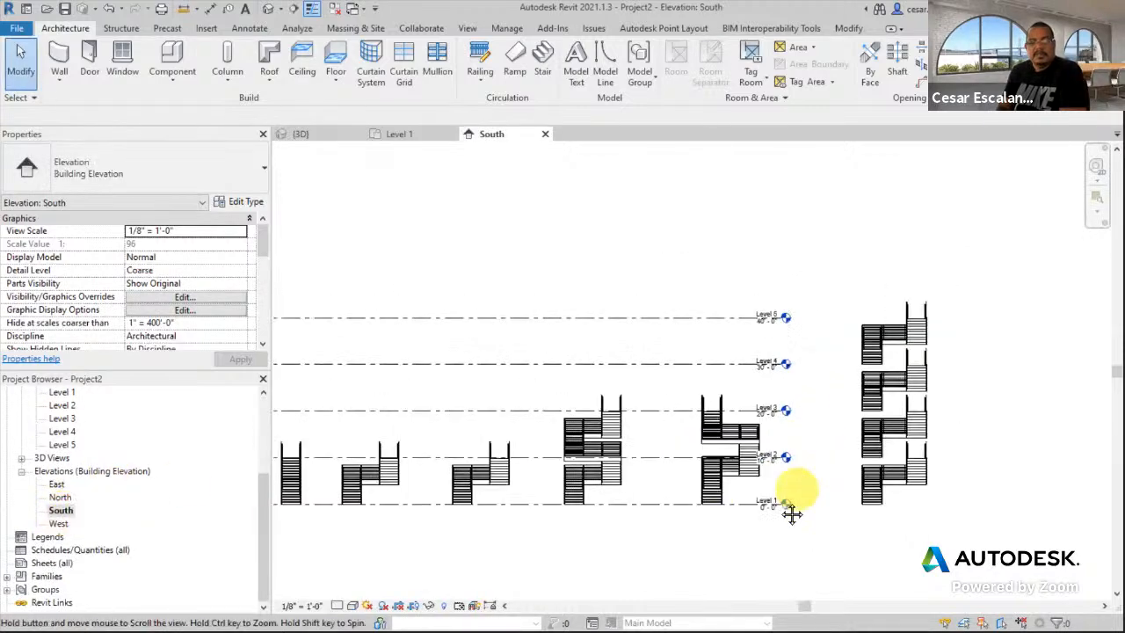
{"action": "middle_click_drag", "start_coordinate": [792, 514], "coordinate": [766, 536]}
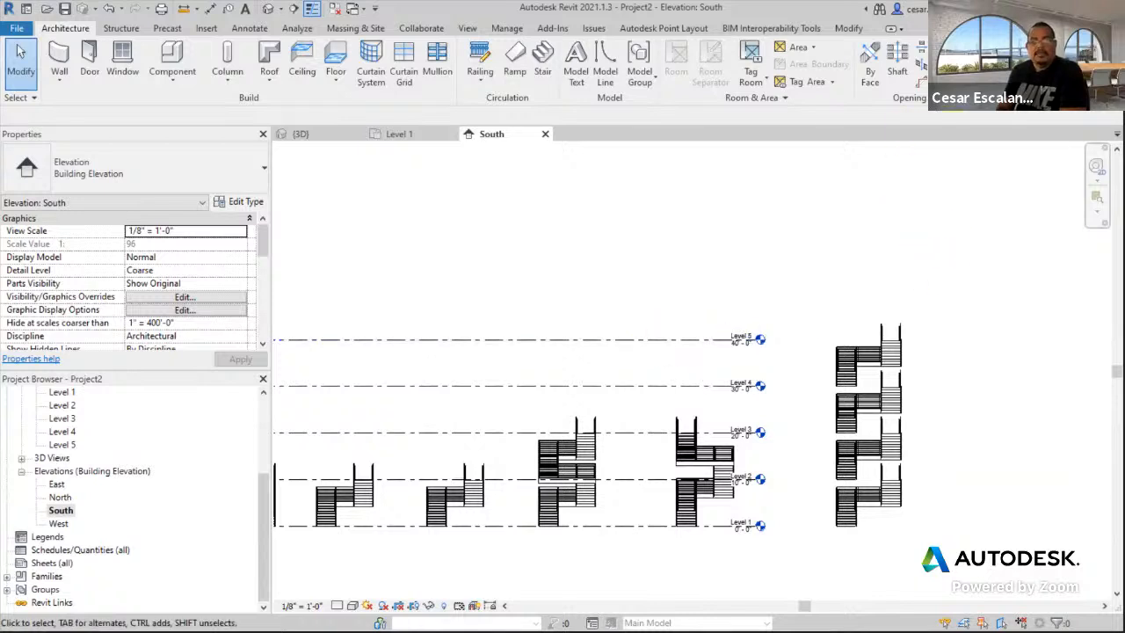
{"action": "key", "text": "l"}
{"action": "key", "text": "l"}
{"action": "left_click", "coordinate": [599, 49]}
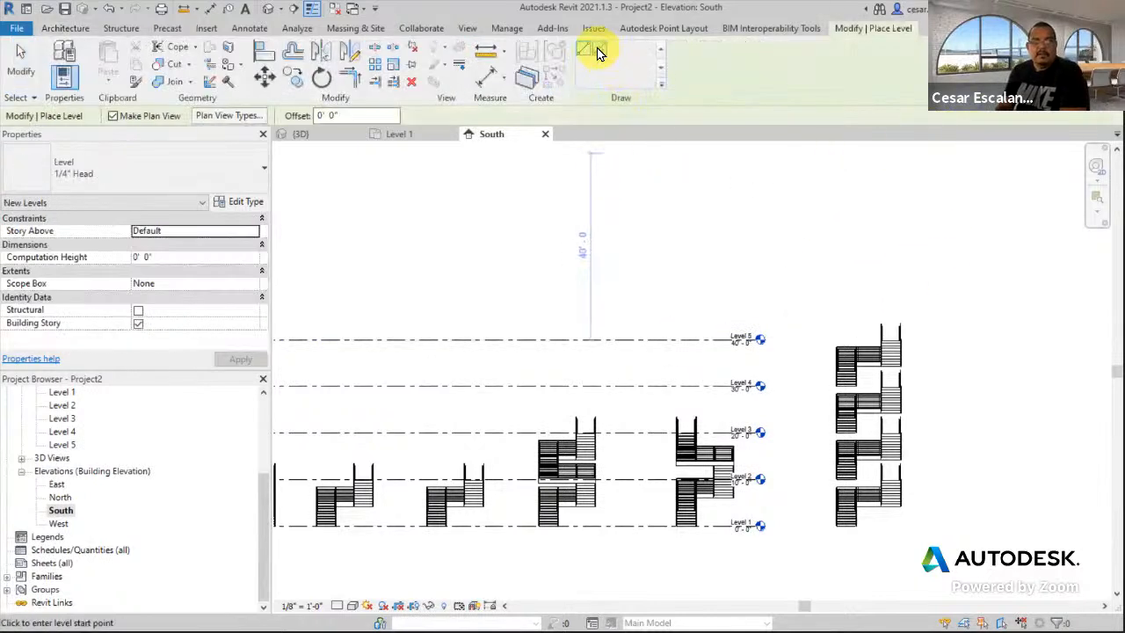
{"action": "left_click", "coordinate": [292, 117]}
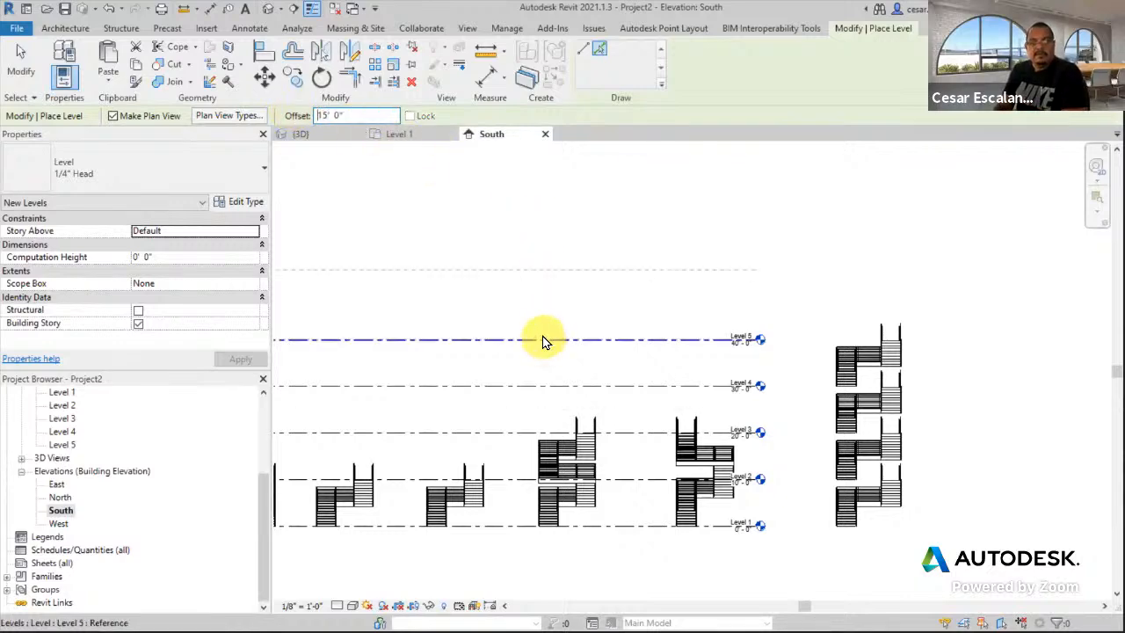
{"action": "left_click", "coordinate": [542, 341]}
{"action": "left_click", "coordinate": [16, 70]}
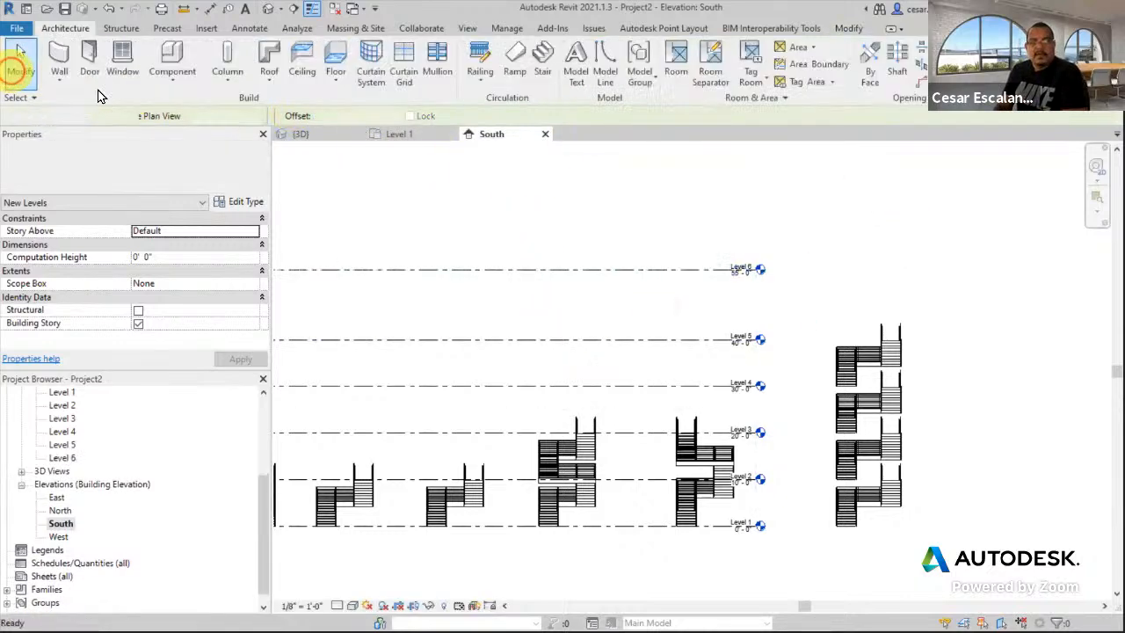
- Connect the multistory stairs to Level 6 as well and finish the edit
{"action": "left_click", "coordinate": [890, 350]}
{"action": "left_click", "coordinate": [640, 73]}
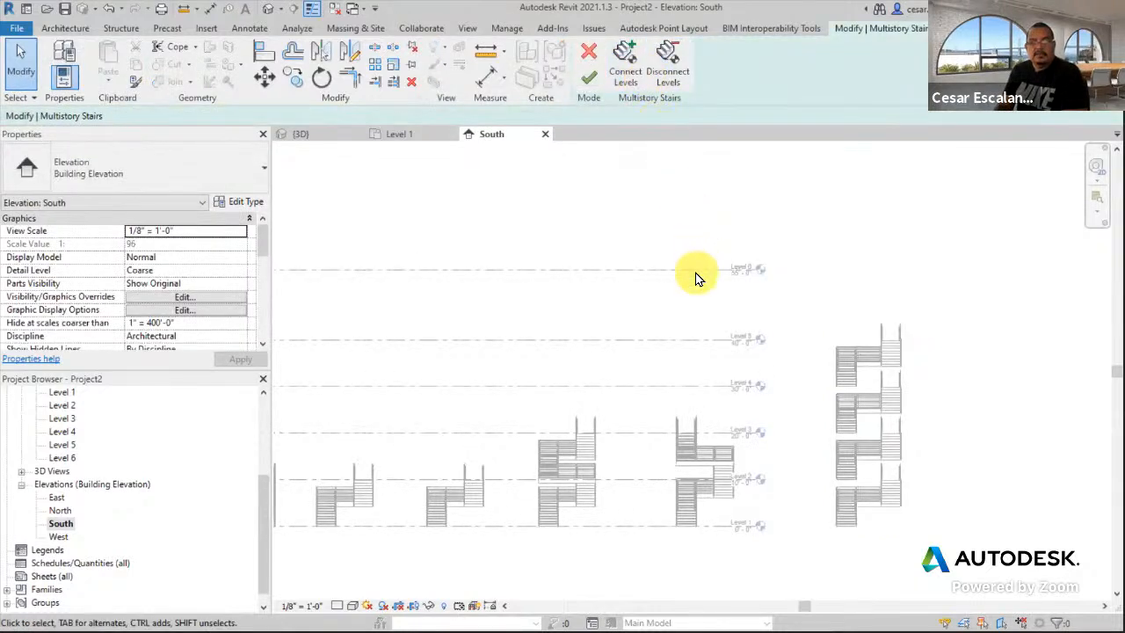
{"action": "left_click", "coordinate": [623, 65]}
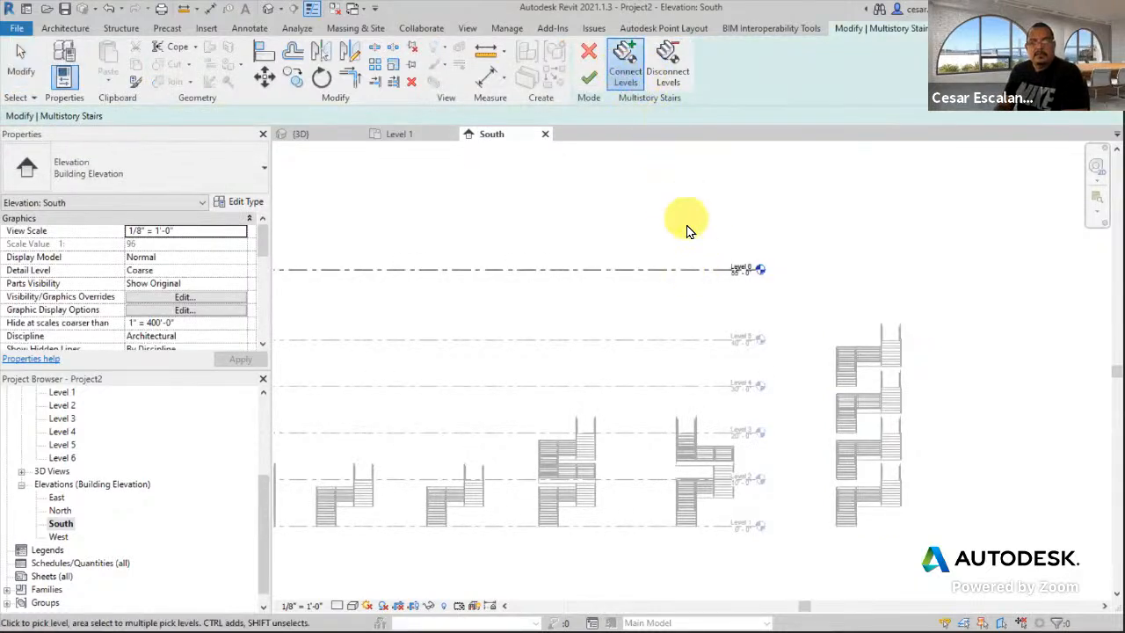
{"action": "left_click", "coordinate": [691, 271]}
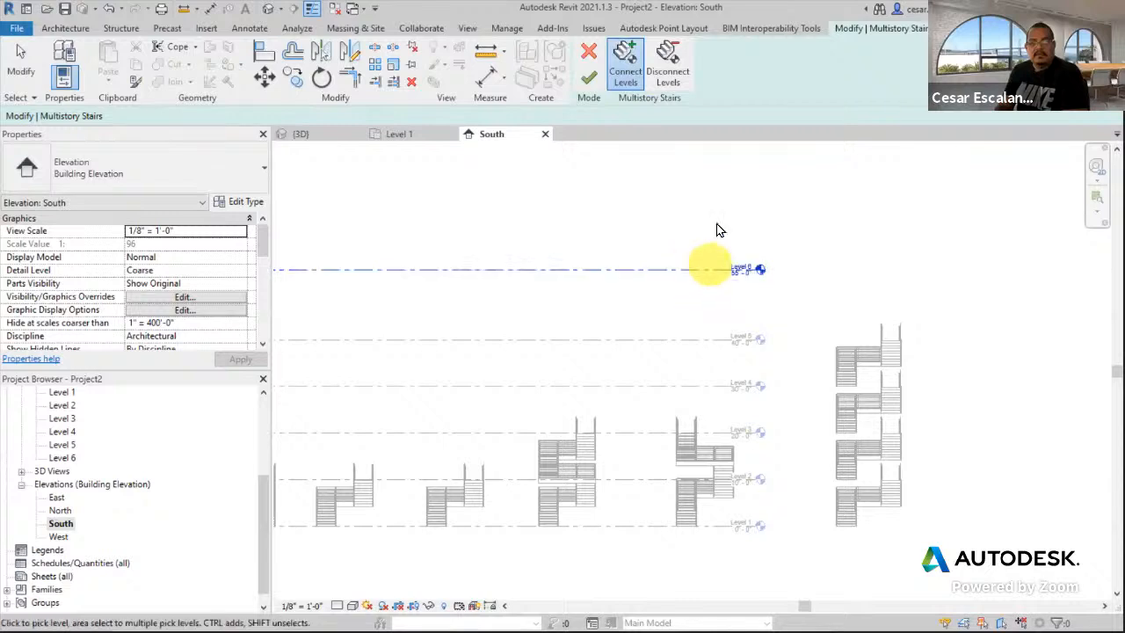
{"action": "left_click", "coordinate": [590, 83]}
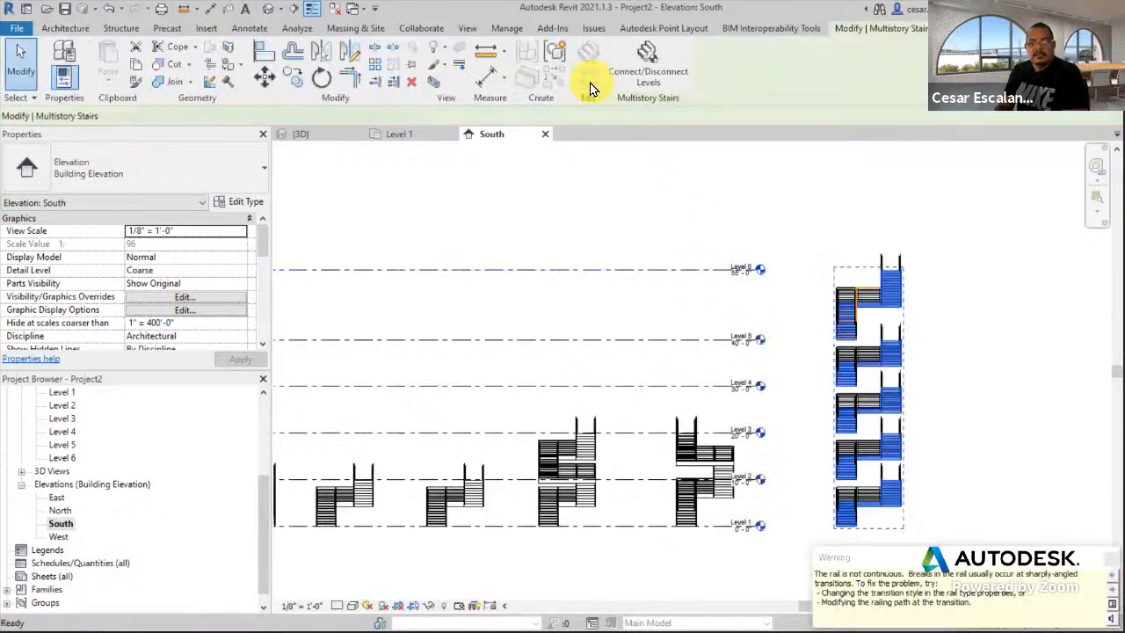
{"action": "left_click", "coordinate": [986, 492]}
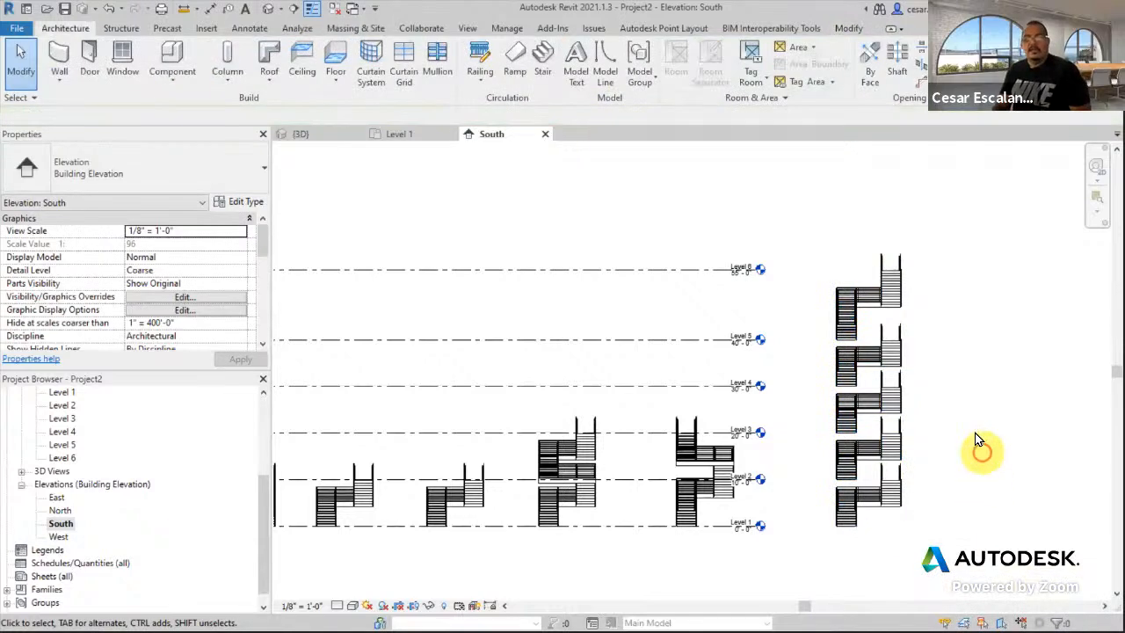
{"action": "middle_click_drag", "start_coordinate": [955, 402], "coordinate": [927, 462]}
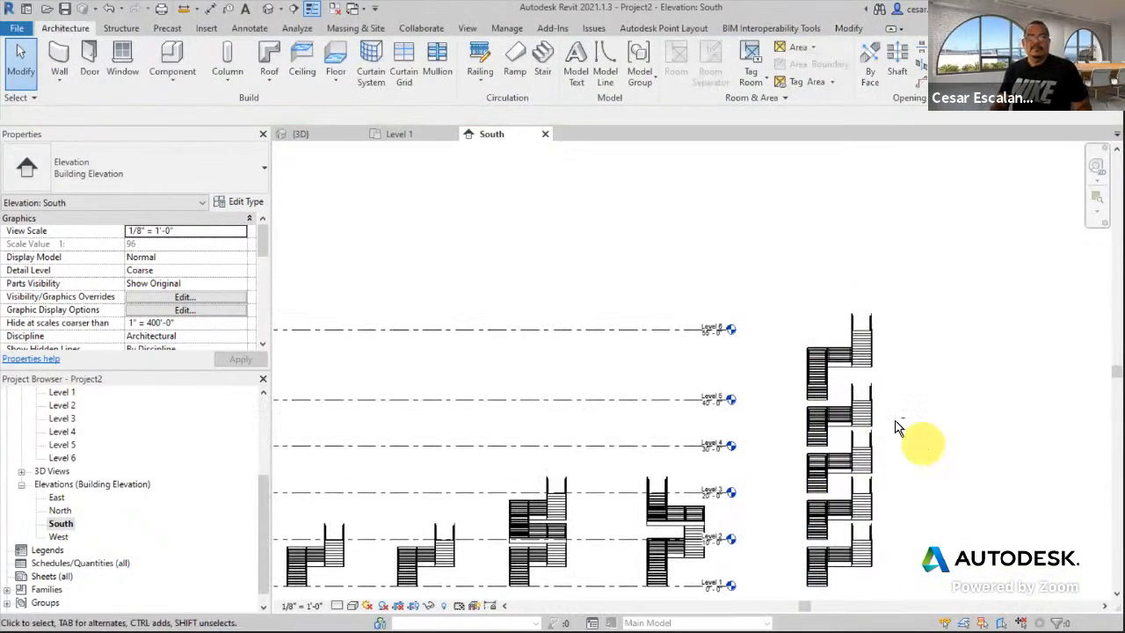
- Open the default 3D view and orbit around the extended stair tower
{"action": "left_click", "coordinate": [246, 9]}
{"action": "left_click", "coordinate": [269, 9]}
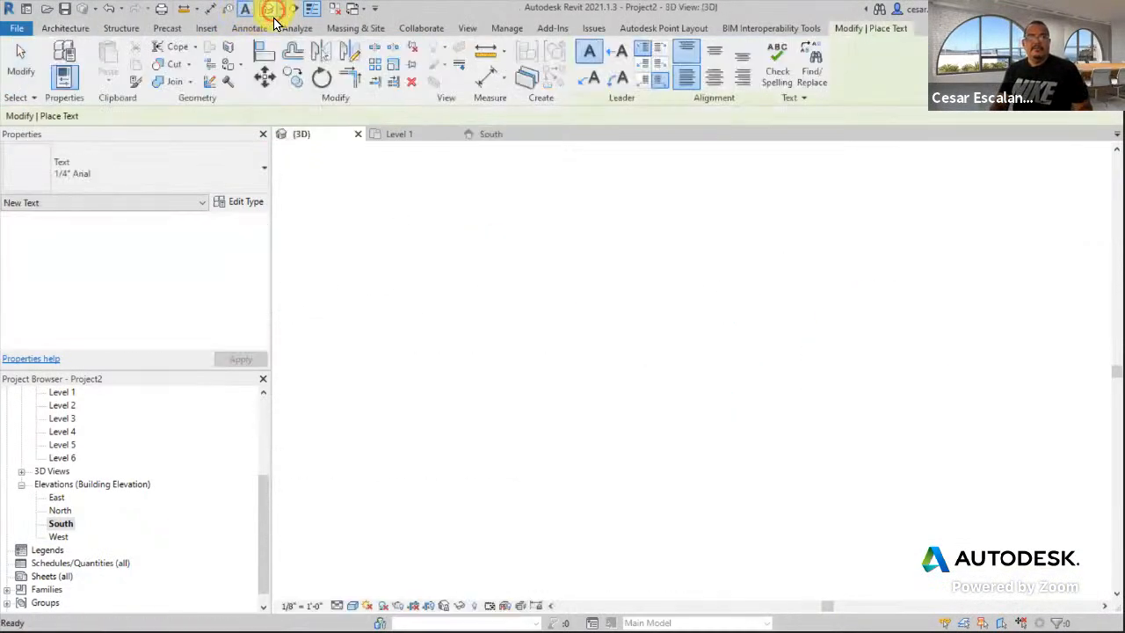
{"action": "middle_click_drag", "start_coordinate": [892, 432], "coordinate": [950, 334], "text": "shift"}
{"action": "scroll", "coordinate": [843, 482], "scroll_direction": "up", "scroll_amount": 1}
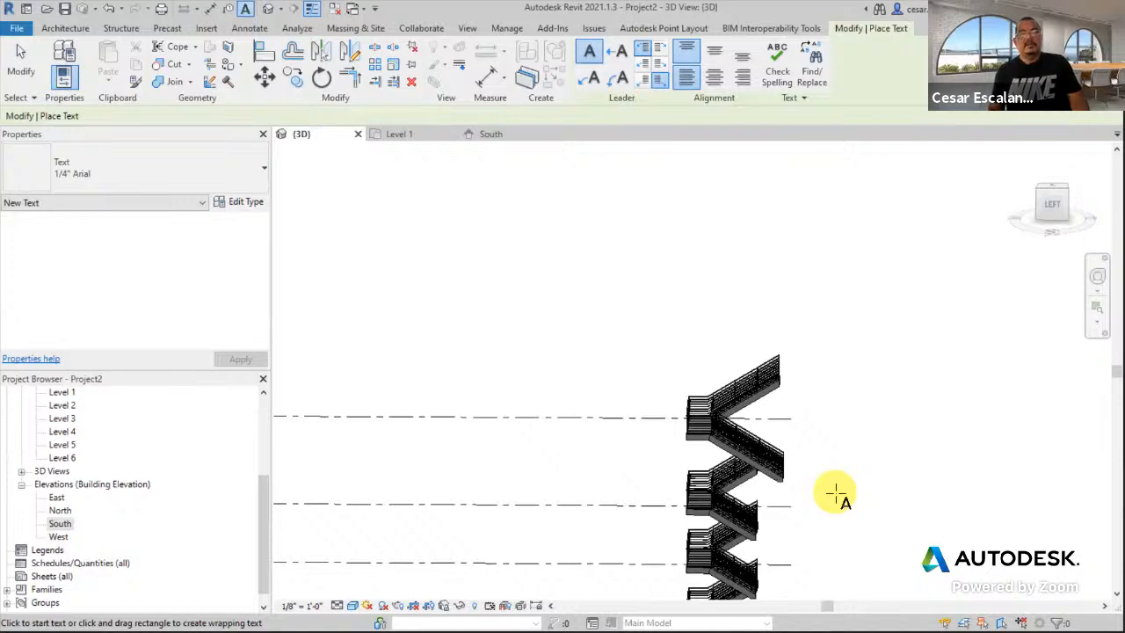
{"action": "key", "text": "Escape"}
{"action": "scroll", "coordinate": [833, 499], "scroll_direction": "down", "scroll_amount": 2}
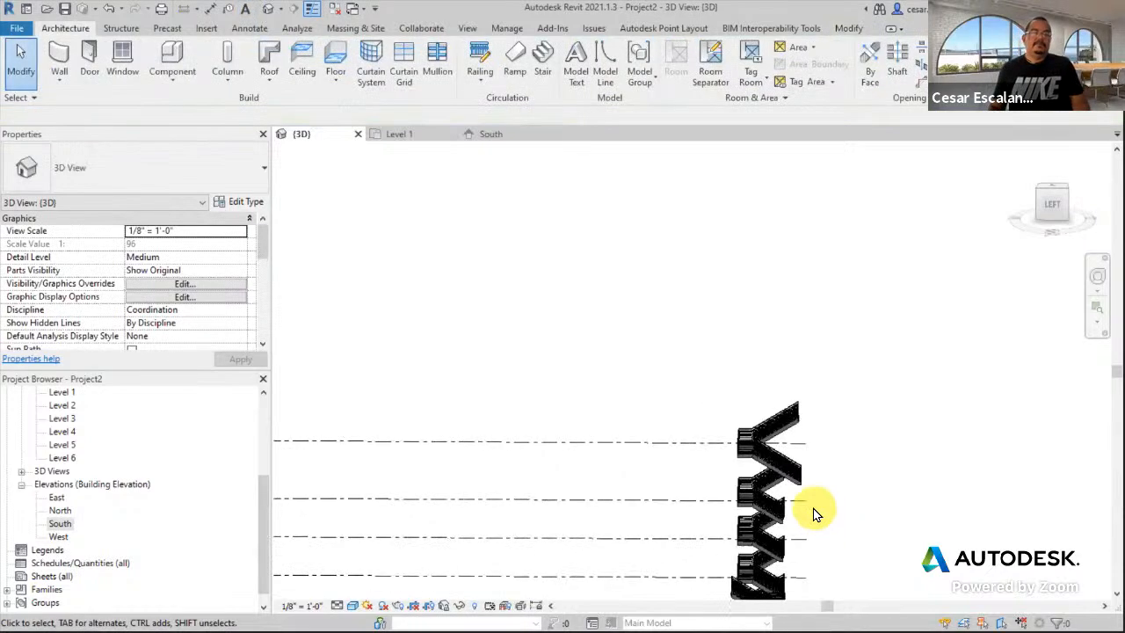
{"action": "left_click", "coordinate": [804, 515]}
{"action": "middle_click_drag", "start_coordinate": [815, 515], "coordinate": [659, 459], "text": "shift"}
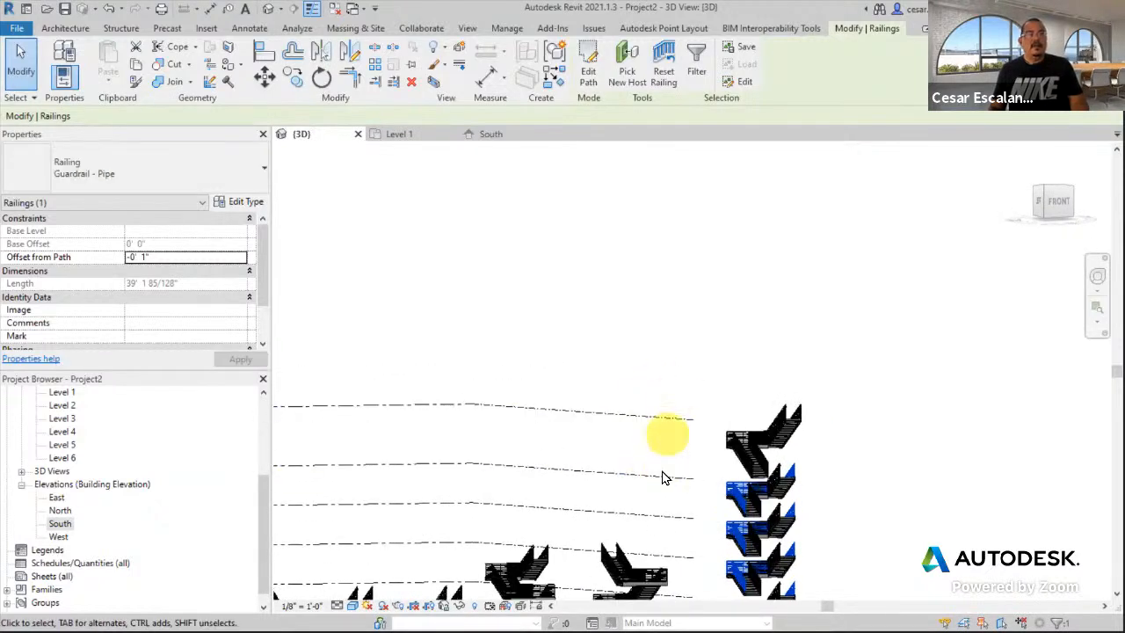
{"action": "middle_click_drag", "start_coordinate": [791, 472], "coordinate": [811, 545], "text": "shift"}
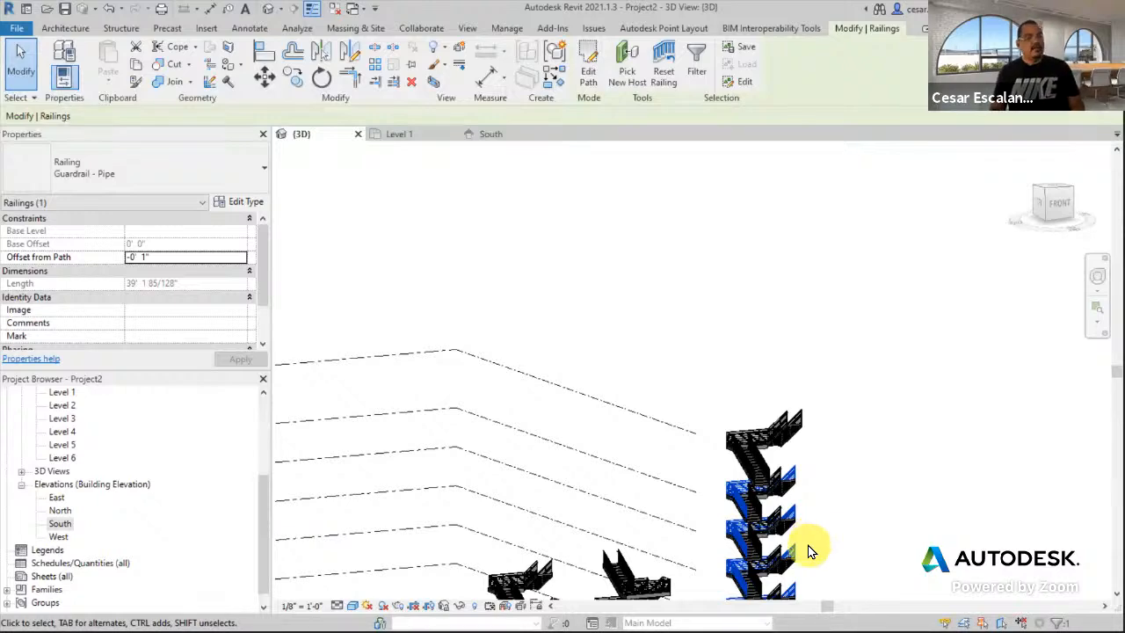
{"action": "scroll", "coordinate": [796, 502], "scroll_direction": "up", "scroll_amount": 3}
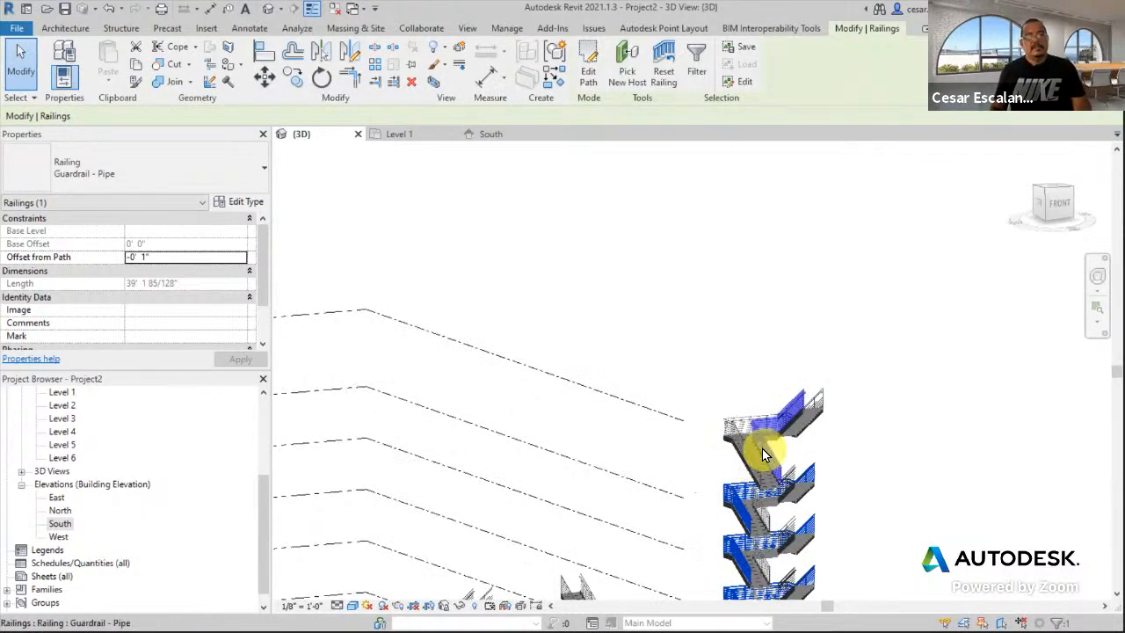
{"action": "left_click", "coordinate": [769, 482]}
{"action": "middle_click_drag", "start_coordinate": [832, 442], "coordinate": [891, 477]}
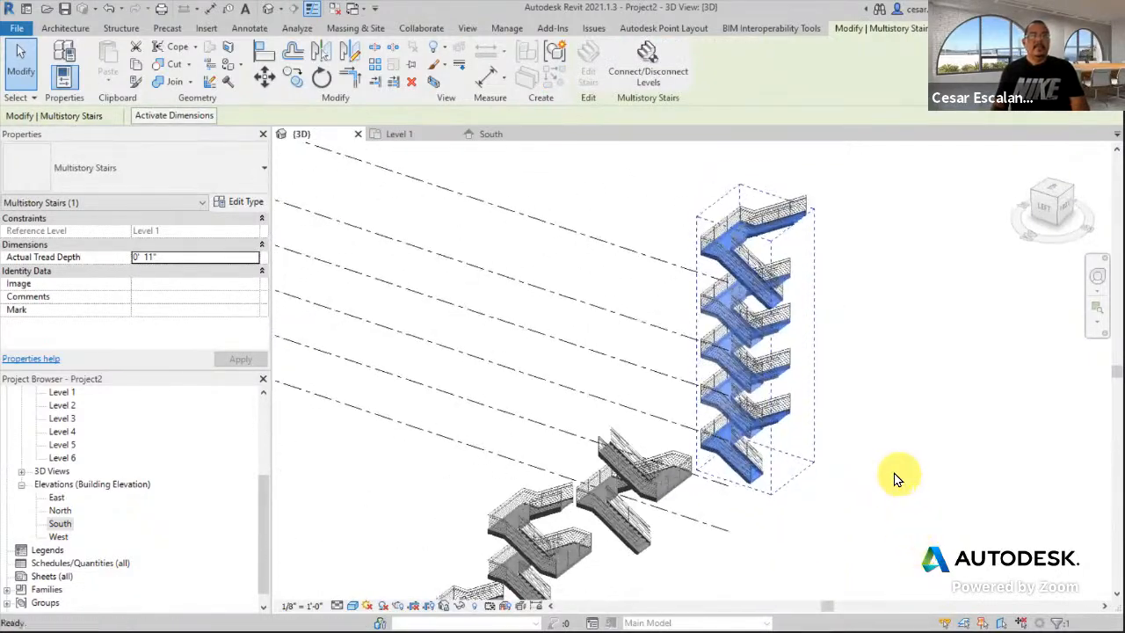
- Zoom and pan up and down the stair tower in 3D to review it
{"action": "scroll", "coordinate": [779, 490], "scroll_direction": "up", "scroll_amount": 3}
{"action": "scroll", "coordinate": [769, 490], "scroll_direction": "up", "scroll_amount": 3}
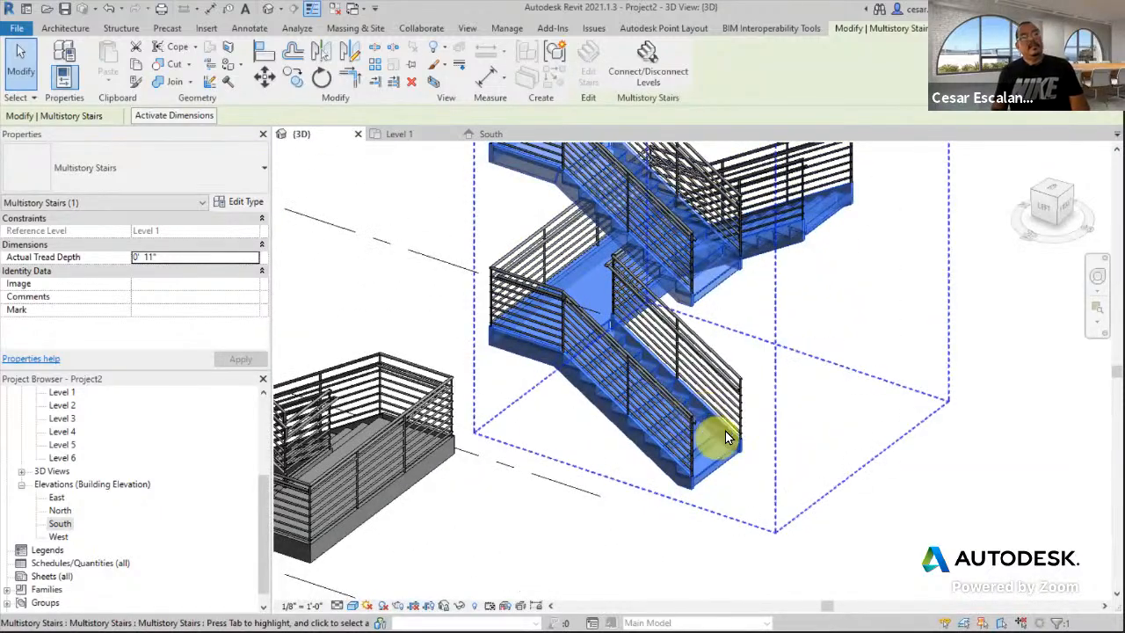
{"action": "scroll", "coordinate": [738, 372], "scroll_direction": "down", "scroll_amount": 3}
{"action": "middle_click_drag", "start_coordinate": [753, 382], "coordinate": [753, 575]}
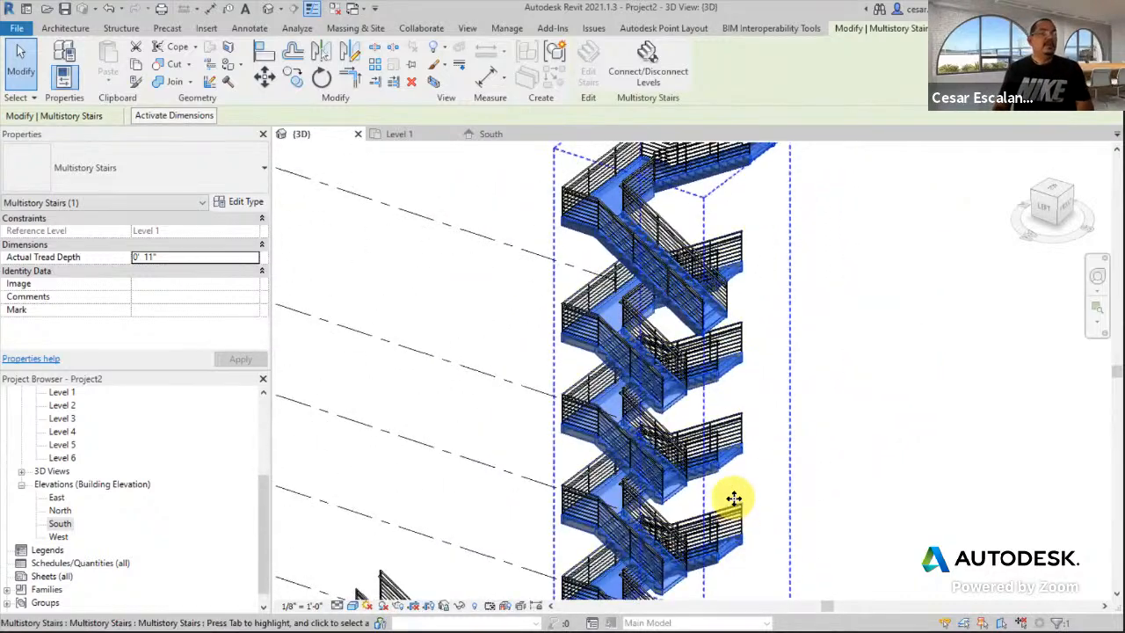
{"action": "middle_click_drag", "start_coordinate": [798, 309], "coordinate": [794, 209]}
{"action": "scroll", "coordinate": [759, 477], "scroll_direction": "down", "scroll_amount": 1}
{"action": "scroll", "coordinate": [796, 230], "scroll_direction": "down", "scroll_amount": 3}
{"action": "middle_click_drag", "start_coordinate": [793, 425], "coordinate": [794, 469]}
- Deselect the stairs and open the Level 1 floor plan
{"action": "left_click", "coordinate": [793, 475]}
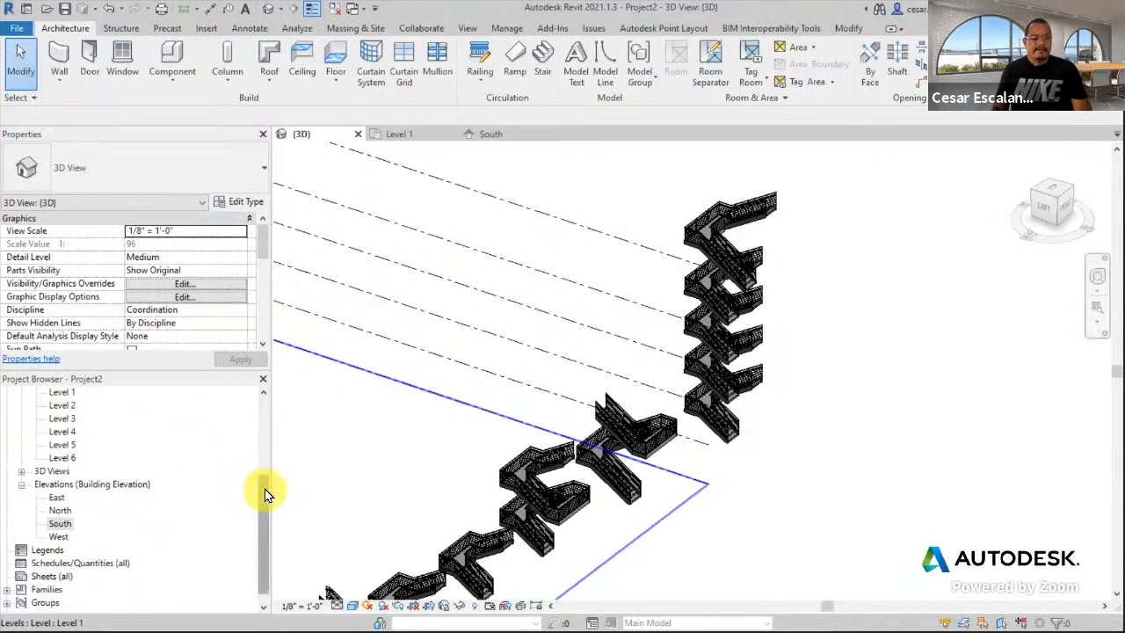
{"action": "left_click_drag", "start_coordinate": [265, 488], "coordinate": [261, 377]}
{"action": "double_click", "coordinate": [57, 432]}
- Start a new stair in the Level 1 plan using the Full-Step Spiral run component
{"action": "middle_click_drag", "start_coordinate": [891, 255], "coordinate": [842, 268]}
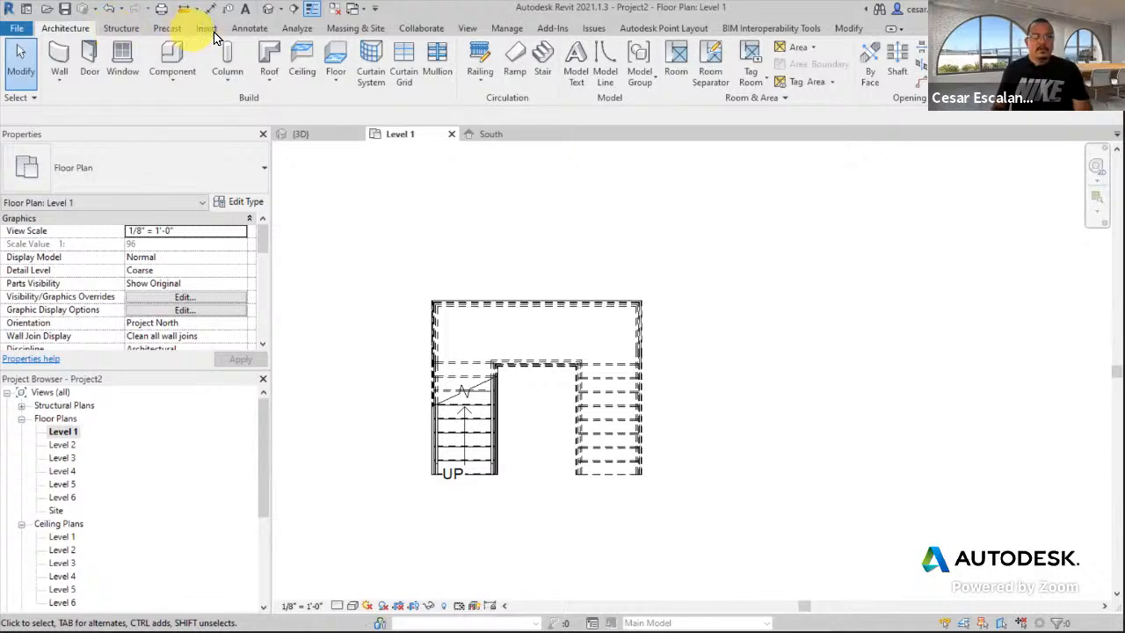
{"action": "left_click", "coordinate": [545, 71]}
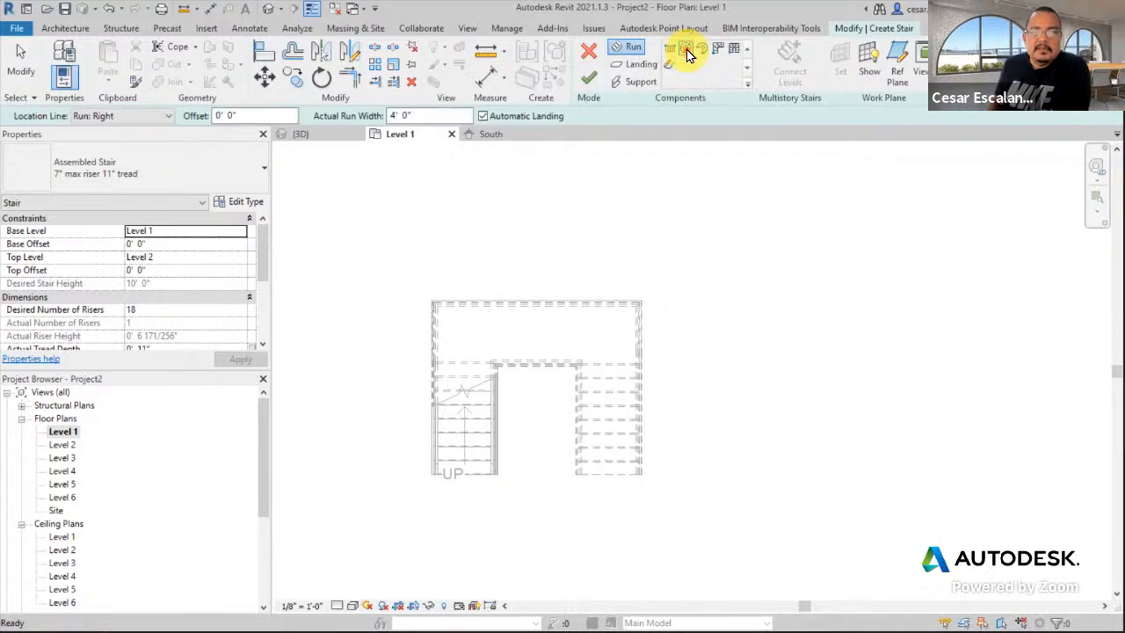
{"action": "left_click", "coordinate": [686, 50]}
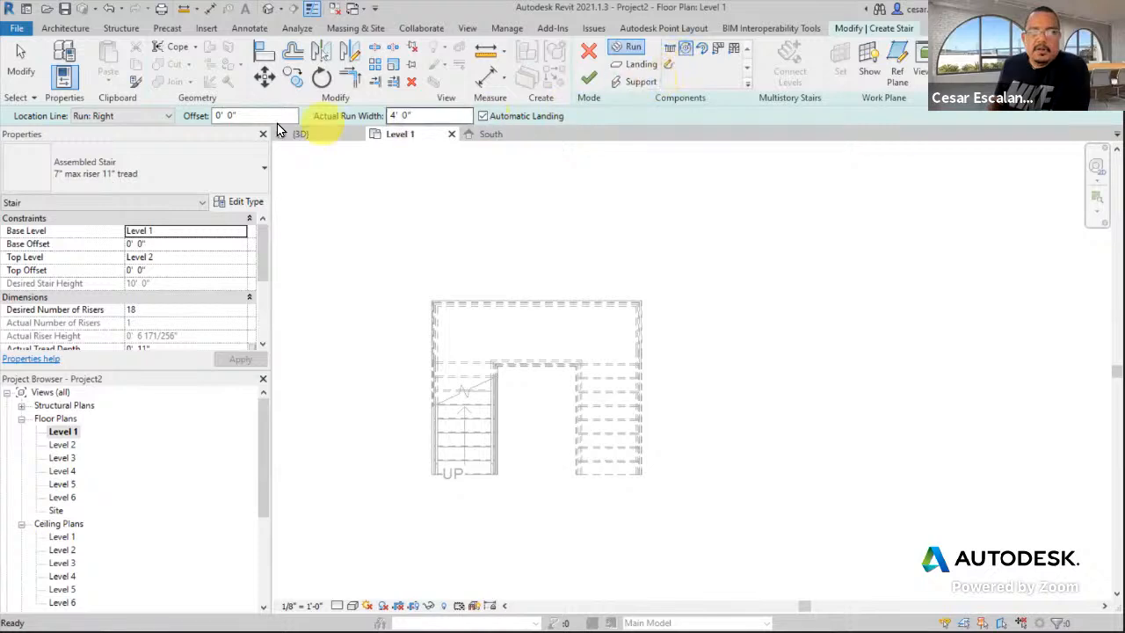
{"action": "left_click", "coordinate": [138, 116]}
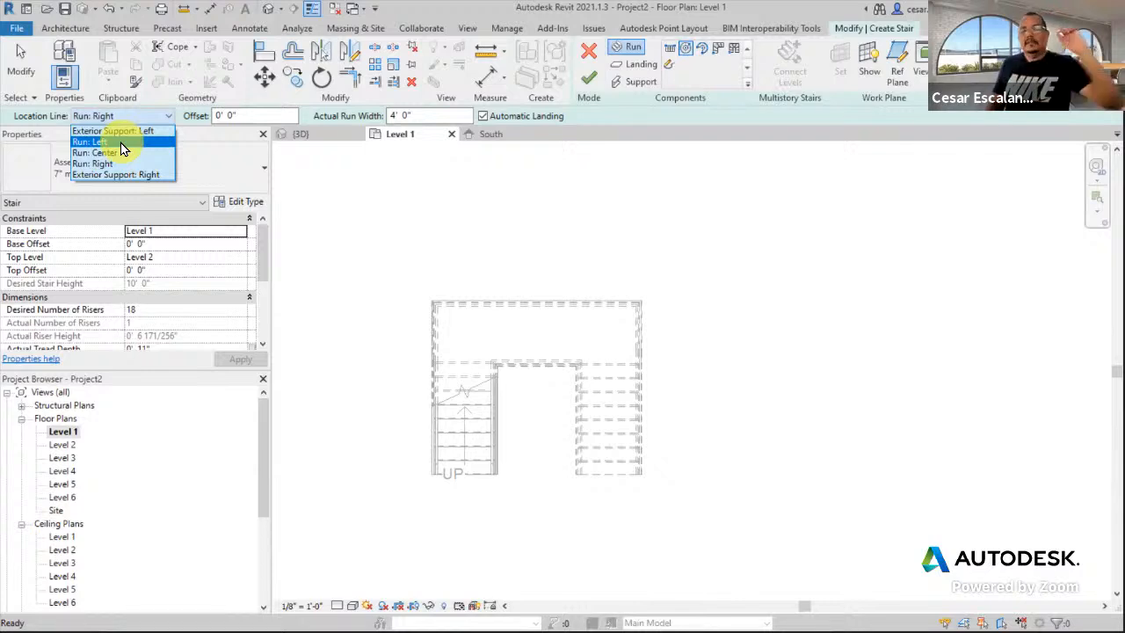
{"action": "left_click", "coordinate": [120, 142]}
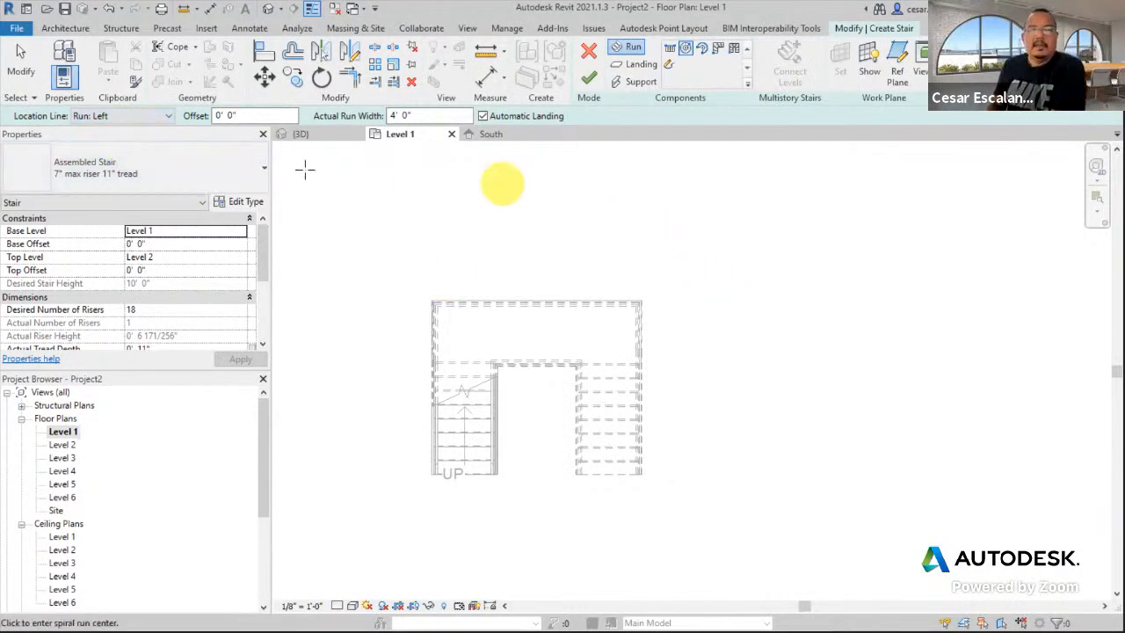
{"action": "left_click", "coordinate": [391, 116]}
{"action": "type", "text": "3"}
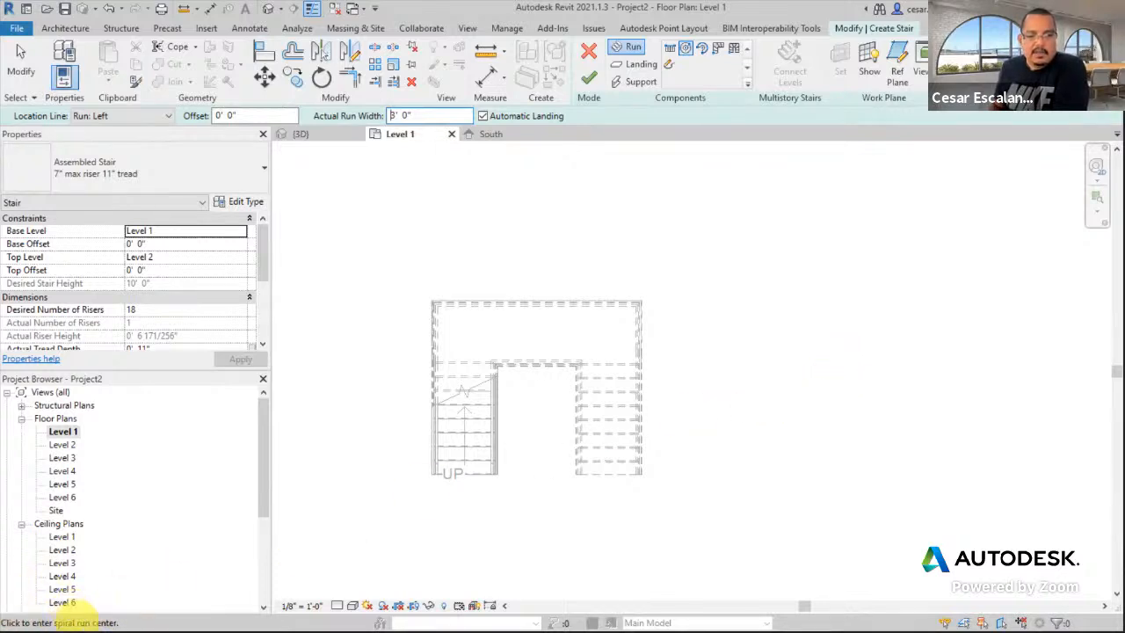
{"action": "left_click", "coordinate": [840, 354]}
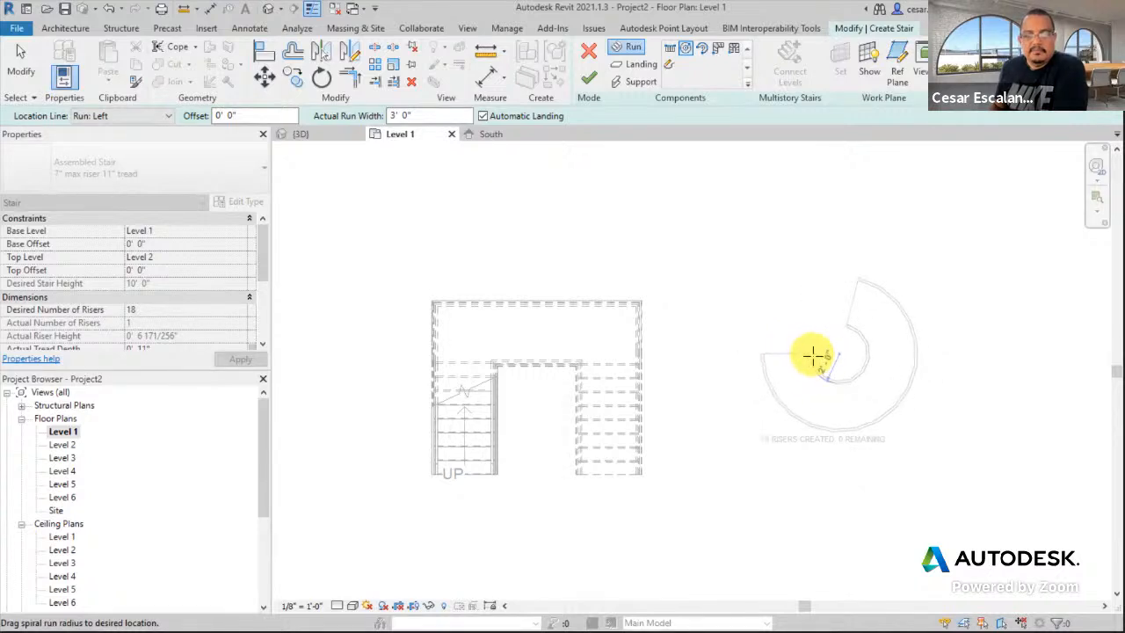
{"action": "left_click", "coordinate": [811, 357]}
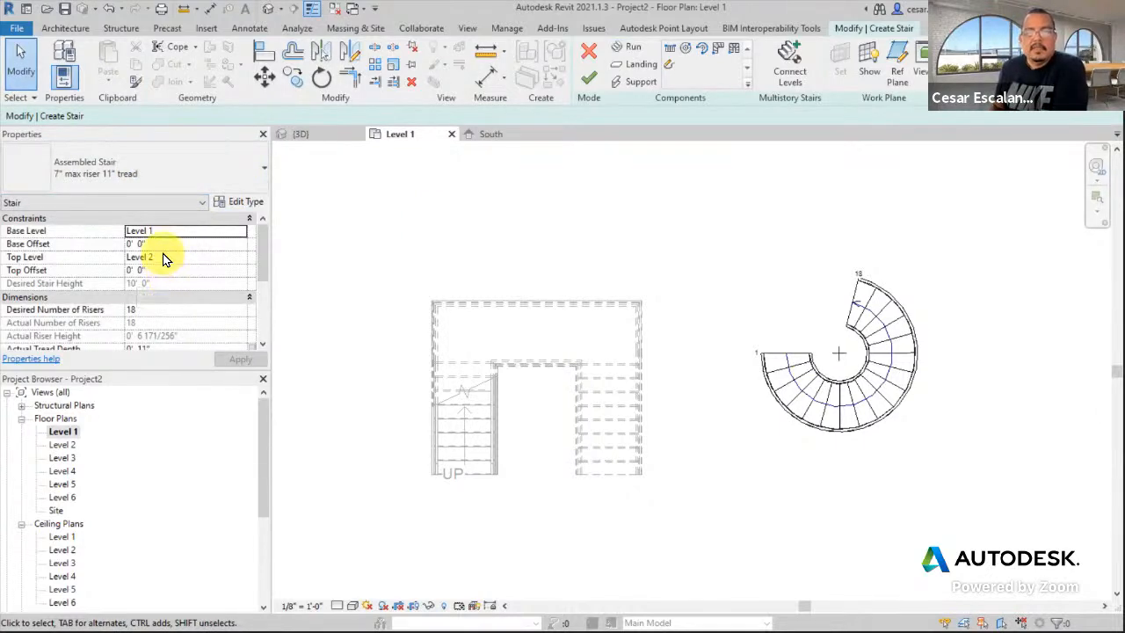
{"action": "left_click", "coordinate": [589, 79]}
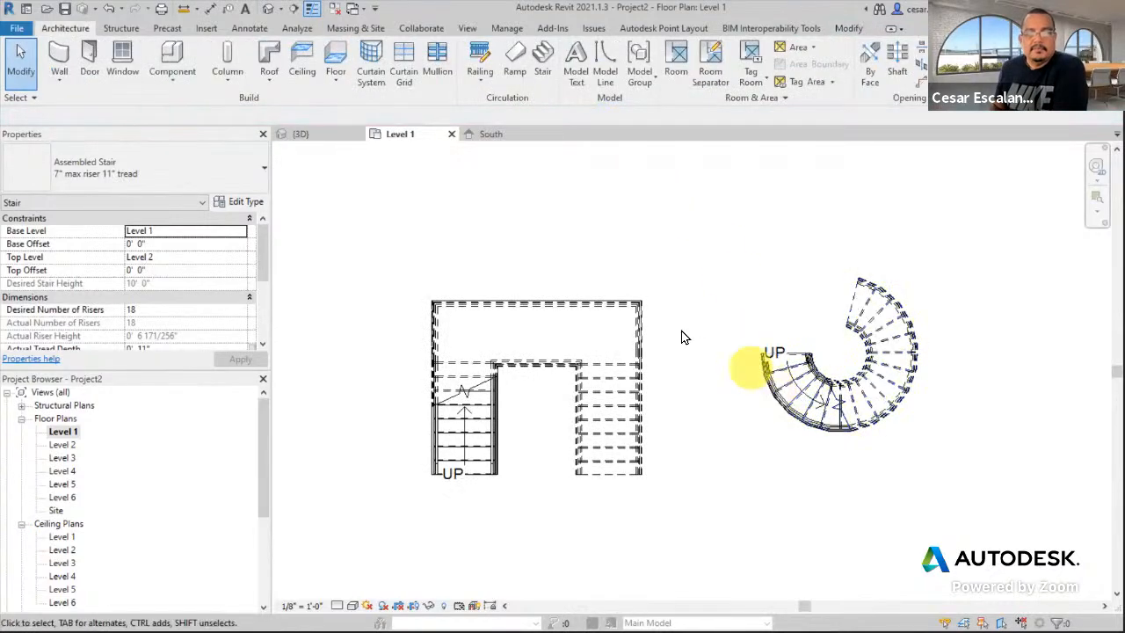
{"action": "scroll", "coordinate": [852, 401], "scroll_direction": "up", "scroll_amount": 3}
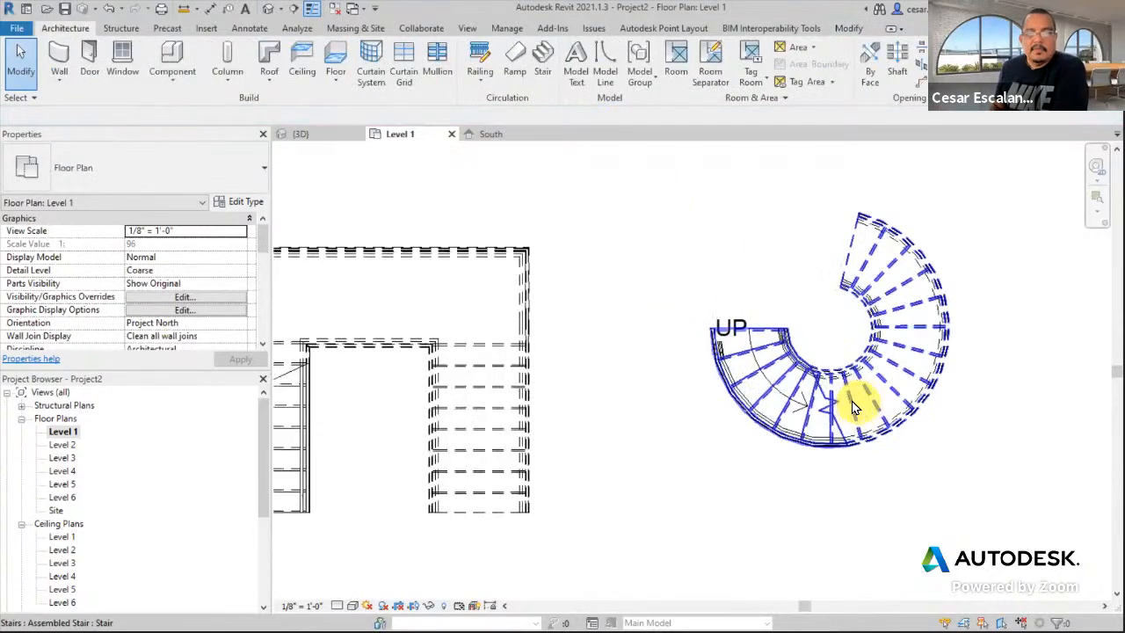
{"action": "left_click", "coordinate": [915, 388]}
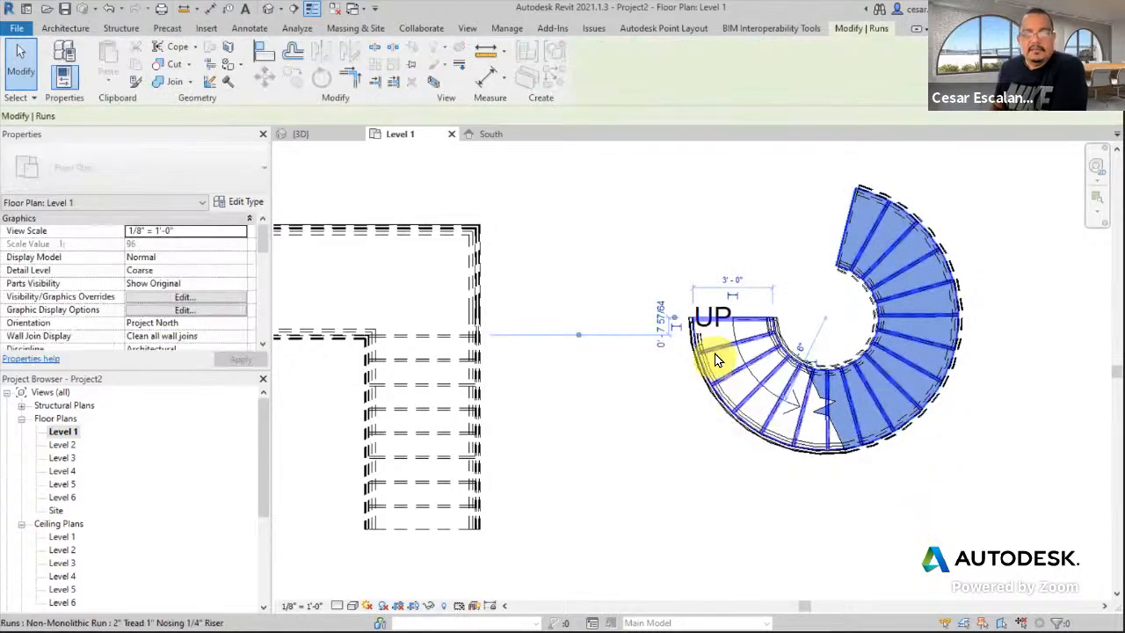
{"action": "scroll", "coordinate": [729, 343], "scroll_direction": "up", "scroll_amount": 2}
{"action": "scroll", "coordinate": [821, 264], "scroll_direction": "down", "scroll_amount": 3}
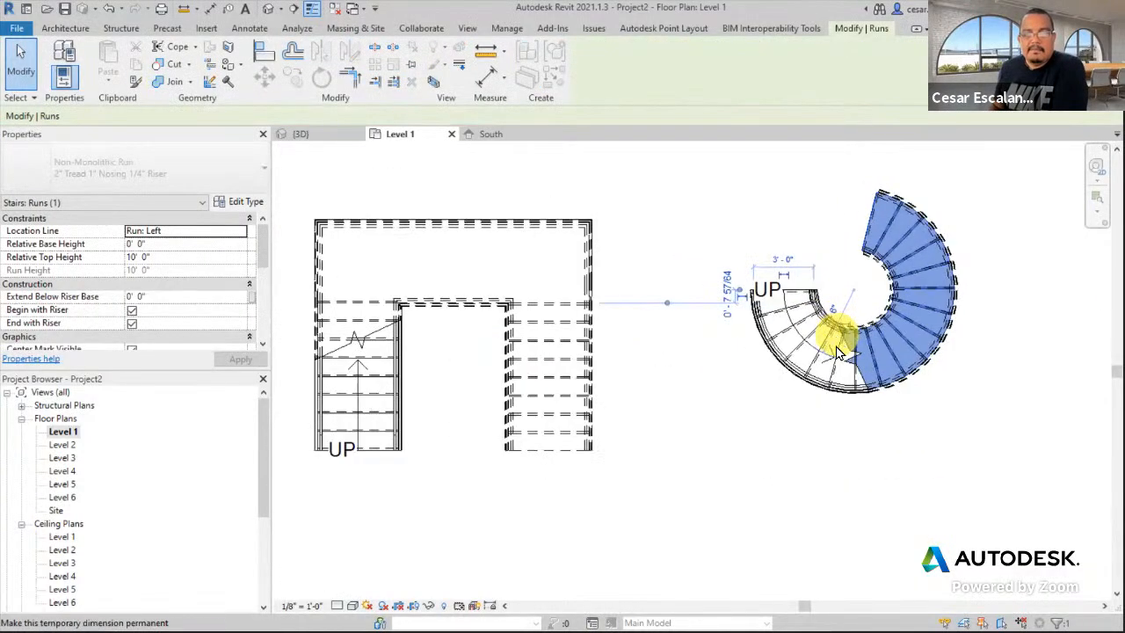
{"action": "left_click", "coordinate": [554, 400]}
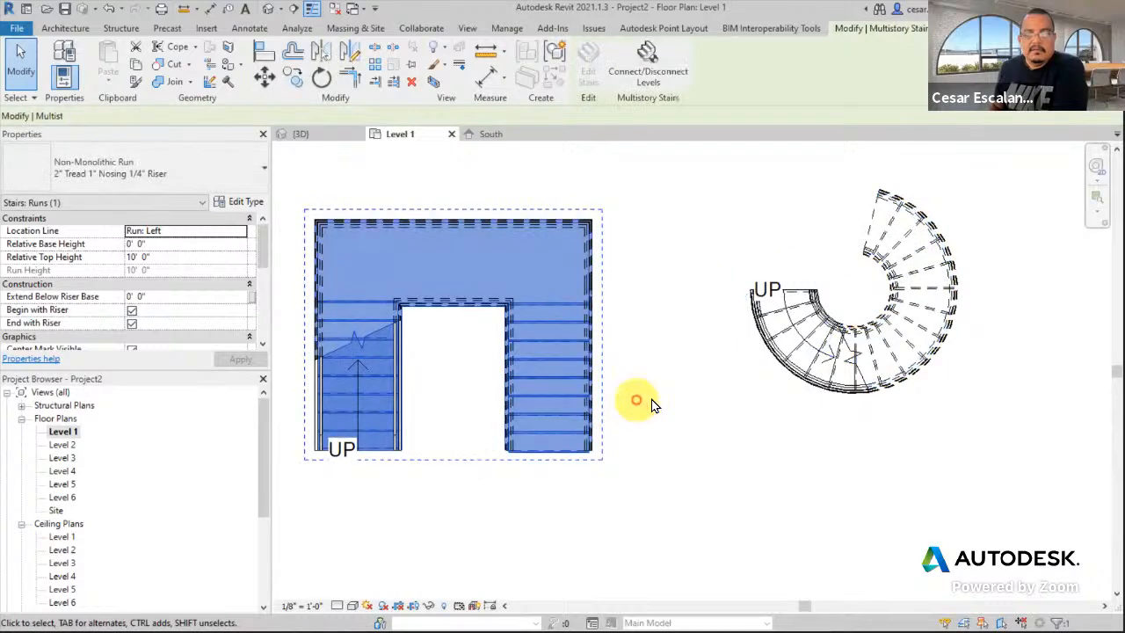
{"action": "scroll", "coordinate": [651, 402], "scroll_direction": "down", "scroll_amount": 2}
{"action": "middle_click_drag", "start_coordinate": [769, 378], "coordinate": [897, 355]}
{"action": "scroll", "coordinate": [897, 356], "scroll_direction": "down", "scroll_amount": 1}
{"action": "middle_click_drag", "start_coordinate": [600, 400], "coordinate": [982, 425]}
{"action": "middle_click_drag", "start_coordinate": [621, 410], "coordinate": [718, 418]}
{"action": "scroll", "coordinate": [606, 340], "scroll_direction": "up", "scroll_amount": 2}
- Flip the second U-shaped stair's run direction, then recentre the plan on it
{"action": "left_click", "coordinate": [612, 357]}
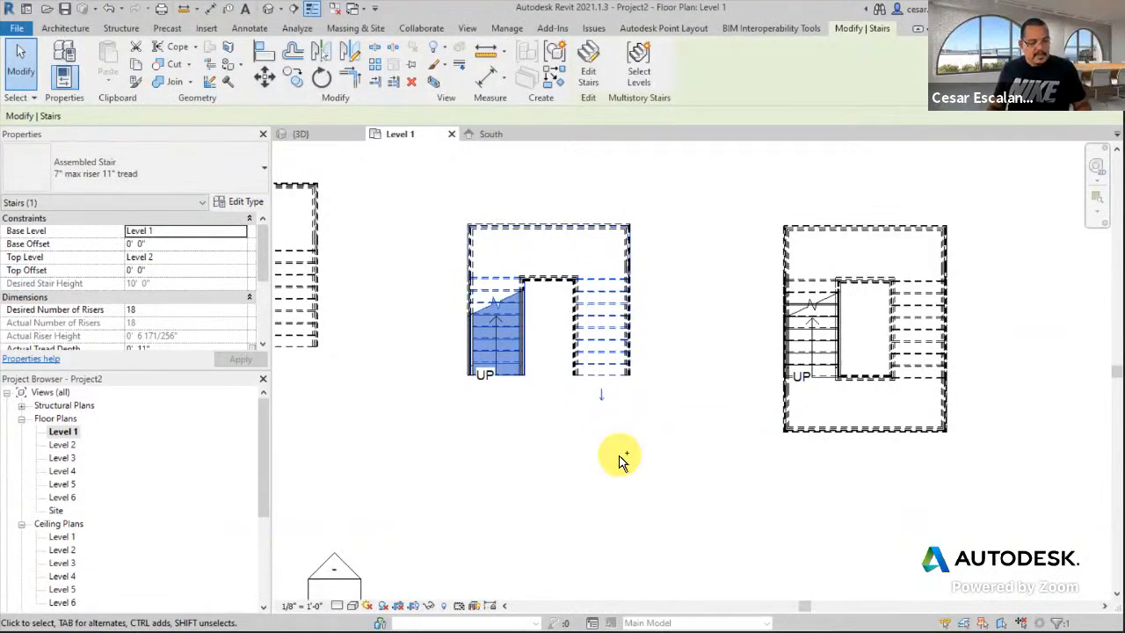
{"action": "mouse_move", "coordinate": [611, 383]}
{"action": "left_mouse_down"}
{"action": "mouse_move", "coordinate": [601, 382]}
{"action": "mouse_move", "coordinate": [590, 418]}
{"action": "mouse_move", "coordinate": [625, 396]}
{"action": "mouse_move", "coordinate": [613, 381]}
{"action": "left_mouse_up"}
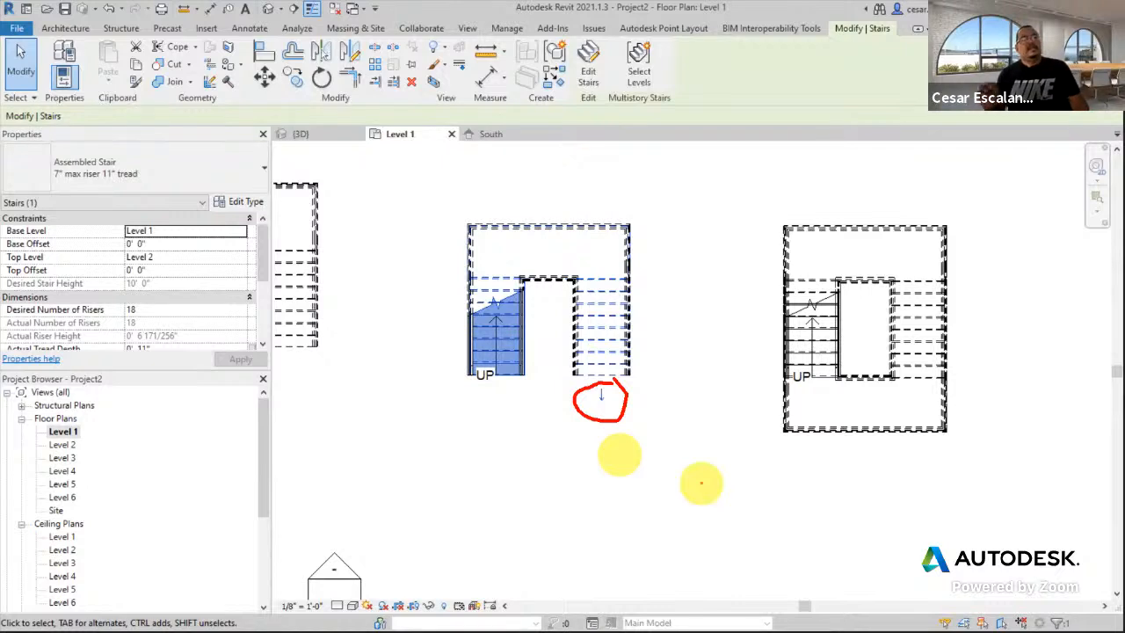
{"action": "left_click", "coordinate": [603, 397]}
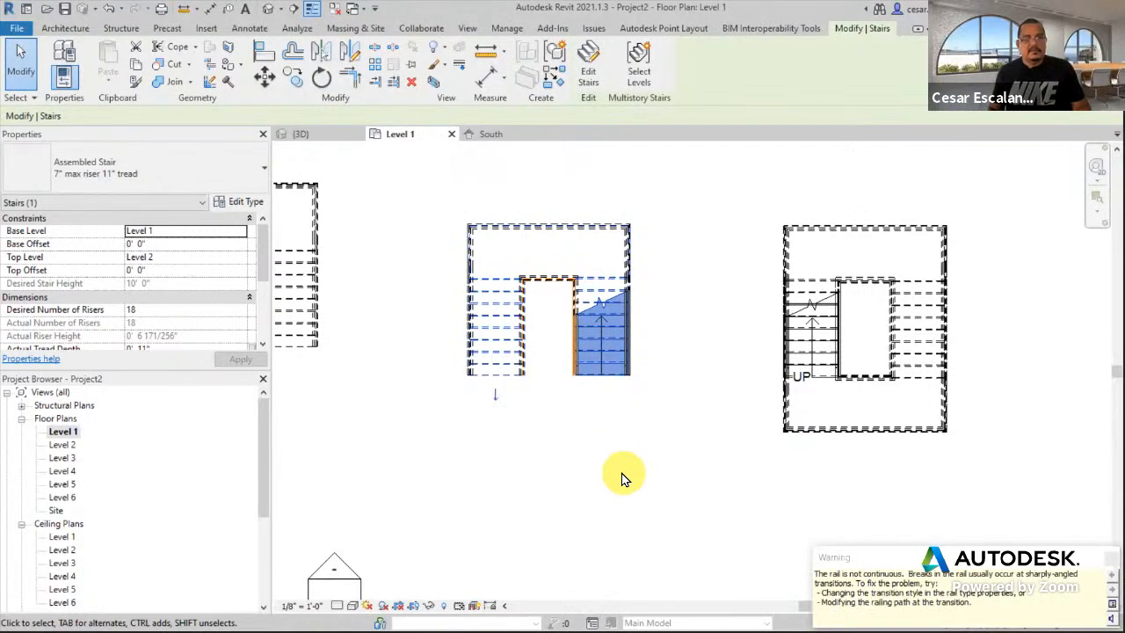
{"action": "left_click", "coordinate": [627, 445]}
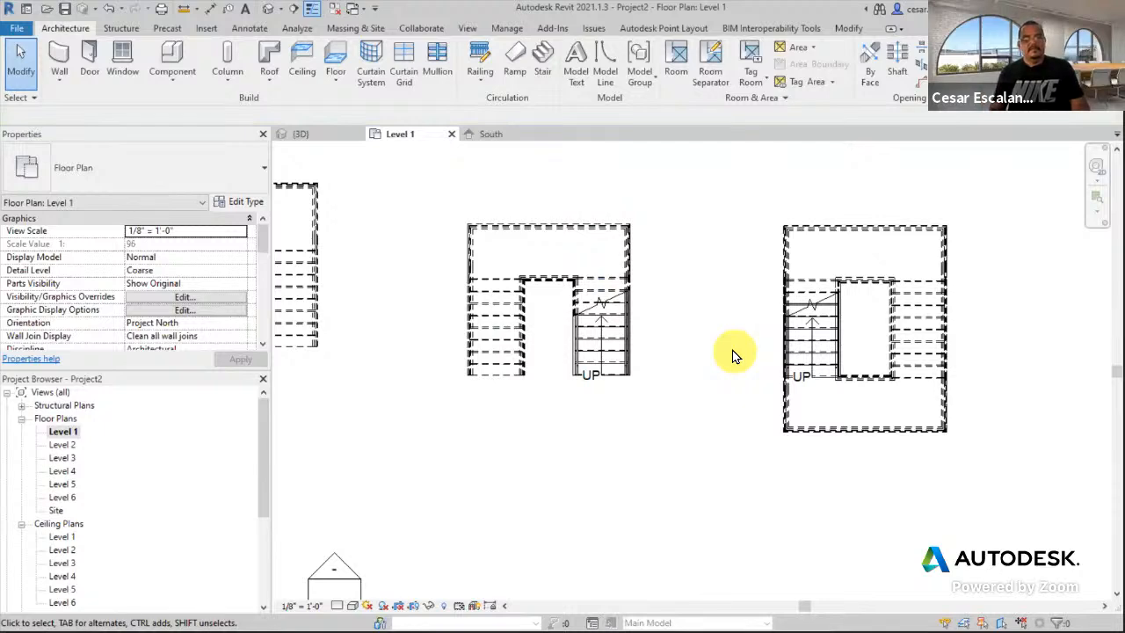
{"action": "scroll", "coordinate": [703, 290], "scroll_direction": "up", "scroll_amount": 3}
{"action": "scroll", "coordinate": [723, 282], "scroll_direction": "up", "scroll_amount": 3}
{"action": "middle_click_drag", "start_coordinate": [715, 284], "coordinate": [799, 217]}
{"action": "scroll", "coordinate": [795, 224], "scroll_direction": "down", "scroll_amount": 2}
{"action": "middle_click_drag", "start_coordinate": [785, 255], "coordinate": [844, 356]}
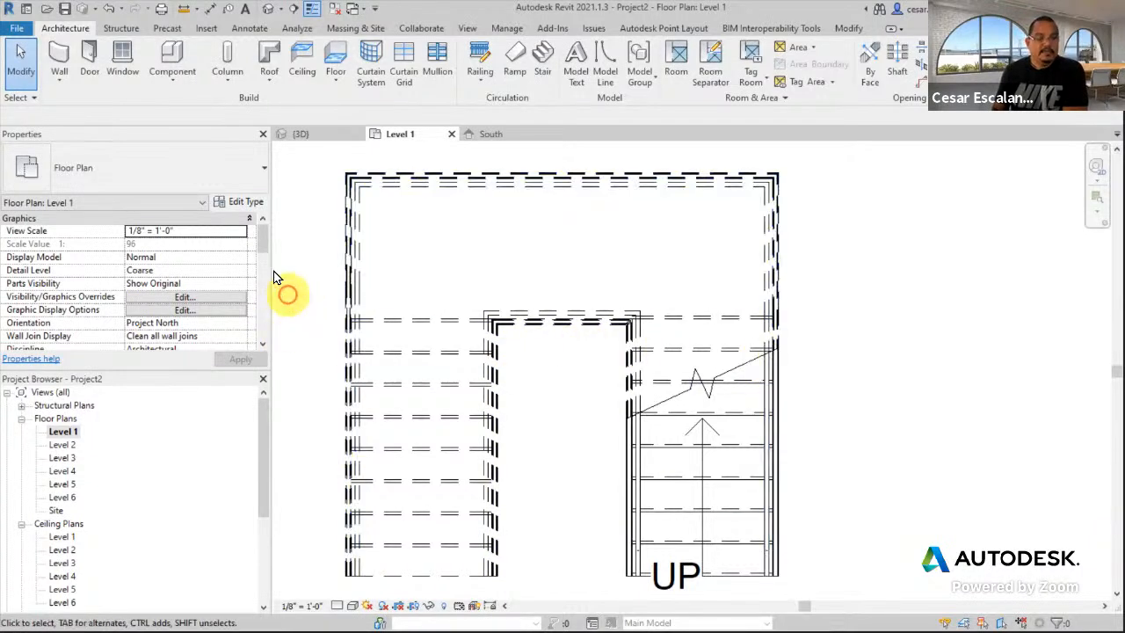
{"action": "left_click_drag", "start_coordinate": [259, 244], "coordinate": [260, 291]}
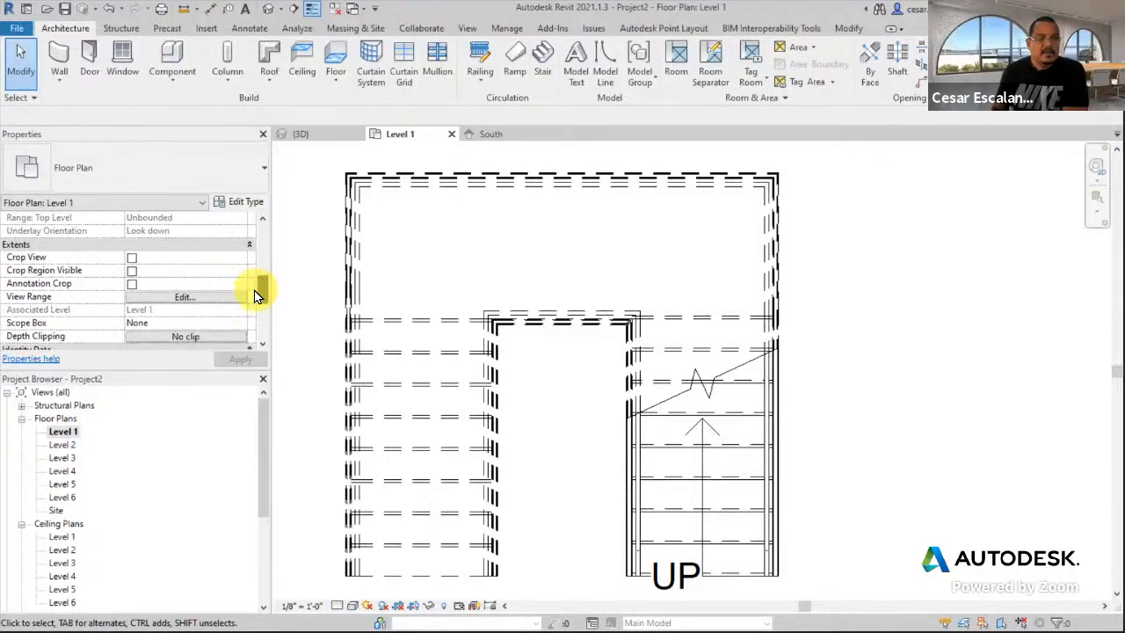
{"action": "left_click", "coordinate": [200, 300]}
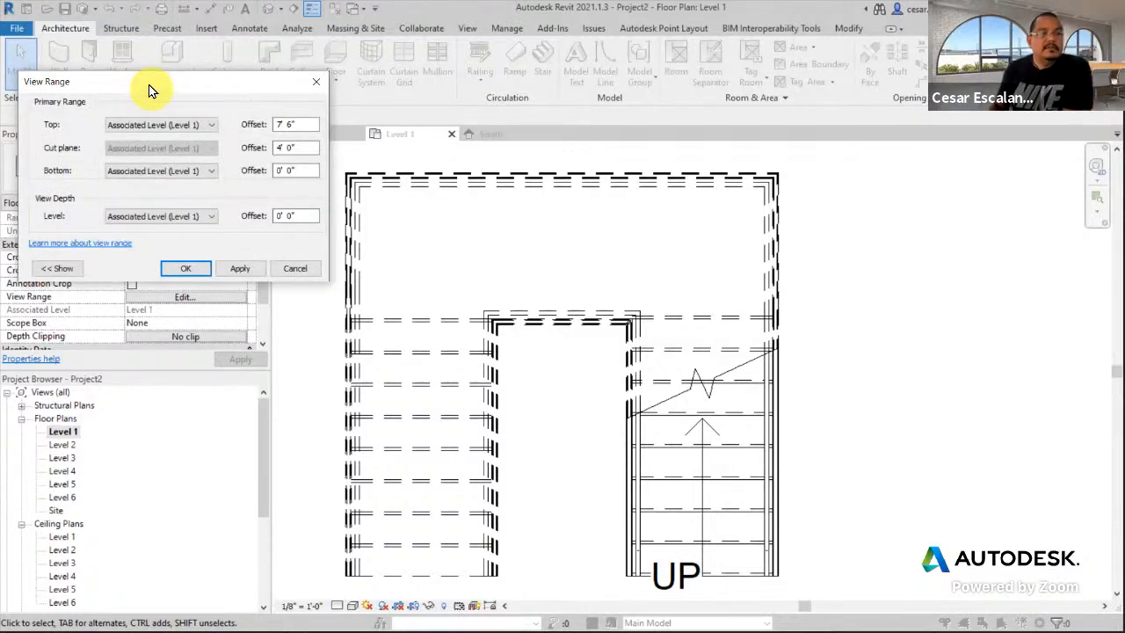
{"action": "left_click_drag", "start_coordinate": [309, 146], "coordinate": [273, 147]}
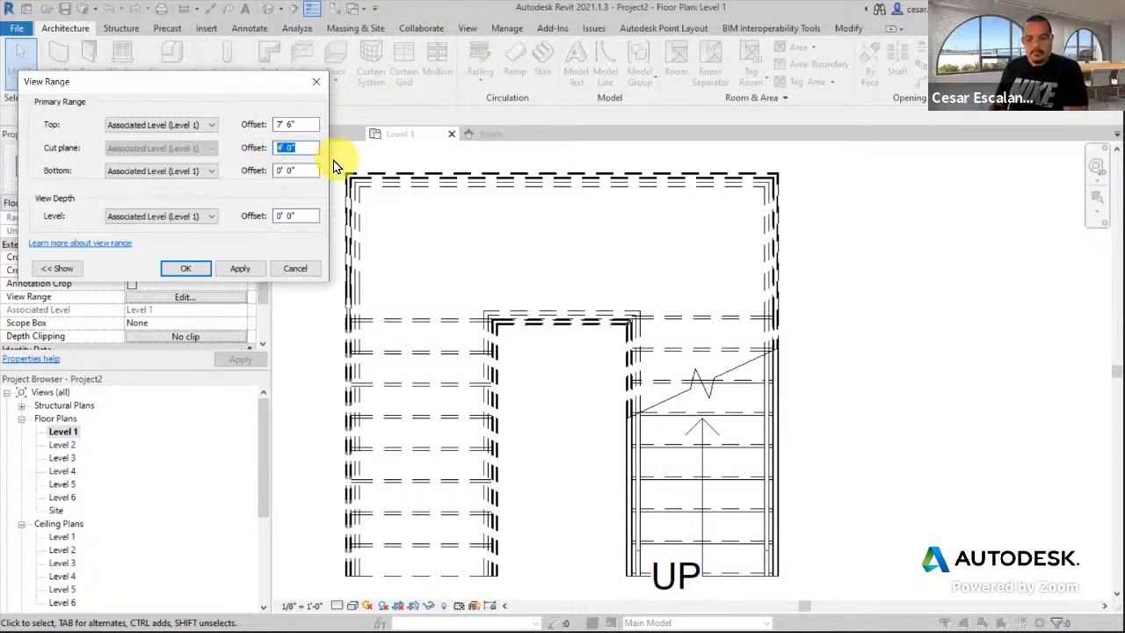
{"action": "type", "text": "2"}
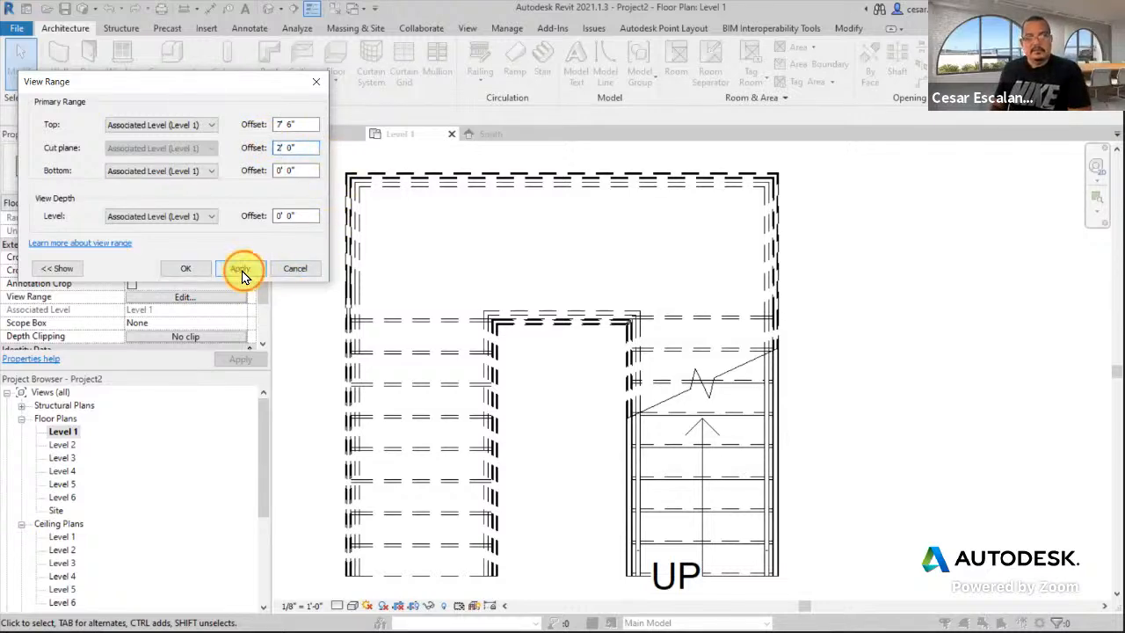
{"action": "left_click", "coordinate": [240, 269]}
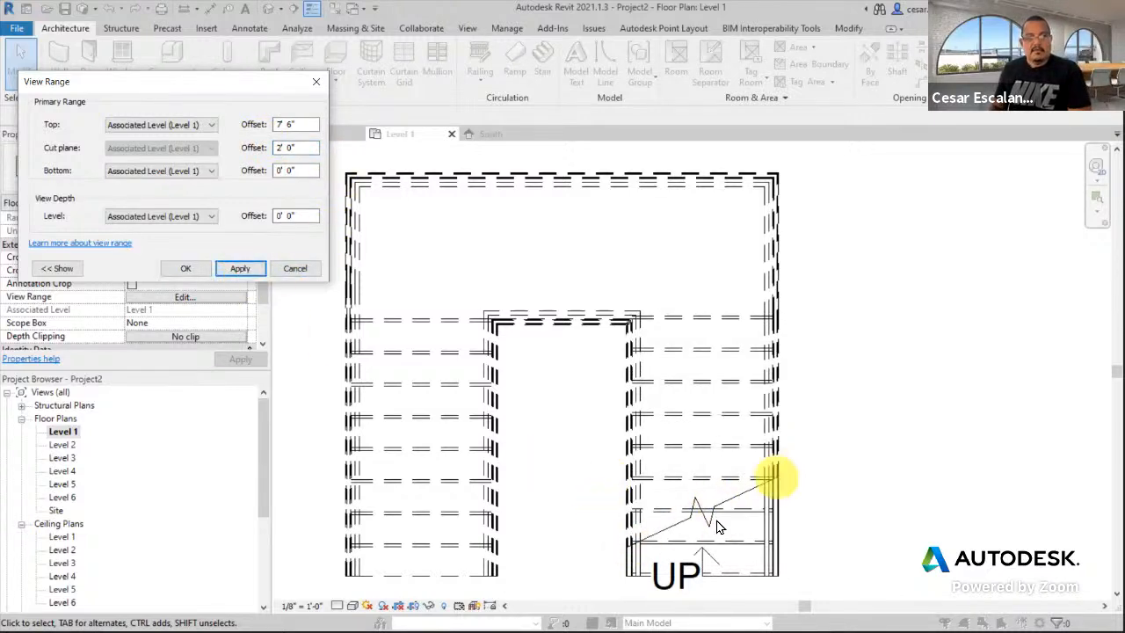
{"action": "left_click_drag", "start_coordinate": [304, 149], "coordinate": [252, 149]}
{"action": "type", "text": "6"}
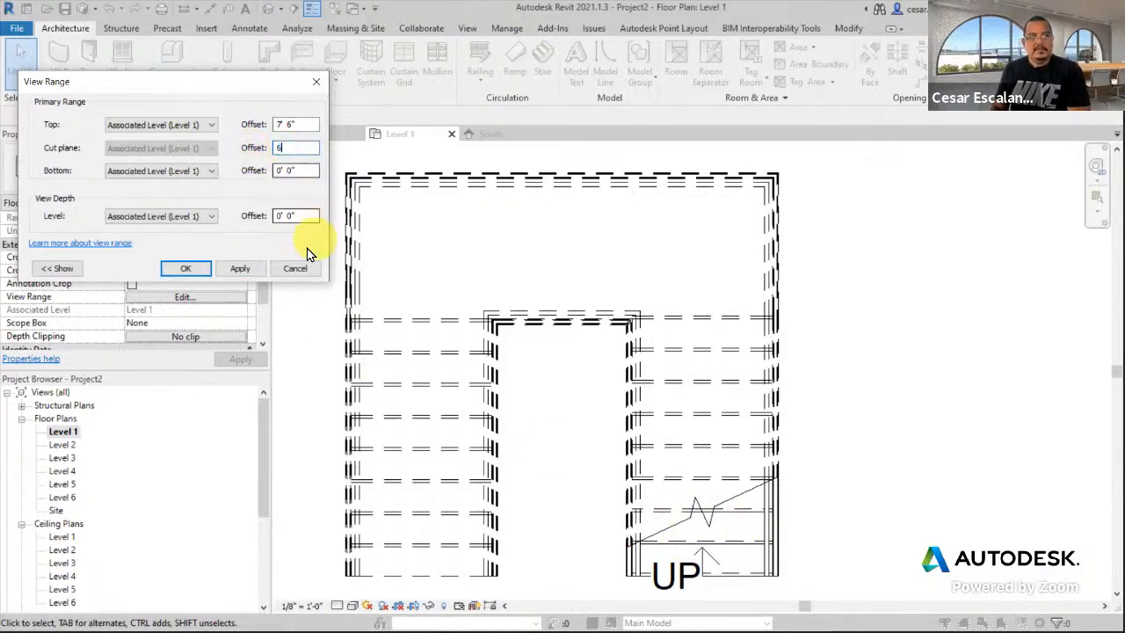
{"action": "left_click", "coordinate": [248, 270]}
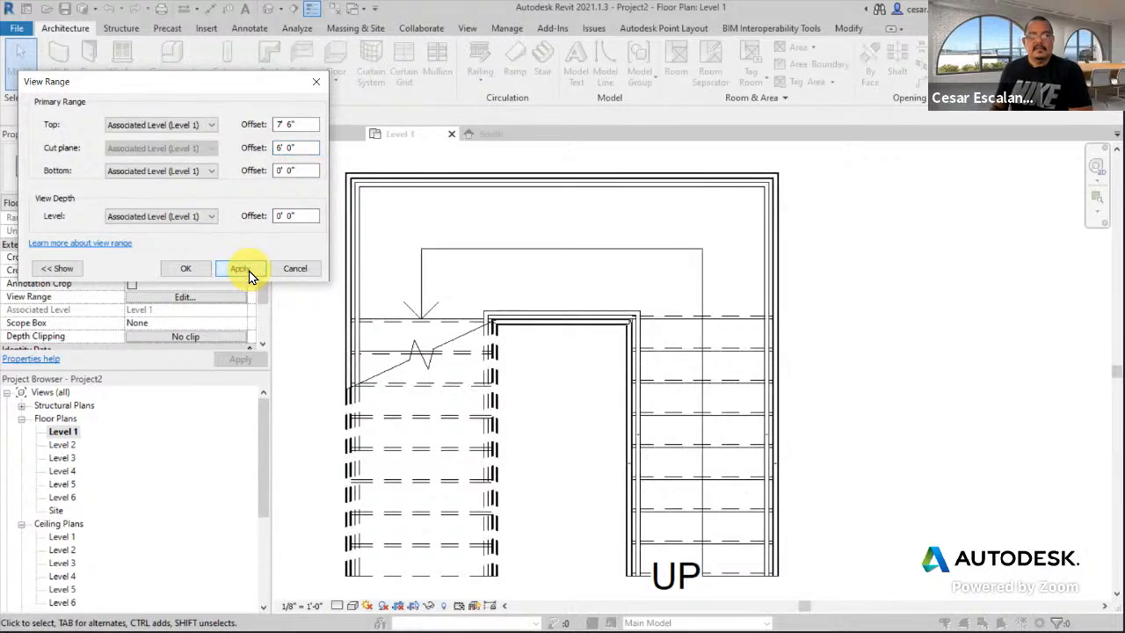
{"action": "left_click", "coordinate": [310, 149]}
{"action": "left_click_drag", "start_coordinate": [251, 151], "coordinate": [236, 154]}
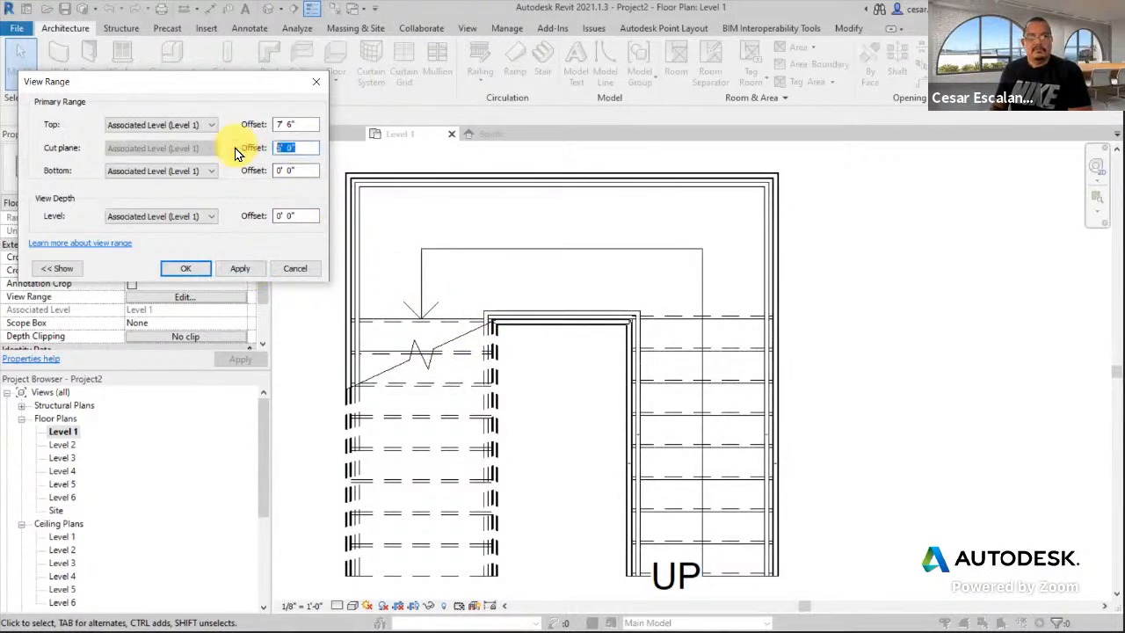
{"action": "type", "text": "3"}
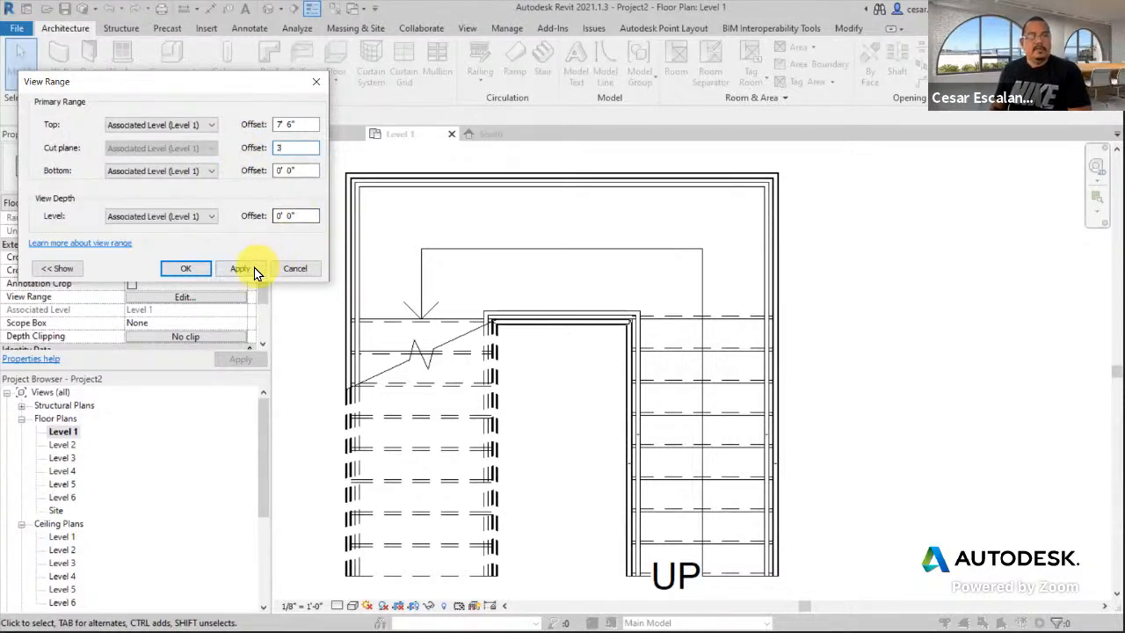
{"action": "left_click_drag", "start_coordinate": [294, 147], "coordinate": [252, 151]}
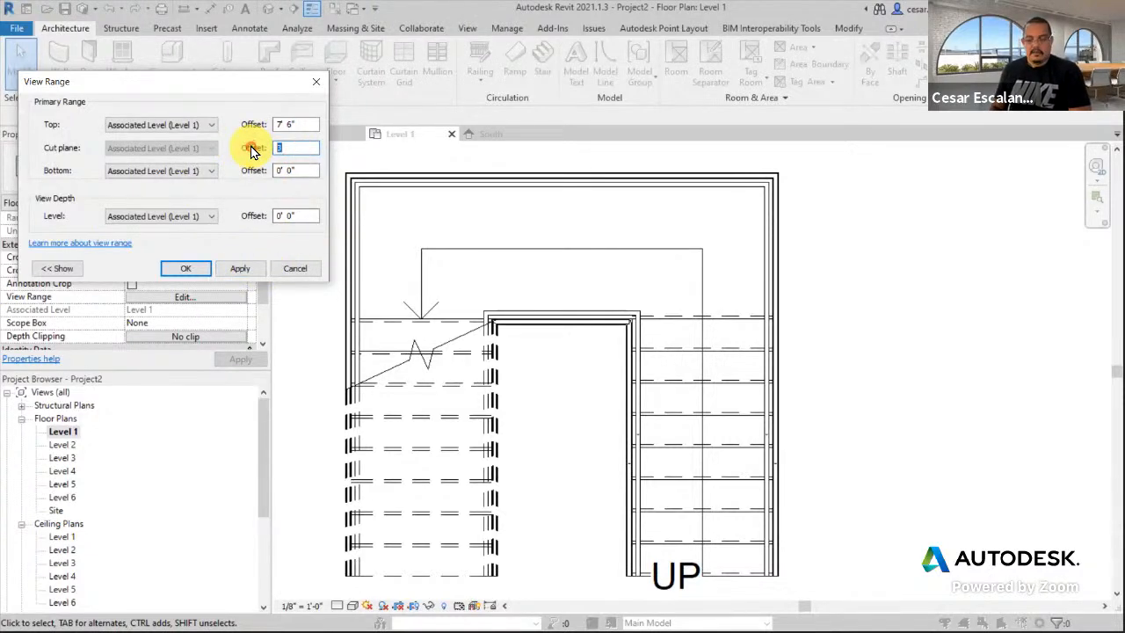
{"action": "type", "text": "4"}
{"action": "left_click", "coordinate": [243, 271]}
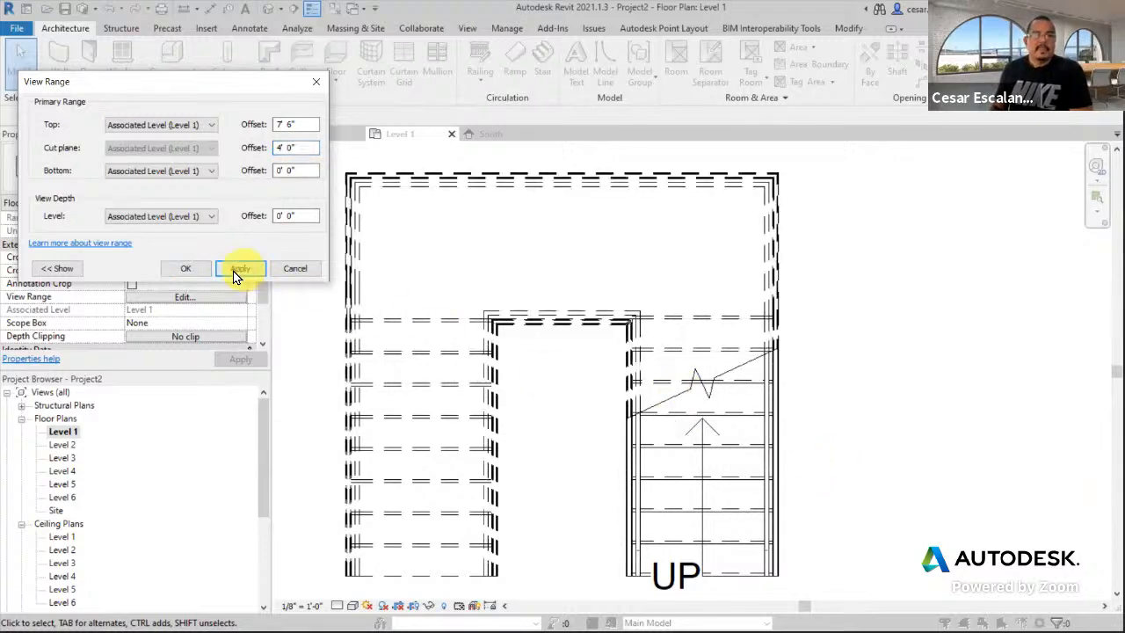
{"action": "left_click", "coordinate": [186, 267]}
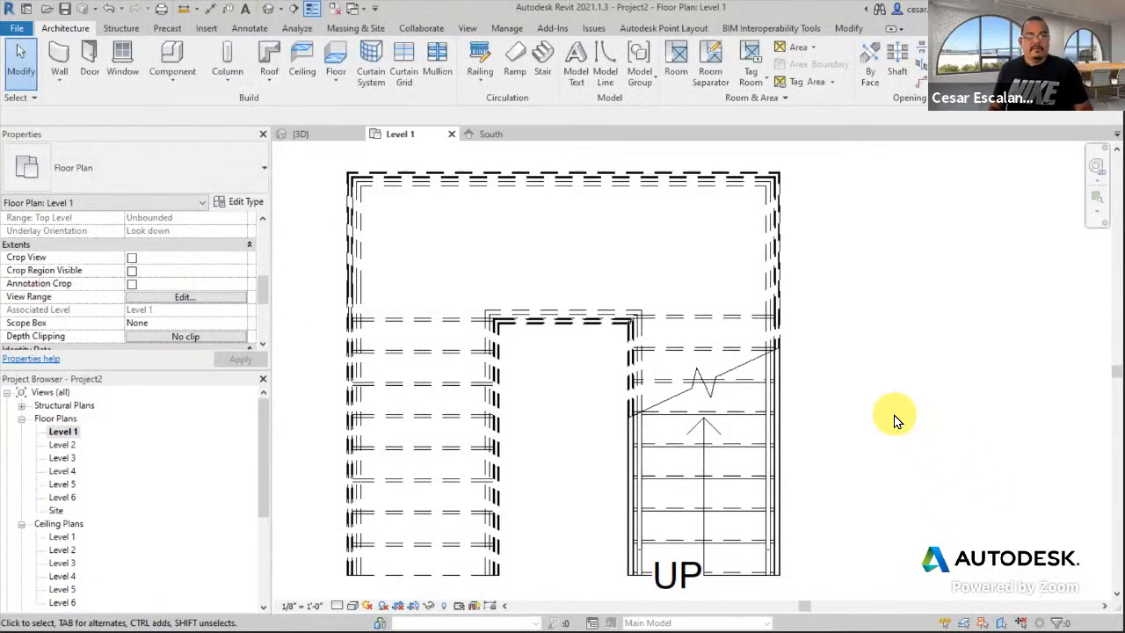
{"action": "key", "text": "v"}
{"action": "key", "text": "v"}
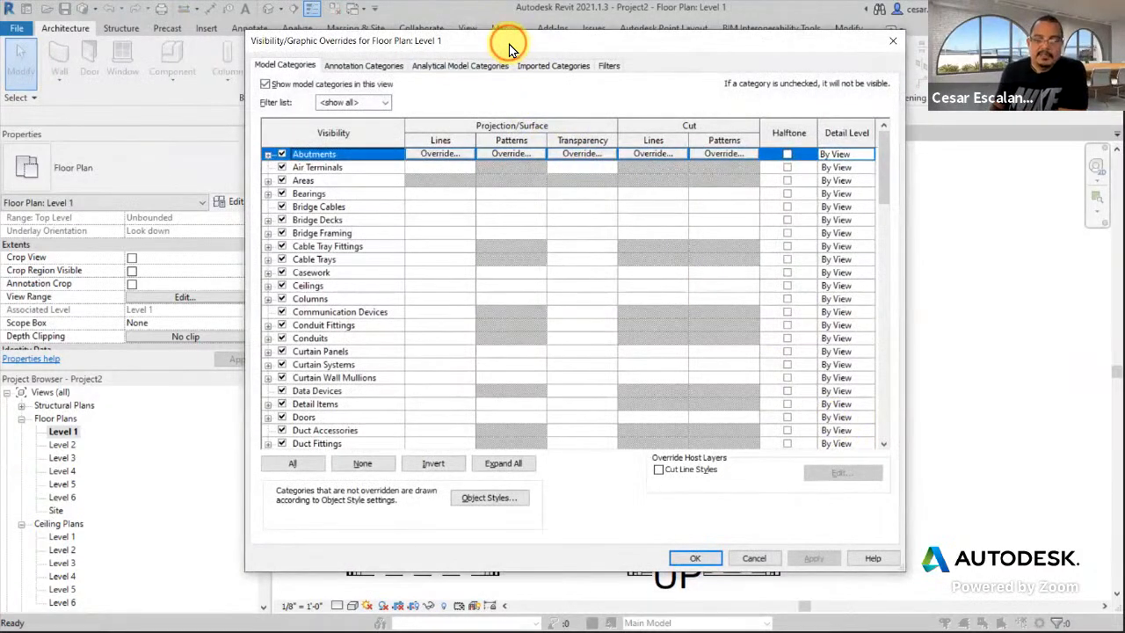
- Turn off Stairs <Above> Nosing Lines in Visibility/Graphic Overrides, resizing the dialog to reveal the plan
{"action": "left_click_drag", "start_coordinate": [510, 44], "coordinate": [960, 63]}
{"action": "scroll", "coordinate": [765, 369], "scroll_direction": "down", "scroll_amount": 4}
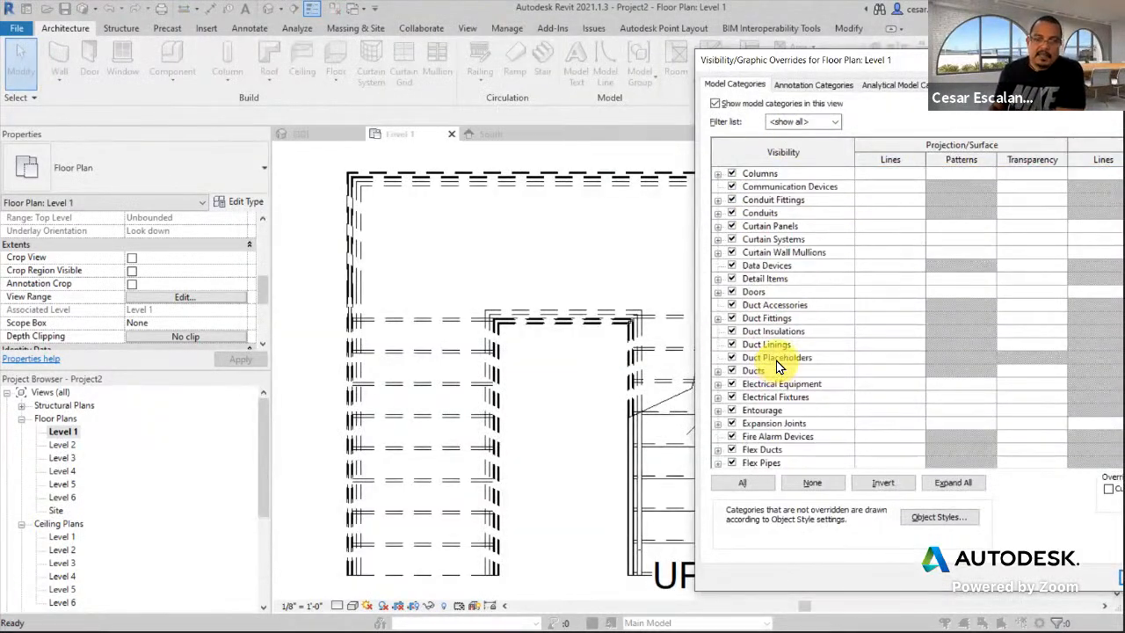
{"action": "scroll", "coordinate": [777, 364], "scroll_direction": "down", "scroll_amount": 15}
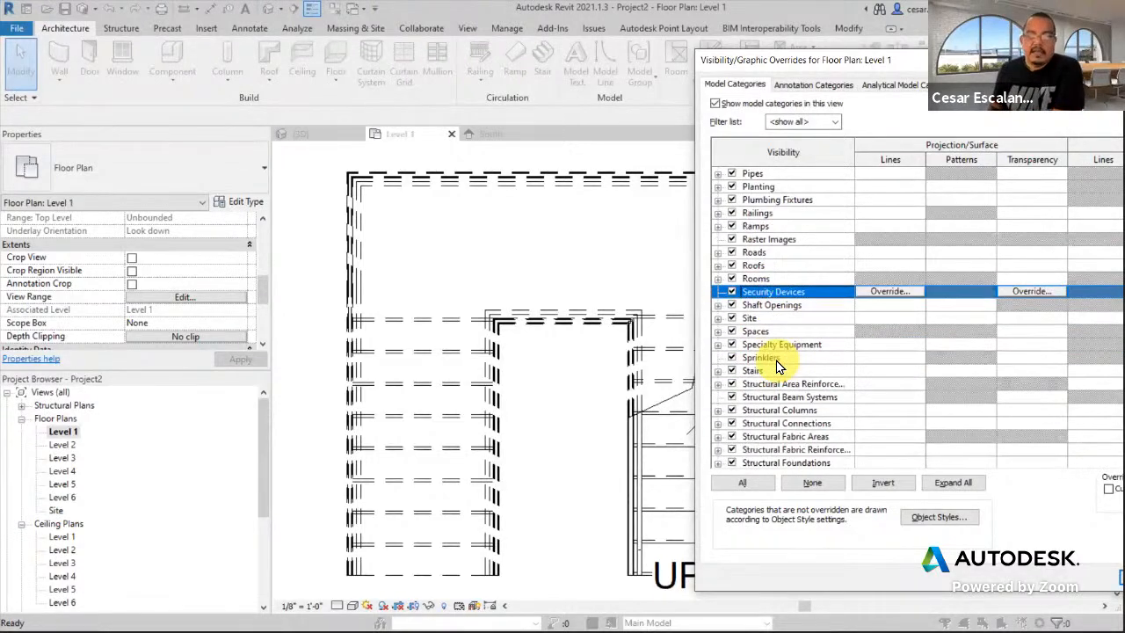
{"action": "left_click", "coordinate": [718, 317]}
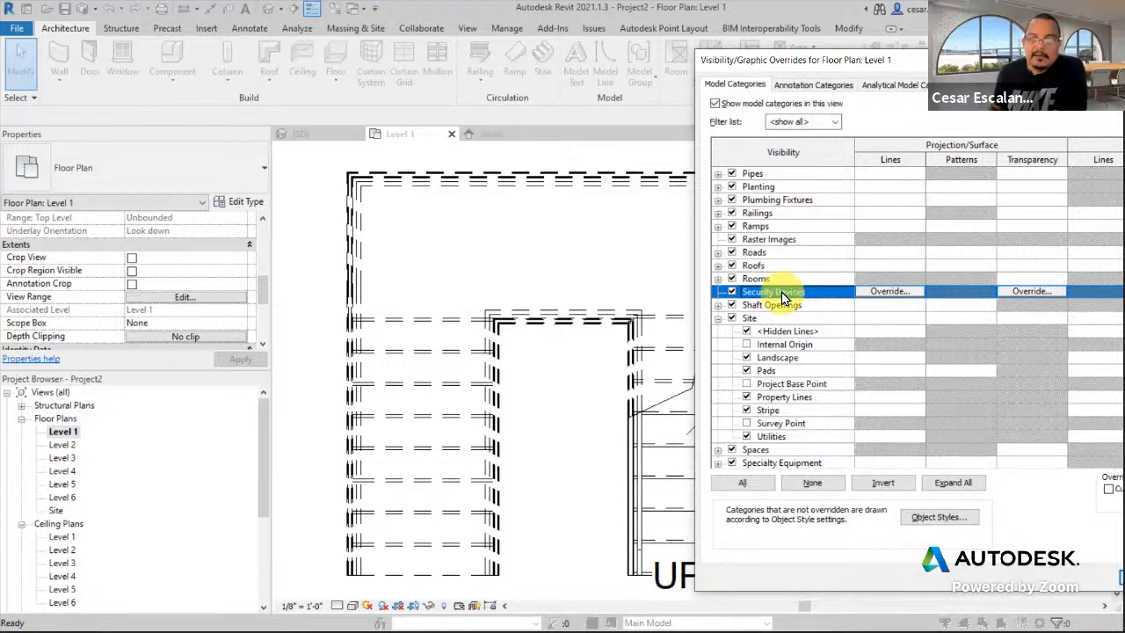
{"action": "scroll", "coordinate": [742, 323], "scroll_direction": "down", "scroll_amount": 2}
{"action": "scroll", "coordinate": [741, 325], "scroll_direction": "down", "scroll_amount": 2}
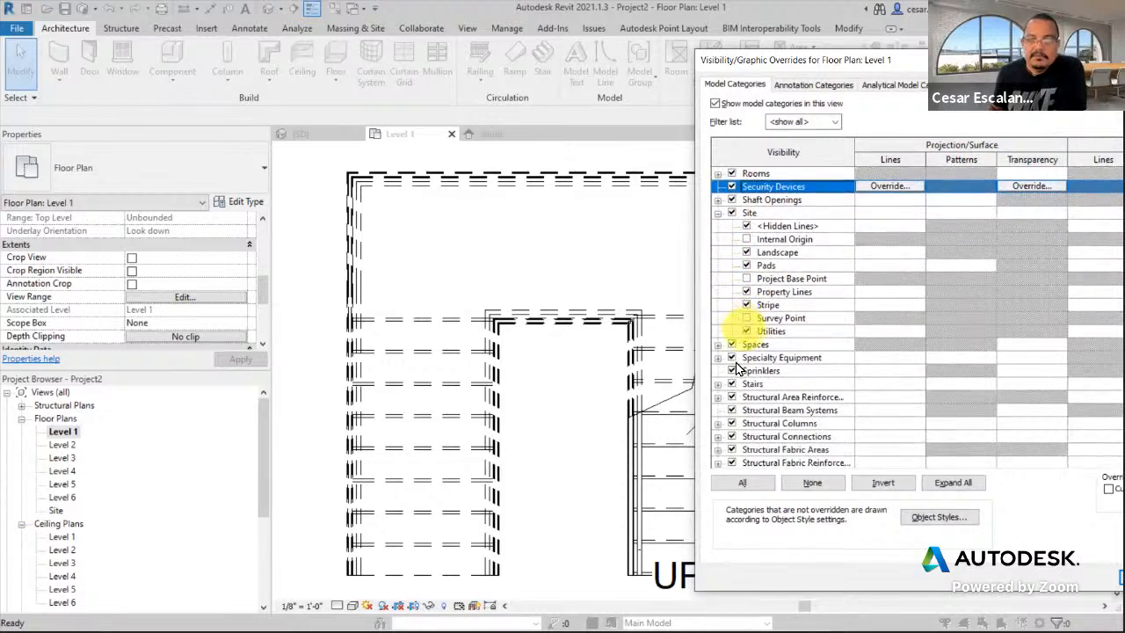
{"action": "left_click", "coordinate": [719, 387]}
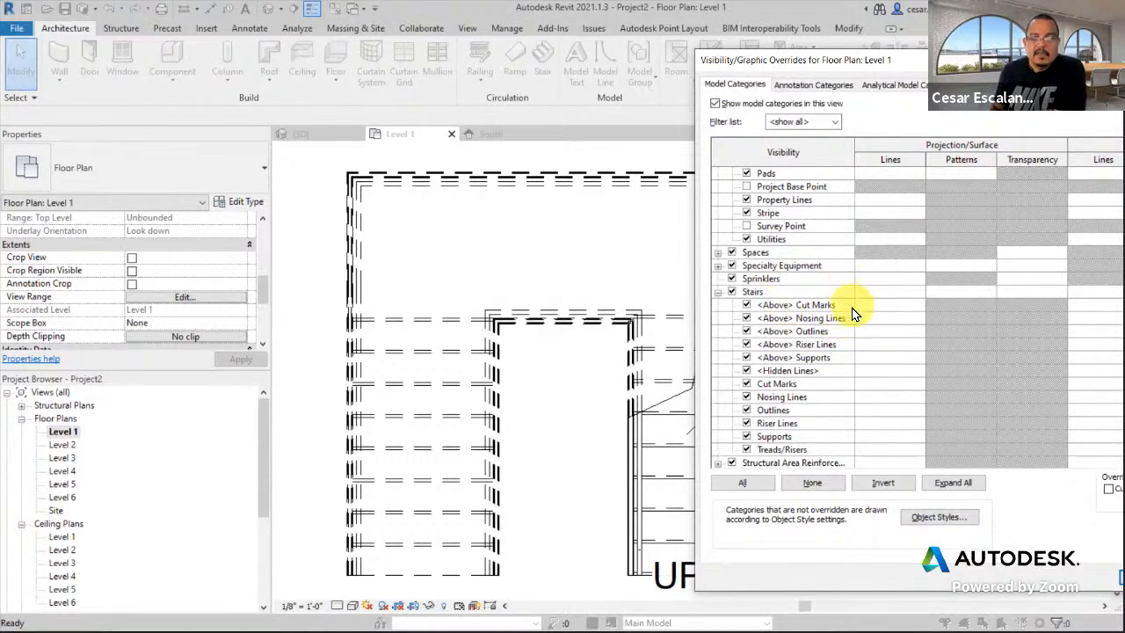
{"action": "left_click", "coordinate": [747, 318]}
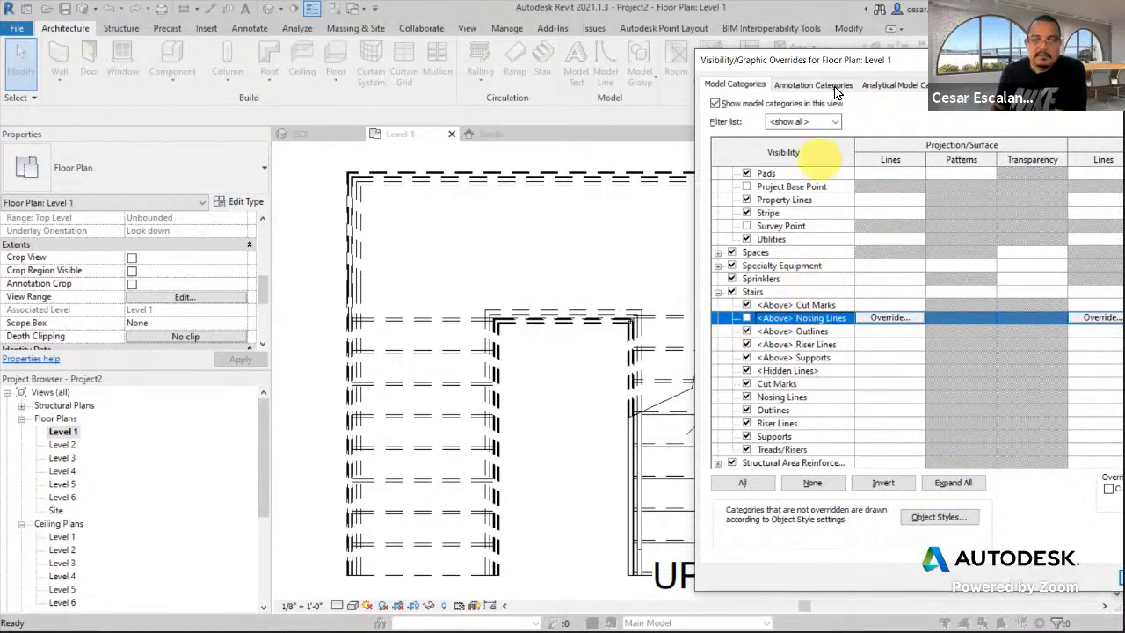
{"action": "left_click_drag", "start_coordinate": [836, 69], "coordinate": [812, 49]}
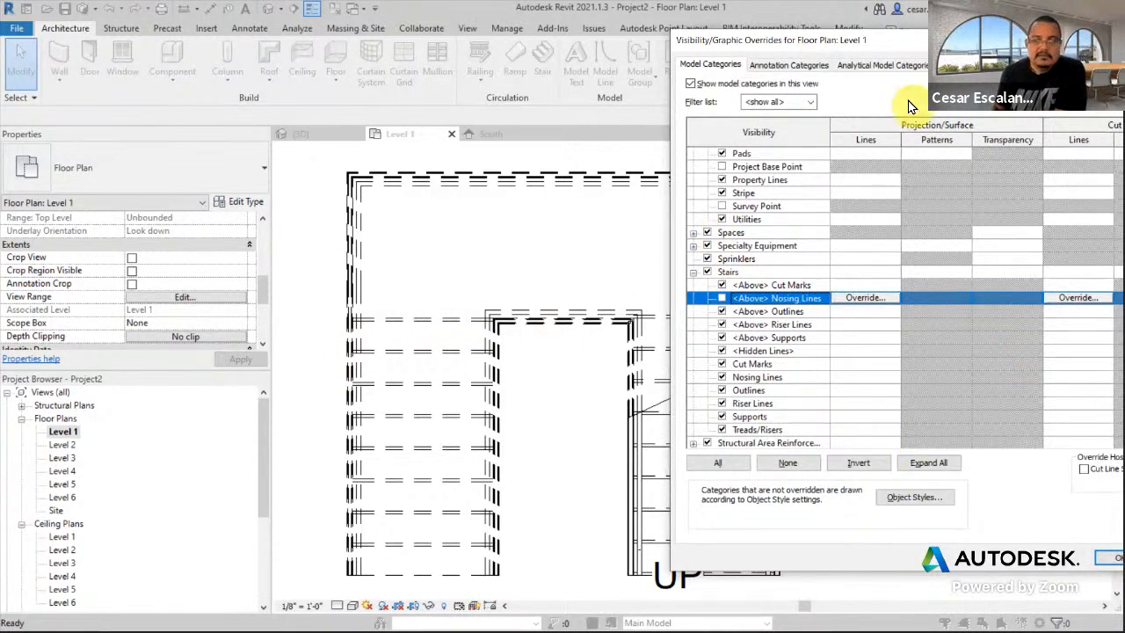
{"action": "left_click_drag", "start_coordinate": [881, 56], "coordinate": [455, 247]}
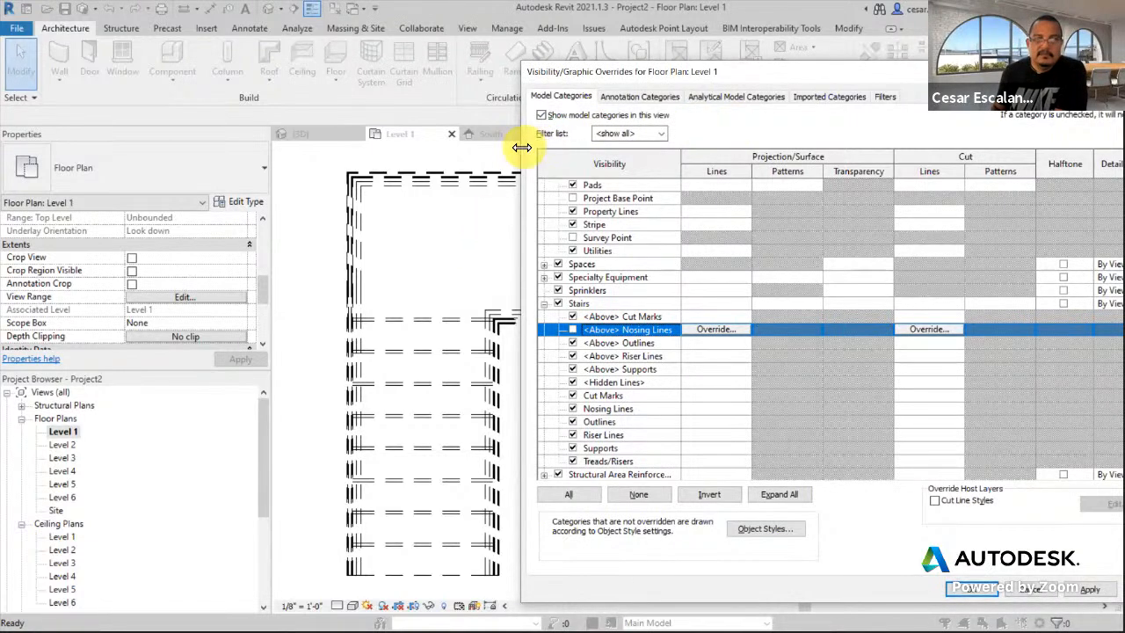
{"action": "left_click_drag", "start_coordinate": [520, 146], "coordinate": [618, 147]}
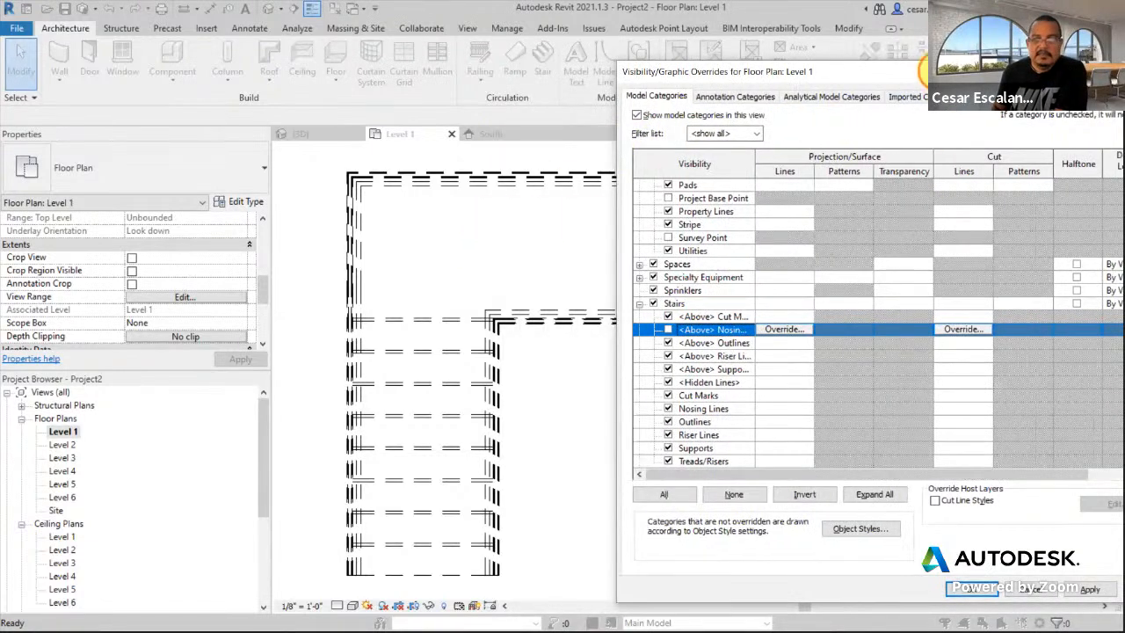
{"action": "left_click_drag", "start_coordinate": [938, 71], "coordinate": [865, 30]}
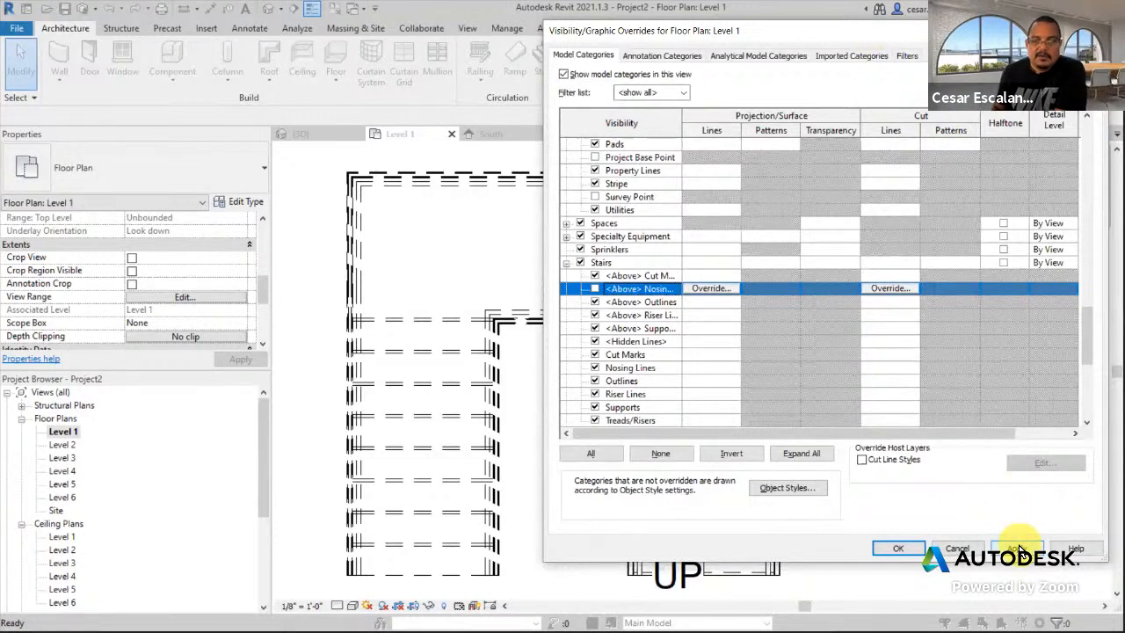
- Apply the hidden <Above> Nosing Lines, then hide and apply the stairs' <Above> Outlines, Riser Lines and Supports
{"action": "left_click", "coordinate": [1019, 546]}
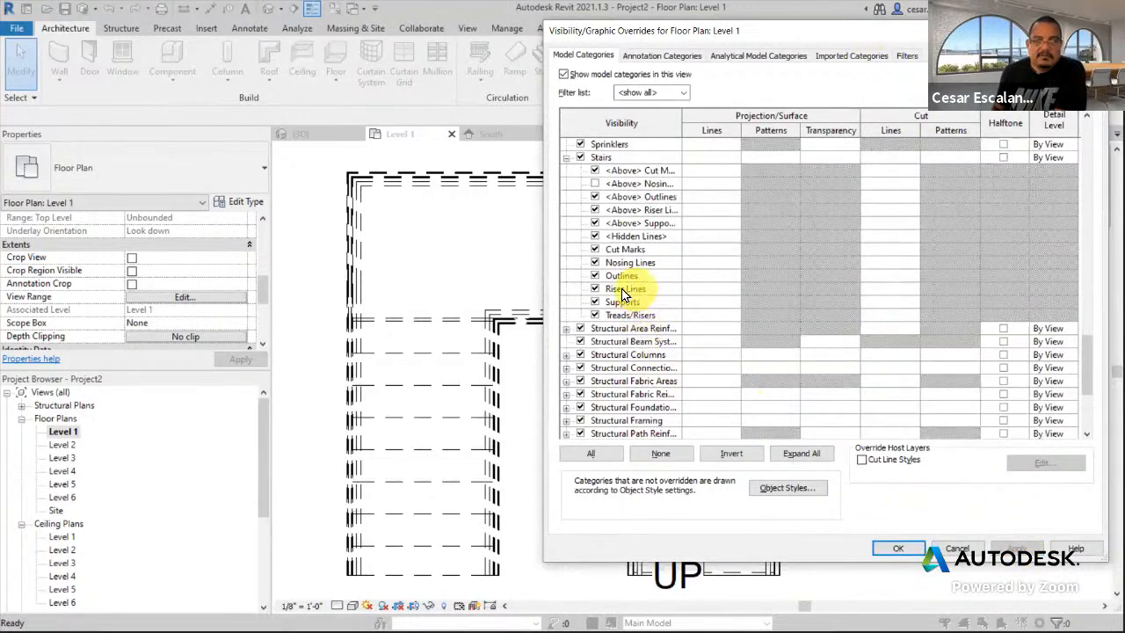
{"action": "left_click", "coordinate": [595, 196]}
{"action": "left_click", "coordinate": [595, 210]}
{"action": "left_click", "coordinate": [595, 222]}
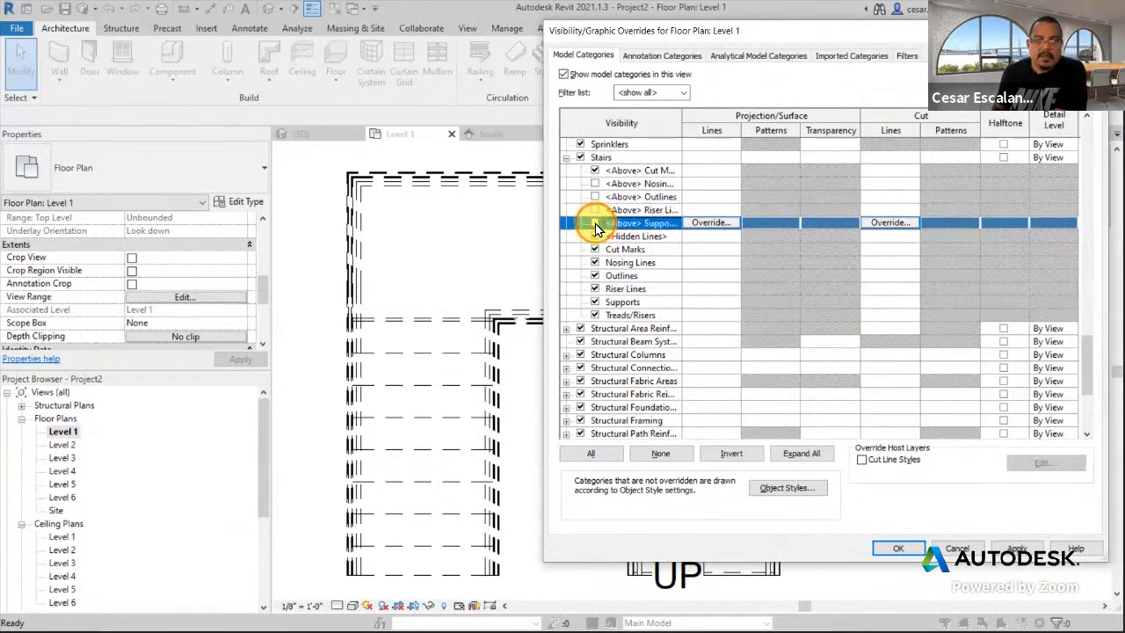
{"action": "left_click", "coordinate": [1017, 549]}
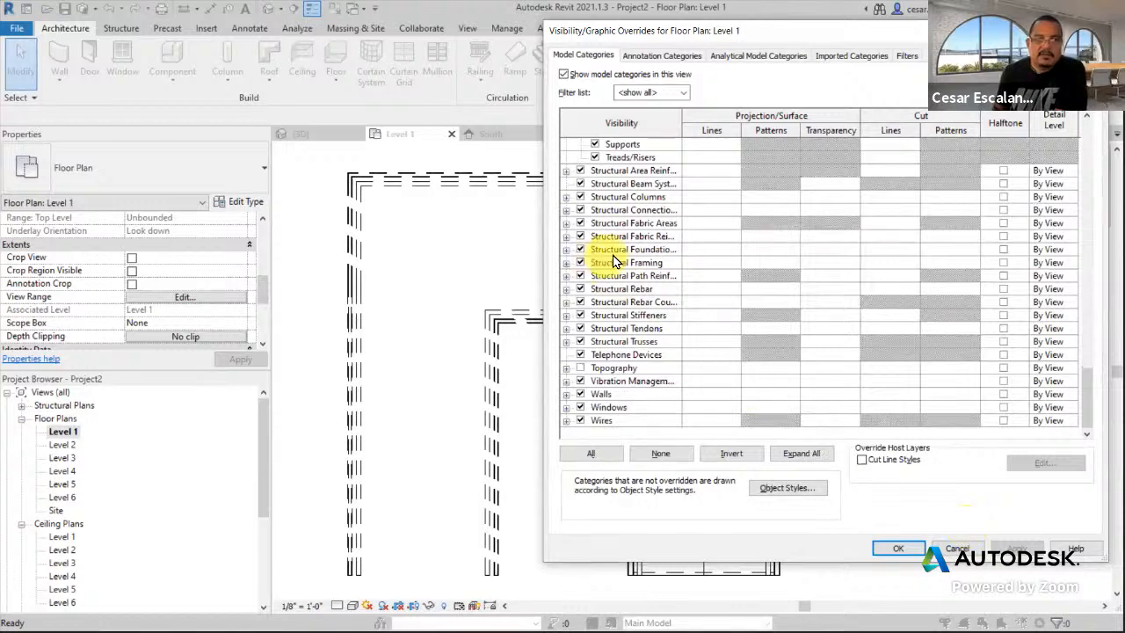
- Restore the stairs' <Above> Outlines and Supports, leaving only <Above> Riser Lines hidden
{"action": "scroll", "coordinate": [625, 255], "scroll_direction": "up", "scroll_amount": 3}
{"action": "scroll", "coordinate": [626, 257], "scroll_direction": "up", "scroll_amount": 2}
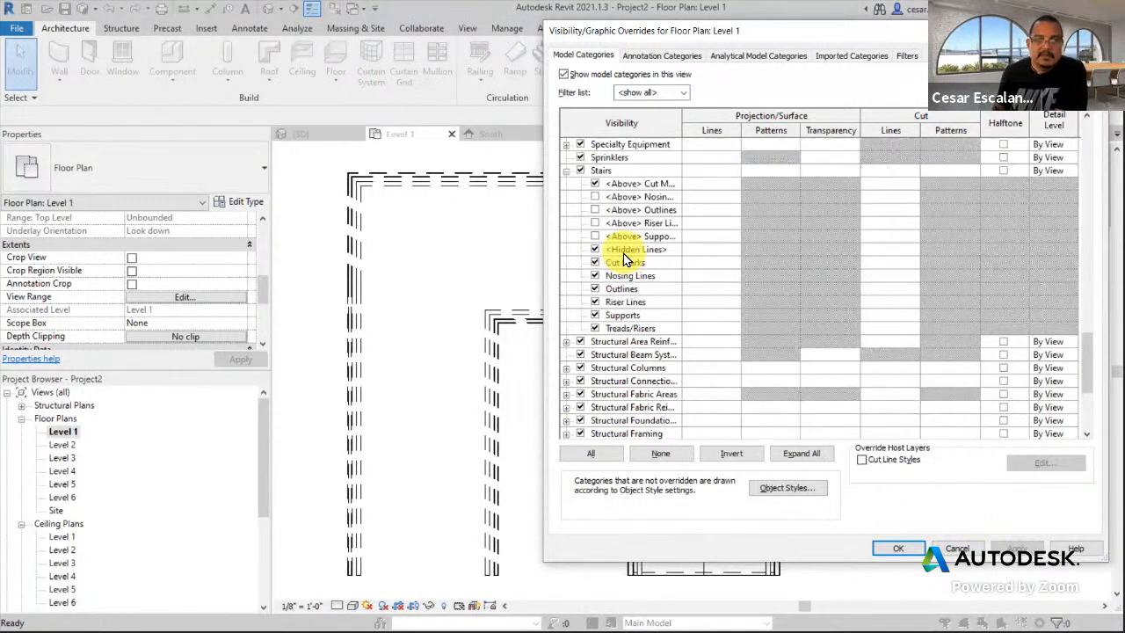
{"action": "left_click_drag", "start_coordinate": [682, 123], "coordinate": [738, 128]}
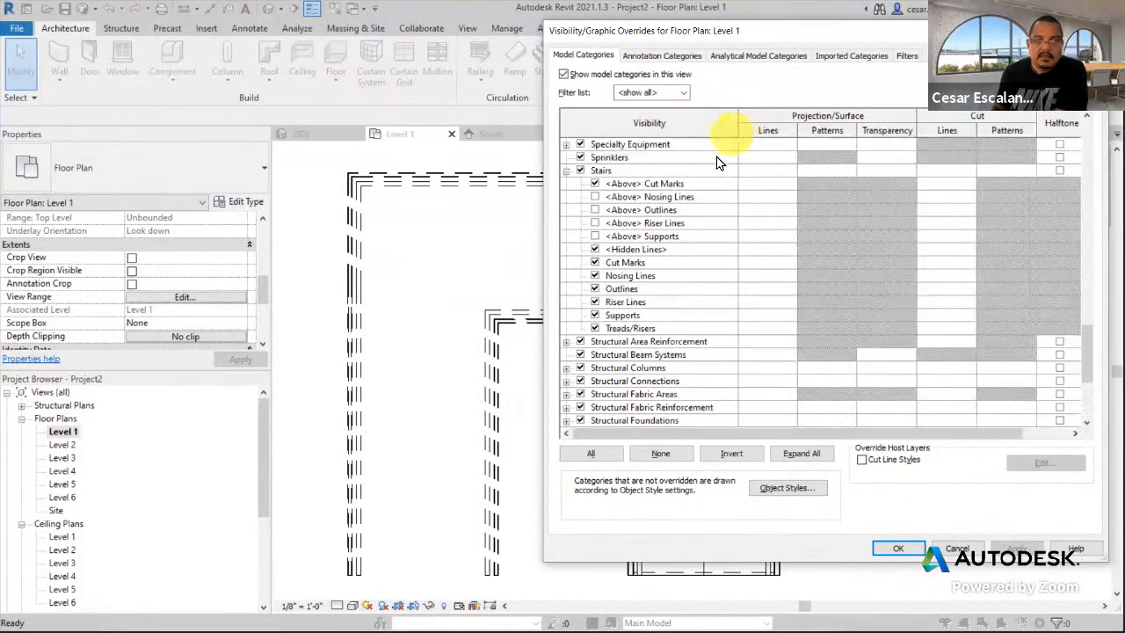
{"action": "left_click", "coordinate": [595, 210]}
{"action": "left_click", "coordinate": [595, 235]}
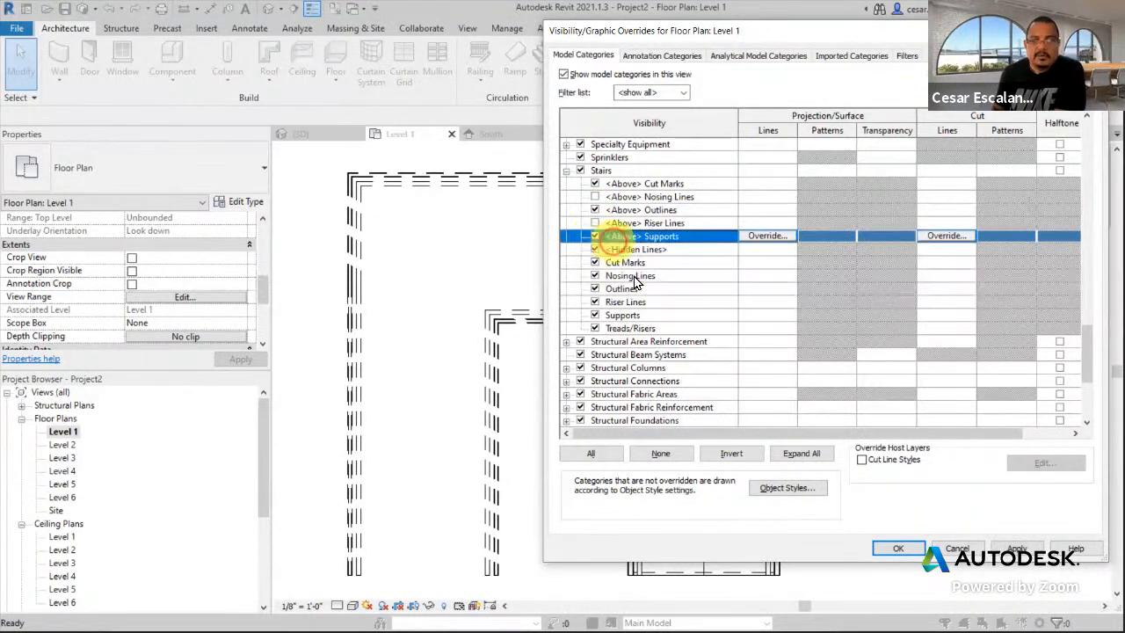
{"action": "left_click", "coordinate": [1016, 547]}
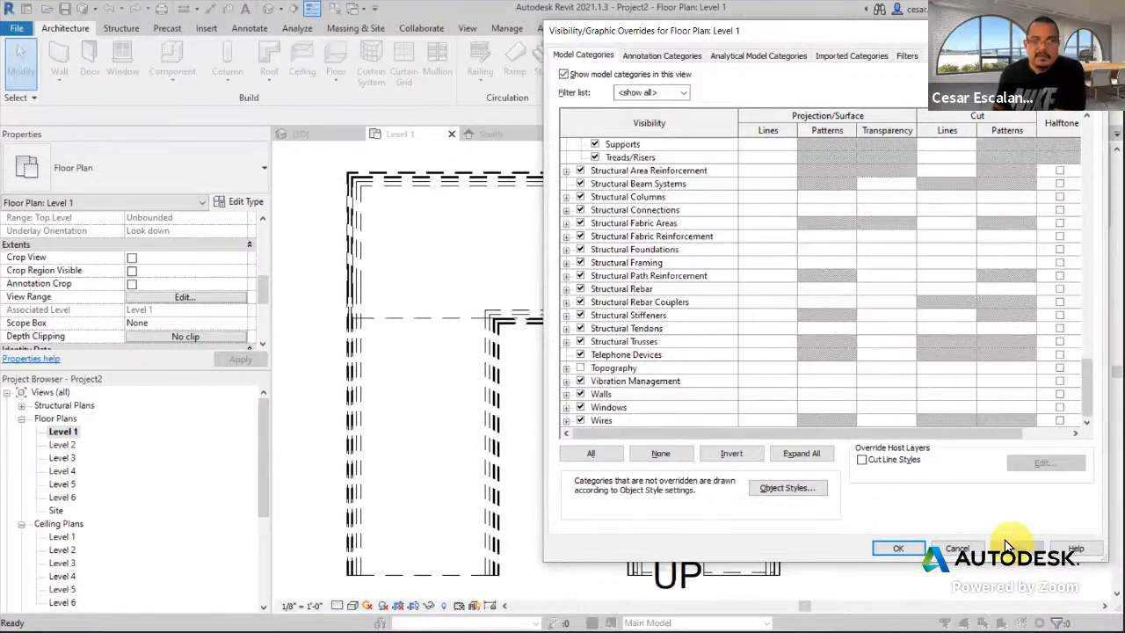
- Expand the Railings subcategories in the Level 1 visibility overrides
{"action": "scroll", "coordinate": [728, 305], "scroll_direction": "up", "scroll_amount": 4}
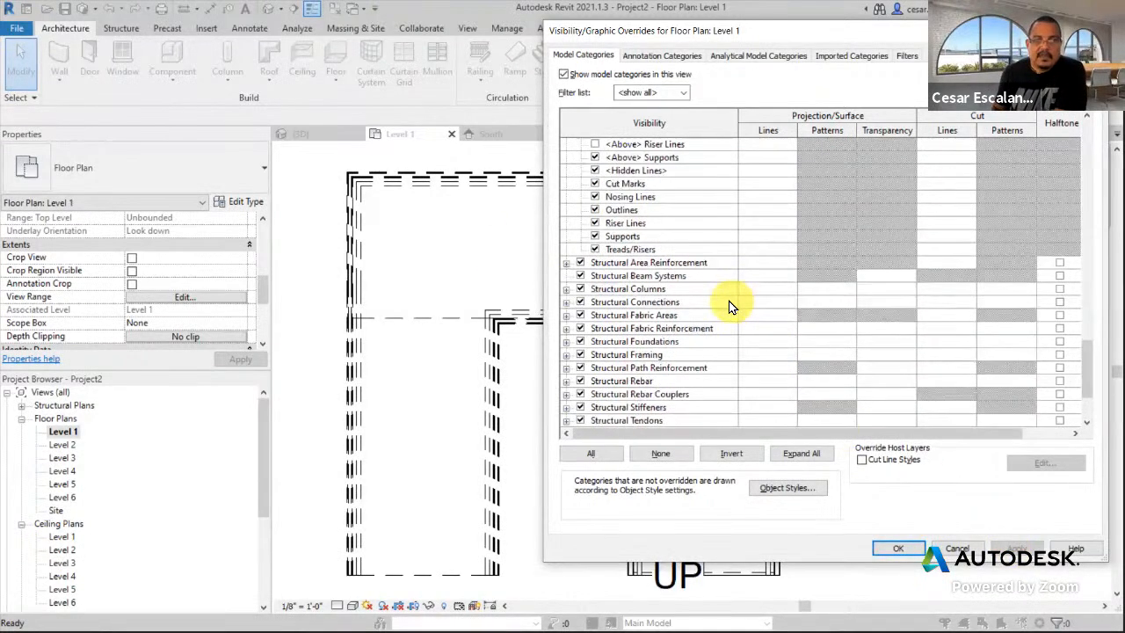
{"action": "scroll", "coordinate": [730, 309], "scroll_direction": "up", "scroll_amount": 2}
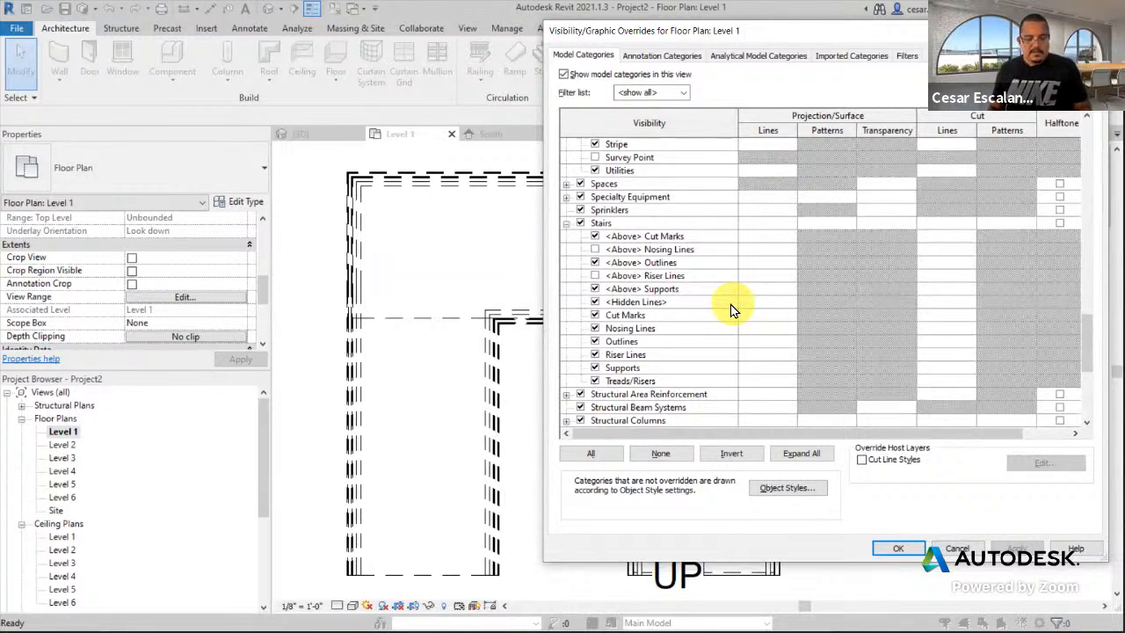
{"action": "scroll", "coordinate": [729, 309], "scroll_direction": "up", "scroll_amount": 5}
{"action": "left_click", "coordinate": [566, 156]}
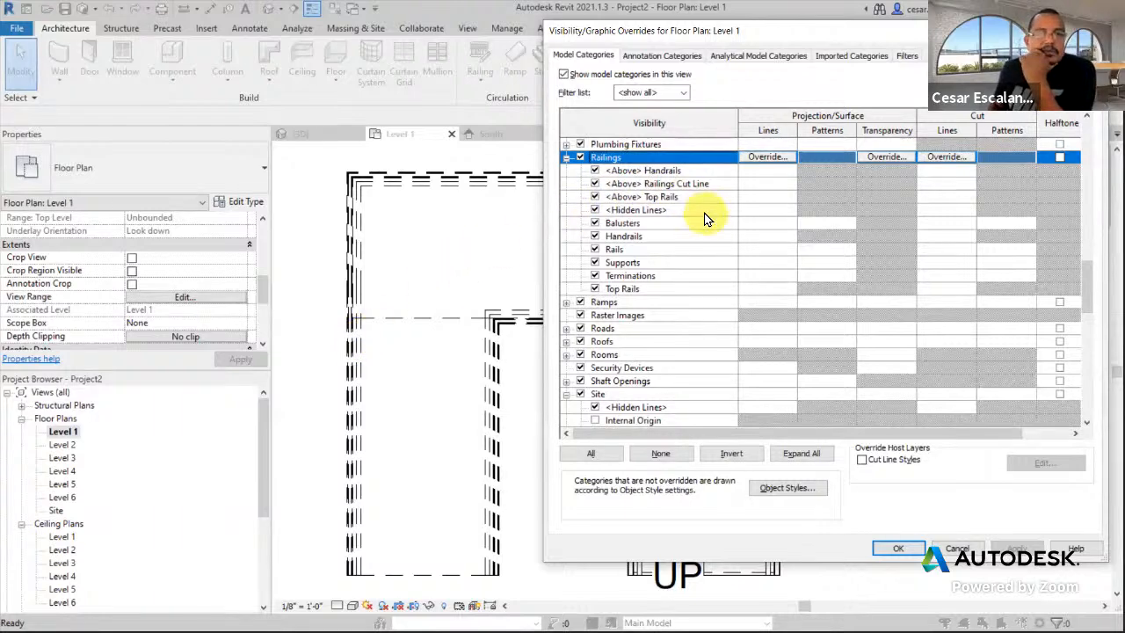
- Hide the Railings' <Above> Top Rails, keeping <Above> Handrails visible, and confirm with OK
{"action": "left_click", "coordinate": [595, 169]}
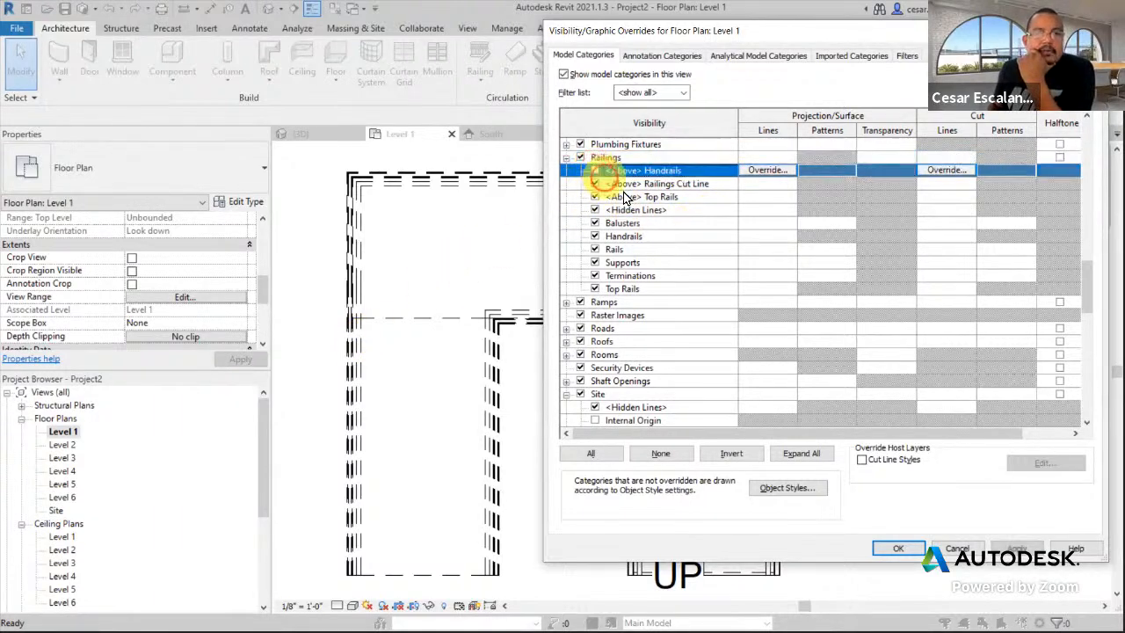
{"action": "left_click", "coordinate": [1019, 551]}
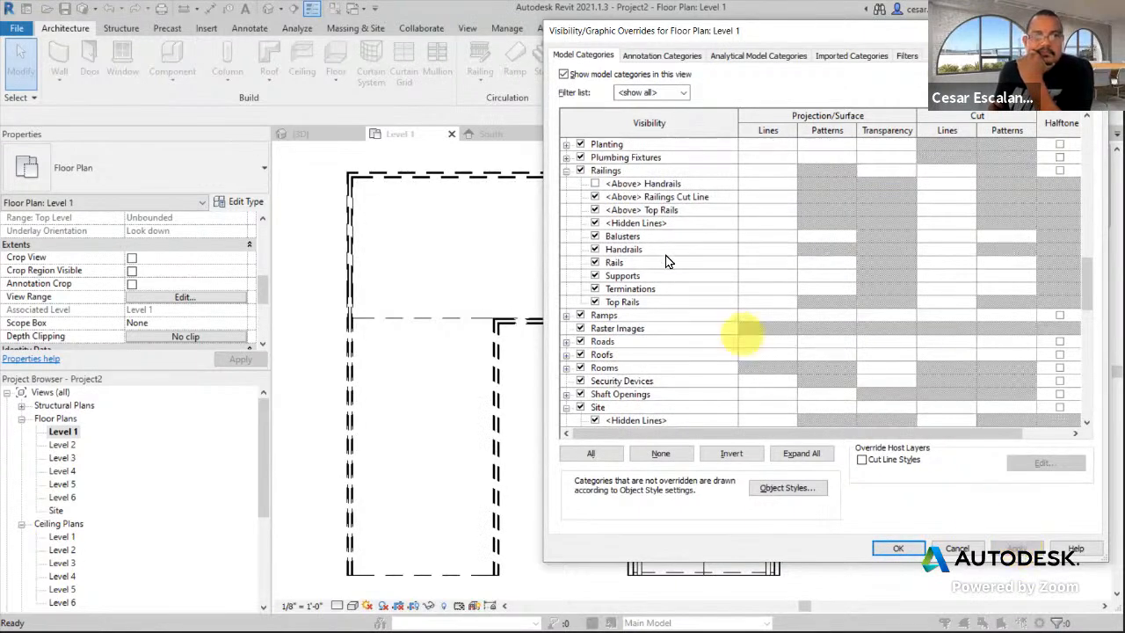
{"action": "left_click", "coordinate": [596, 184]}
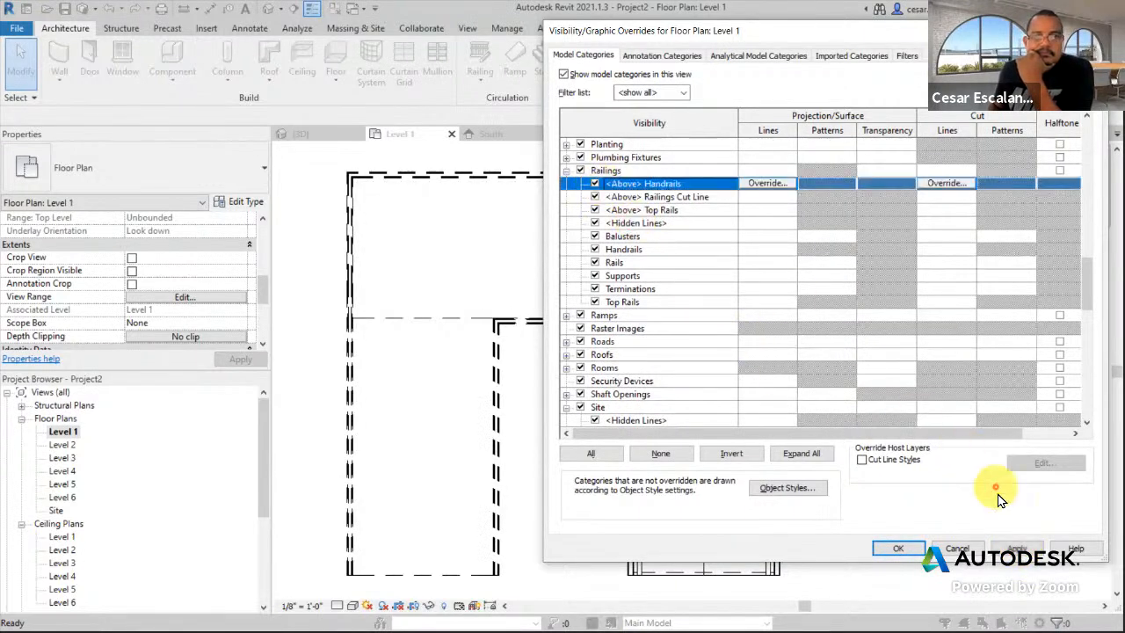
{"action": "left_click", "coordinate": [1017, 548]}
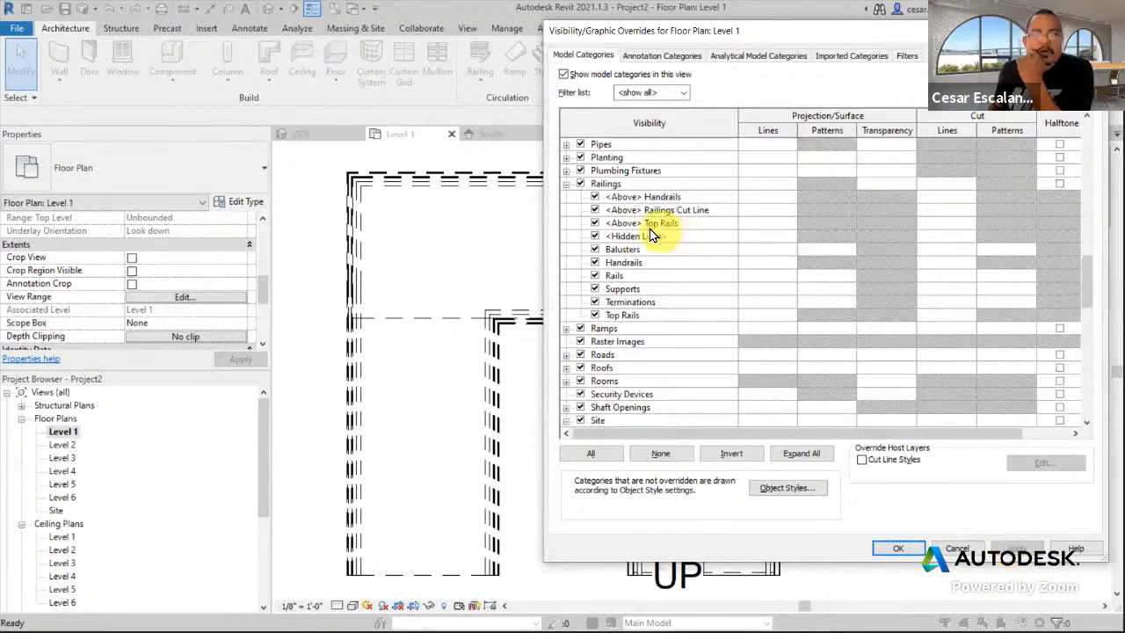
{"action": "left_click", "coordinate": [596, 223]}
{"action": "left_click", "coordinate": [1016, 549]}
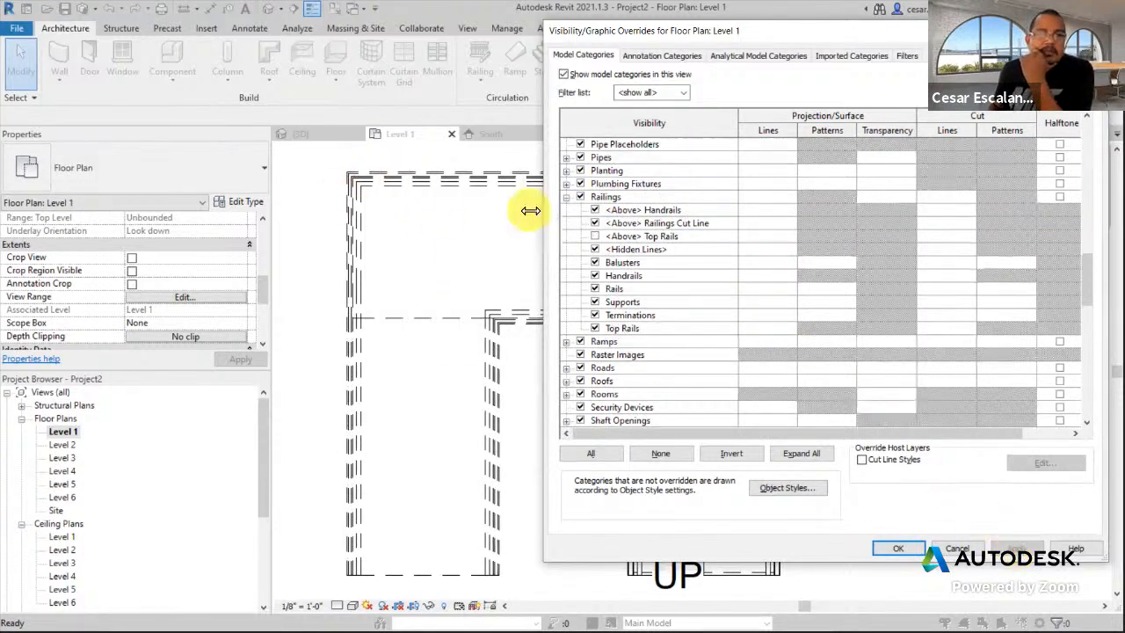
{"action": "left_click", "coordinate": [901, 547]}
{"action": "scroll", "coordinate": [817, 508], "scroll_direction": "down", "scroll_amount": 3}
{"action": "middle_click_drag", "start_coordinate": [811, 430], "coordinate": [646, 325]}
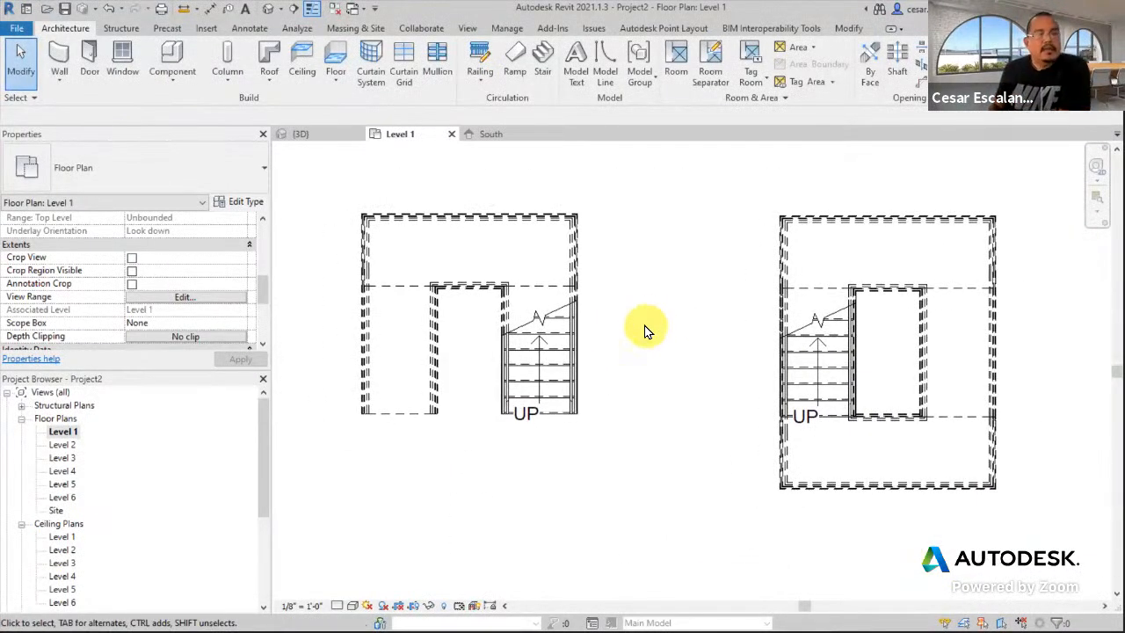
{"action": "scroll", "coordinate": [1012, 384], "scroll_direction": "down", "scroll_amount": 2}
{"action": "mouse_move", "coordinate": [967, 390]}
{"action": "middle_mouse_down"}
{"action": "mouse_move", "coordinate": [726, 390]}
{"action": "mouse_move", "coordinate": [567, 363]}
{"action": "mouse_move", "coordinate": [900, 370]}
{"action": "middle_mouse_up"}
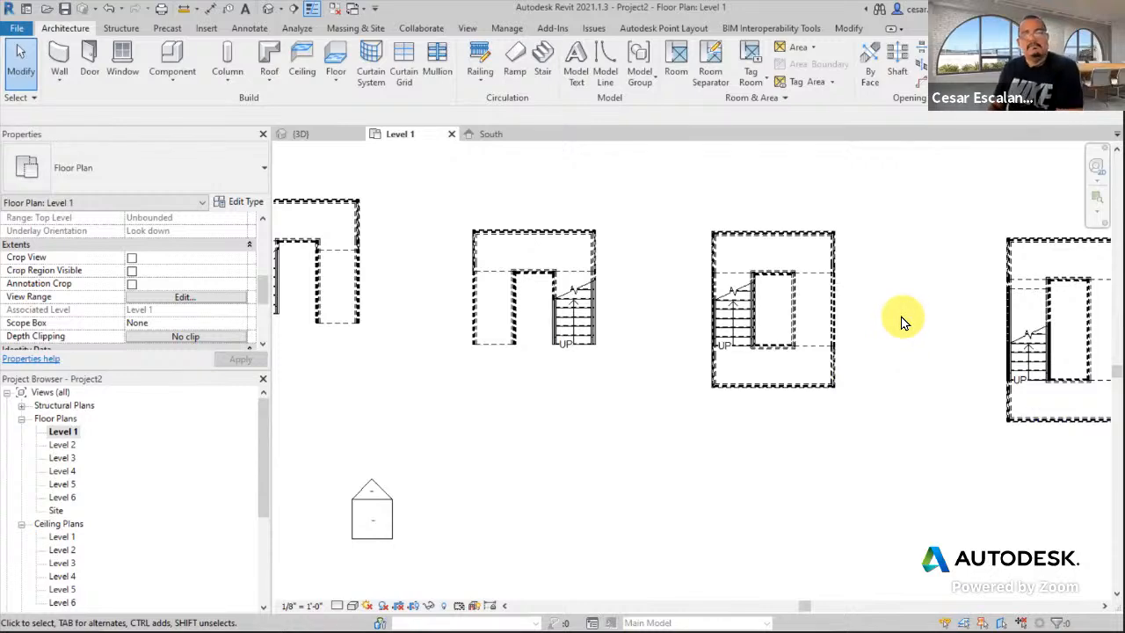
{"action": "scroll", "coordinate": [904, 322], "scroll_direction": "down", "scroll_amount": 3}
{"action": "middle_click_drag", "start_coordinate": [928, 322], "coordinate": [683, 322]}
{"action": "middle_click_drag", "start_coordinate": [697, 382], "coordinate": [395, 378]}
{"action": "scroll", "coordinate": [693, 341], "scroll_direction": "up", "scroll_amount": 8}
{"action": "scroll", "coordinate": [713, 337], "scroll_direction": "down", "scroll_amount": 4}
{"action": "middle_click_drag", "start_coordinate": [714, 337], "coordinate": [934, 381]}
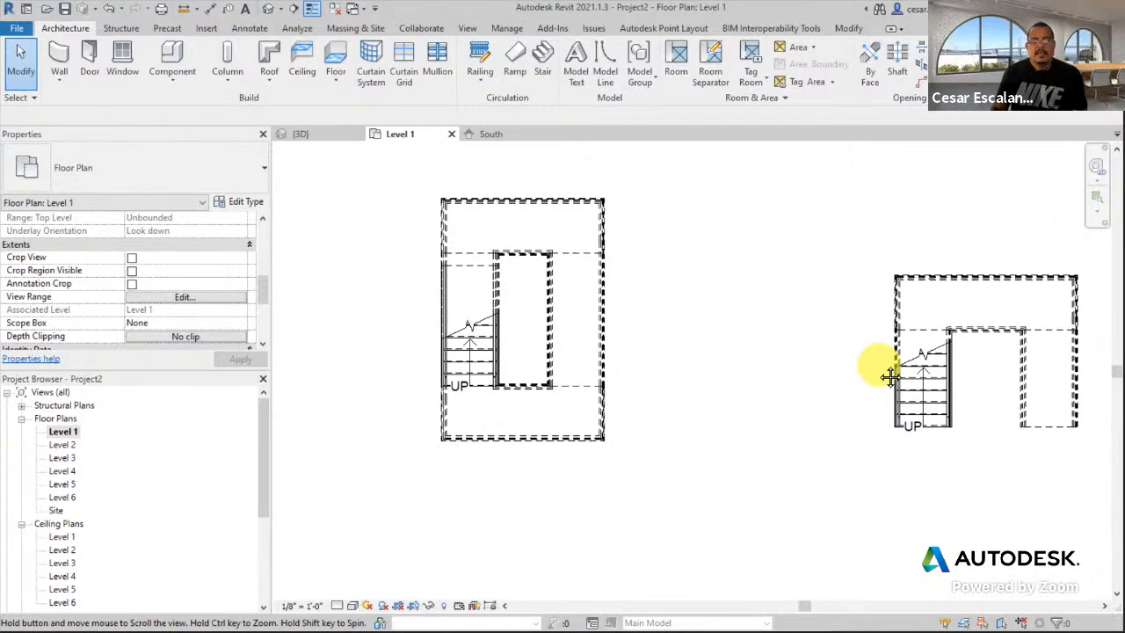
{"action": "left_click", "coordinate": [109, 12]}
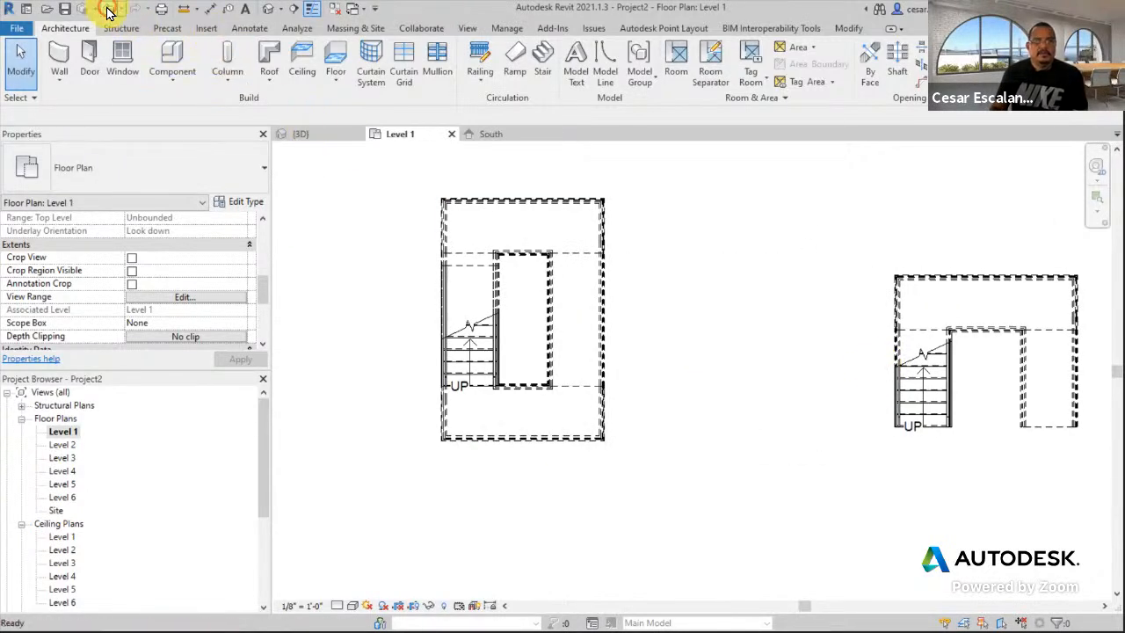
{"action": "scroll", "coordinate": [863, 353], "scroll_direction": "down", "scroll_amount": 1}
{"action": "scroll", "coordinate": [862, 354], "scroll_direction": "down", "scroll_amount": 1}
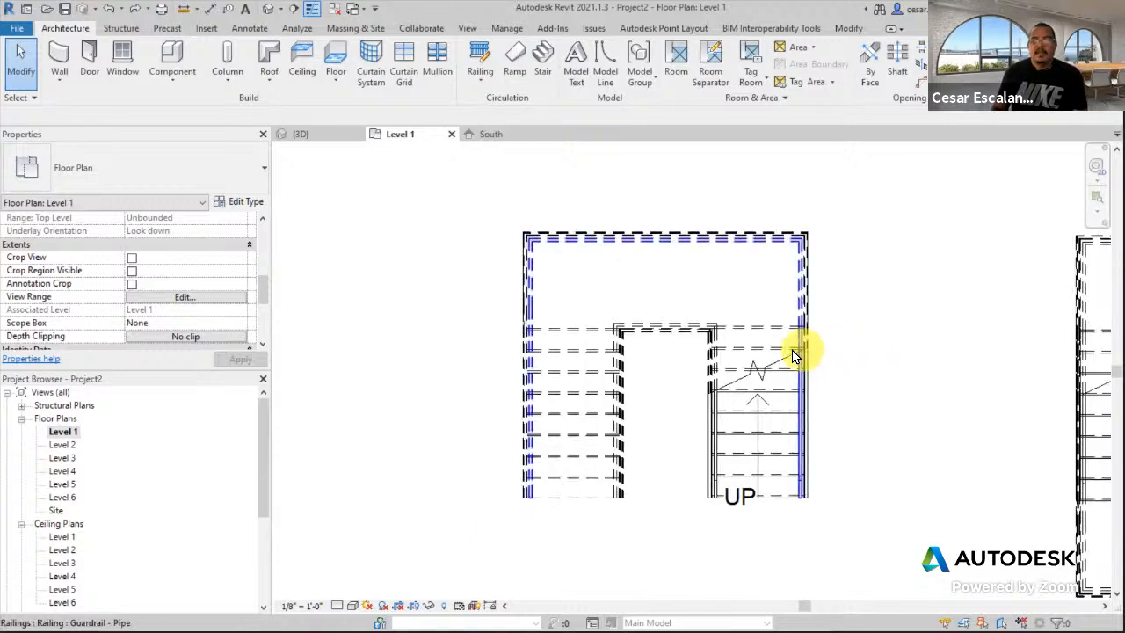
{"action": "left_click", "coordinate": [783, 353]}
{"action": "left_click", "coordinate": [914, 311]}
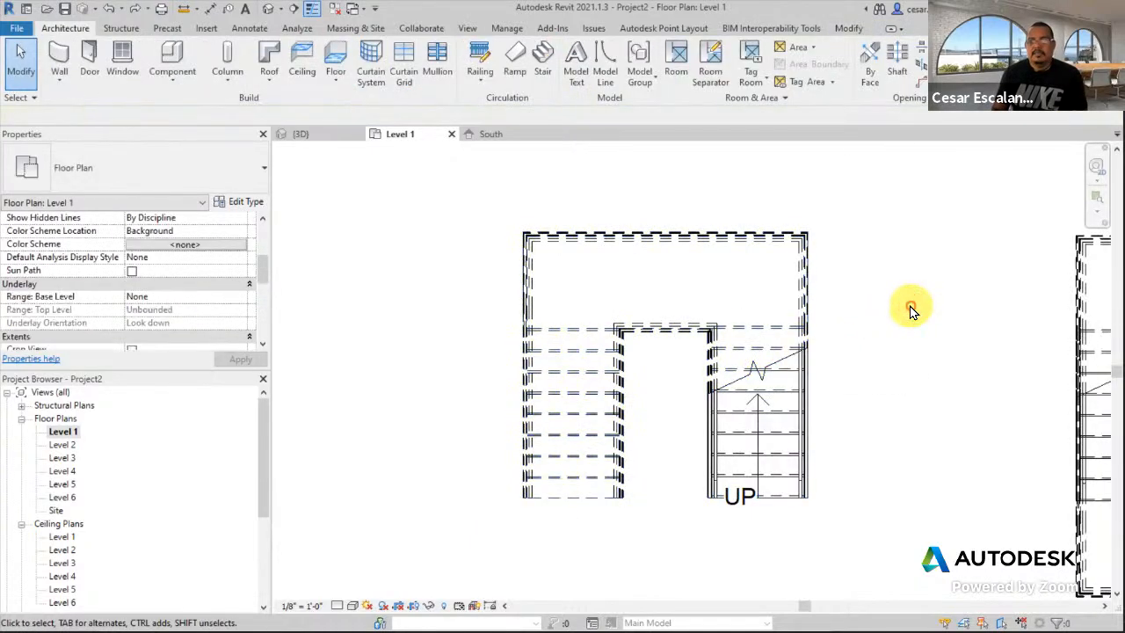
- Cancel the Stair Path tool, then drag the stair path arrow and its UP label rightward on the run
{"action": "left_click", "coordinate": [246, 34]}
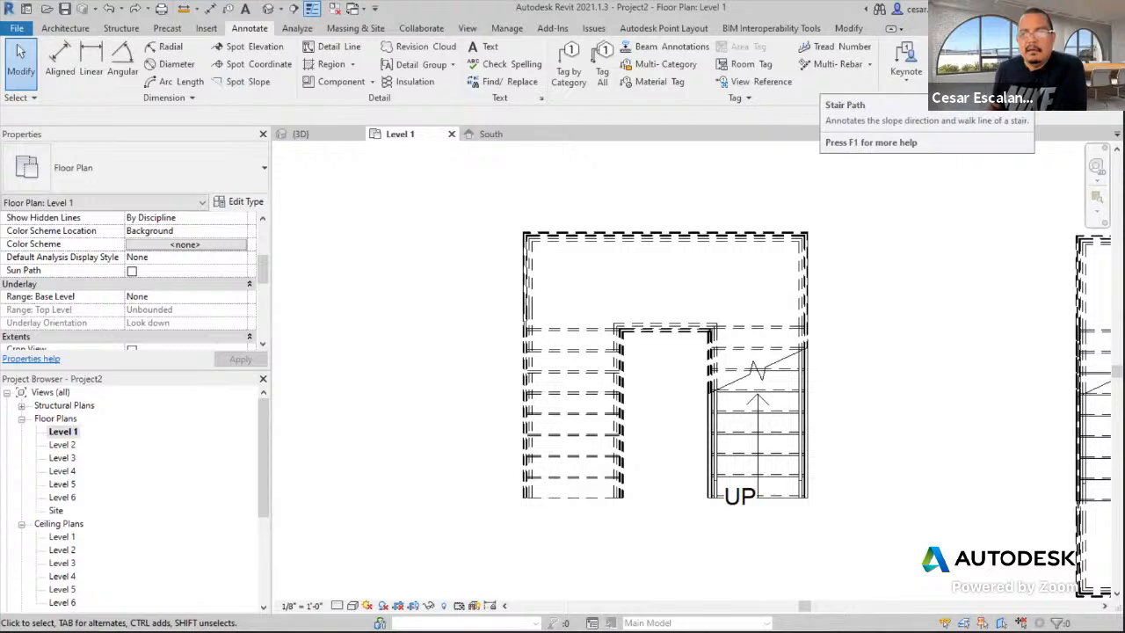
{"action": "left_click", "coordinate": [1011, 82]}
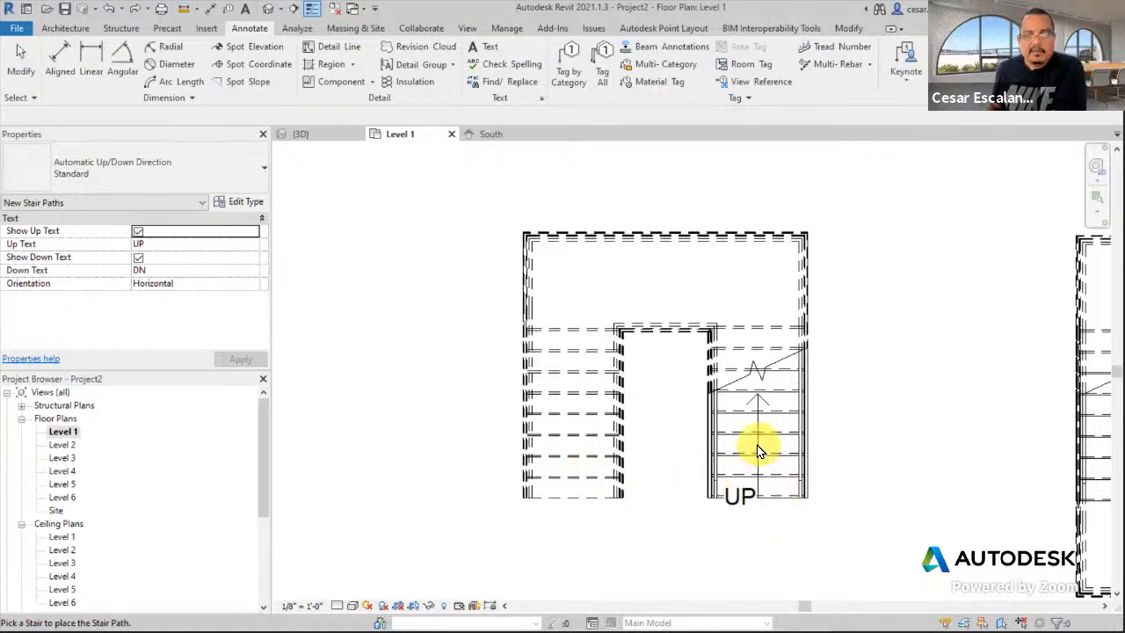
{"action": "key", "text": "Escape"}
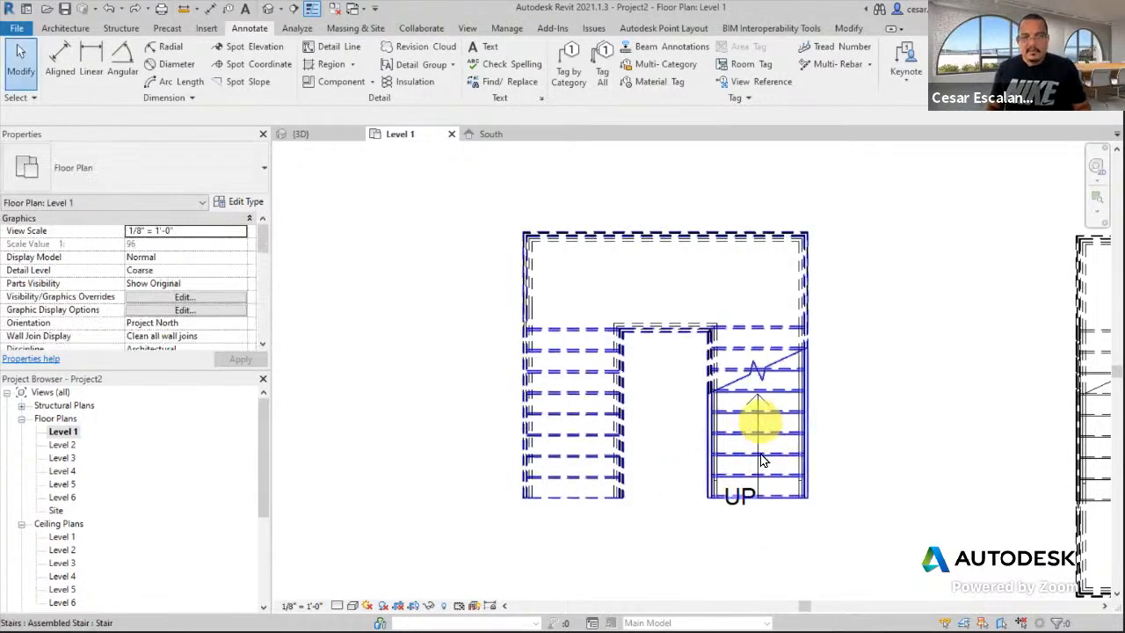
{"action": "scroll", "coordinate": [752, 407], "scroll_direction": "up", "scroll_amount": 2}
{"action": "left_click", "coordinate": [751, 402]}
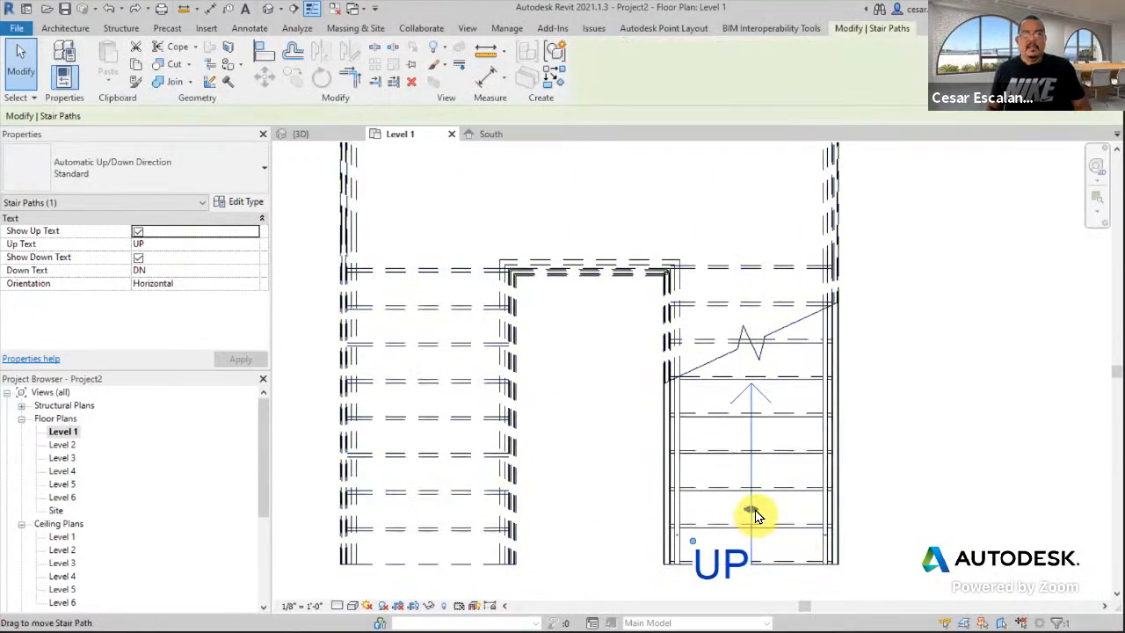
{"action": "left_click_drag", "start_coordinate": [752, 513], "coordinate": [800, 515]}
{"action": "left_click_drag", "start_coordinate": [710, 516], "coordinate": [786, 512]}
{"action": "left_click_drag", "start_coordinate": [696, 539], "coordinate": [786, 567]}
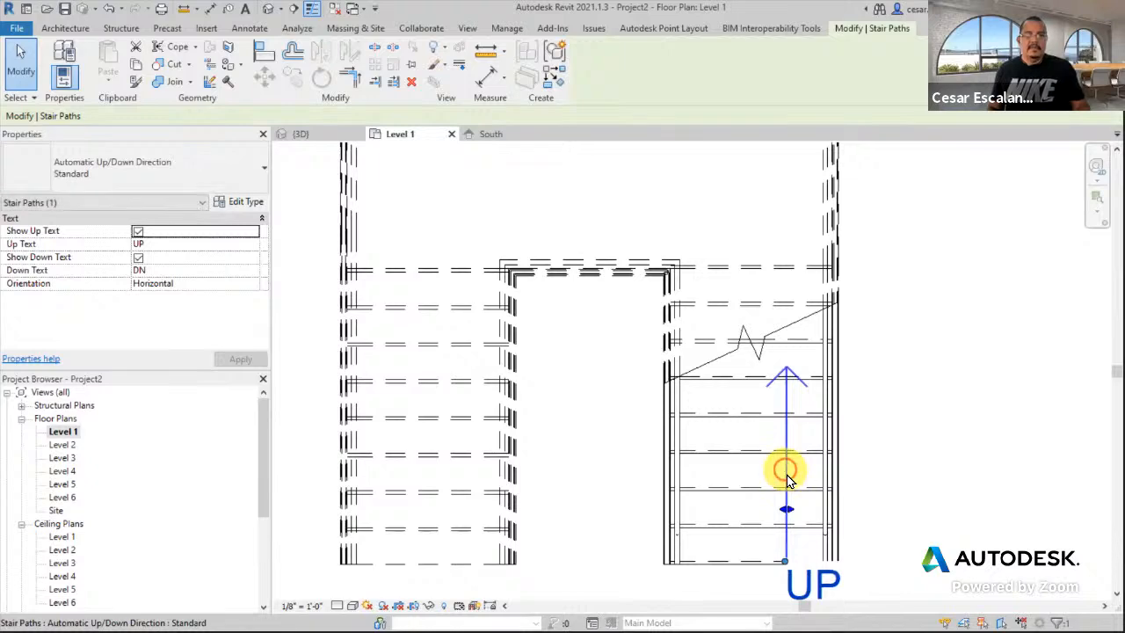
- Clear the selection and place a new stair path with an UP label on the U-shaped stair
{"action": "left_click", "coordinate": [931, 531]}
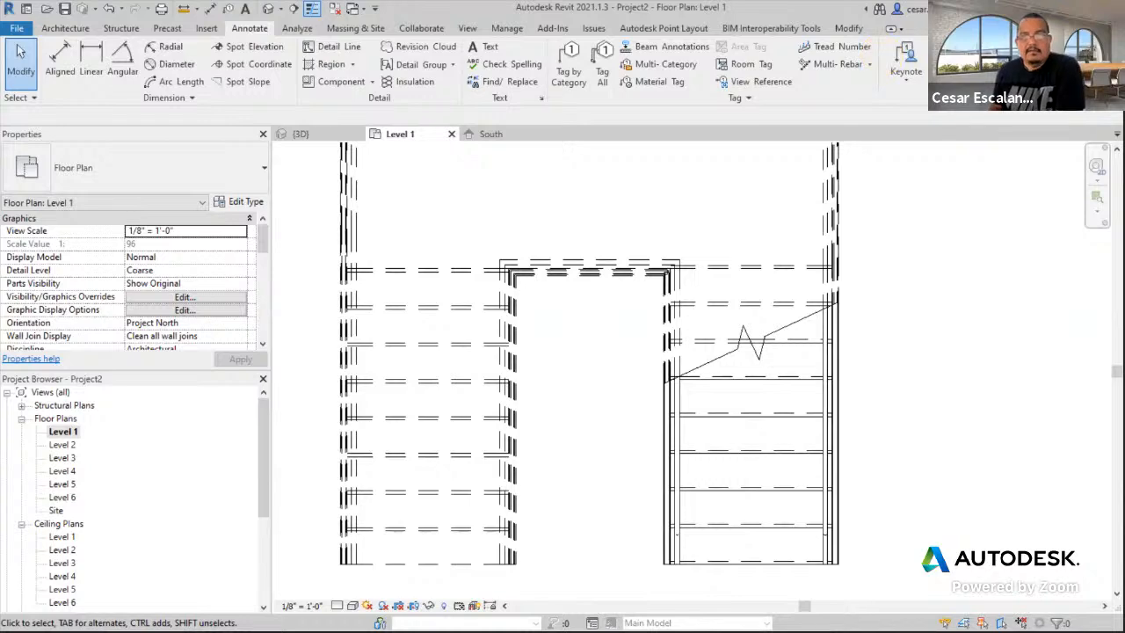
{"action": "left_click", "coordinate": [799, 332]}
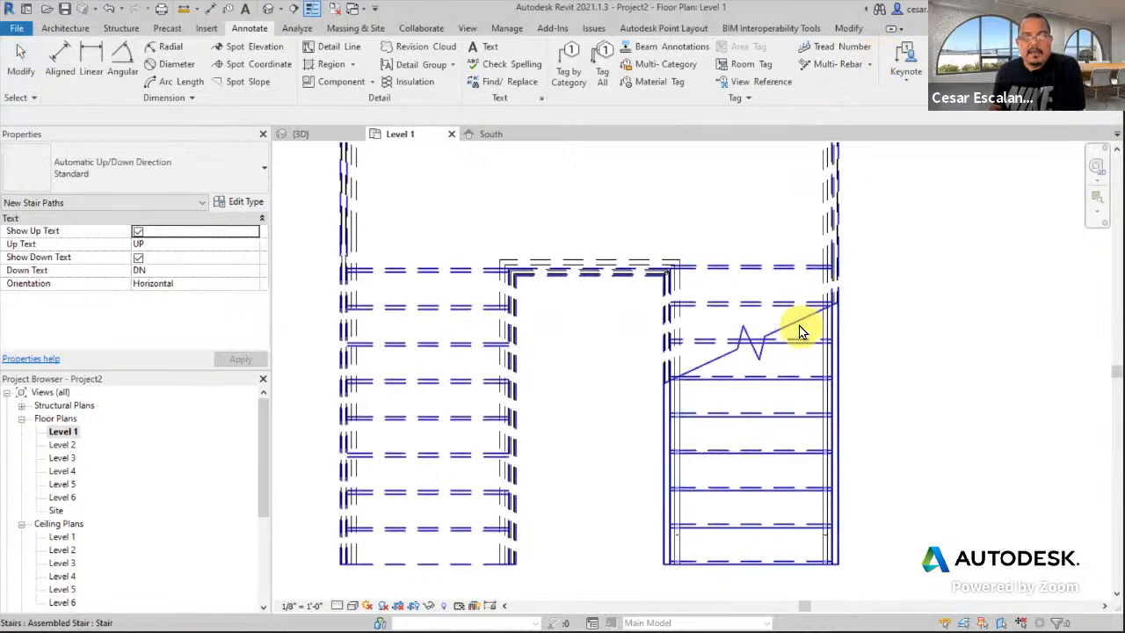
{"action": "left_click", "coordinate": [800, 333]}
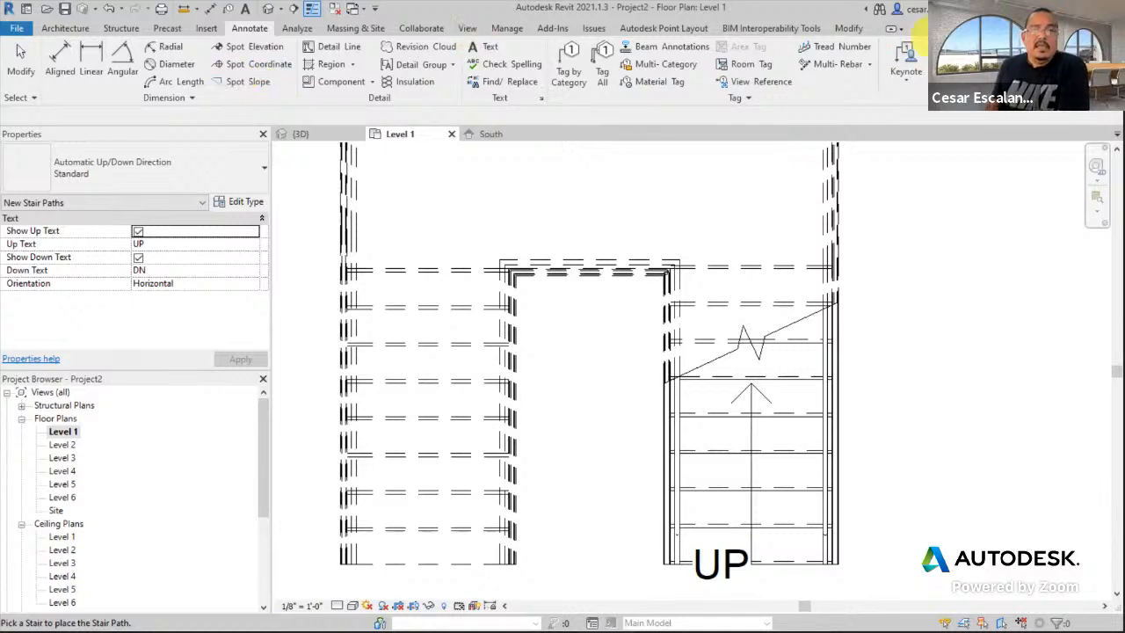
- Add tread numbers: risers 1–9 on the right run and 10–18 on the left run
{"action": "left_click", "coordinate": [850, 51]}
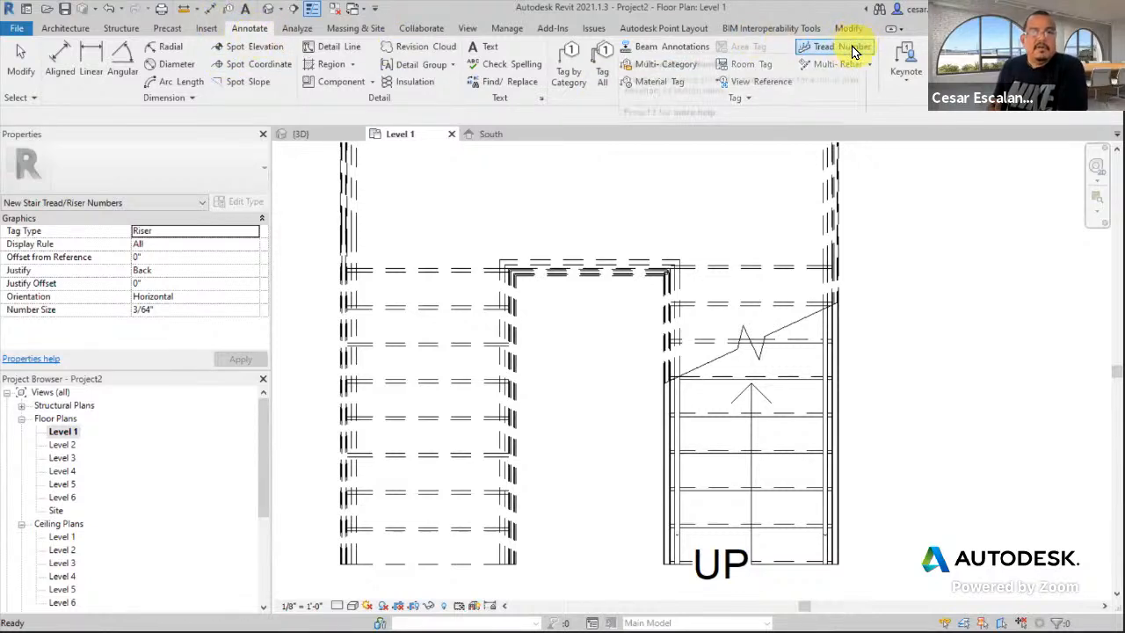
{"action": "left_click", "coordinate": [792, 542]}
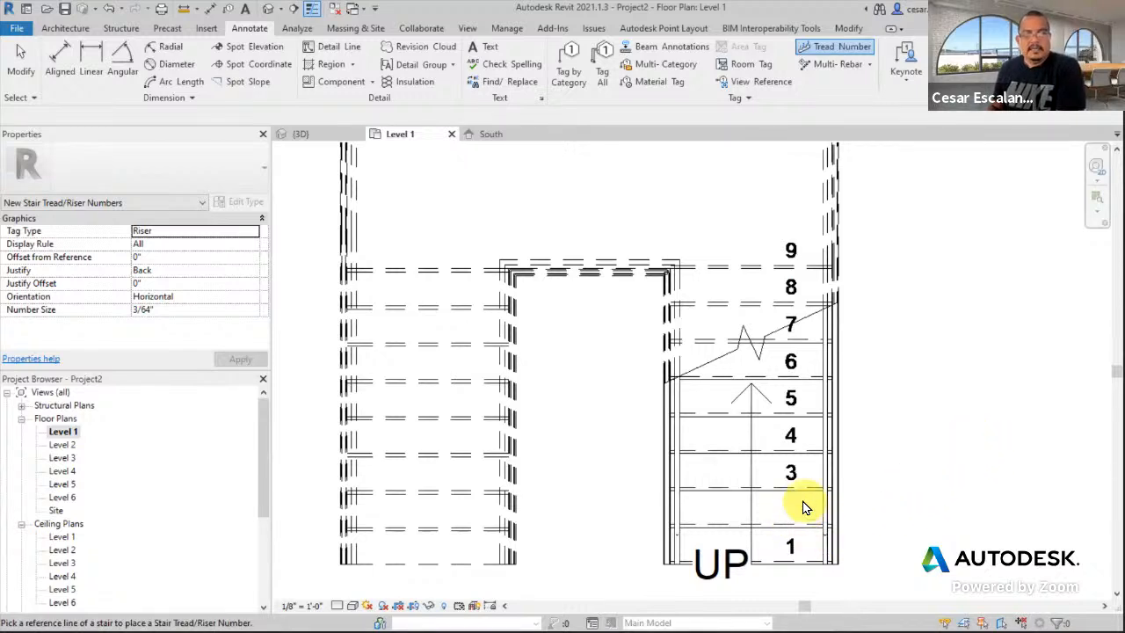
{"action": "scroll", "coordinate": [835, 386], "scroll_direction": "down", "scroll_amount": 2}
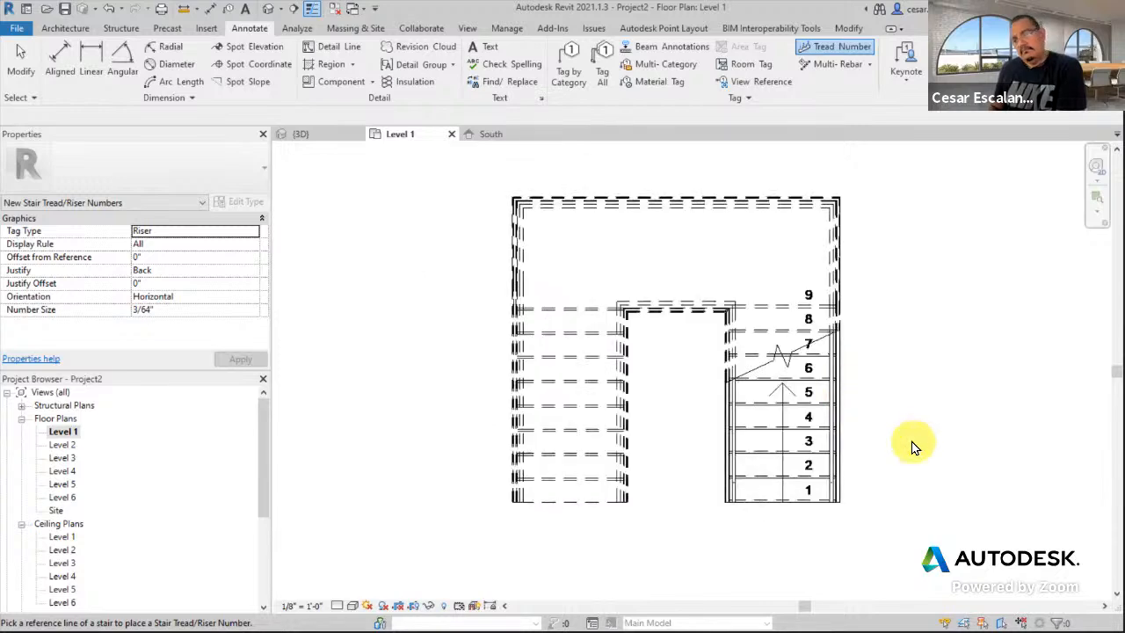
{"action": "scroll", "coordinate": [873, 519], "scroll_direction": "up", "scroll_amount": 2}
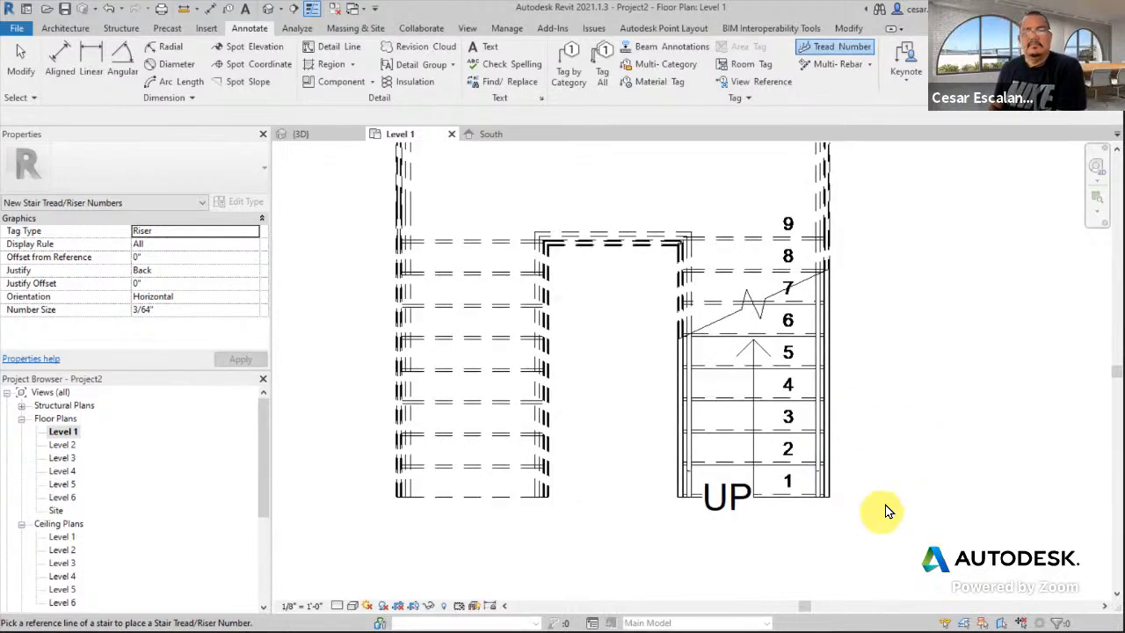
{"action": "left_click", "coordinate": [473, 401]}
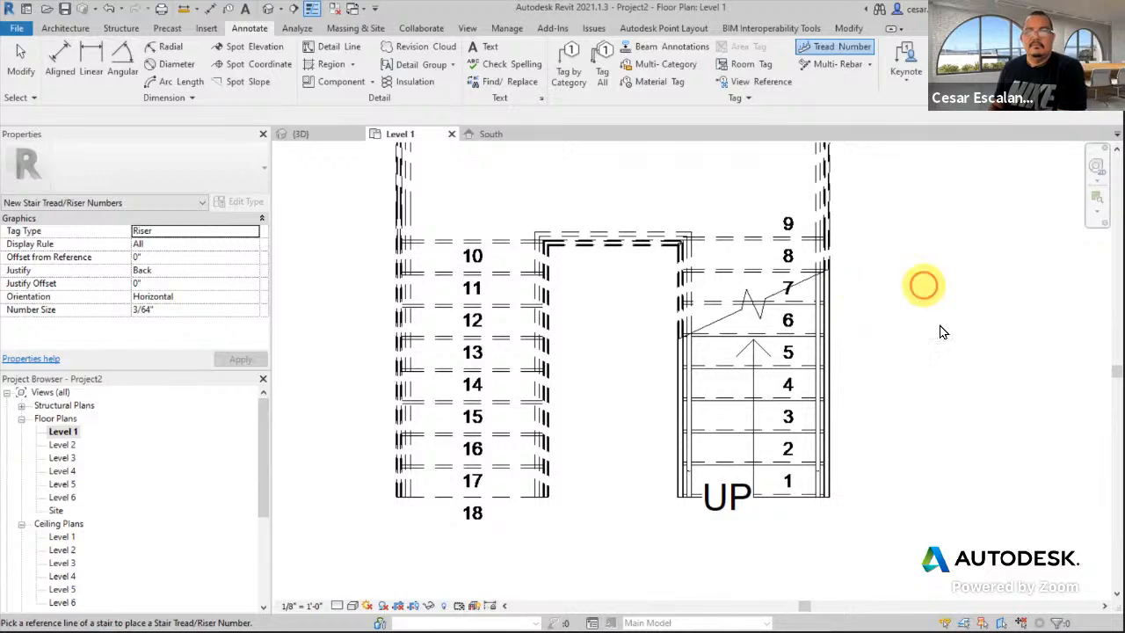
{"action": "scroll", "coordinate": [942, 390], "scroll_direction": "down", "scroll_amount": 3}
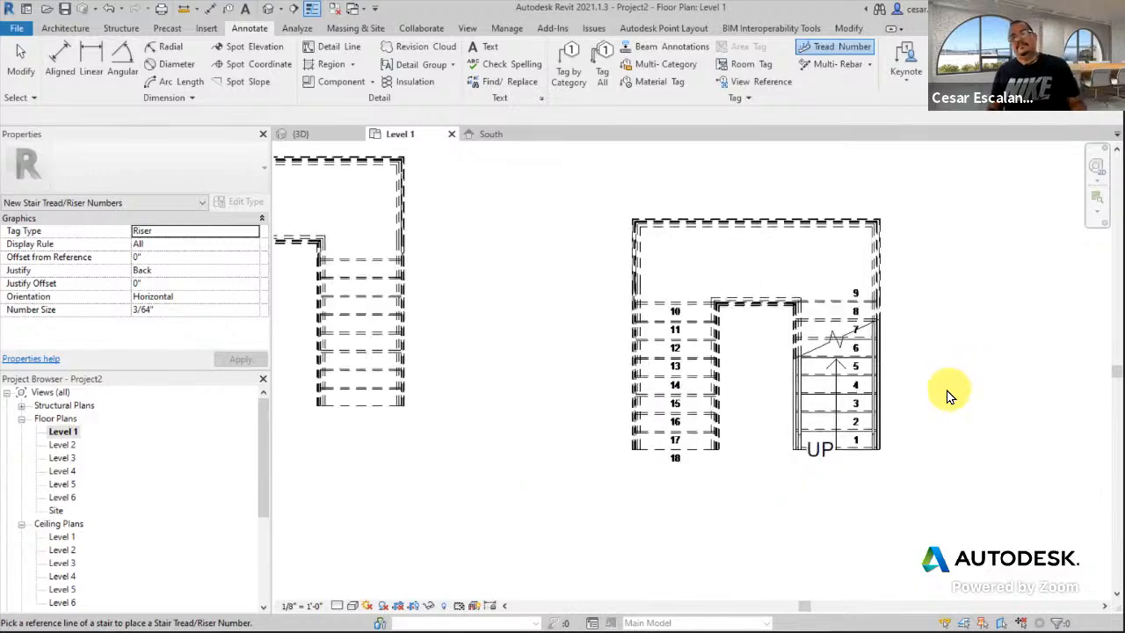
- End tread numbering and pan across the Level 1 plan to survey the neighbouring stairs
{"action": "key", "text": "Escape"}
{"action": "key", "text": "Escape"}
{"action": "scroll", "coordinate": [939, 395], "scroll_direction": "down", "scroll_amount": 4}
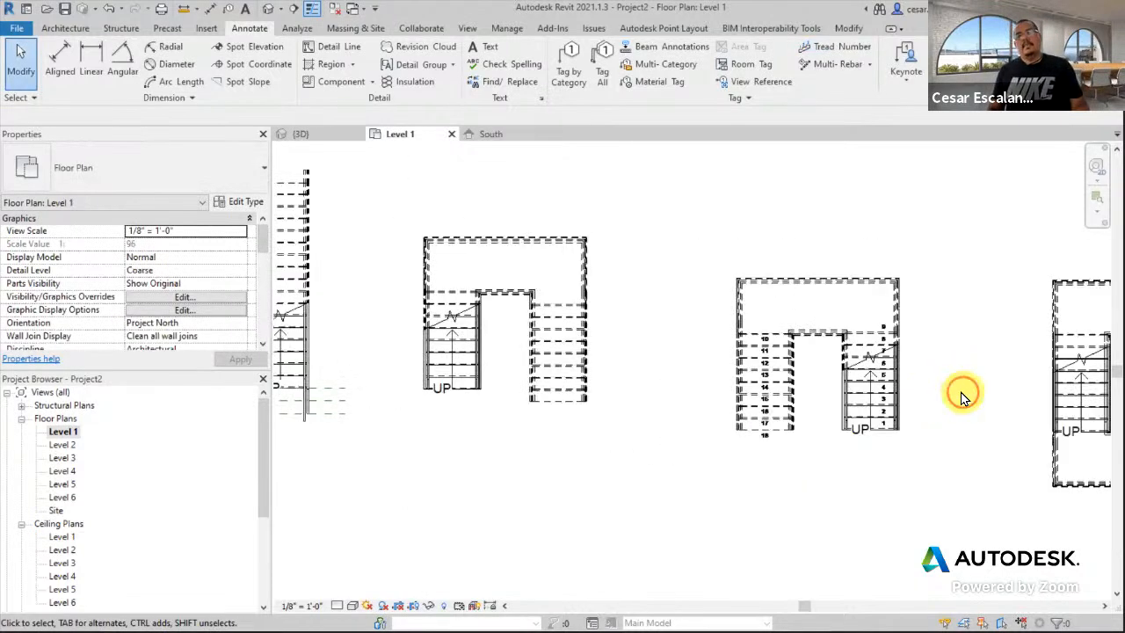
{"action": "middle_click_drag", "start_coordinate": [962, 396], "coordinate": [824, 405]}
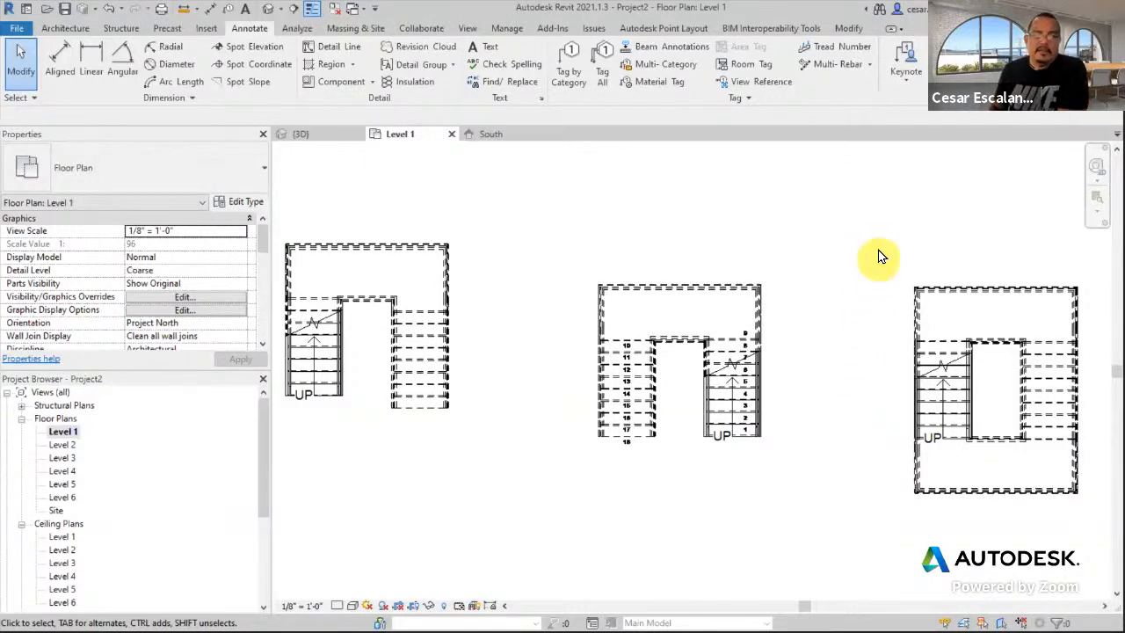
{"action": "middle_click_drag", "start_coordinate": [882, 253], "coordinate": [617, 251]}
{"action": "scroll", "coordinate": [620, 250], "scroll_direction": "down", "scroll_amount": 4}
{"action": "scroll", "coordinate": [817, 421], "scroll_direction": "up", "scroll_amount": 3}
{"action": "middle_click_drag", "start_coordinate": [803, 385], "coordinate": [881, 465]}
{"action": "scroll", "coordinate": [884, 462], "scroll_direction": "down", "scroll_amount": 5}
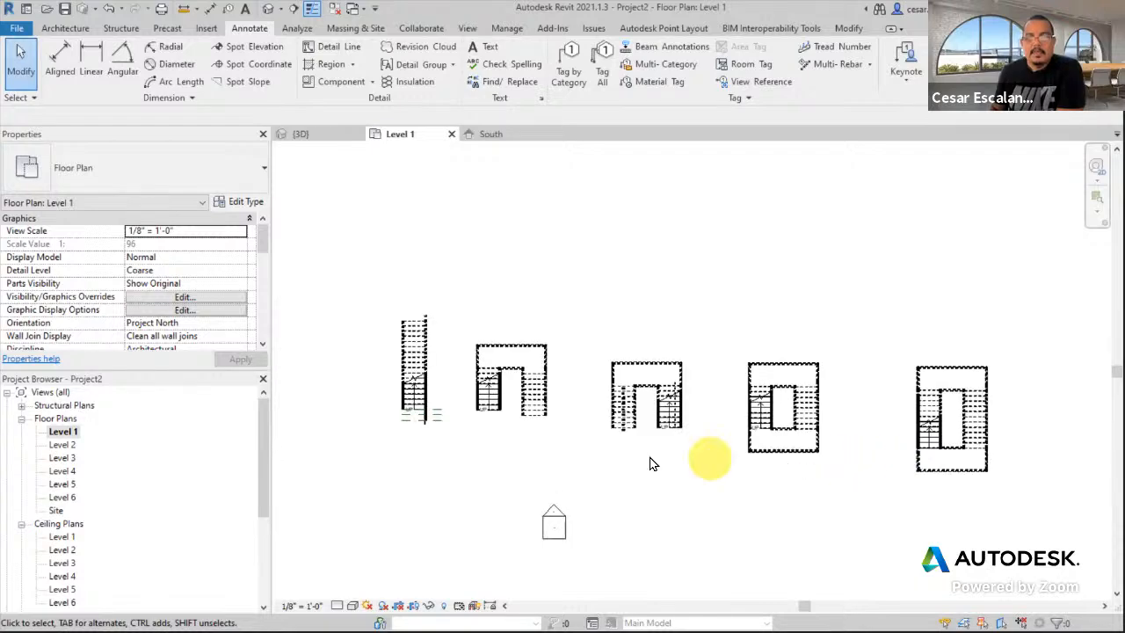
{"action": "scroll", "coordinate": [468, 442], "scroll_direction": "up", "scroll_amount": 3}
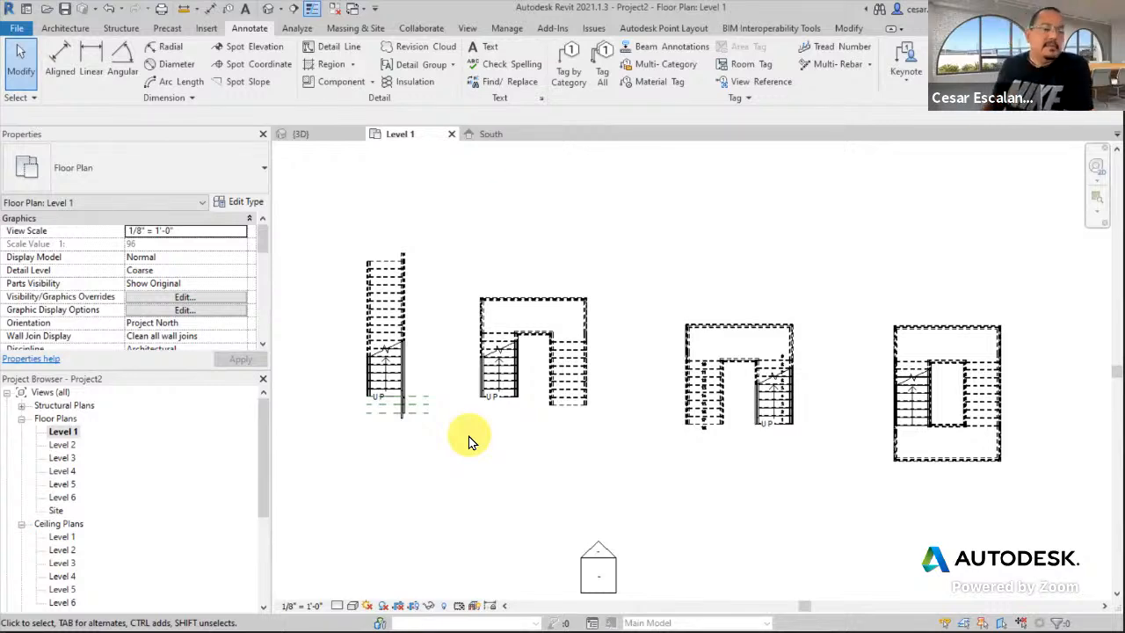
- Pan and zoom to frame the U-shaped stair beside the spiral stair
{"action": "scroll", "coordinate": [790, 449], "scroll_direction": "down", "scroll_amount": 1}
{"action": "middle_click_drag", "start_coordinate": [831, 473], "coordinate": [578, 461]}
{"action": "scroll", "coordinate": [589, 454], "scroll_direction": "down", "scroll_amount": 1}
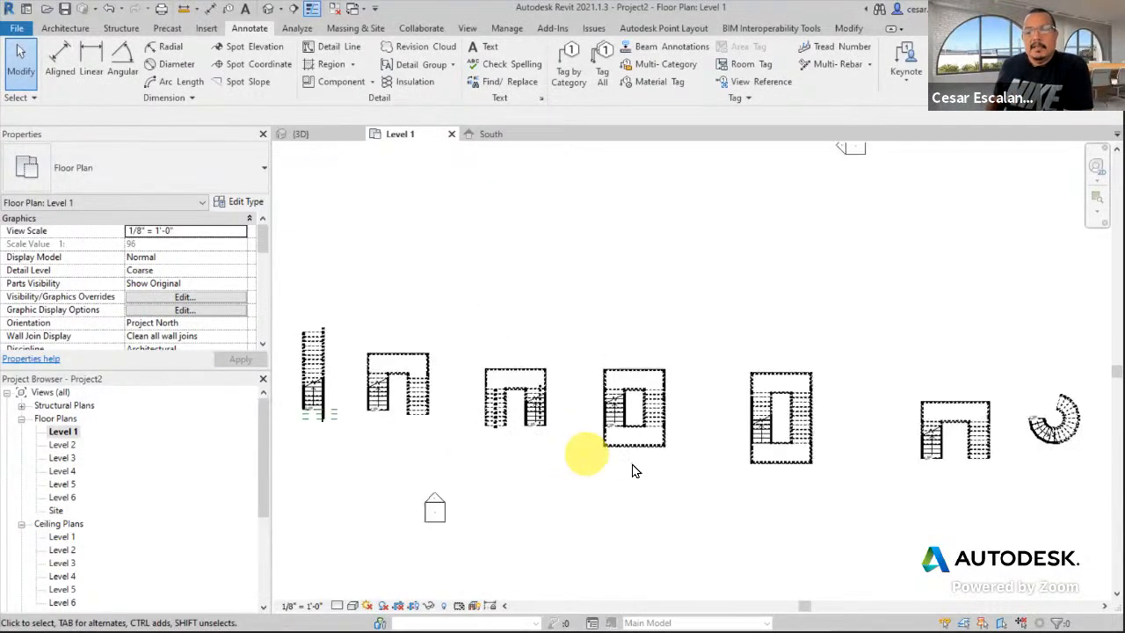
{"action": "middle_click_drag", "start_coordinate": [834, 498], "coordinate": [674, 484]}
{"action": "scroll", "coordinate": [785, 474], "scroll_direction": "up", "scroll_amount": 2}
{"action": "scroll", "coordinate": [785, 475], "scroll_direction": "up", "scroll_amount": 1}
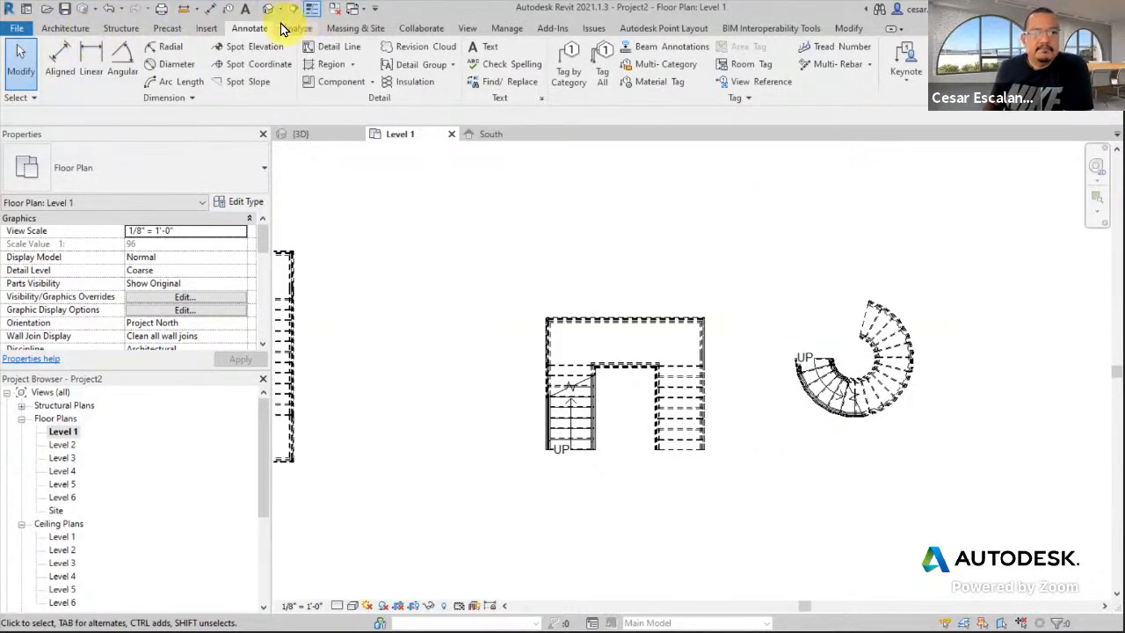
{"action": "scroll", "coordinate": [726, 269], "scroll_direction": "down", "scroll_amount": 3}
{"action": "middle_click_drag", "start_coordinate": [747, 231], "coordinate": [864, 314]}
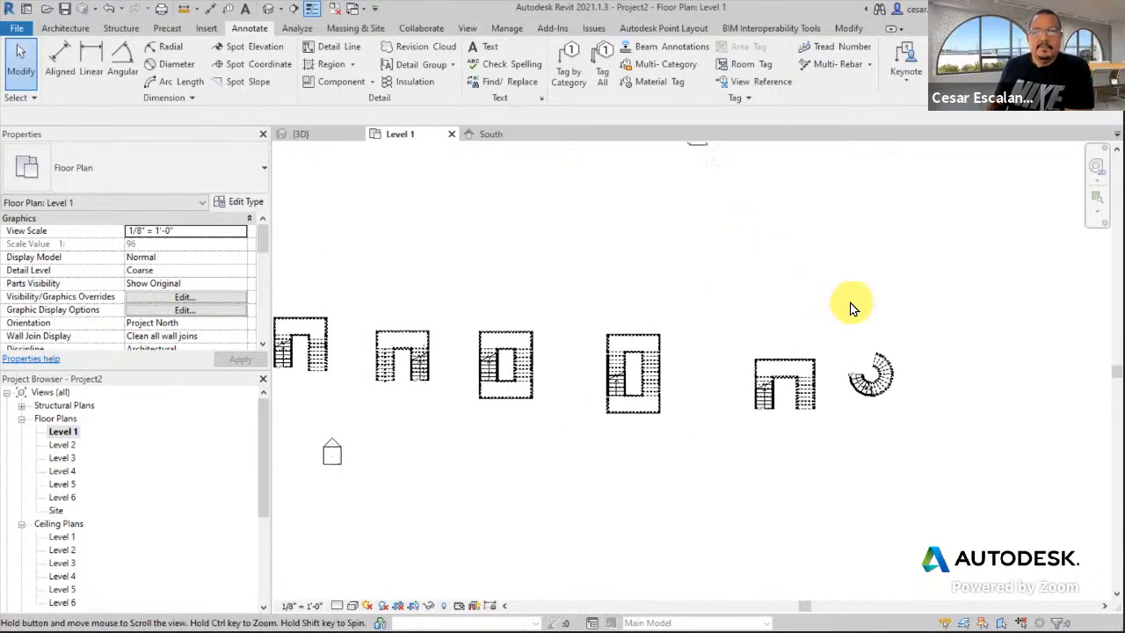
{"action": "scroll", "coordinate": [795, 378], "scroll_direction": "up", "scroll_amount": 5}
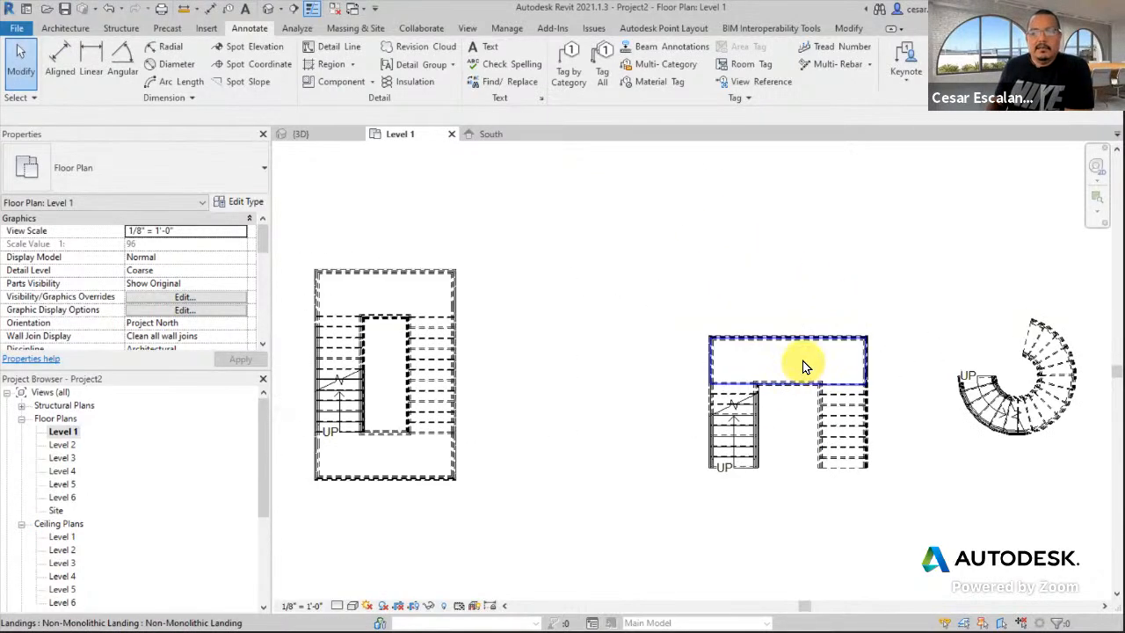
- Select and deselect the U-shaped stair's landing to inspect it
{"action": "left_click", "coordinate": [803, 365]}
{"action": "left_click", "coordinate": [431, 167]}
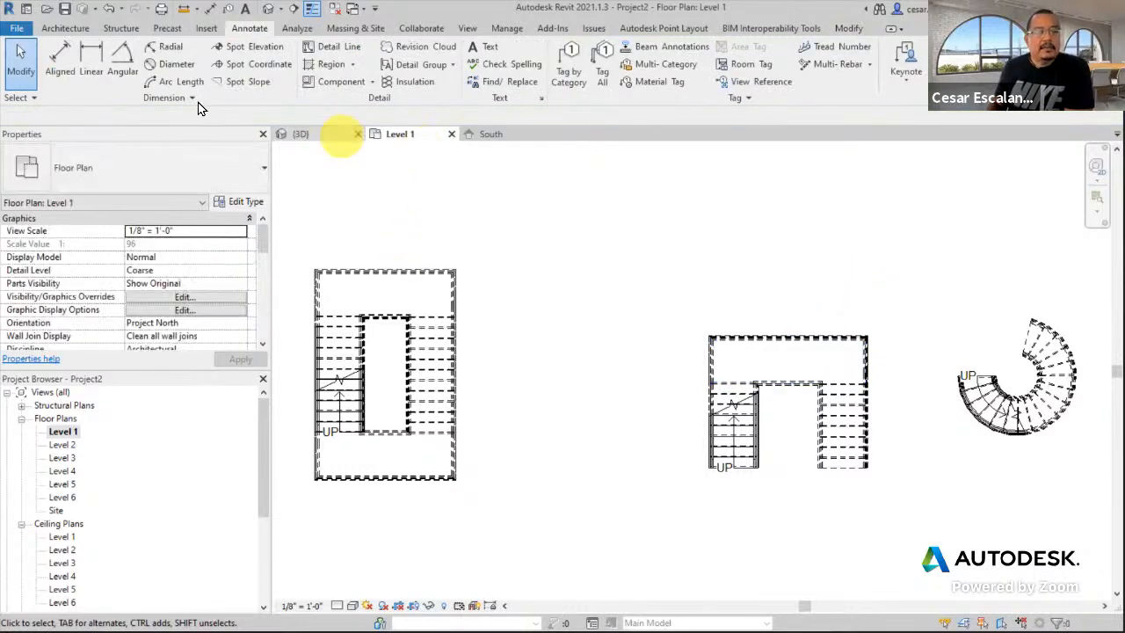
{"action": "left_click", "coordinate": [795, 361]}
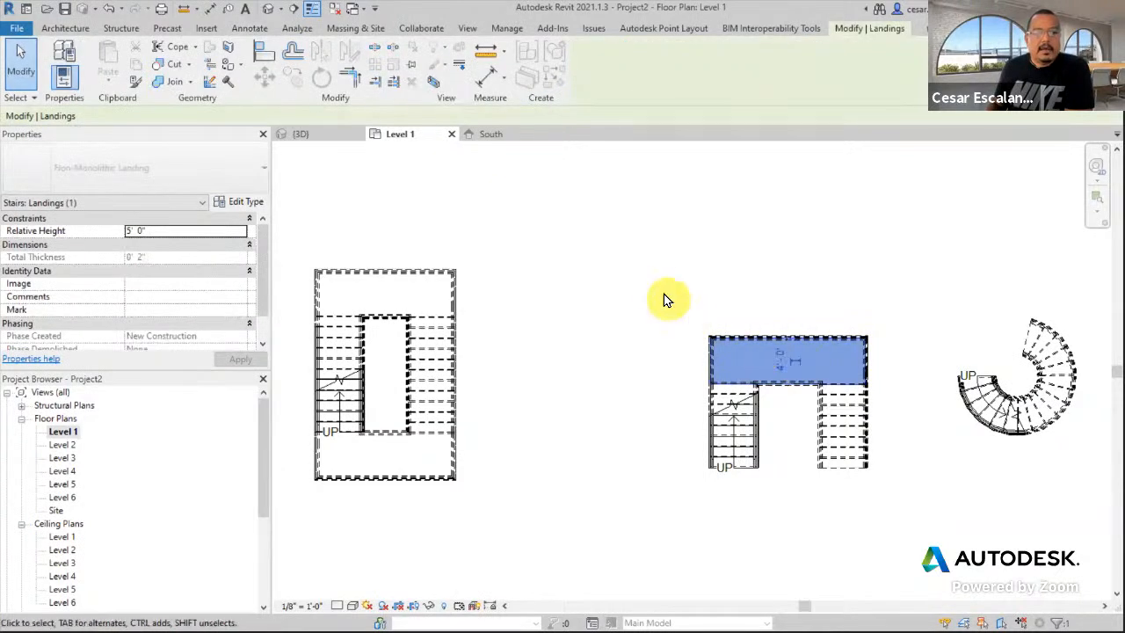
{"action": "left_click", "coordinate": [495, 217]}
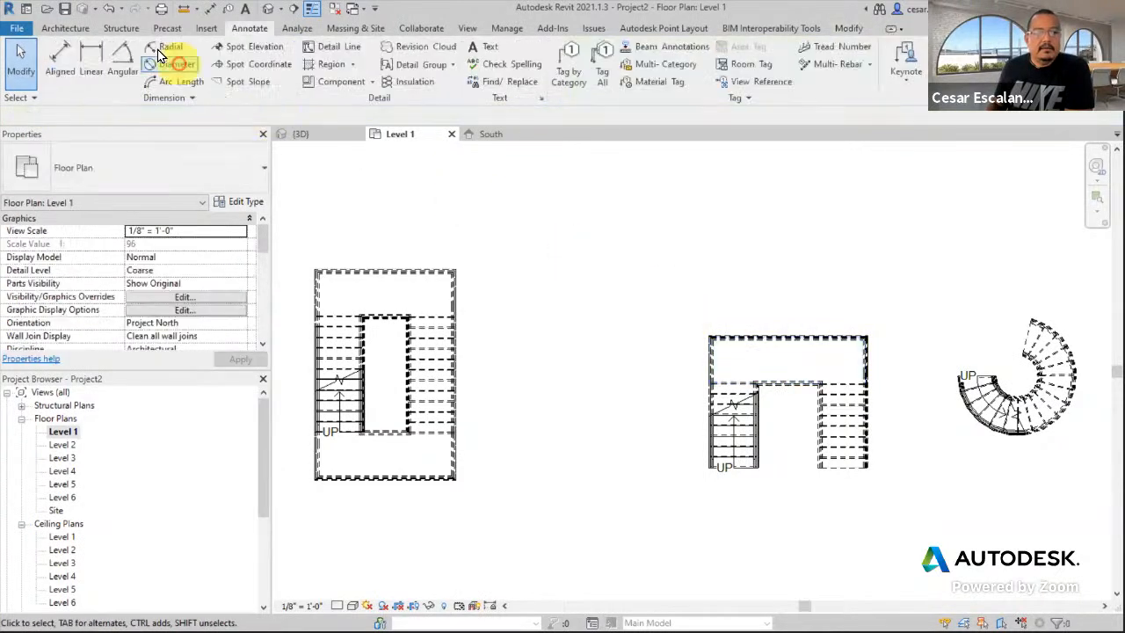
- Tag the right run vertically with 9R @ 0' - 6 21/32" and tag the Non-Monolithic Landing
{"action": "left_click", "coordinate": [579, 87]}
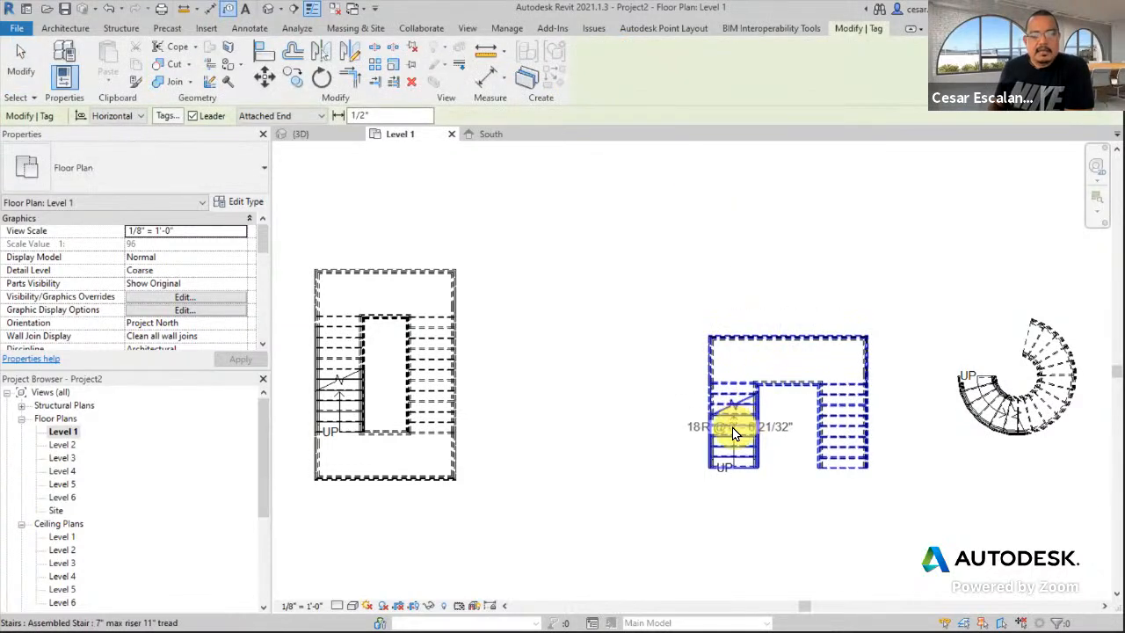
{"action": "scroll", "coordinate": [798, 447], "scroll_direction": "up", "scroll_amount": 2}
{"action": "key", "text": "Tab"}
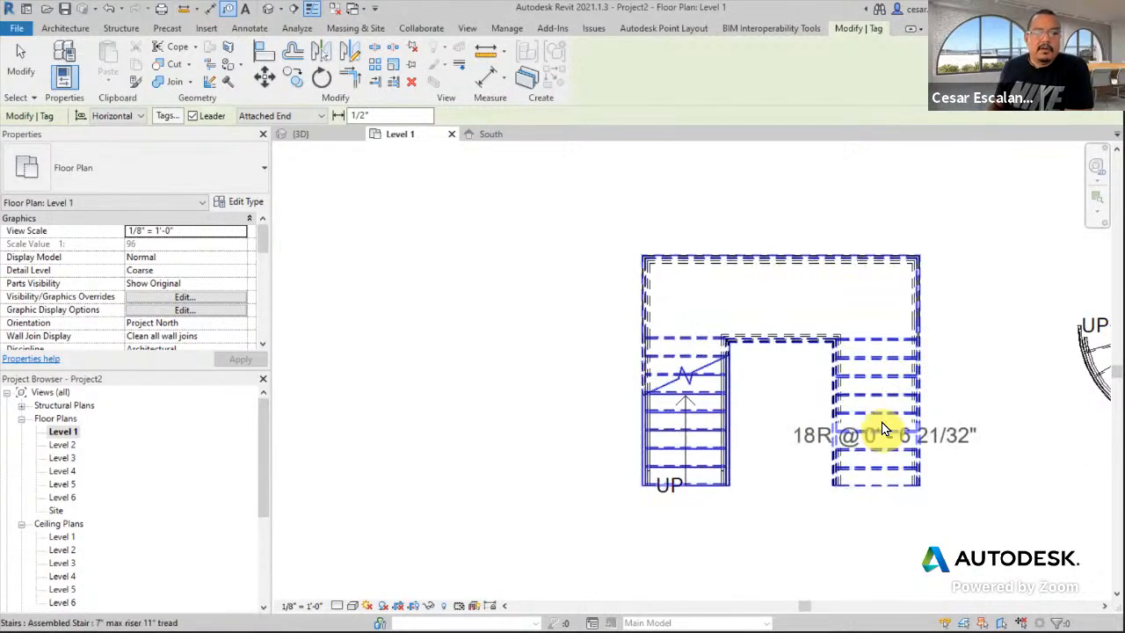
{"action": "middle_click_drag", "start_coordinate": [969, 418], "coordinate": [821, 429]}
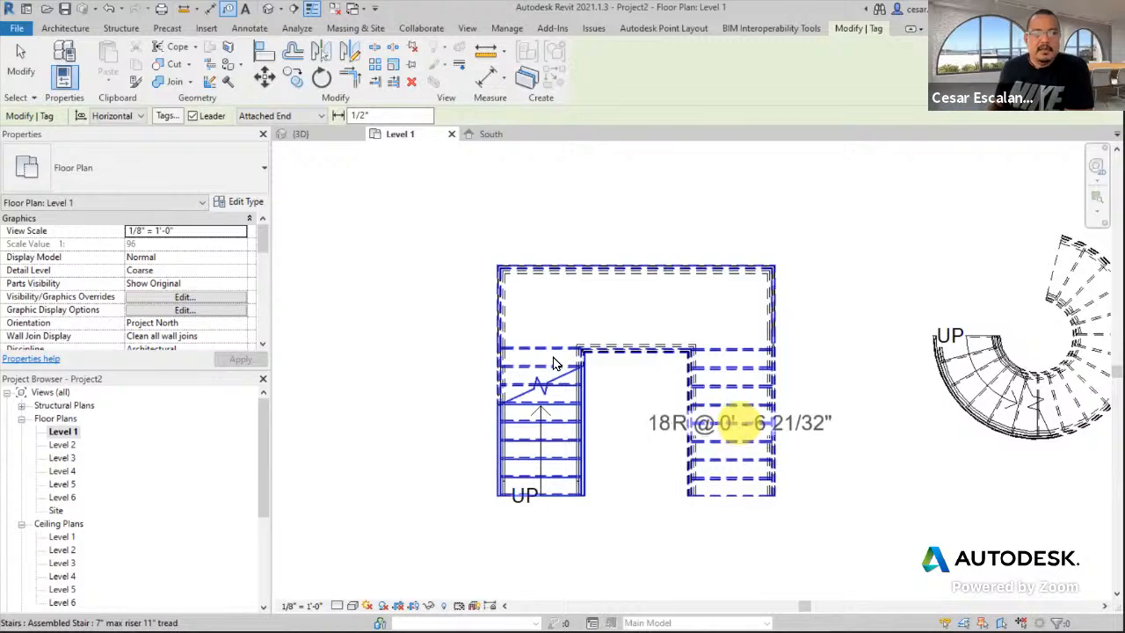
{"action": "left_click", "coordinate": [125, 139]}
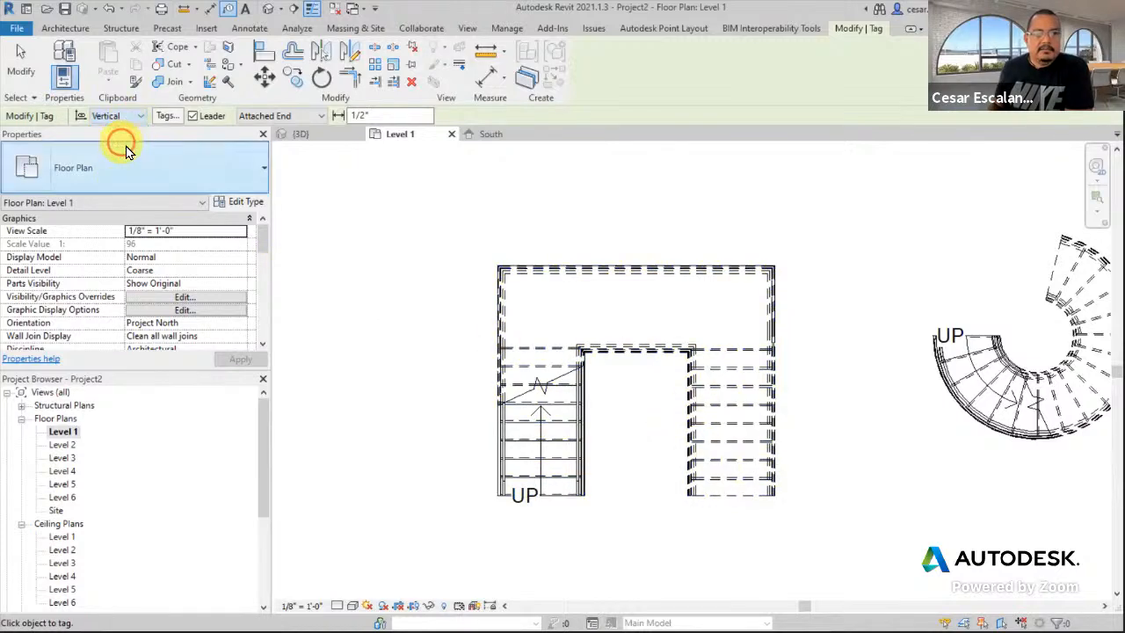
{"action": "left_click", "coordinate": [748, 466]}
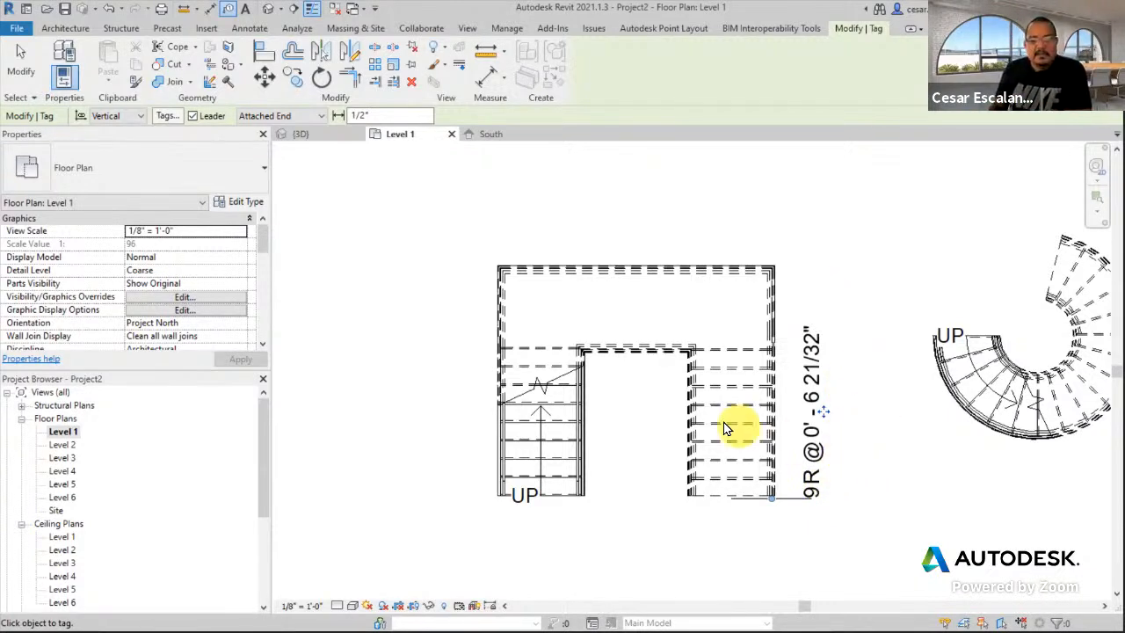
{"action": "left_click", "coordinate": [743, 295]}
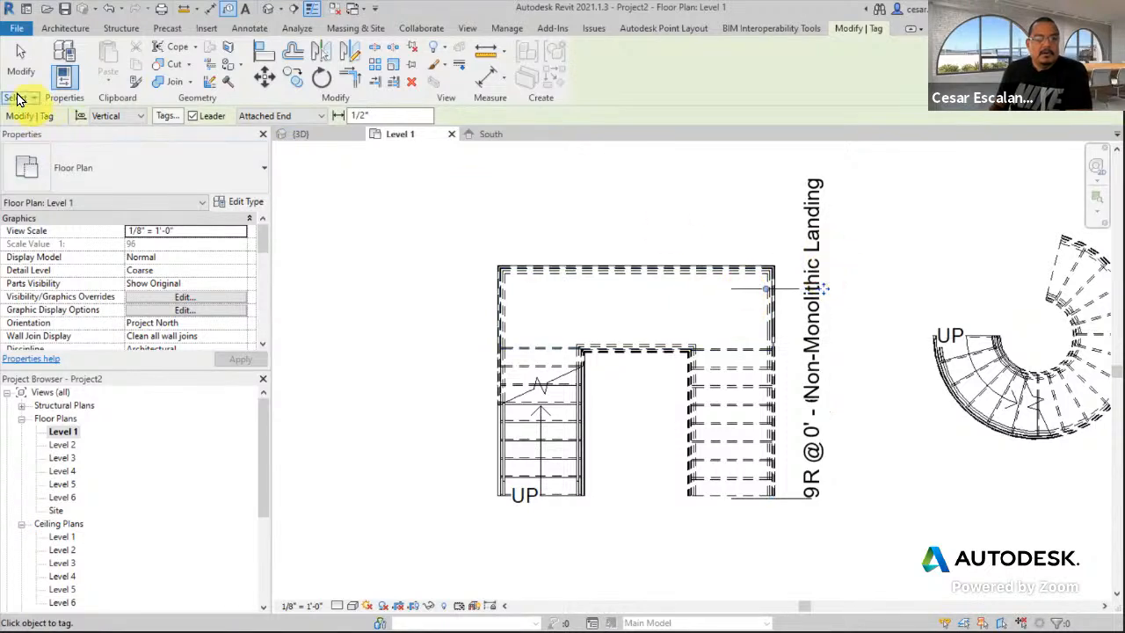
- Delete the landing tag and the vertical 9R run tag
{"action": "key", "text": "Escape"}
{"action": "left_click", "coordinate": [816, 306]}
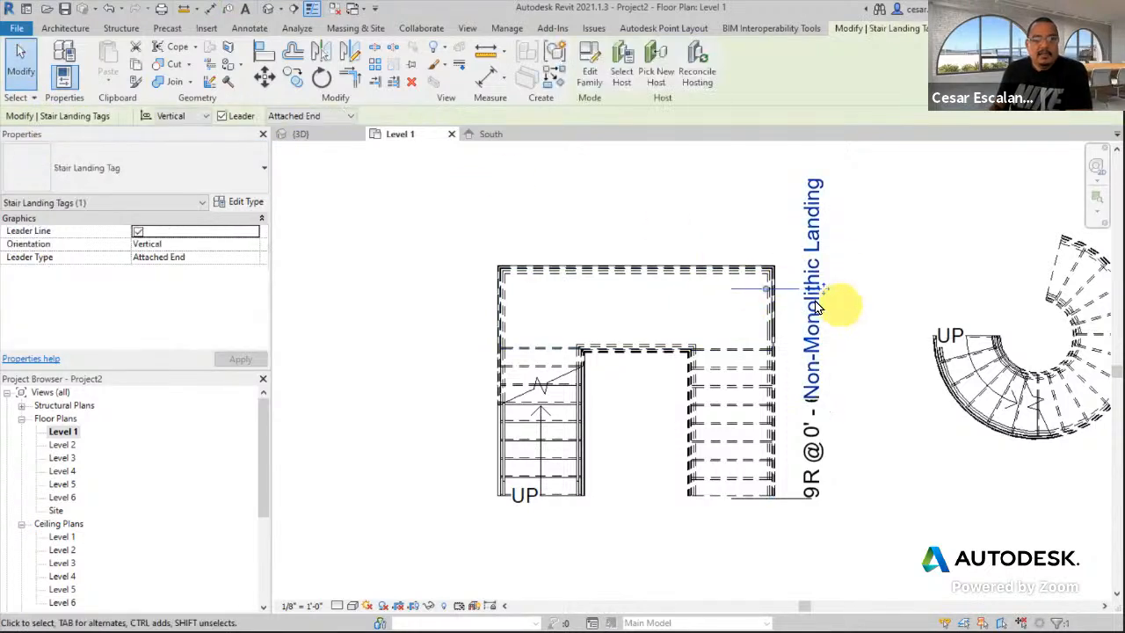
{"action": "left_click", "coordinate": [752, 316]}
{"action": "left_click", "coordinate": [879, 330]}
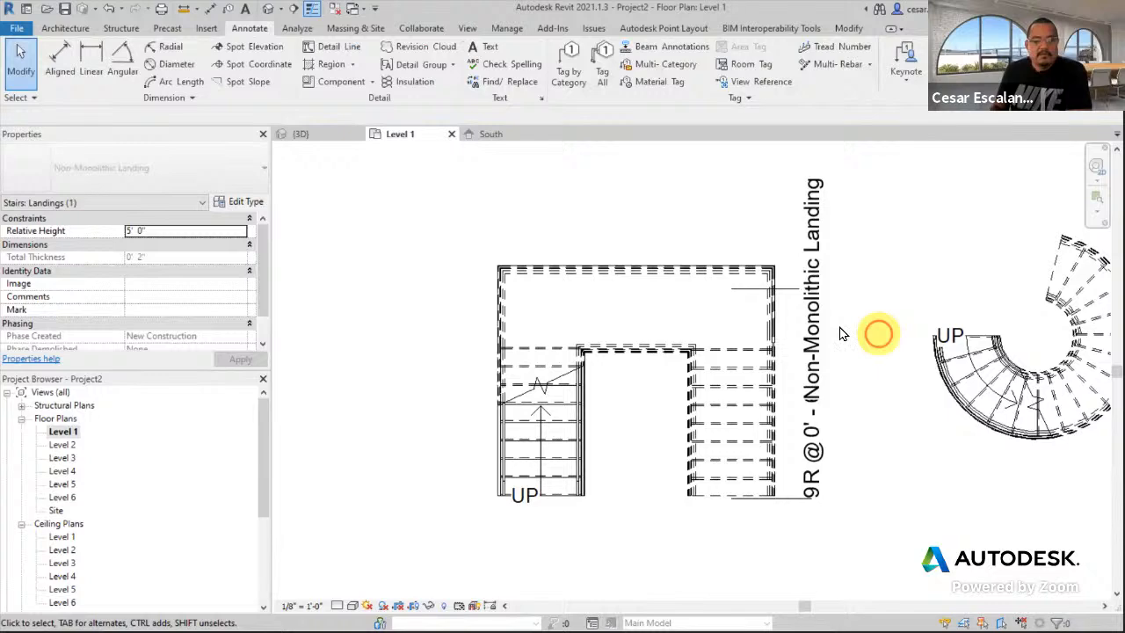
{"action": "left_click", "coordinate": [800, 297]}
{"action": "key", "text": "Delete"}
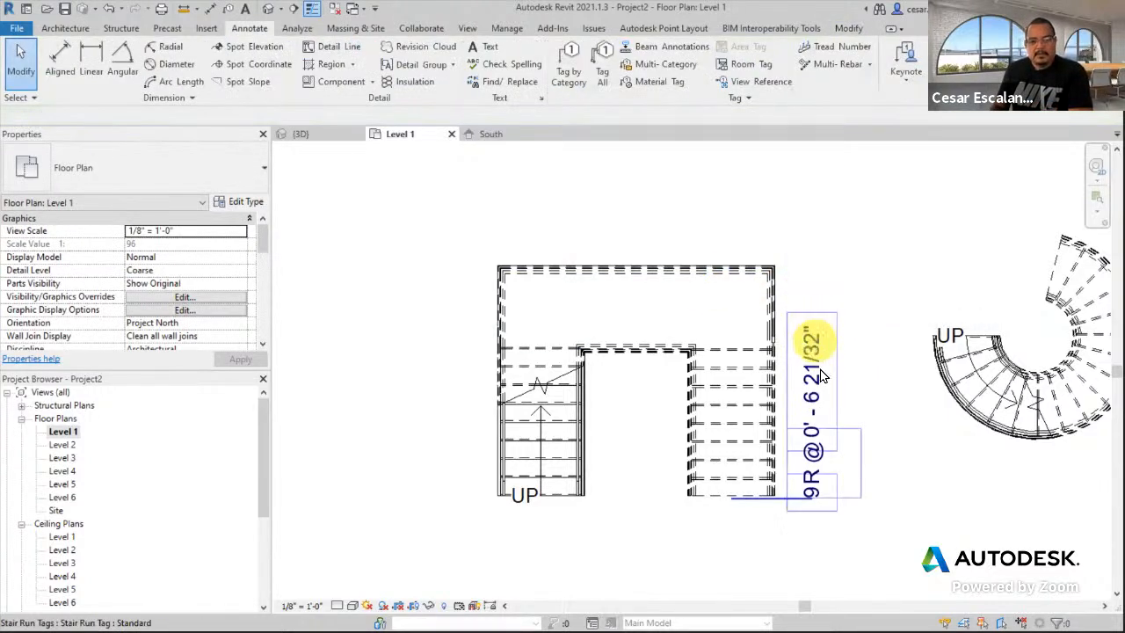
{"action": "left_click", "coordinate": [822, 398]}
{"action": "key", "text": "Delete"}
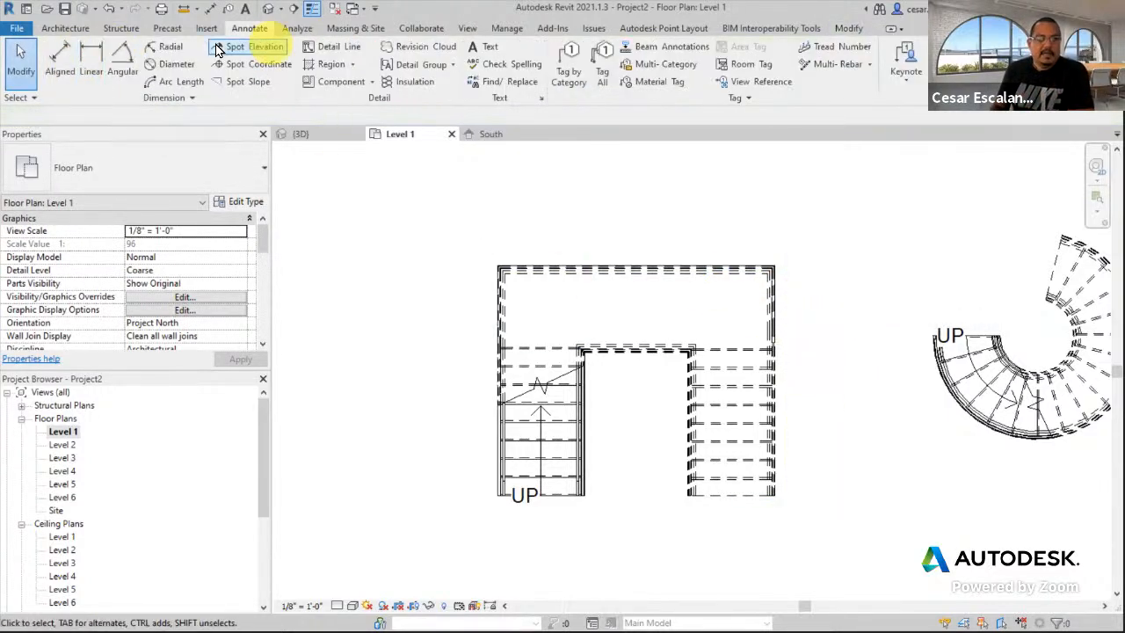
- Tag the whole stair by category with its 18R riser tag and move it beside the stair
{"action": "left_click", "coordinate": [564, 63]}
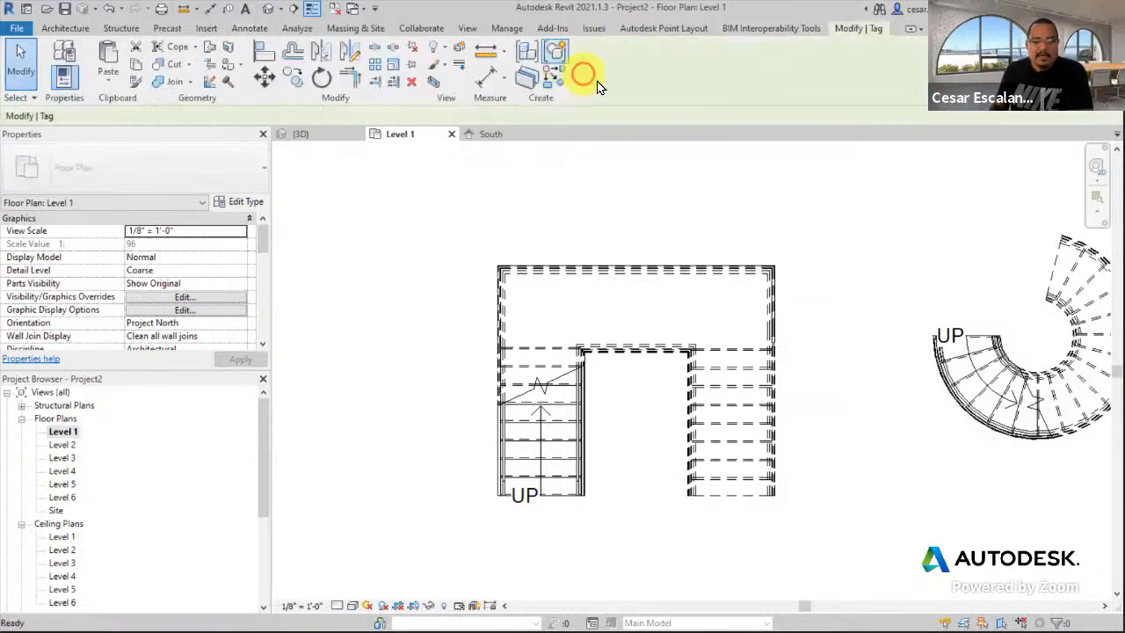
{"action": "left_click", "coordinate": [735, 379]}
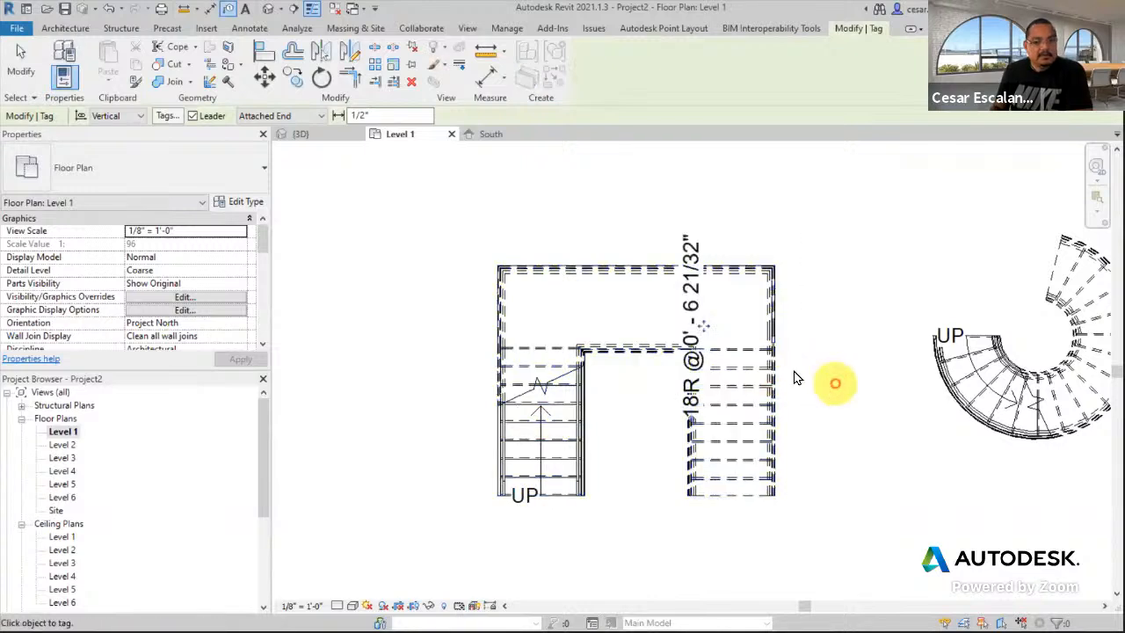
{"action": "left_click", "coordinate": [30, 58]}
{"action": "left_click", "coordinate": [710, 322]}
{"action": "mouse_move", "coordinate": [711, 322]}
{"action": "left_mouse_down"}
{"action": "mouse_move", "coordinate": [826, 376]}
{"action": "mouse_move", "coordinate": [829, 402]}
{"action": "left_mouse_up"}
{"action": "left_click", "coordinate": [844, 533]}
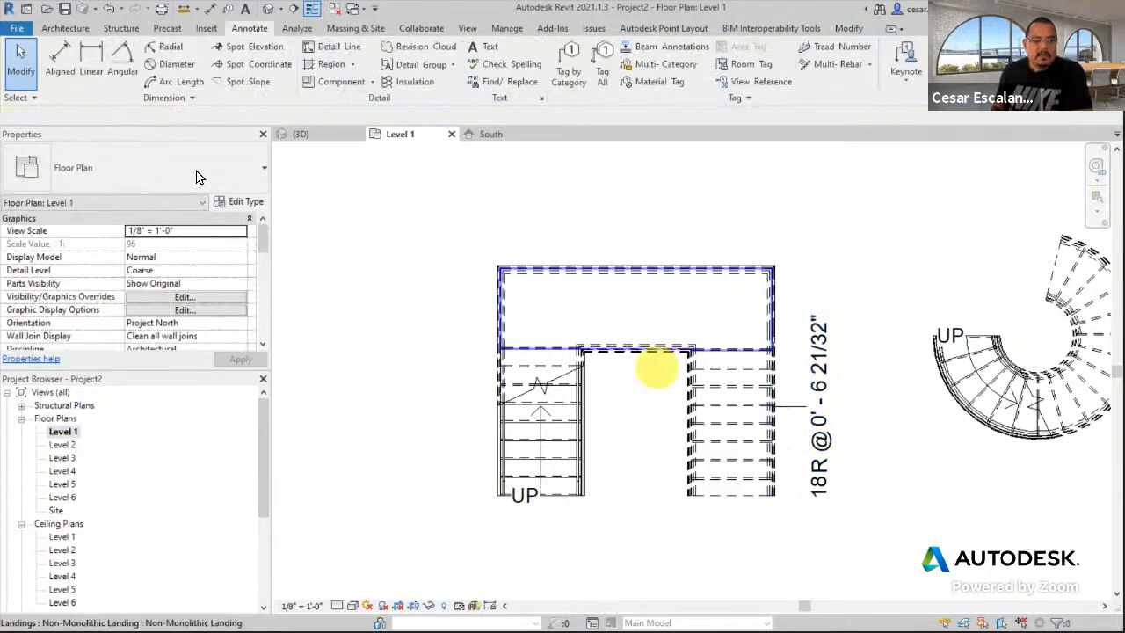
- Set the 18R @ 0' - 6 21/32" tag to Horizontal and place it below the stair
{"action": "left_click", "coordinate": [791, 364]}
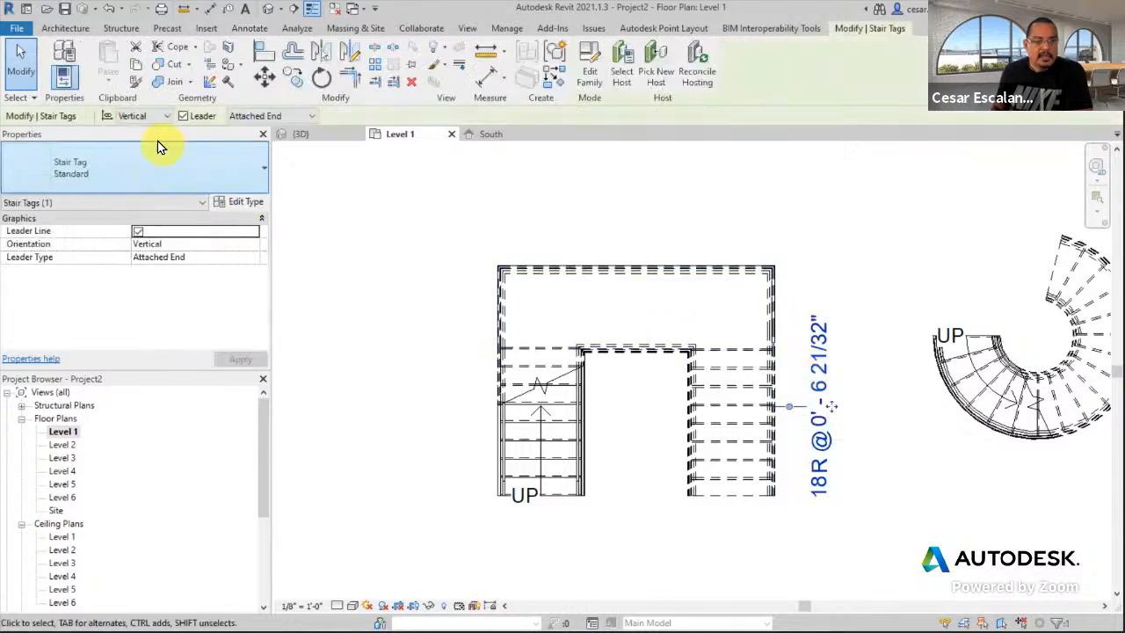
{"action": "left_click", "coordinate": [162, 116]}
{"action": "left_click", "coordinate": [153, 130]}
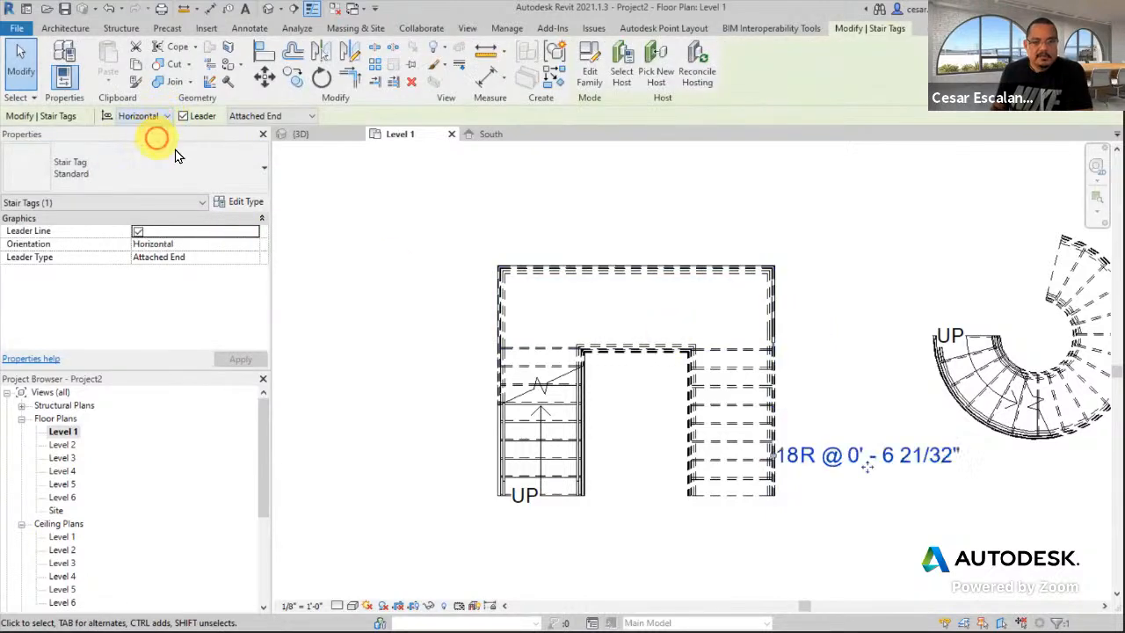
{"action": "mouse_move", "coordinate": [753, 559]}
{"action": "left_mouse_down"}
{"action": "mouse_move", "coordinate": [621, 556]}
{"action": "mouse_move", "coordinate": [641, 541]}
{"action": "left_mouse_up"}
{"action": "left_click", "coordinate": [822, 559]}
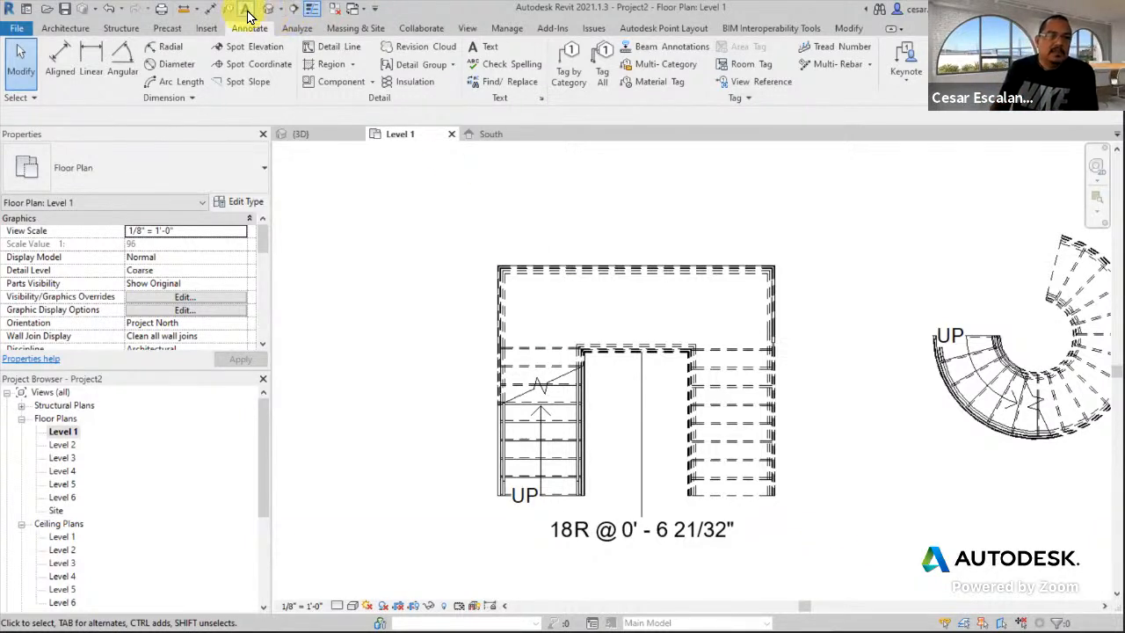
- Draw a vertical section line through the U-shaped stair and open the Section 1 view
{"action": "left_click", "coordinate": [296, 10]}
{"action": "left_click", "coordinate": [746, 479]}
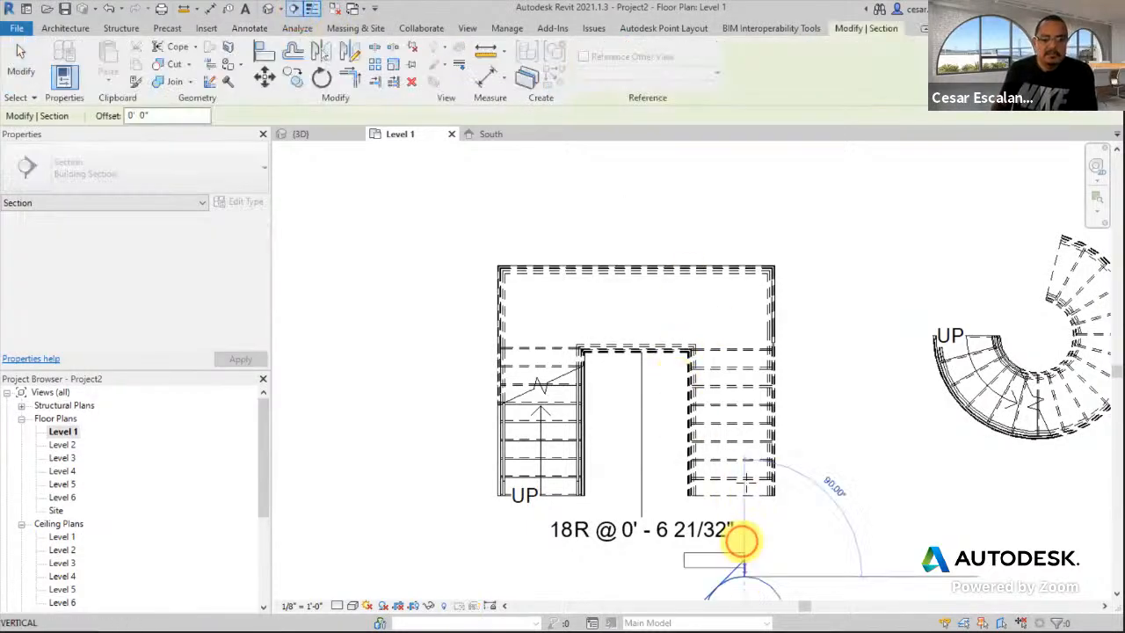
{"action": "left_click", "coordinate": [745, 188]}
{"action": "left_click", "coordinate": [27, 69]}
{"action": "scroll", "coordinate": [642, 262], "scroll_direction": "down", "scroll_amount": 2}
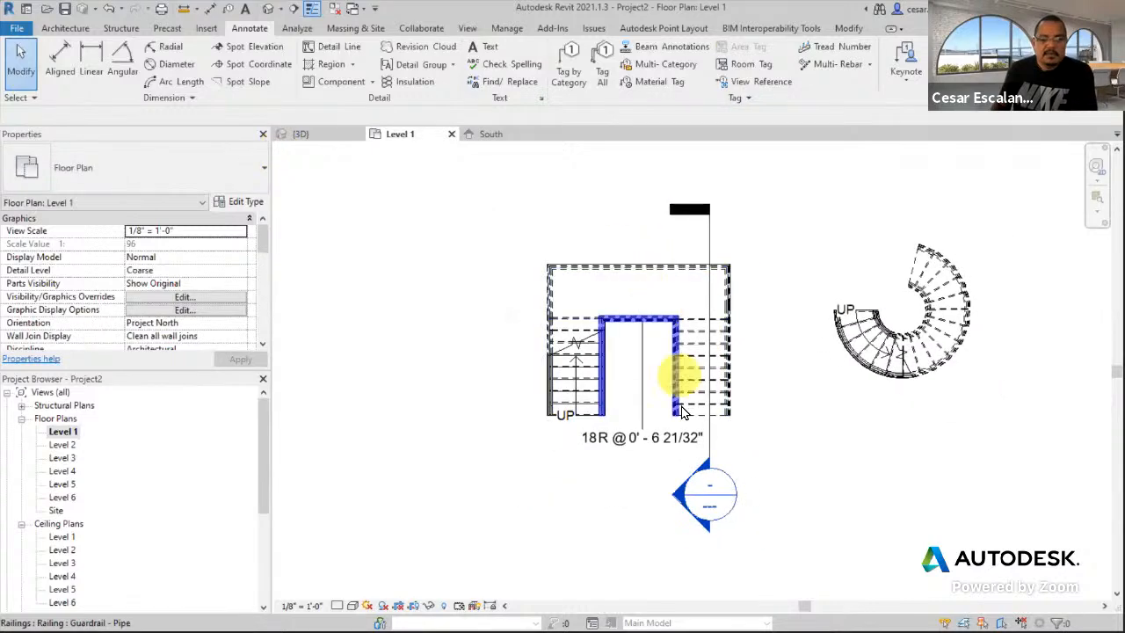
{"action": "double_click", "coordinate": [677, 498]}
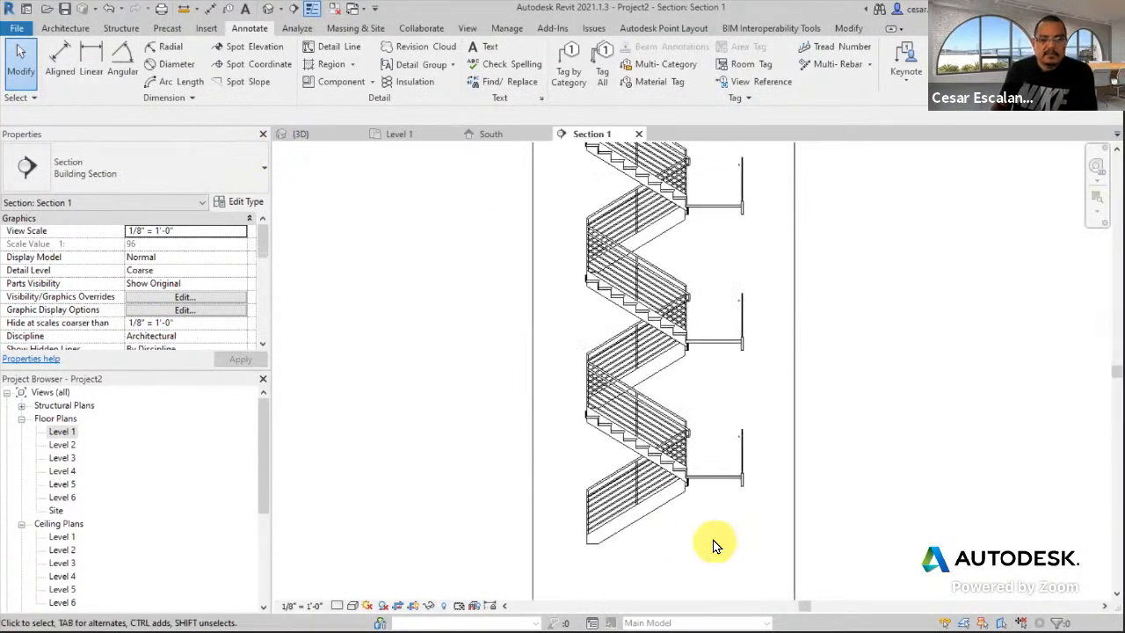
- Start Tag by Category in the Section 1 view
{"action": "left_click", "coordinate": [572, 70]}
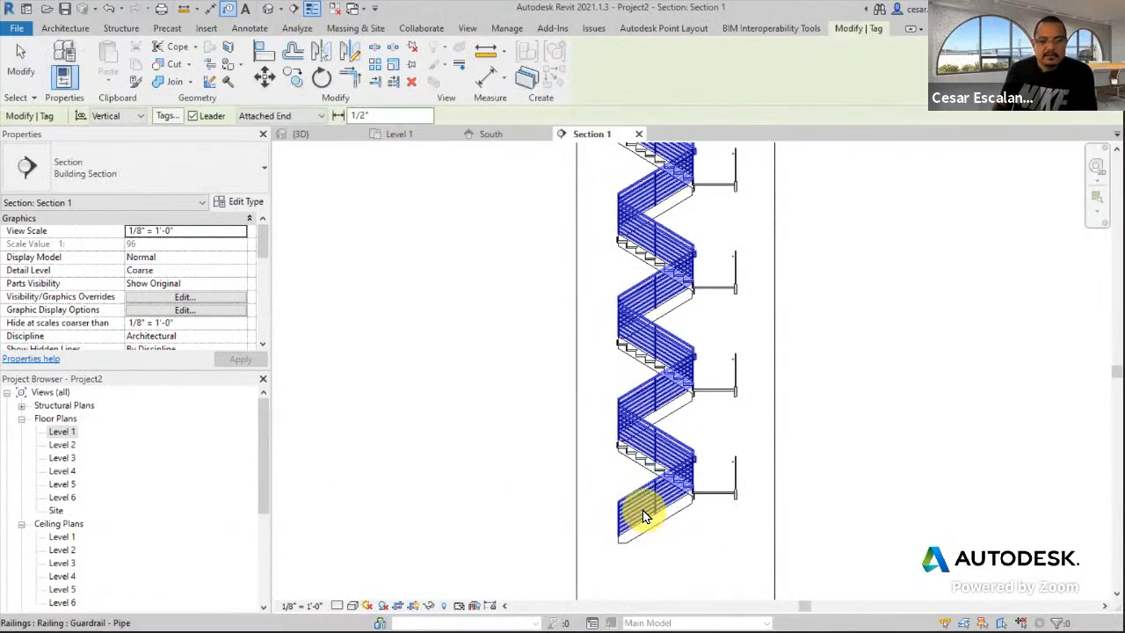
{"action": "scroll", "coordinate": [632, 516], "scroll_direction": "up", "scroll_amount": 2}
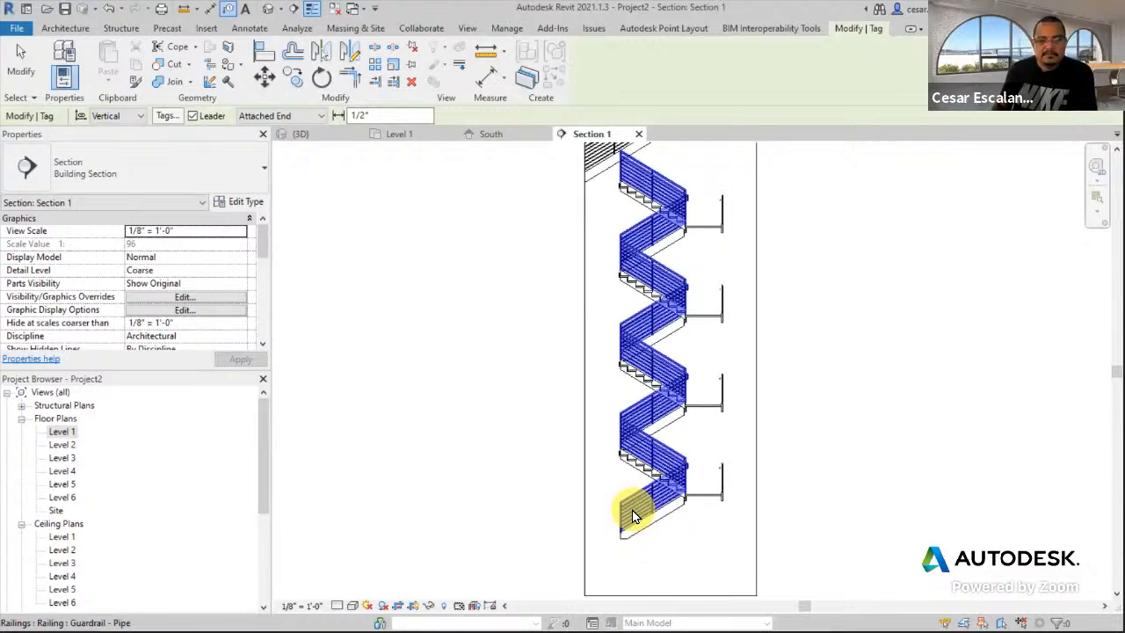
{"action": "scroll", "coordinate": [632, 516], "scroll_direction": "up", "scroll_amount": 1}
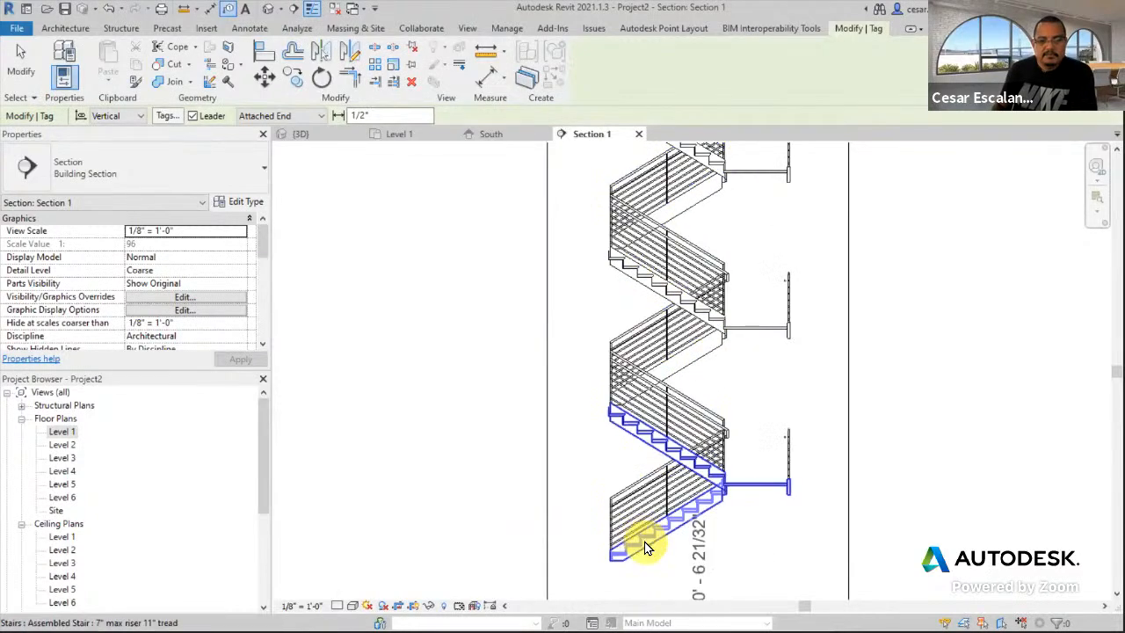
- Tag the stair in Section 1 with its 18R riser tag and move the tag beside the flights
{"action": "left_click", "coordinate": [645, 543]}
{"action": "middle_click_drag", "start_coordinate": [802, 343], "coordinate": [842, 252]}
{"action": "left_click_drag", "start_coordinate": [750, 501], "coordinate": [629, 389]}
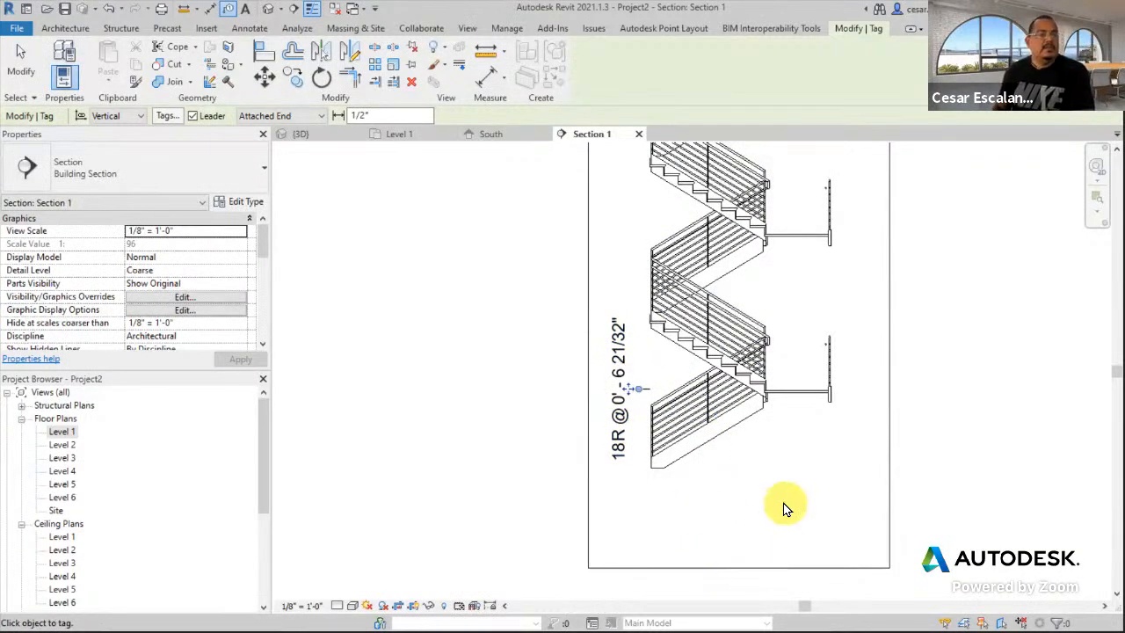
{"action": "mouse_move", "coordinate": [816, 461]}
{"action": "middle_mouse_down"}
{"action": "mouse_move", "coordinate": [803, 539]}
{"action": "mouse_move", "coordinate": [772, 475]}
{"action": "middle_mouse_up"}
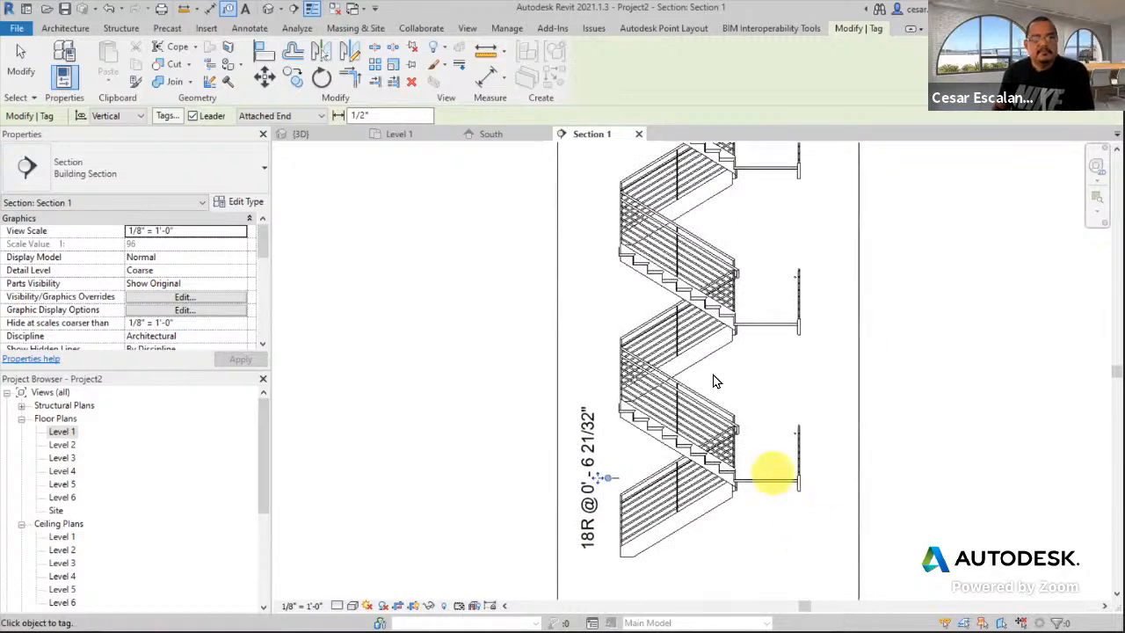
- Close the Section 1 view and cancel the tagging tool in the plan
{"action": "left_click", "coordinate": [637, 134]}
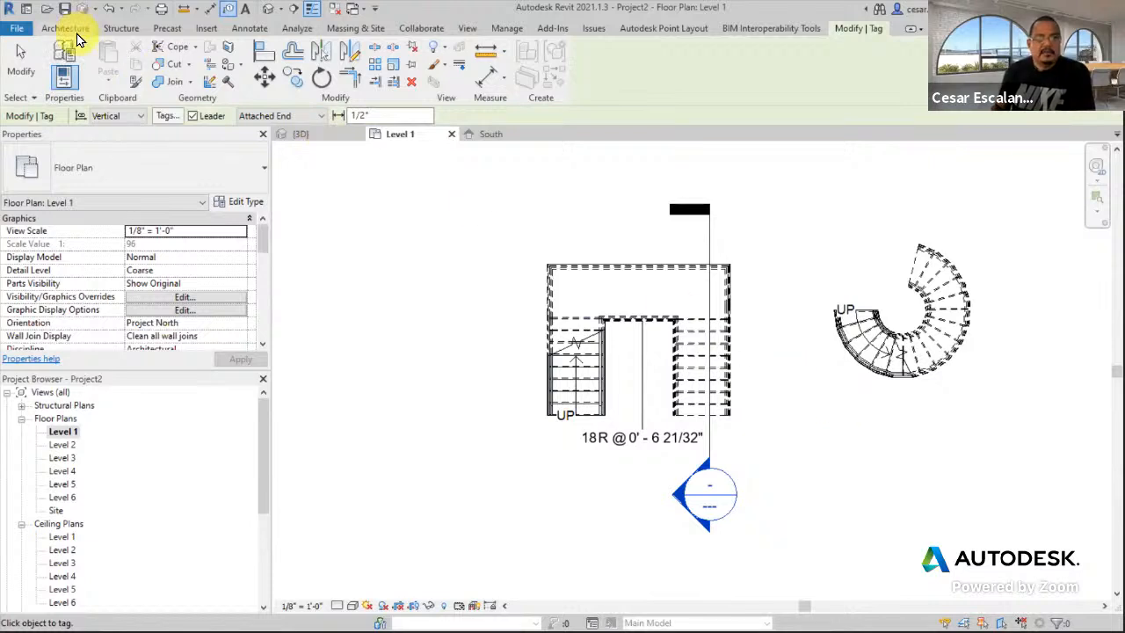
{"action": "left_click", "coordinate": [250, 30]}
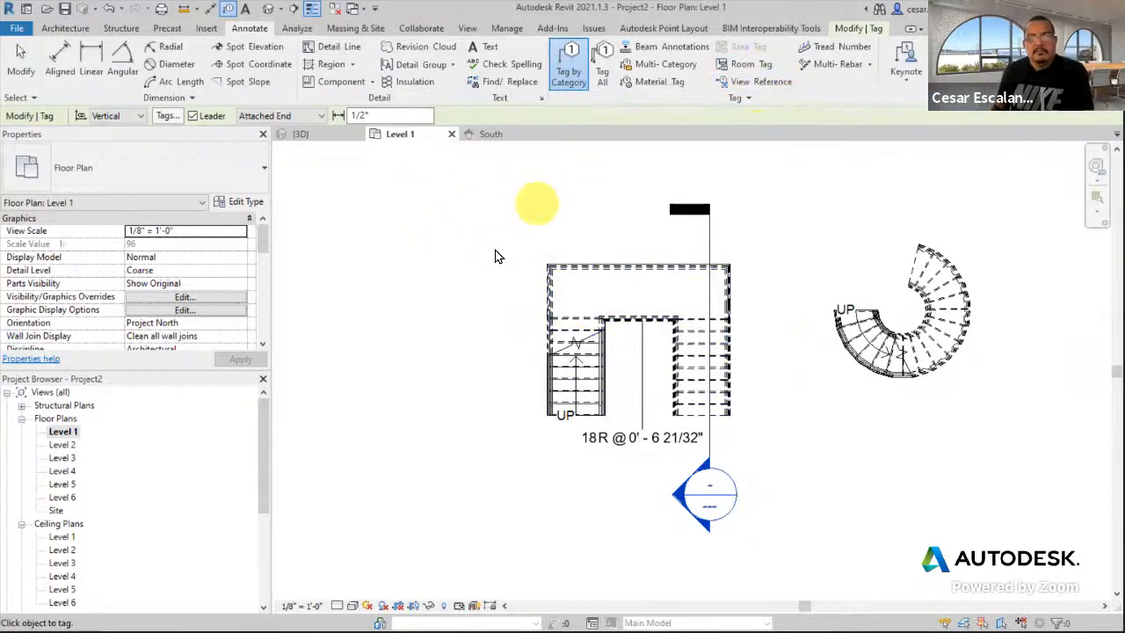
{"action": "key", "text": "Escape"}
- Reopen Section 1 from its section marker and zoom in on the stair
{"action": "double_click", "coordinate": [674, 492]}
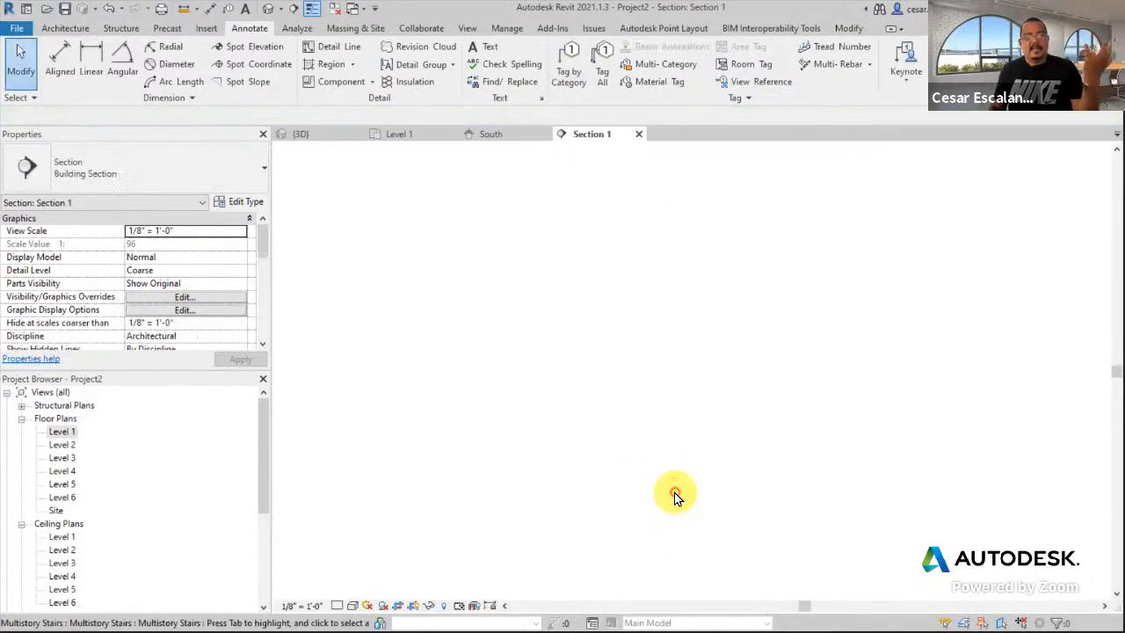
{"action": "scroll", "coordinate": [677, 478], "scroll_direction": "up", "scroll_amount": 6}
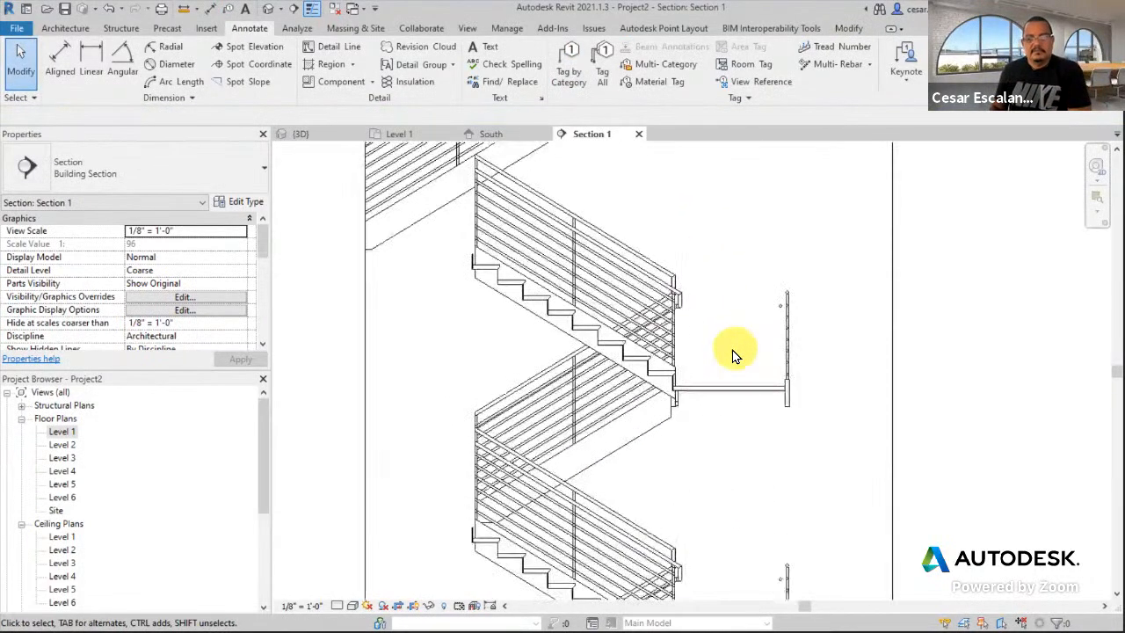
{"action": "scroll", "coordinate": [602, 227], "scroll_direction": "down", "scroll_amount": 3}
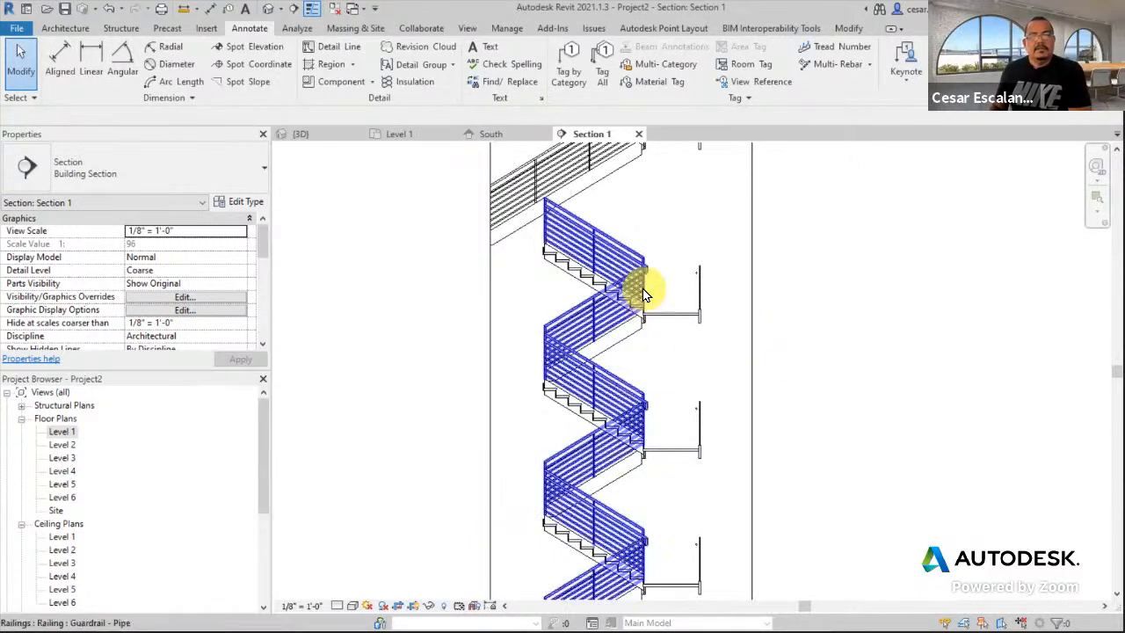
{"action": "scroll", "coordinate": [650, 352], "scroll_direction": "up", "scroll_amount": 4}
{"action": "scroll", "coordinate": [658, 387], "scroll_direction": "up", "scroll_amount": 3}
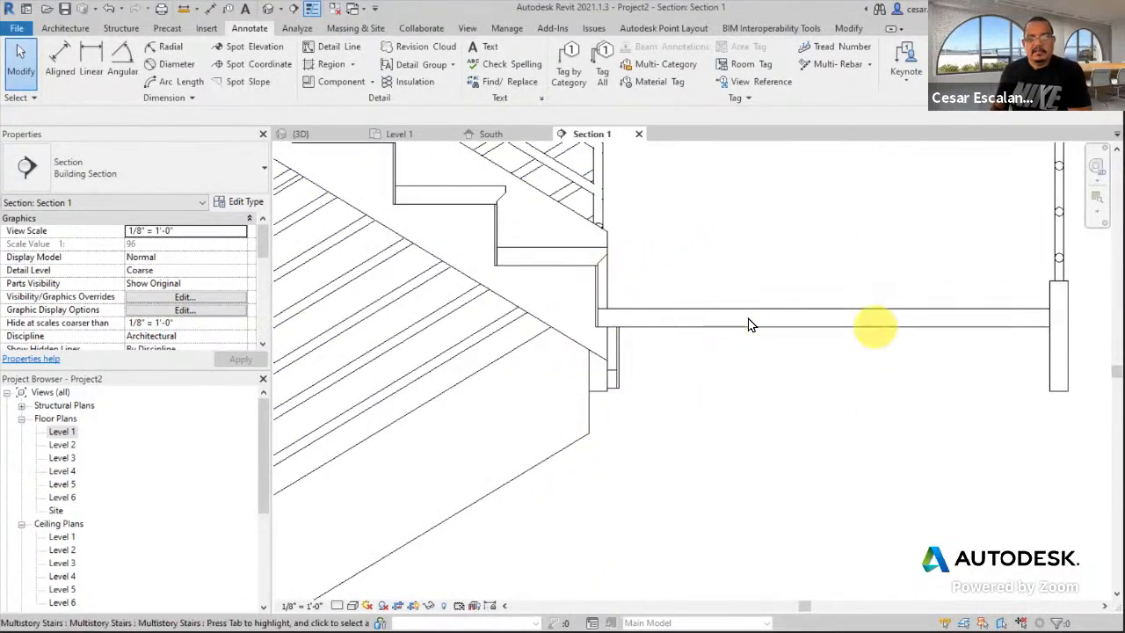
- Select the multistory stair to inspect it, then deselect and pan around its flights and railings
{"action": "left_click", "coordinate": [568, 452]}
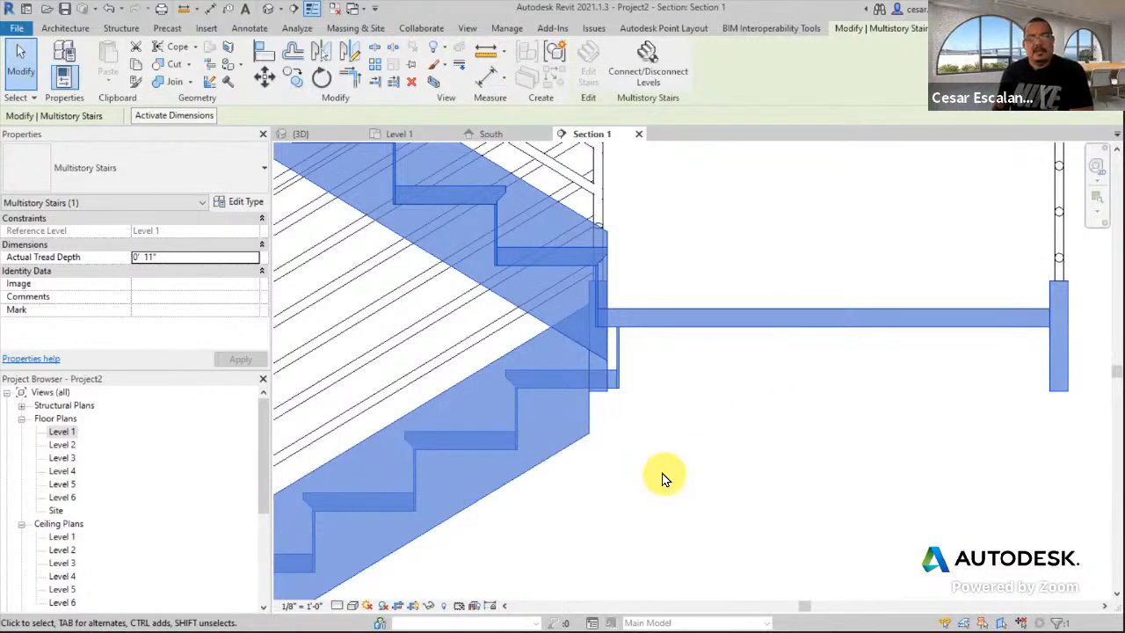
{"action": "scroll", "coordinate": [664, 476], "scroll_direction": "down", "scroll_amount": 5}
{"action": "left_click", "coordinate": [716, 483]}
{"action": "middle_click_drag", "start_coordinate": [720, 479], "coordinate": [653, 486]}
{"action": "scroll", "coordinate": [644, 486], "scroll_direction": "down", "scroll_amount": 5}
{"action": "middle_click_drag", "start_coordinate": [689, 521], "coordinate": [681, 507]}
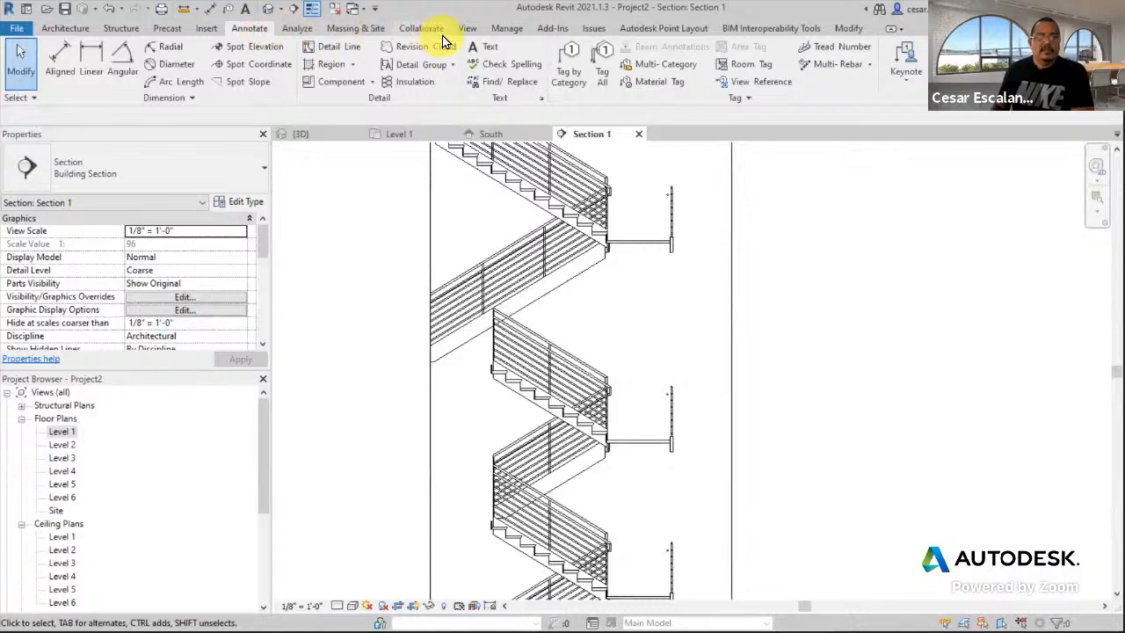
- Draw a first callout around the stair landing, then undo it
{"action": "left_click", "coordinate": [469, 29]}
{"action": "left_click", "coordinate": [481, 53]}
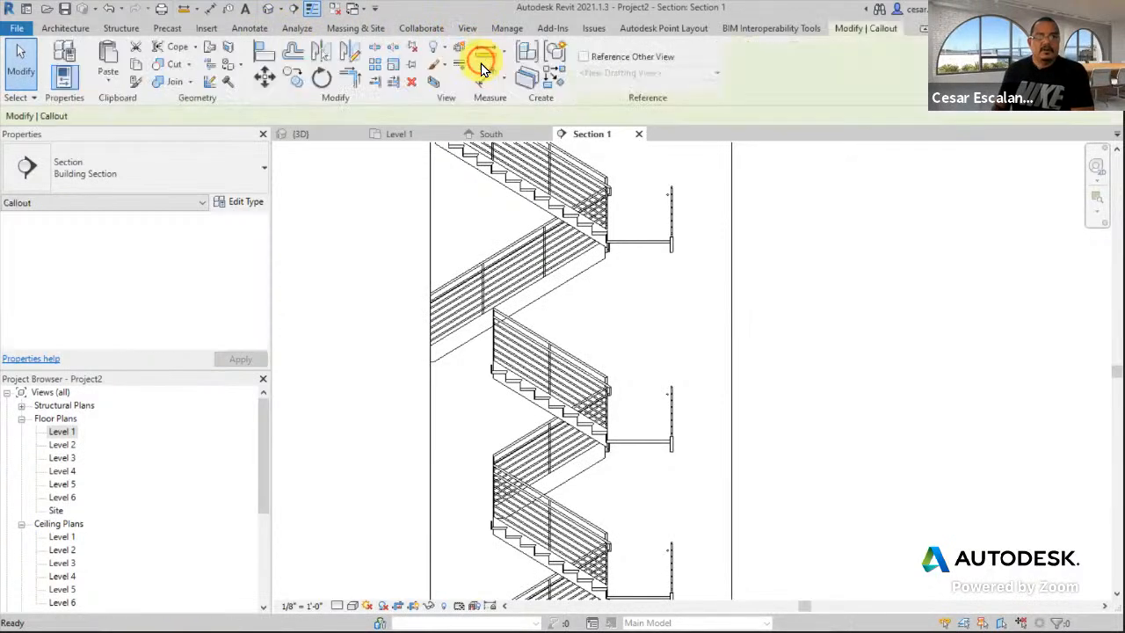
{"action": "left_click", "coordinate": [590, 475]}
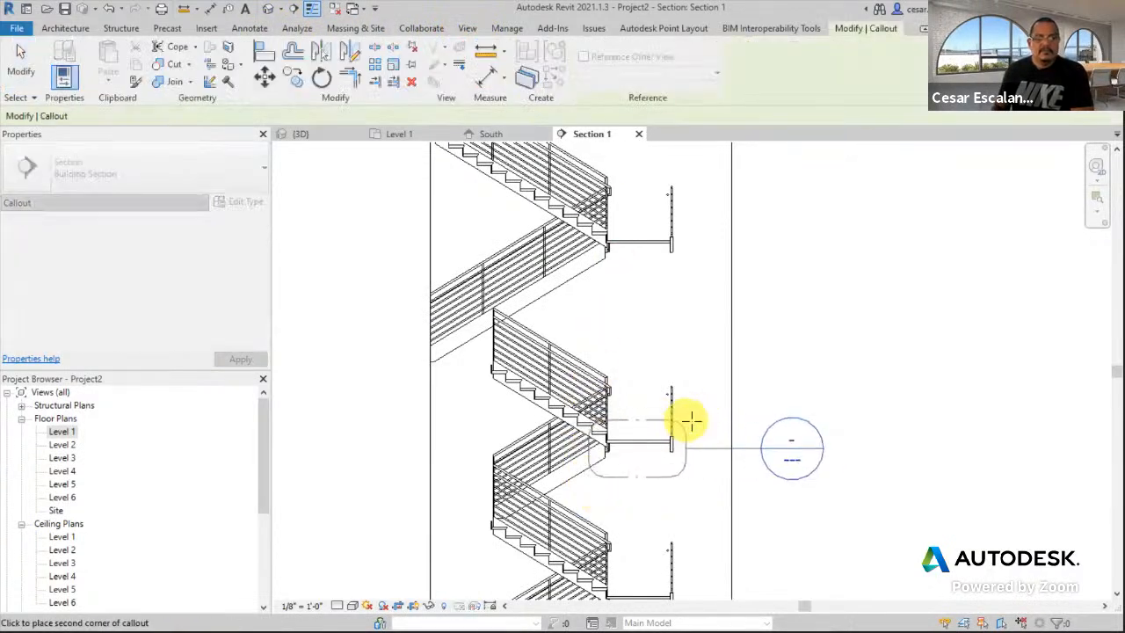
{"action": "left_click", "coordinate": [692, 419]}
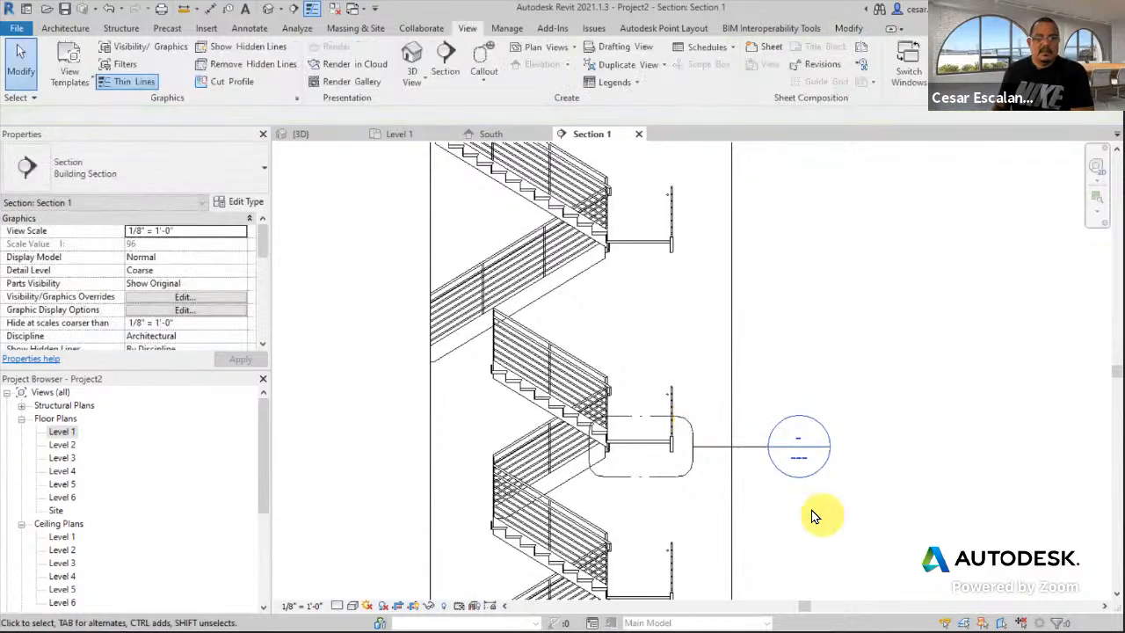
{"action": "left_click", "coordinate": [107, 12]}
- Draw a rectangular callout around the landing that references a new drafting view
{"action": "left_click", "coordinate": [482, 77]}
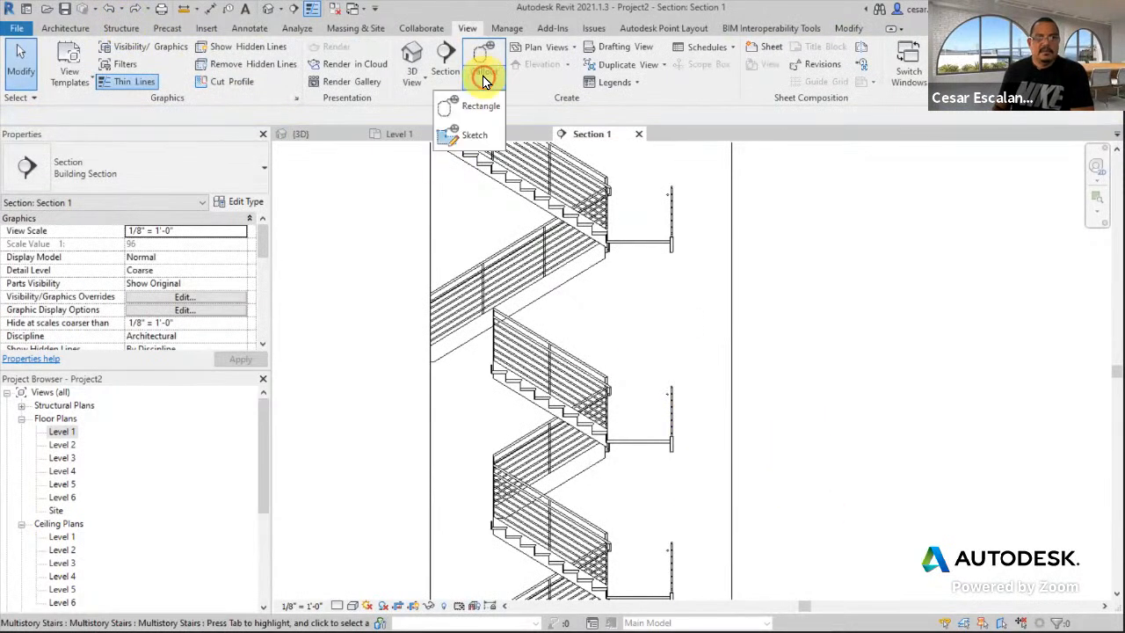
{"action": "left_click", "coordinate": [475, 105]}
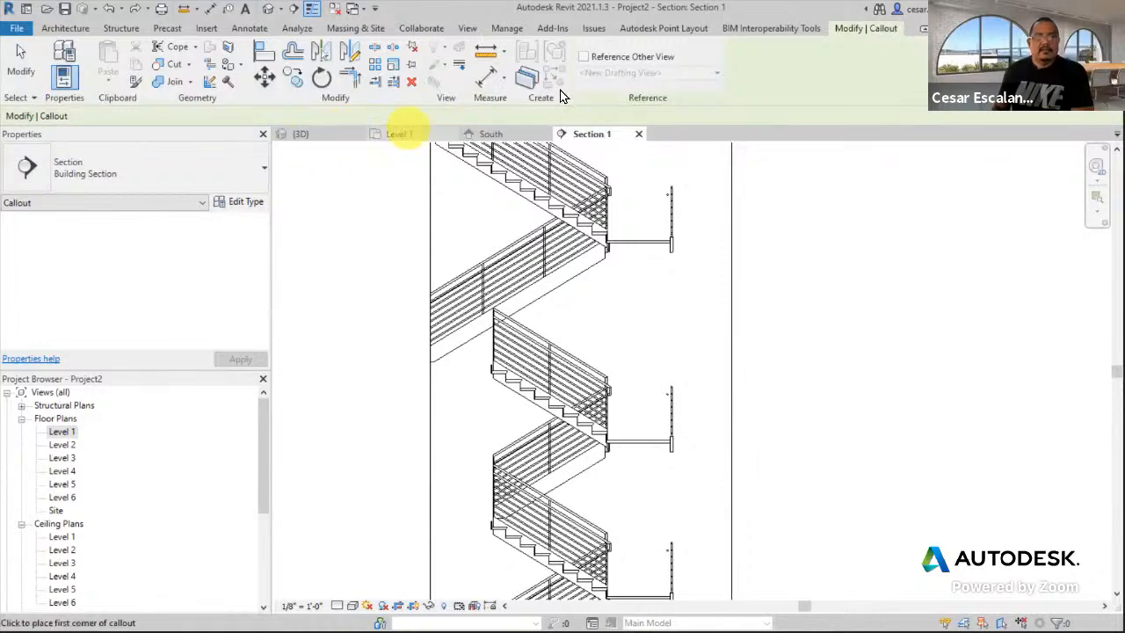
{"action": "left_click", "coordinate": [583, 57]}
{"action": "left_click", "coordinate": [603, 75]}
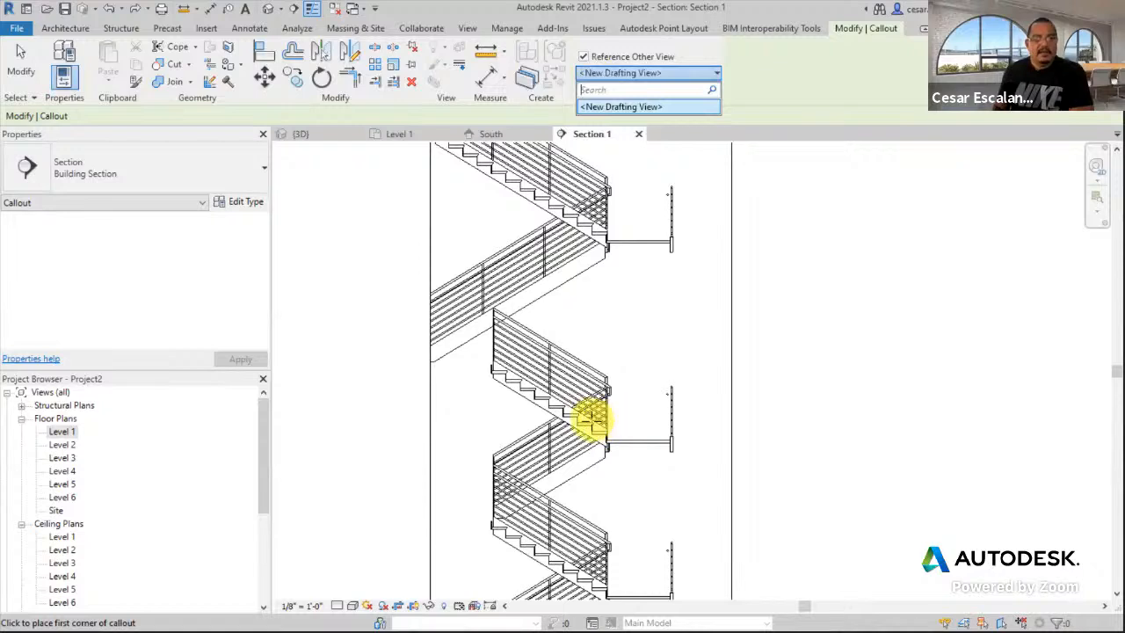
{"action": "left_click", "coordinate": [590, 417]}
{"action": "left_click", "coordinate": [697, 471]}
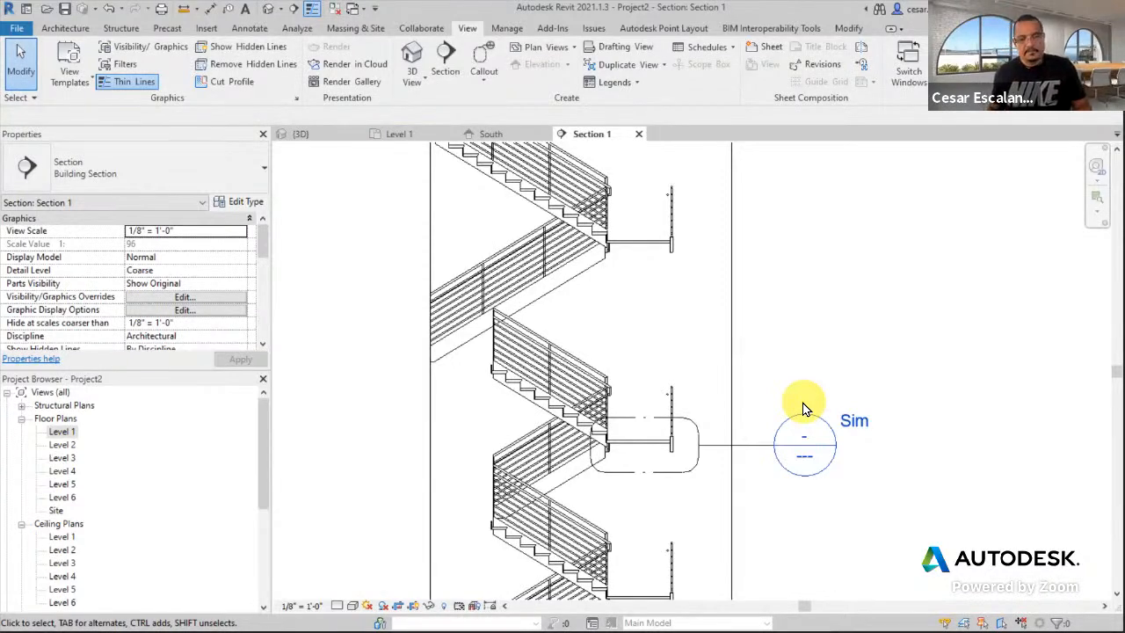
{"action": "scroll", "coordinate": [802, 408], "scroll_direction": "down", "scroll_amount": 3}
{"action": "scroll", "coordinate": [837, 466], "scroll_direction": "down", "scroll_amount": 2}
{"action": "middle_click_drag", "start_coordinate": [837, 466], "coordinate": [787, 506]}
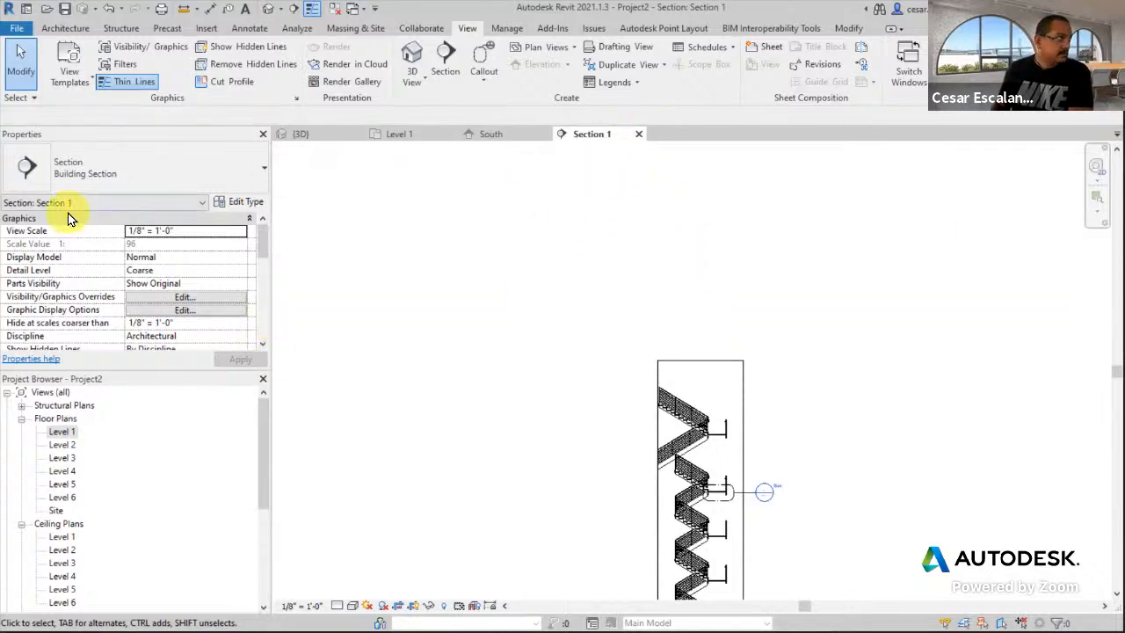
- Close the Section 1, Level 1, South and 3D views until Revit asks to save Project2
{"action": "scroll", "coordinate": [461, 263], "scroll_direction": "down", "scroll_amount": 1}
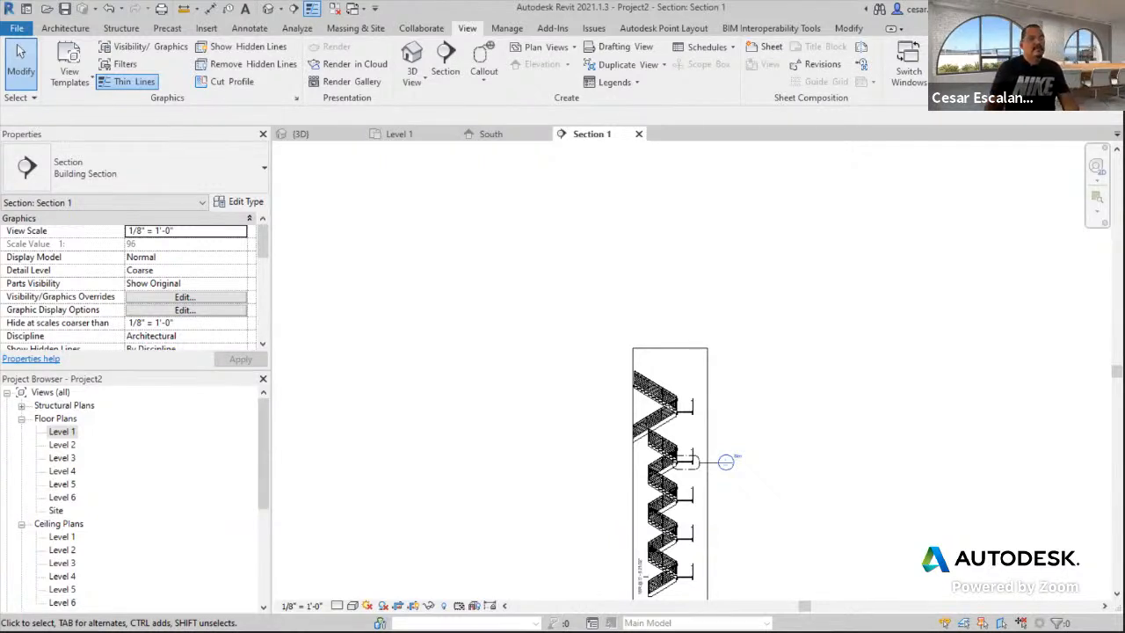
{"action": "middle_click_drag", "start_coordinate": [818, 422], "coordinate": [792, 327]}
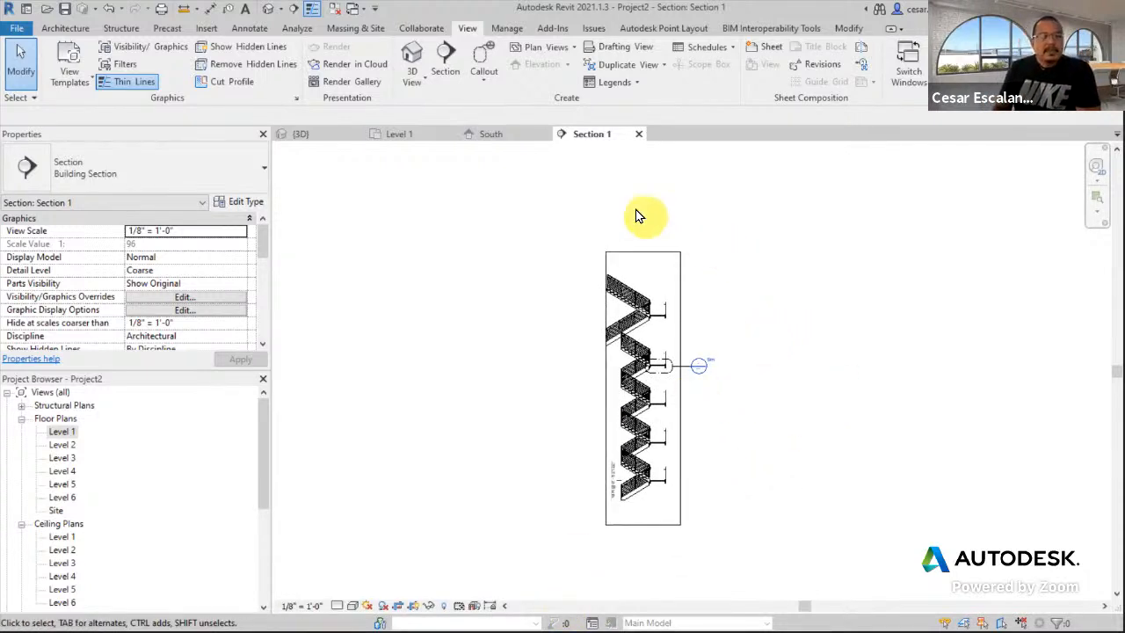
{"action": "left_click", "coordinate": [639, 134]}
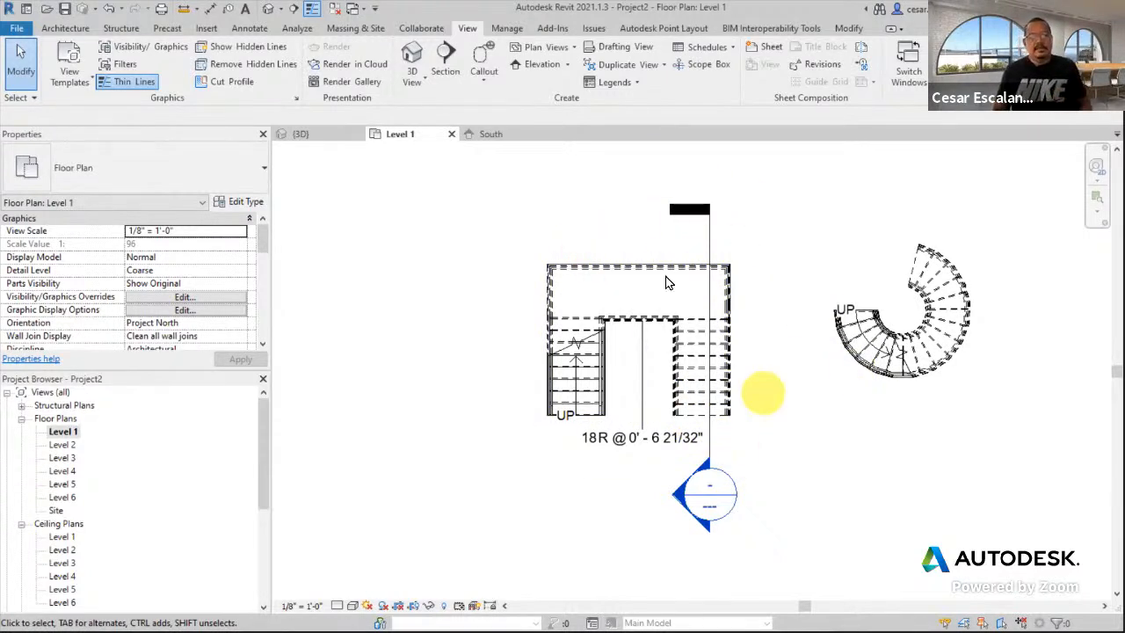
{"action": "left_click", "coordinate": [453, 136]}
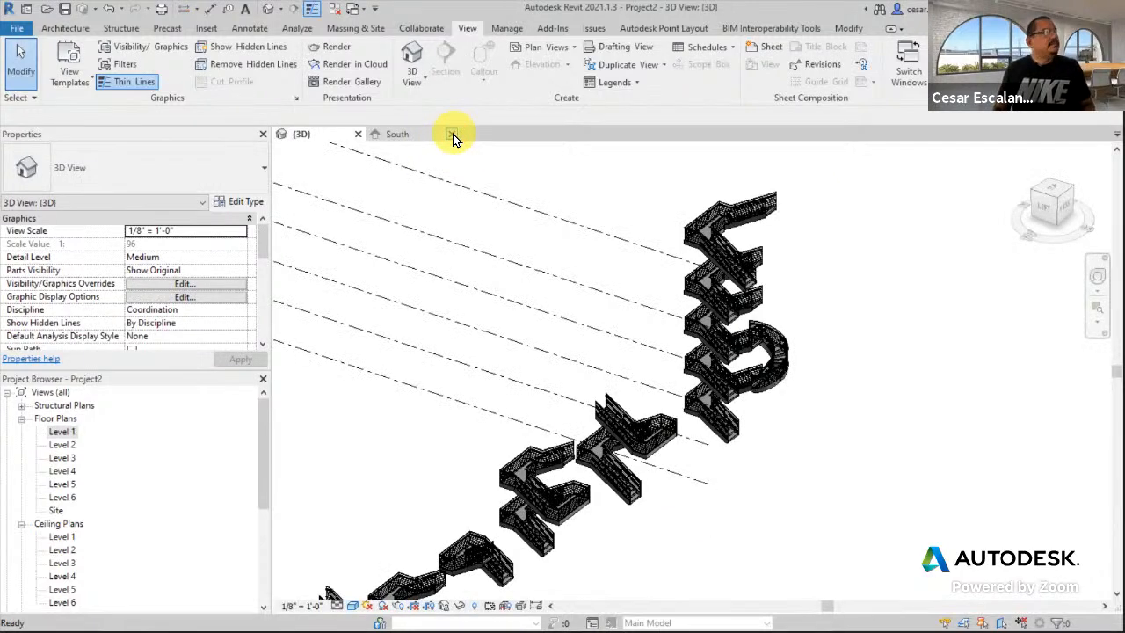
{"action": "left_click", "coordinate": [453, 135]}
{"action": "left_click", "coordinate": [358, 134]}
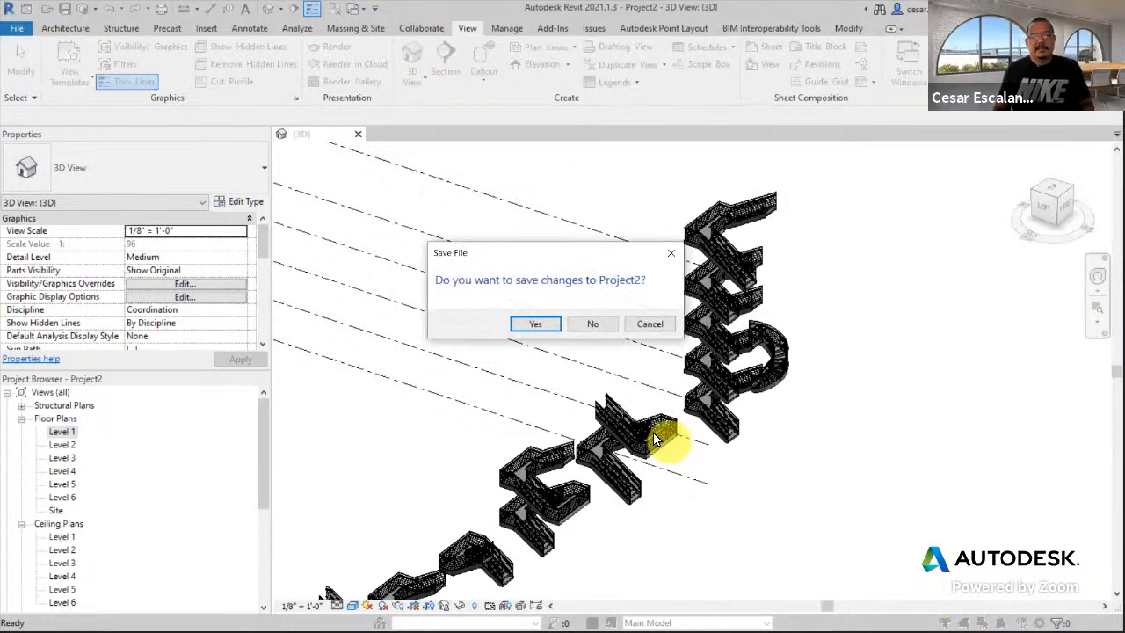
- Discard Project2's changes, open rac_advanced_sample_project, and switch to the PowerPoint slides
{"action": "left_click", "coordinate": [593, 324]}
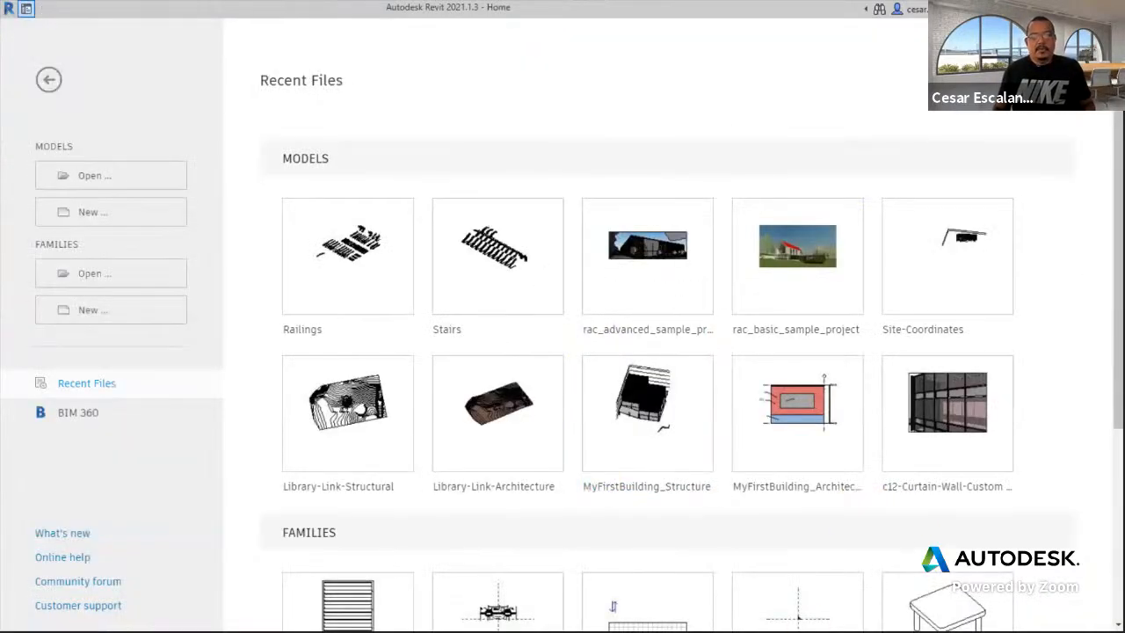
{"action": "left_click", "coordinate": [676, 247]}
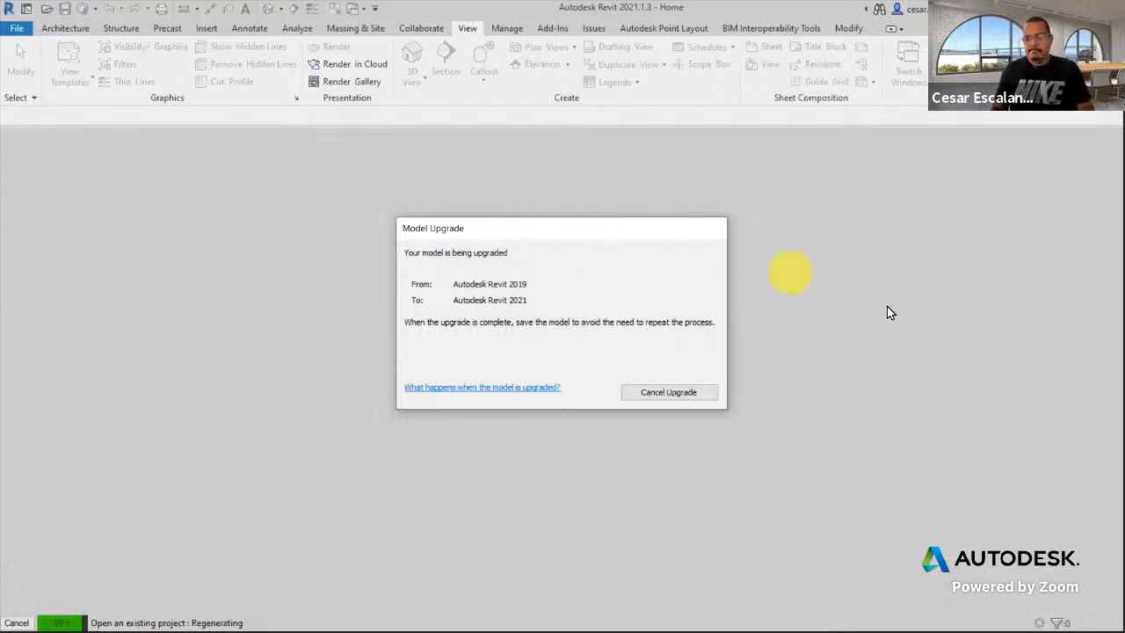
{"action": "key", "text": "alt+Tab"}
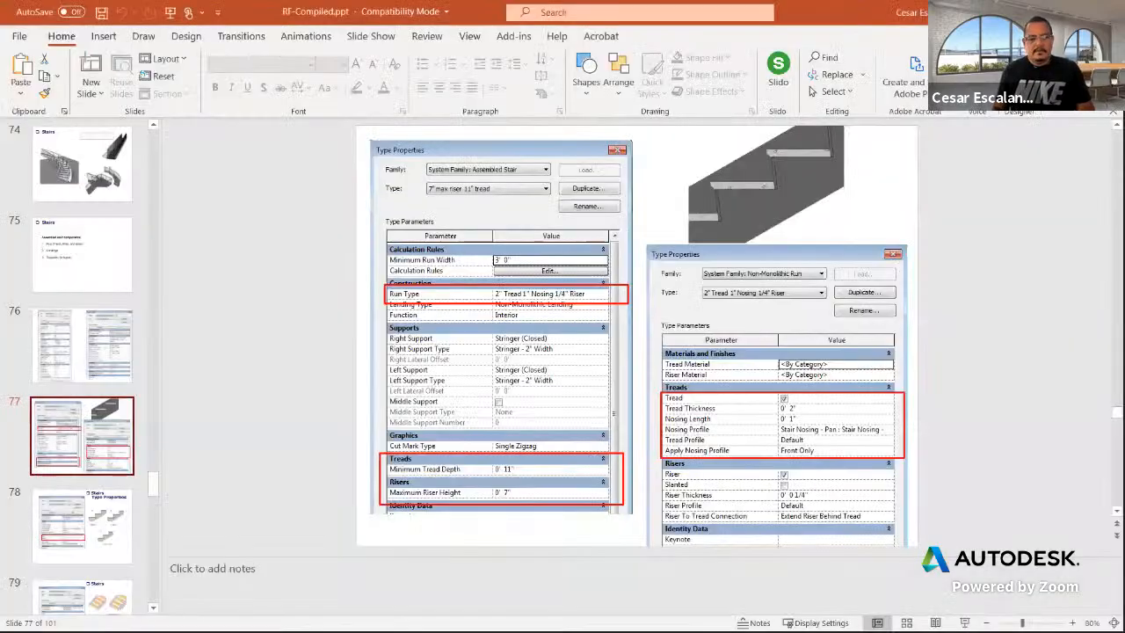
- Present slide 24, 'Type Properties | Instance Properties', and reveal its Instance Properties bullet
{"action": "scroll", "coordinate": [88, 378], "scroll_direction": "up", "scroll_amount": 7}
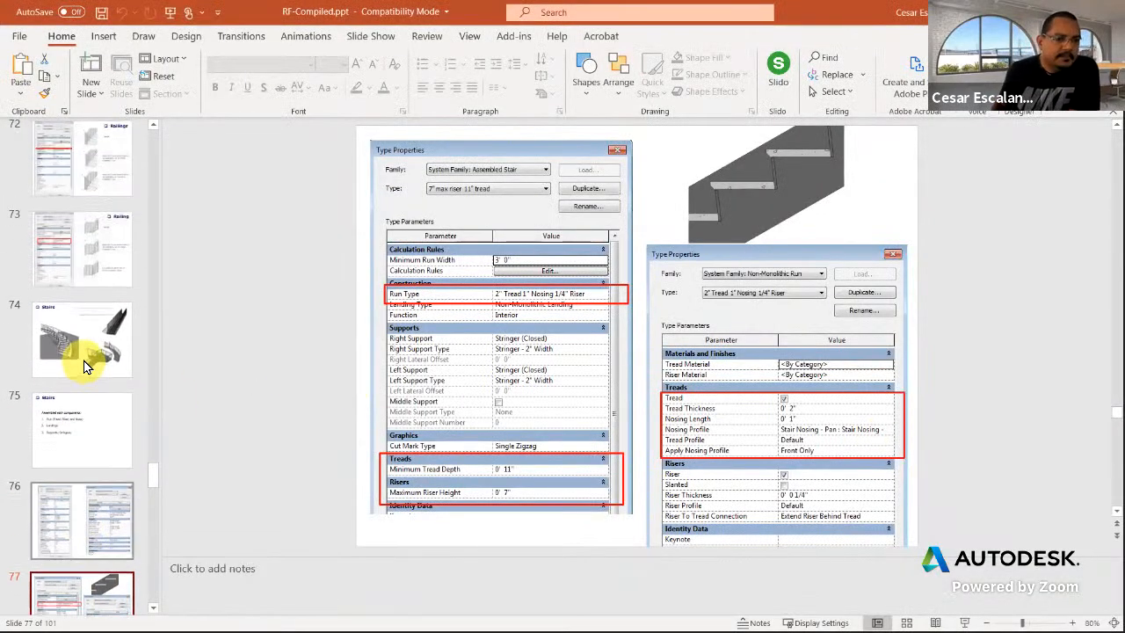
{"action": "scroll", "coordinate": [88, 367], "scroll_direction": "up", "scroll_amount": 8}
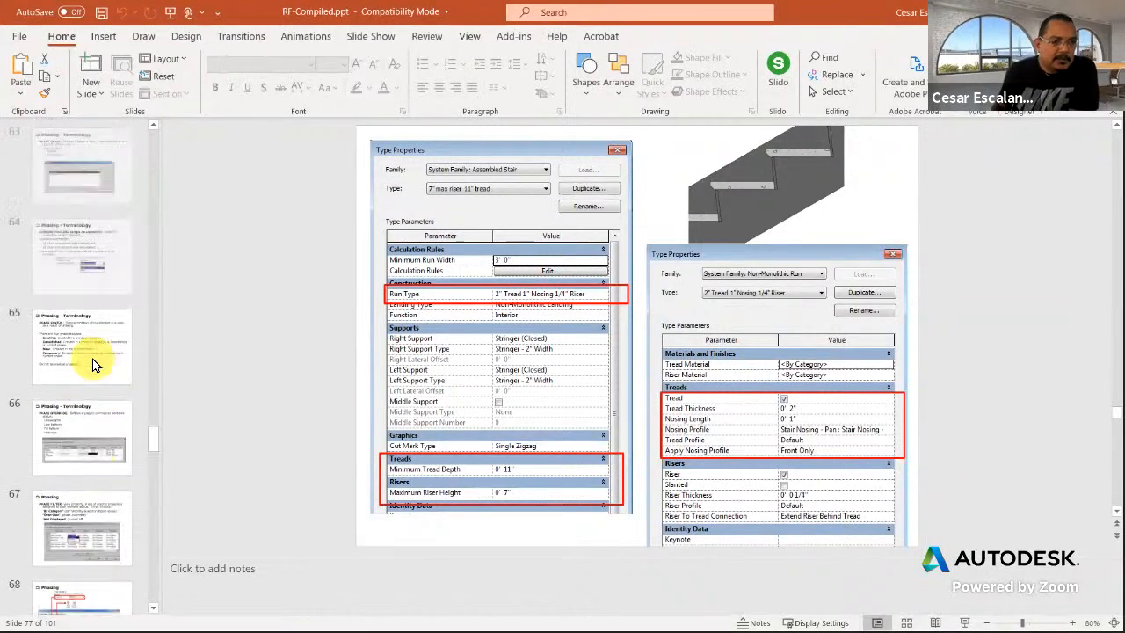
{"action": "scroll", "coordinate": [89, 365], "scroll_direction": "up", "scroll_amount": 9}
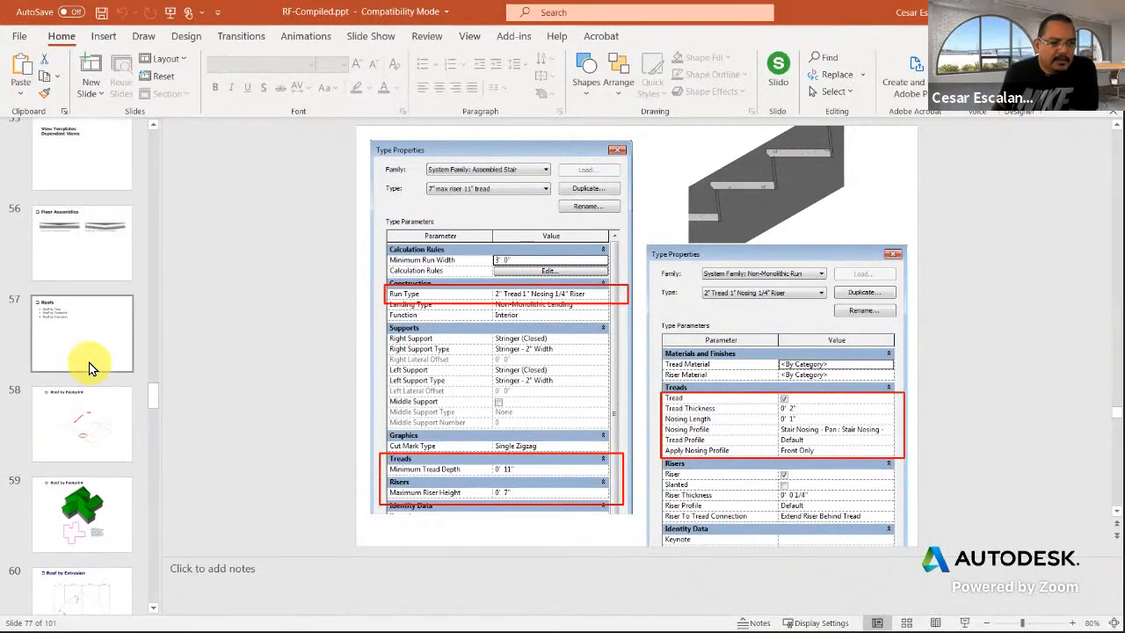
{"action": "scroll", "coordinate": [88, 370], "scroll_direction": "up", "scroll_amount": 4}
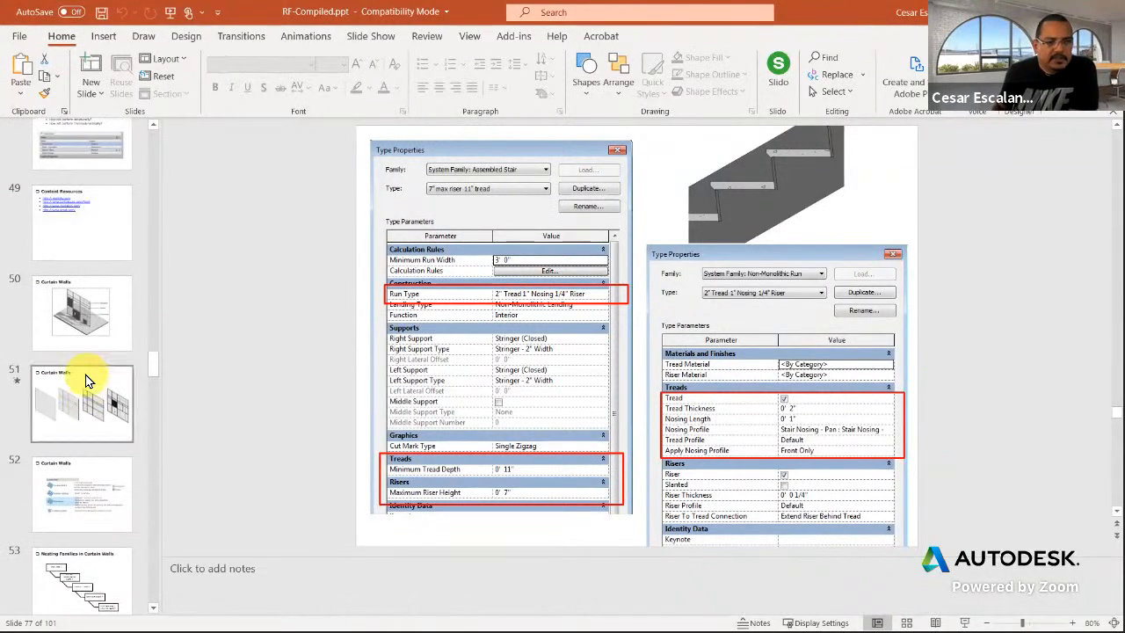
{"action": "scroll", "coordinate": [92, 393], "scroll_direction": "up", "scroll_amount": 5}
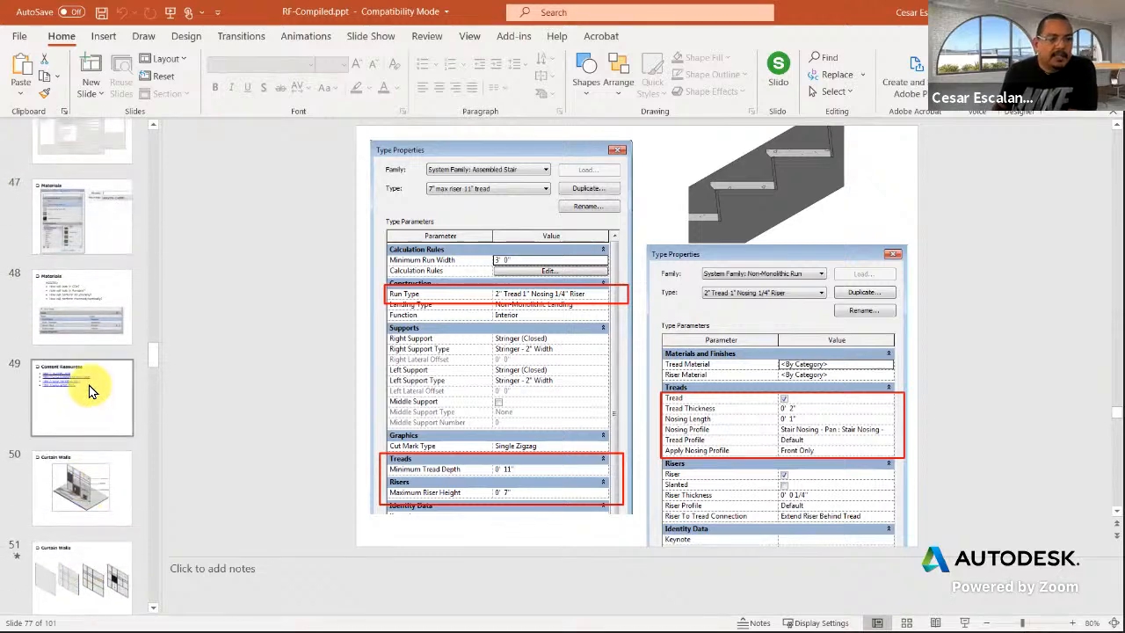
{"action": "scroll", "coordinate": [88, 393], "scroll_direction": "up", "scroll_amount": 4}
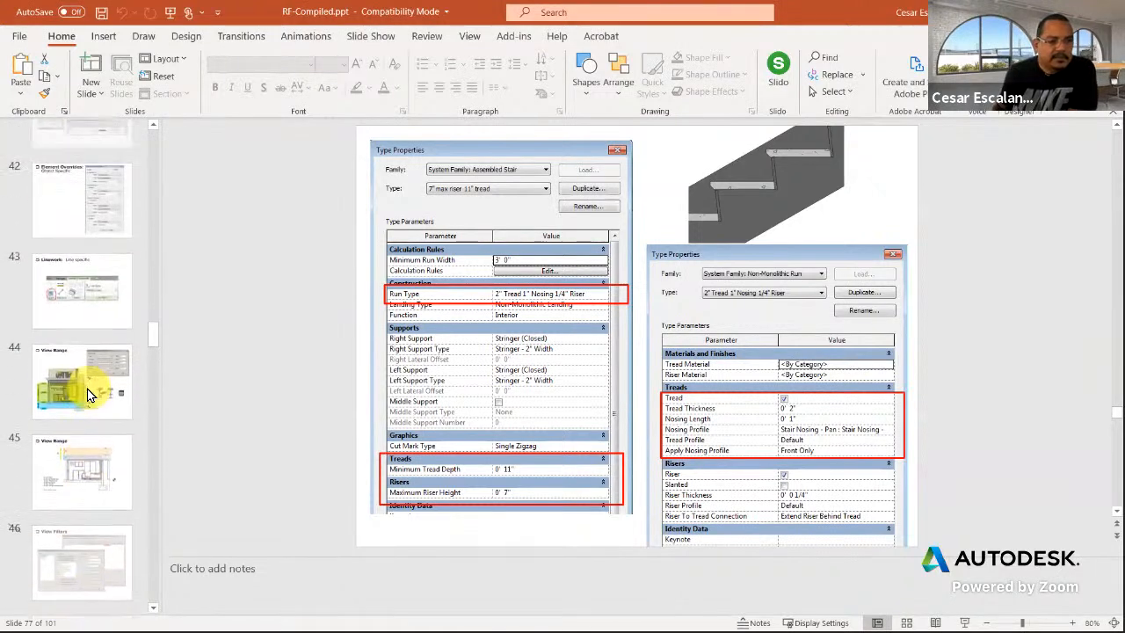
{"action": "scroll", "coordinate": [88, 393], "scroll_direction": "up", "scroll_amount": 8}
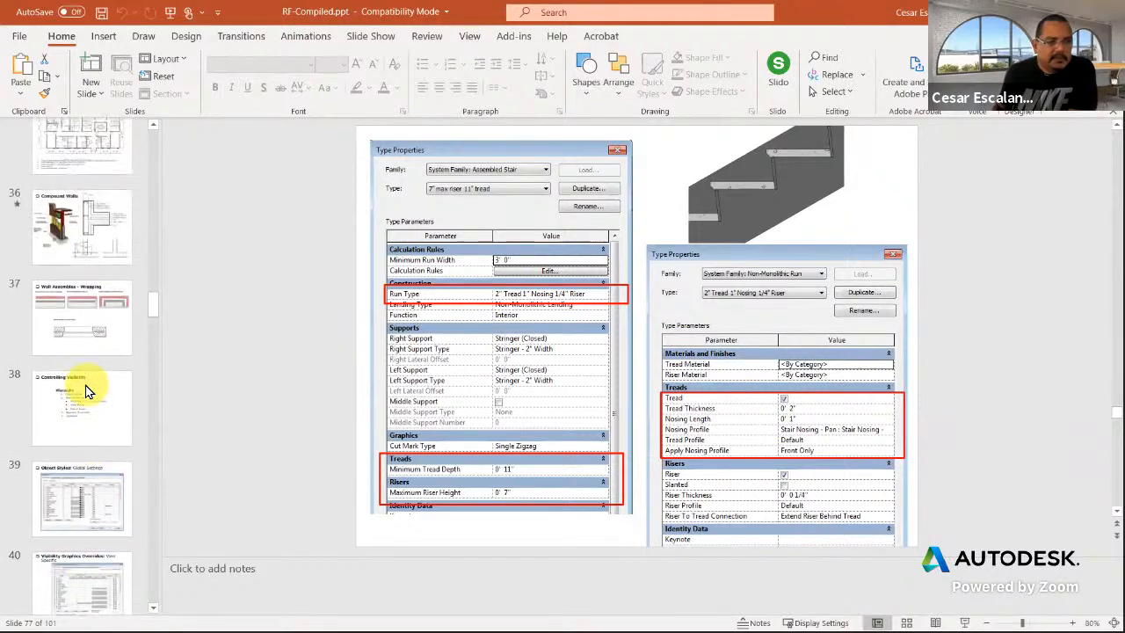
{"action": "scroll", "coordinate": [86, 391], "scroll_direction": "up", "scroll_amount": 8}
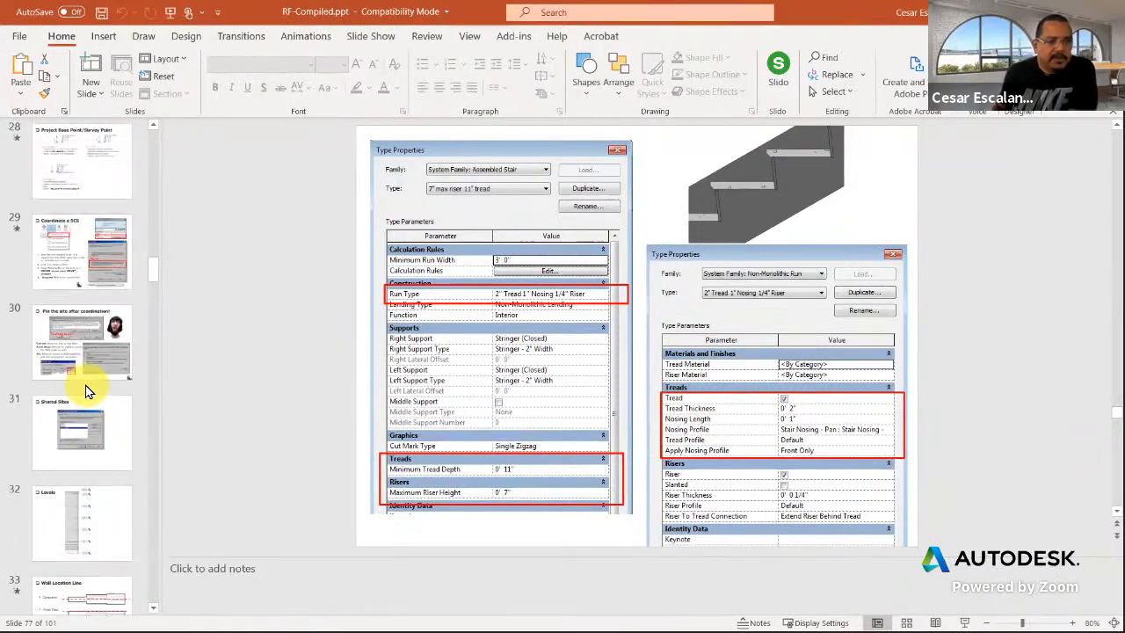
{"action": "scroll", "coordinate": [88, 393], "scroll_direction": "up", "scroll_amount": 3}
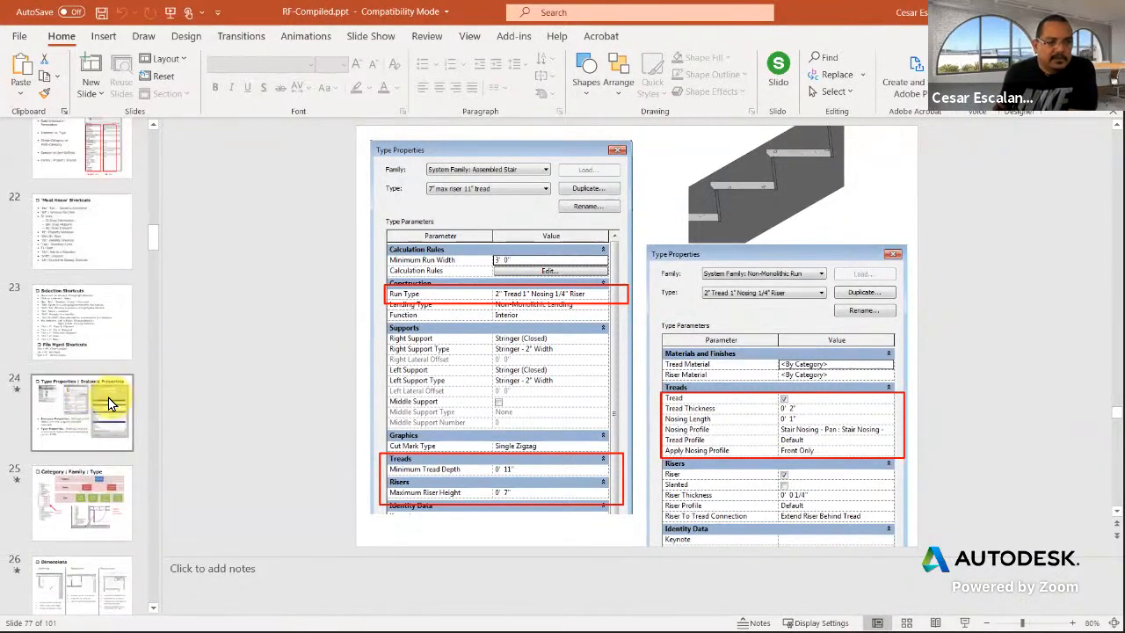
{"action": "left_click", "coordinate": [104, 400]}
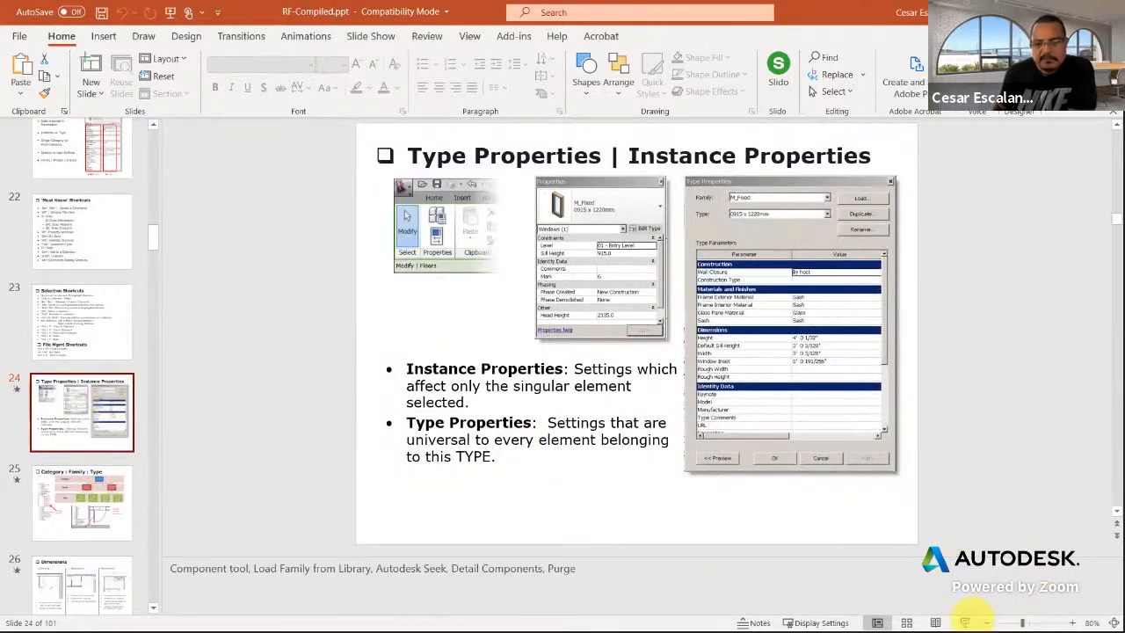
{"action": "left_click", "coordinate": [965, 622]}
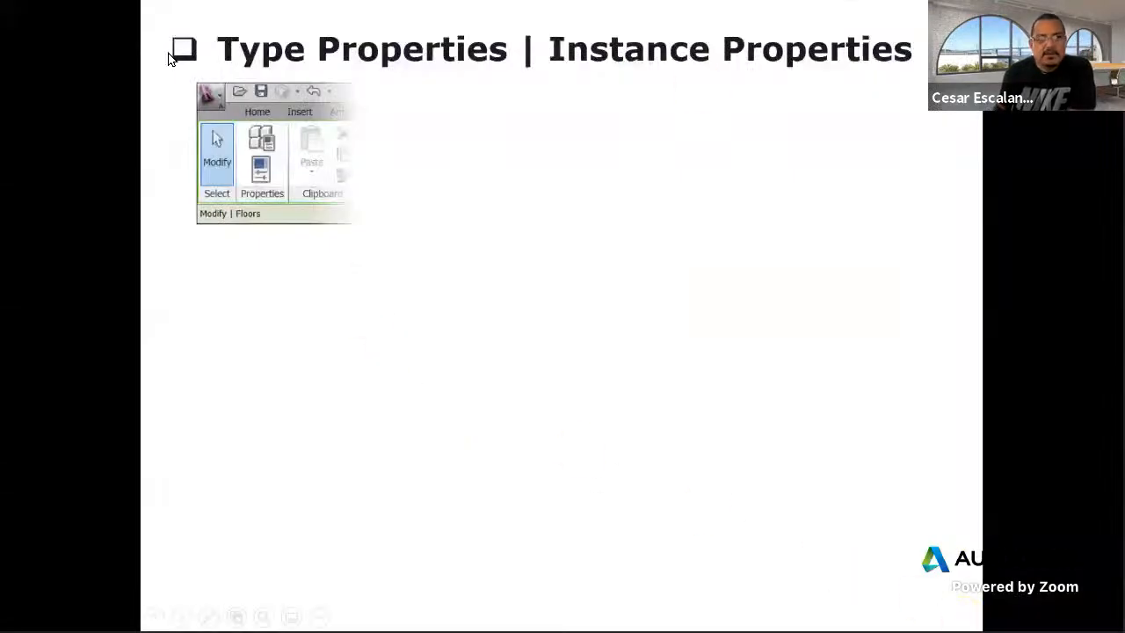
{"action": "left_click", "coordinate": [466, 332]}
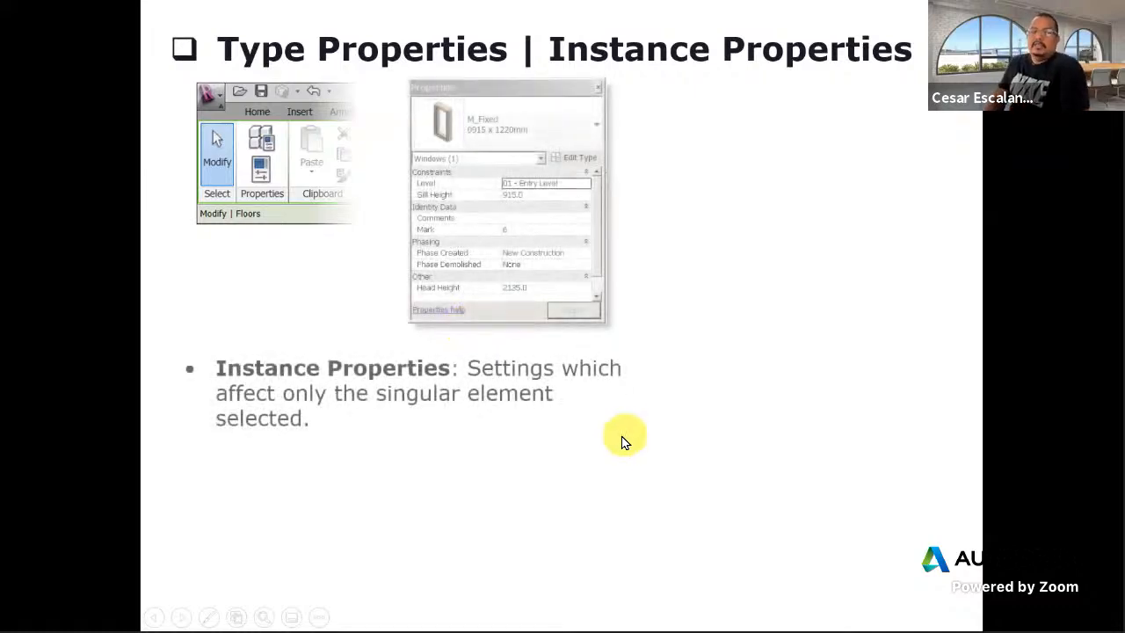